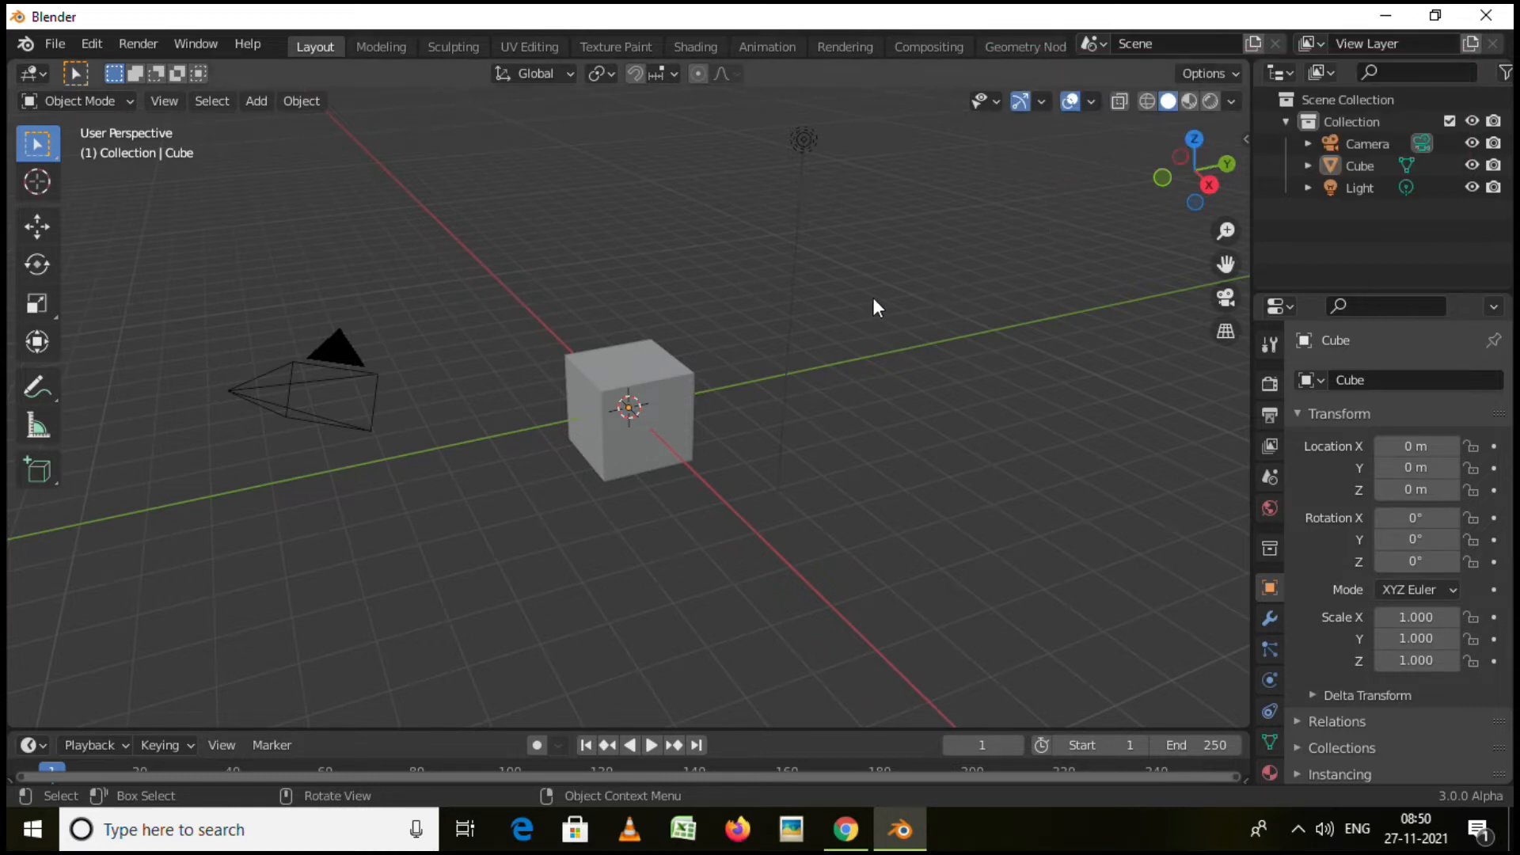
Delete the default cube, camera and light to leave the scene empty.
{"action": "middle_click_drag", "start_coordinate": [759, 388], "coordinate": [638, 357]}
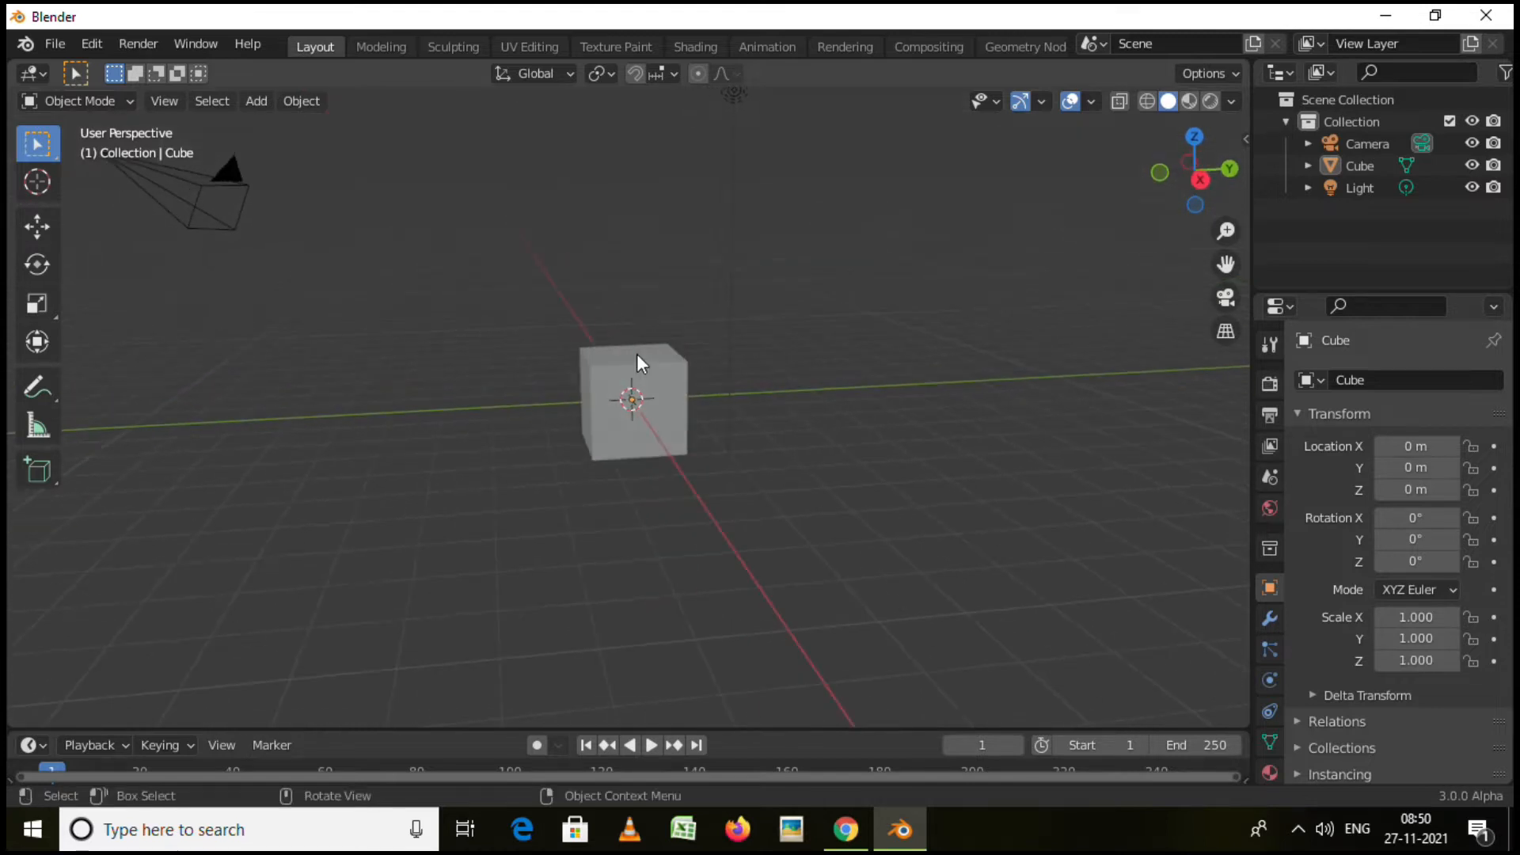
{"action": "left_click", "coordinate": [620, 400]}
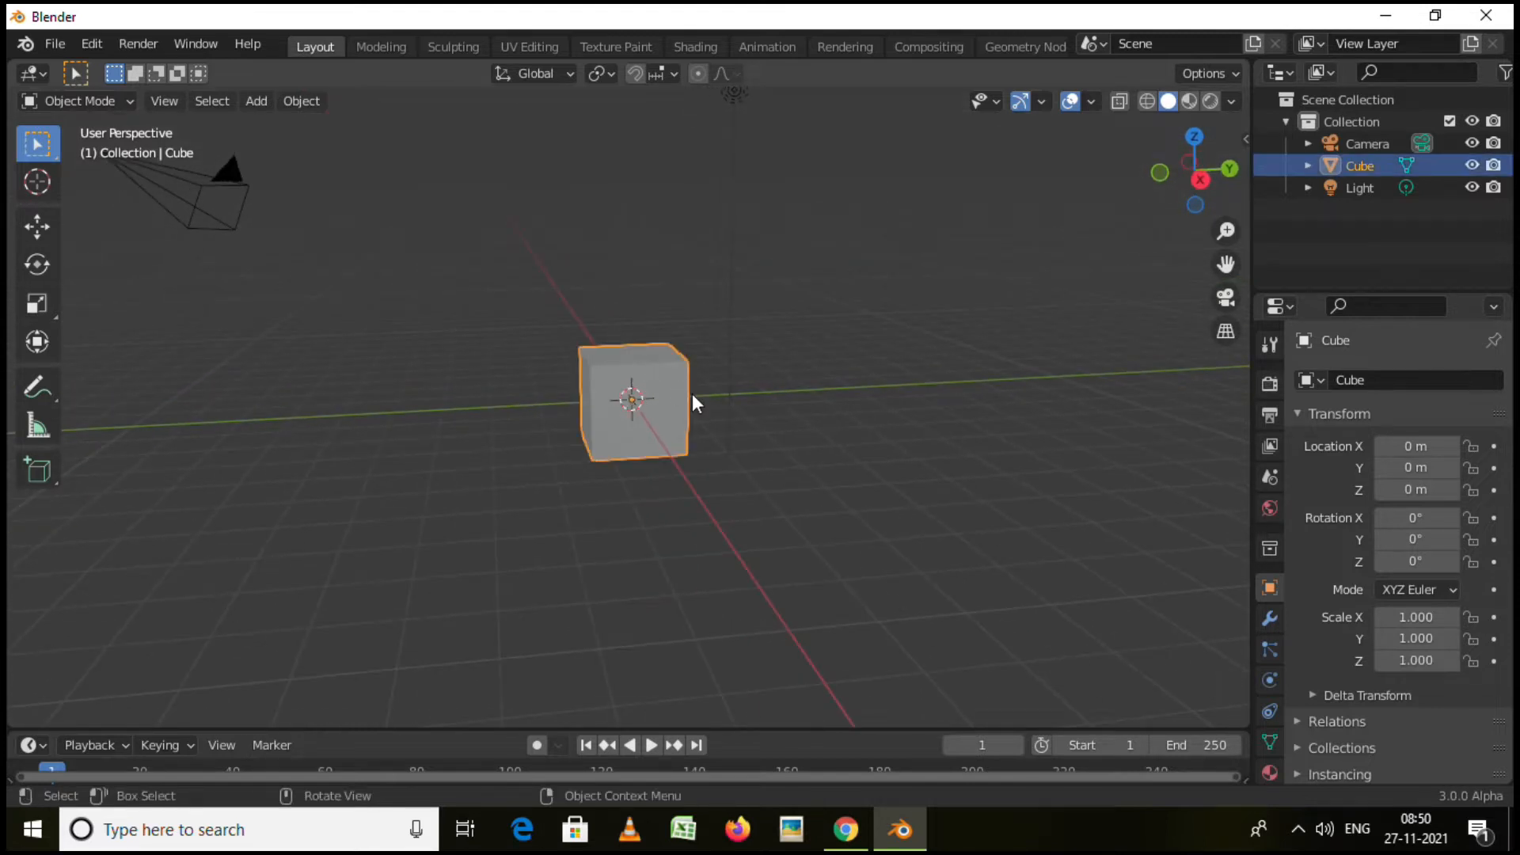
{"action": "scroll", "coordinate": [693, 396], "scroll_direction": "down", "scroll_amount": 2}
{"action": "key", "text": "Delete"}
{"action": "left_click_drag", "start_coordinate": [396, 162], "coordinate": [765, 321]}
{"action": "key", "text": "Delete"}
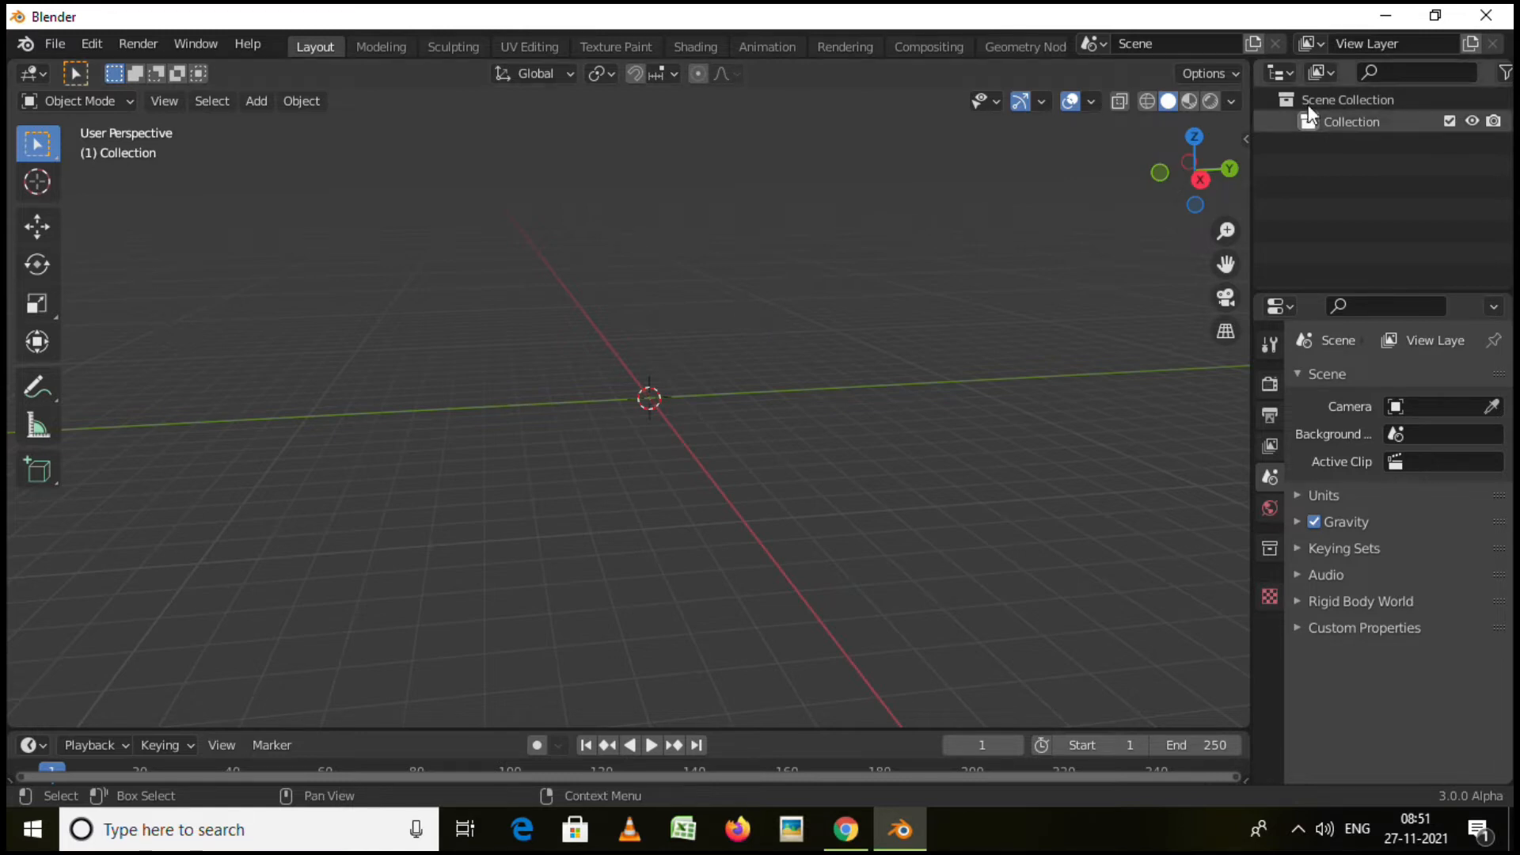
Switch to Chrome, maximize its window and browse the "indian shop prop texture" image results for a store reference.
{"action": "left_click", "coordinate": [1384, 18]}
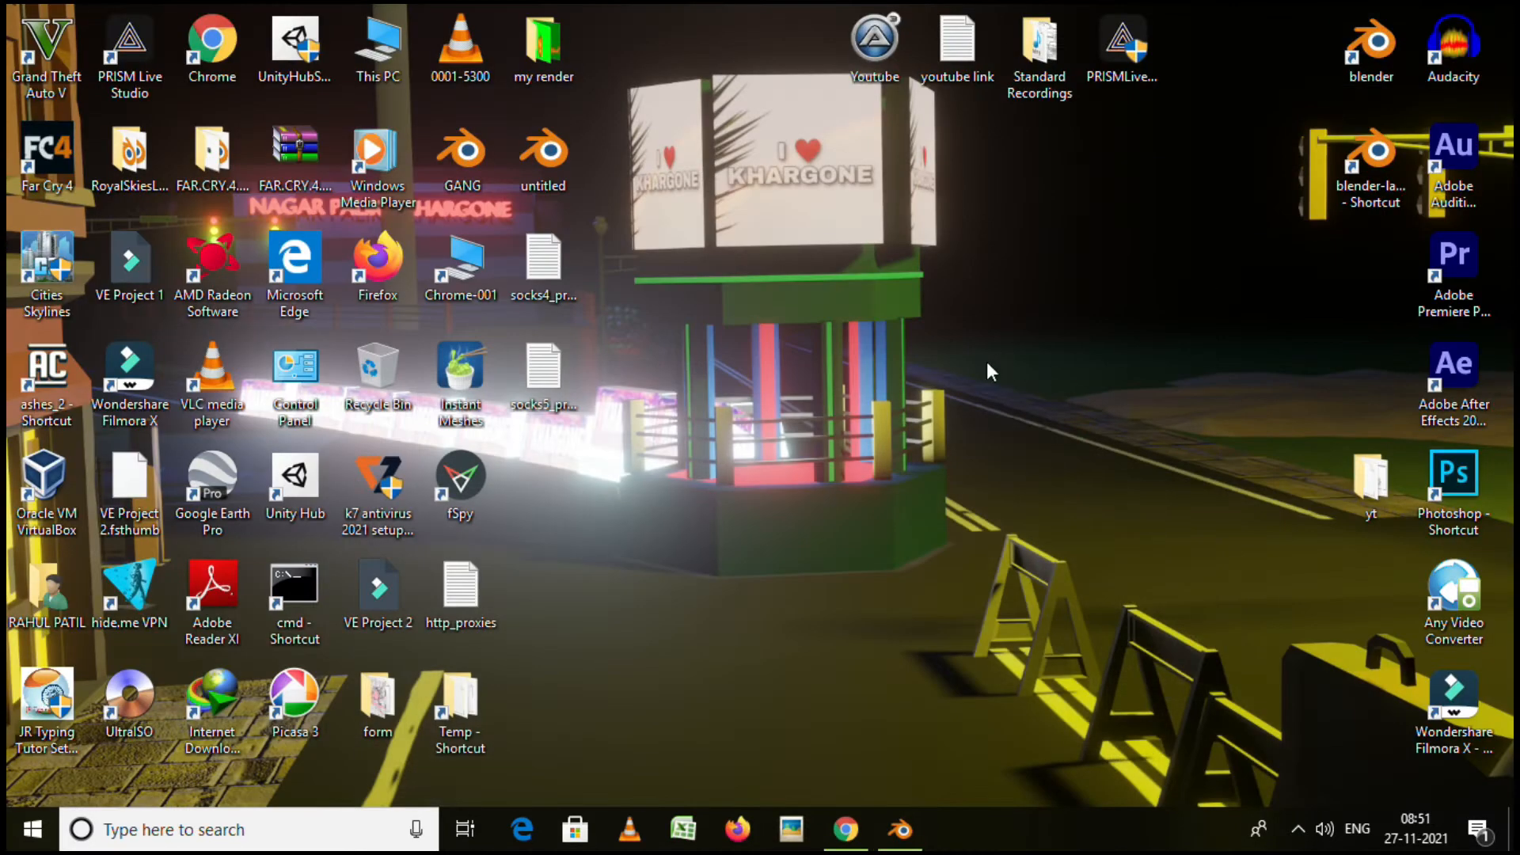
{"action": "left_click", "coordinate": [846, 828]}
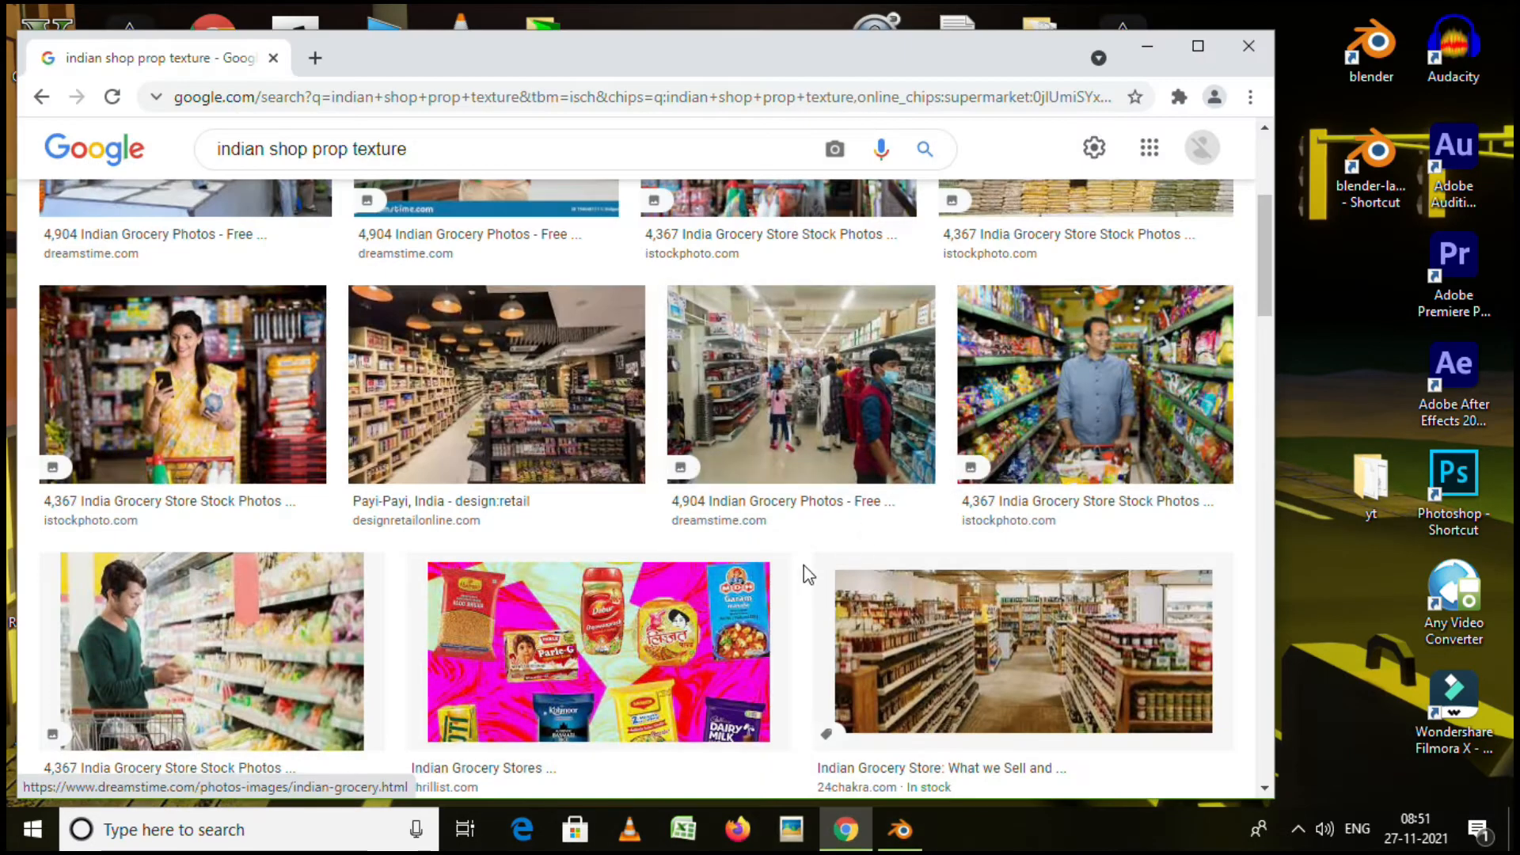
{"action": "scroll", "coordinate": [792, 573], "scroll_direction": "up", "scroll_amount": 1}
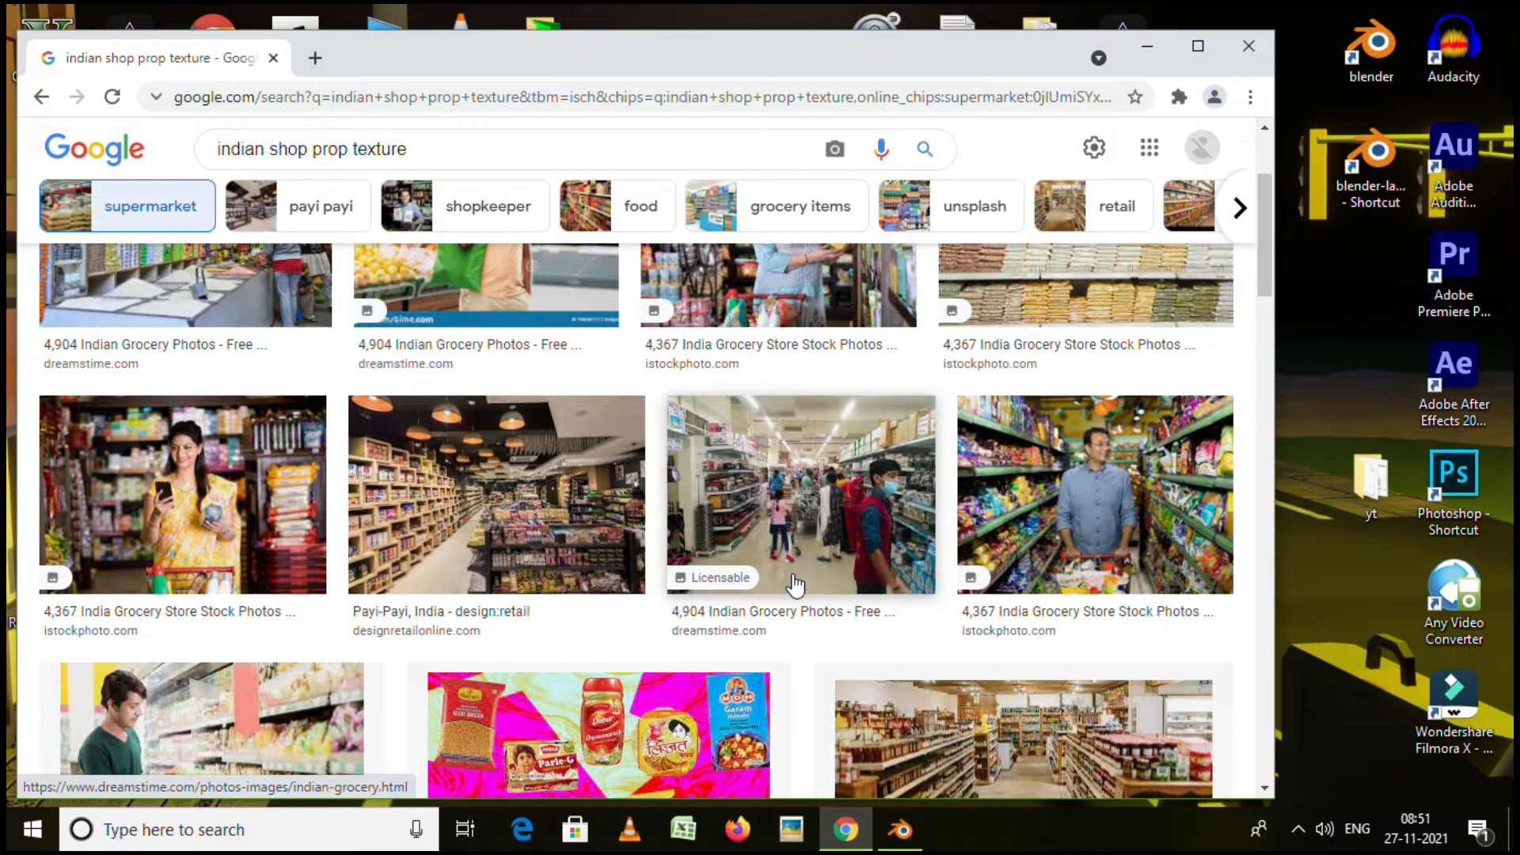
{"action": "scroll", "coordinate": [863, 594], "scroll_direction": "down", "scroll_amount": 10}
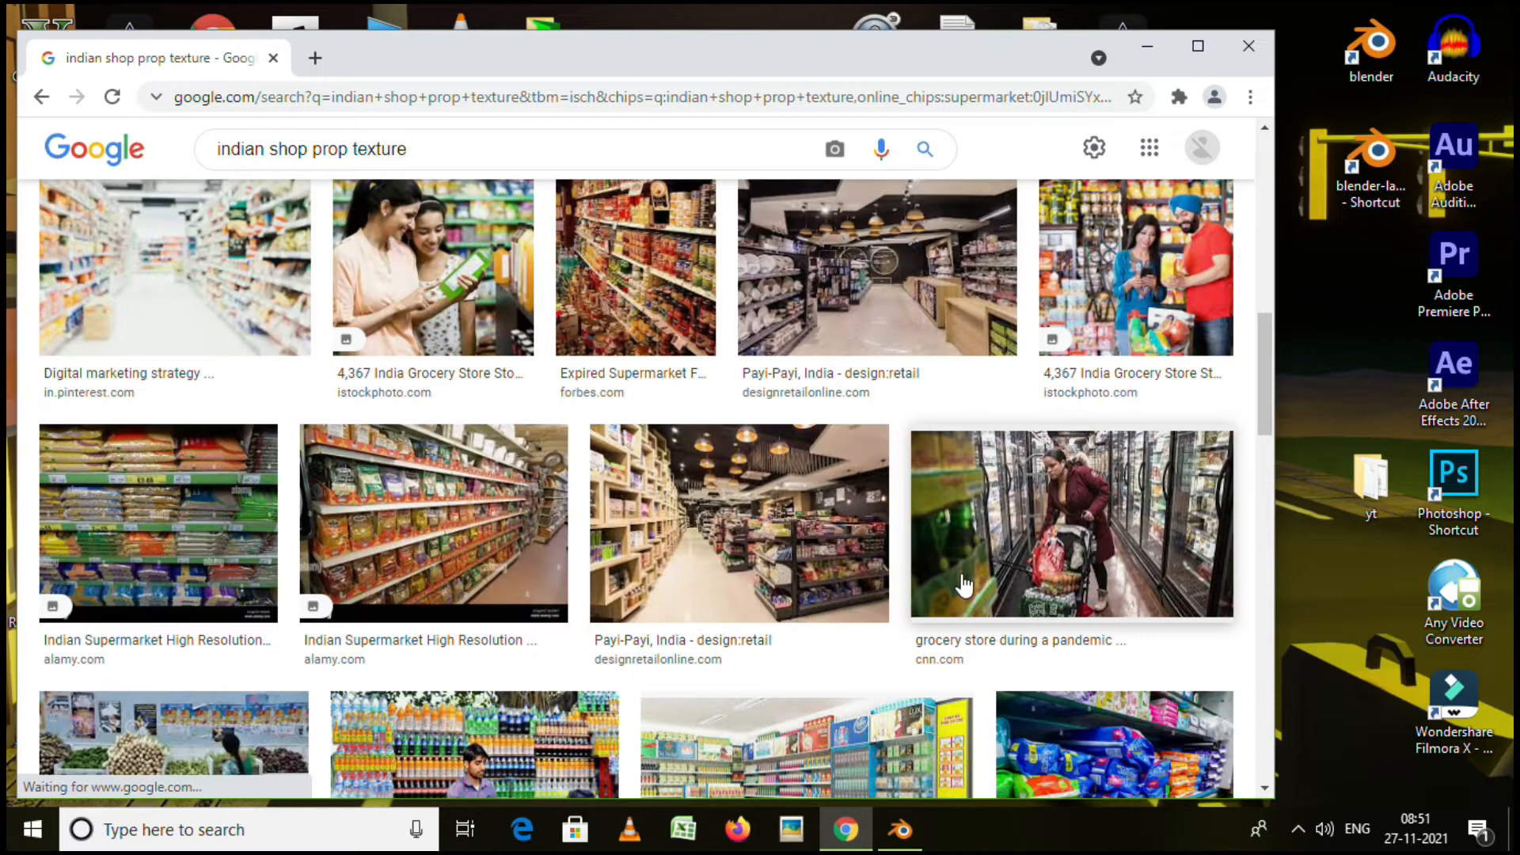
{"action": "scroll", "coordinate": [872, 586], "scroll_direction": "down", "scroll_amount": 3}
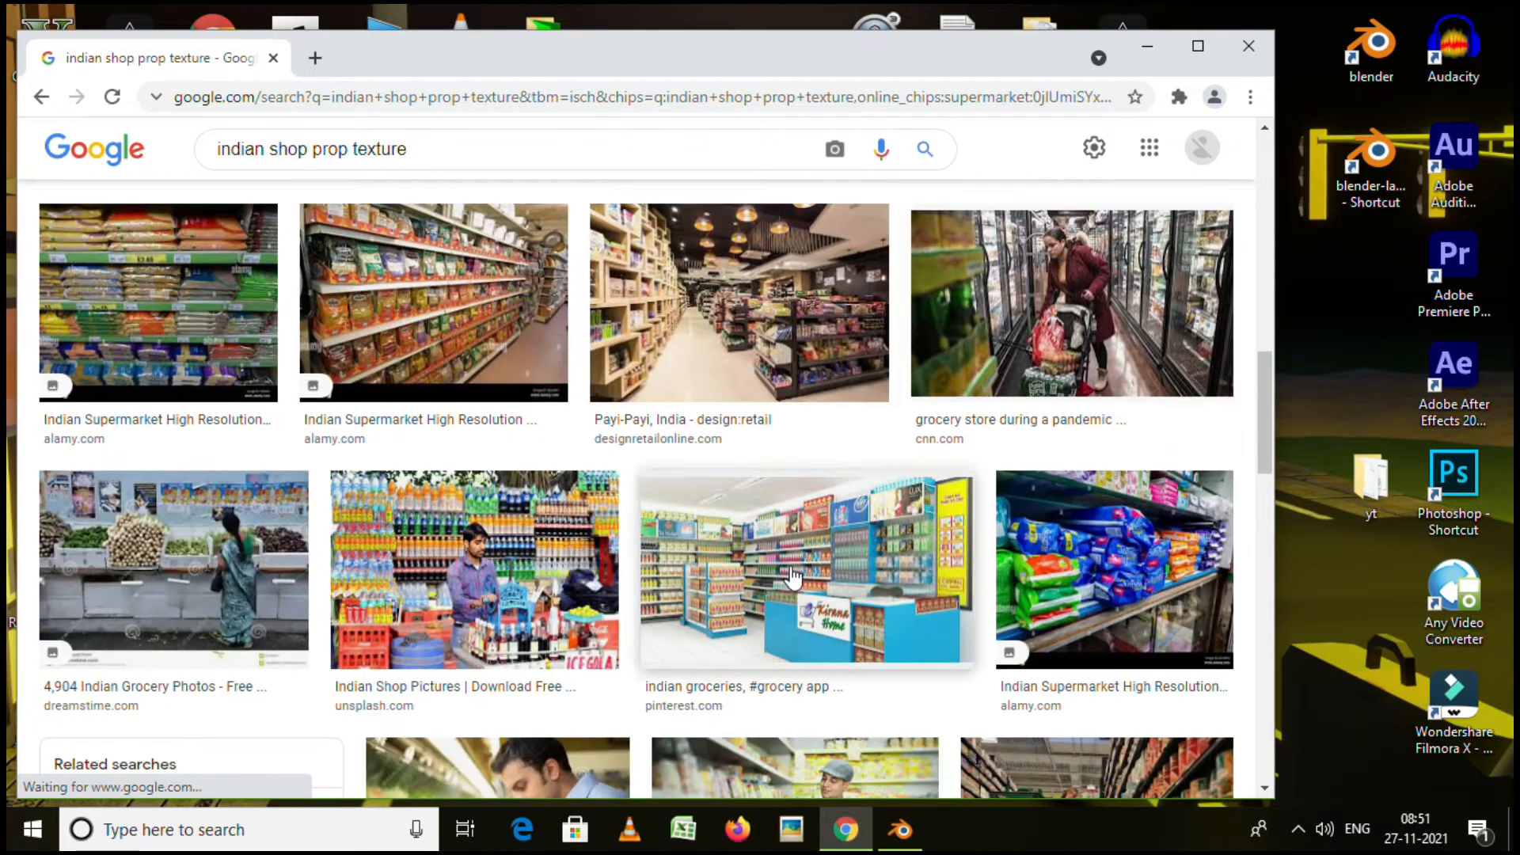
{"action": "scroll", "coordinate": [797, 580], "scroll_direction": "down", "scroll_amount": 10}
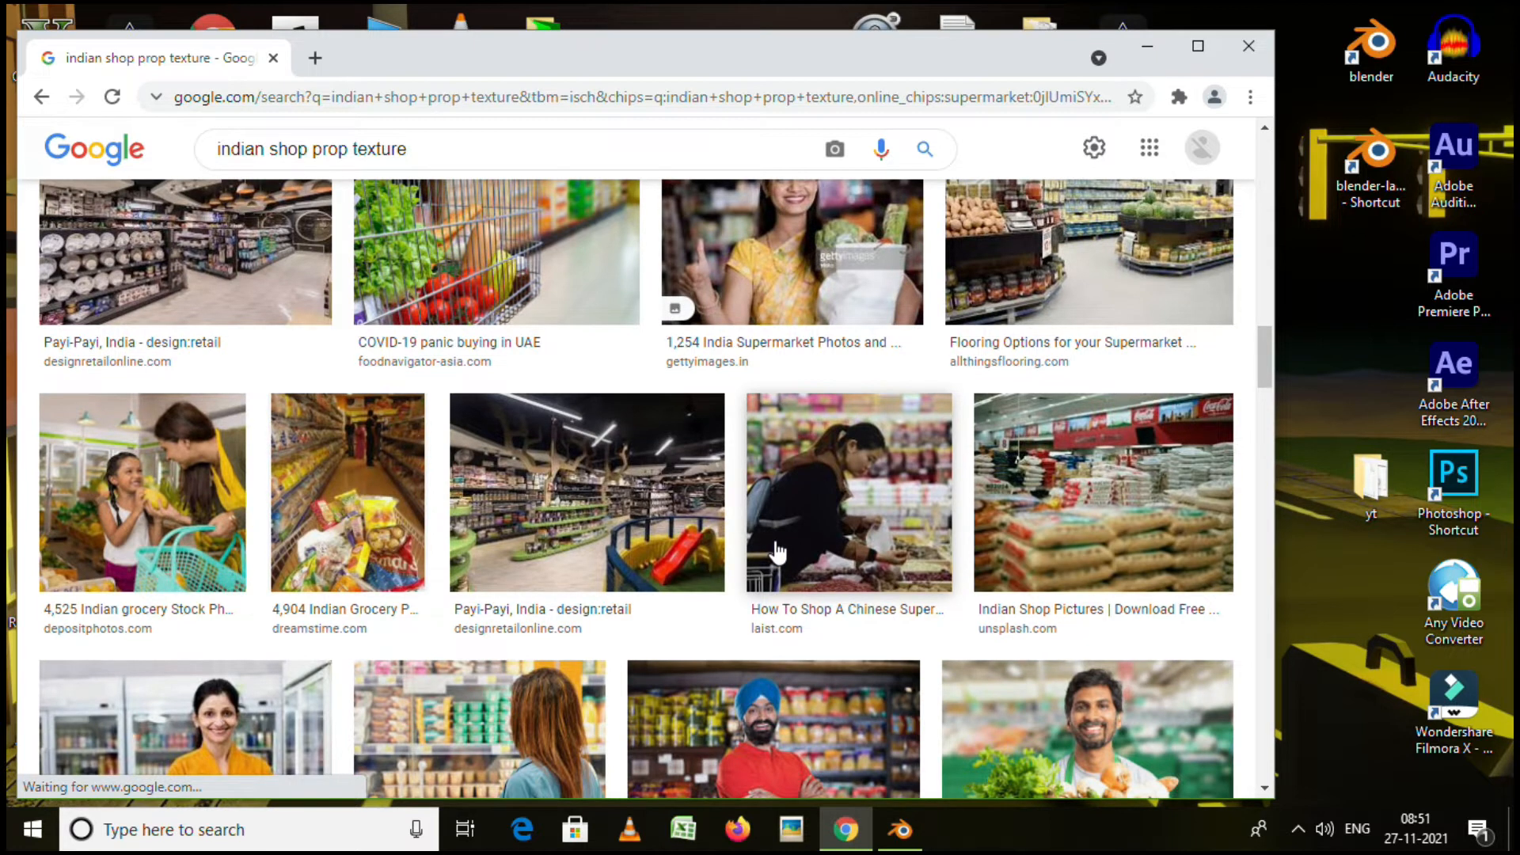
{"action": "scroll", "coordinate": [776, 552], "scroll_direction": "down", "scroll_amount": 3}
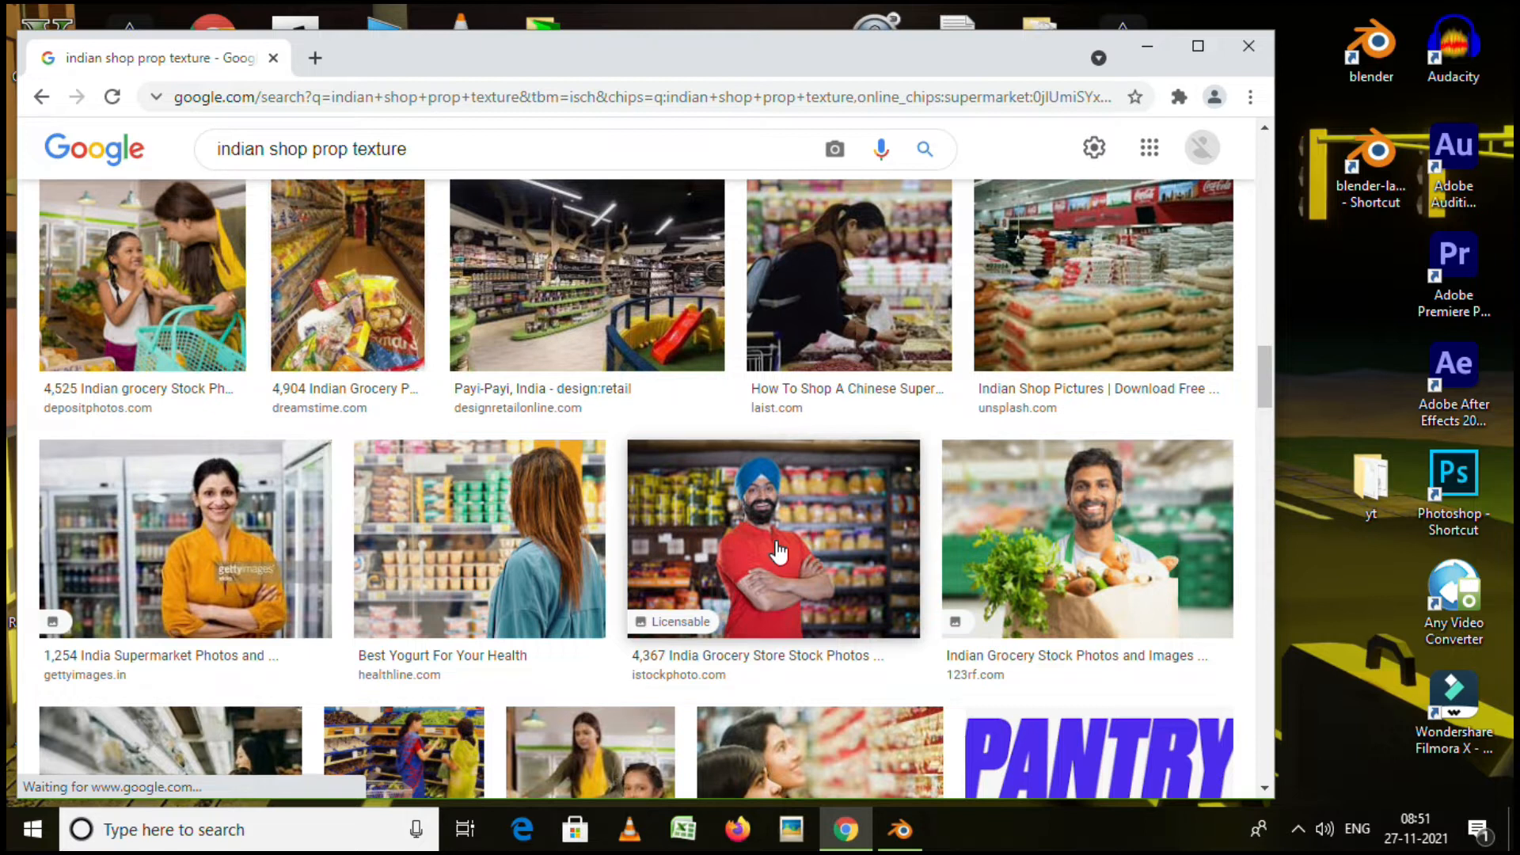
{"action": "double_click", "coordinate": [772, 55]}
{"action": "scroll", "coordinate": [903, 402], "scroll_direction": "down", "scroll_amount": 5}
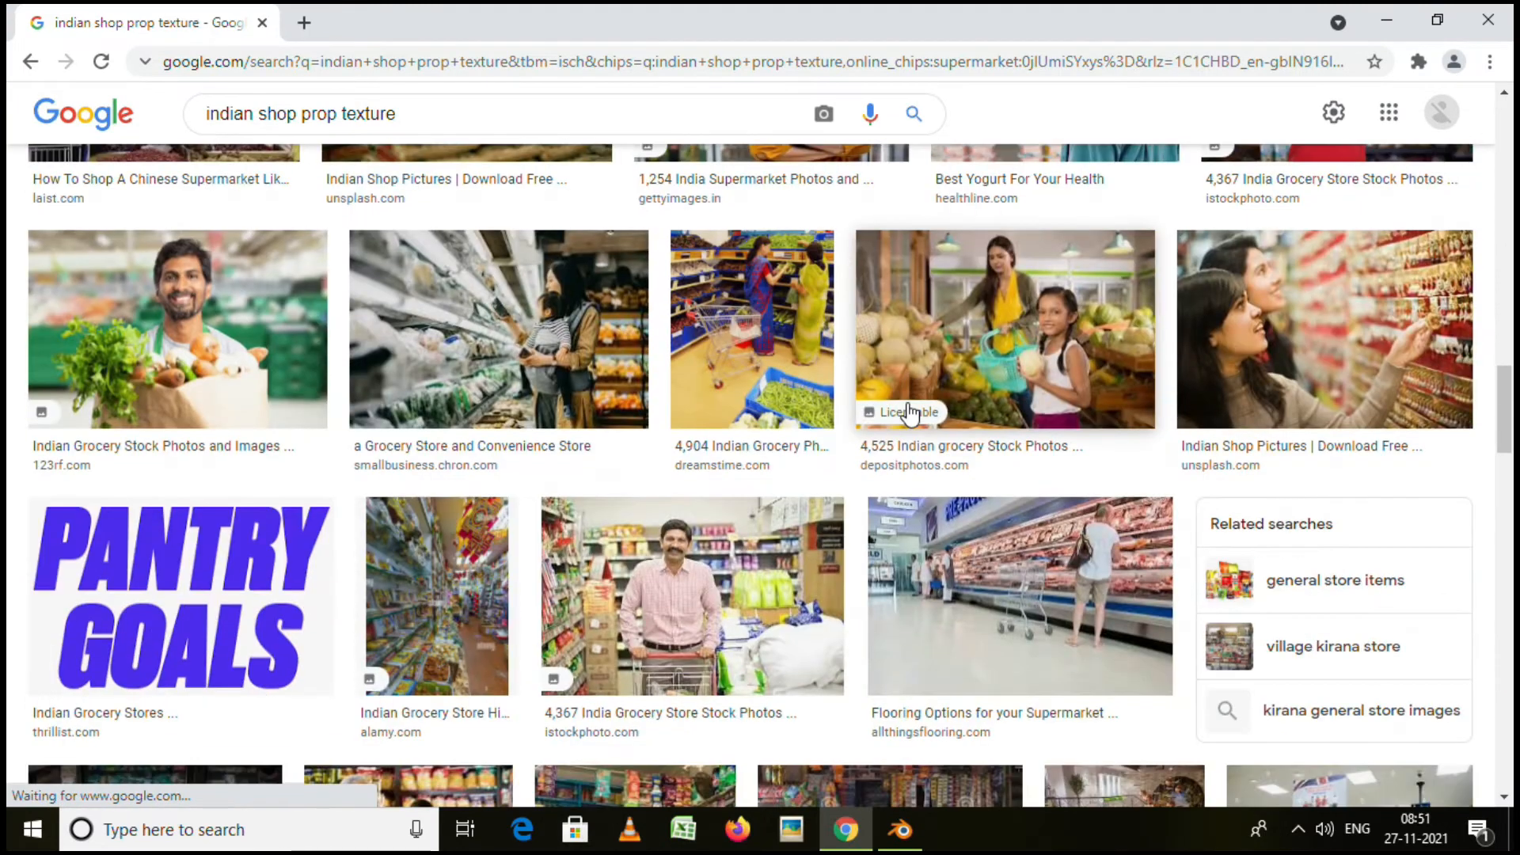
{"action": "scroll", "coordinate": [907, 414], "scroll_direction": "down", "scroll_amount": 5}
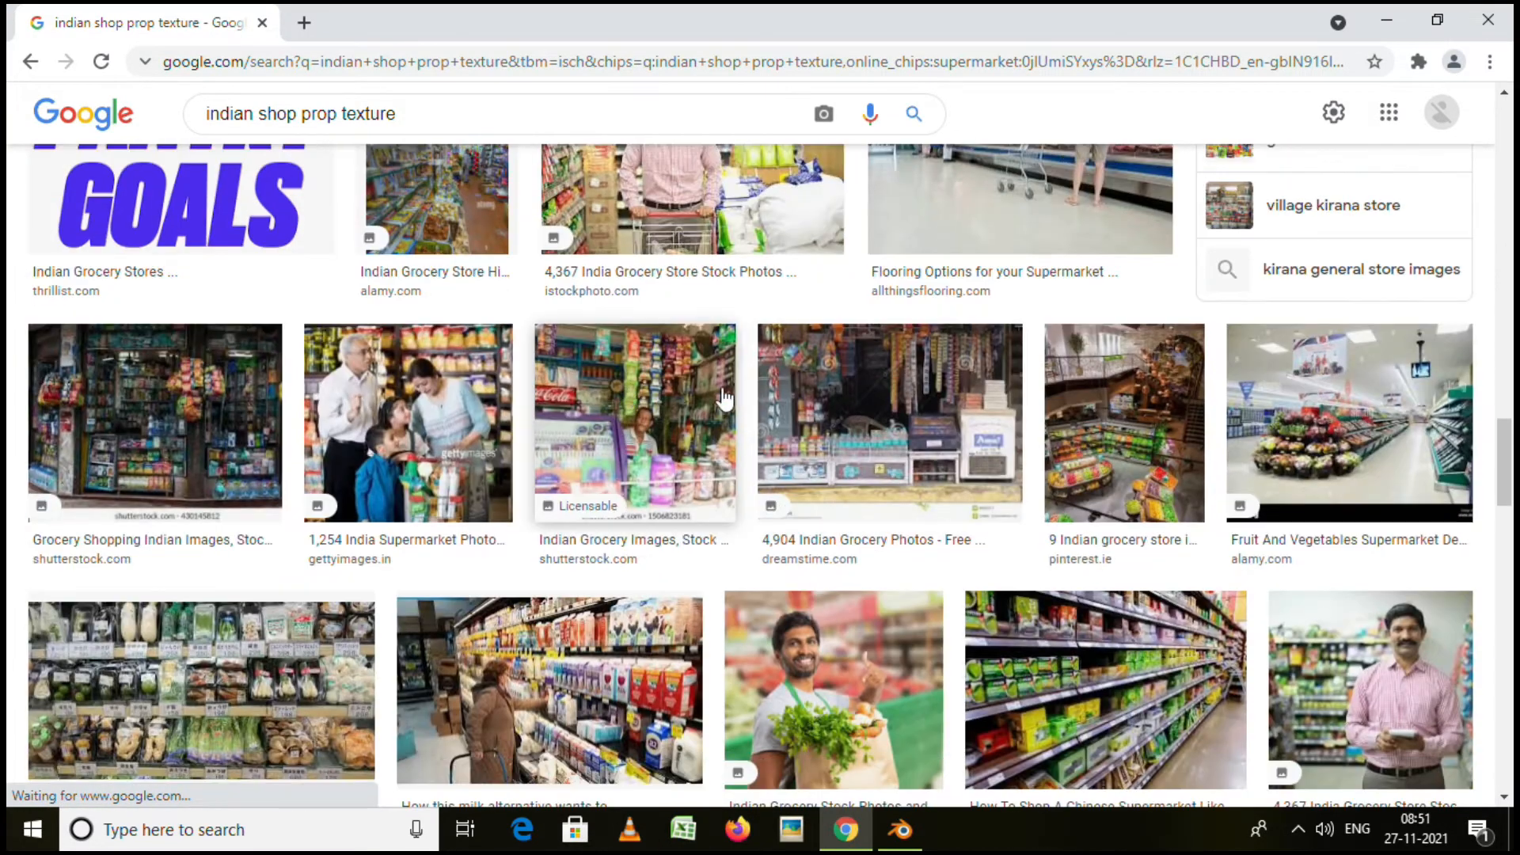
{"action": "scroll", "coordinate": [839, 405], "scroll_direction": "down", "scroll_amount": 3}
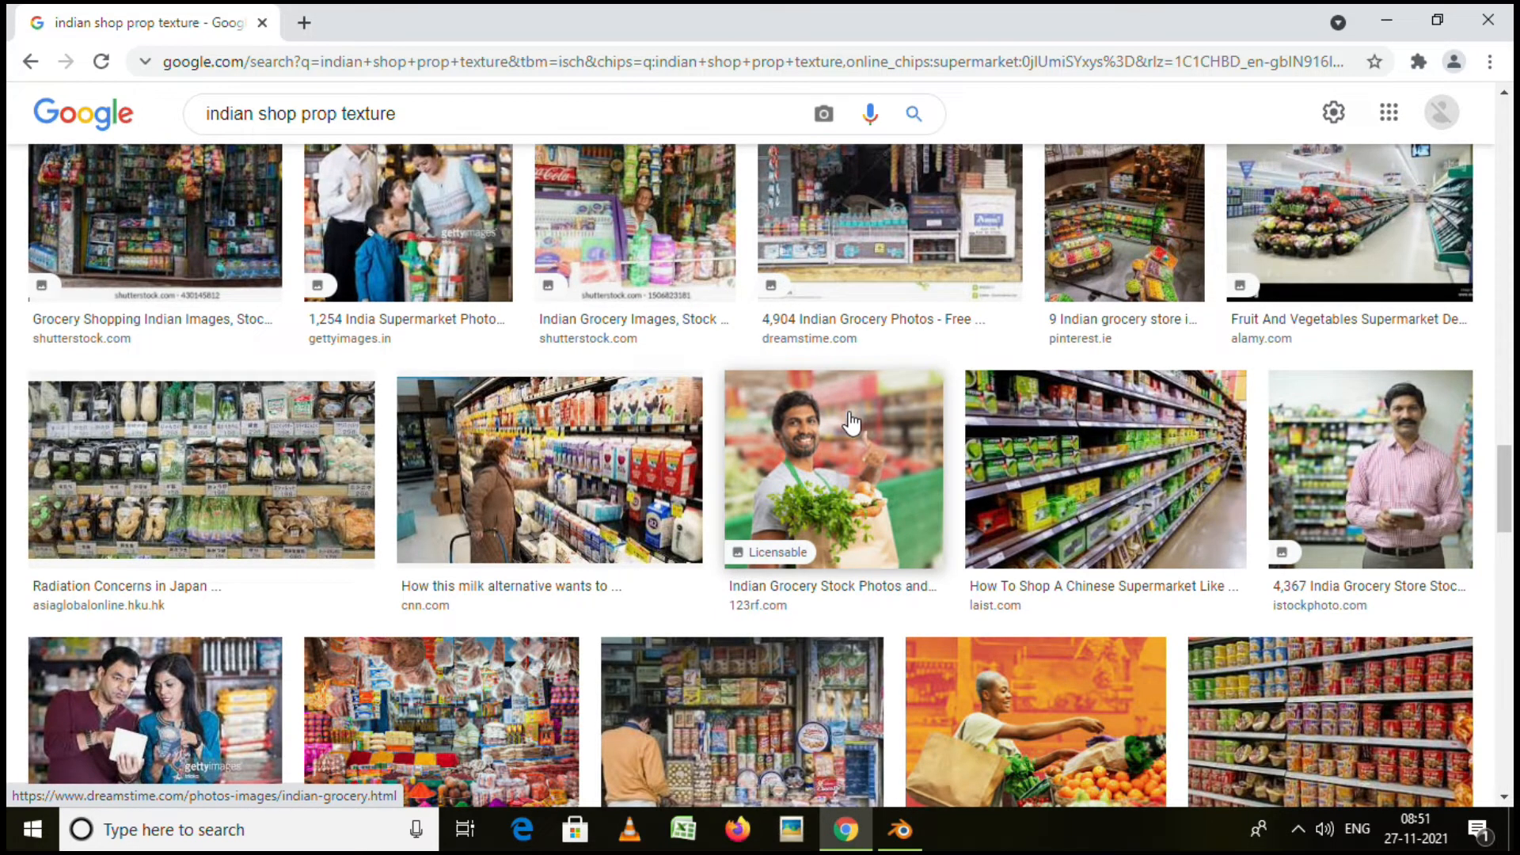
{"action": "scroll", "coordinate": [852, 424], "scroll_direction": "down", "scroll_amount": 5}
{"action": "scroll", "coordinate": [863, 420], "scroll_direction": "down", "scroll_amount": 4}
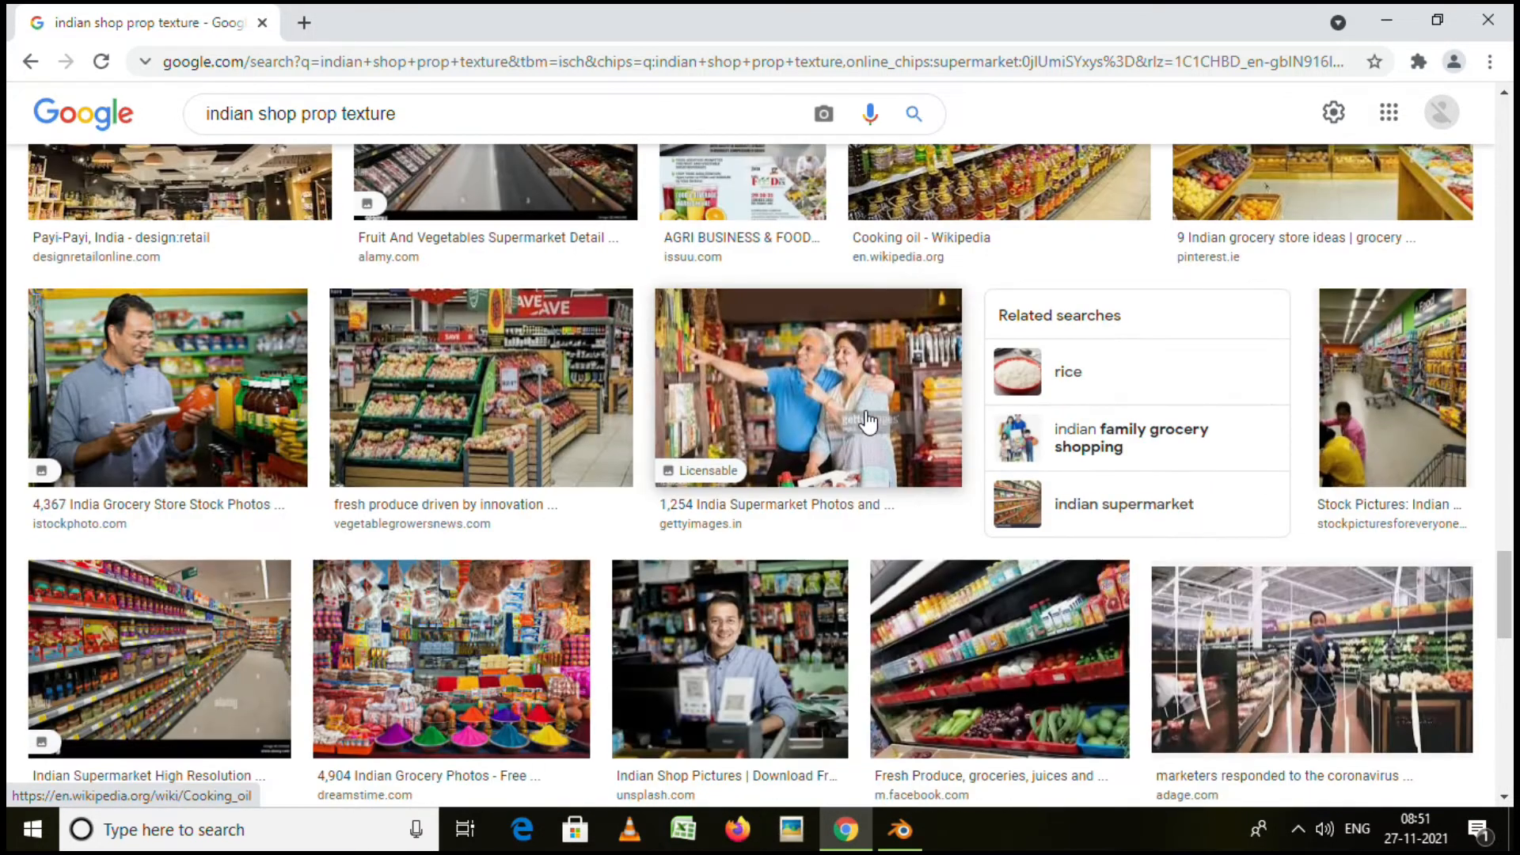
{"action": "scroll", "coordinate": [820, 532], "scroll_direction": "down", "scroll_amount": 1}
{"action": "scroll", "coordinate": [820, 532], "scroll_direction": "down", "scroll_amount": 6}
{"action": "scroll", "coordinate": [681, 550], "scroll_direction": "down", "scroll_amount": 4}
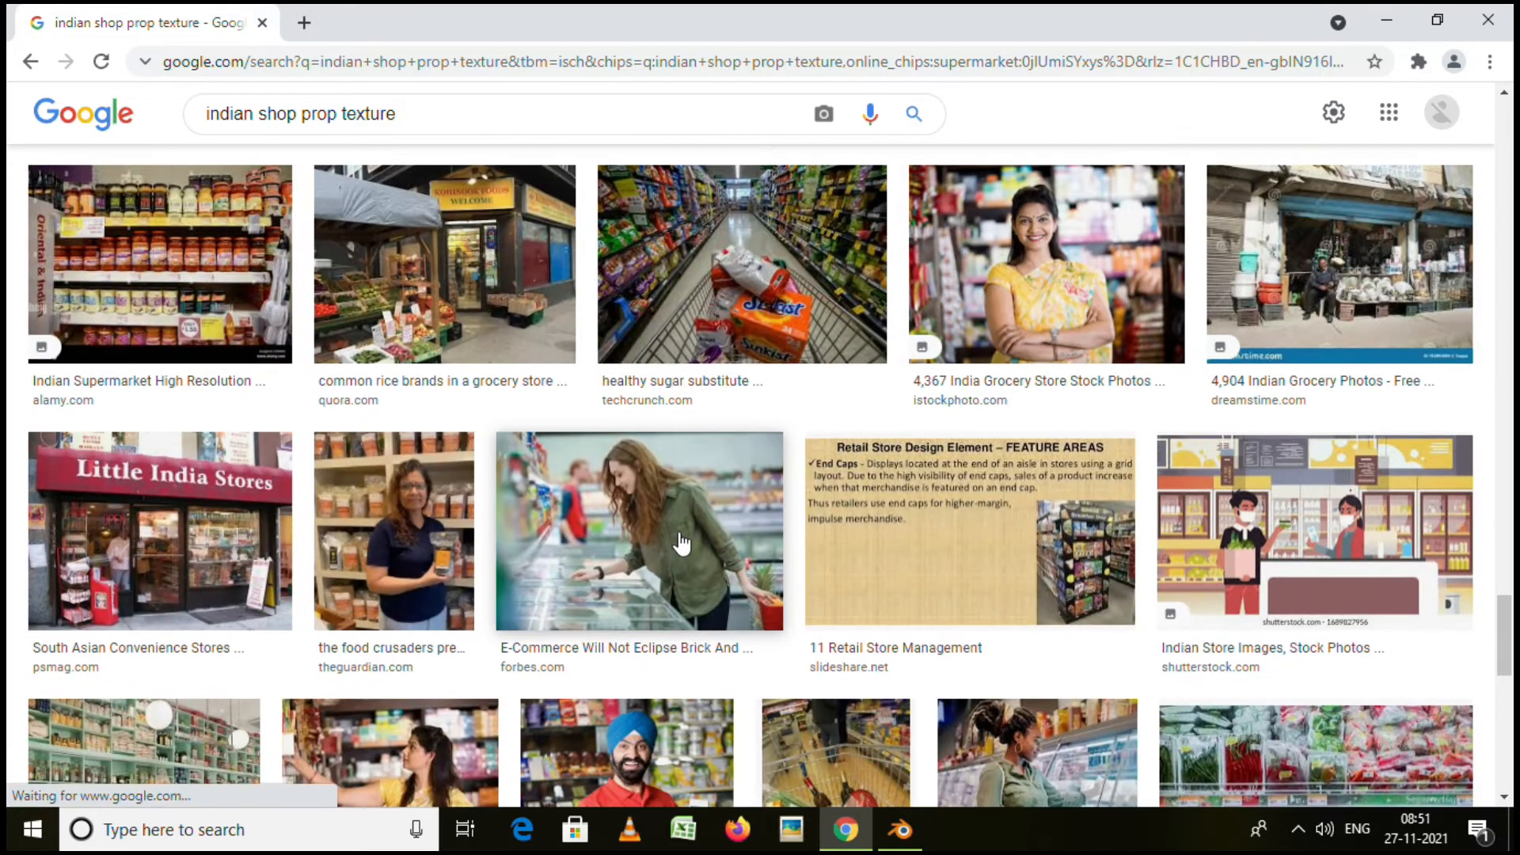
{"action": "scroll", "coordinate": [696, 529], "scroll_direction": "down", "scroll_amount": 4}
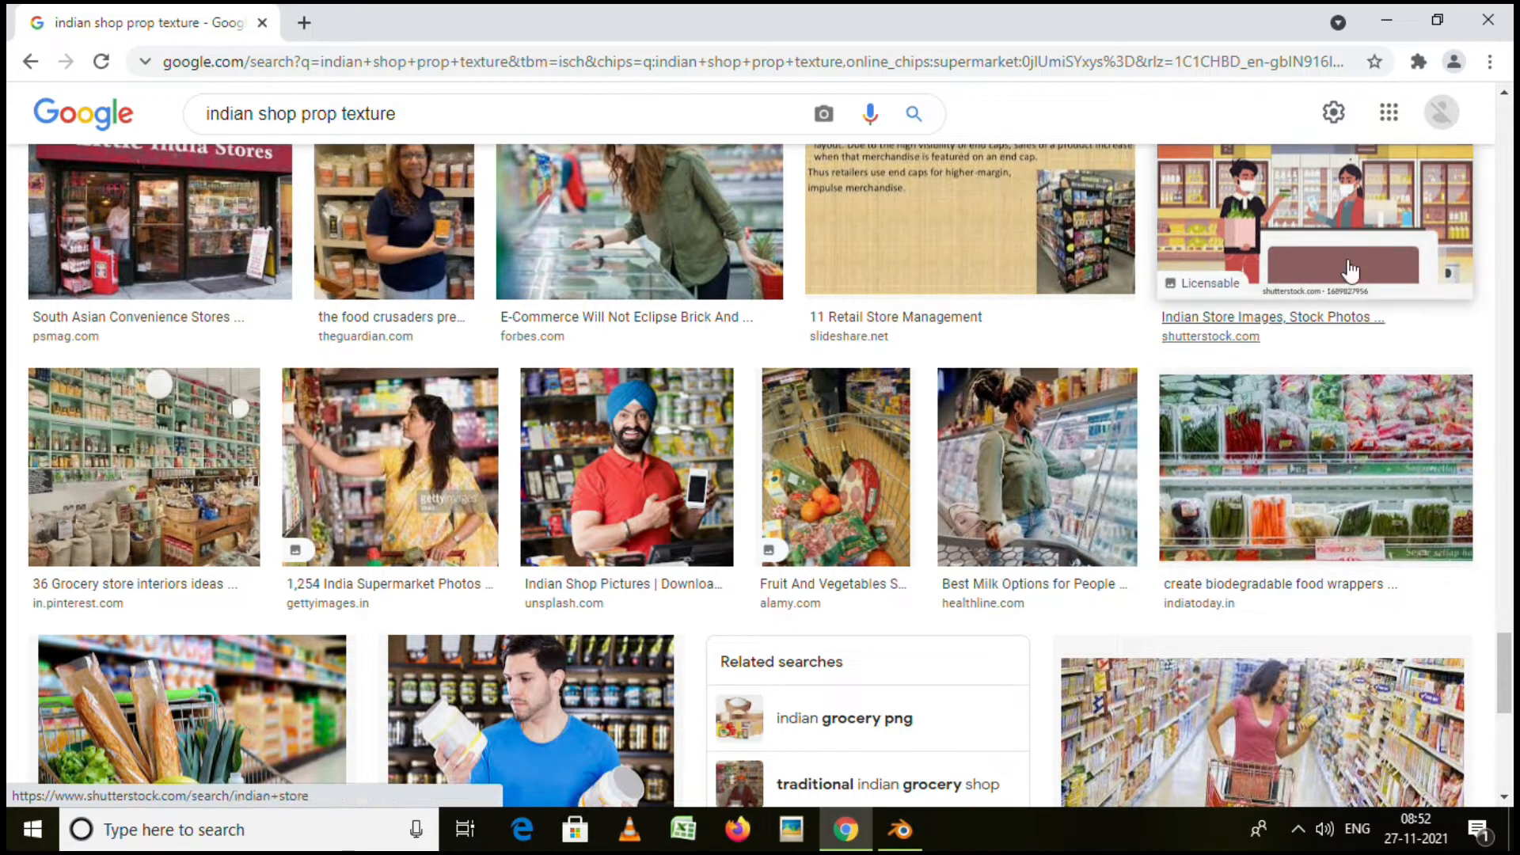
Open the Shutterstock illustration of the store with the masked cashier and customer and save it to the Desktop as a JPEG image.
{"action": "left_click", "coordinate": [1417, 207]}
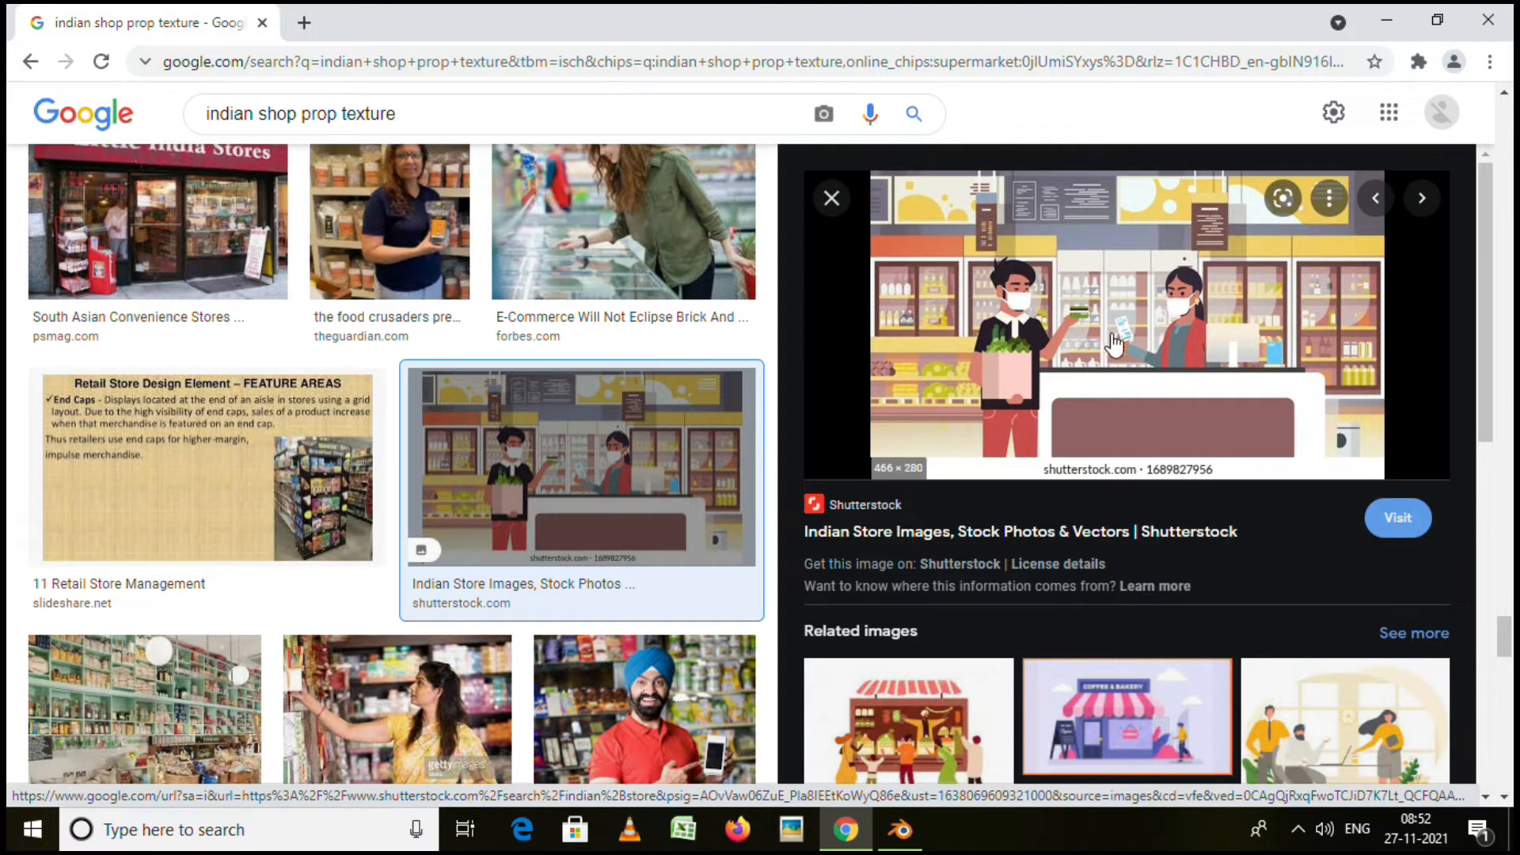
{"action": "right_click", "coordinate": [1082, 307]}
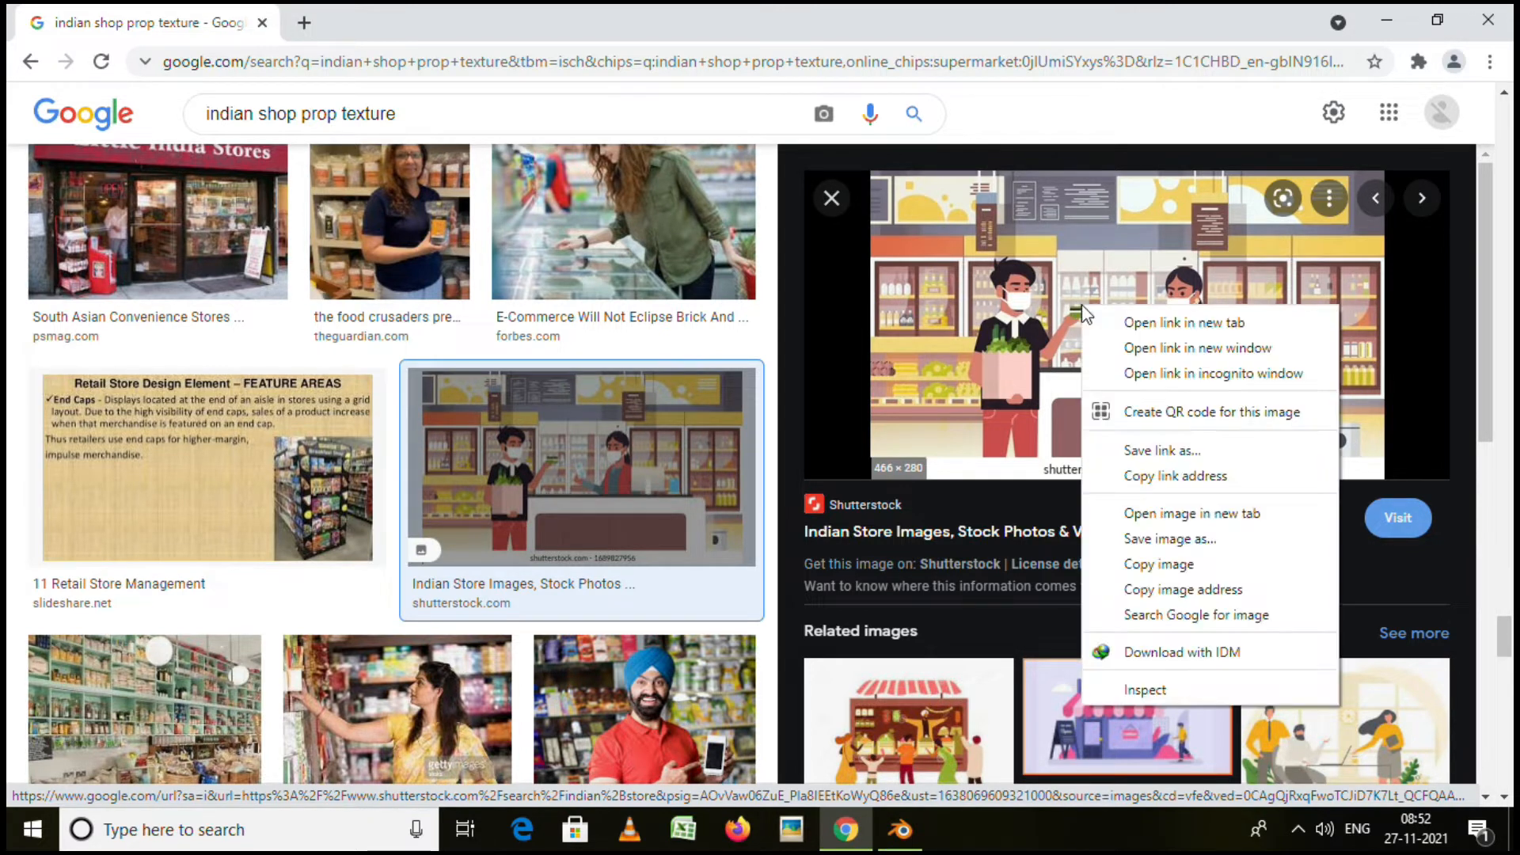
{"action": "left_click", "coordinate": [1212, 541]}
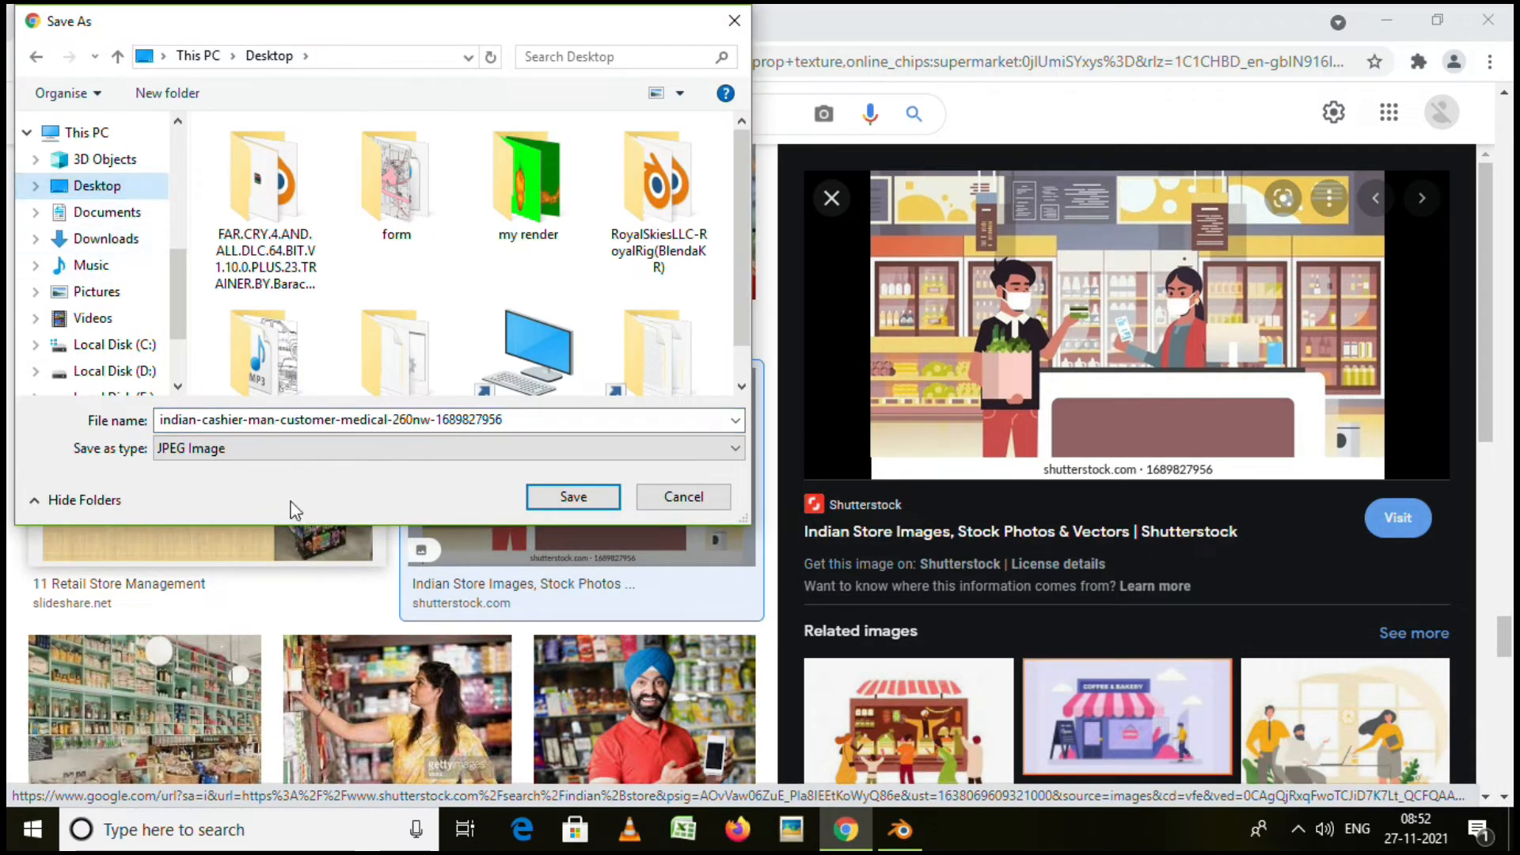
{"action": "left_click", "coordinate": [568, 496]}
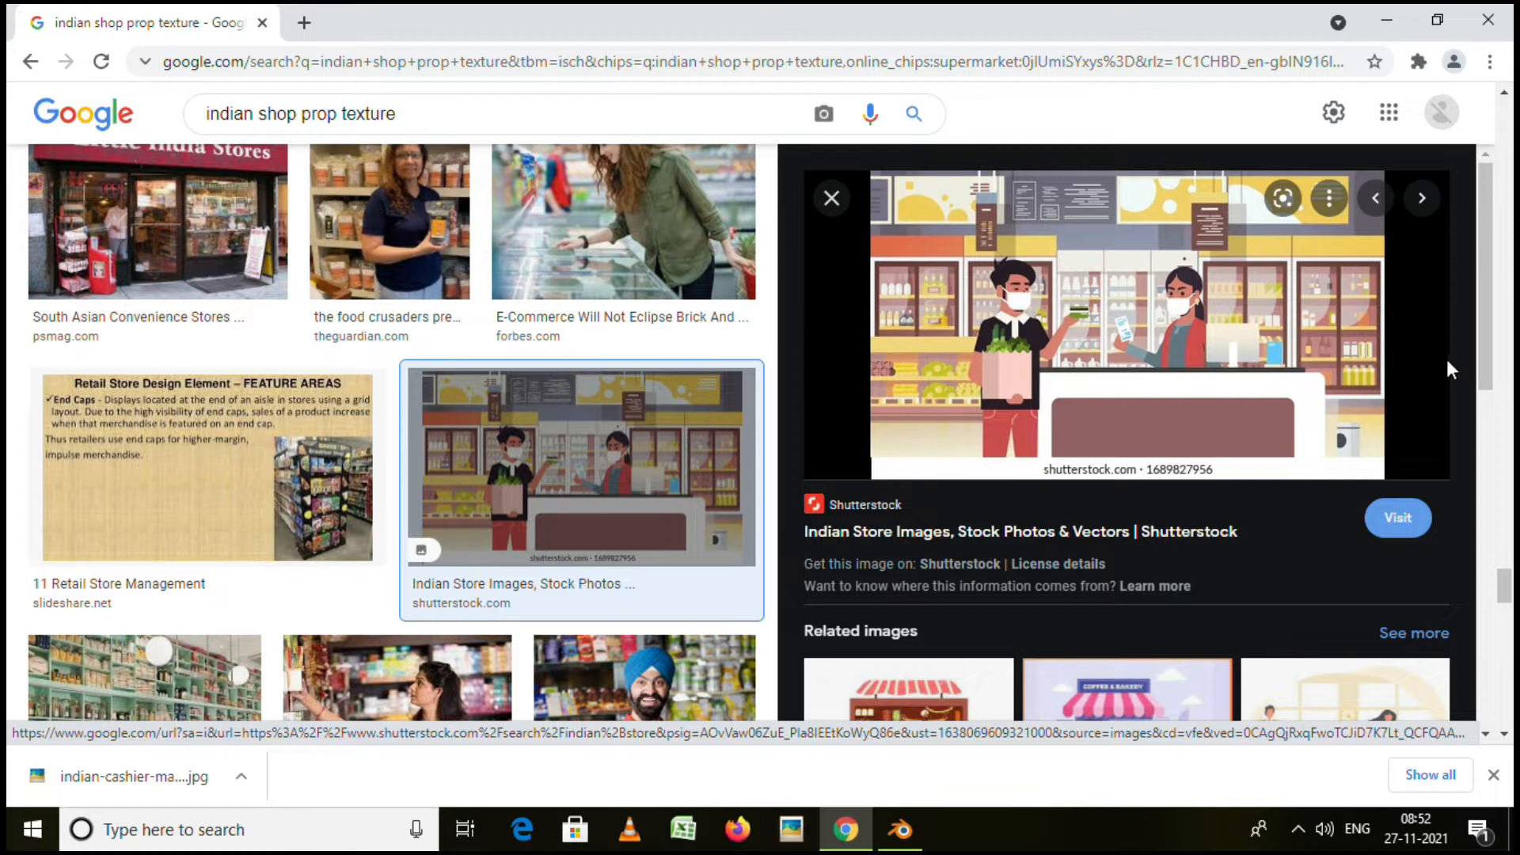
Look back through the supermarket image results for further shop references.
{"action": "scroll", "coordinate": [1105, 339], "scroll_direction": "down", "scroll_amount": 3}
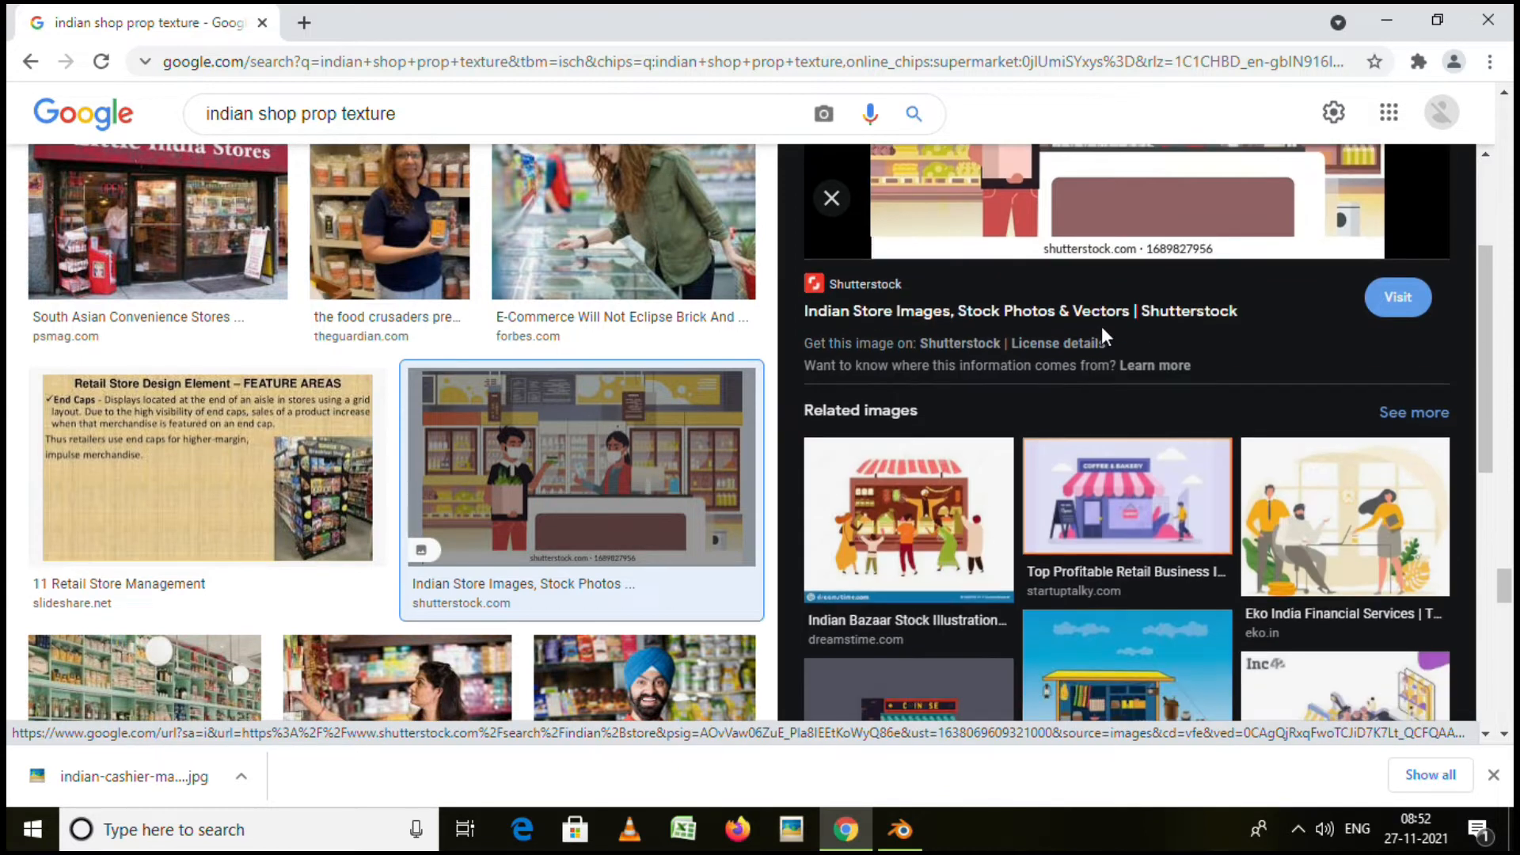
{"action": "scroll", "coordinate": [1152, 254], "scroll_direction": "up", "scroll_amount": 2}
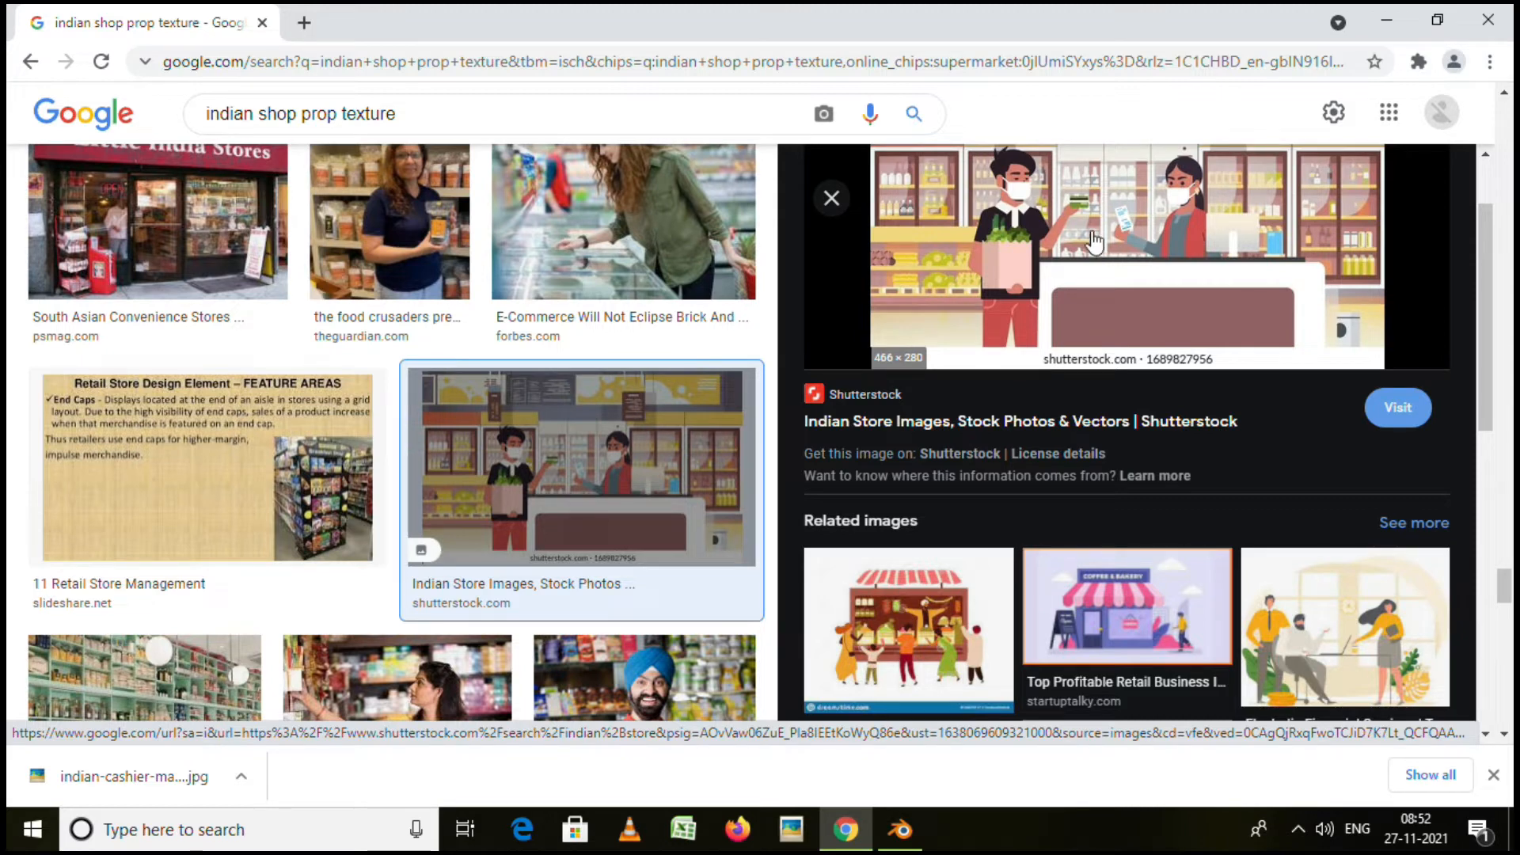
{"action": "scroll", "coordinate": [1154, 252], "scroll_direction": "up", "scroll_amount": 2}
{"action": "scroll", "coordinate": [303, 425], "scroll_direction": "up", "scroll_amount": 5}
{"action": "scroll", "coordinate": [302, 425], "scroll_direction": "up", "scroll_amount": 5}
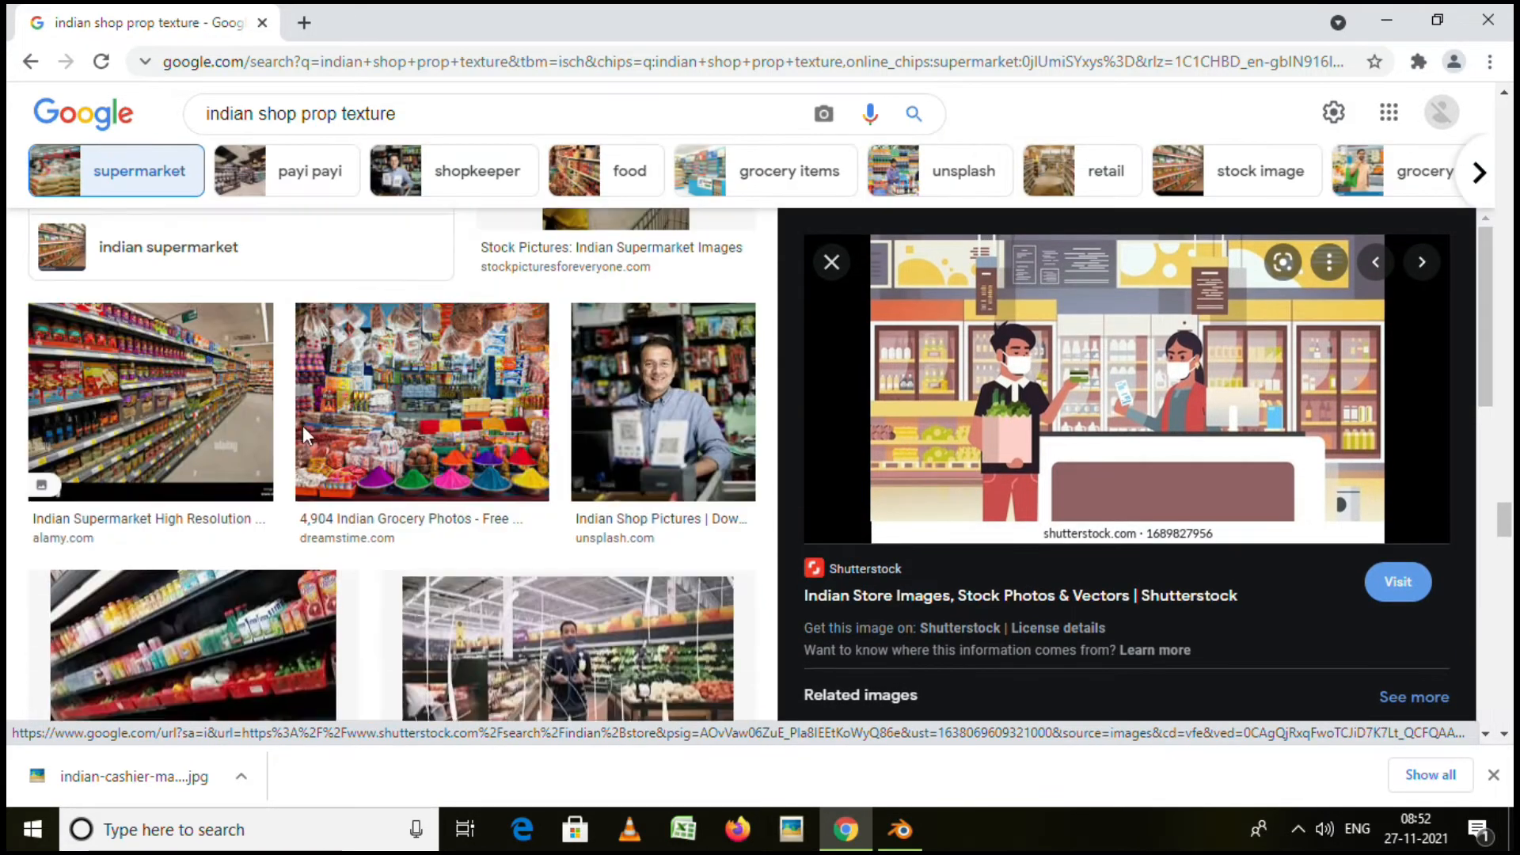
{"action": "scroll", "coordinate": [327, 432], "scroll_direction": "up", "scroll_amount": 10}
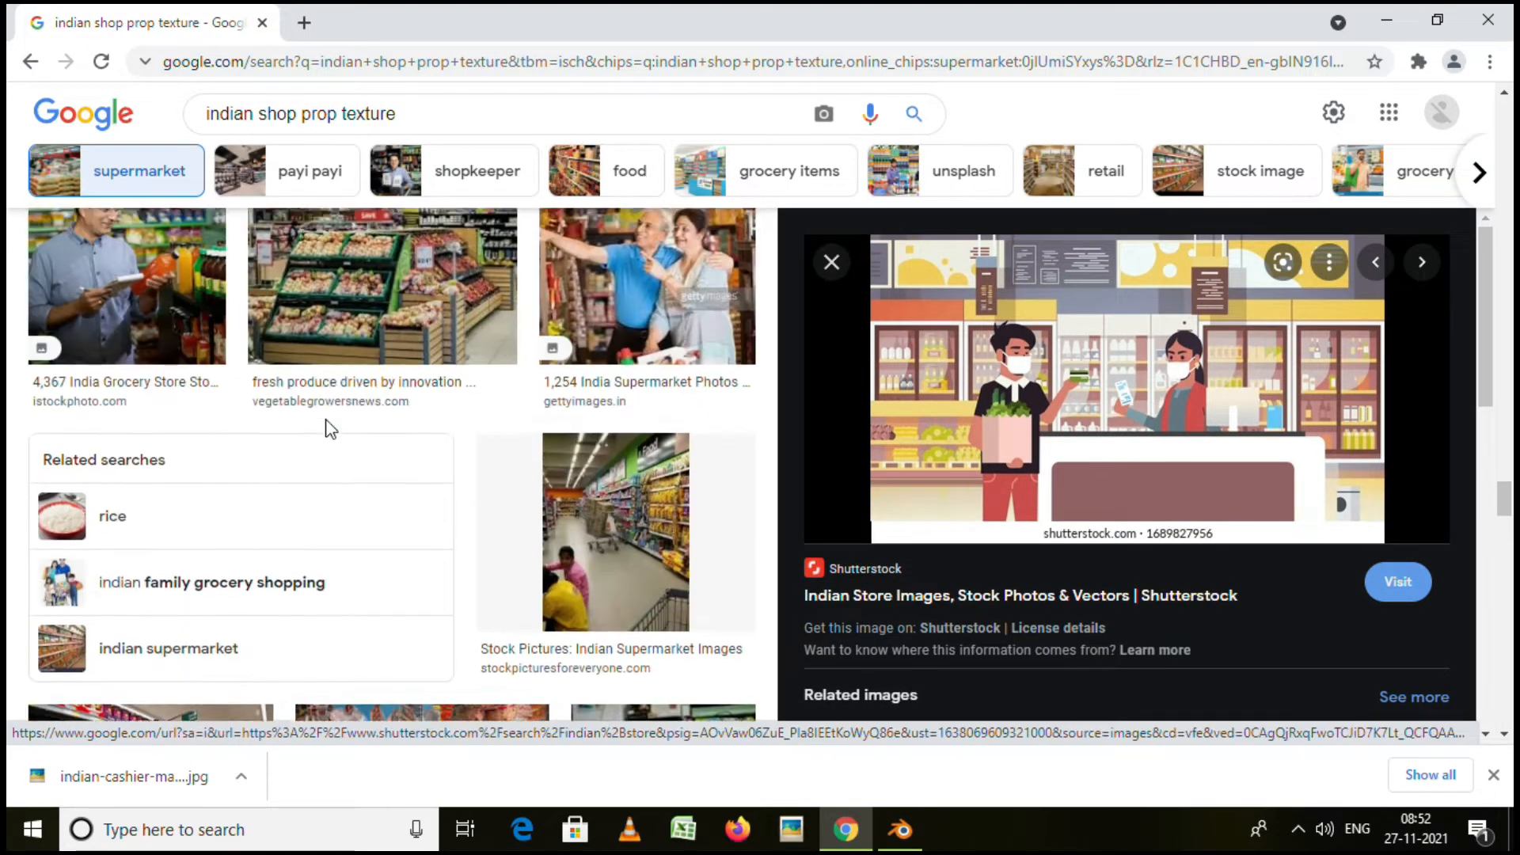
{"action": "scroll", "coordinate": [434, 338], "scroll_direction": "up", "scroll_amount": 1}
Search Google Images for "indian shop counter".
{"action": "left_click_drag", "start_coordinate": [418, 113], "coordinate": [260, 126]}
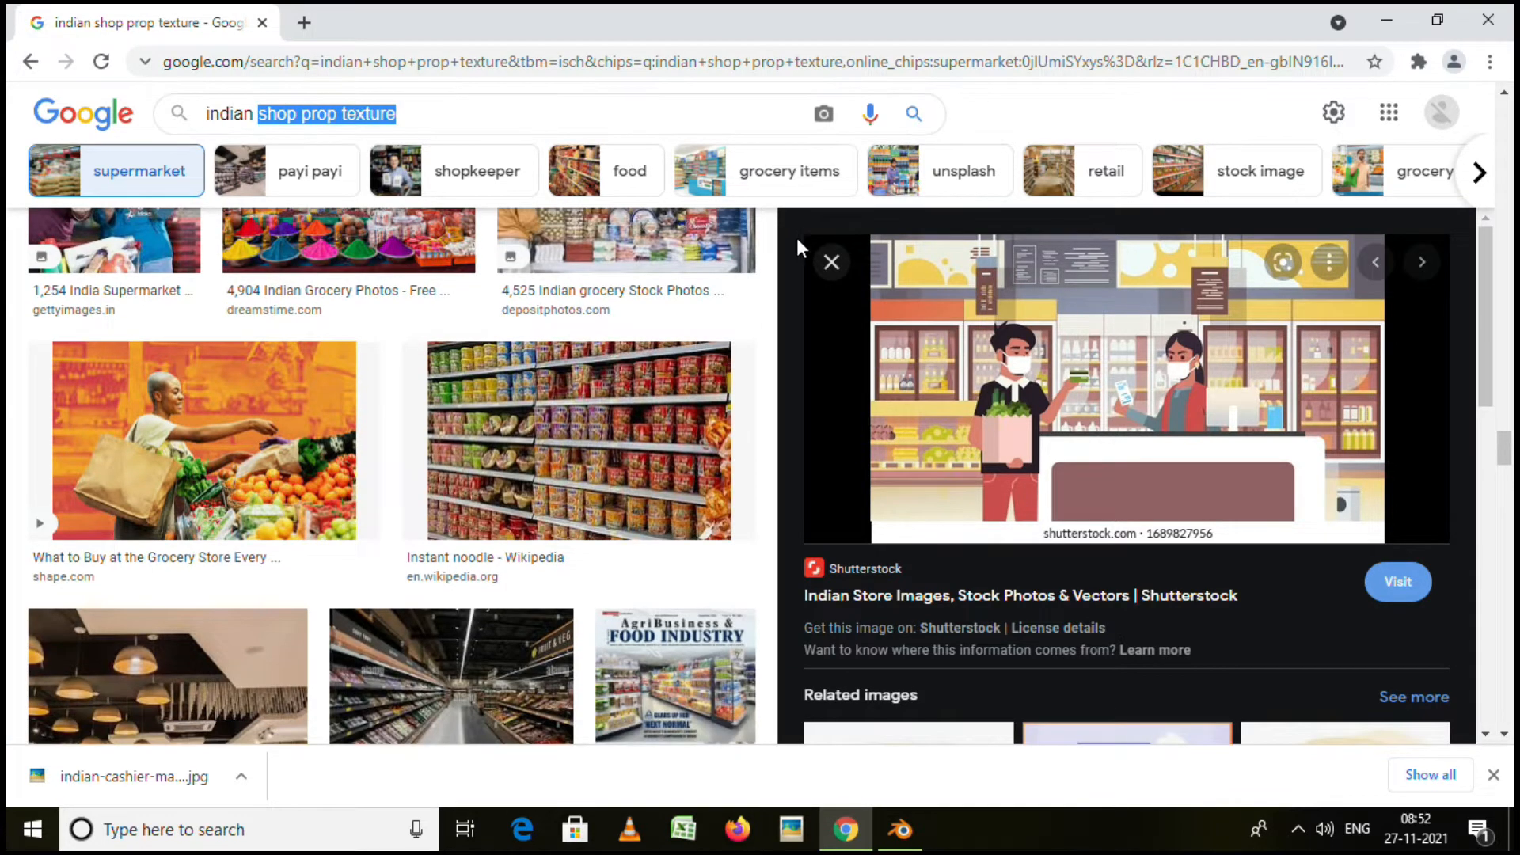
{"action": "type", "text": "shop c"}
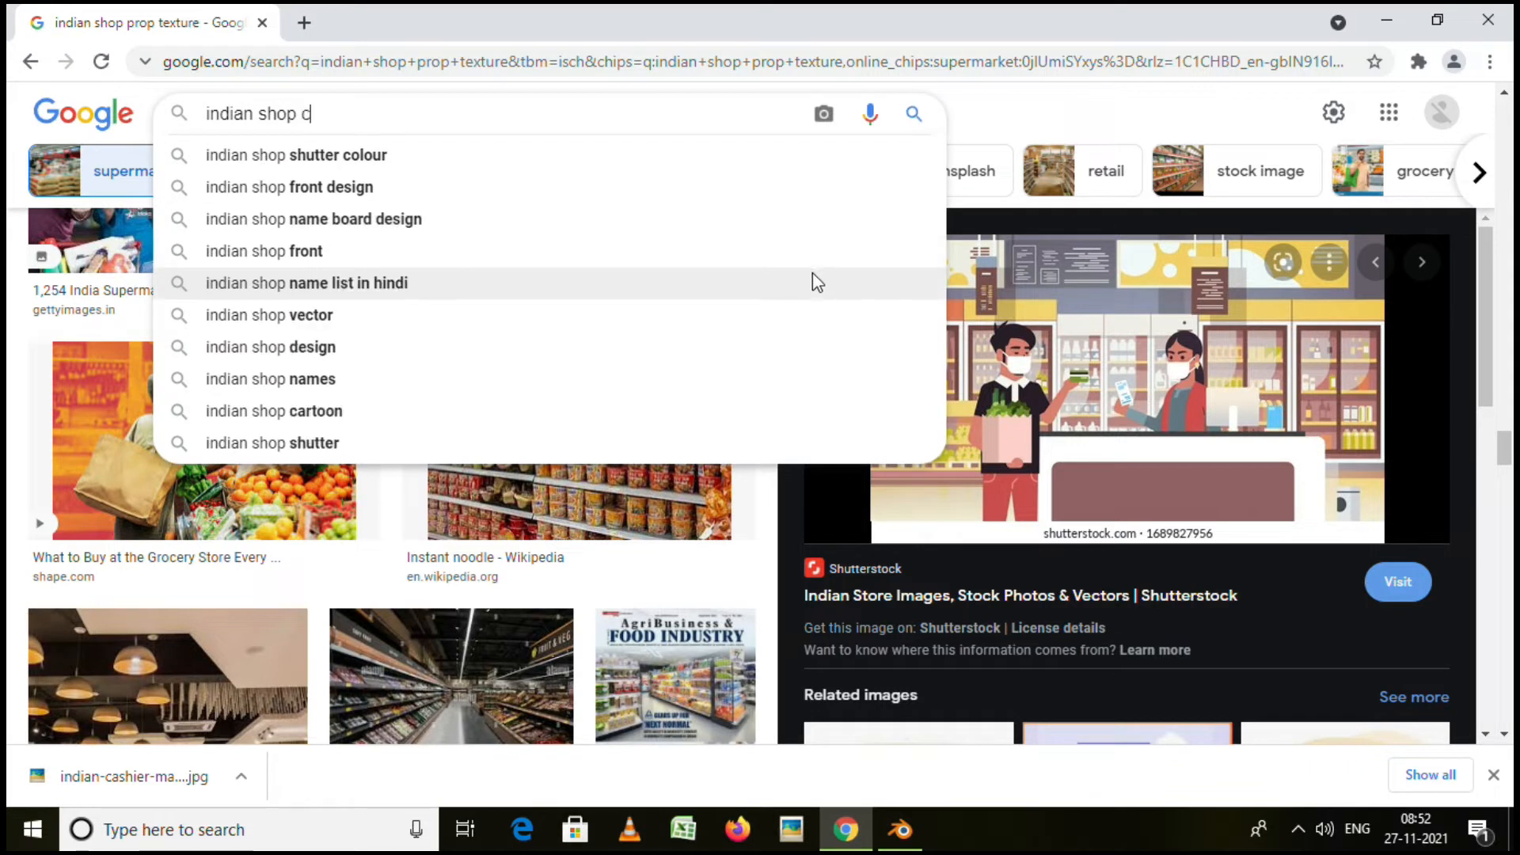
{"action": "type", "text": "ounter"}
{"action": "key", "text": "Return"}
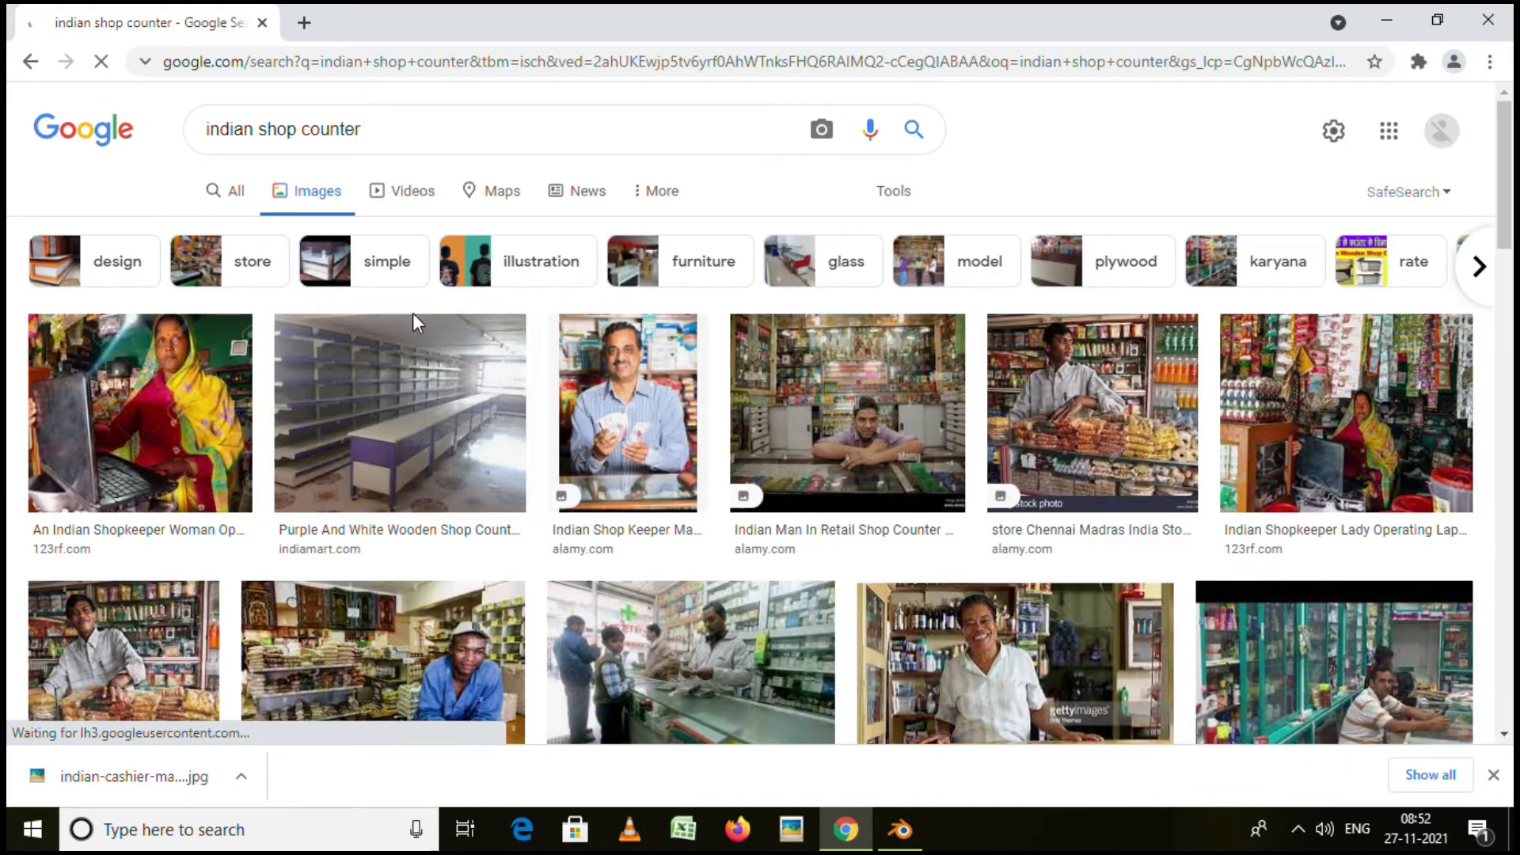
Open the IndiaMART picture of the purple and white wooden shop counter and save it to the Desktop as a JPEG image.
{"action": "right_click", "coordinate": [412, 408]}
{"action": "left_click", "coordinate": [368, 393]}
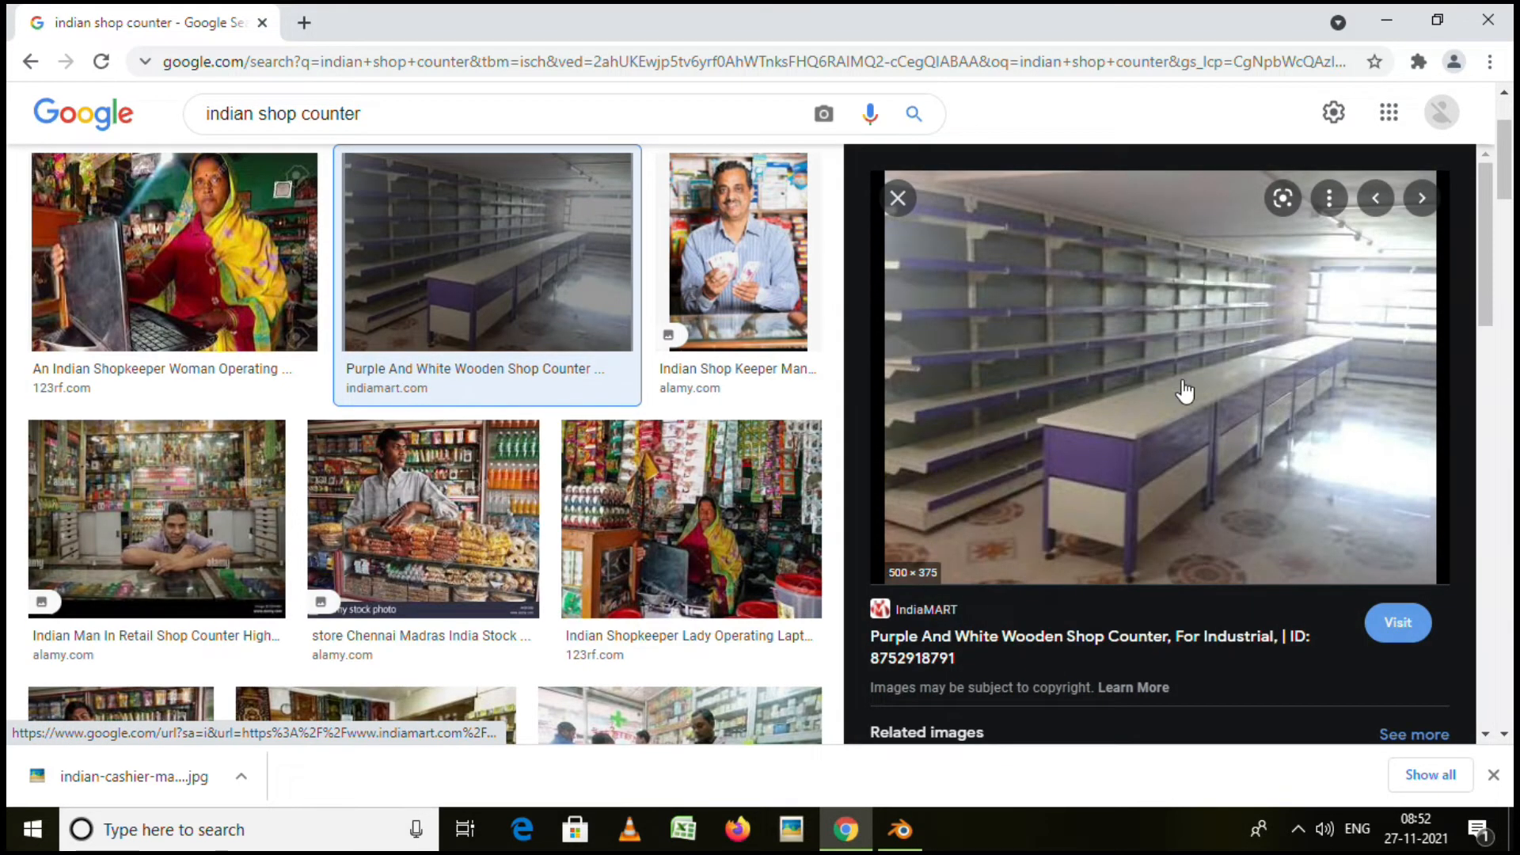
{"action": "right_click", "coordinate": [1184, 391]}
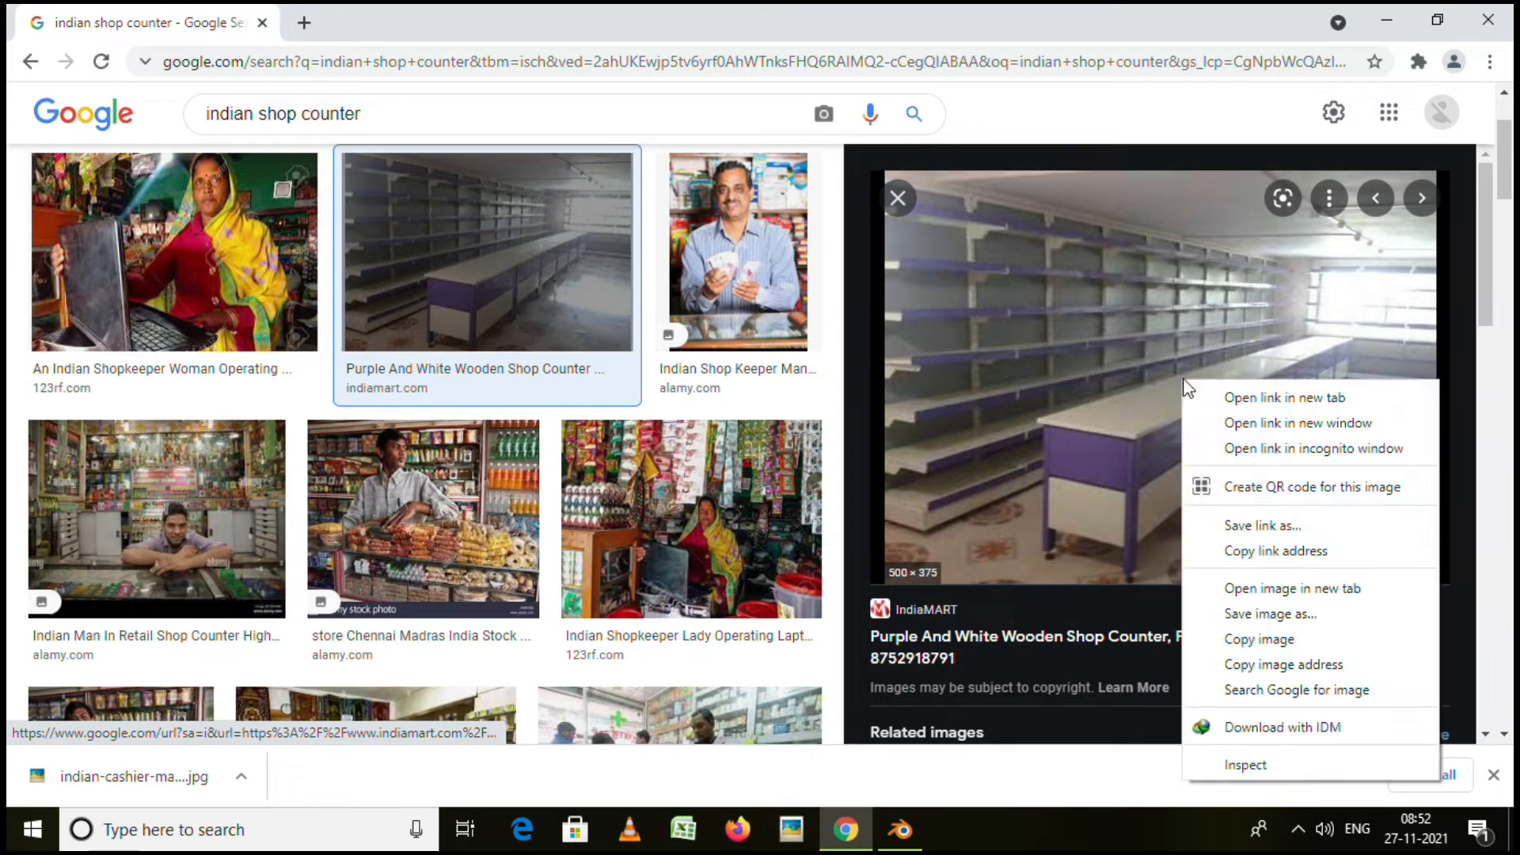
{"action": "left_click", "coordinate": [1271, 614]}
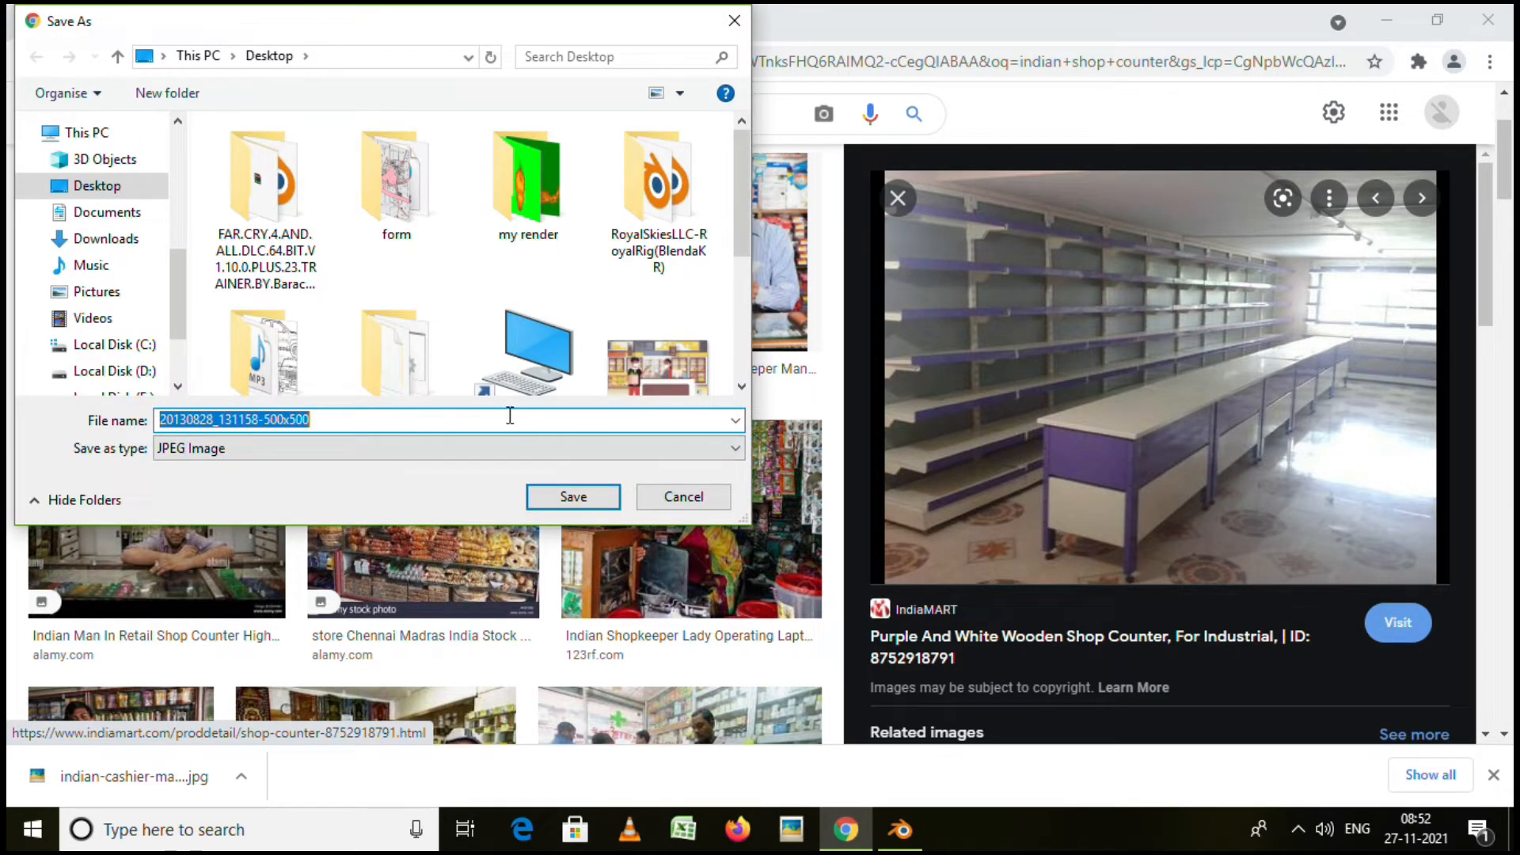
{"action": "left_click", "coordinate": [600, 498]}
Search Google Images for "coca cola".
{"action": "scroll", "coordinate": [625, 469], "scroll_direction": "down", "scroll_amount": 1}
{"action": "scroll", "coordinate": [627, 468], "scroll_direction": "down", "scroll_amount": 2}
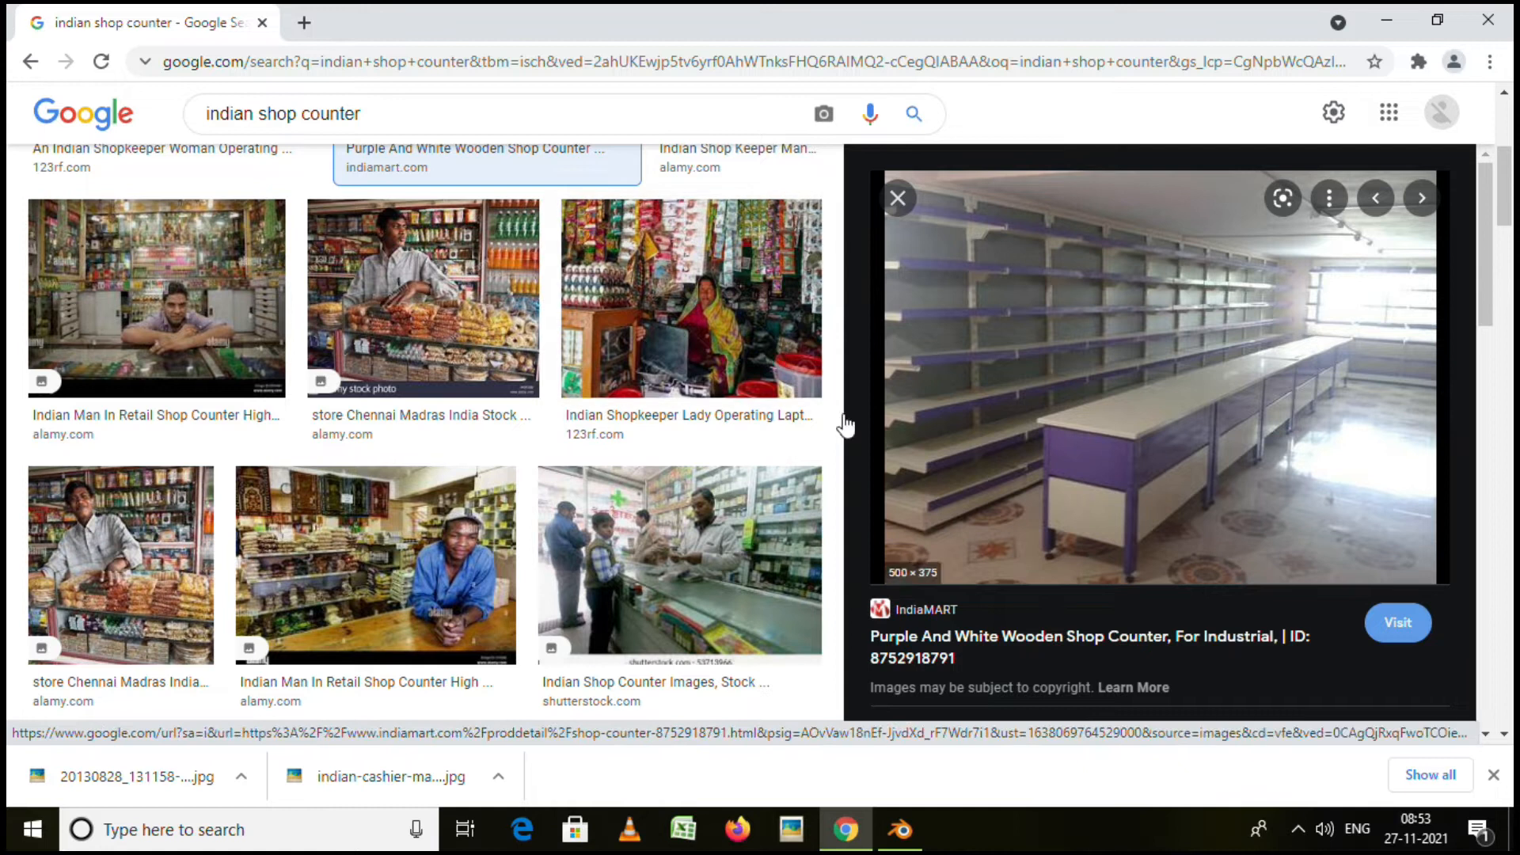
{"action": "scroll", "coordinate": [950, 444], "scroll_direction": "up", "scroll_amount": 5}
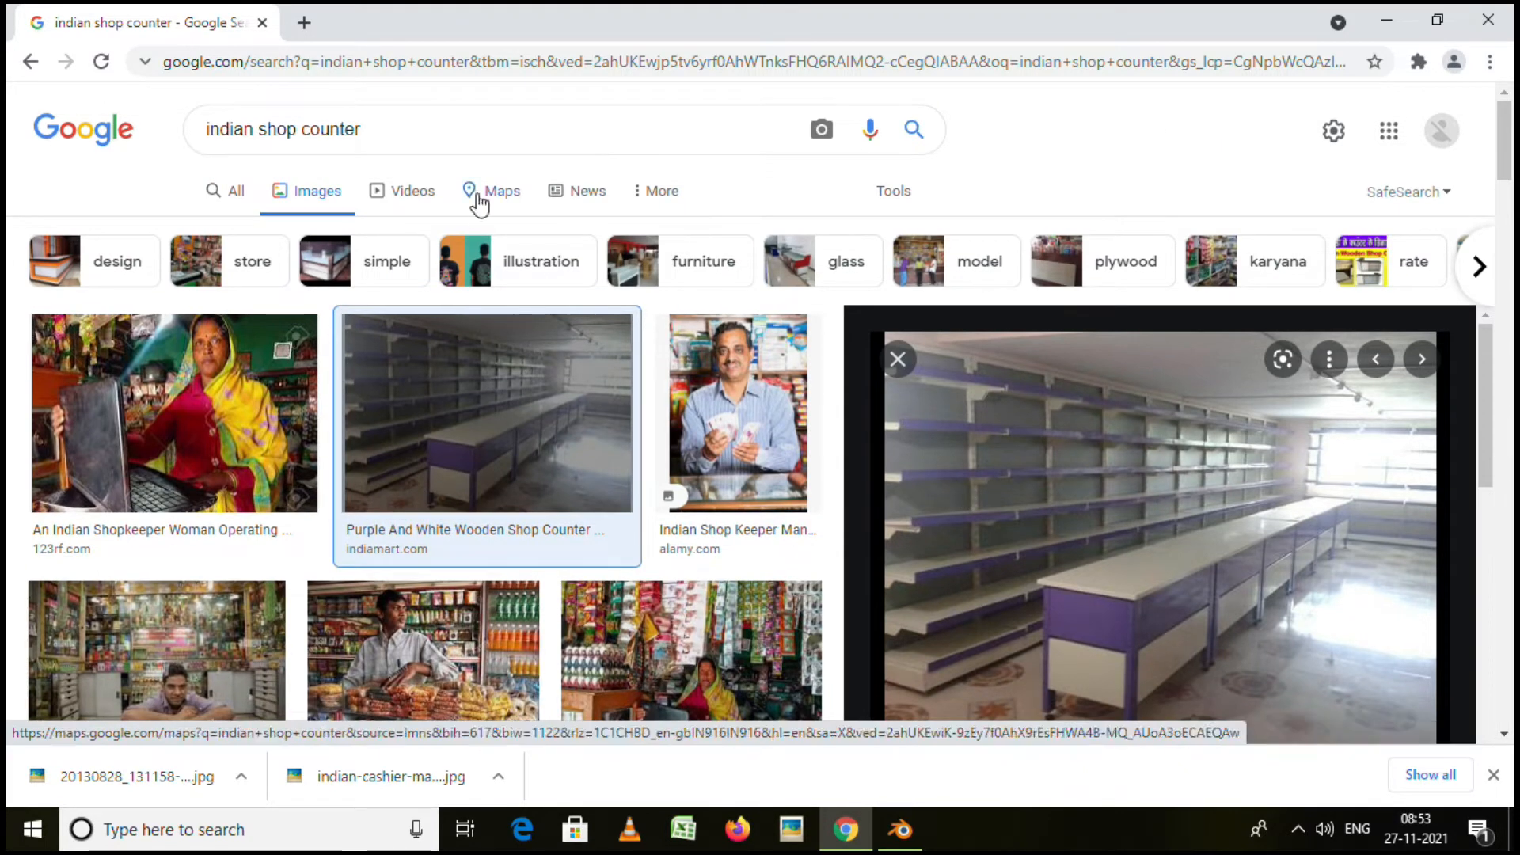
{"action": "triple_click", "coordinate": [414, 127]}
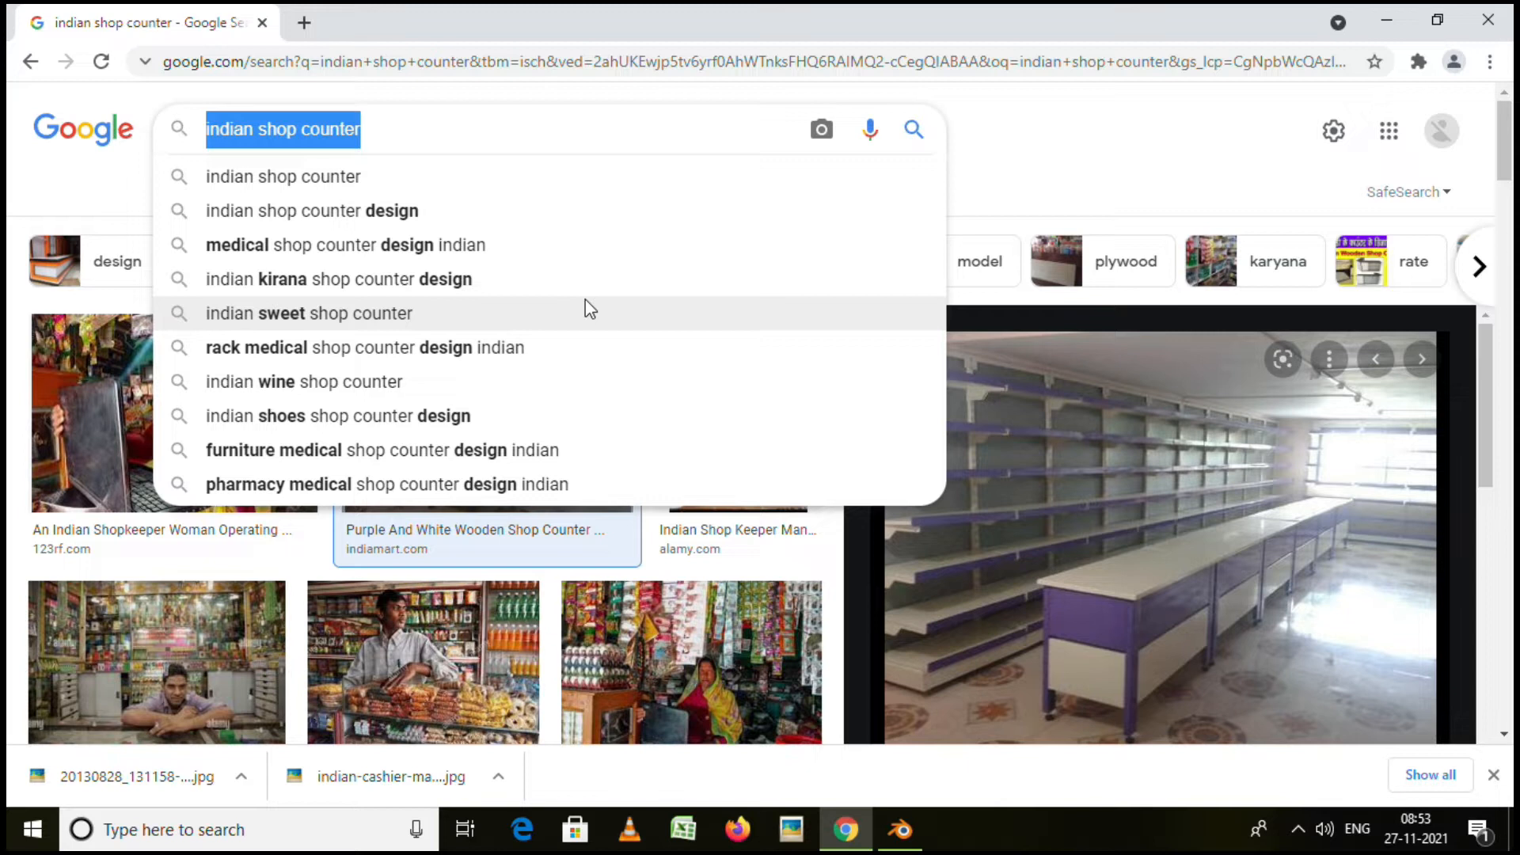
{"action": "type", "text": "coc"}
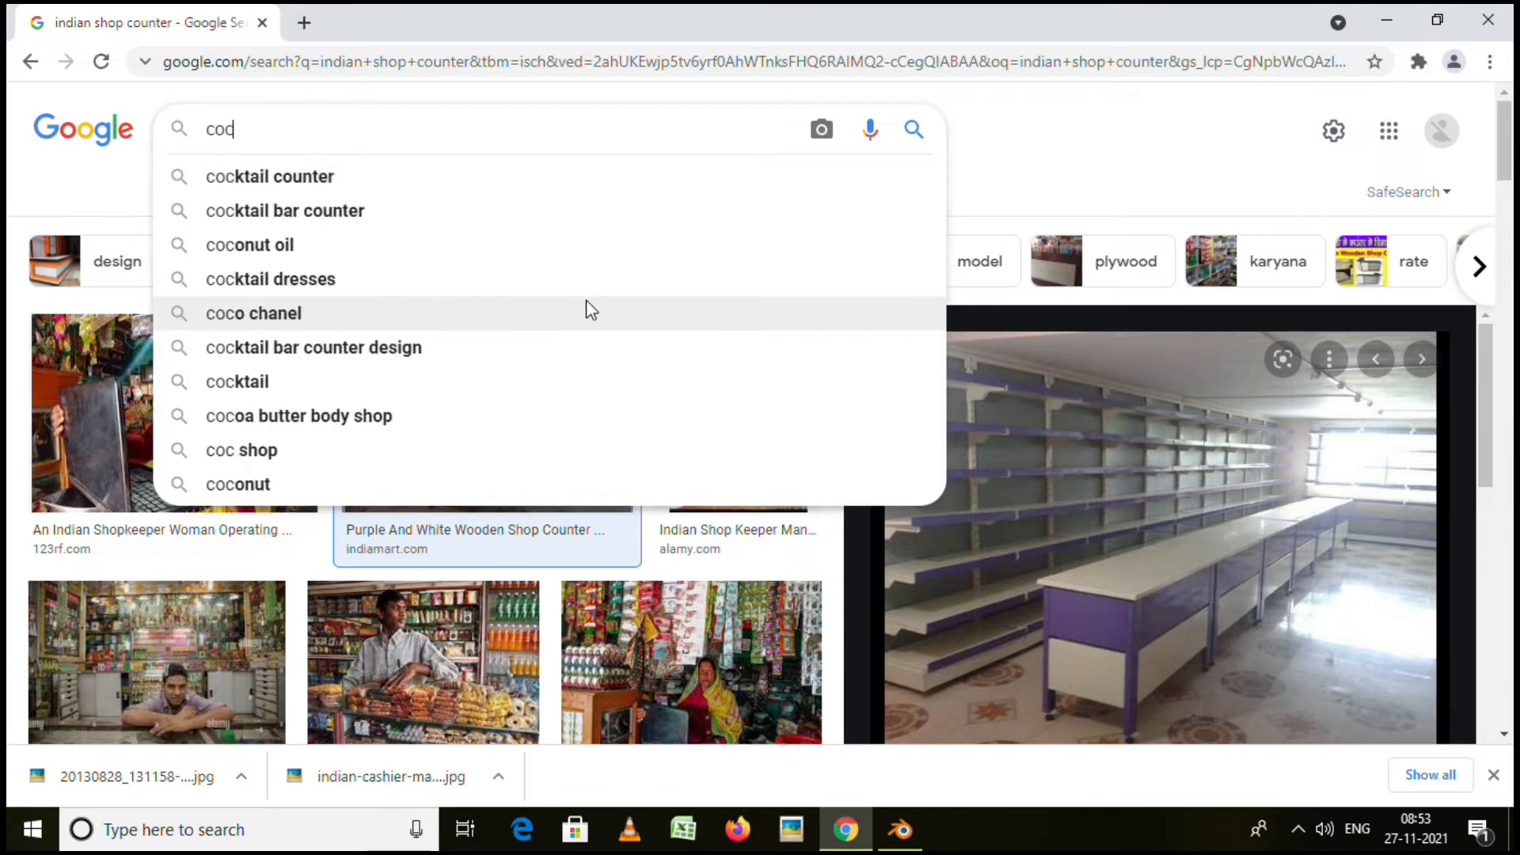
{"action": "type", "text": "a cola"}
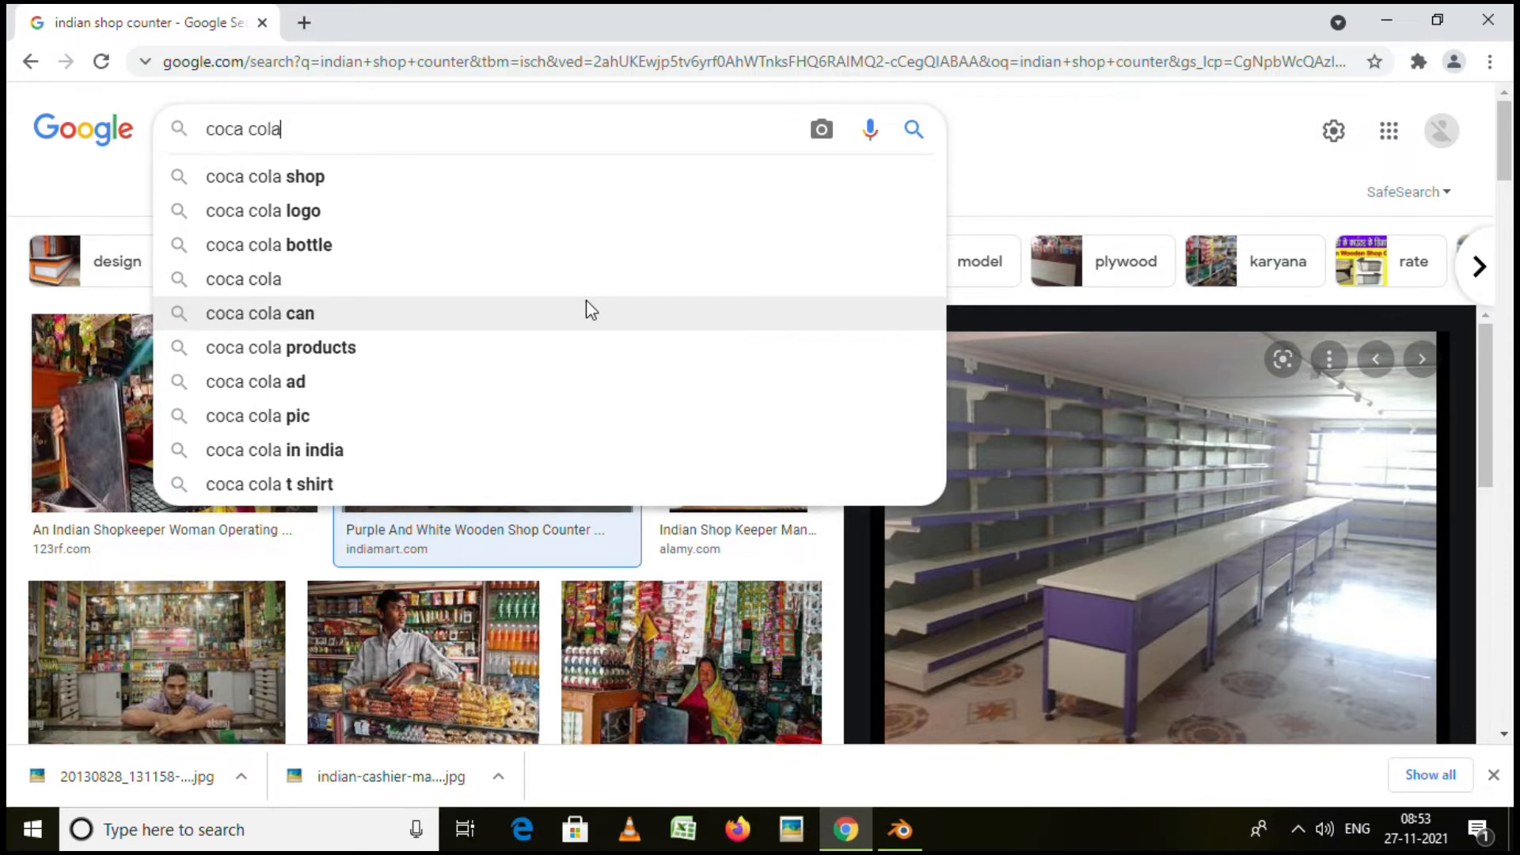
{"action": "key", "text": "Return"}
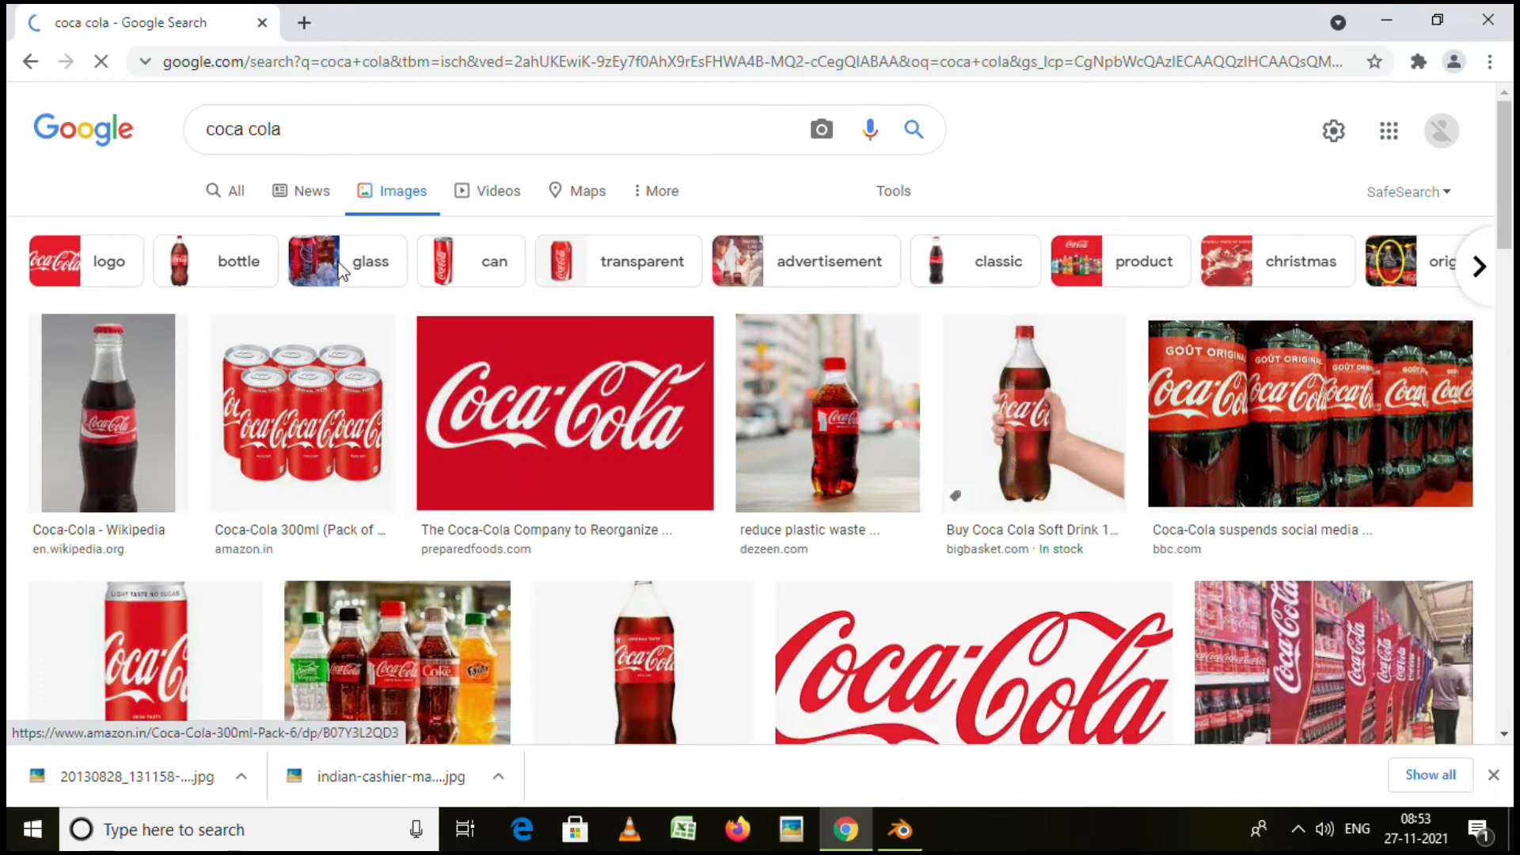
Open the IndiaMART picture of the 400 ml no-sugar Coca-Cola bottle and save it to the Desktop as a JPEG image named download.
{"action": "scroll", "coordinate": [903, 394], "scroll_direction": "down", "scroll_amount": 4}
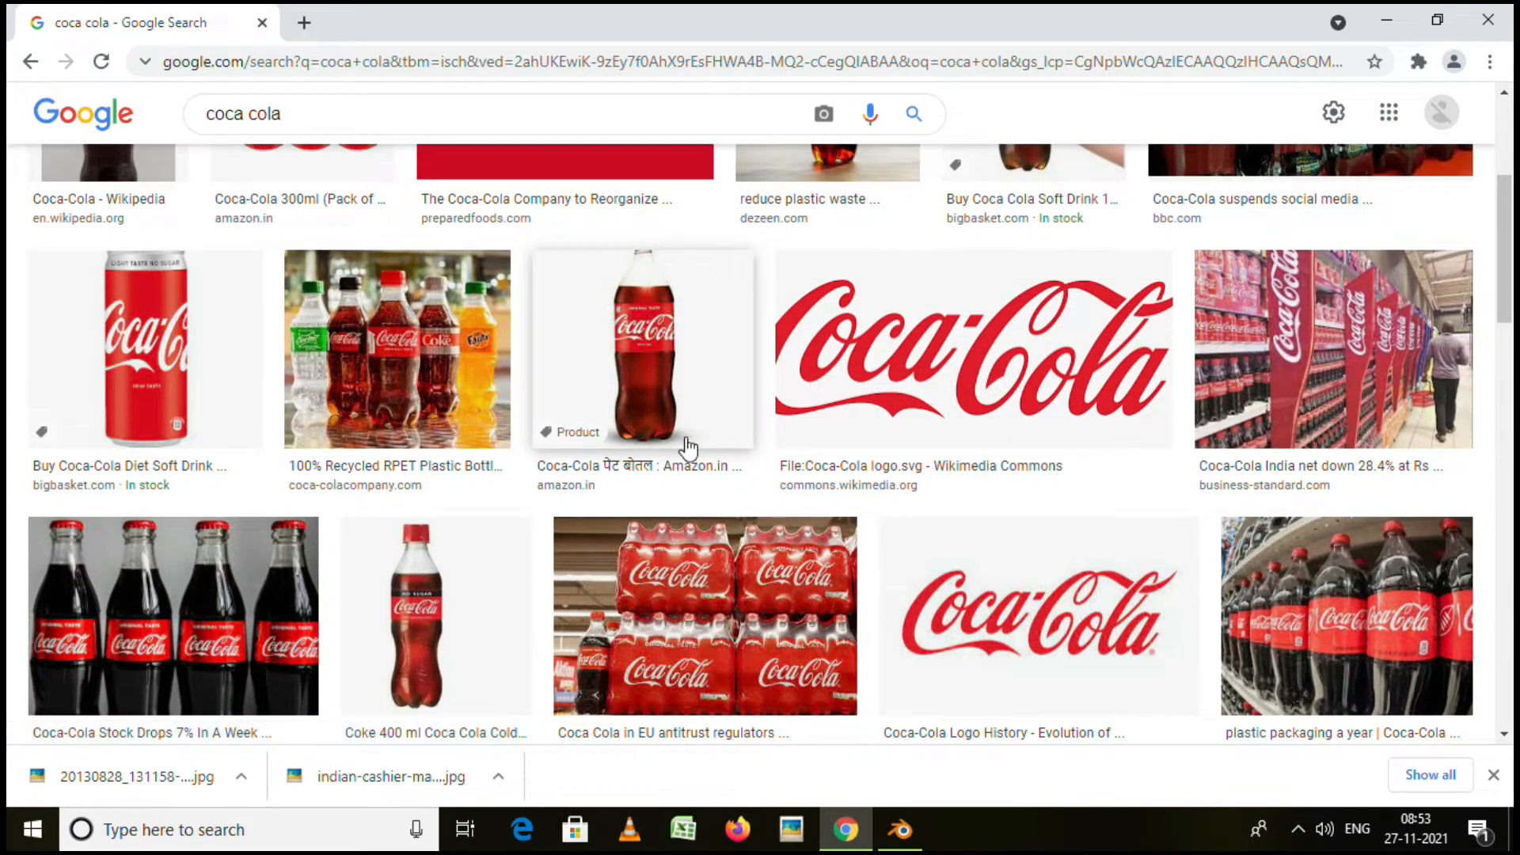
{"action": "scroll", "coordinate": [689, 443], "scroll_direction": "down", "scroll_amount": 1}
{"action": "right_click", "coordinate": [424, 490]}
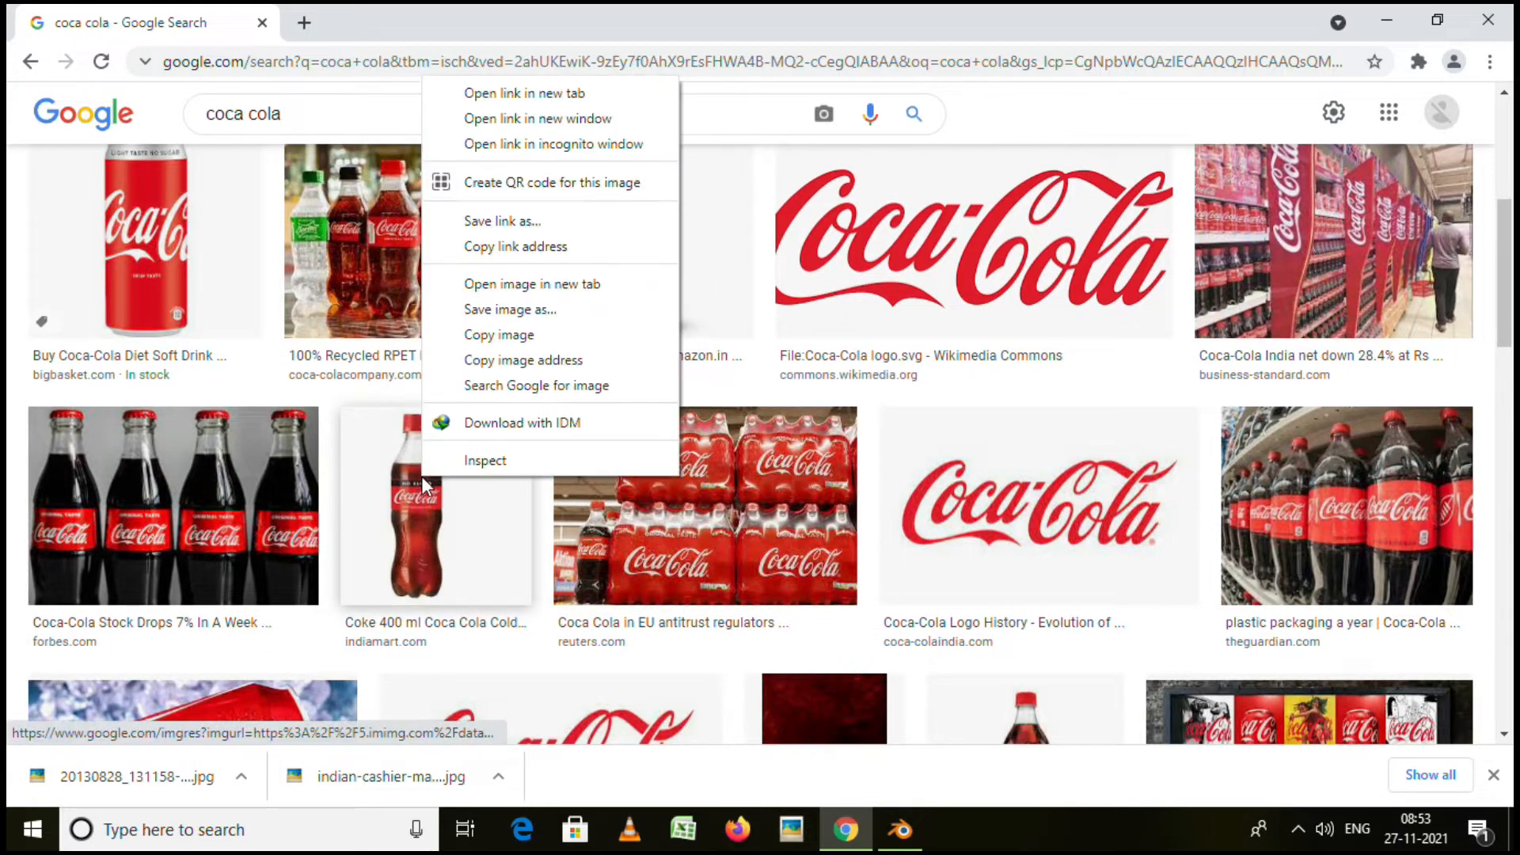
{"action": "left_click", "coordinate": [448, 462]}
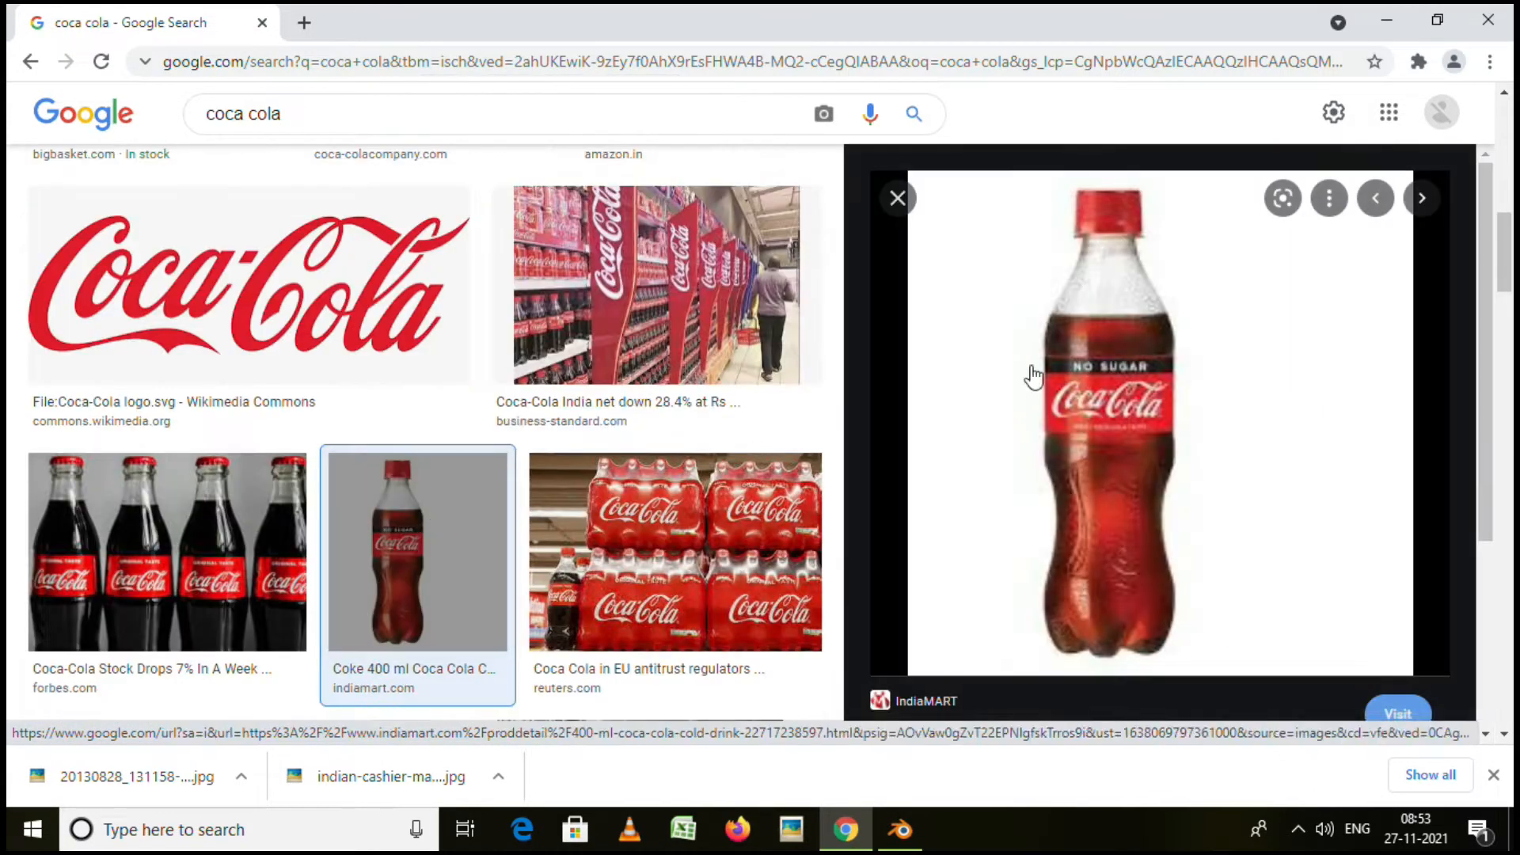
{"action": "right_click", "coordinate": [1099, 405]}
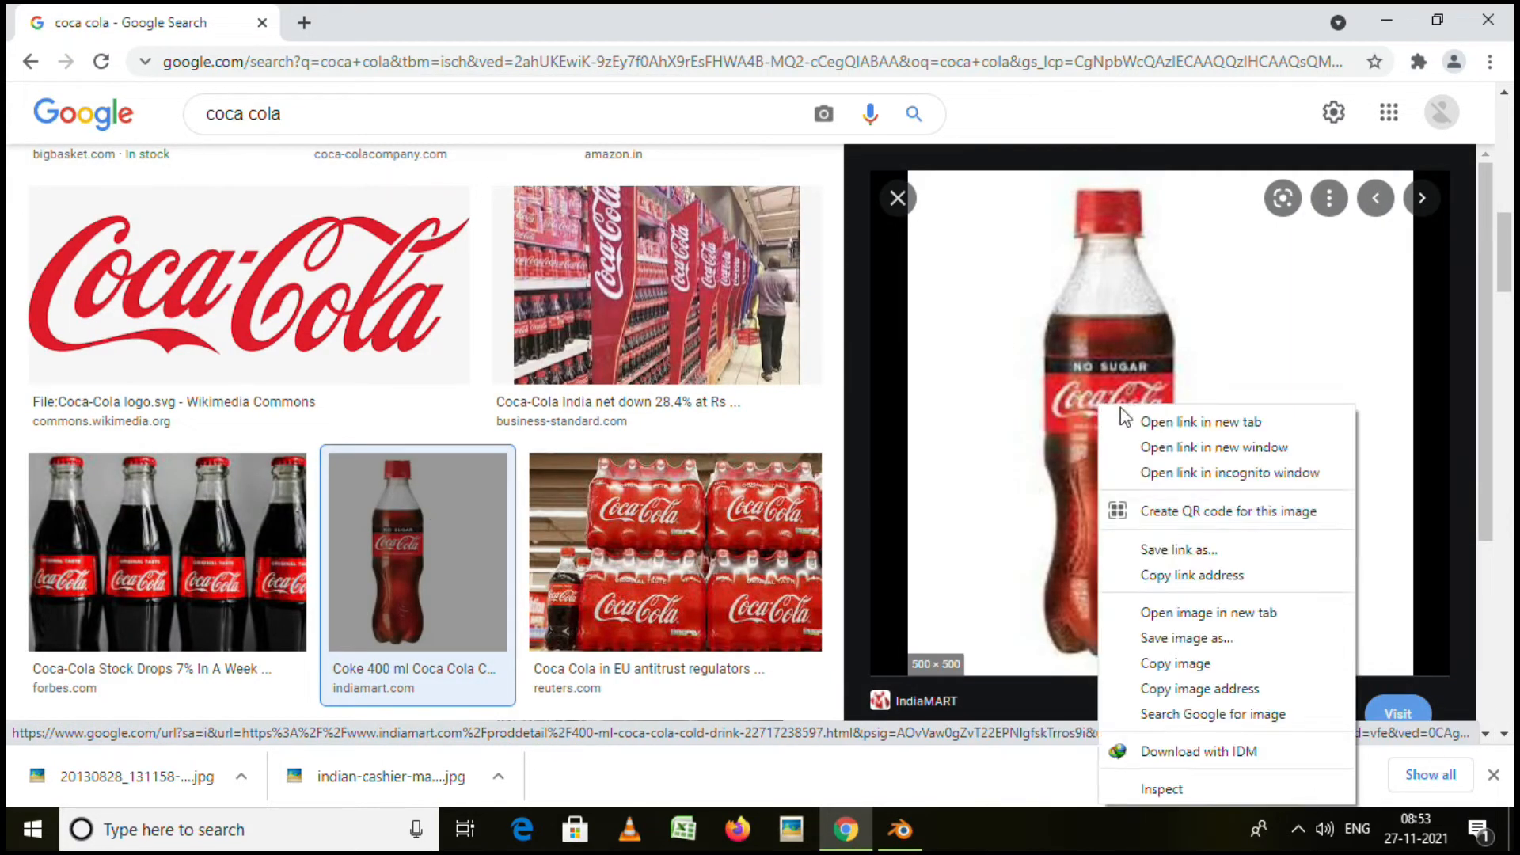
{"action": "left_click", "coordinate": [1186, 638]}
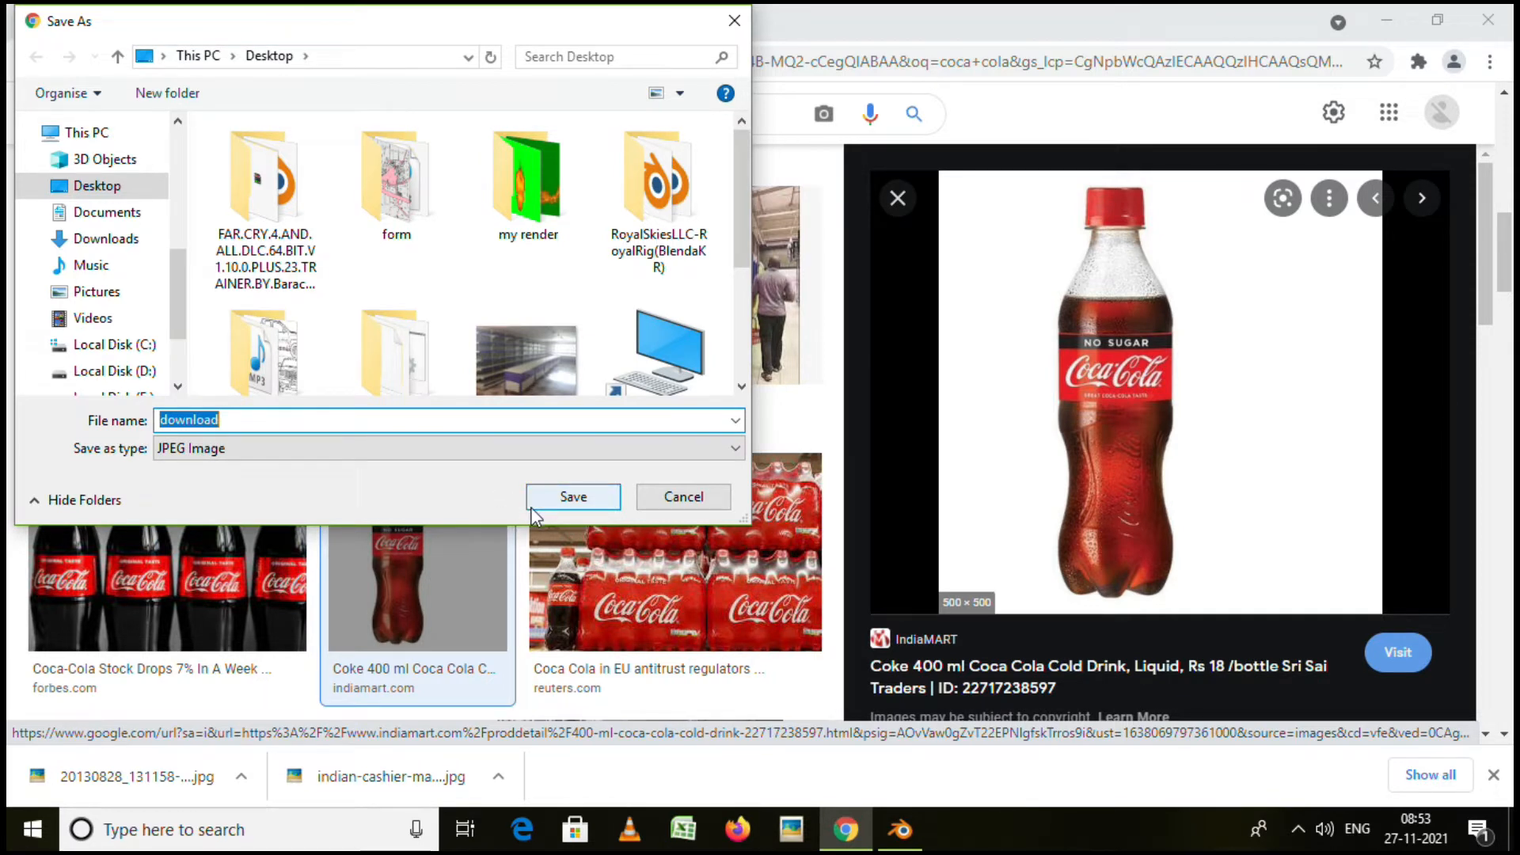
{"action": "left_click", "coordinate": [573, 497]}
Replace the Coca-Cola results tab with a new one and search Google for "bred texture".
{"action": "scroll", "coordinate": [674, 485], "scroll_direction": "down", "scroll_amount": 1}
{"action": "scroll", "coordinate": [673, 484], "scroll_direction": "down", "scroll_amount": 5}
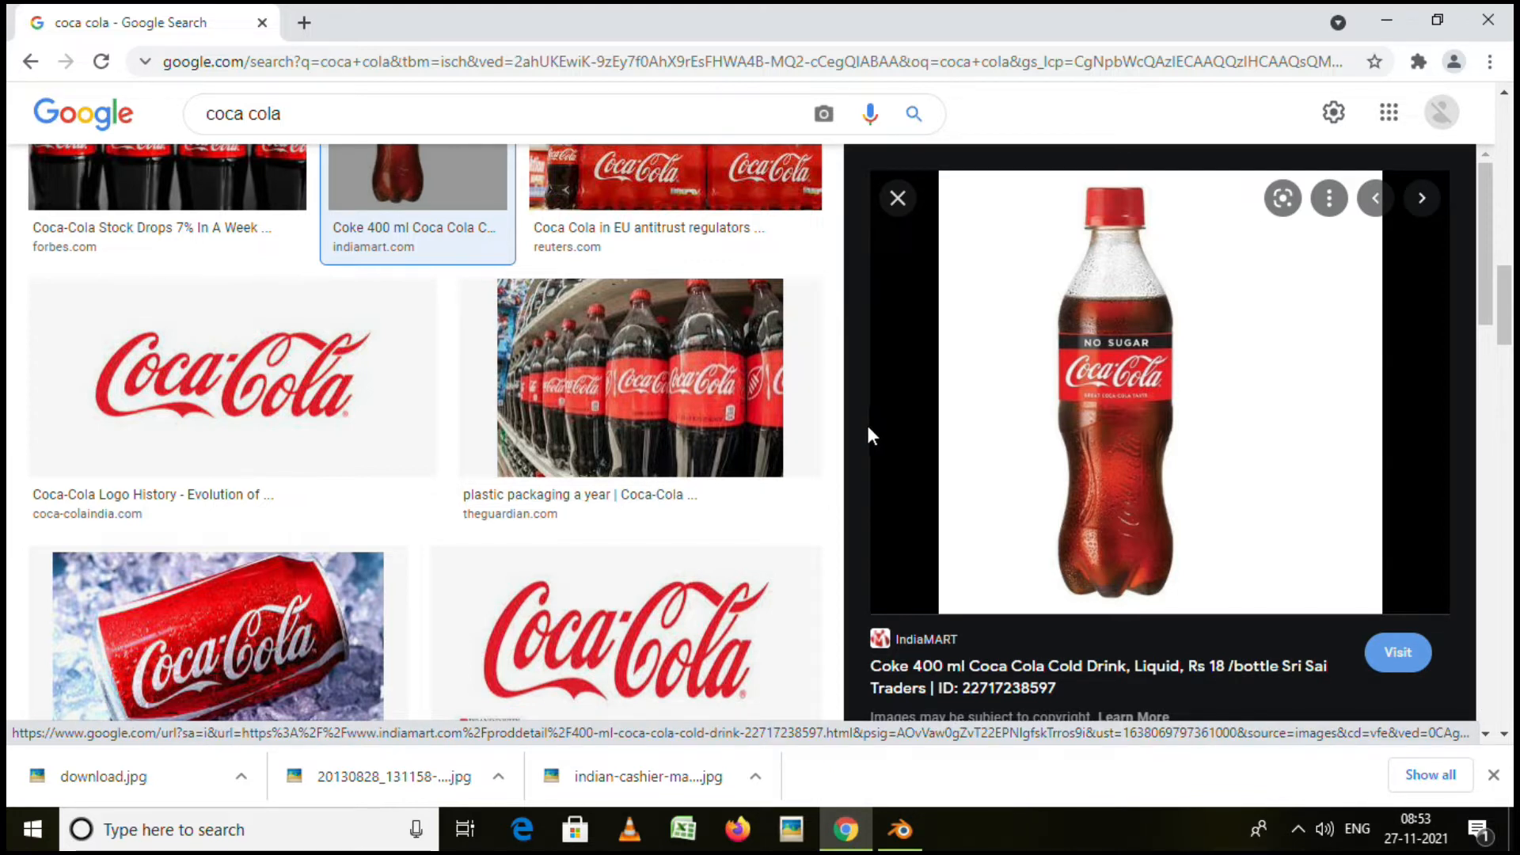
{"action": "left_click", "coordinate": [302, 23]}
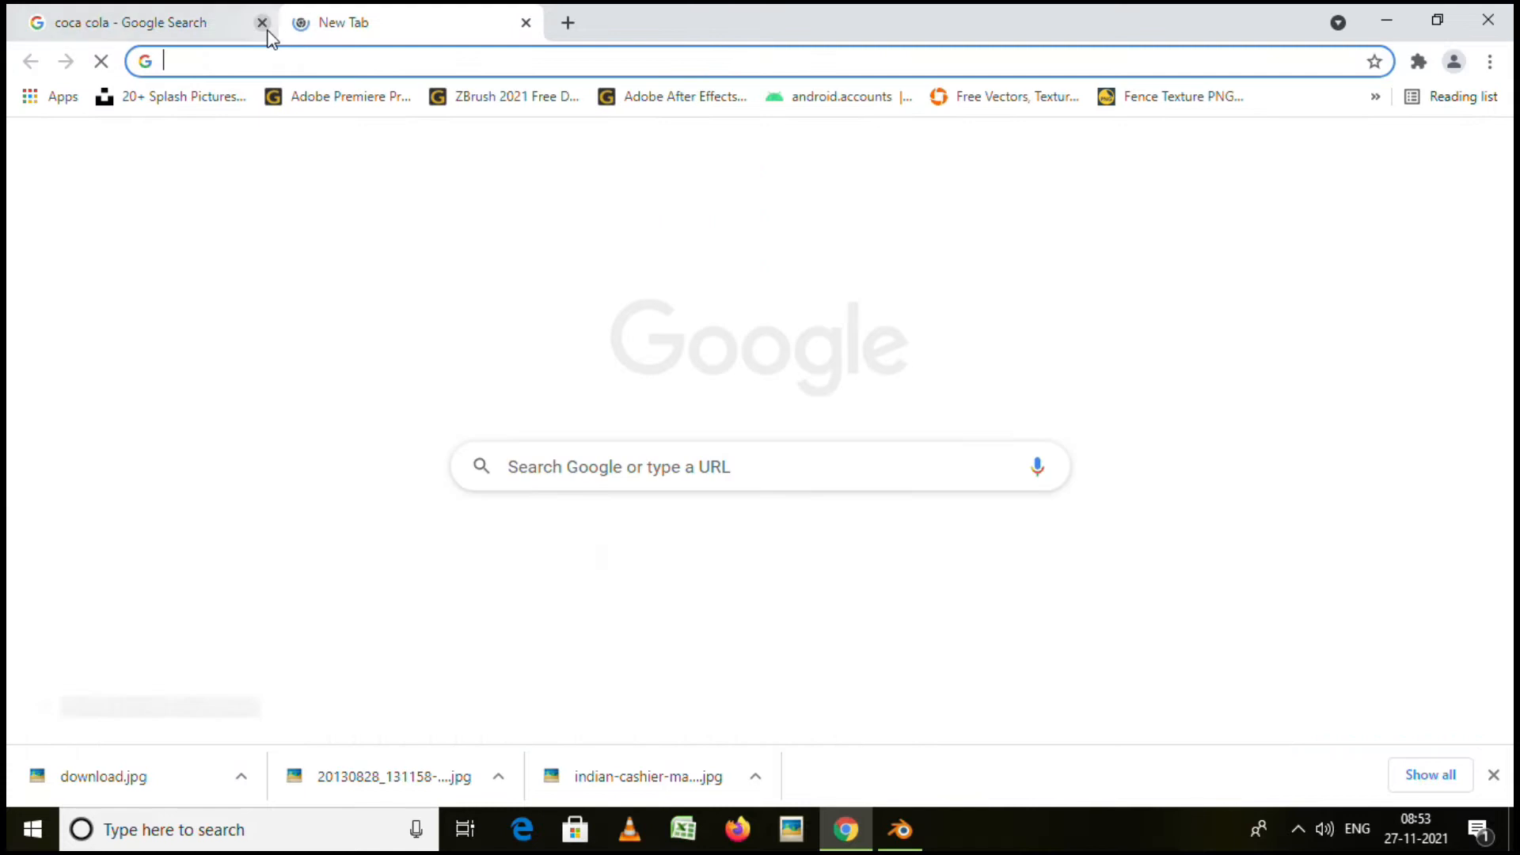
{"action": "left_click", "coordinate": [263, 22]}
{"action": "left_click", "coordinate": [636, 462]}
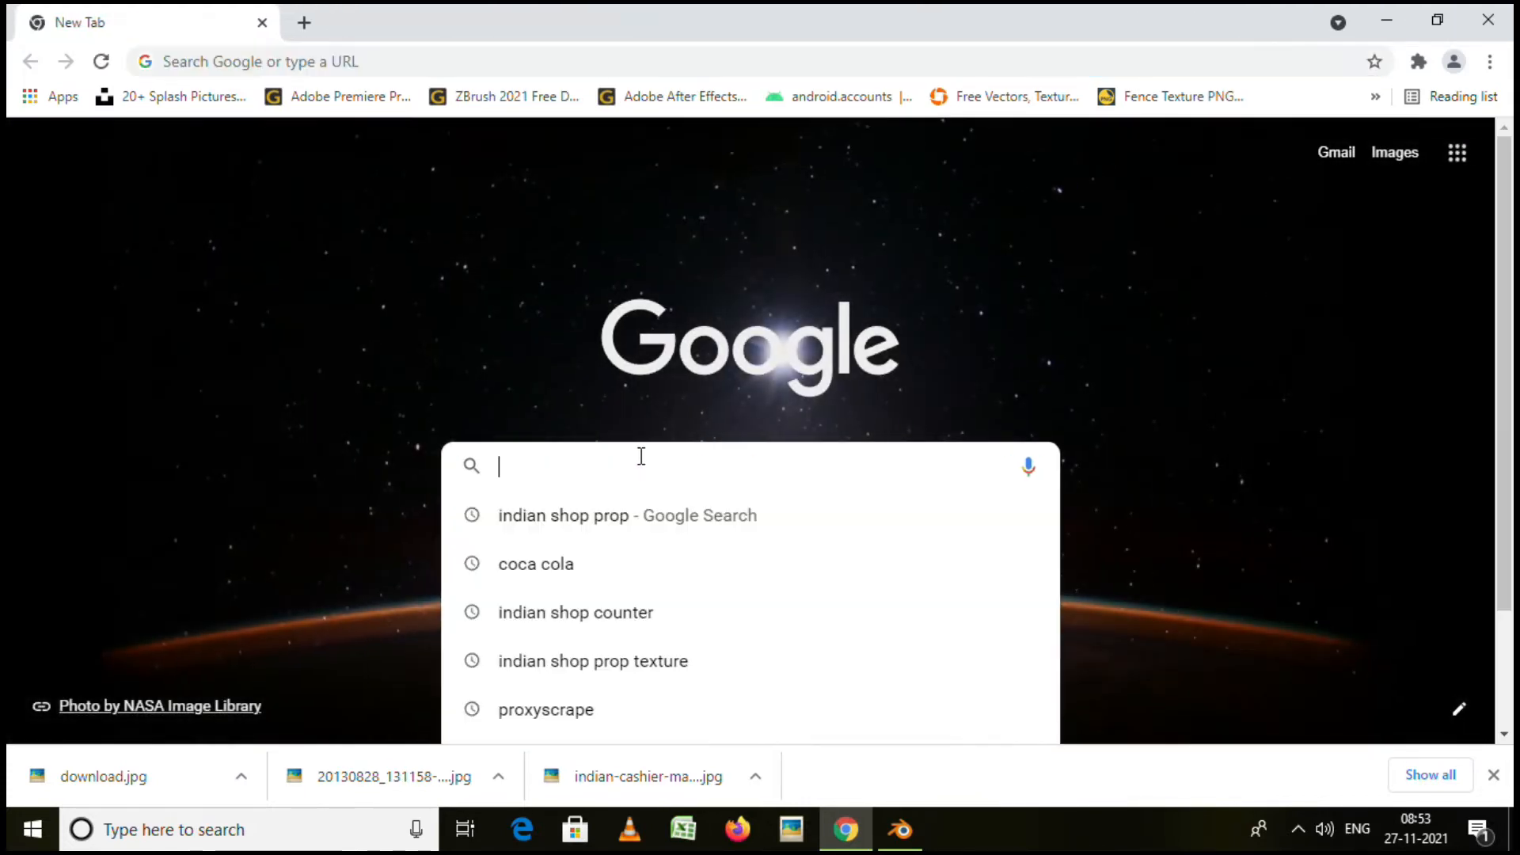
{"action": "type", "text": "bred te"}
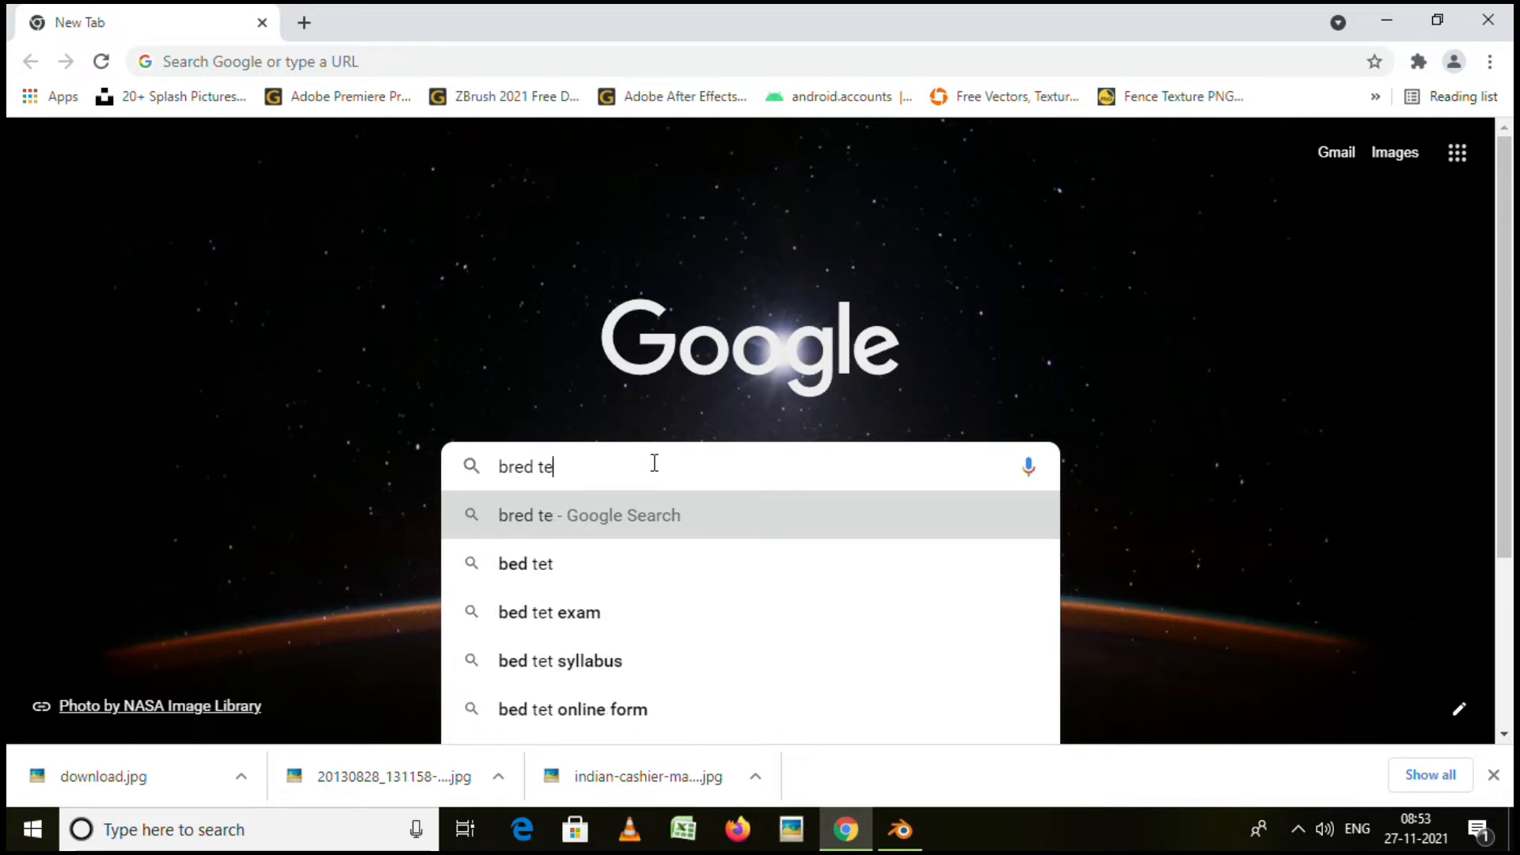
{"action": "type", "text": "txture"}
{"action": "key", "text": "Return"}
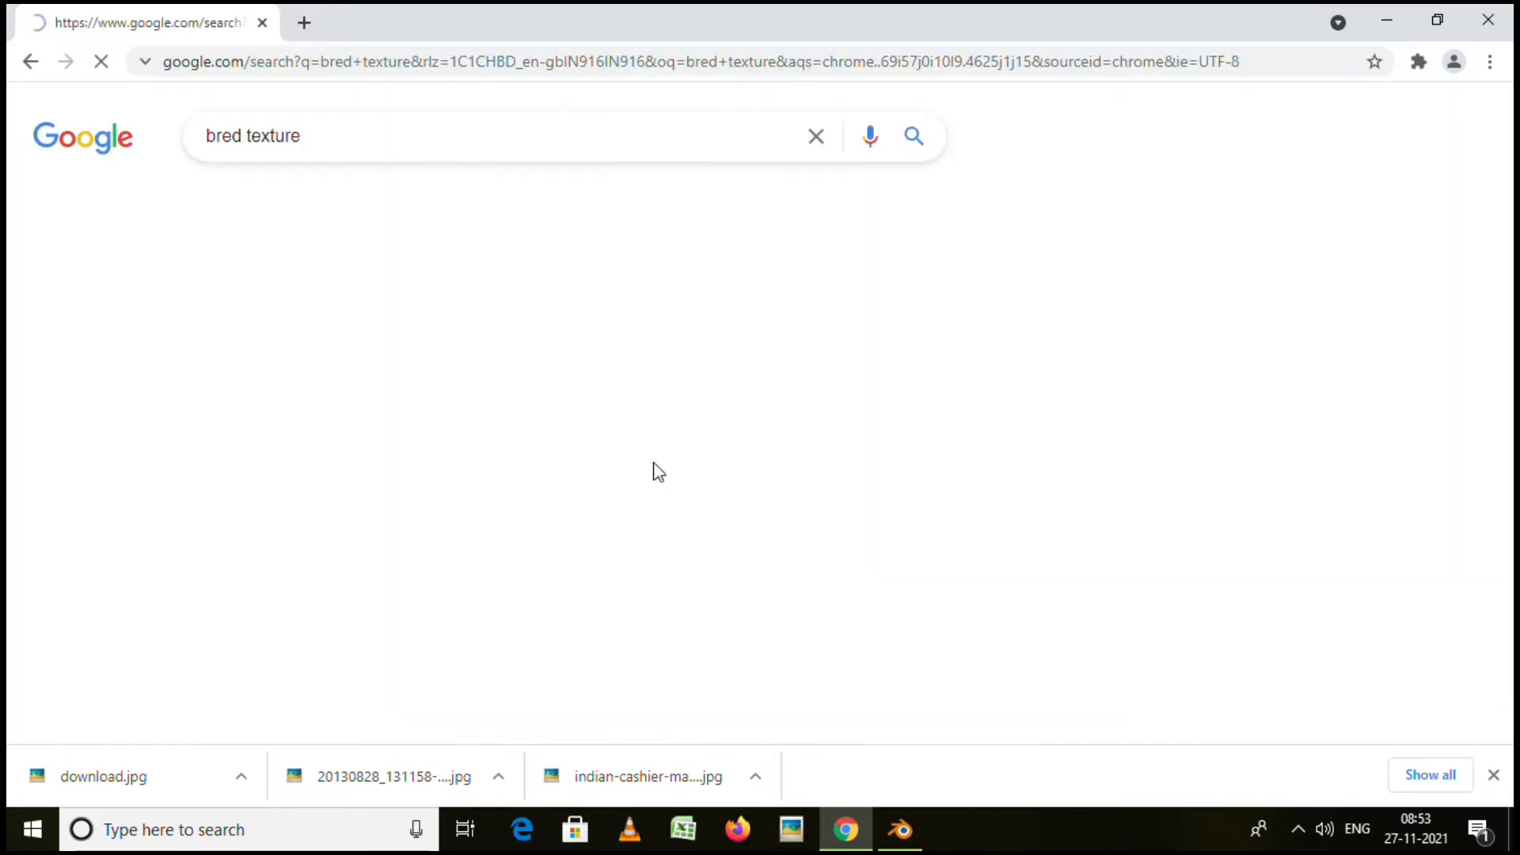
Refine the Google search to "bred packet texture".
{"action": "scroll", "coordinate": [801, 329], "scroll_direction": "down", "scroll_amount": 4}
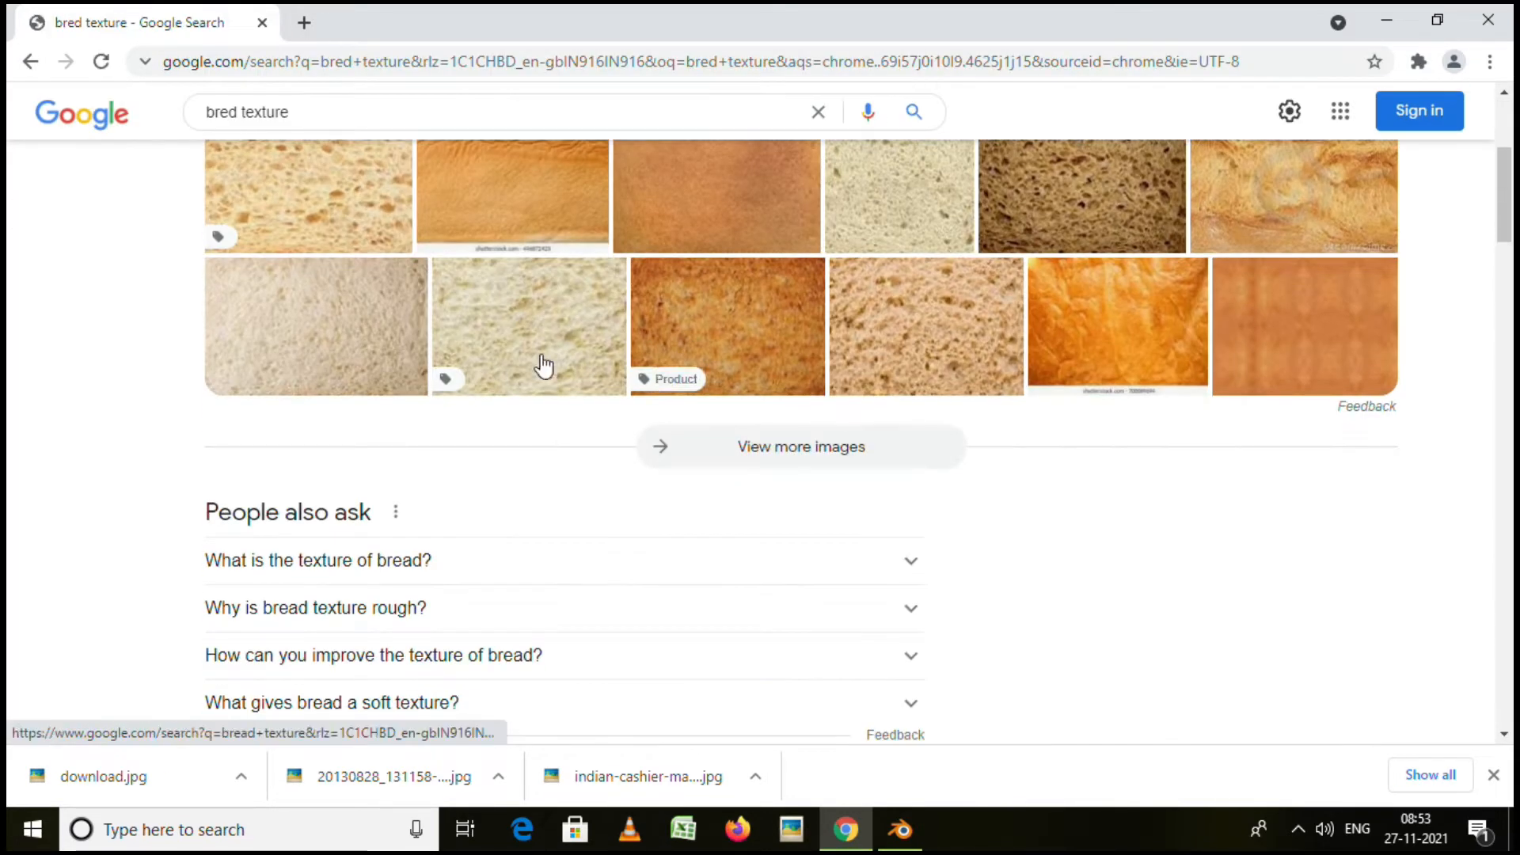
{"action": "left_click", "coordinate": [242, 135]}
{"action": "type", "text": "packet"}
{"action": "key", "text": "Return"}
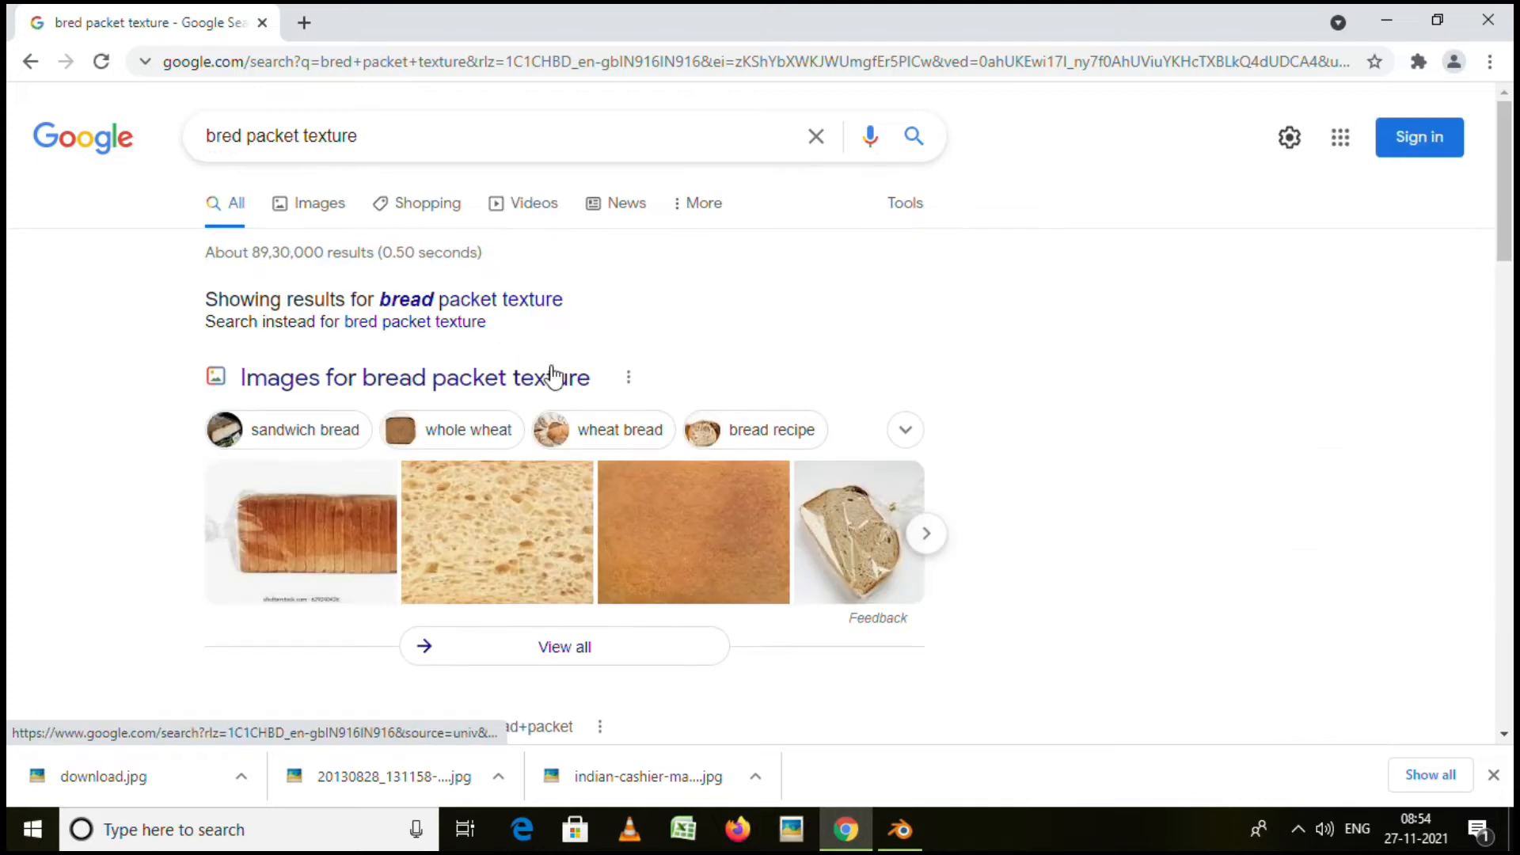
Open the Shutterstock picture of the sliced bread loaf in clear packaging and save the image.
{"action": "scroll", "coordinate": [509, 366], "scroll_direction": "down", "scroll_amount": 3}
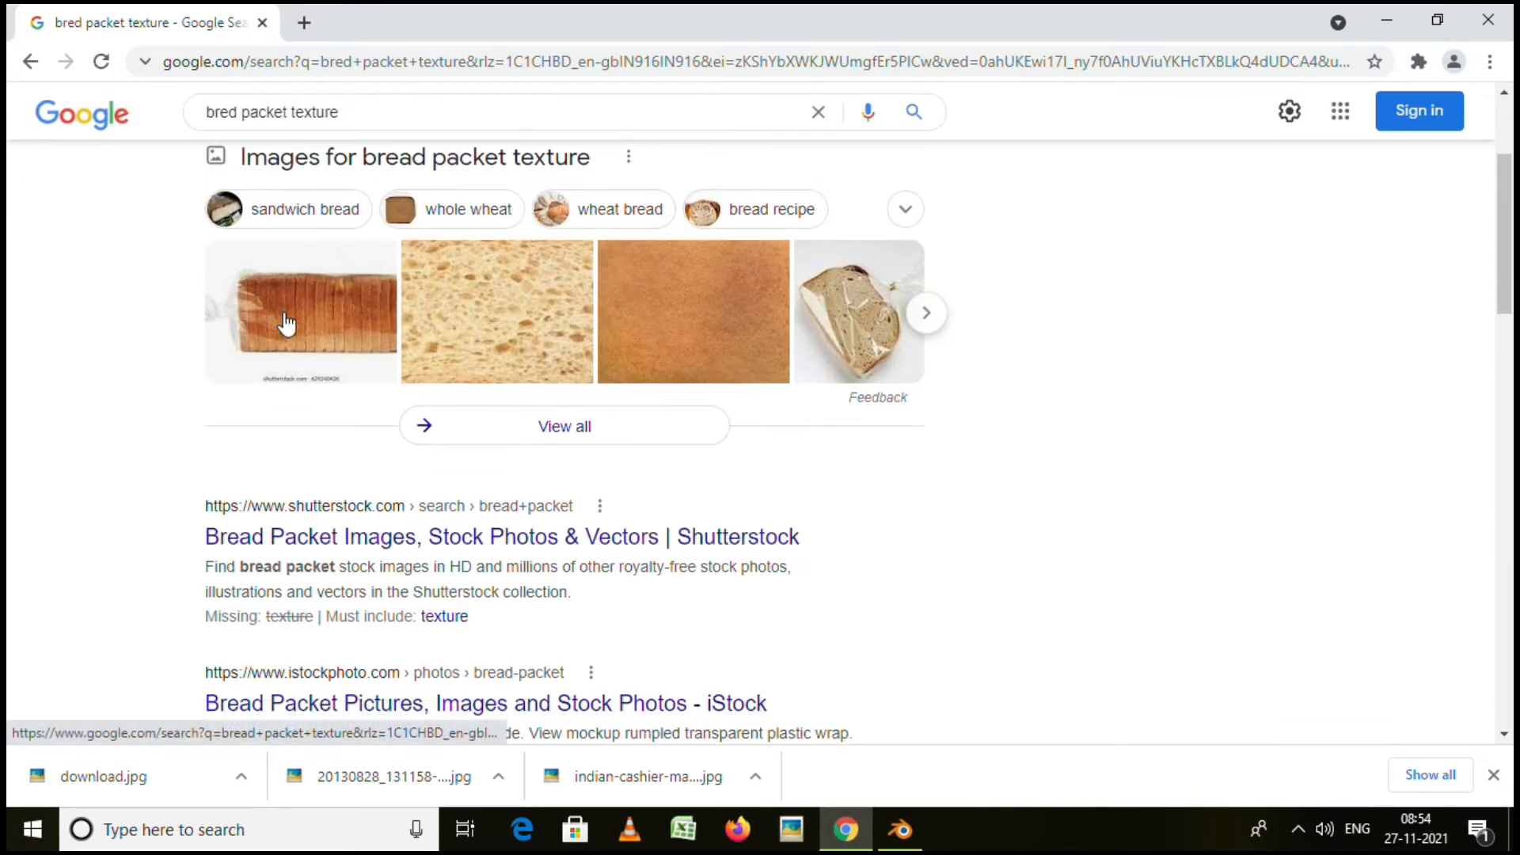
{"action": "left_click", "coordinate": [298, 338]}
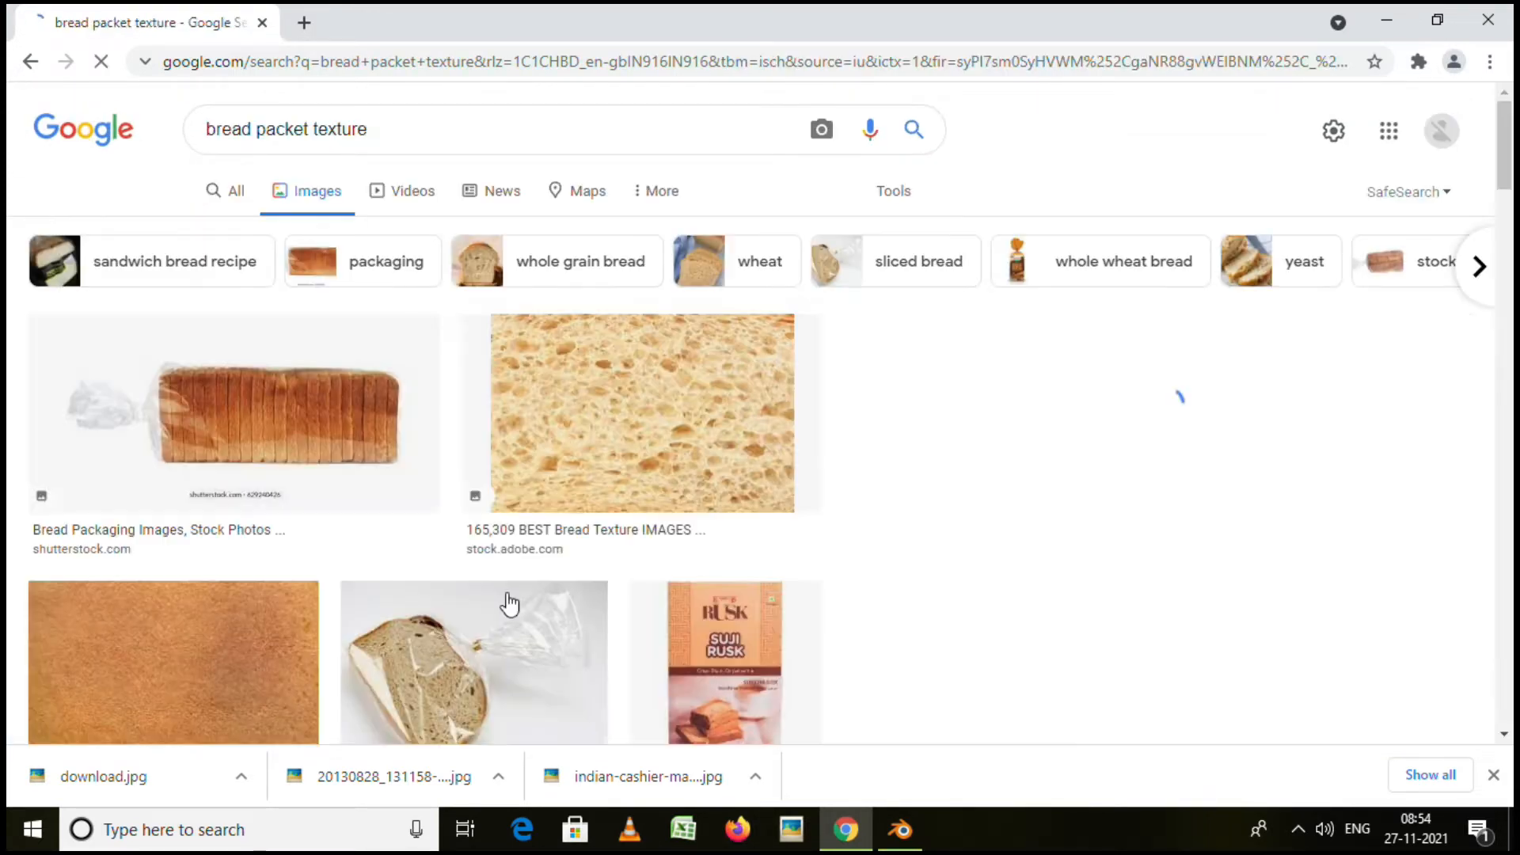
{"action": "right_click", "coordinate": [1114, 314]}
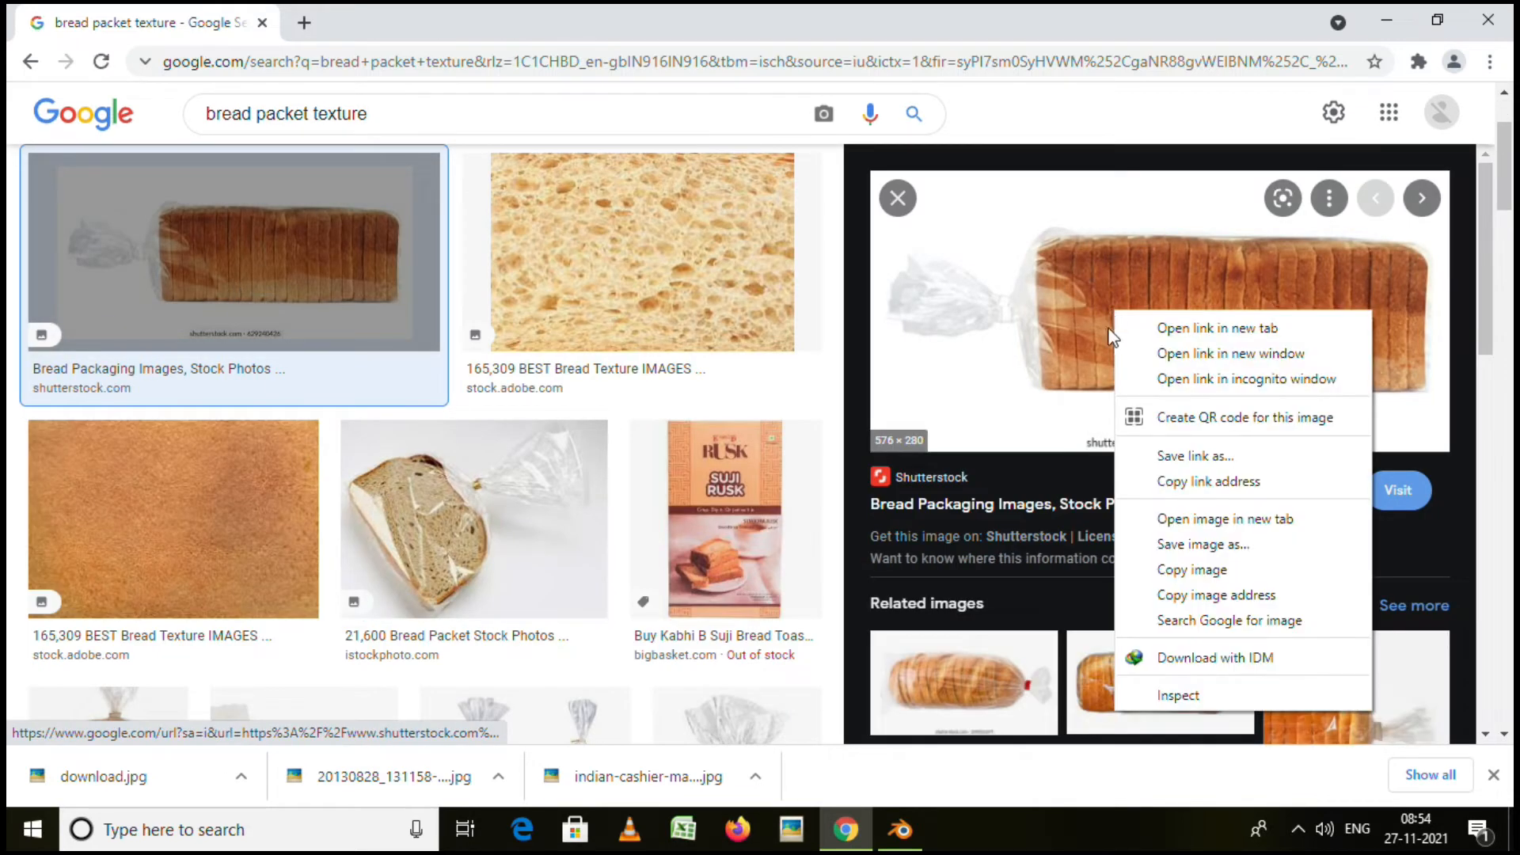
{"action": "left_click", "coordinate": [1192, 569]}
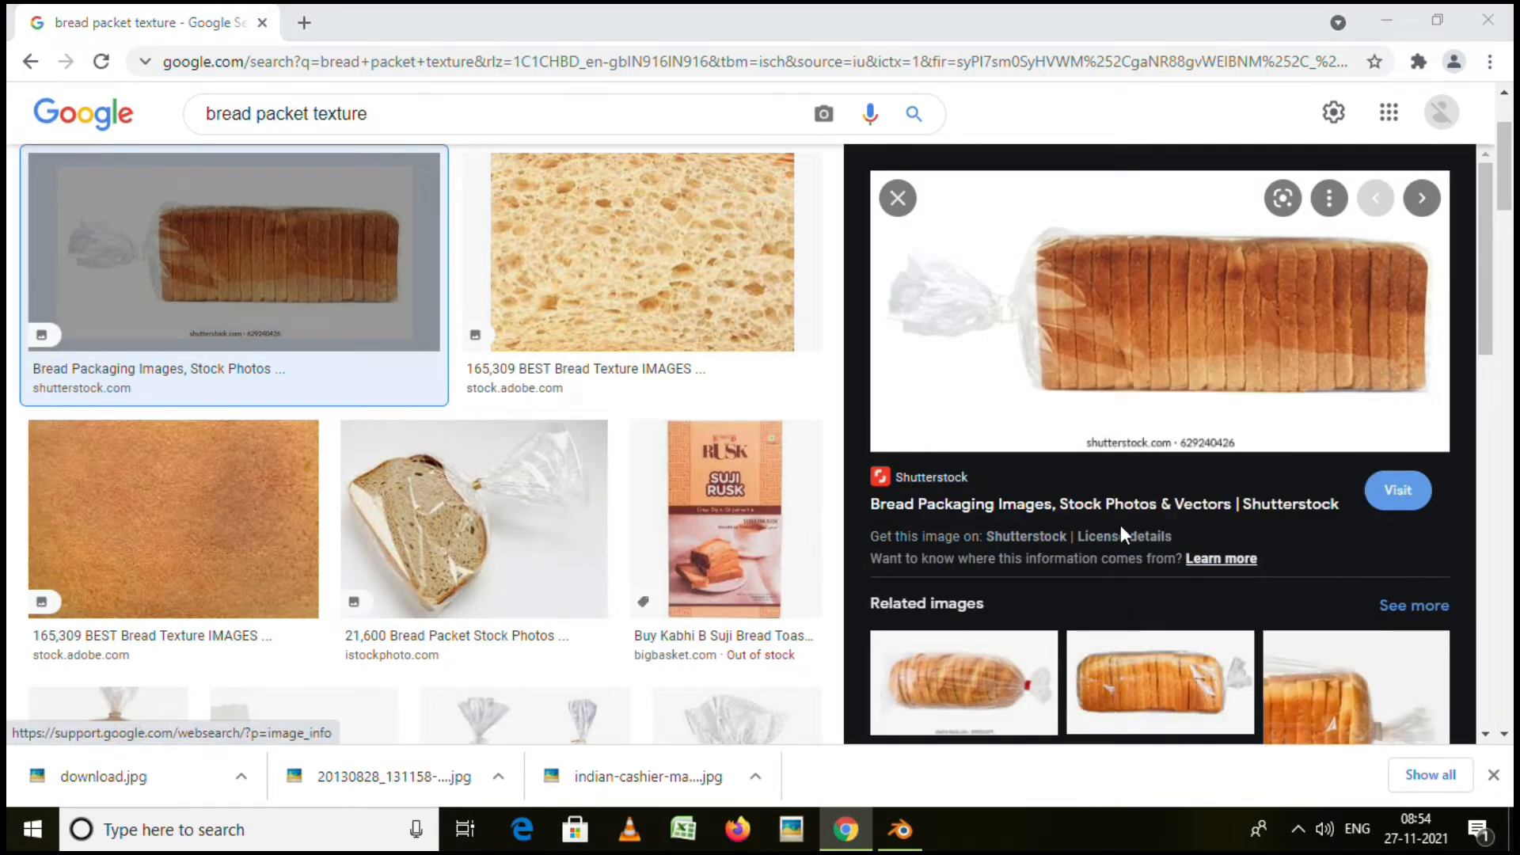
{"action": "left_click", "coordinate": [577, 507]}
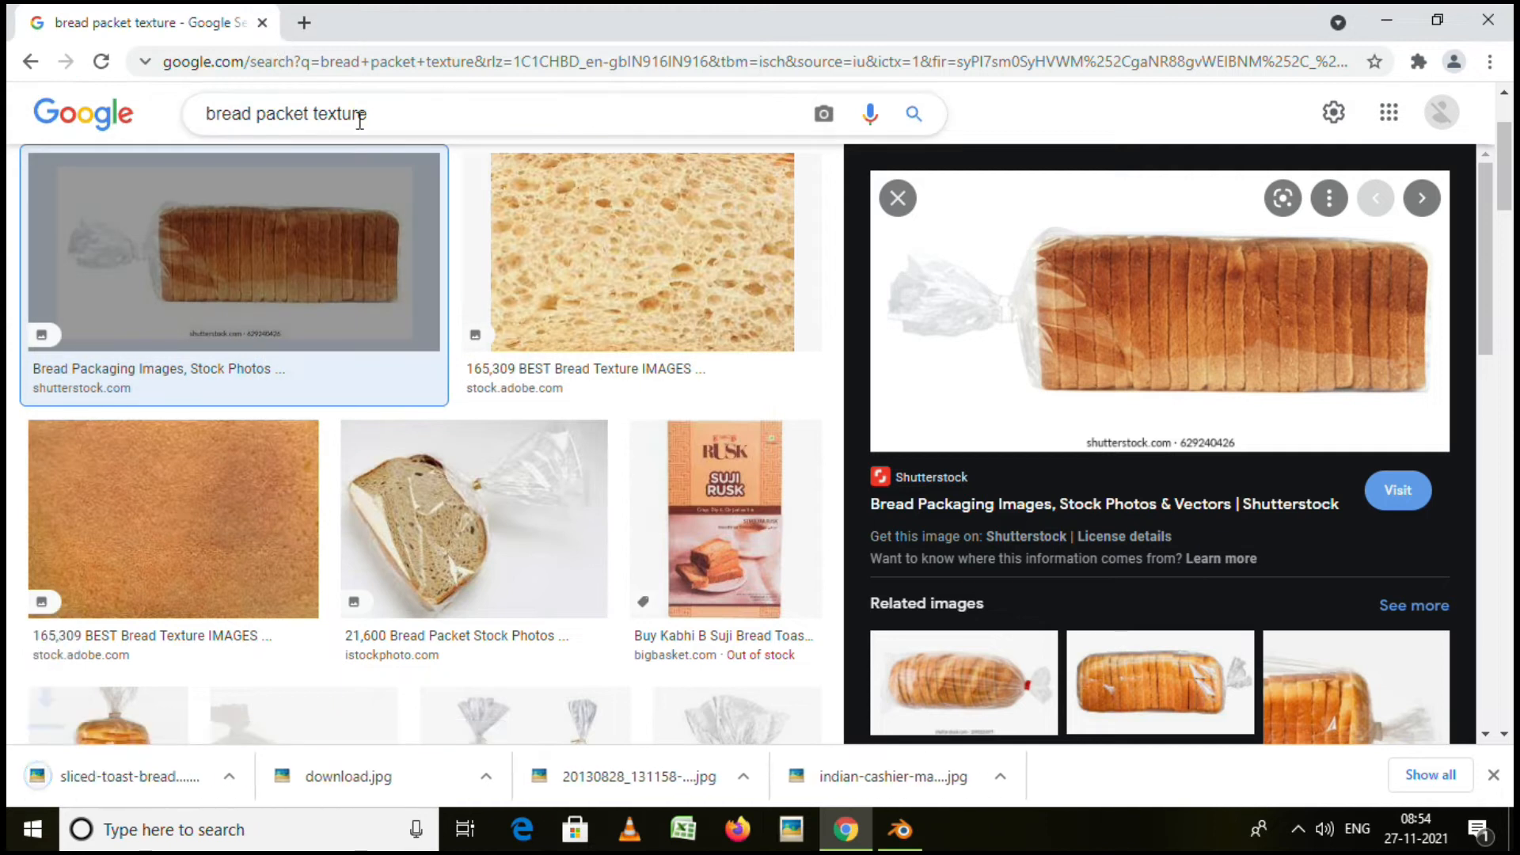
Search Google Images for "candy jar texture".
{"action": "left_click_drag", "start_coordinate": [315, 111], "coordinate": [206, 113]}
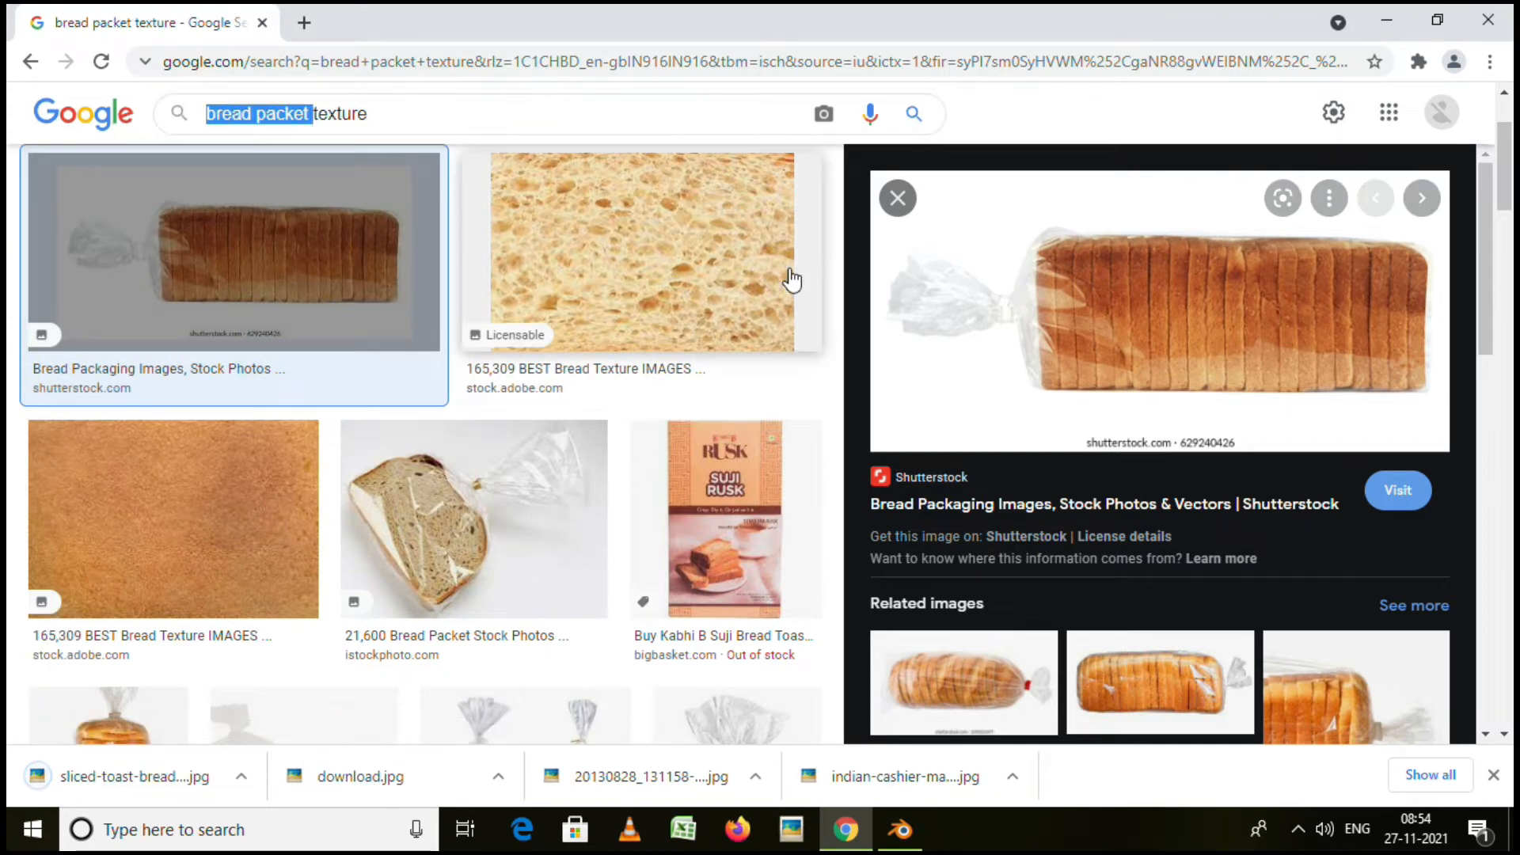
{"action": "type", "text": "candy jartexture"}
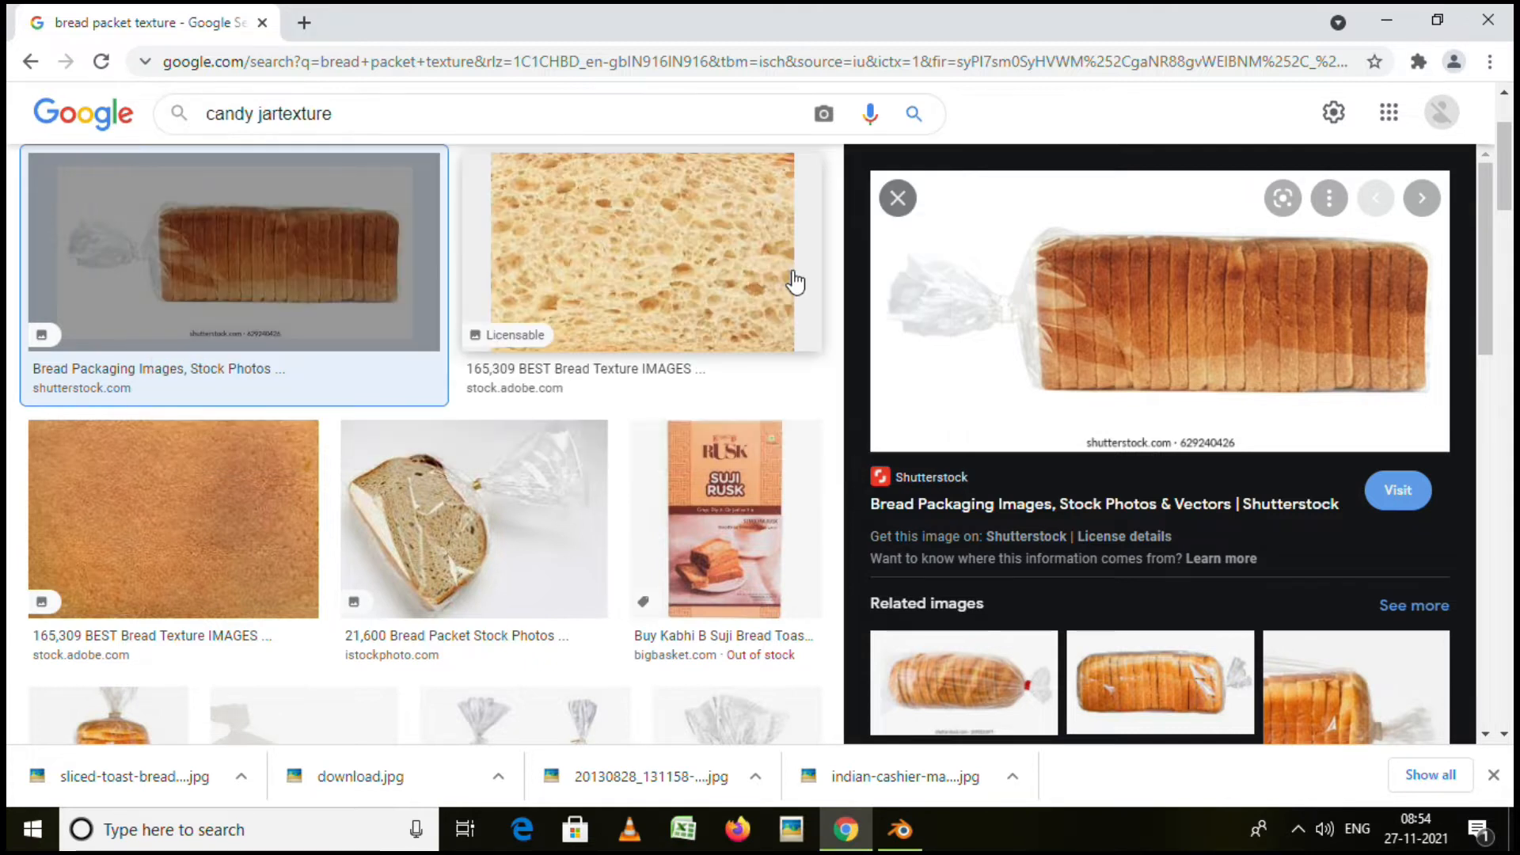
{"action": "type", "text": "r"}
{"action": "key", "text": "Return"}
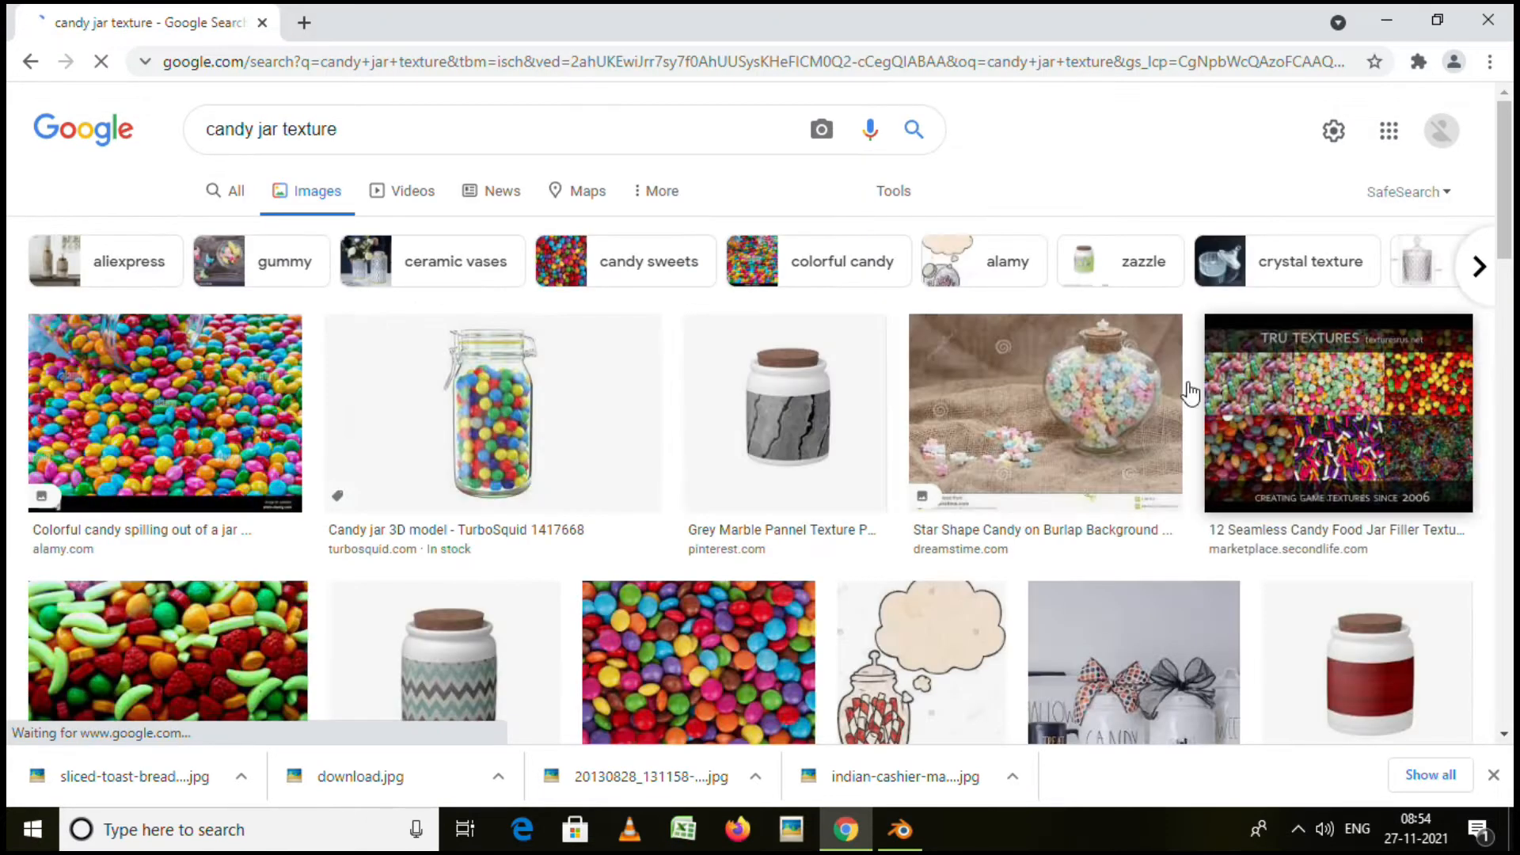
Open the TurboSquid candy jar picture in a new tab and save it to the Desktop as a JPEG image.
{"action": "scroll", "coordinate": [544, 411], "scroll_direction": "down", "scroll_amount": 2}
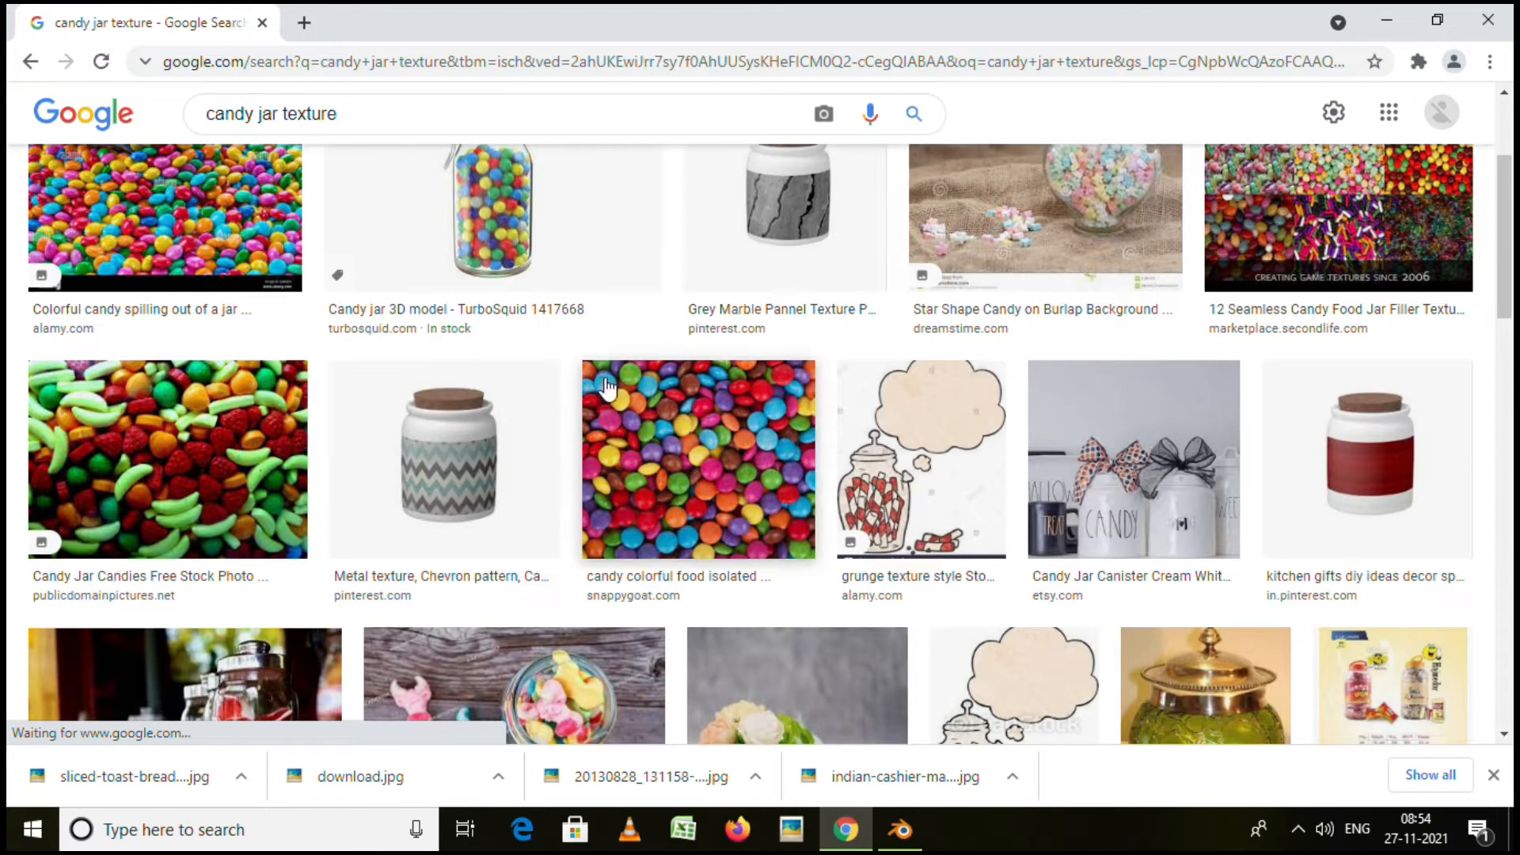
{"action": "right_click", "coordinate": [474, 303]}
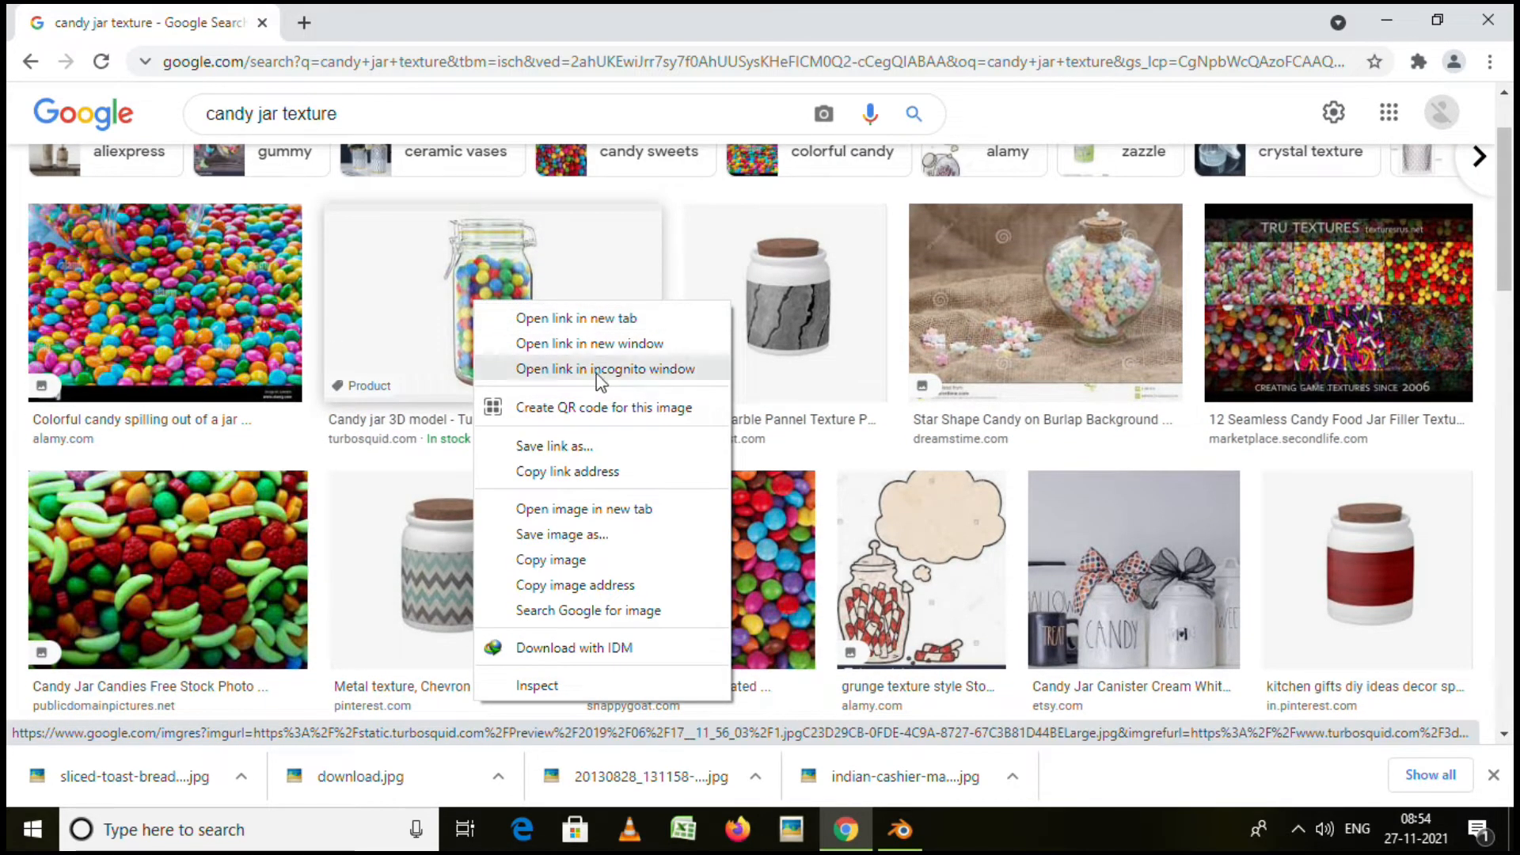
{"action": "left_click", "coordinate": [590, 317]}
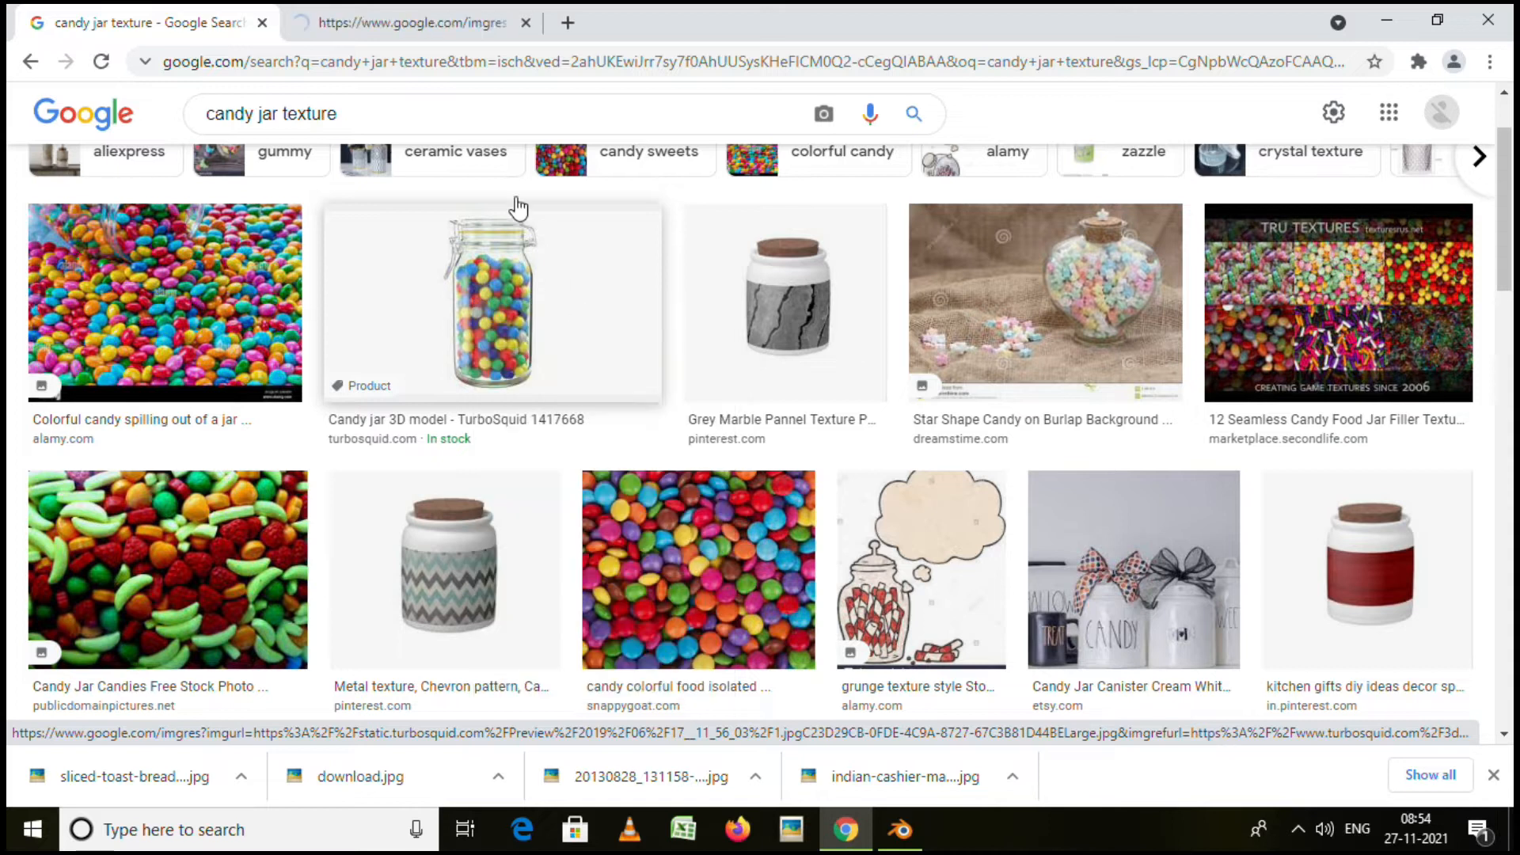
{"action": "left_click", "coordinate": [395, 24]}
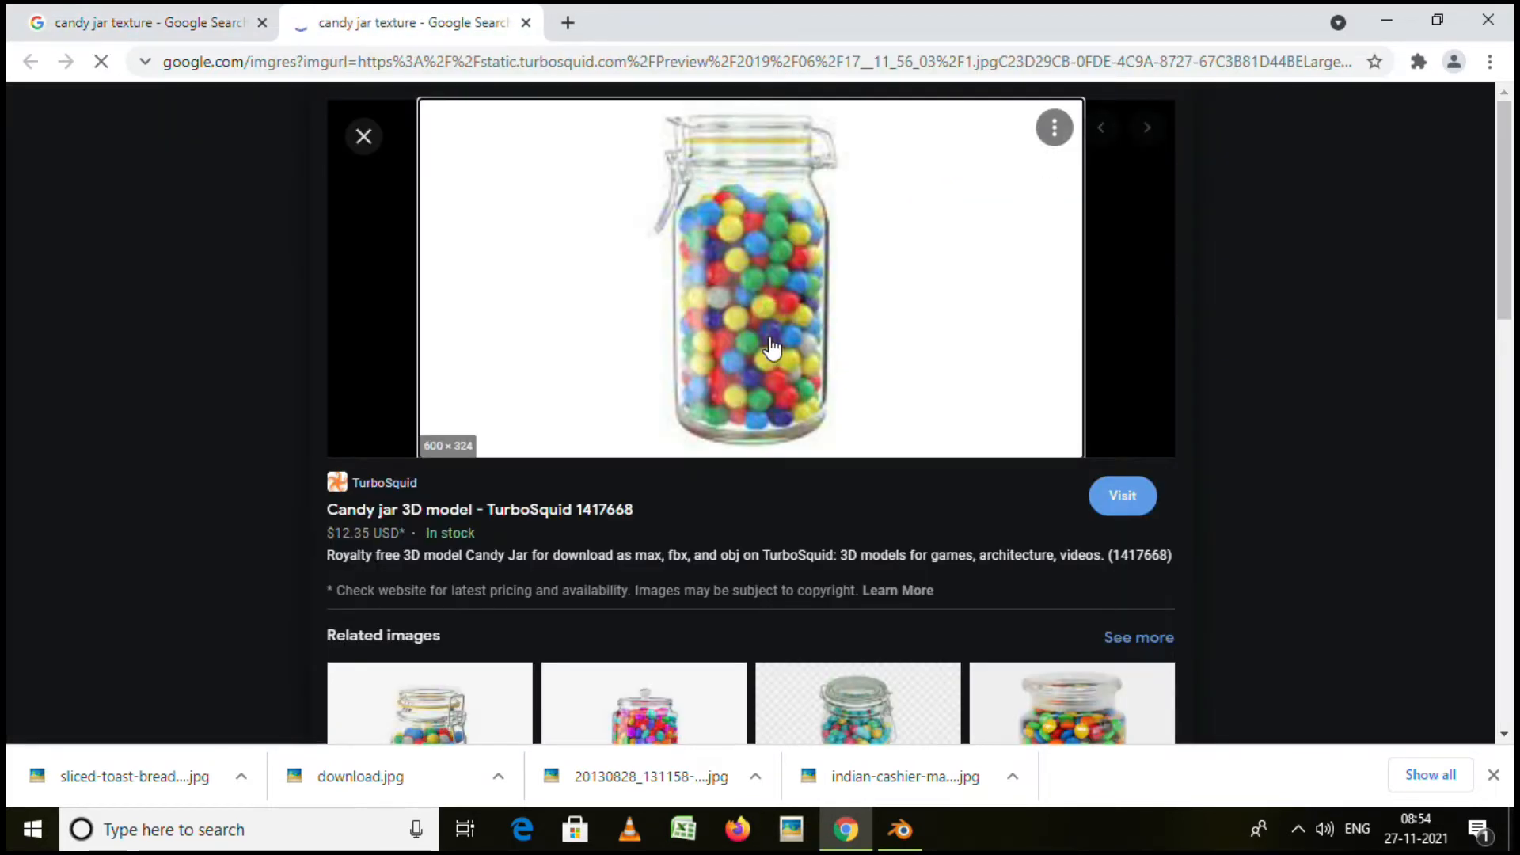
{"action": "right_click", "coordinate": [782, 268]}
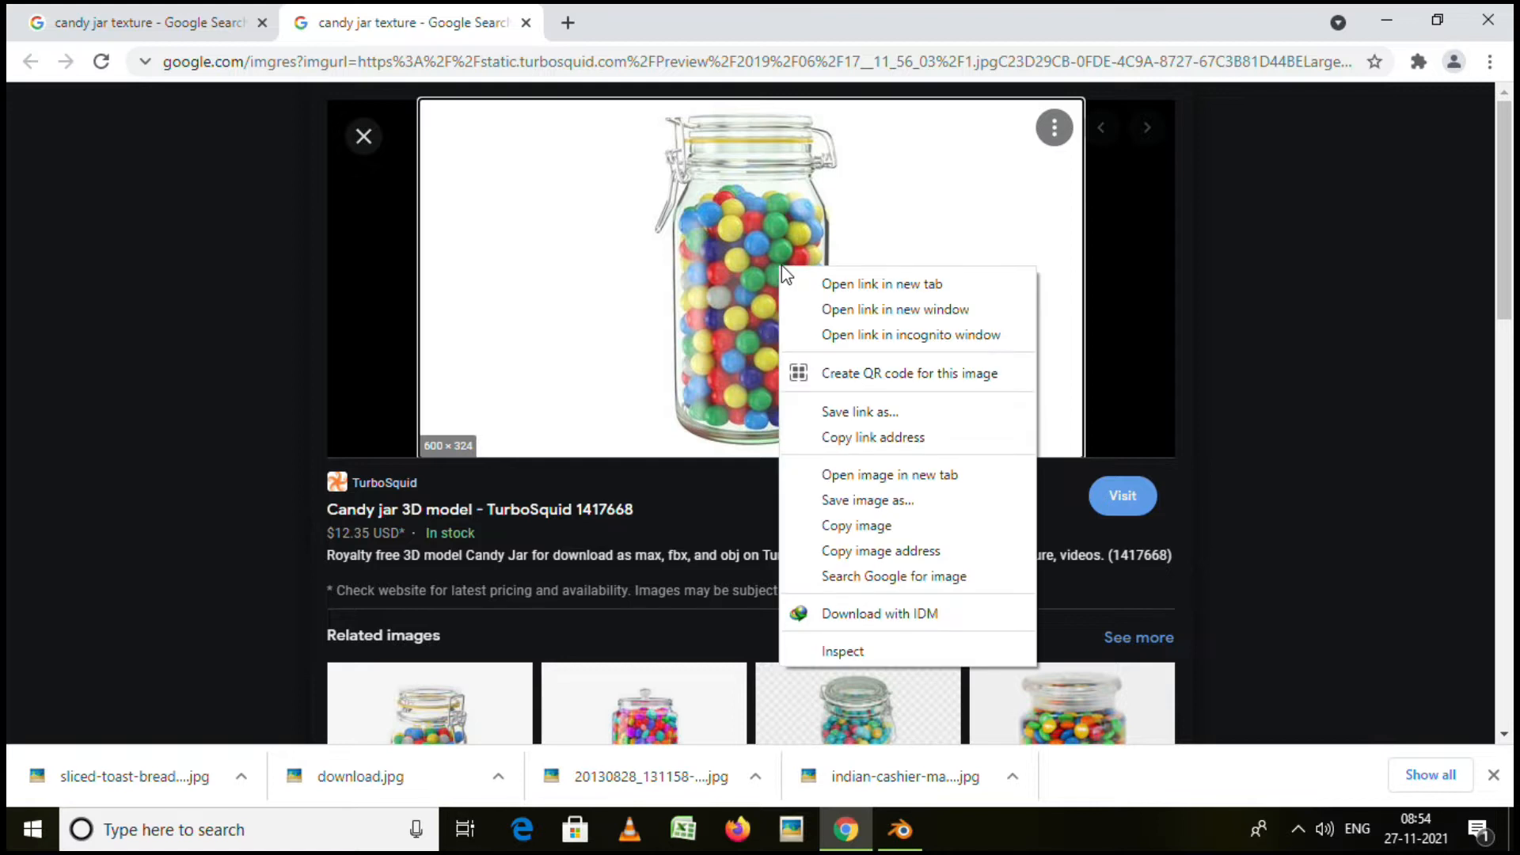
{"action": "left_click", "coordinate": [869, 500]}
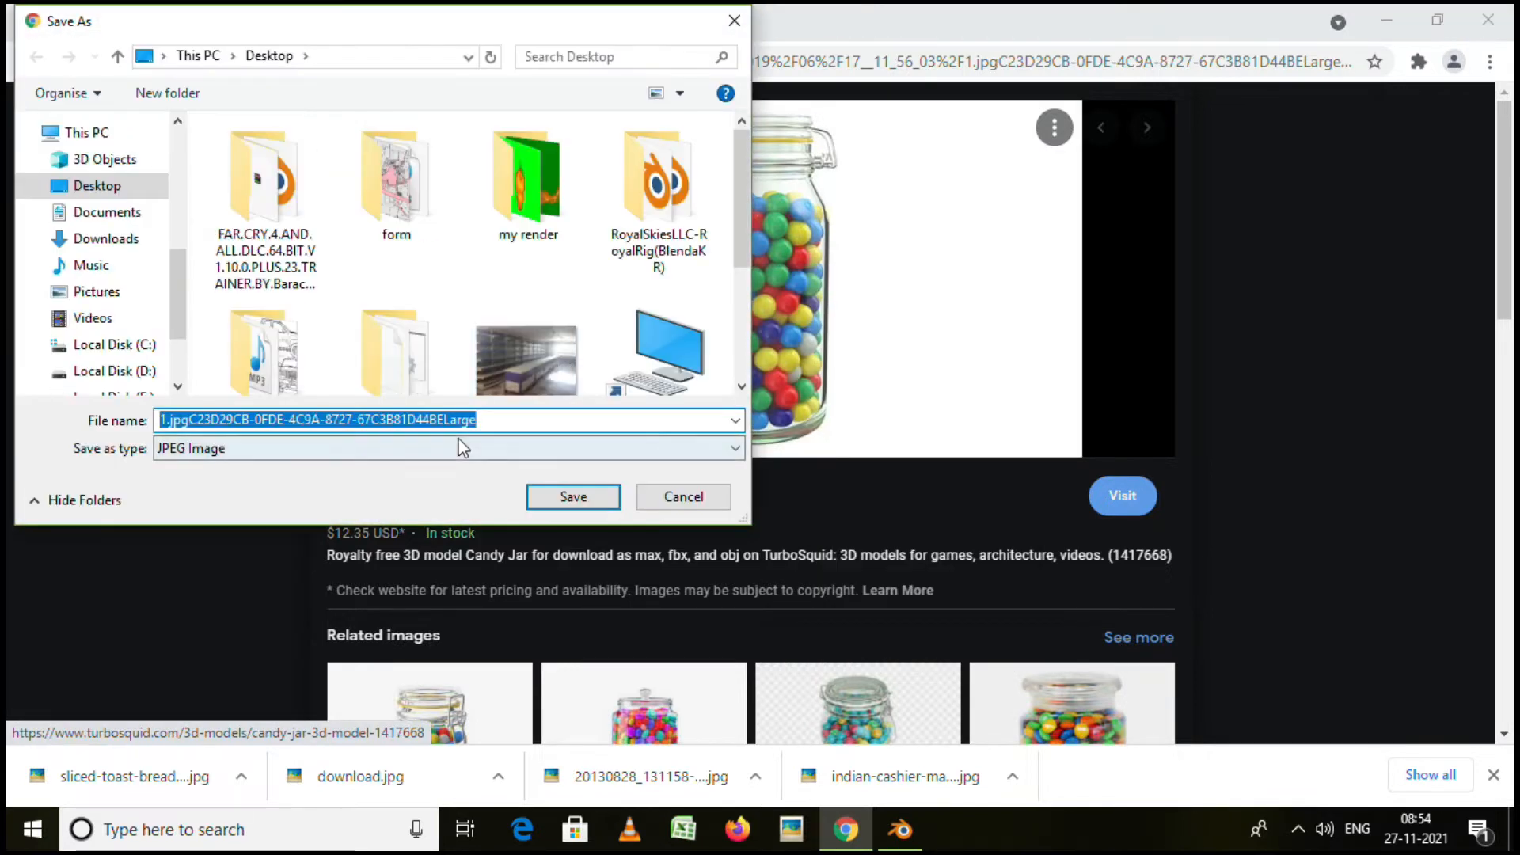
{"action": "left_click", "coordinate": [574, 497]}
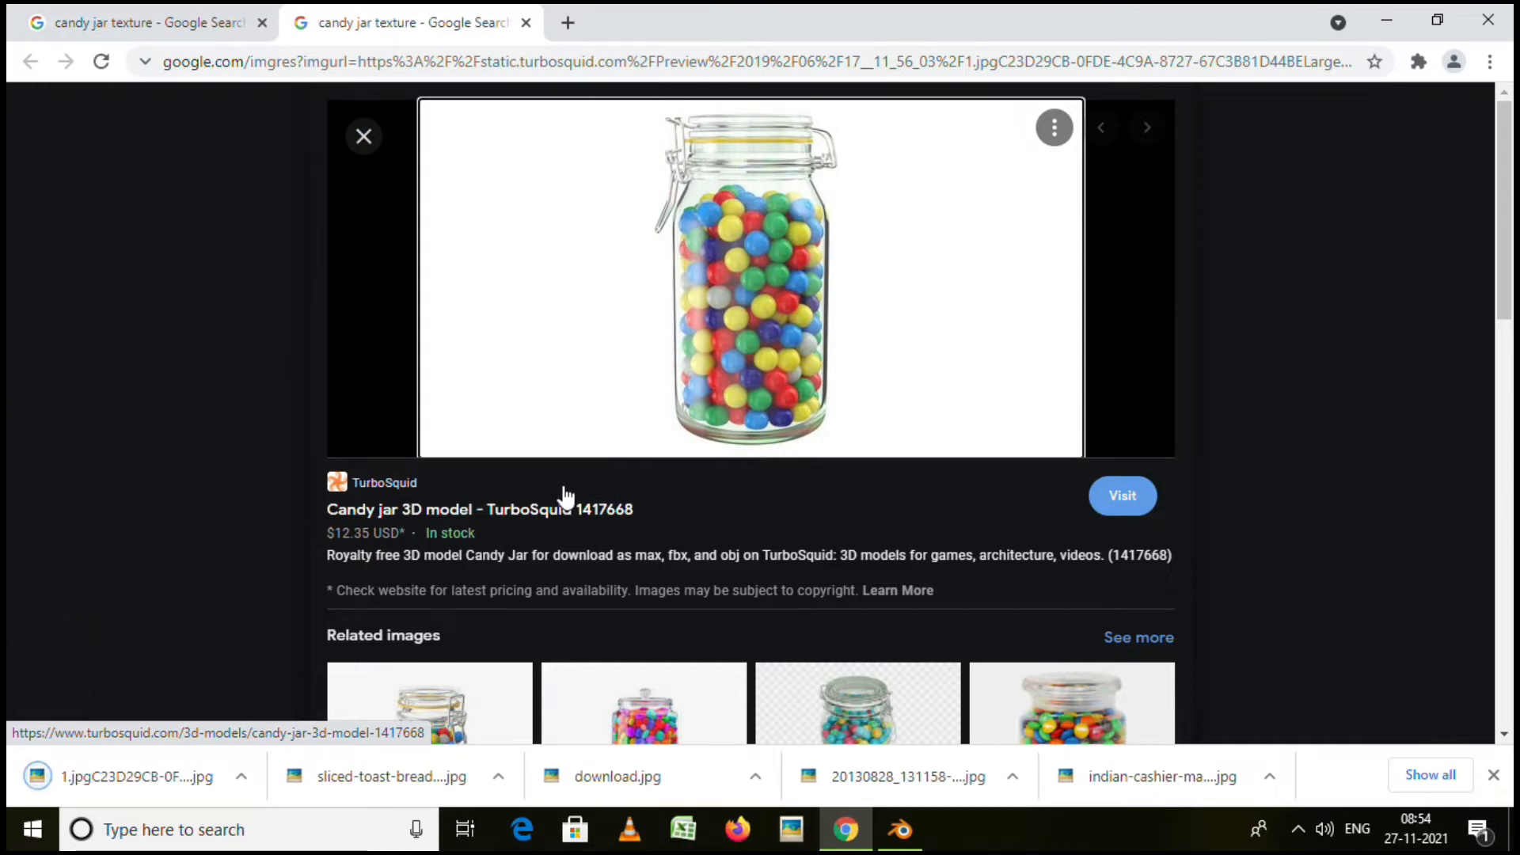
Examine the related candy jar pictures and the remaining candy jar texture search results for more usable images.
{"action": "scroll", "coordinate": [561, 379], "scroll_direction": "down", "scroll_amount": 3}
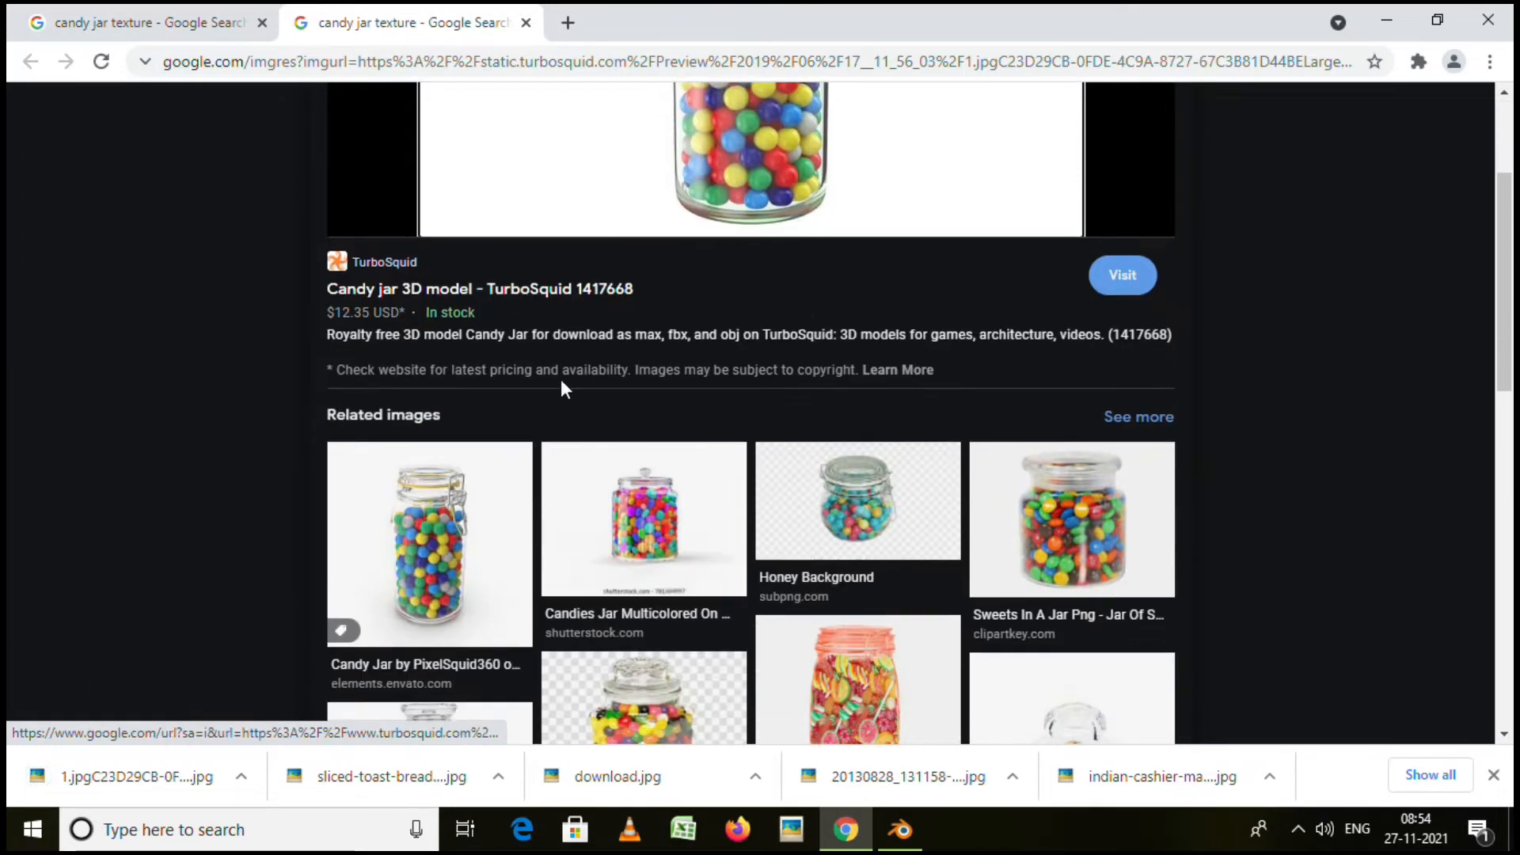
{"action": "scroll", "coordinate": [871, 539], "scroll_direction": "down", "scroll_amount": 3}
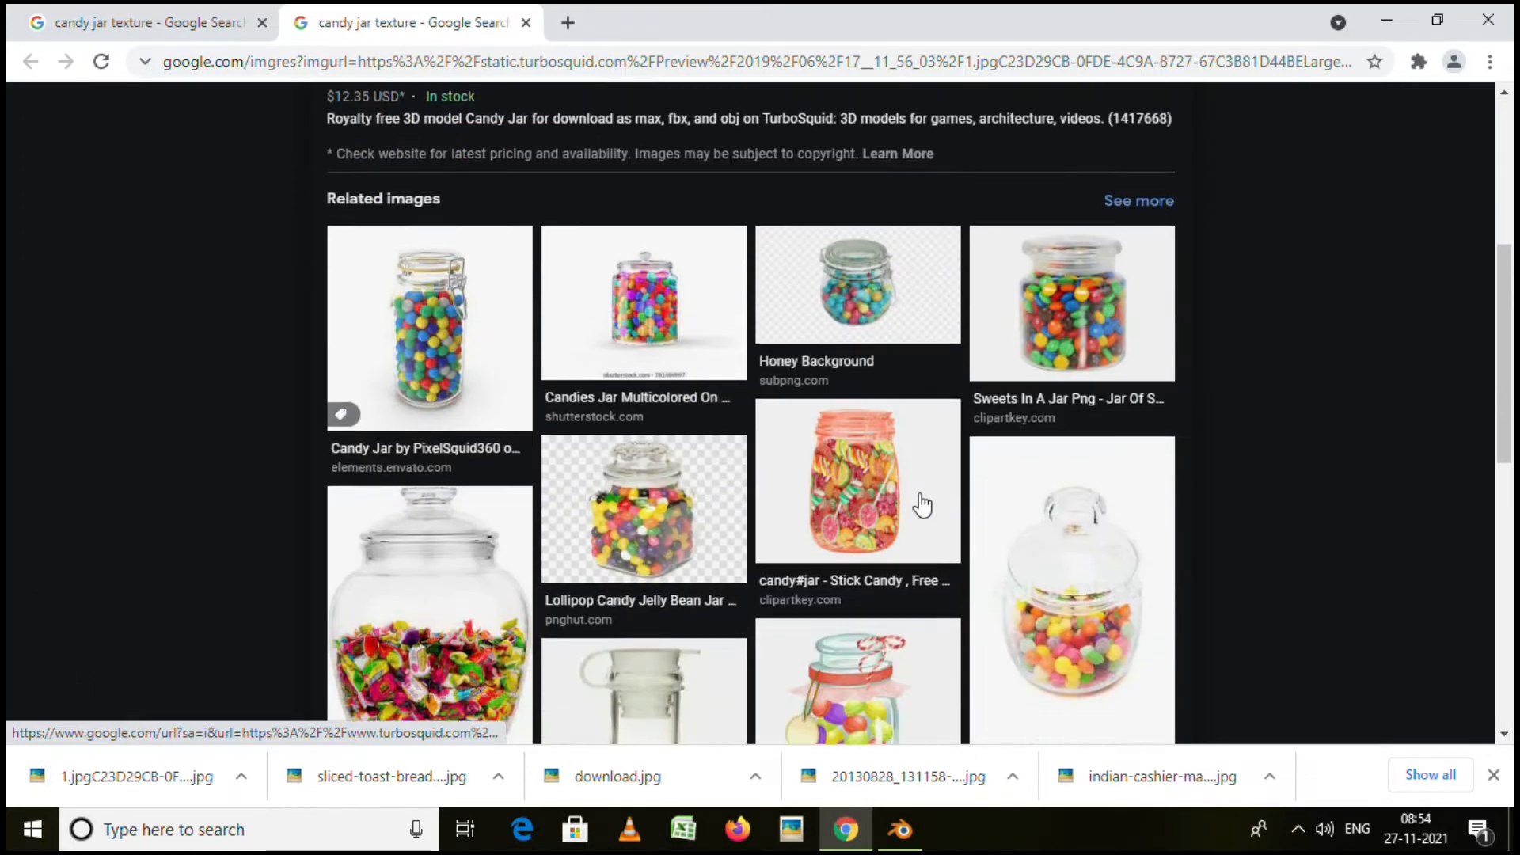
{"action": "scroll", "coordinate": [954, 510], "scroll_direction": "down", "scroll_amount": 3}
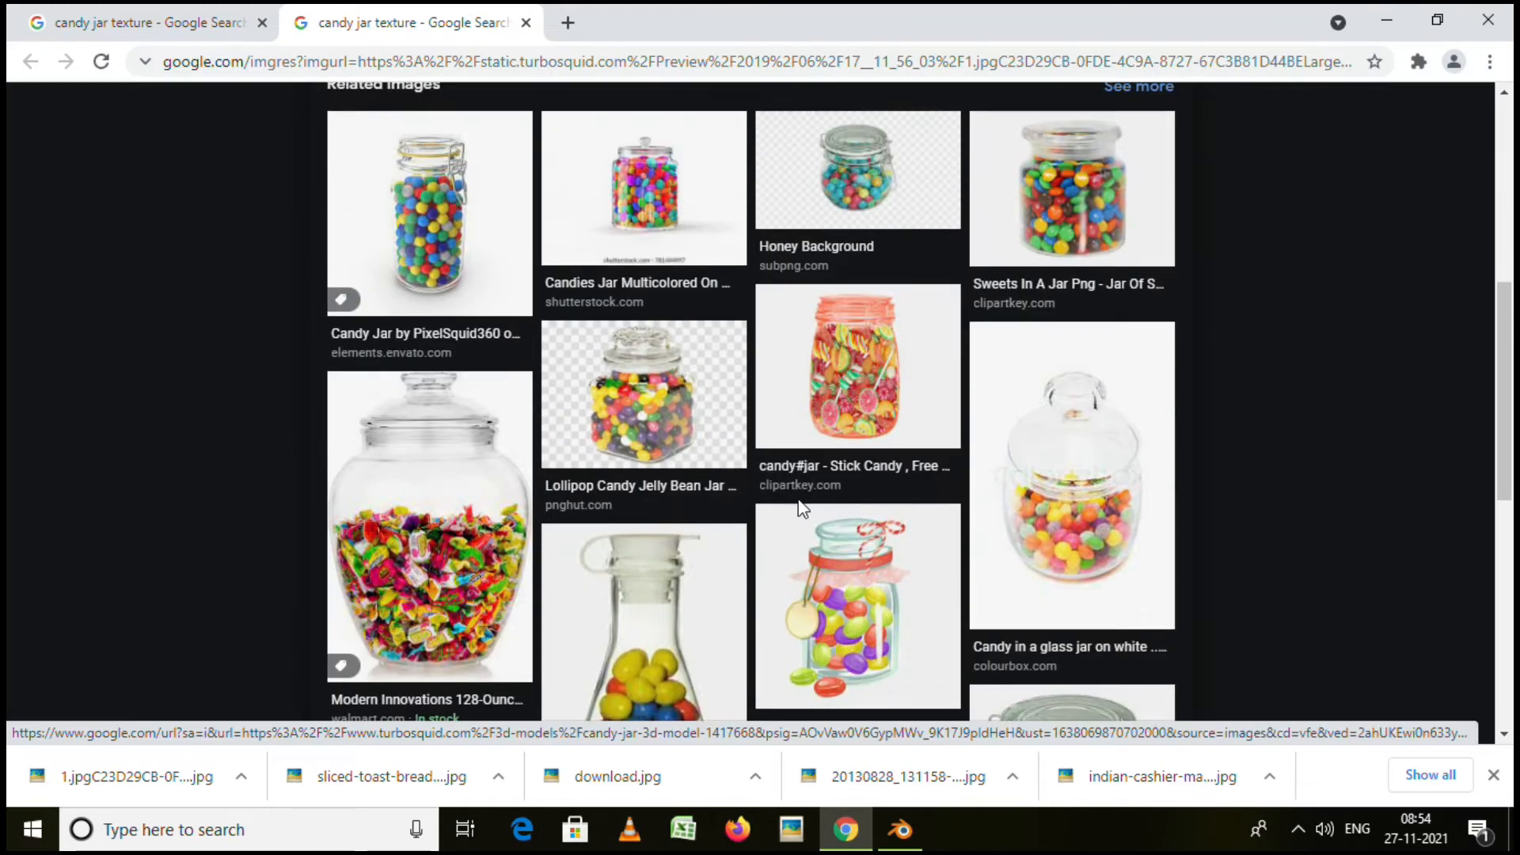
{"action": "scroll", "coordinate": [819, 511], "scroll_direction": "down", "scroll_amount": 3}
{"action": "scroll", "coordinate": [577, 306], "scroll_direction": "up", "scroll_amount": 10}
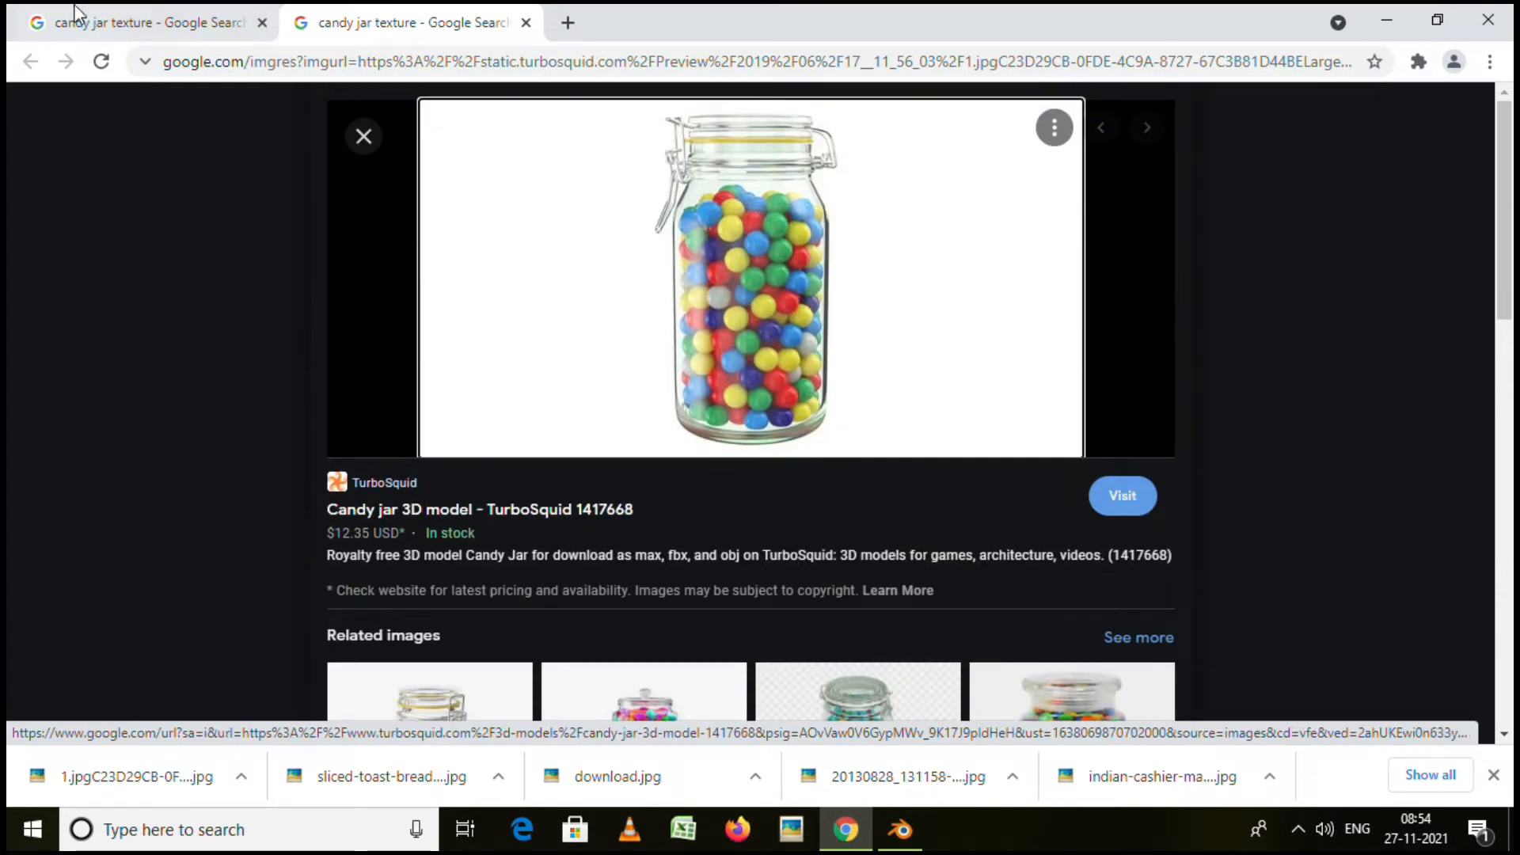
{"action": "left_click", "coordinate": [75, 16]}
{"action": "scroll", "coordinate": [813, 420], "scroll_direction": "down", "scroll_amount": 8}
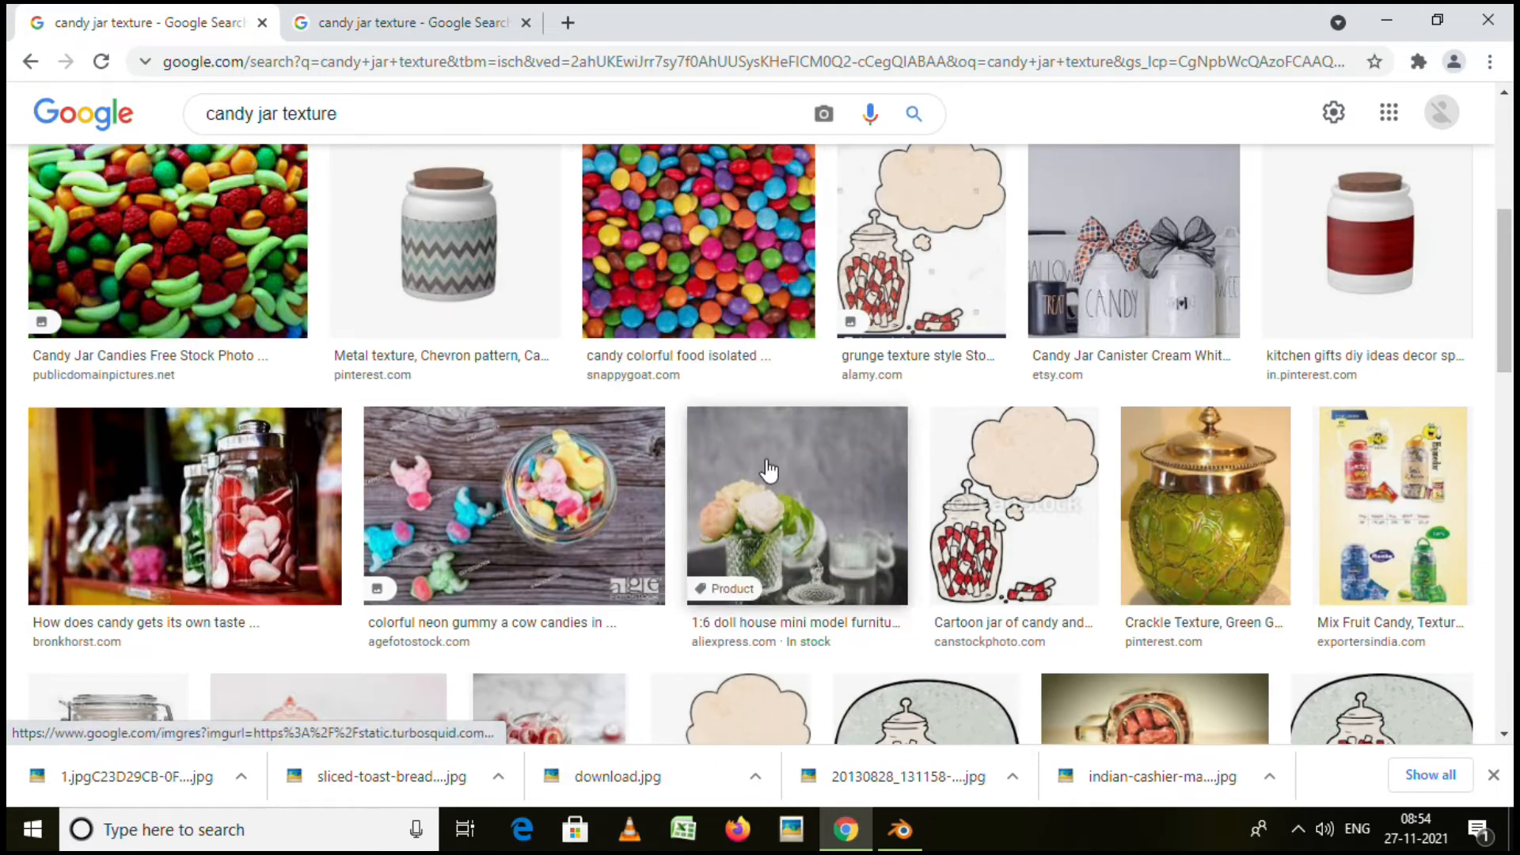
{"action": "scroll", "coordinate": [339, 193], "scroll_direction": "up", "scroll_amount": 10}
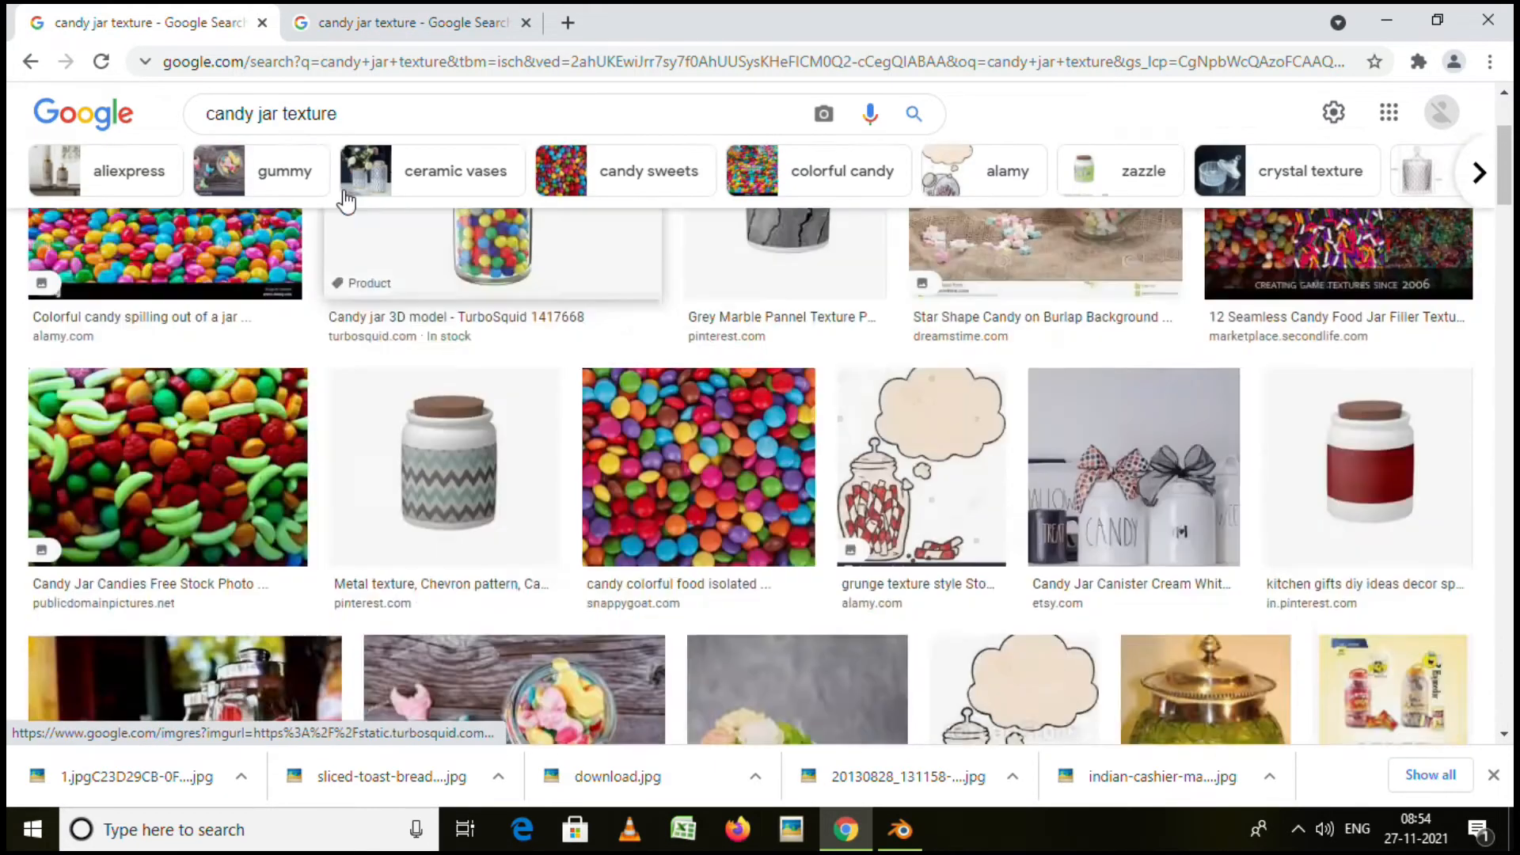
Search Google Images for "lays texture".
{"action": "triple_click", "coordinate": [373, 126]}
{"action": "type", "text": "lays"}
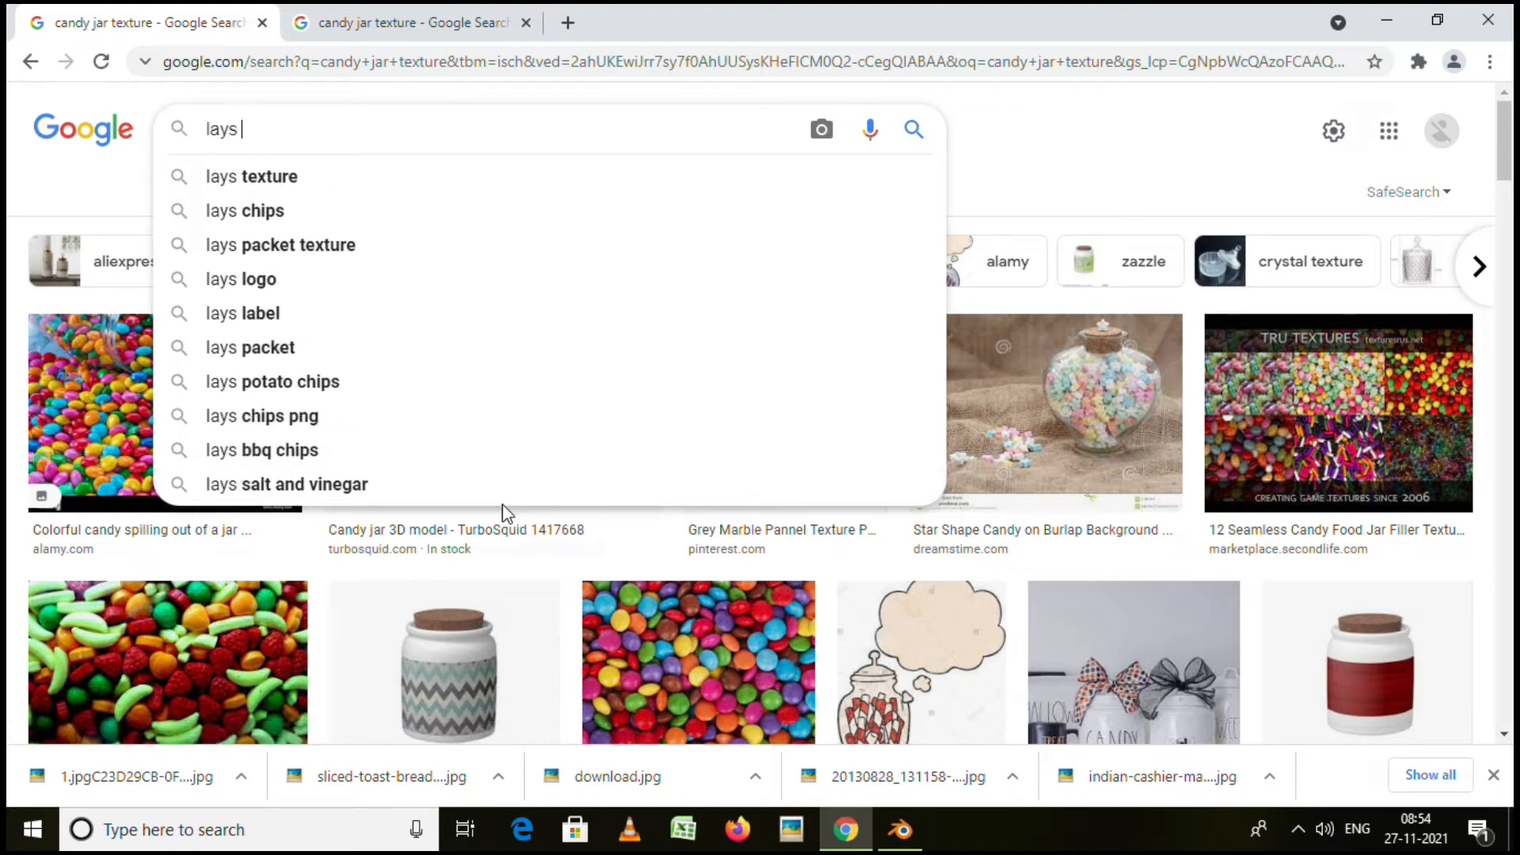
{"action": "type", "text": " te"}
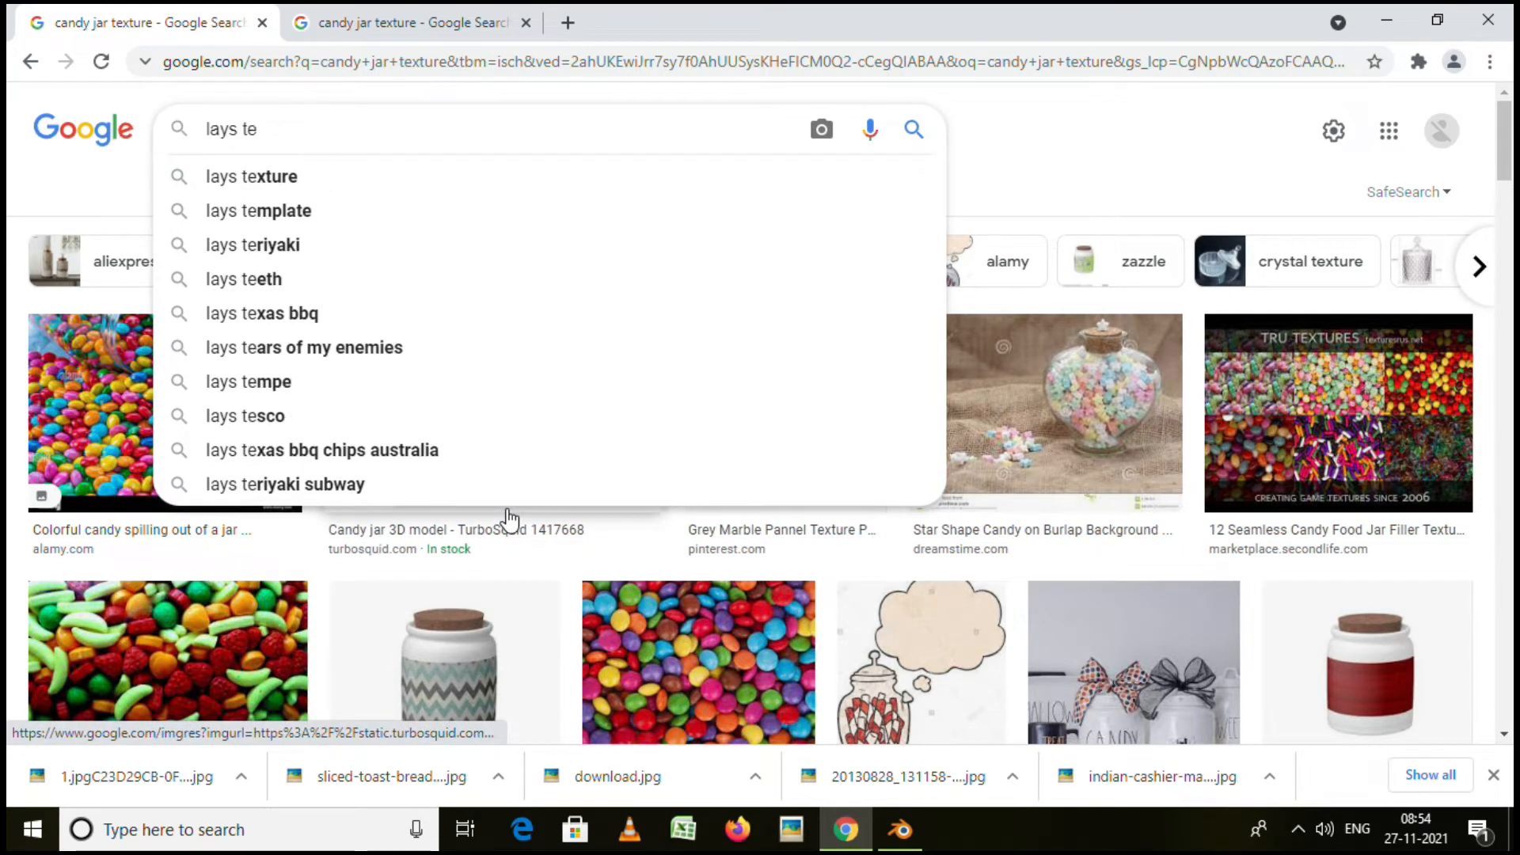
{"action": "type", "text": "xture"}
{"action": "key", "text": "Return"}
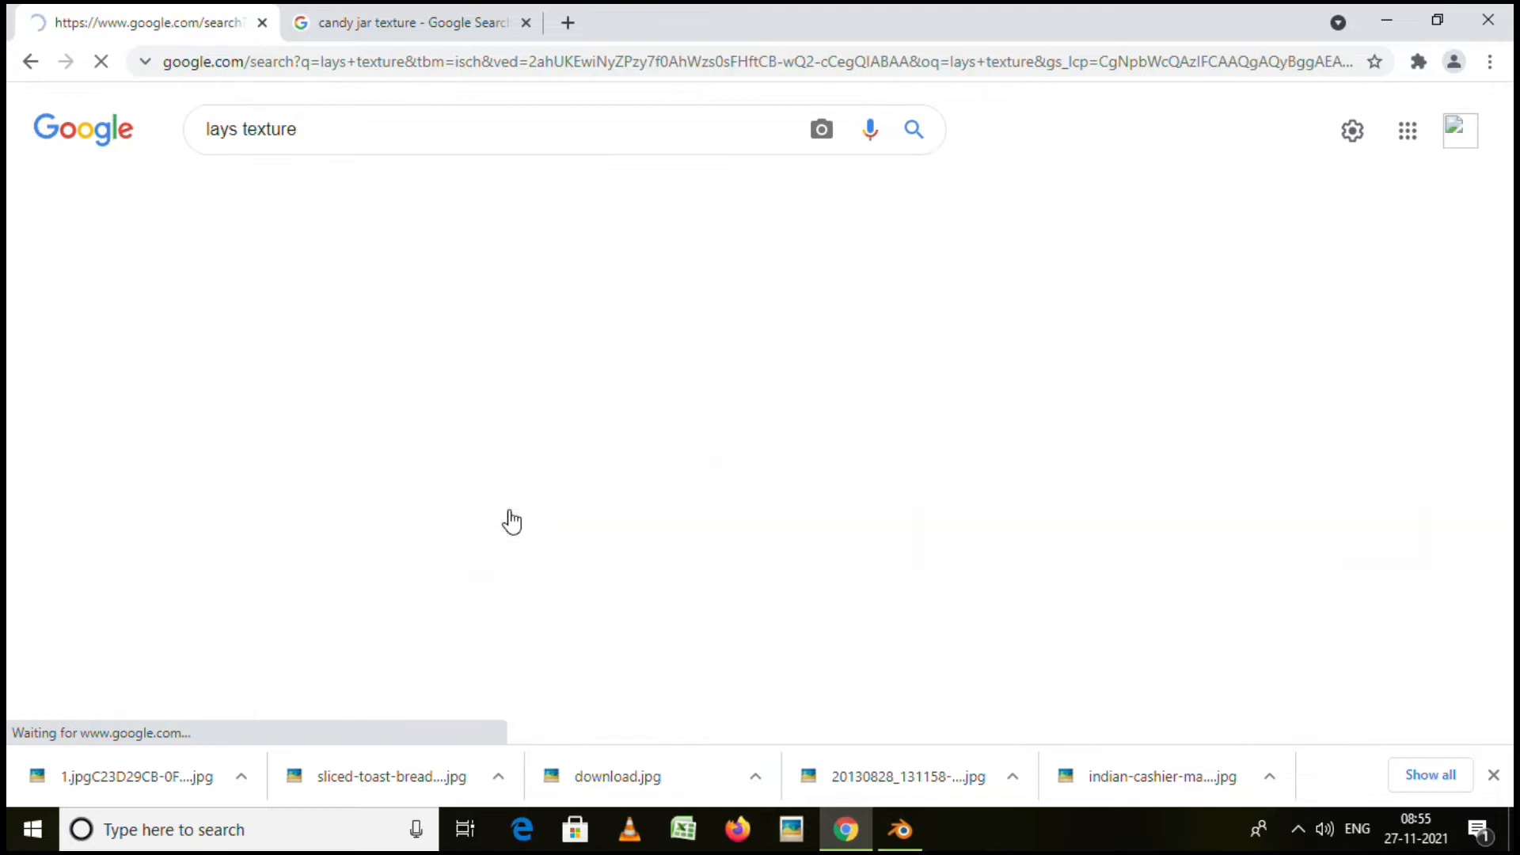
Open the TopPNG picture of the blue Lay's Salt & Vinegar packet and save the image to the Desktop.
{"action": "scroll", "coordinate": [519, 448], "scroll_direction": "down", "scroll_amount": 3}
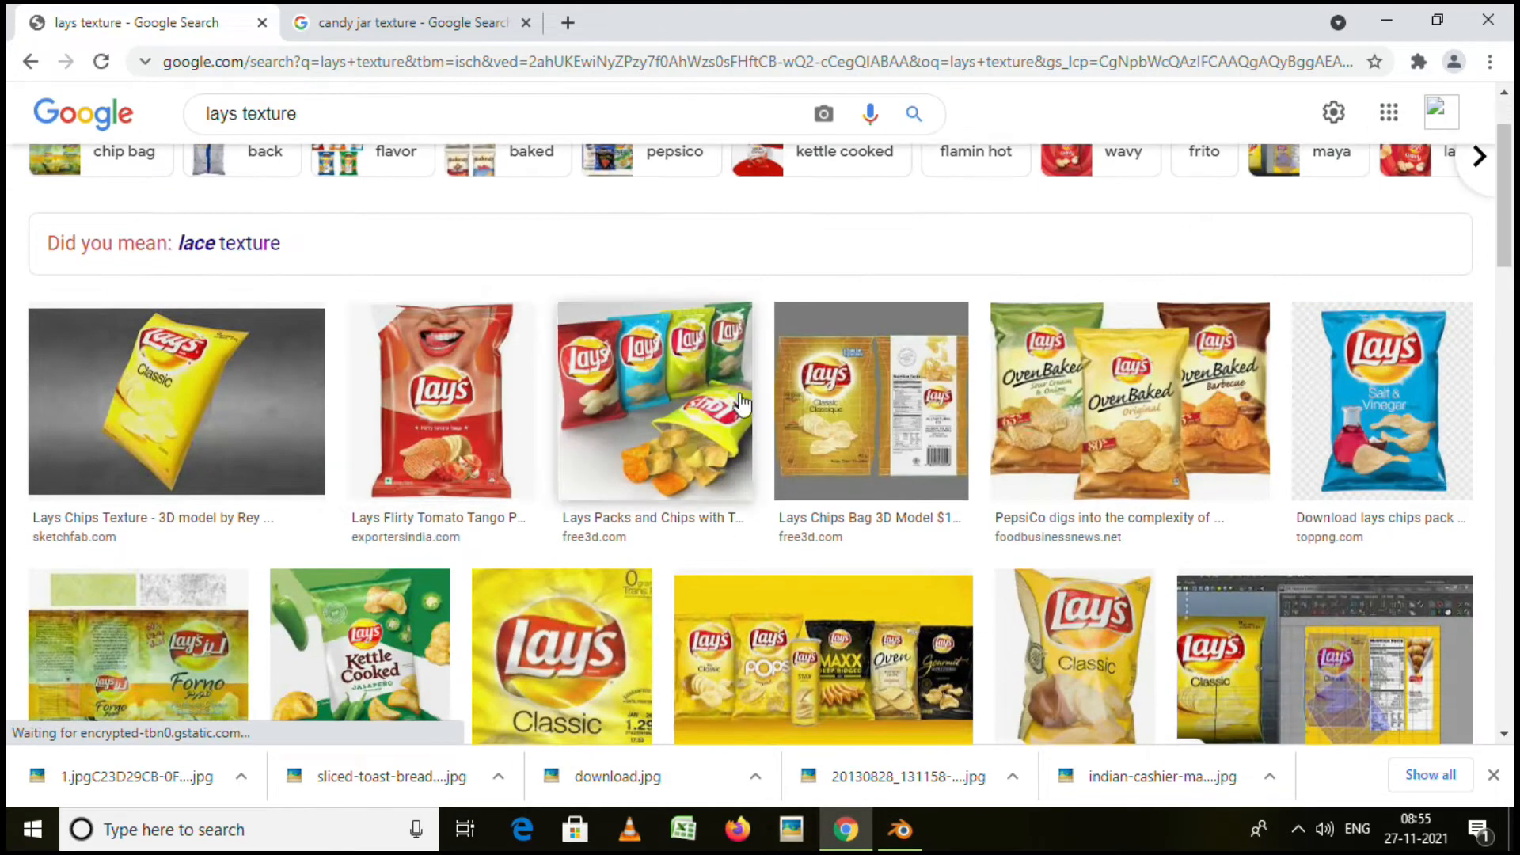
{"action": "left_click", "coordinate": [1349, 314]}
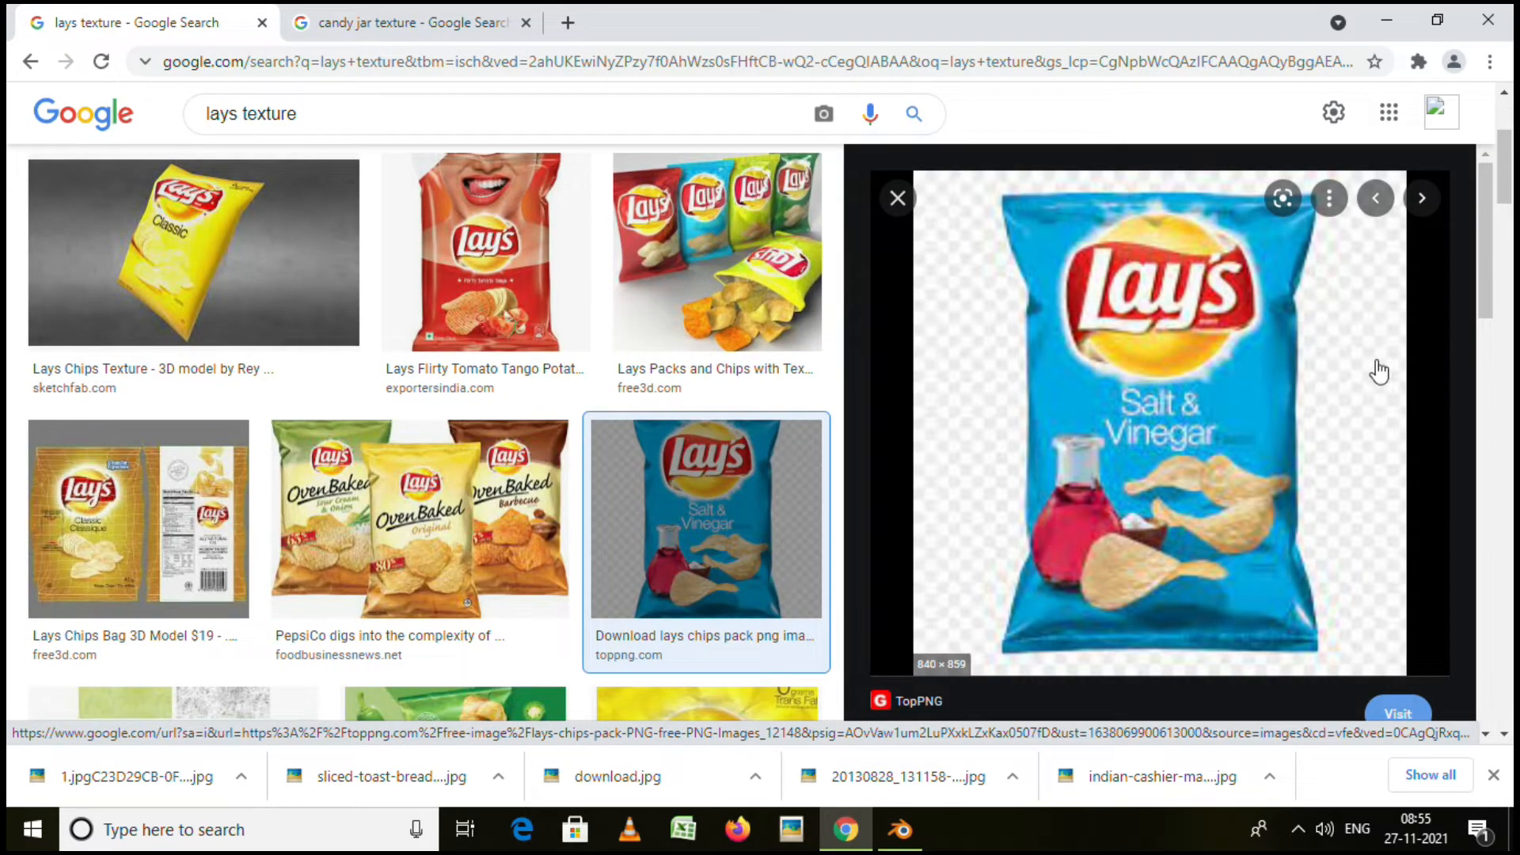
{"action": "right_click", "coordinate": [1162, 410]}
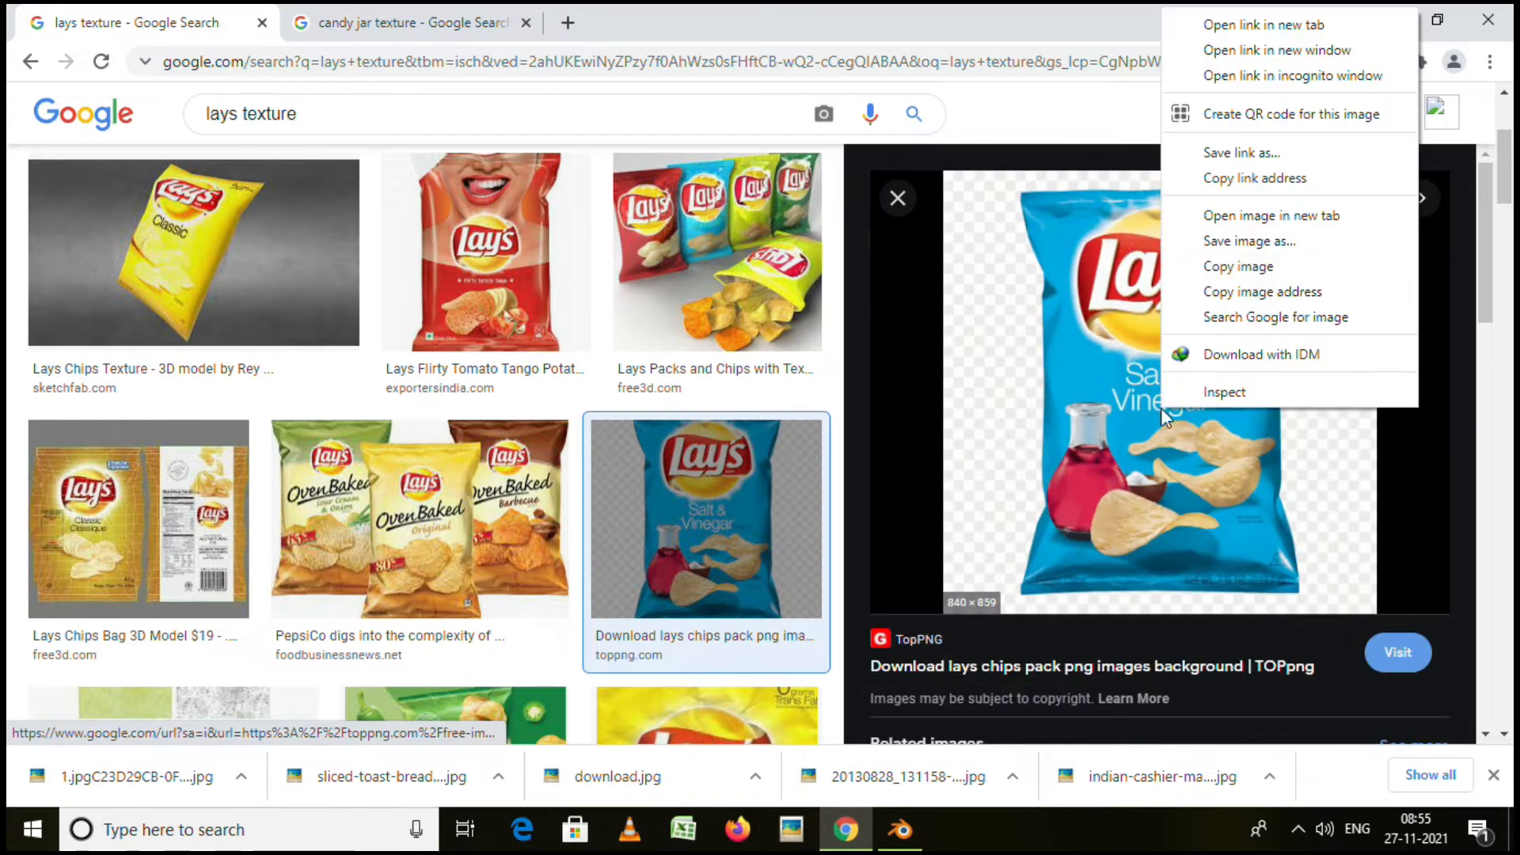
{"action": "left_click", "coordinate": [1227, 250]}
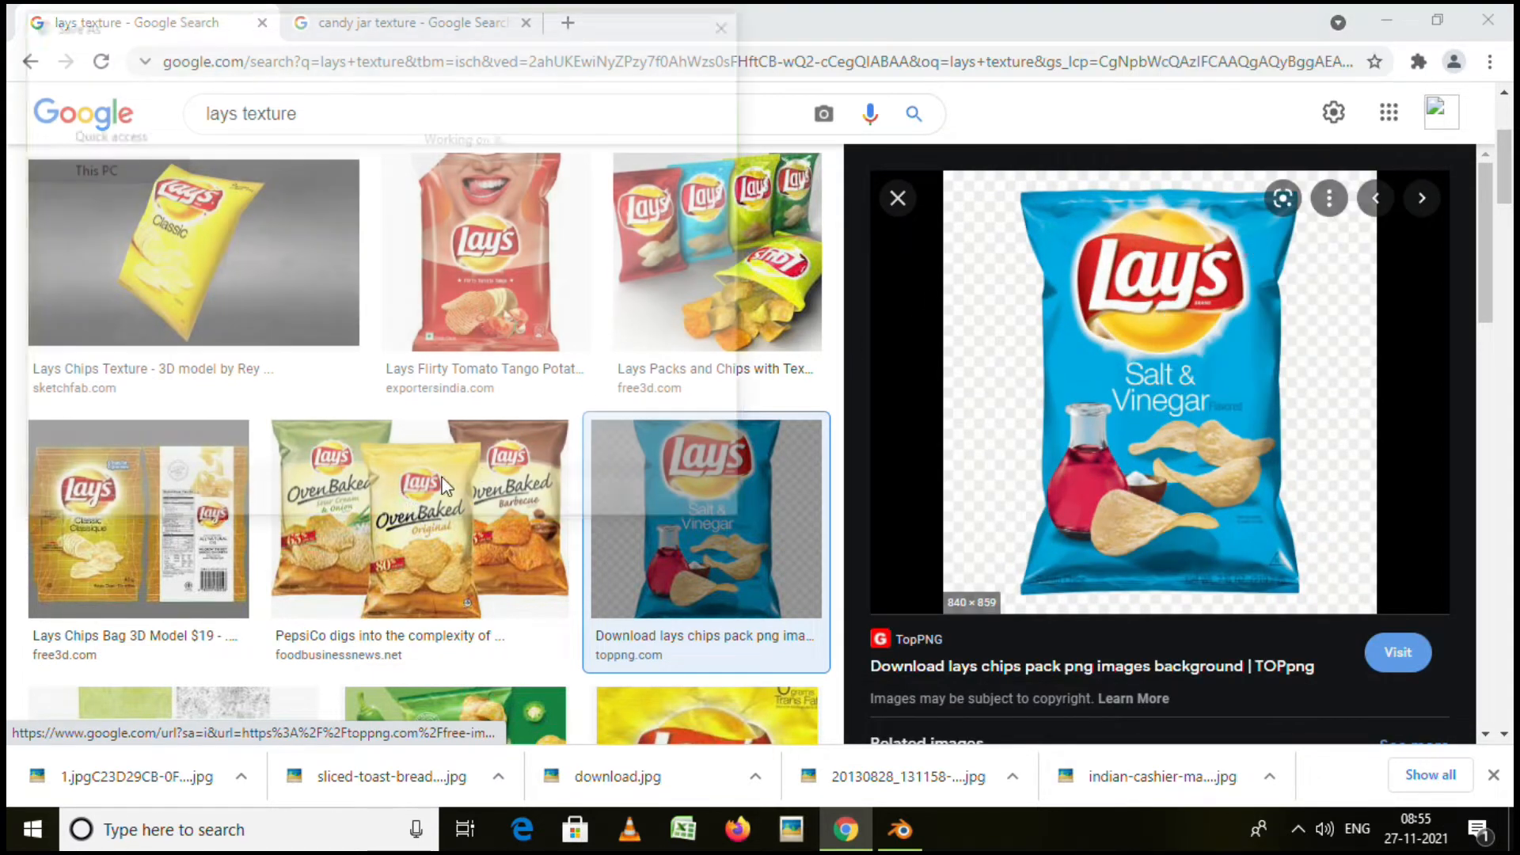
{"action": "left_click", "coordinate": [614, 493]}
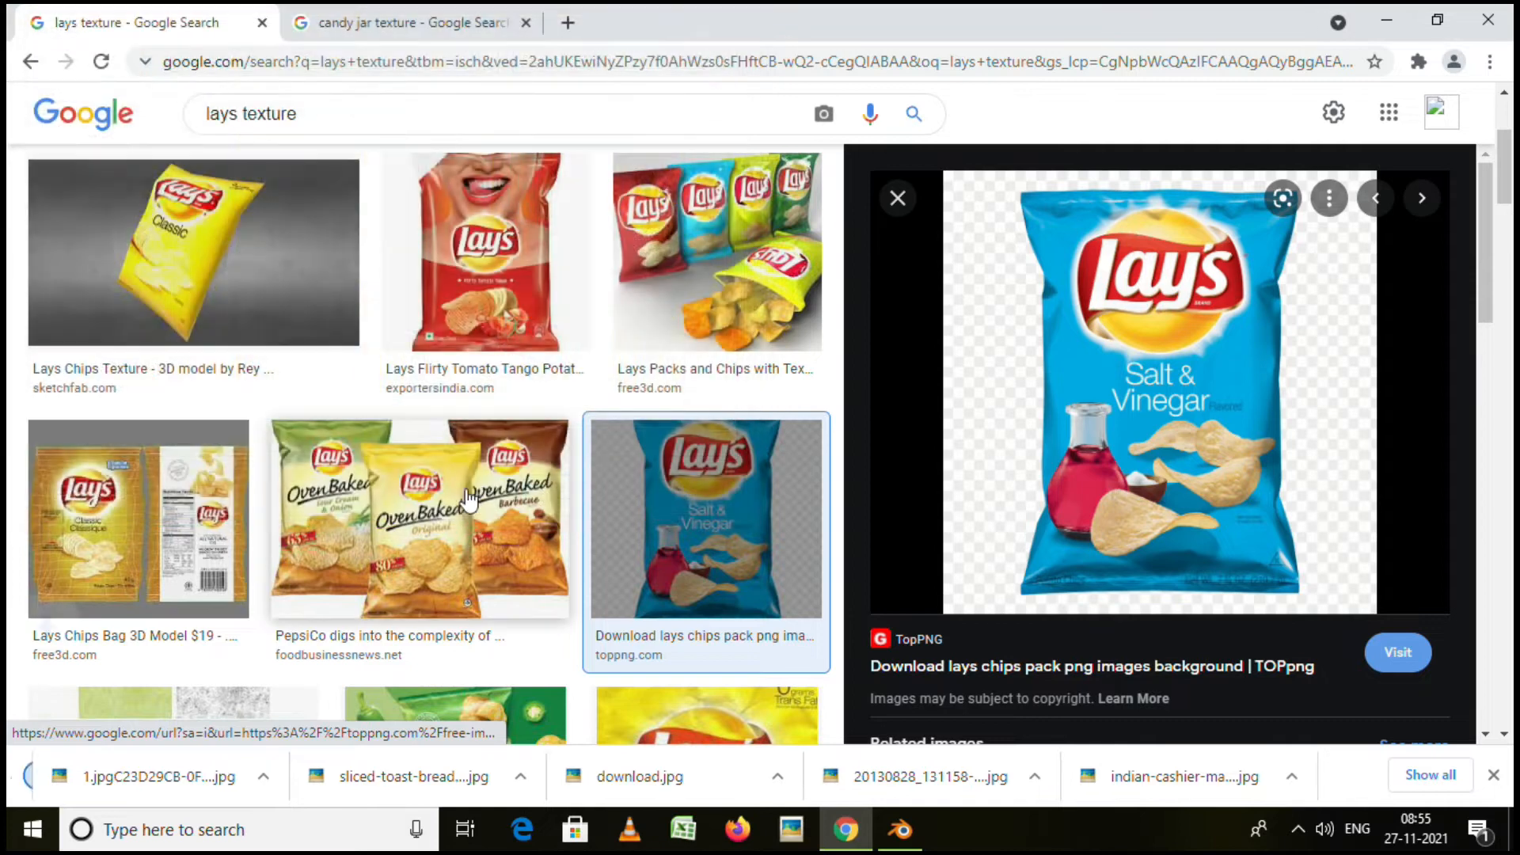
Look over more Lay's packet results, close the browser and switch to Blender.
{"action": "scroll", "coordinate": [635, 502], "scroll_direction": "down", "scroll_amount": 5}
{"action": "scroll", "coordinate": [644, 519], "scroll_direction": "down", "scroll_amount": 9}
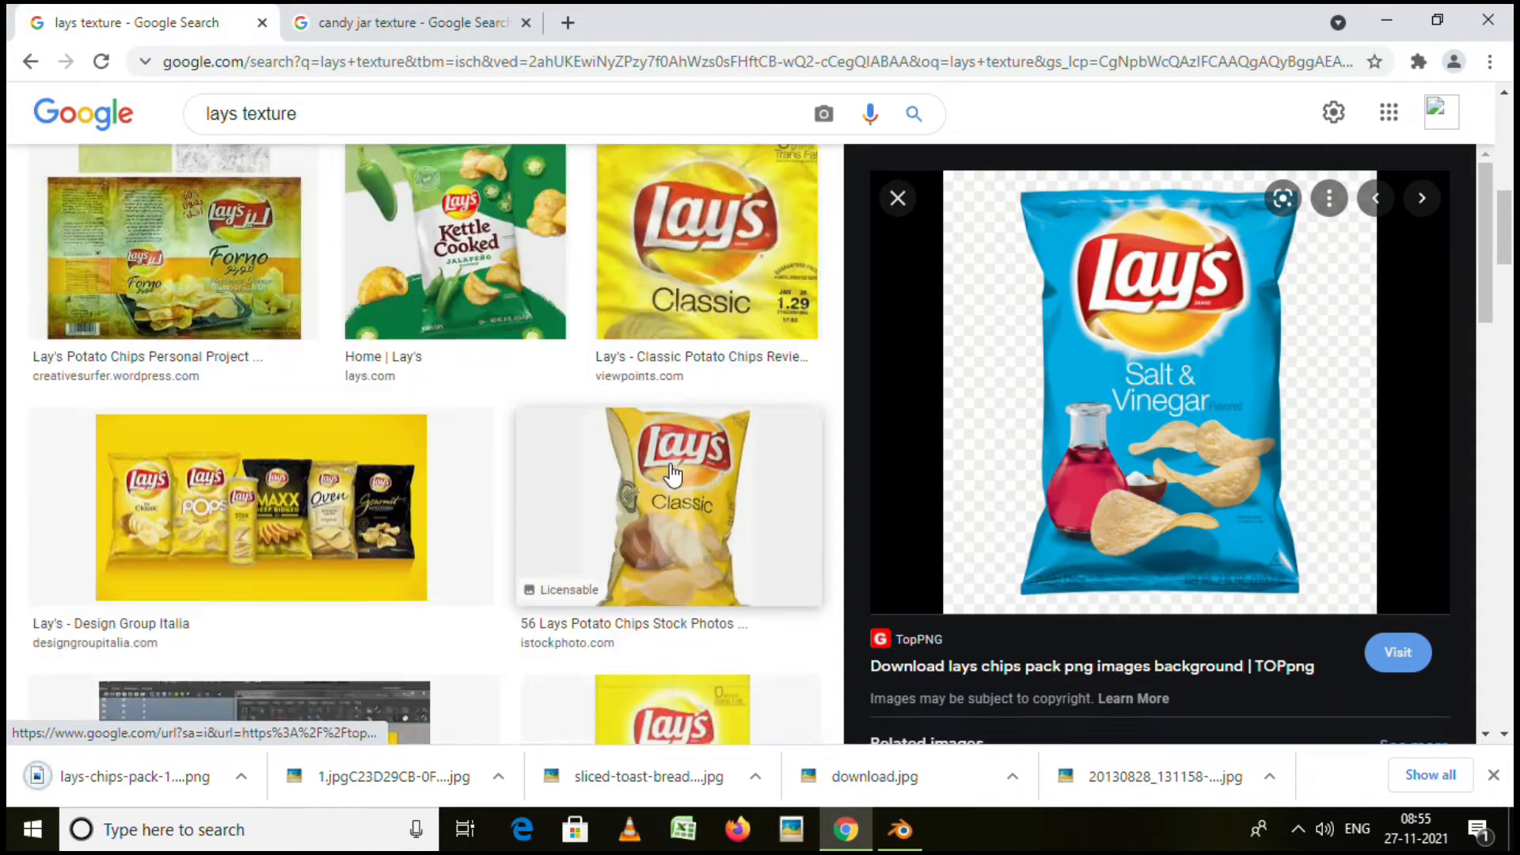
{"action": "left_click", "coordinate": [1491, 17]}
{"action": "right_click", "coordinate": [864, 255]}
{"action": "left_click", "coordinate": [922, 353]}
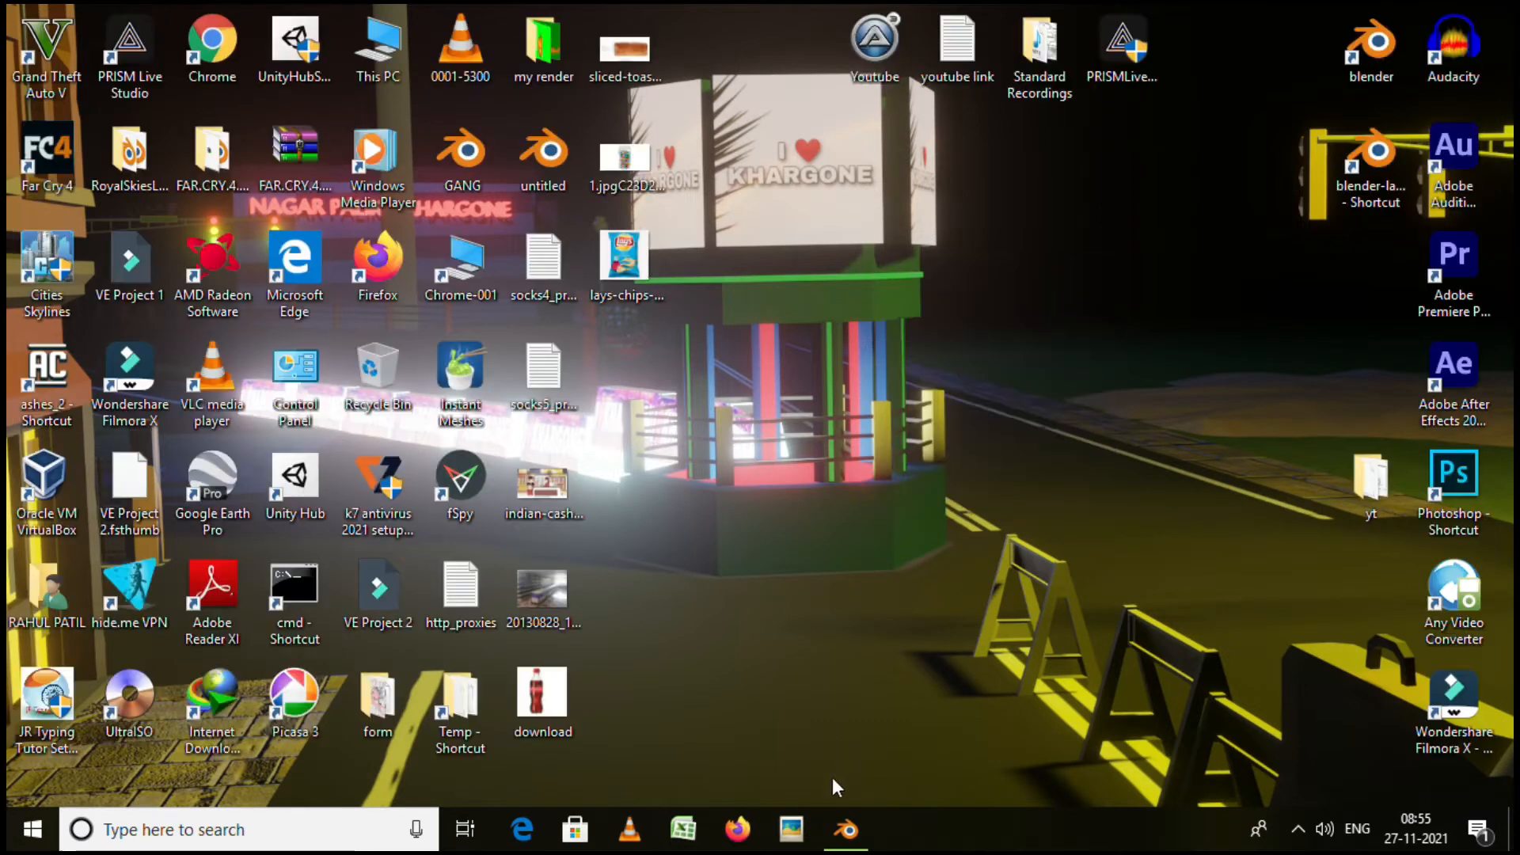
{"action": "left_click", "coordinate": [847, 829]}
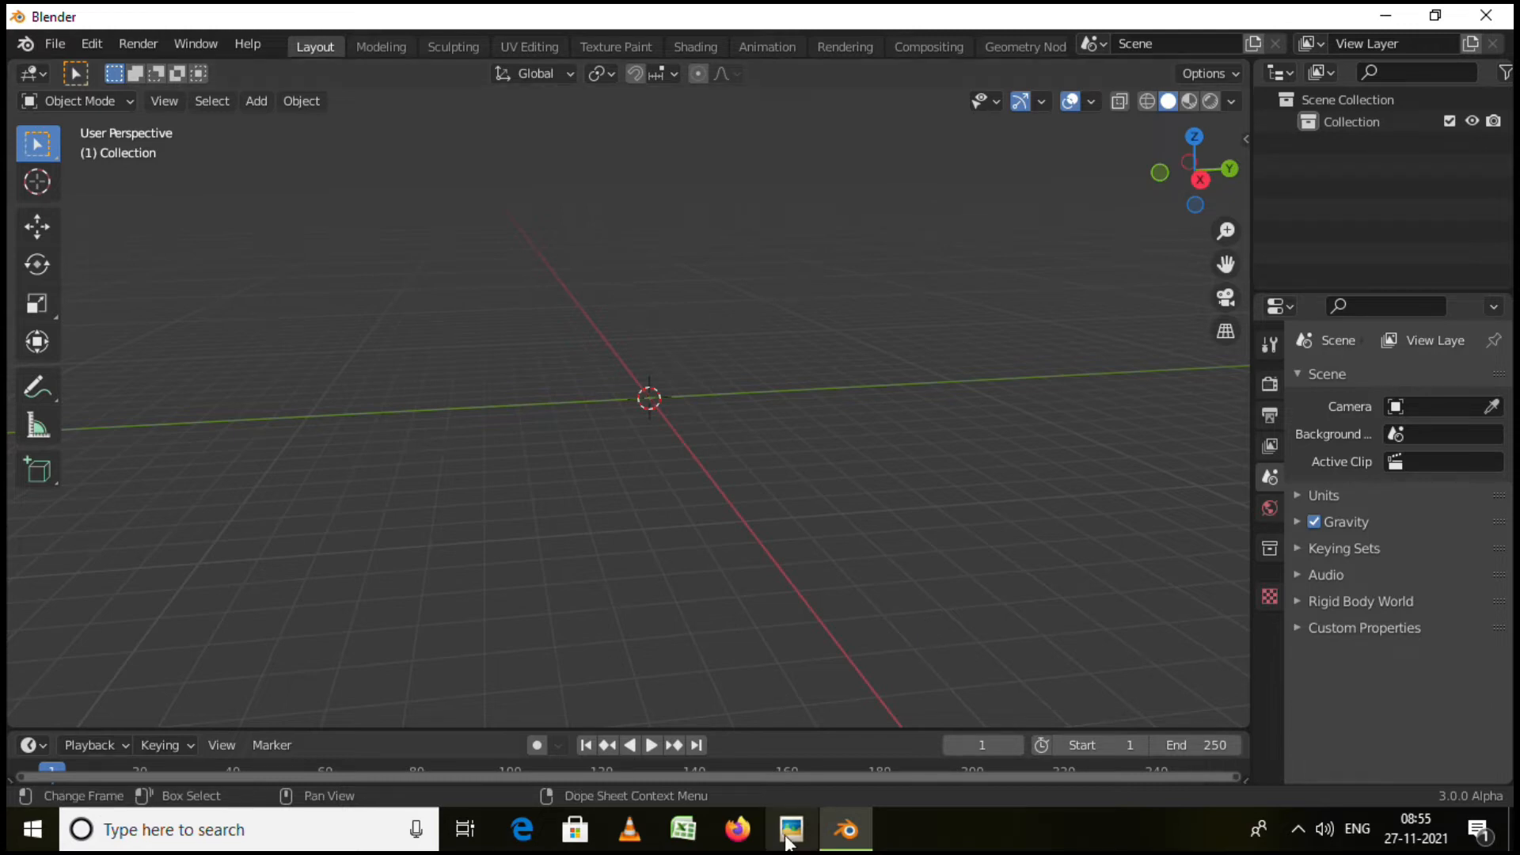
Widen the side editors, split the Properties area horizontally and make the new lower area an Image Editor.
{"action": "left_click_drag", "start_coordinate": [1244, 419], "coordinate": [1198, 419]}
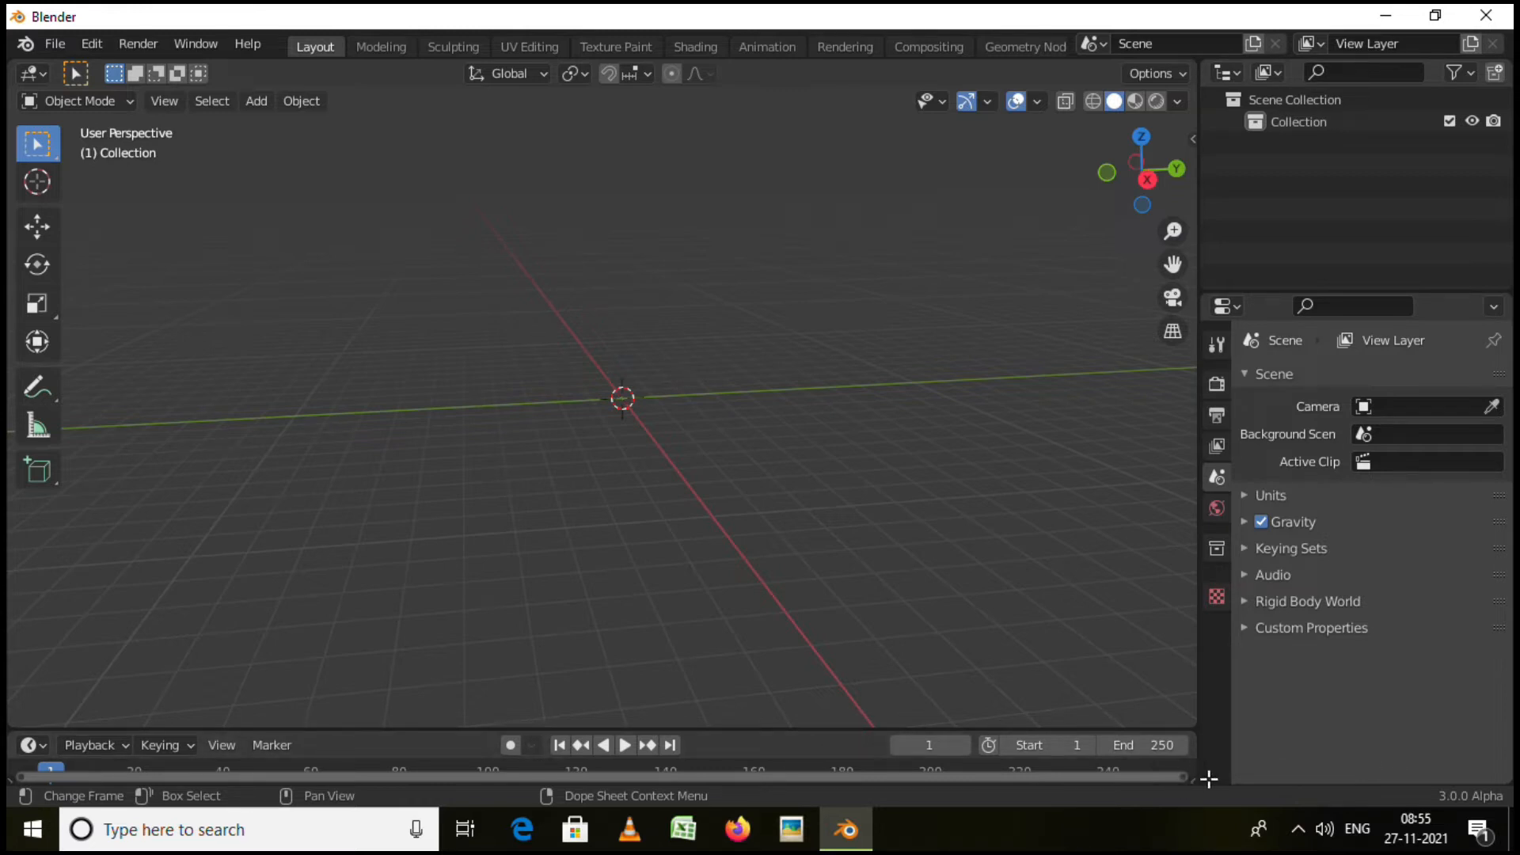
{"action": "left_click_drag", "start_coordinate": [1209, 779], "coordinate": [1244, 559]}
{"action": "left_click", "coordinate": [1232, 568]}
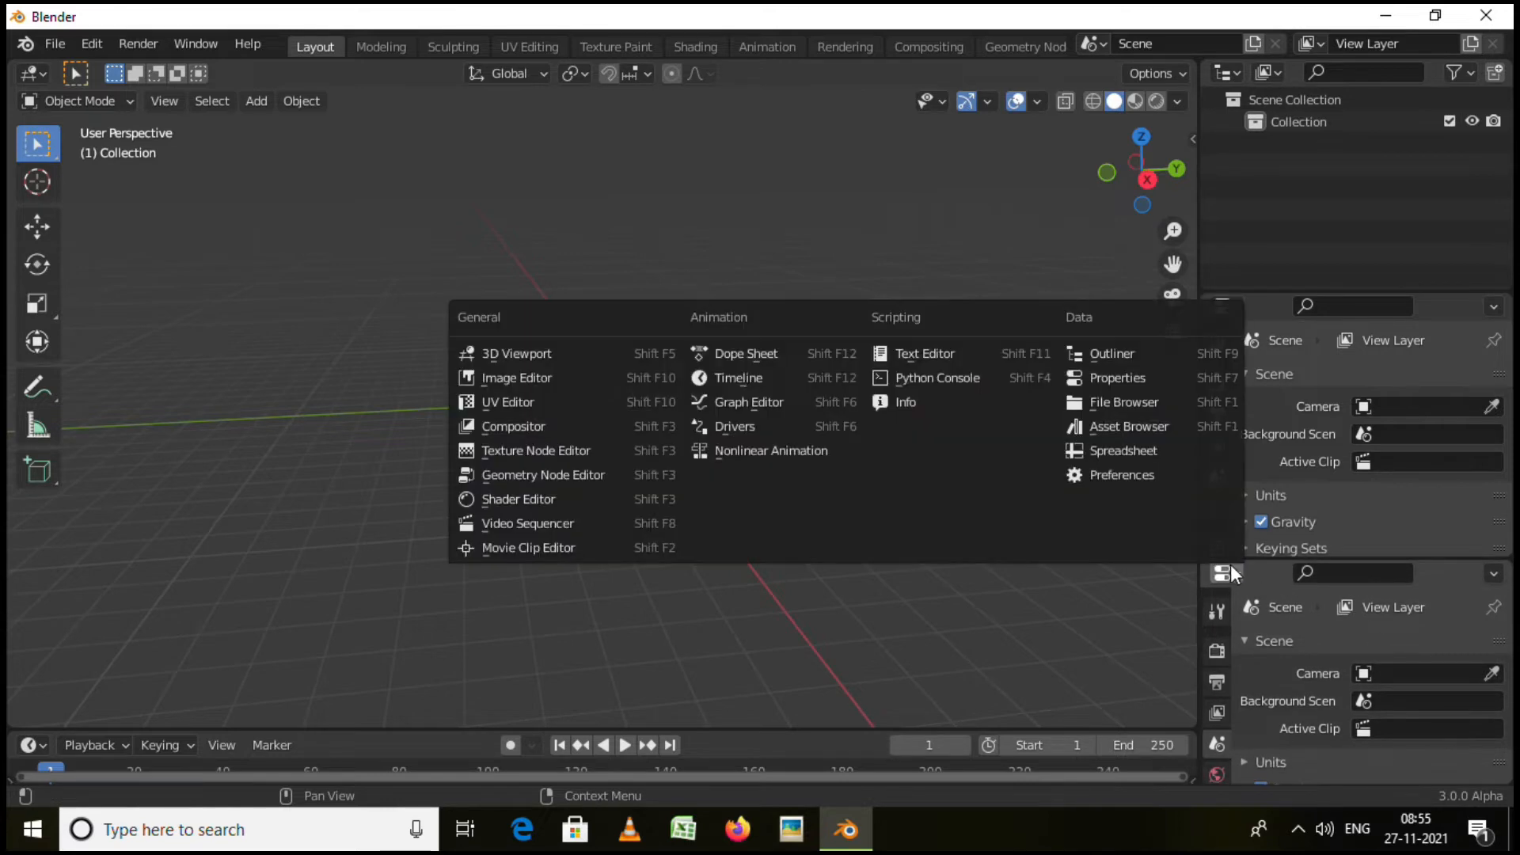
{"action": "left_click", "coordinate": [521, 375]}
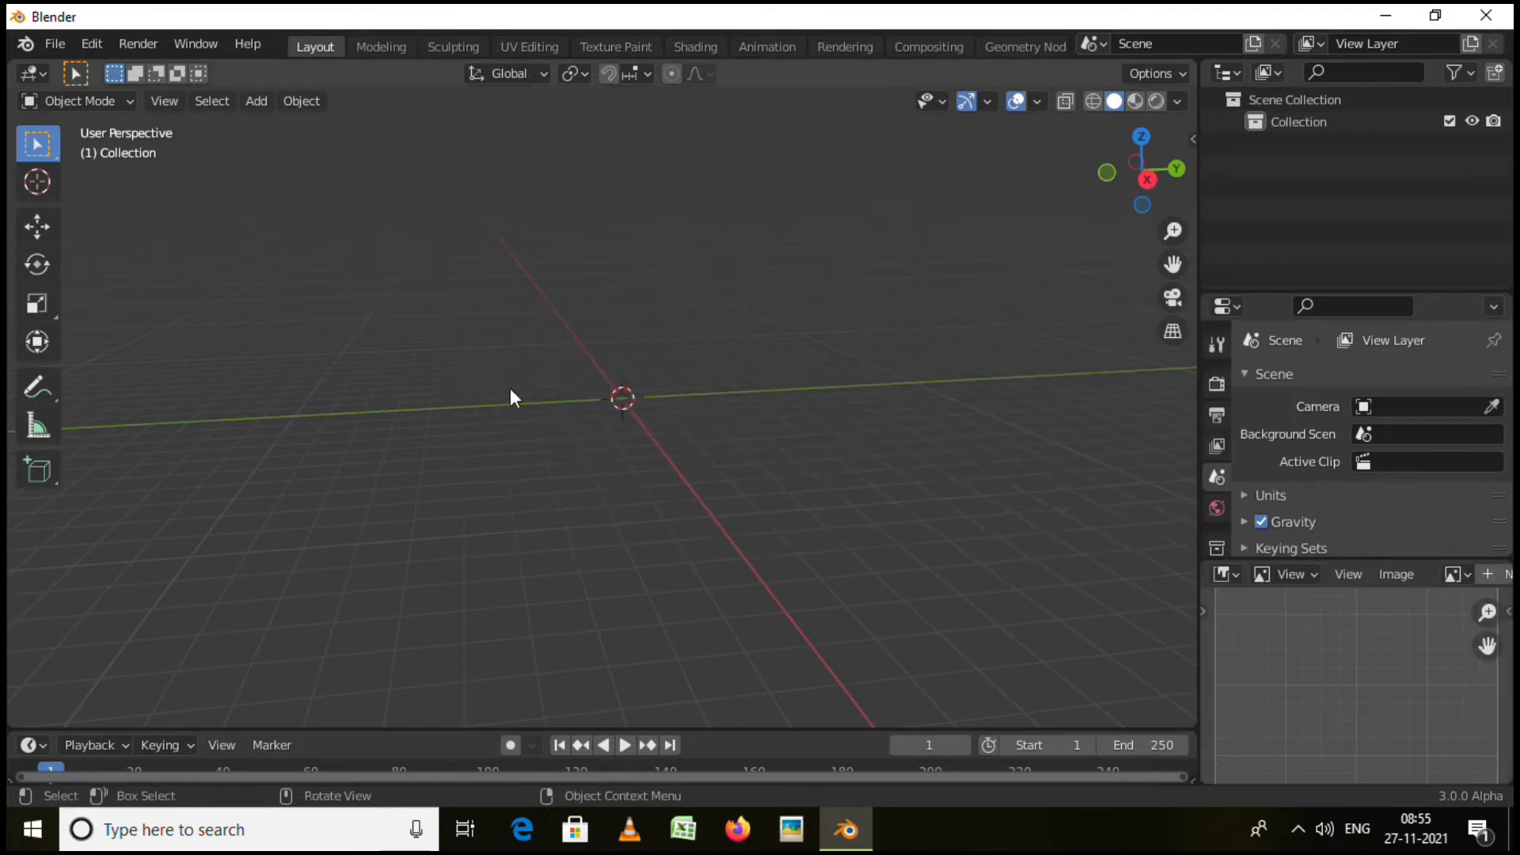
{"action": "scroll", "coordinate": [1381, 584], "scroll_direction": "down", "scroll_amount": 4}
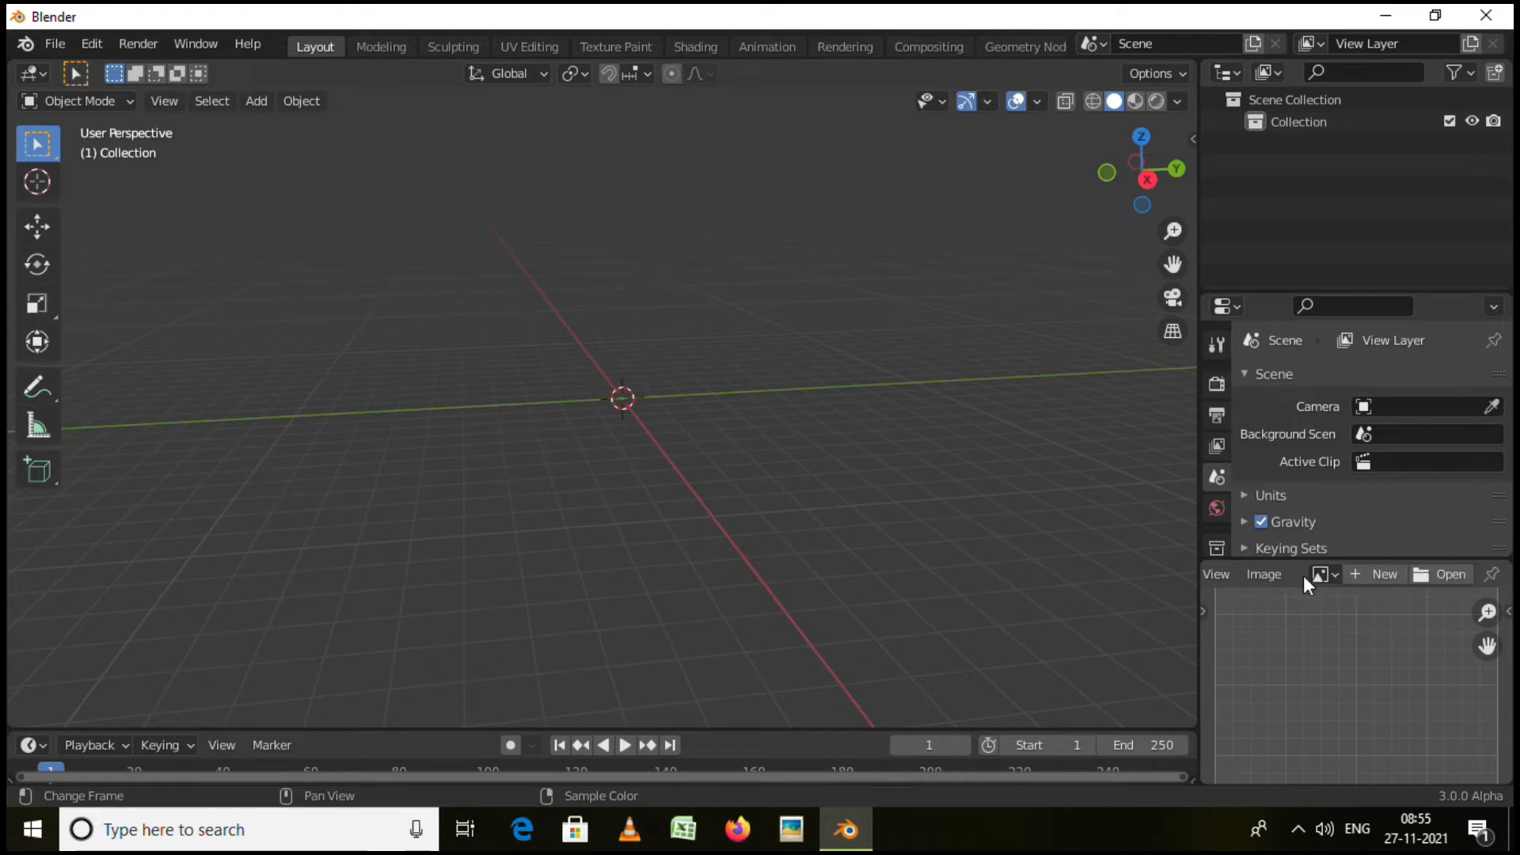
{"action": "scroll", "coordinate": [1419, 576], "scroll_direction": "up", "scroll_amount": 4}
{"action": "scroll", "coordinate": [1264, 567], "scroll_direction": "down", "scroll_amount": 4}
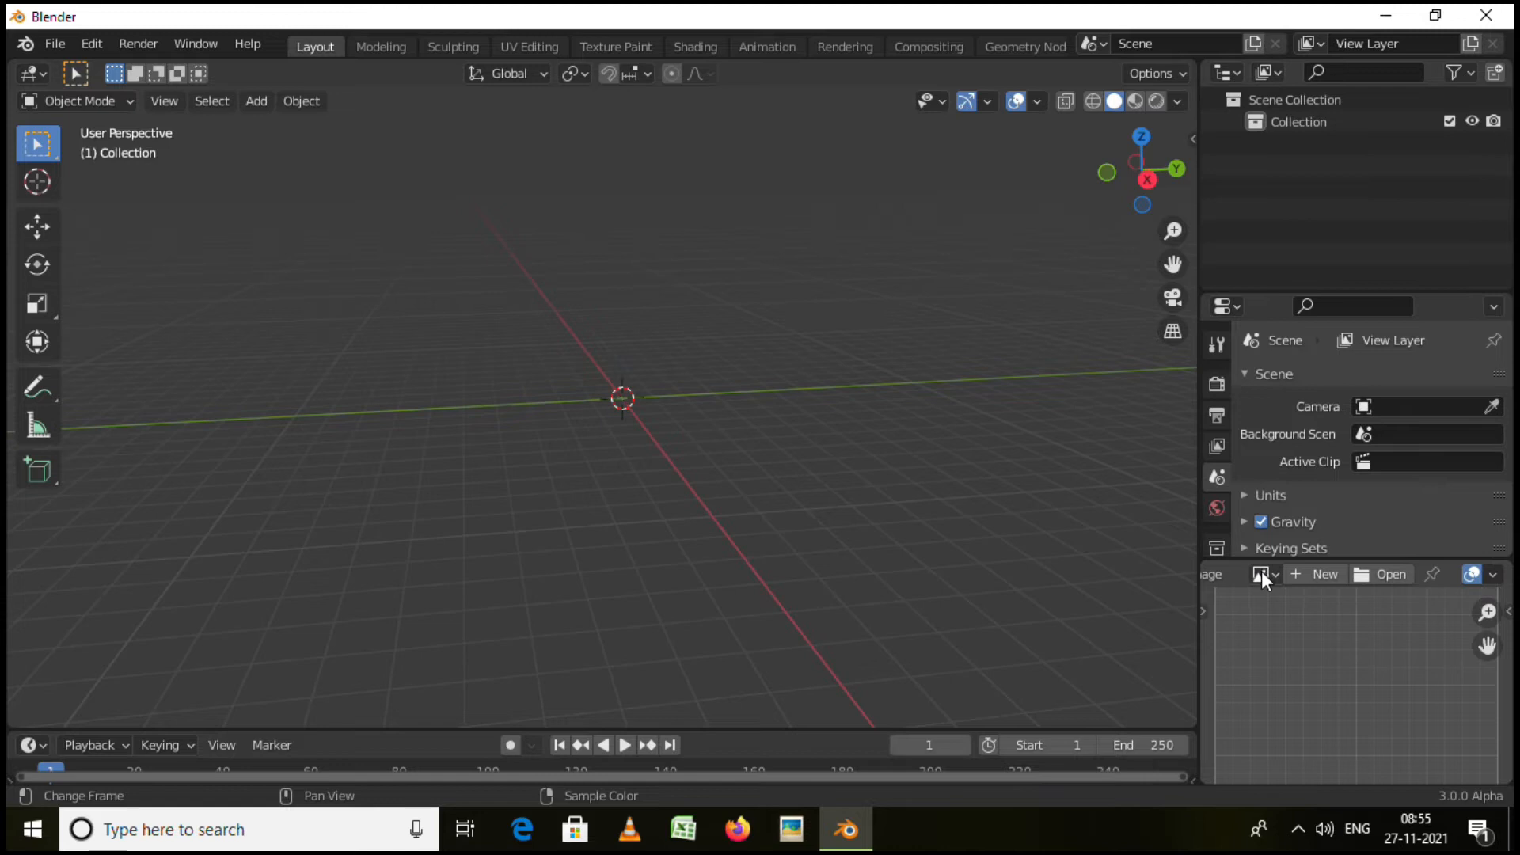
{"action": "scroll", "coordinate": [1290, 573], "scroll_direction": "up", "scroll_amount": 4}
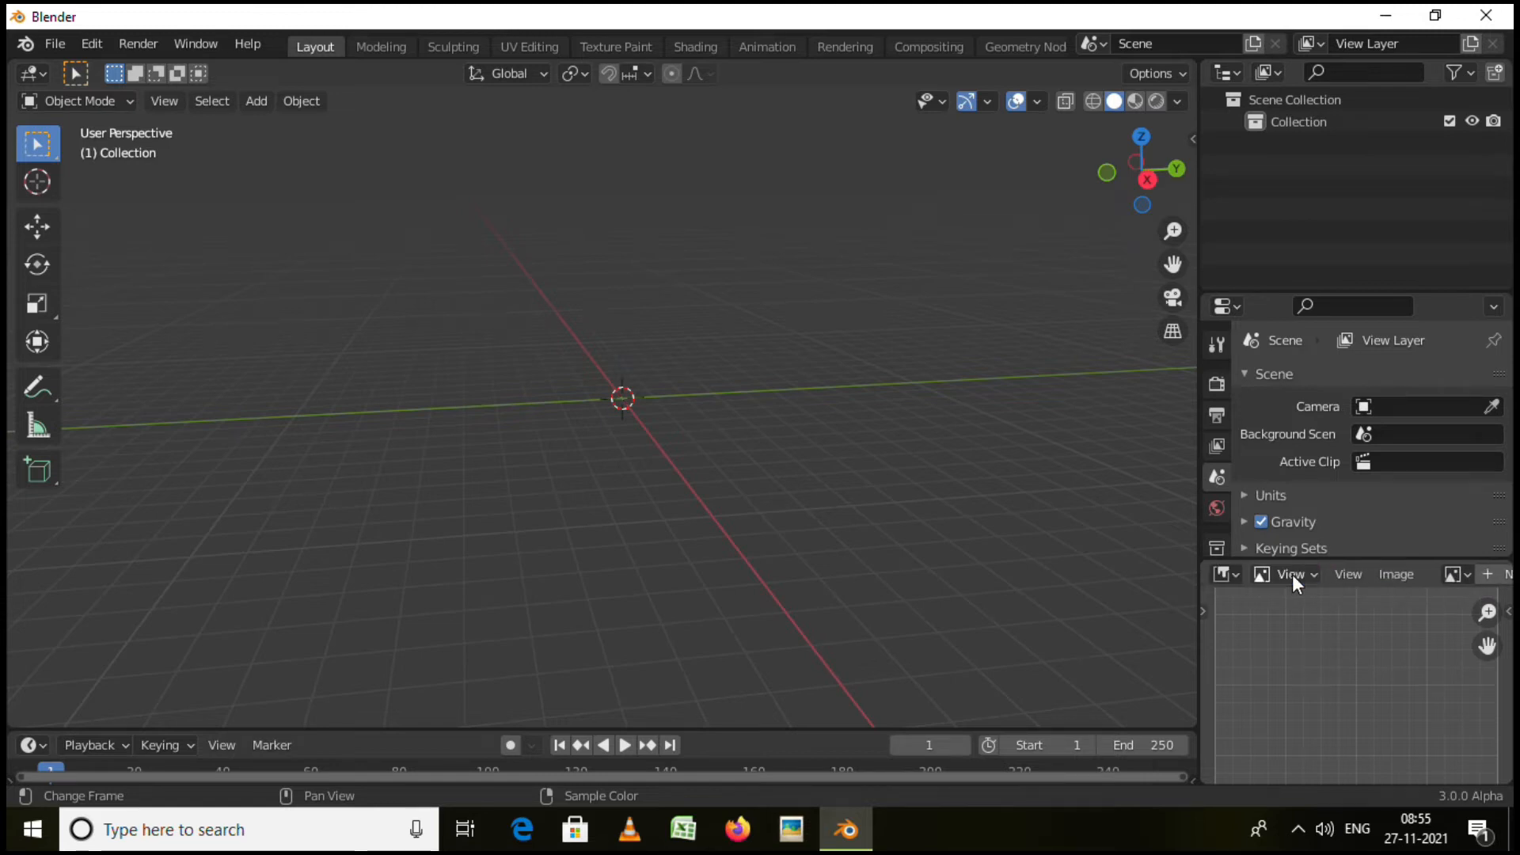
{"action": "left_click_drag", "start_coordinate": [1199, 269], "coordinate": [224, 400]}
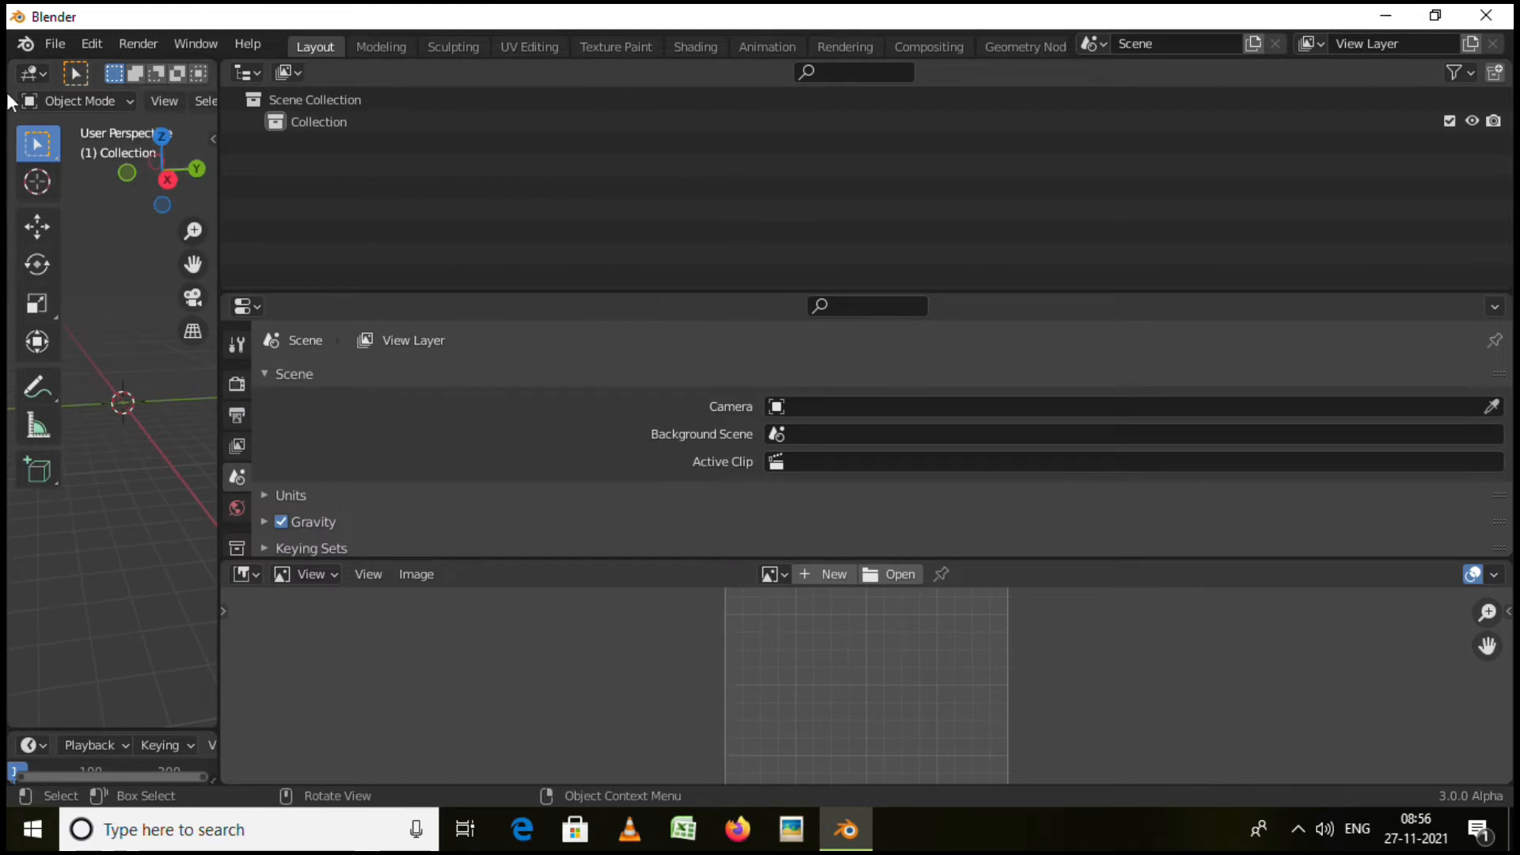
{"action": "scroll", "coordinate": [145, 97], "scroll_direction": "down", "scroll_amount": 8}
{"action": "scroll", "coordinate": [111, 102], "scroll_direction": "down", "scroll_amount": 3}
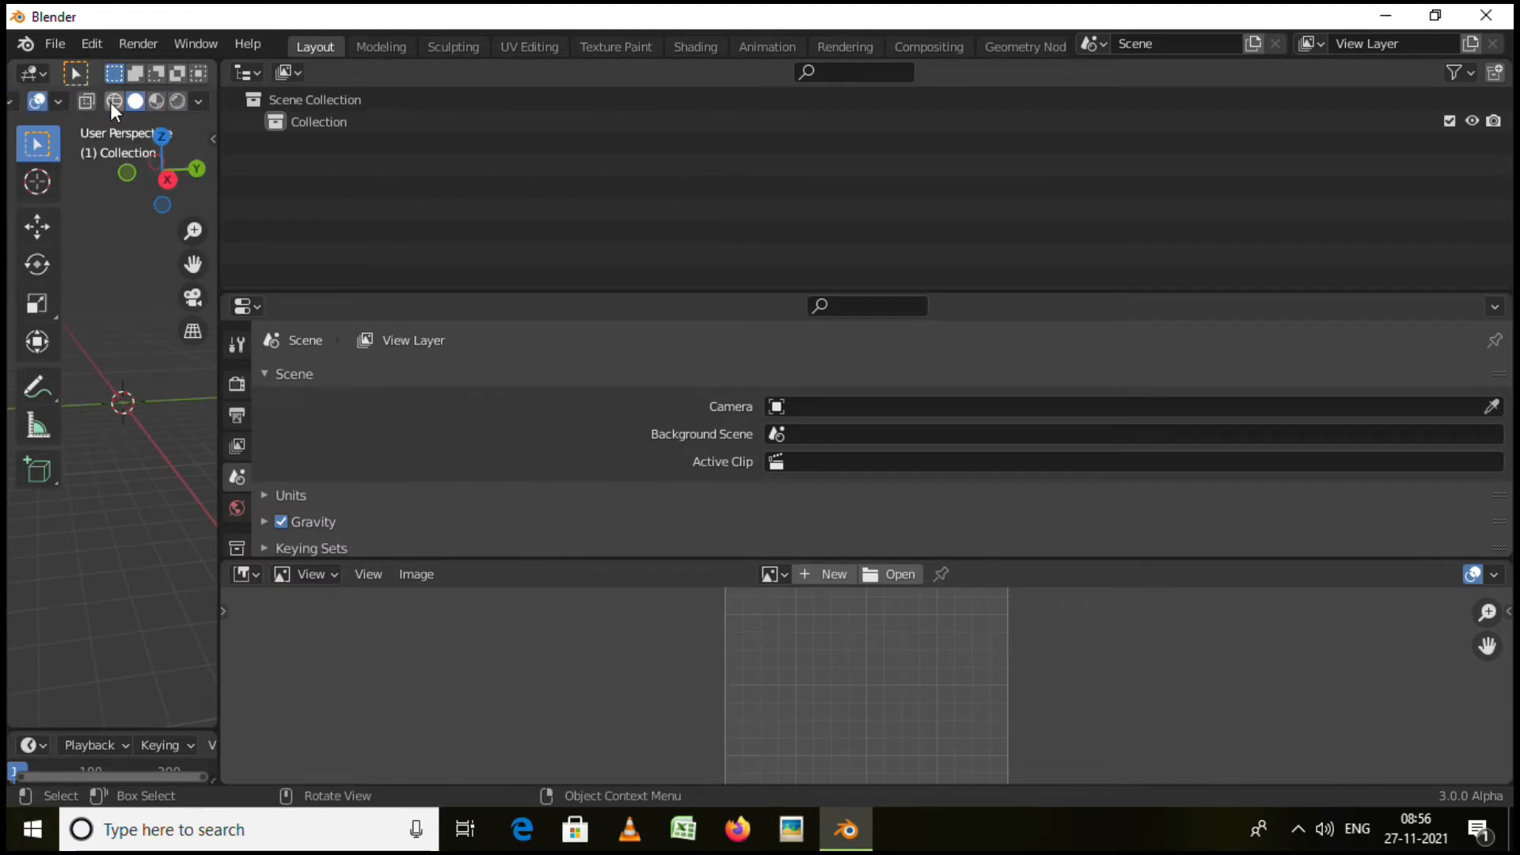
{"action": "left_click_drag", "start_coordinate": [220, 221], "coordinate": [1182, 252]}
Open the shelf and counter photo 20130828_131158-500x500.jpg from the Desktop in the Image Editor.
{"action": "scroll", "coordinate": [1481, 575], "scroll_direction": "down", "scroll_amount": 3}
{"action": "left_click", "coordinate": [1419, 573]}
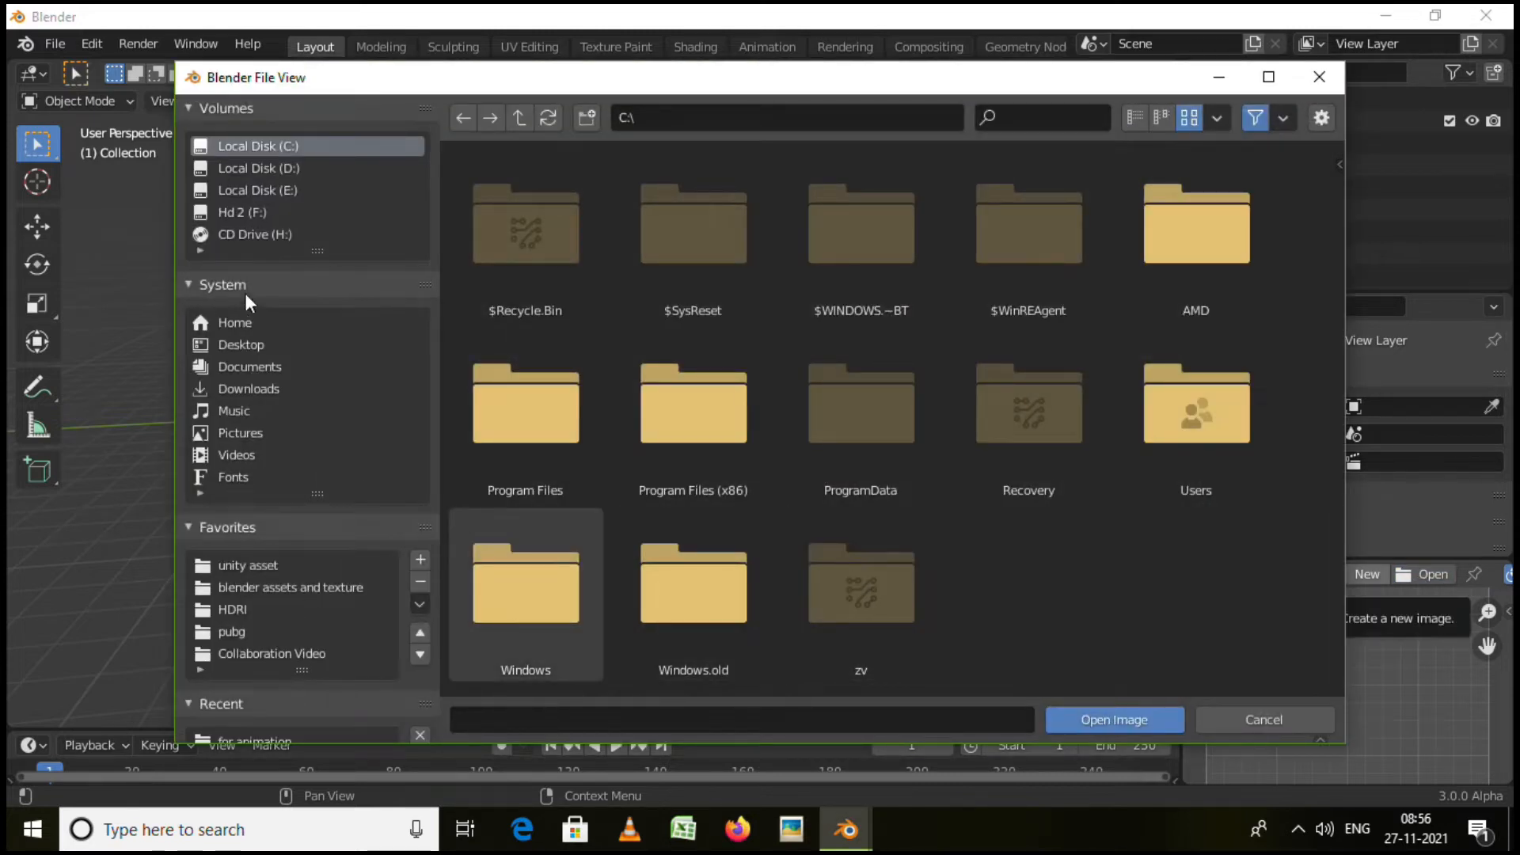
{"action": "left_click", "coordinate": [238, 344]}
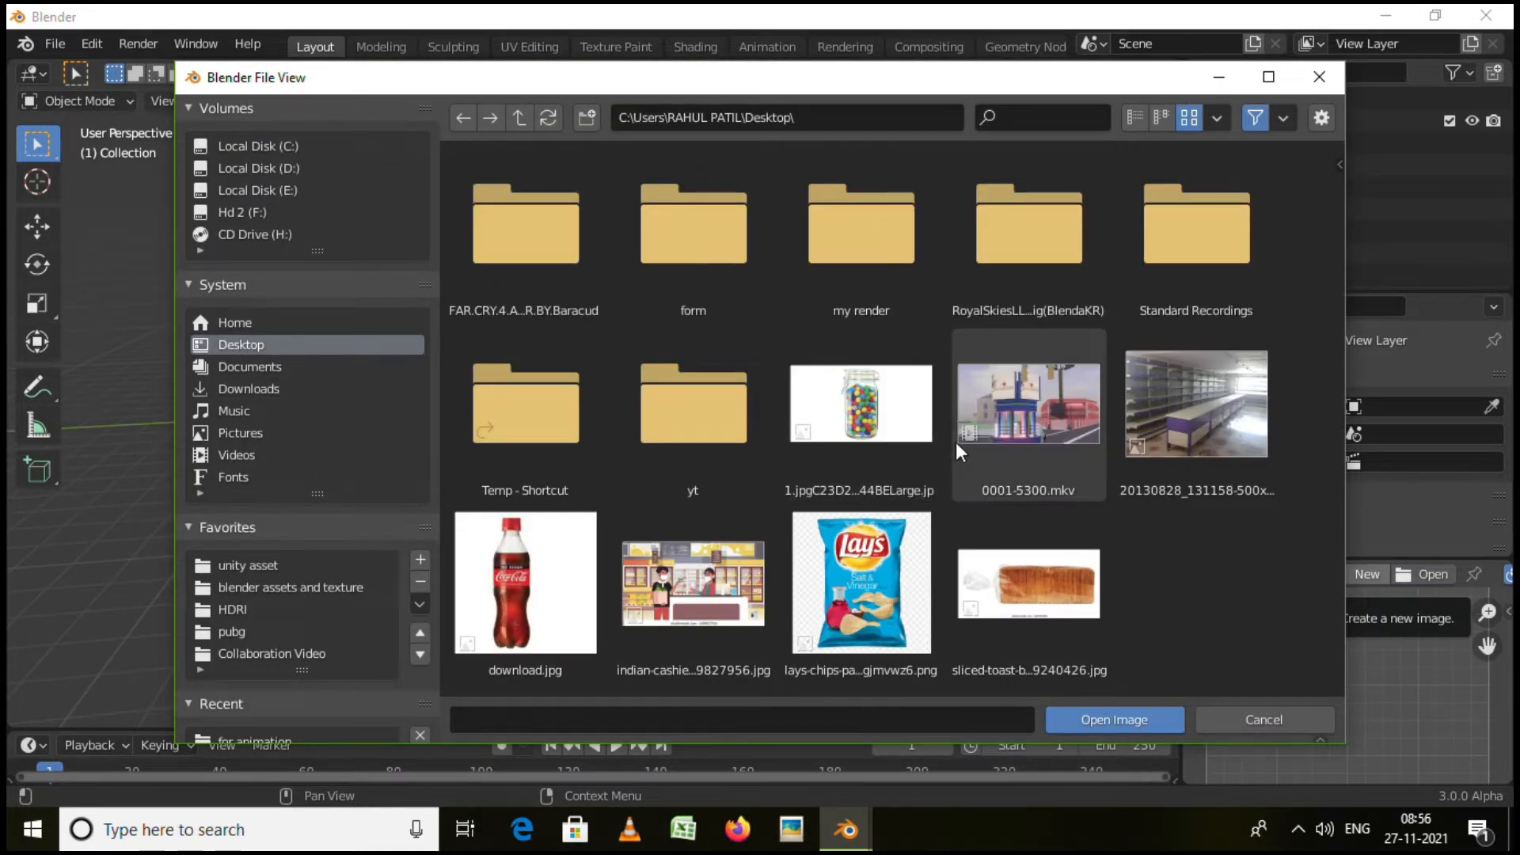
{"action": "left_click", "coordinate": [1190, 383]}
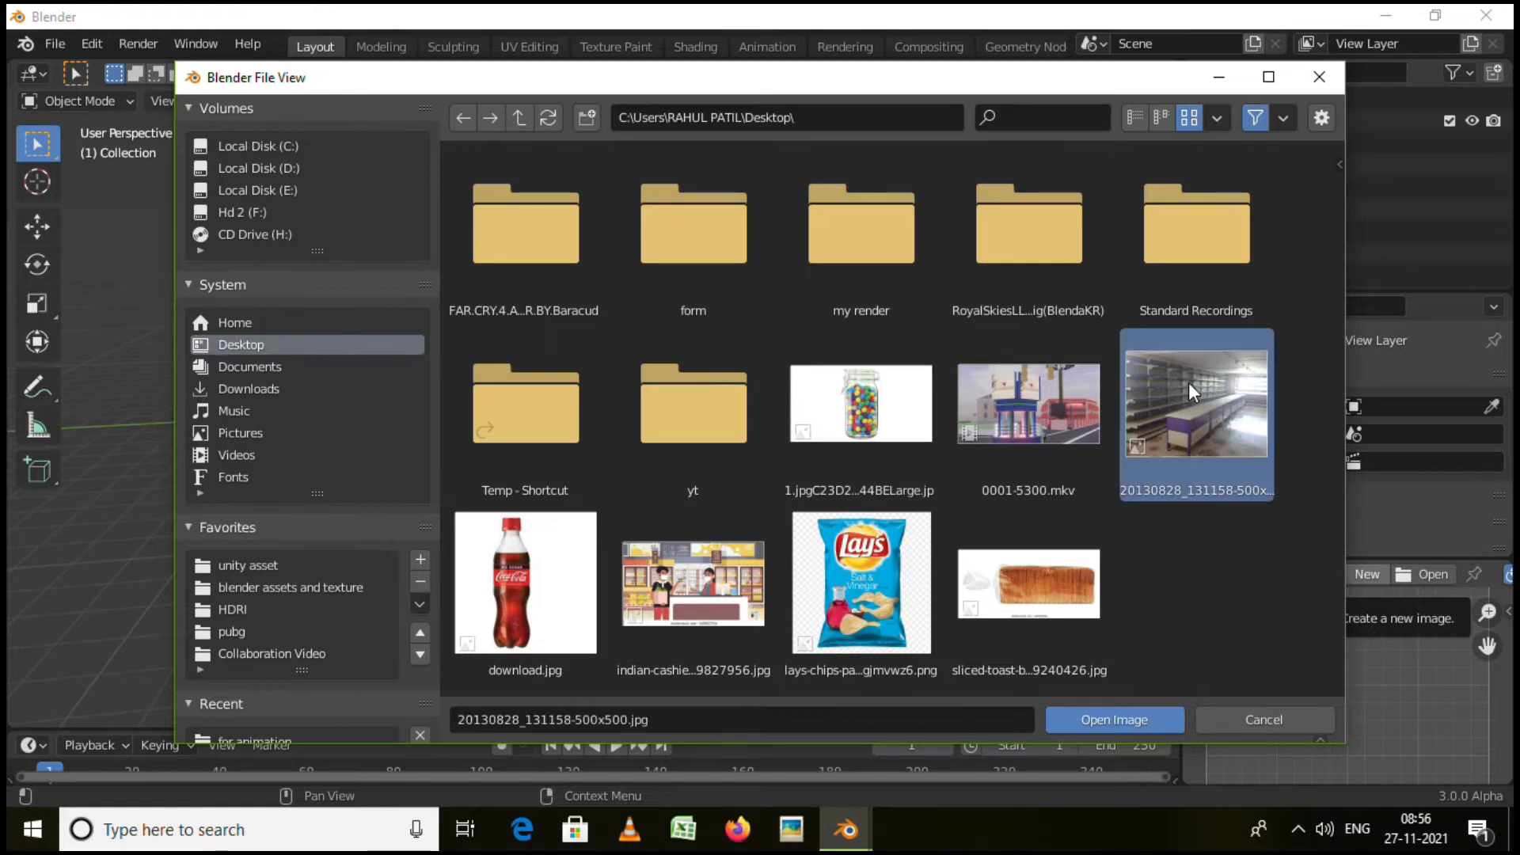
{"action": "left_click", "coordinate": [1099, 719]}
Examine the wall shelves and the counter in the reference photo up close, and reframe the empty 3D viewport around the origin.
{"action": "scroll", "coordinate": [1381, 690], "scroll_direction": "up", "scroll_amount": 1}
{"action": "scroll", "coordinate": [1380, 691], "scroll_direction": "down", "scroll_amount": 3}
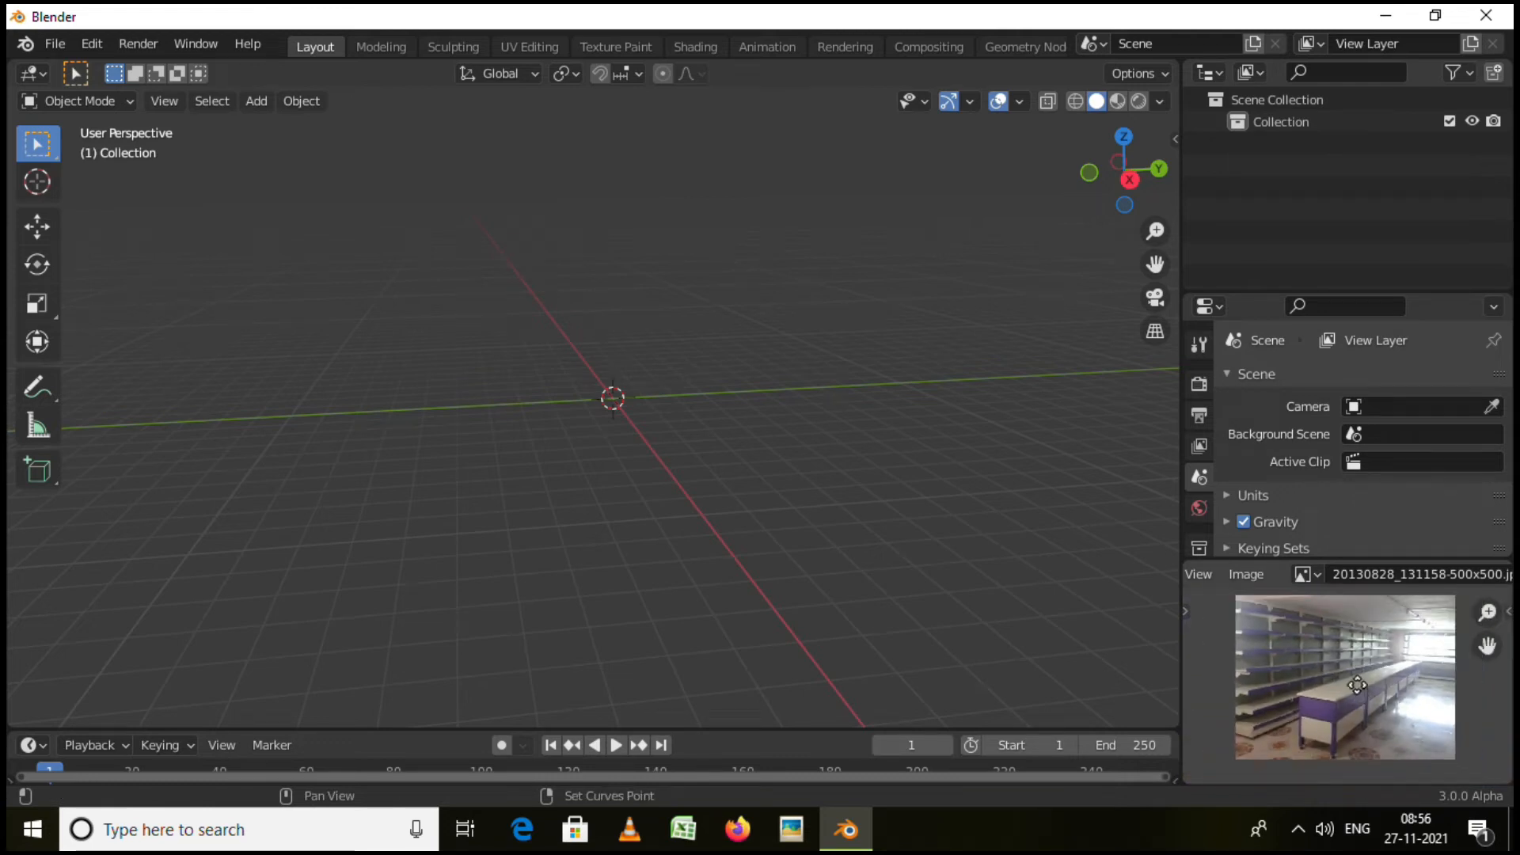
{"action": "scroll", "coordinate": [1258, 710], "scroll_direction": "up", "scroll_amount": 1}
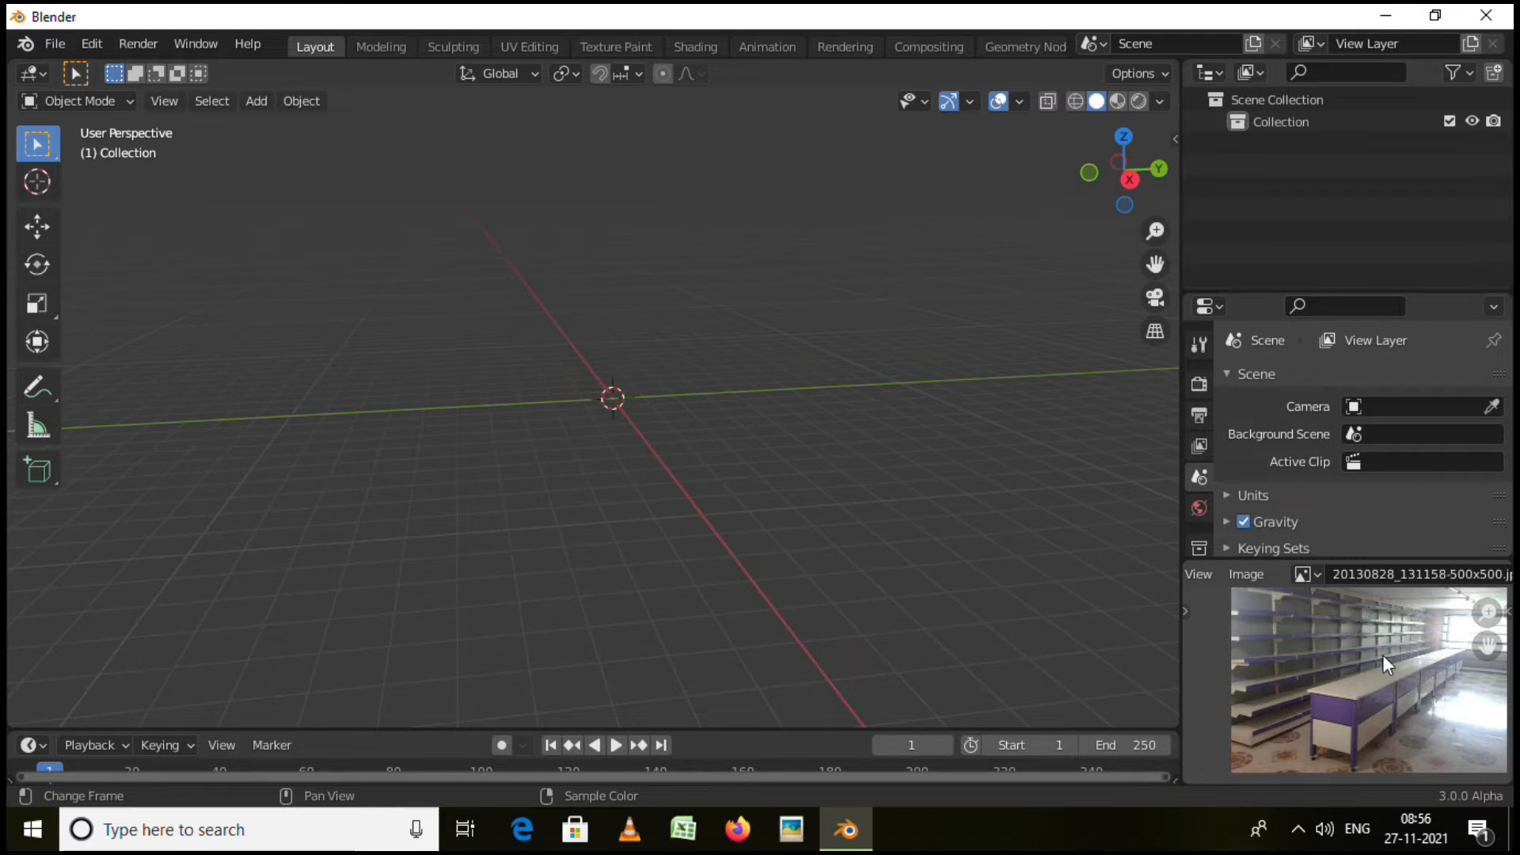
{"action": "scroll", "coordinate": [1272, 659], "scroll_direction": "down", "scroll_amount": 1}
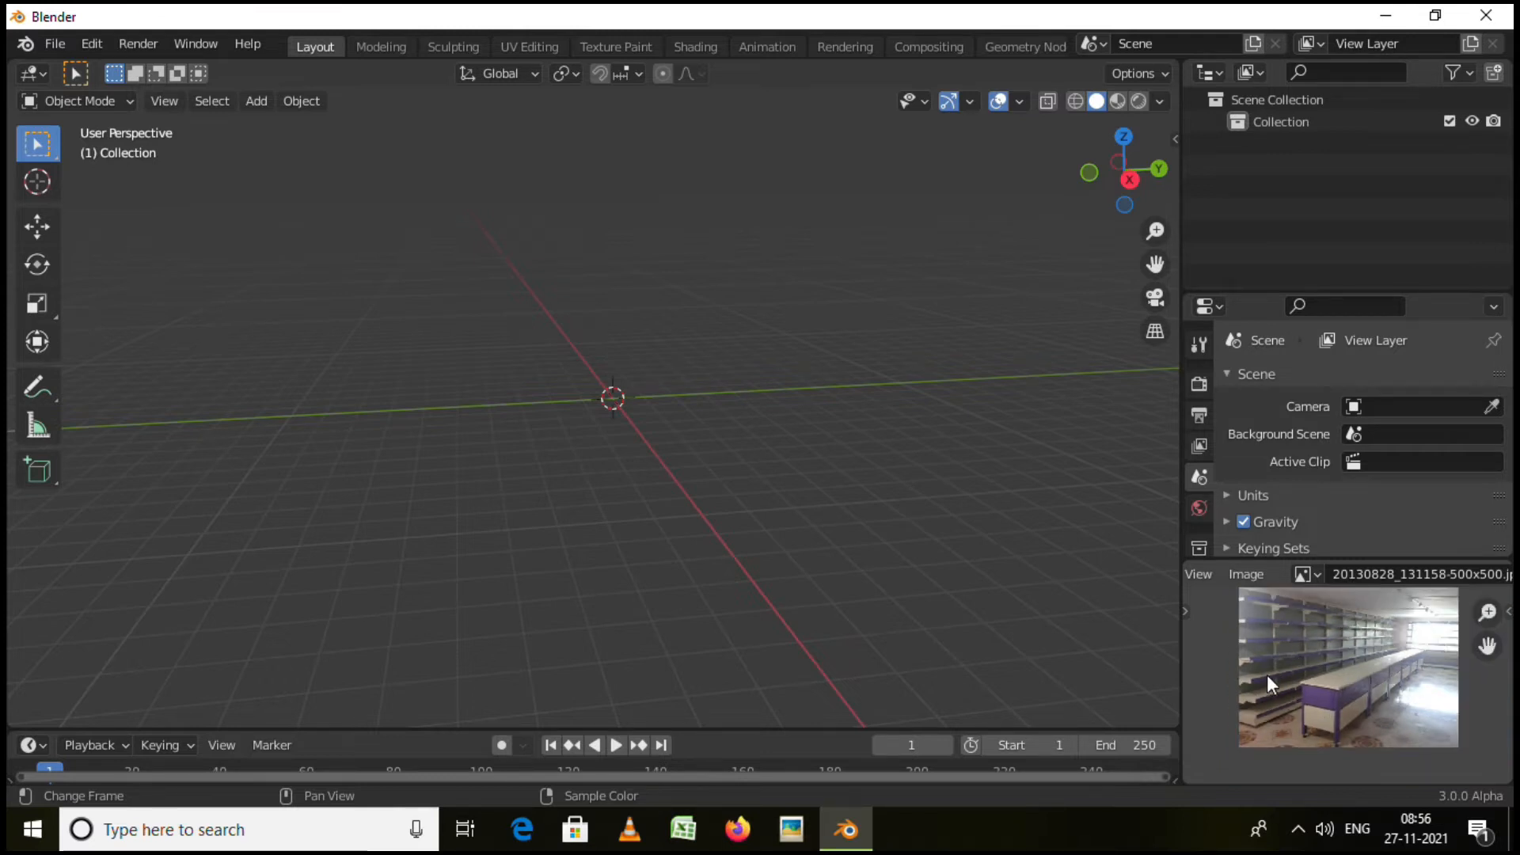
{"action": "scroll", "coordinate": [1272, 695], "scroll_direction": "up", "scroll_amount": 3}
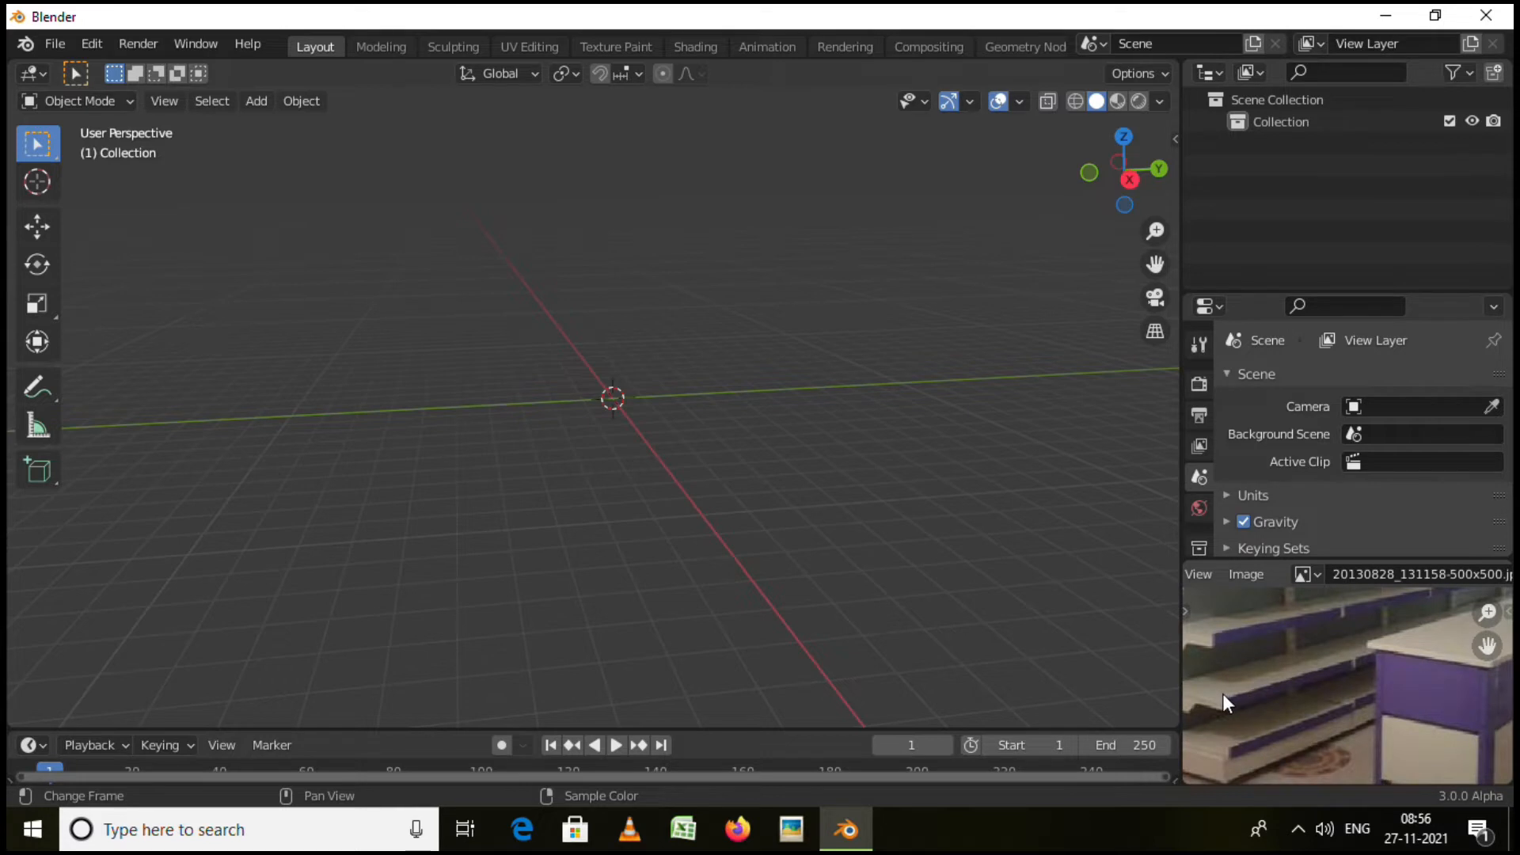
{"action": "middle_click_drag", "start_coordinate": [1227, 696], "coordinate": [1289, 698]}
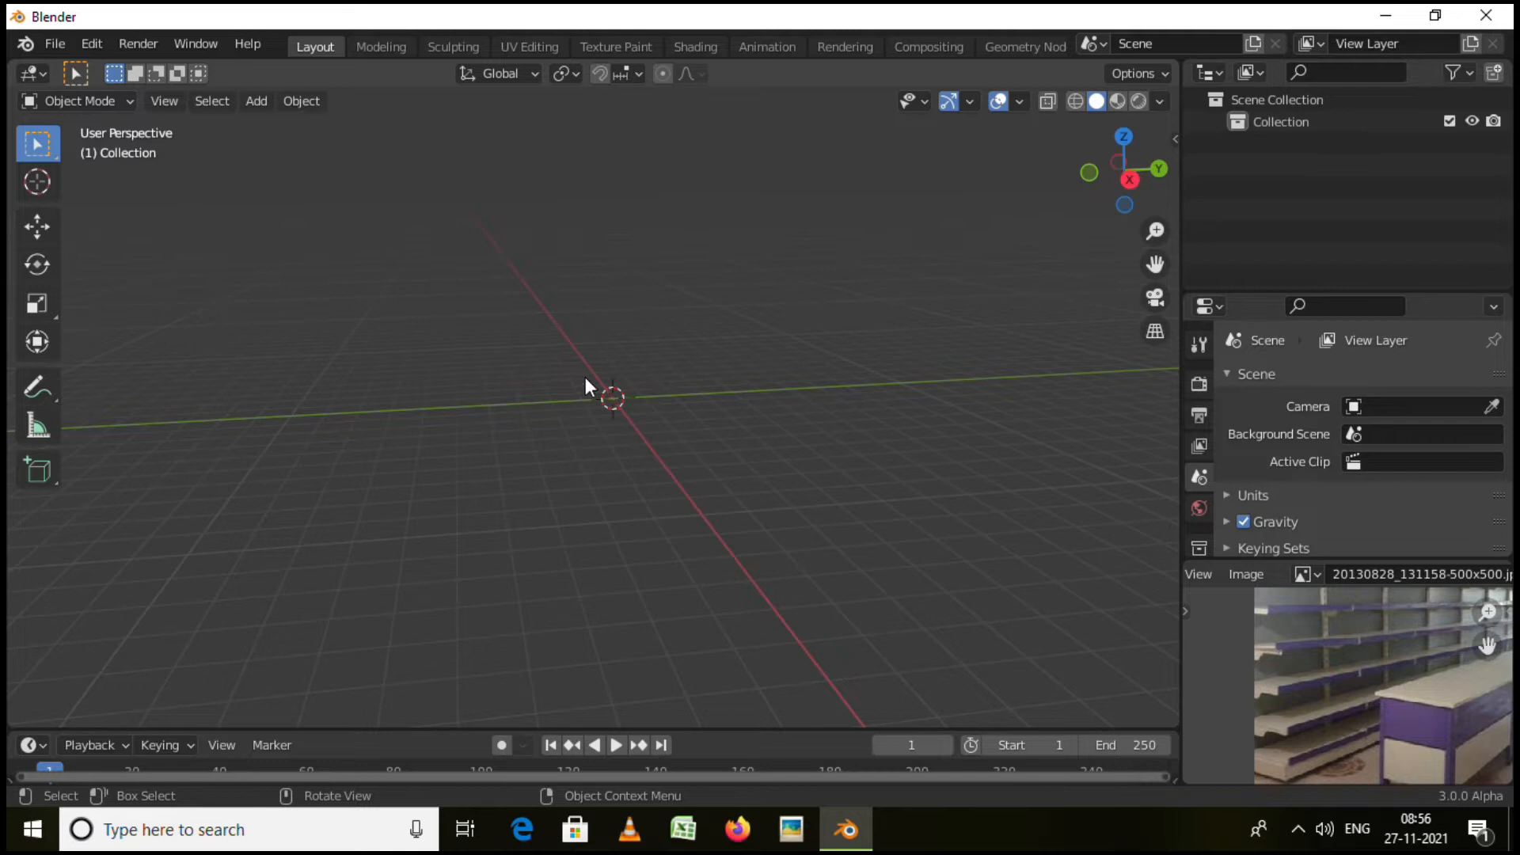
{"action": "scroll", "coordinate": [607, 401], "scroll_direction": "up", "scroll_amount": 3}
{"action": "middle_click_drag", "start_coordinate": [564, 395], "coordinate": [466, 442], "text": "shift"}
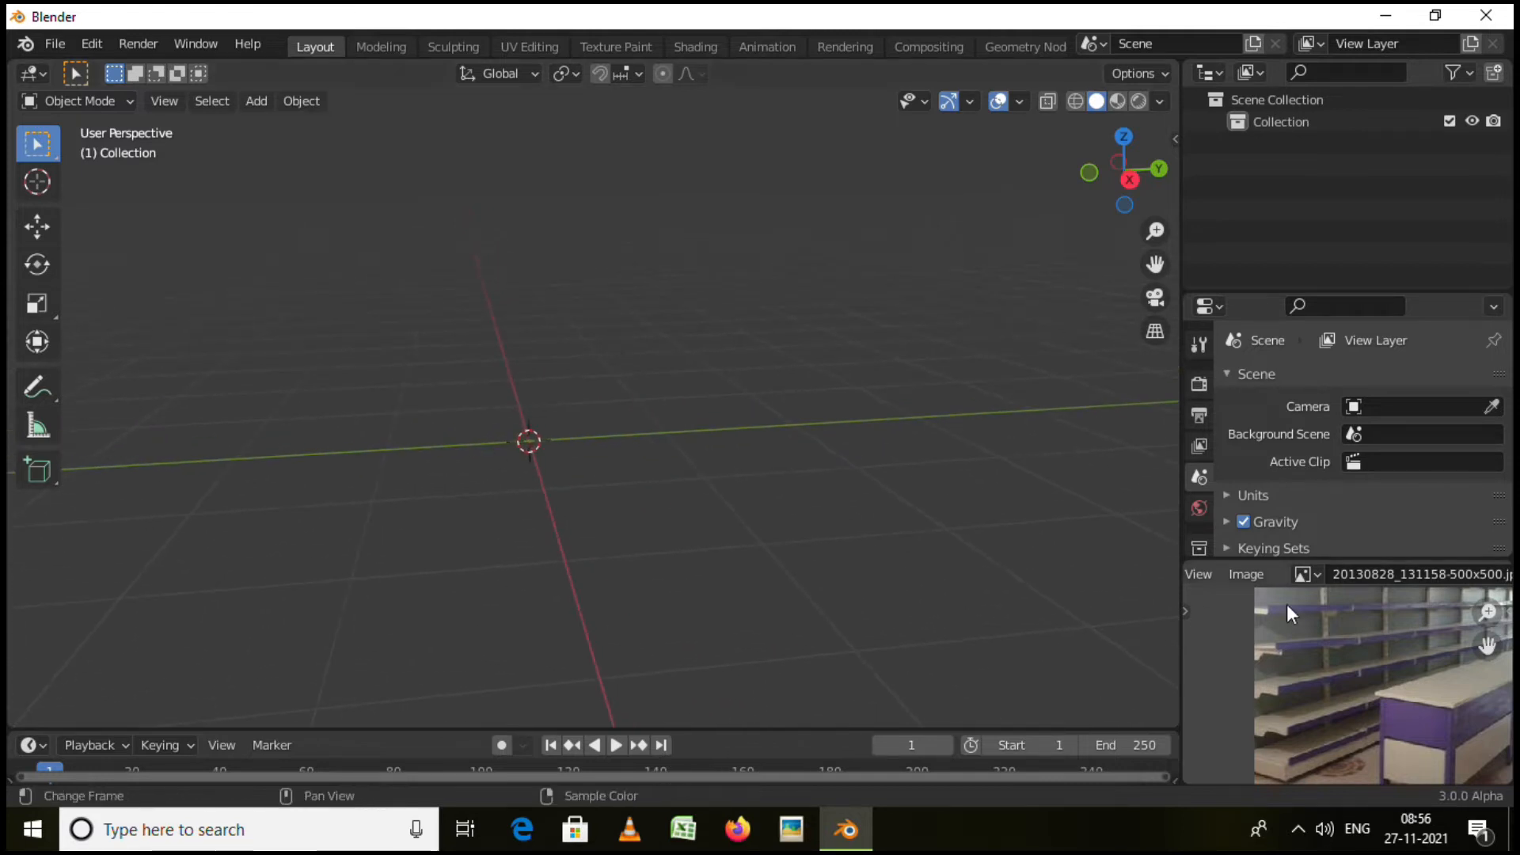
{"action": "scroll", "coordinate": [1327, 681], "scroll_direction": "down", "scroll_amount": 3}
{"action": "scroll", "coordinate": [1327, 681], "scroll_direction": "down", "scroll_amount": 2}
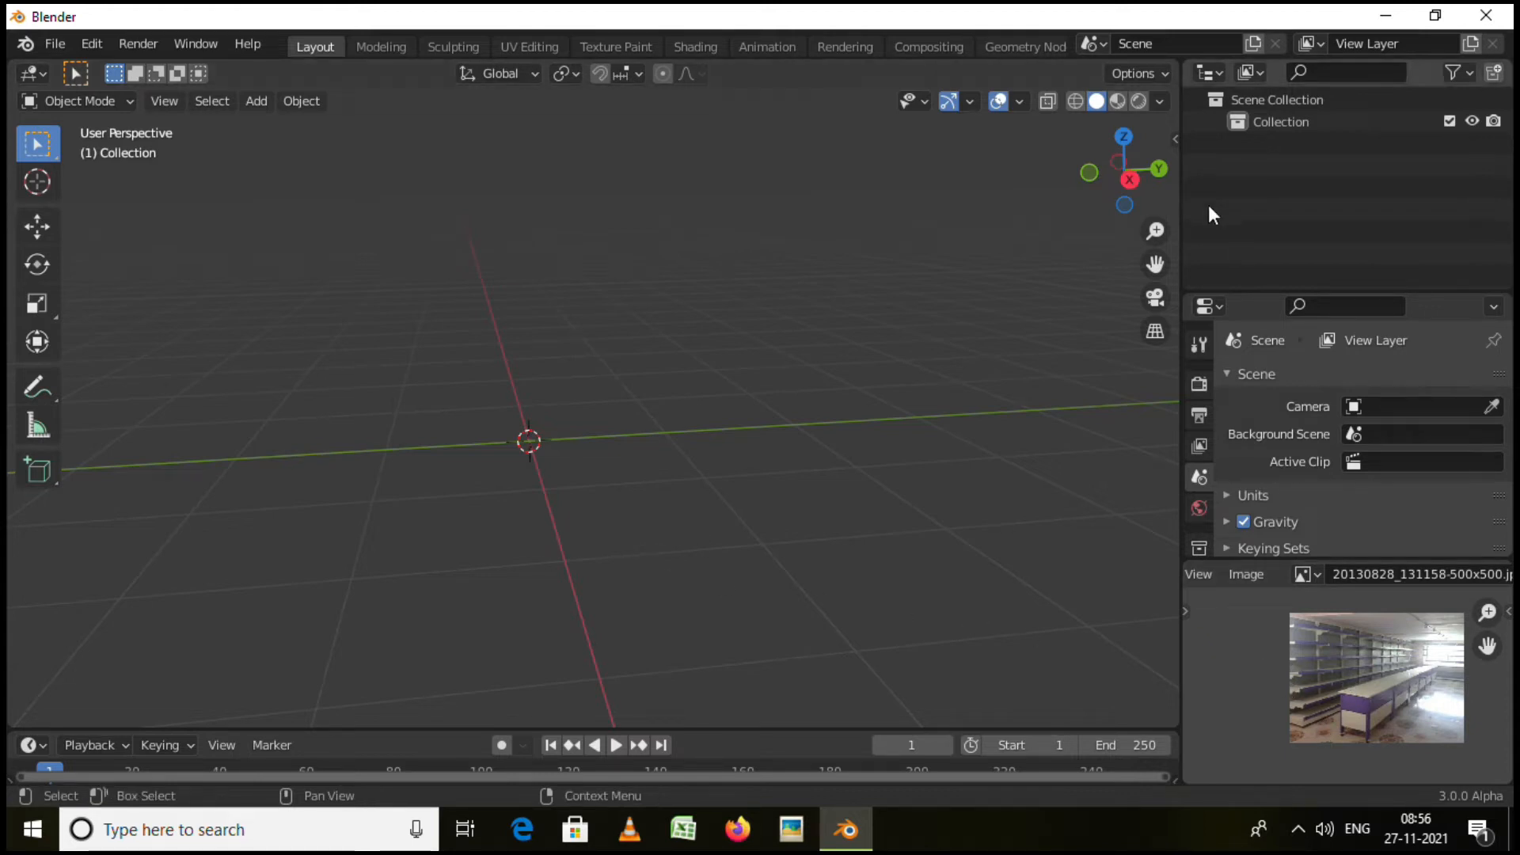
Show the viewport sidebar, start an add-on installation from the Preferences and browse to F:\addons_for_blender_28x.
{"action": "left_click", "coordinate": [1175, 139]}
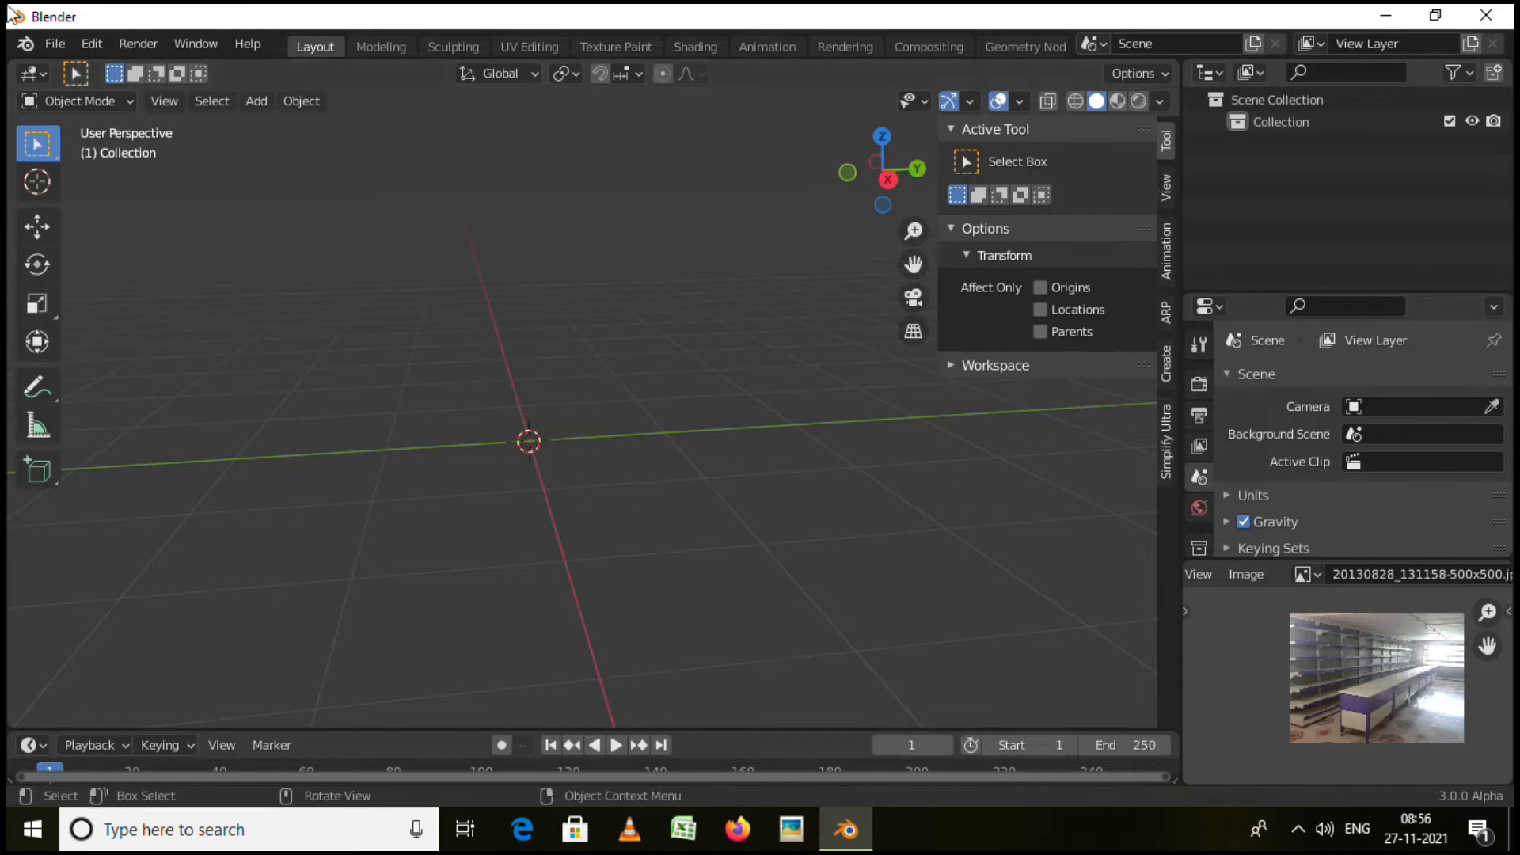
{"action": "left_click", "coordinate": [93, 46]}
{"action": "left_click", "coordinate": [144, 372]}
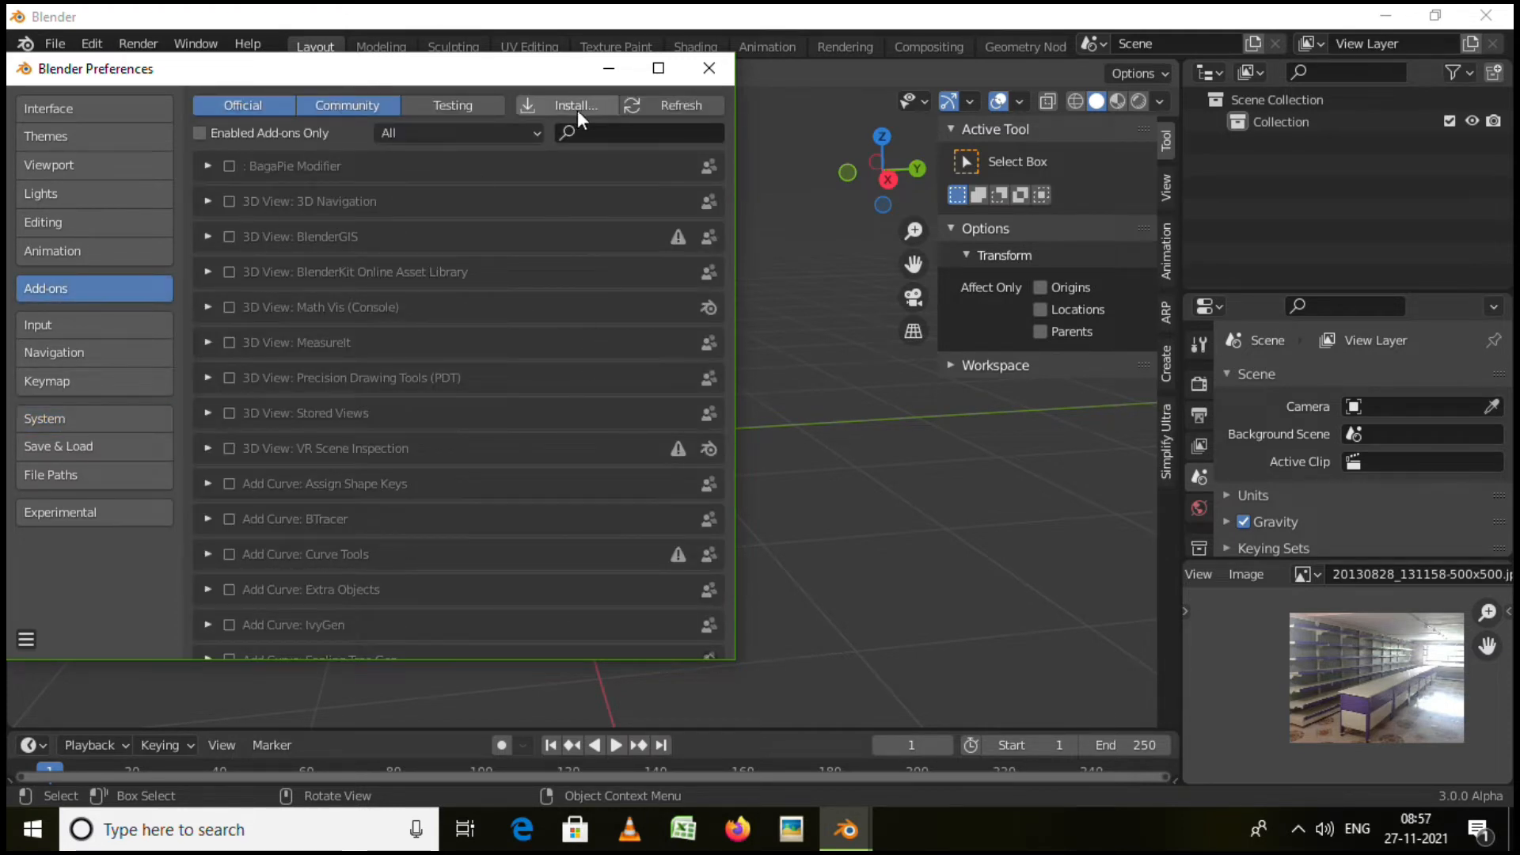
{"action": "left_click", "coordinate": [578, 111]}
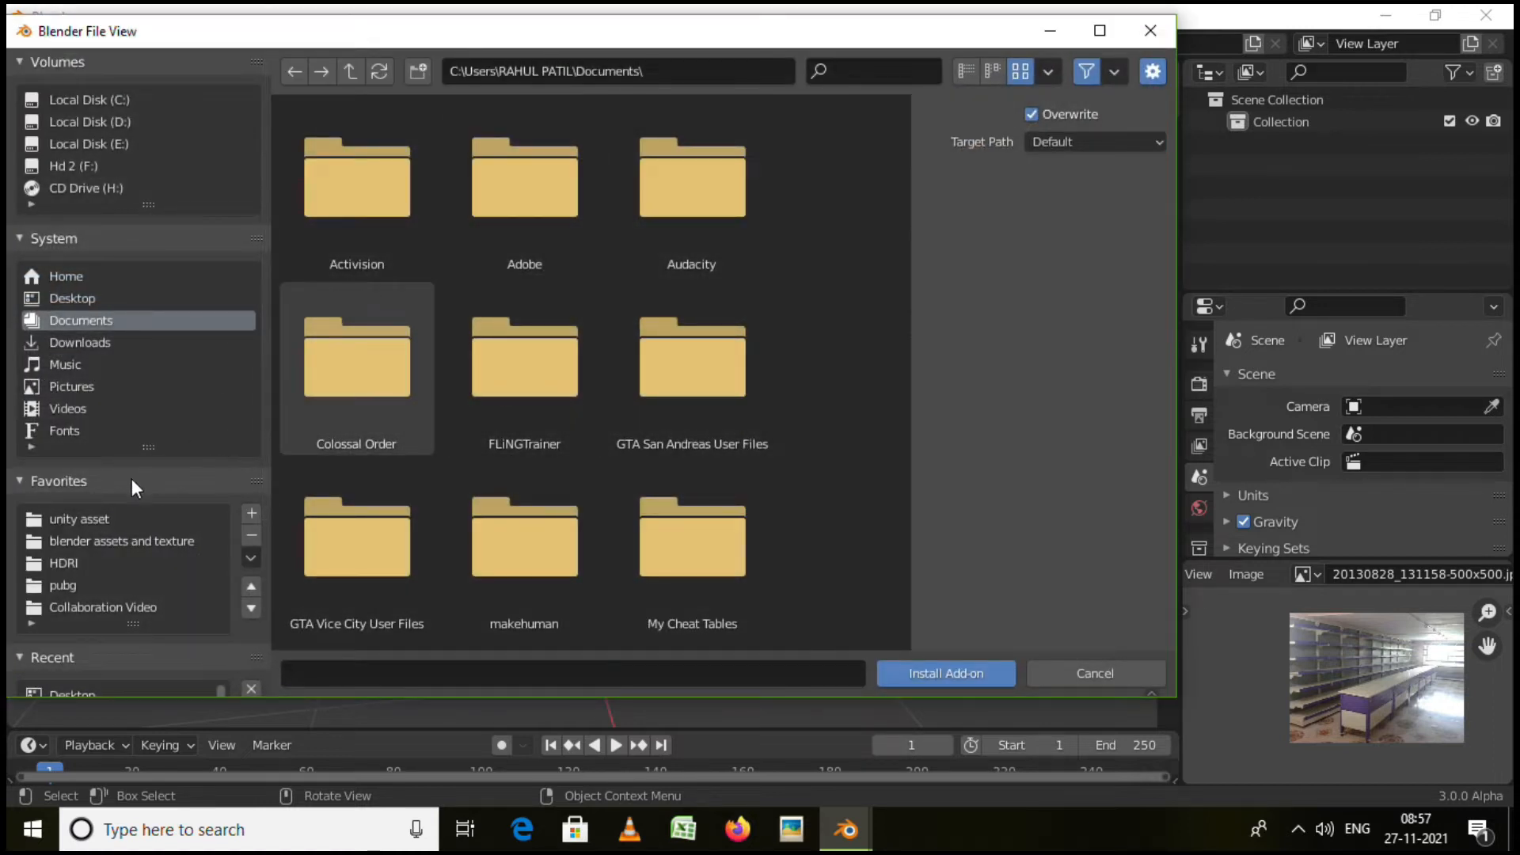
{"action": "scroll", "coordinate": [111, 558], "scroll_direction": "down", "scroll_amount": 3}
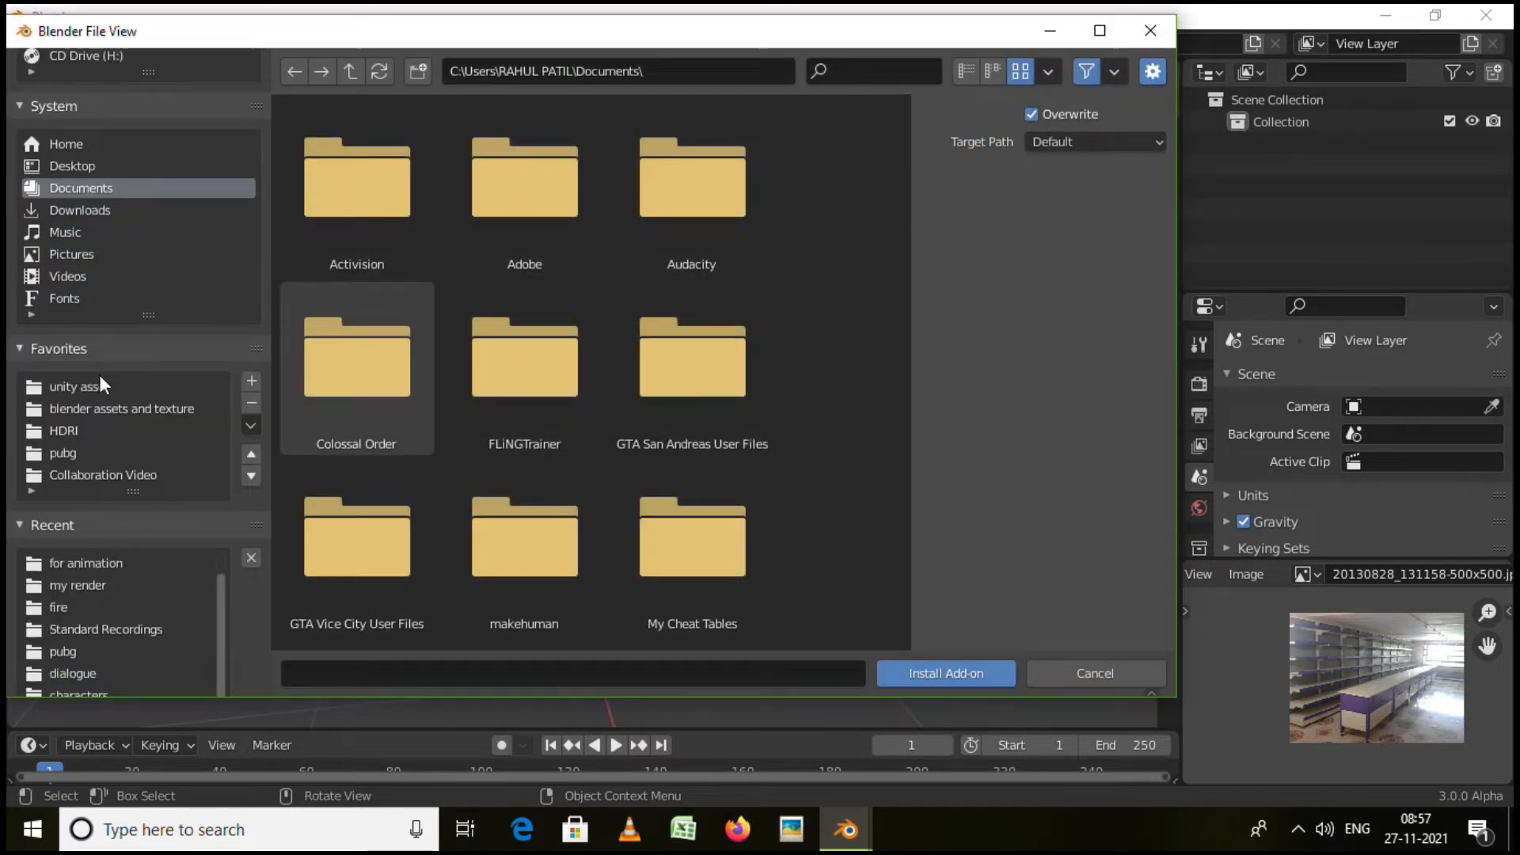
{"action": "scroll", "coordinate": [97, 332], "scroll_direction": "up", "scroll_amount": 3}
{"action": "left_click", "coordinate": [62, 163]}
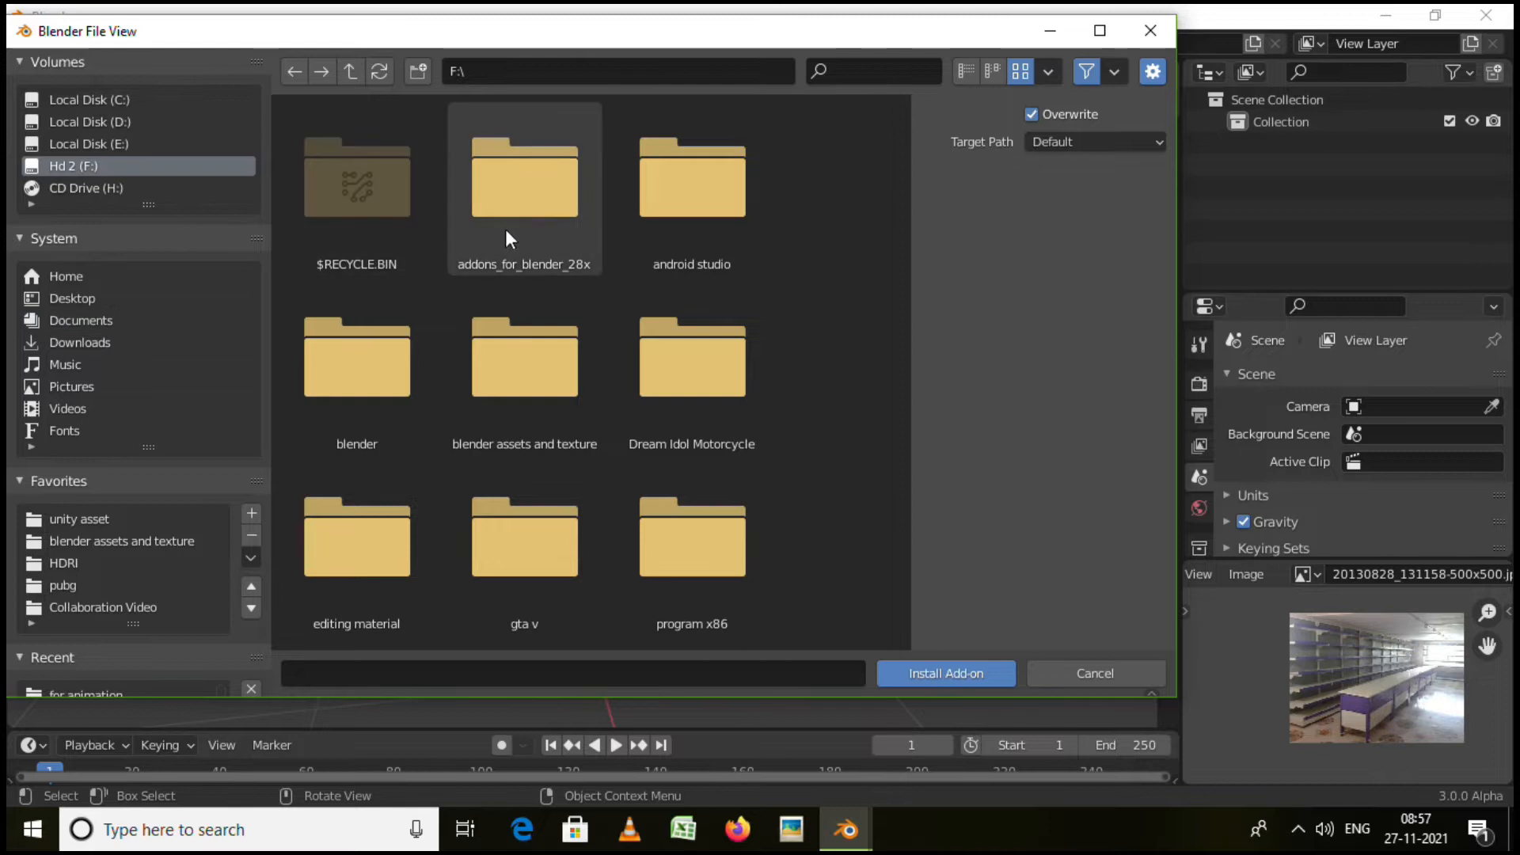
{"action": "double_click", "coordinate": [525, 193]}
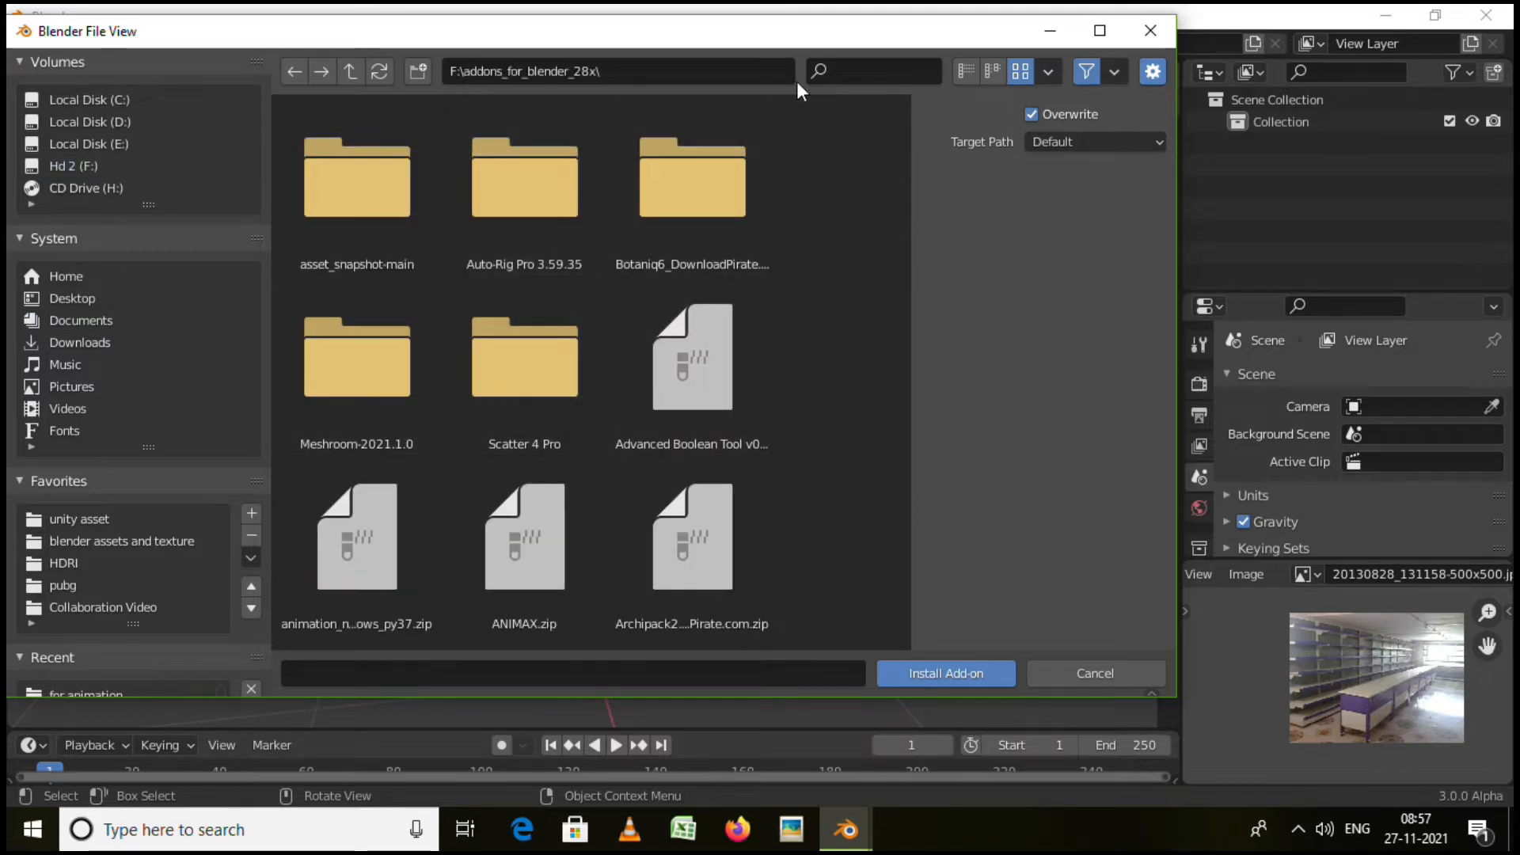
{"action": "left_click", "coordinate": [848, 70]}
{"action": "type", "text": "vr"}
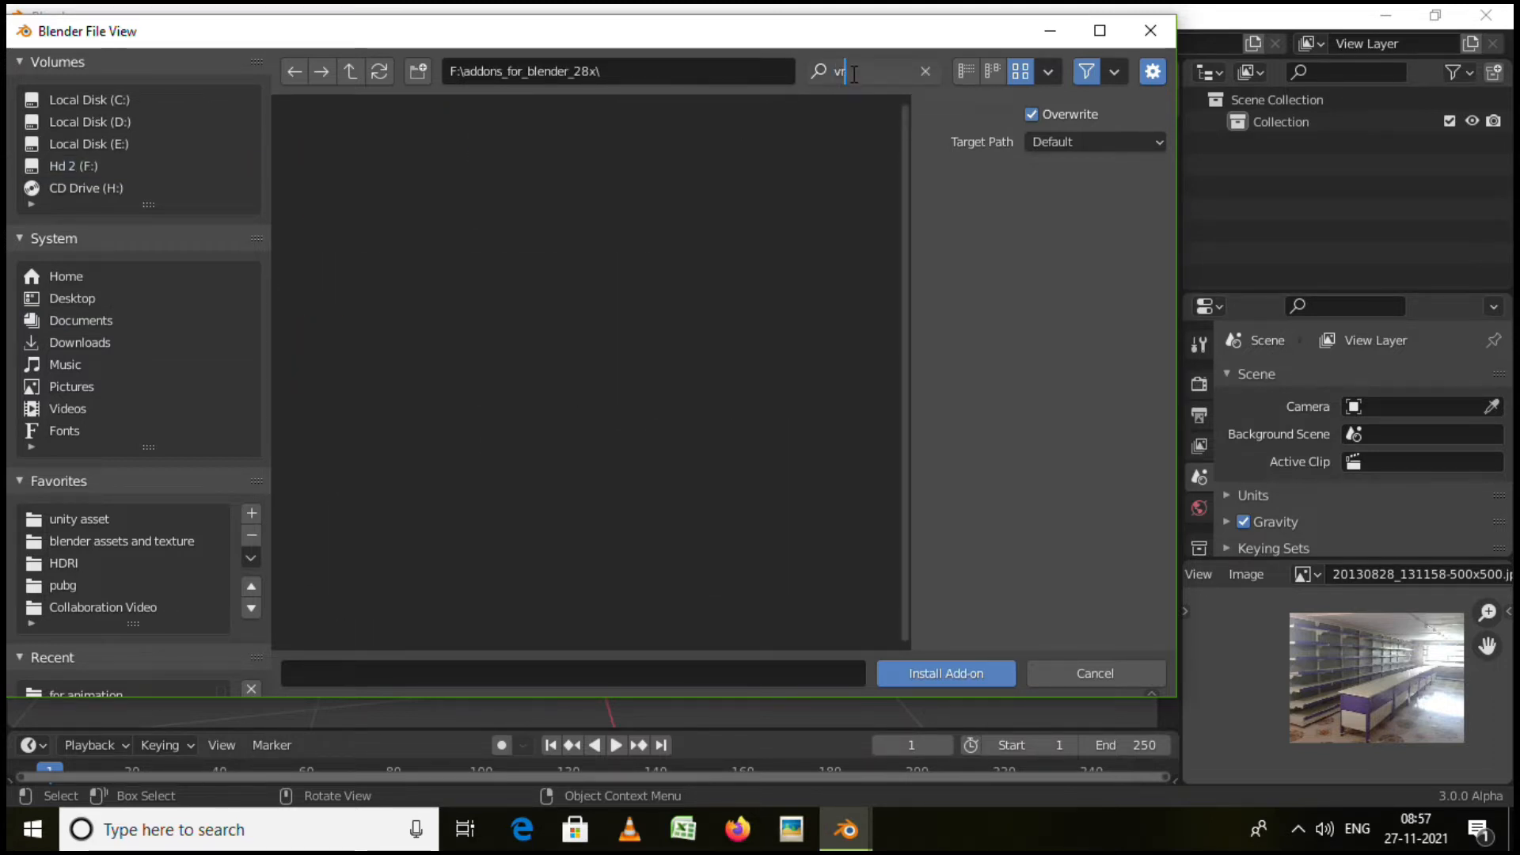
{"action": "key", "text": "BackSpace"}
{"action": "key", "text": "BackSpace"}
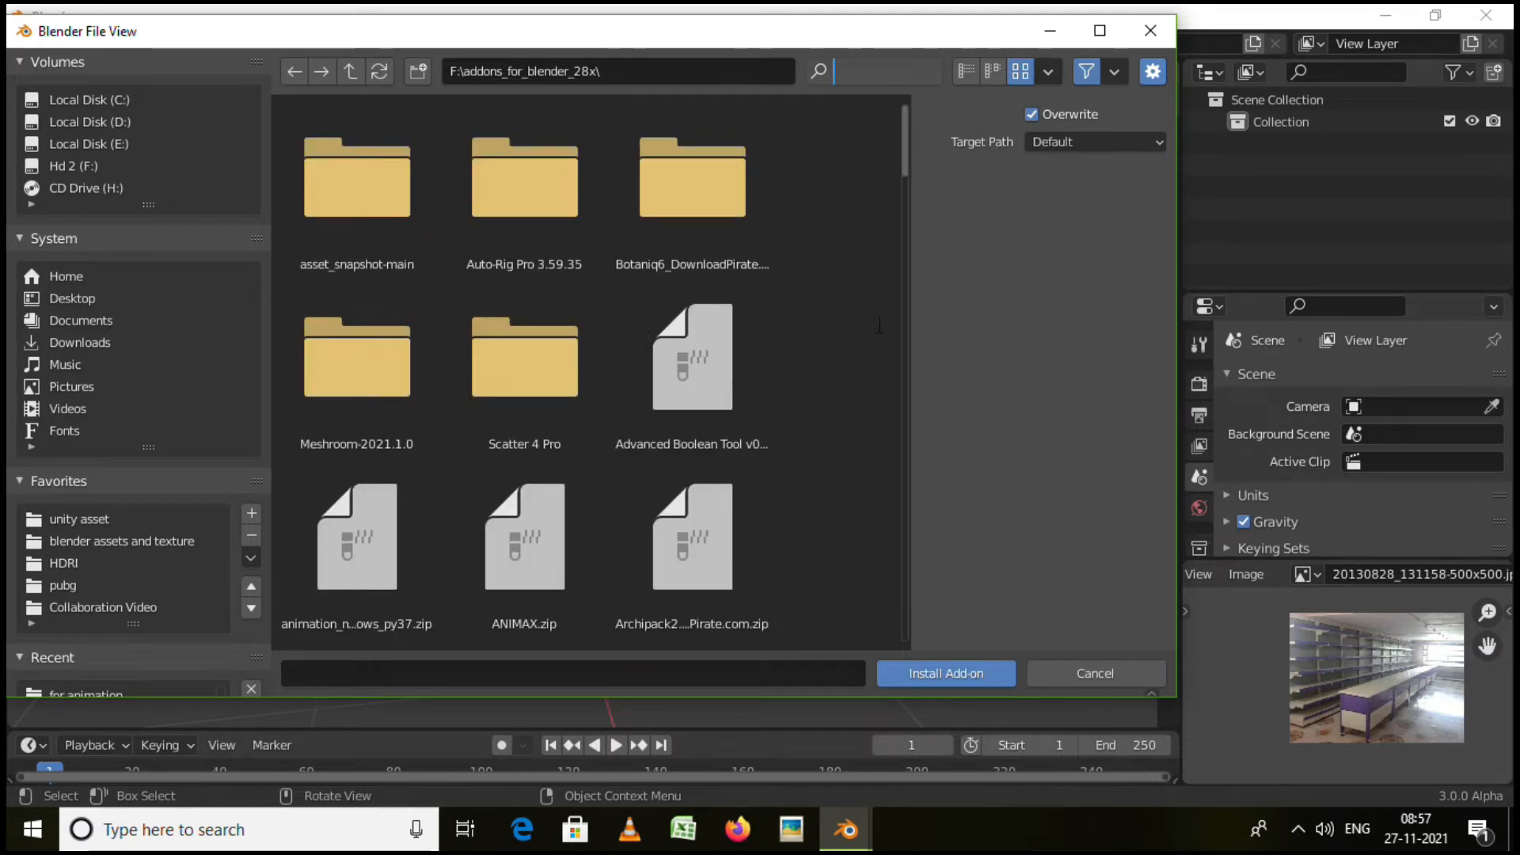
Install the add-on shortcut_VUr-master.zip, enable Object: Shortcut VUr and close the Preferences.
{"action": "left_click_drag", "start_coordinate": [905, 149], "coordinate": [894, 635]}
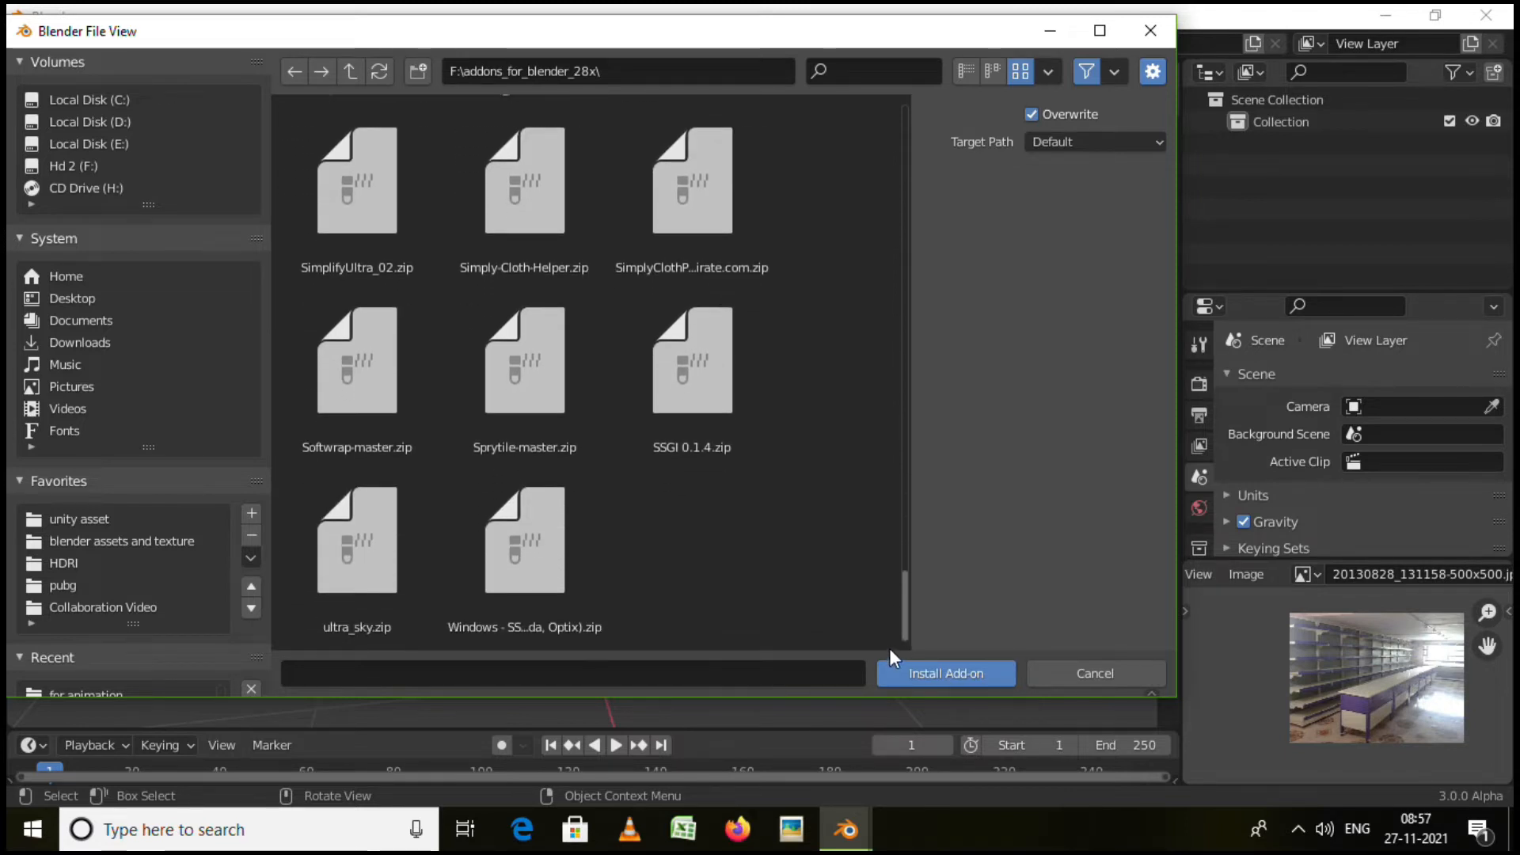
{"action": "scroll", "coordinate": [890, 650], "scroll_direction": "up", "scroll_amount": 1}
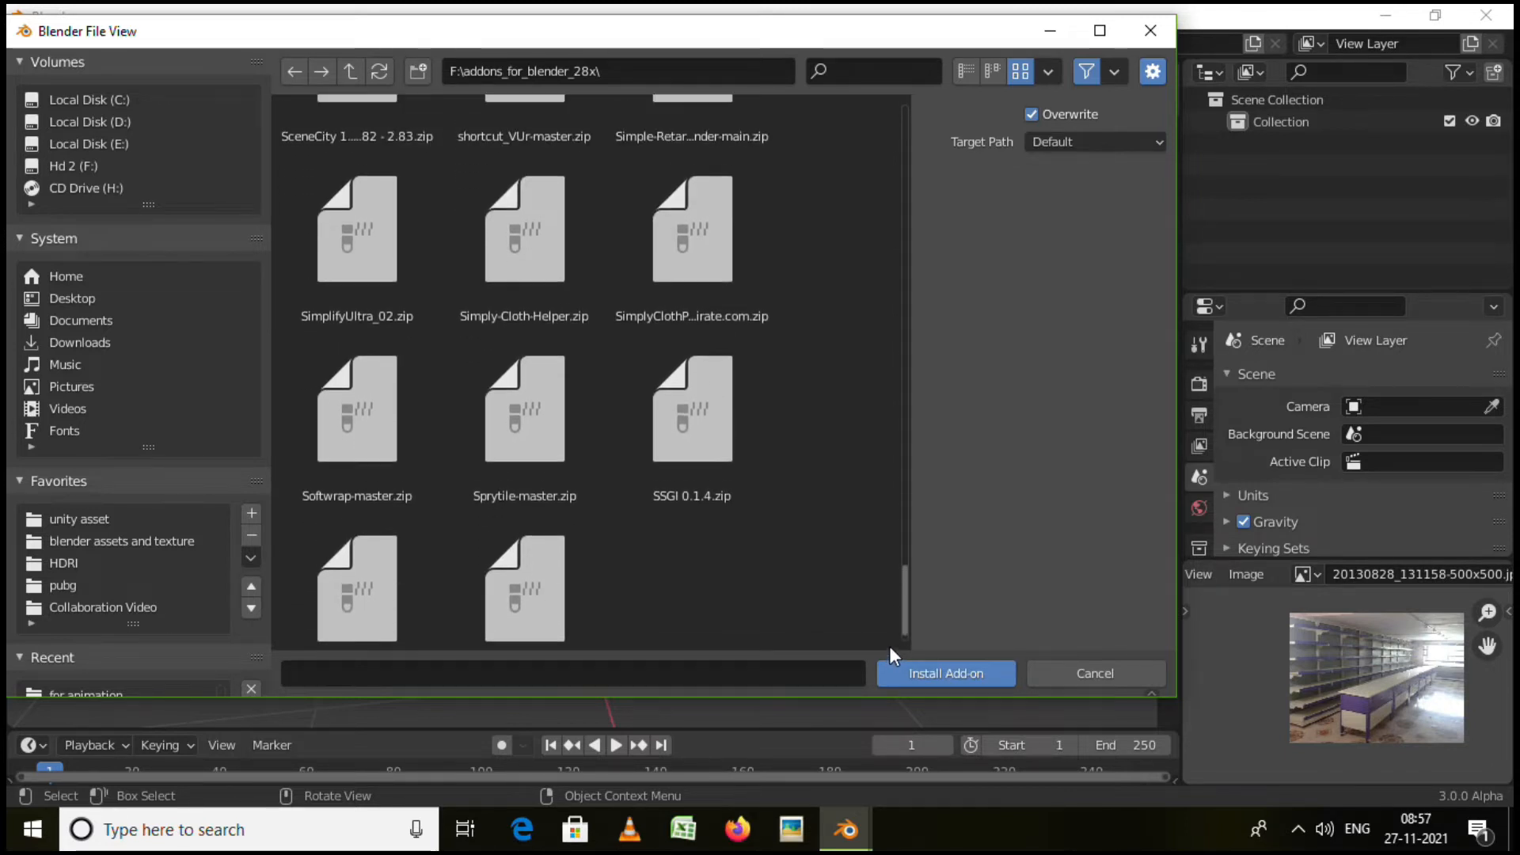
{"action": "scroll", "coordinate": [439, 406], "scroll_direction": "up", "scroll_amount": 1}
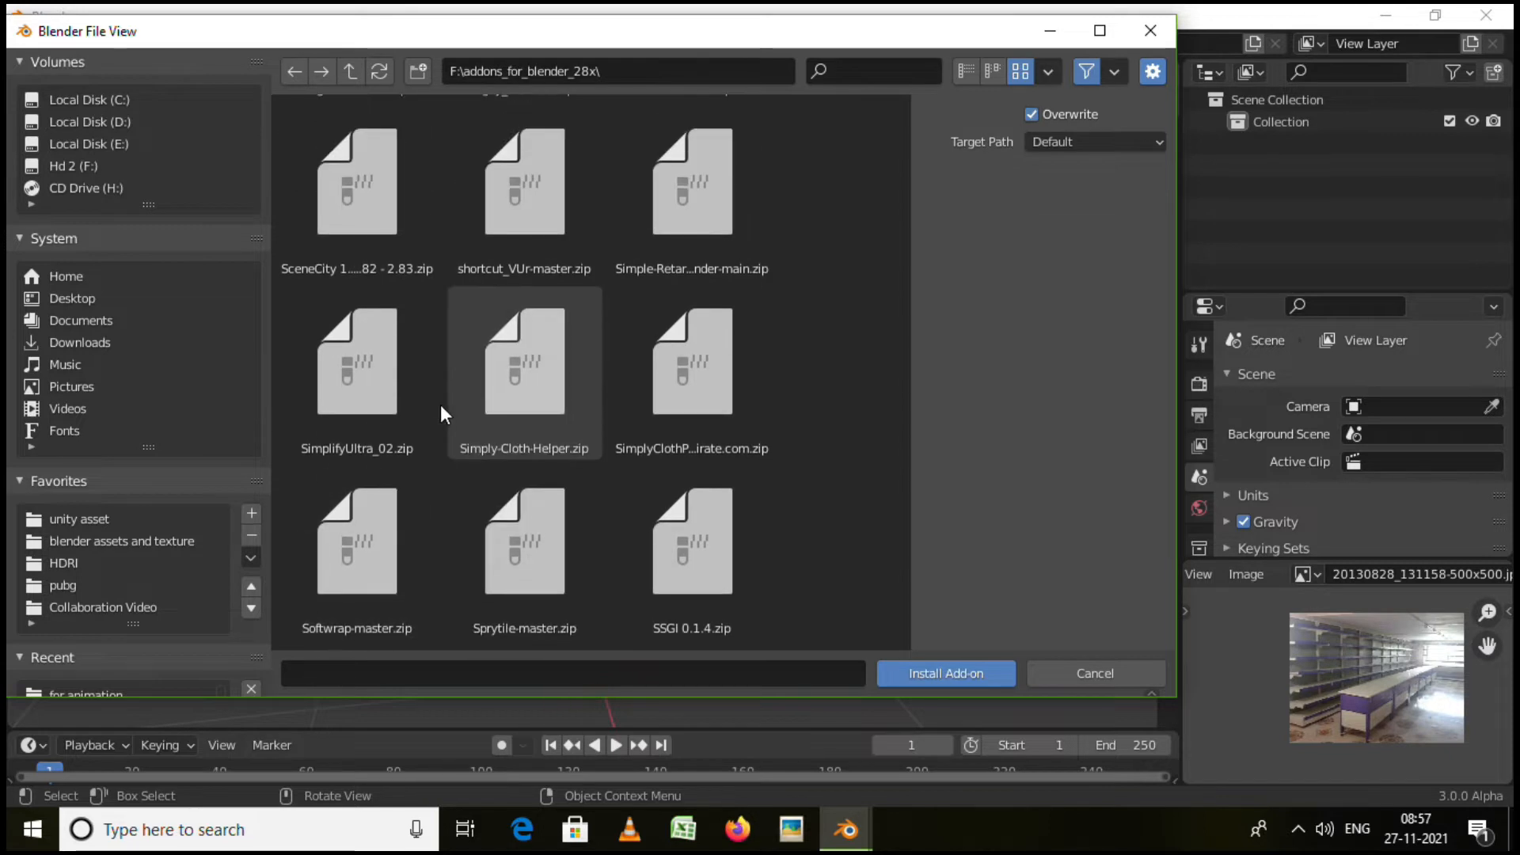
{"action": "left_click", "coordinate": [501, 209]}
{"action": "left_click", "coordinate": [947, 676]}
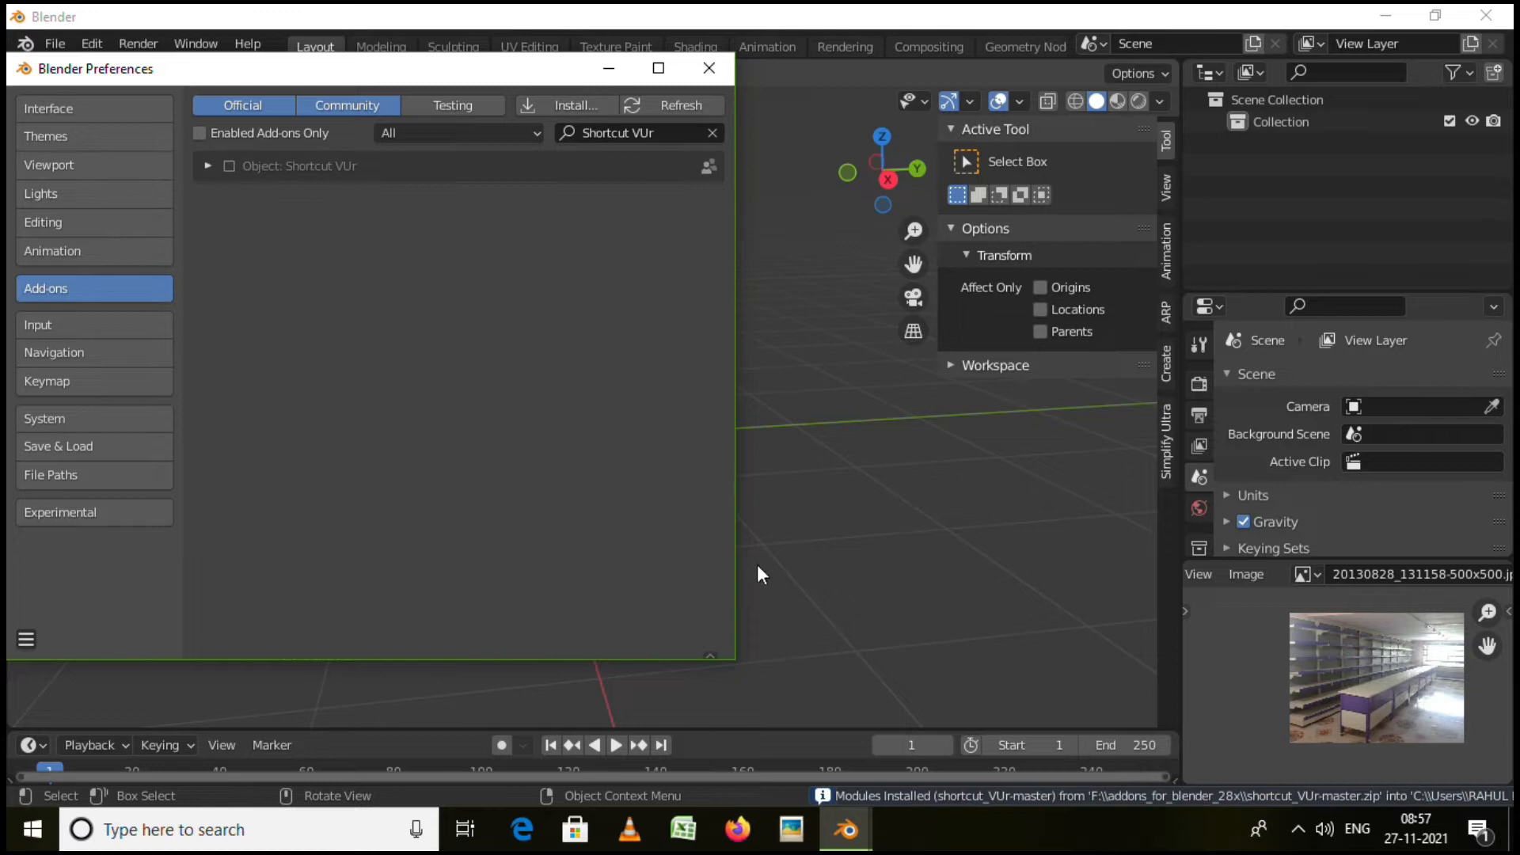
{"action": "left_click", "coordinate": [235, 168]}
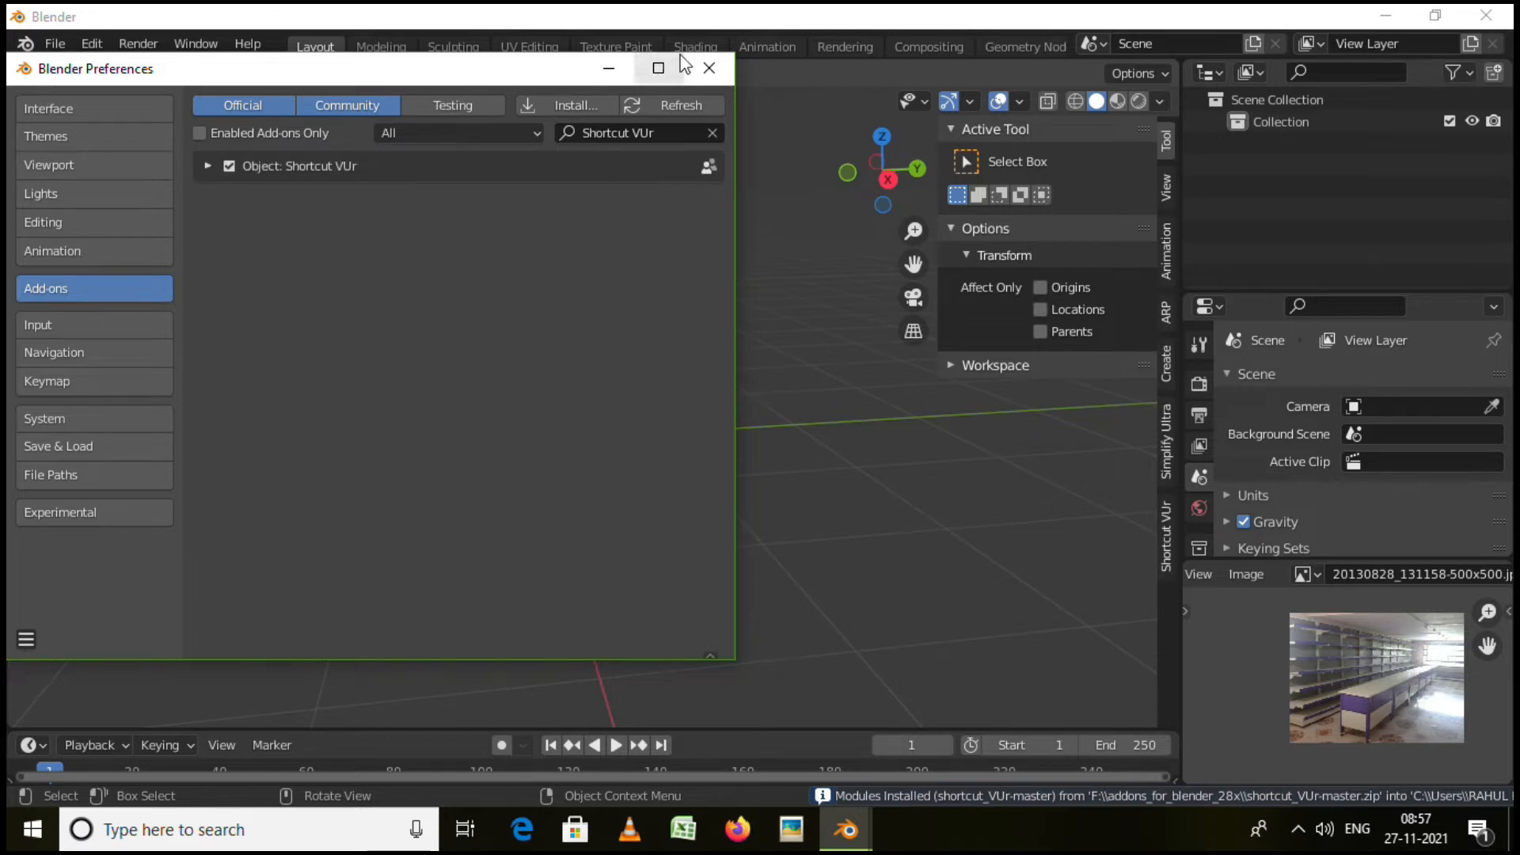
{"action": "left_click", "coordinate": [709, 68]}
Start the Shortcut VUr key display for the 3D viewport and hide the sidebar.
{"action": "right_click", "coordinate": [356, 392]}
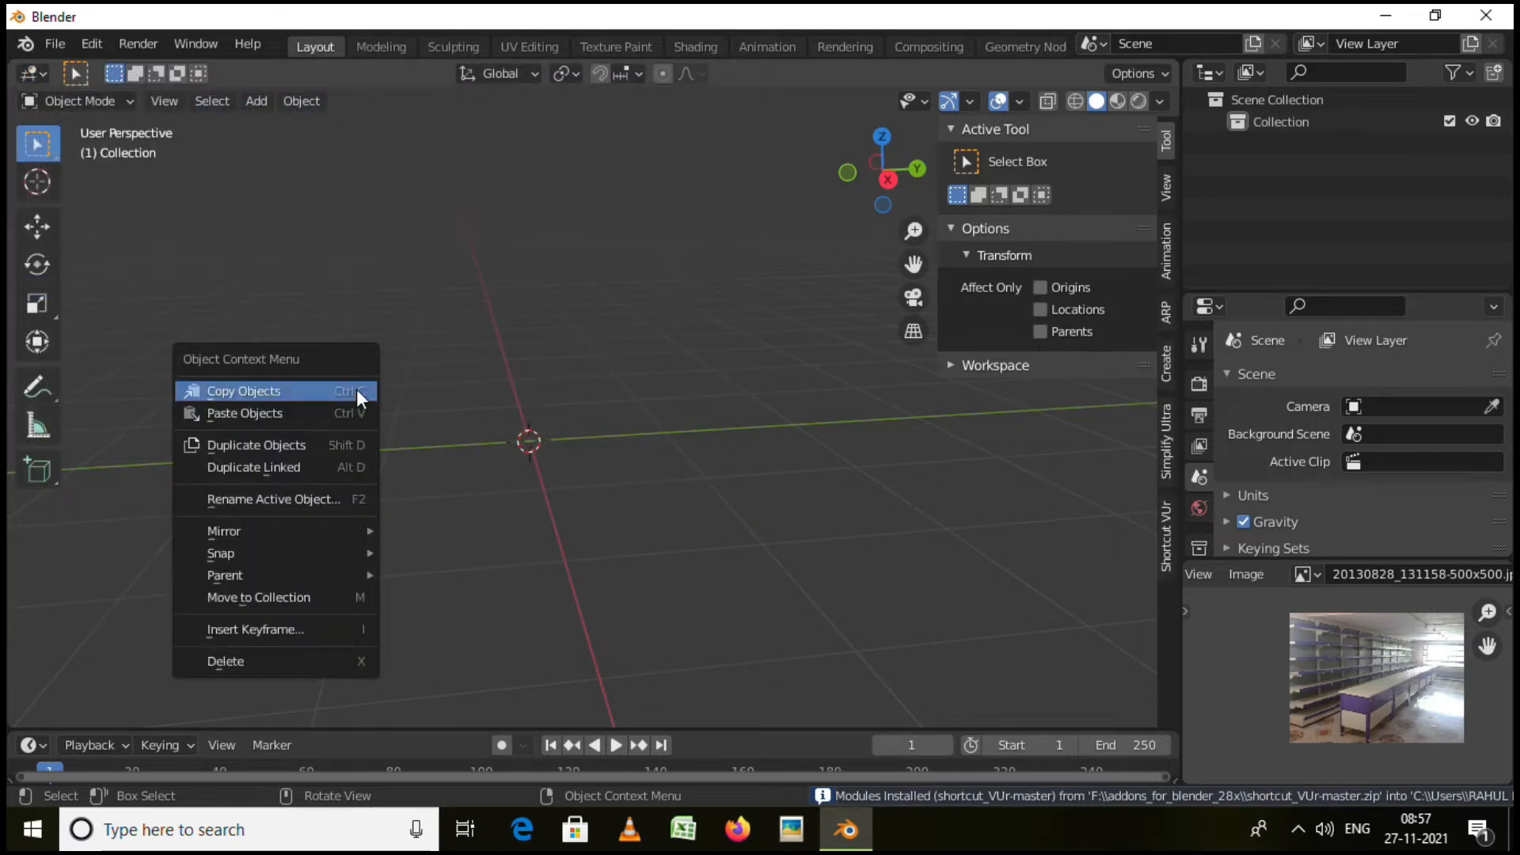
{"action": "left_click", "coordinate": [1166, 527]}
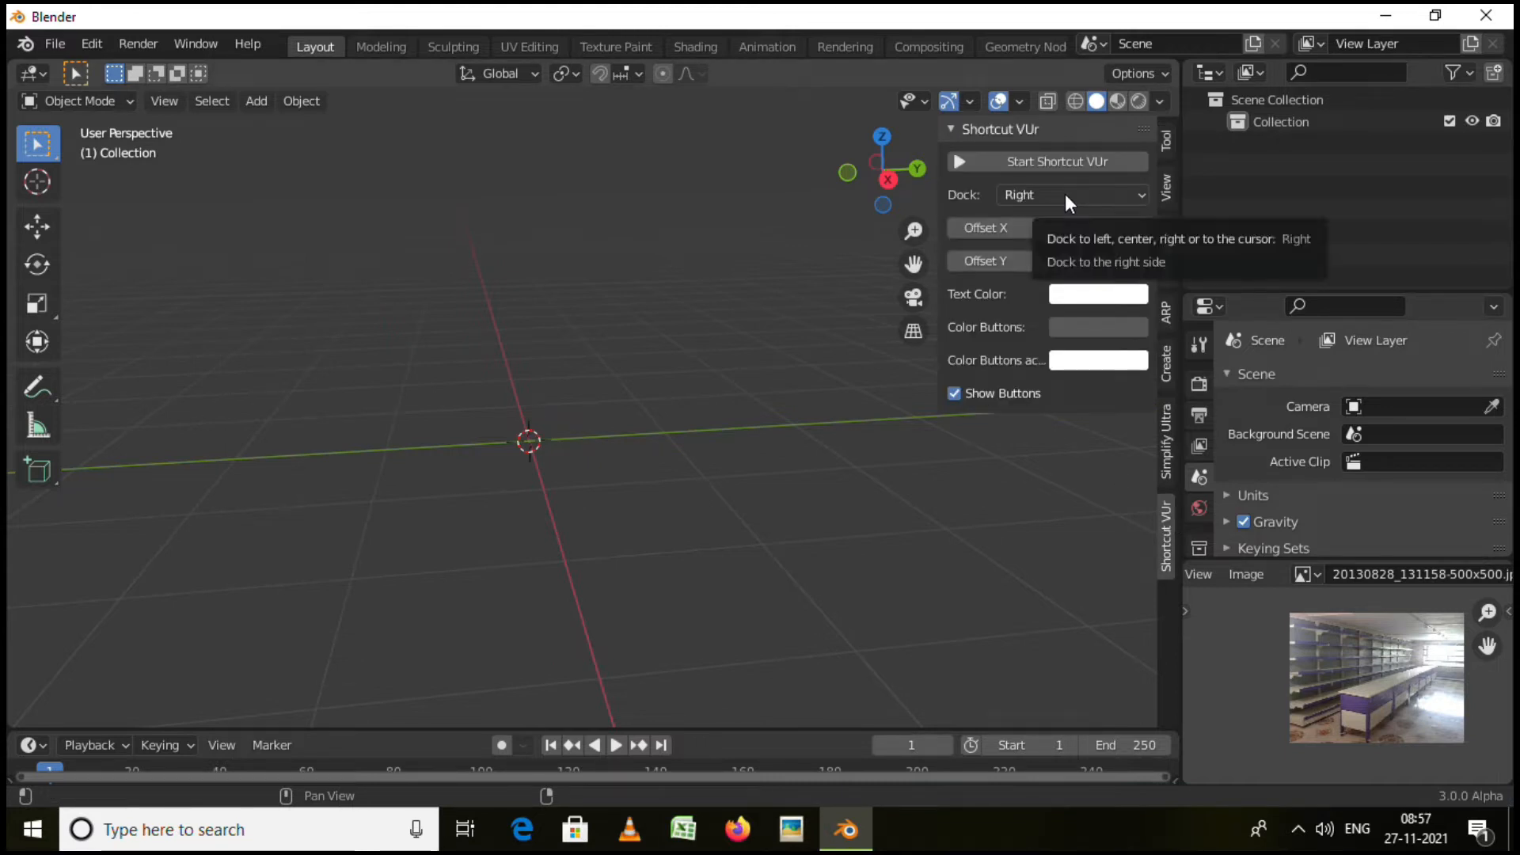
{"action": "left_click", "coordinate": [1061, 161]}
{"action": "left_click", "coordinate": [554, 376]}
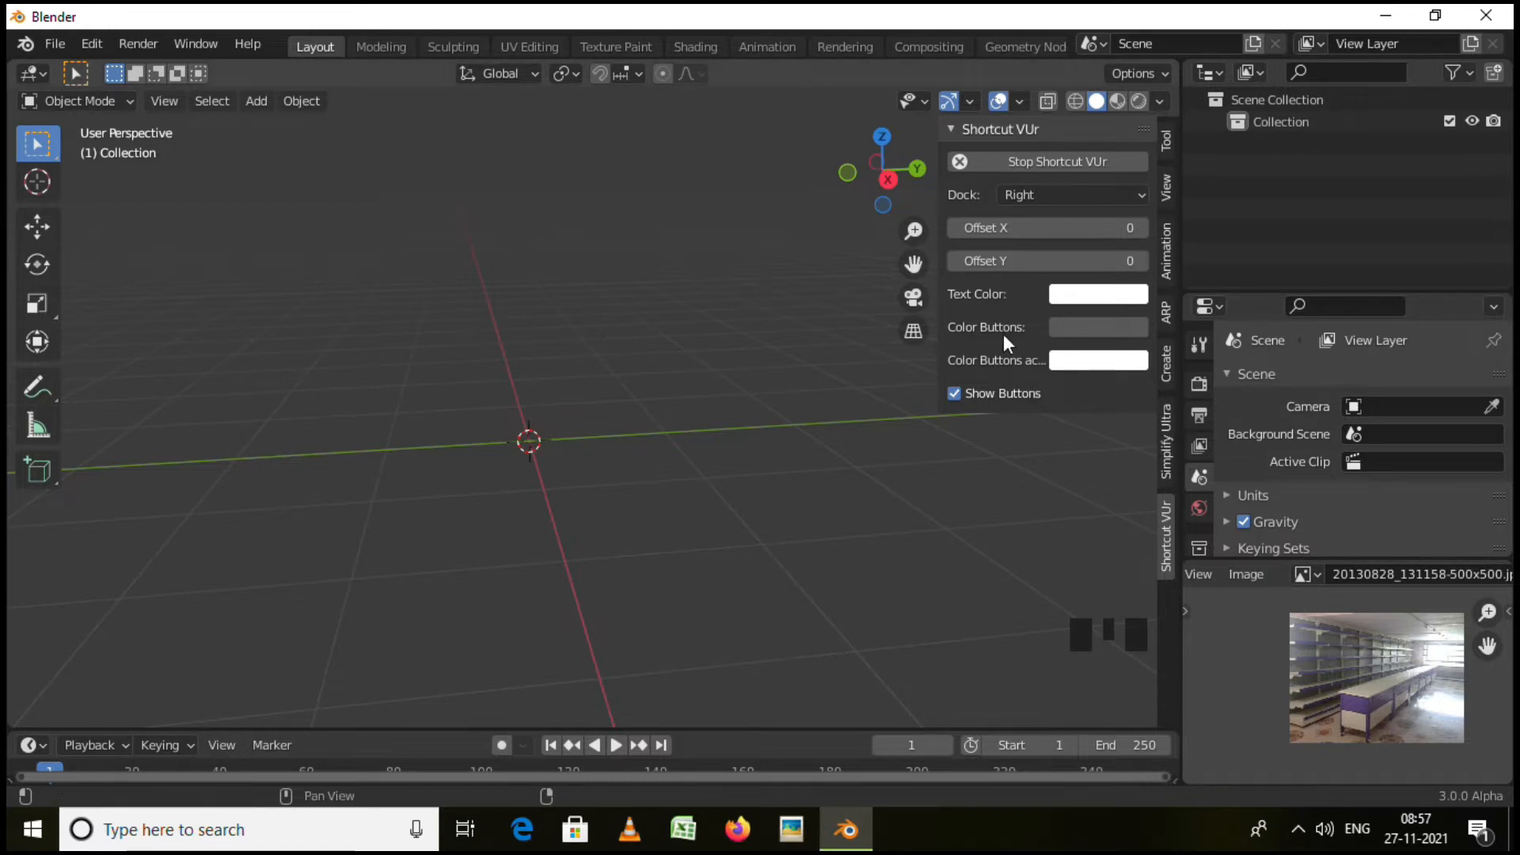
{"action": "key", "text": "n"}
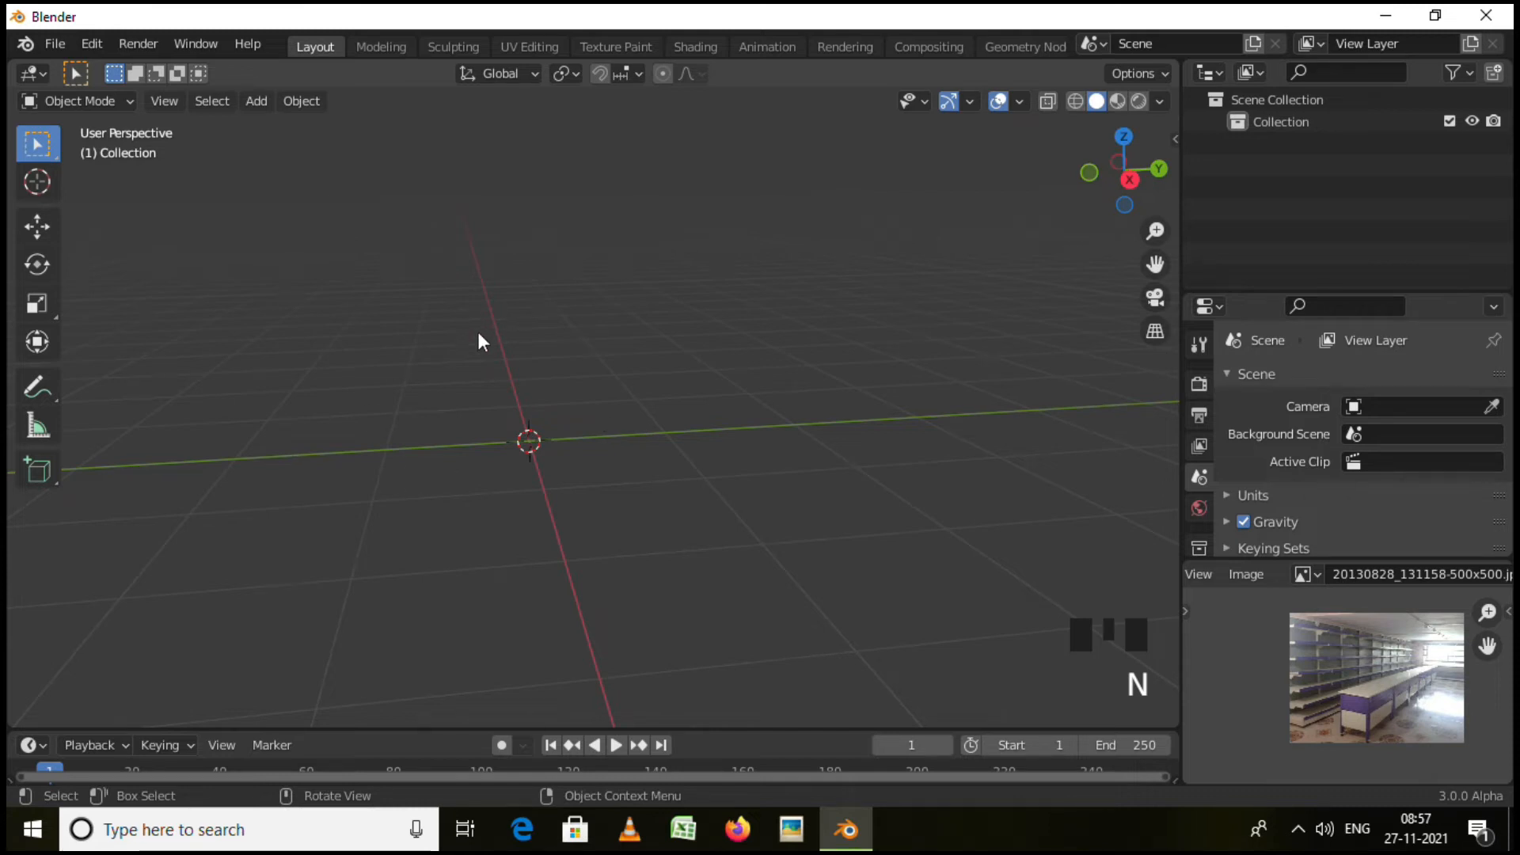
Add a mesh plane at the origin of the empty scene.
{"action": "scroll", "coordinate": [522, 451], "scroll_direction": "up", "scroll_amount": 5}
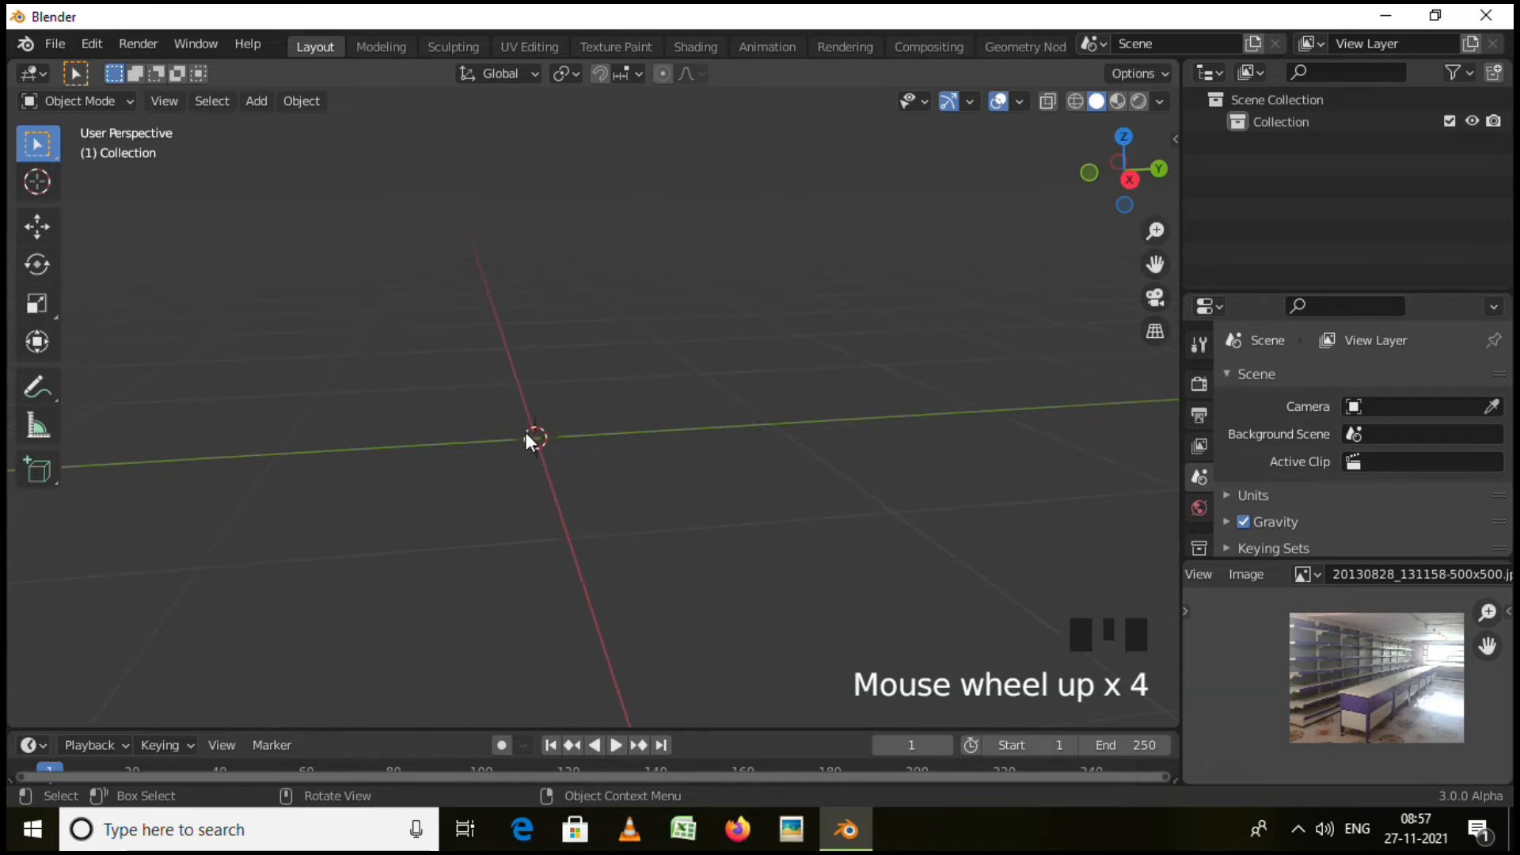
{"action": "middle_click_drag", "start_coordinate": [535, 476], "coordinate": [575, 465], "text": "shift"}
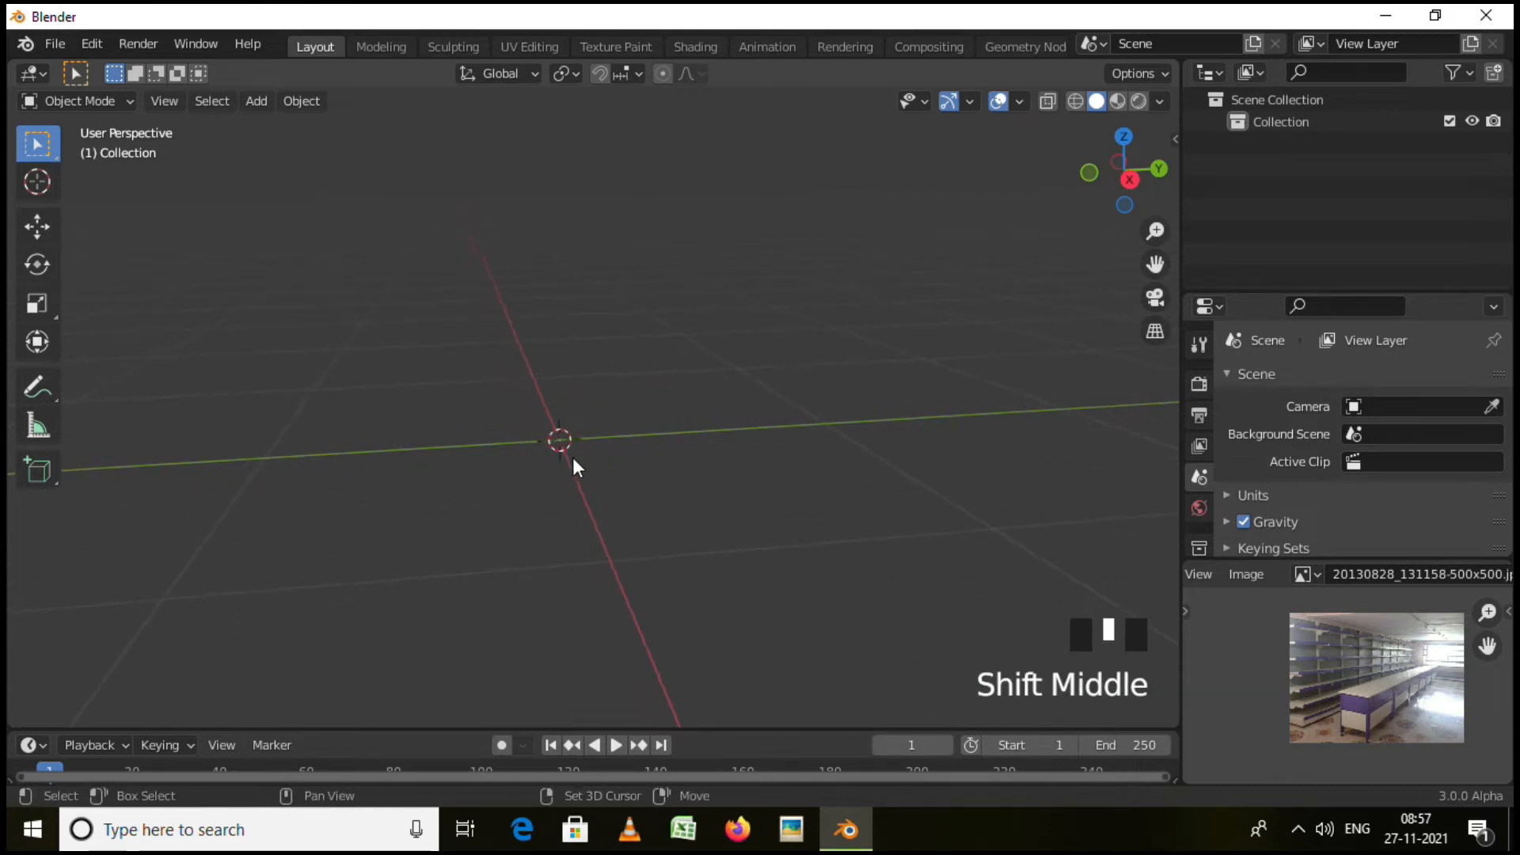
{"action": "key", "text": "shift+a"}
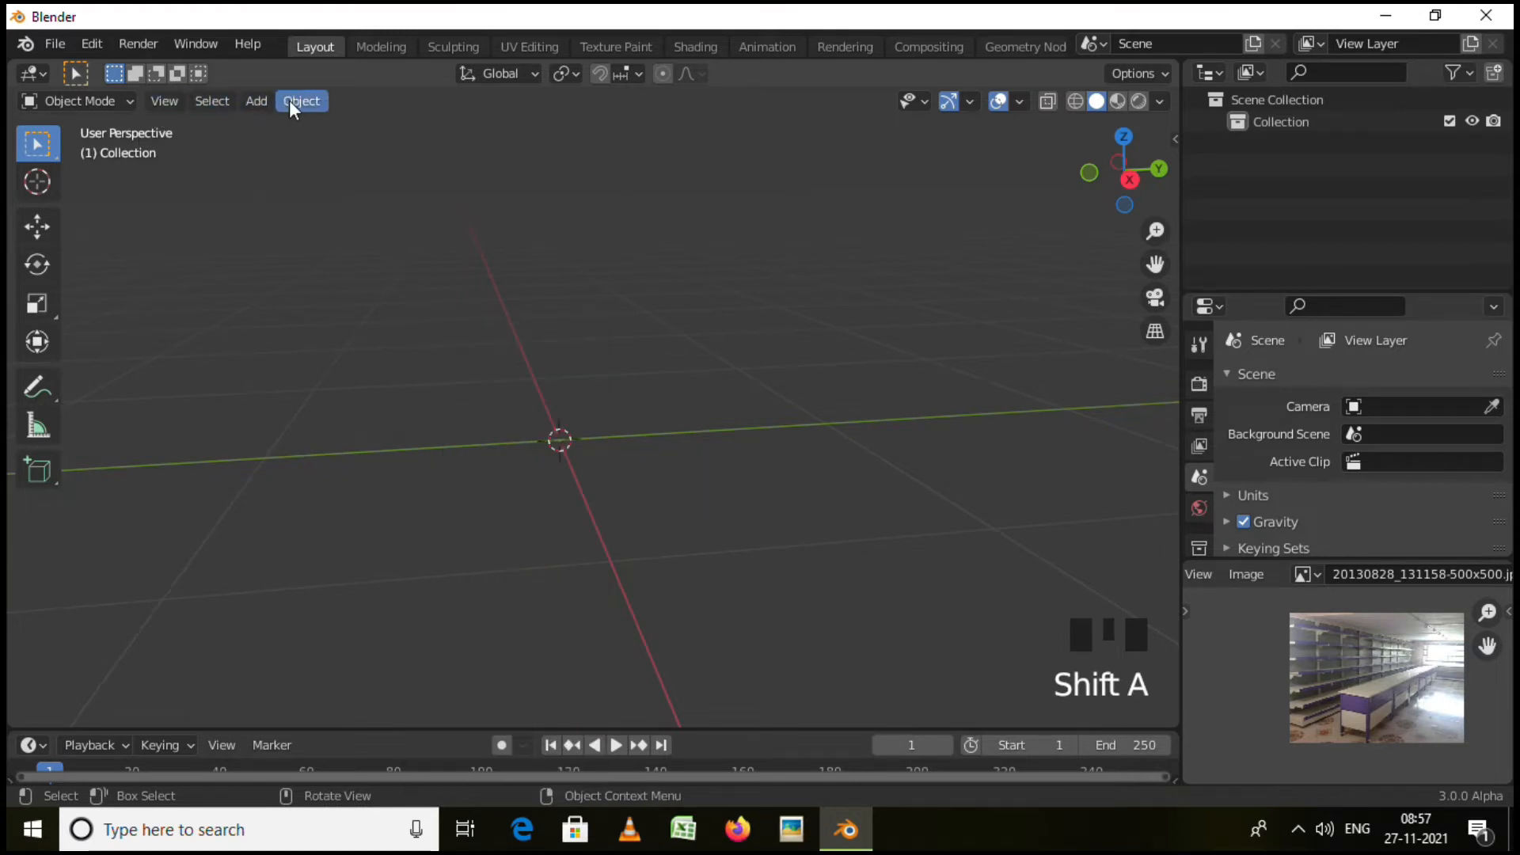
{"action": "left_click", "coordinate": [257, 100]}
{"action": "mouse_move", "coordinate": [286, 123]}
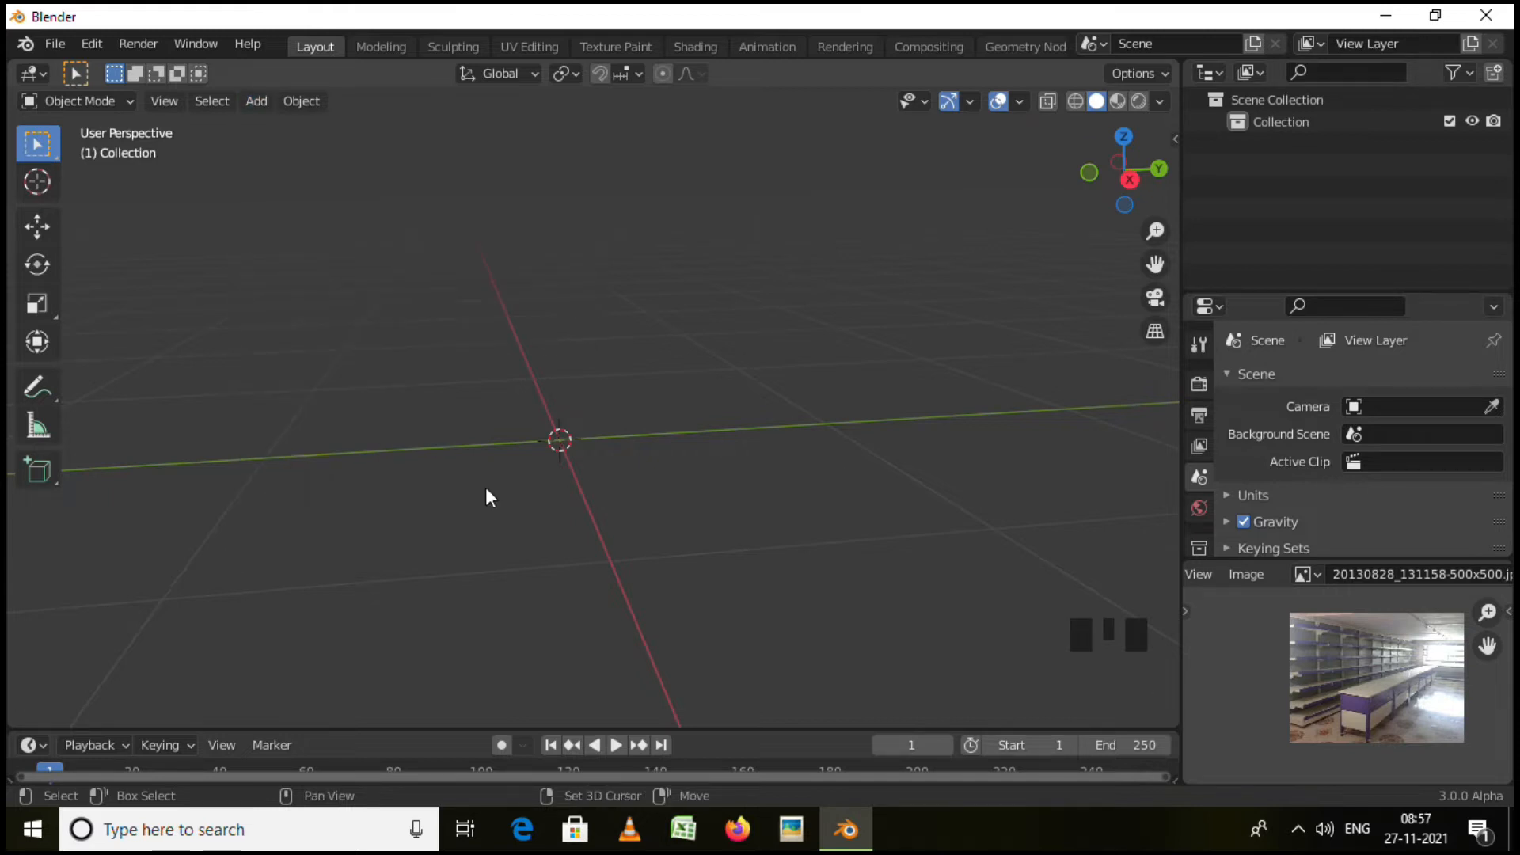
{"action": "key", "text": "shift+a"}
{"action": "mouse_move", "coordinate": [407, 359]}
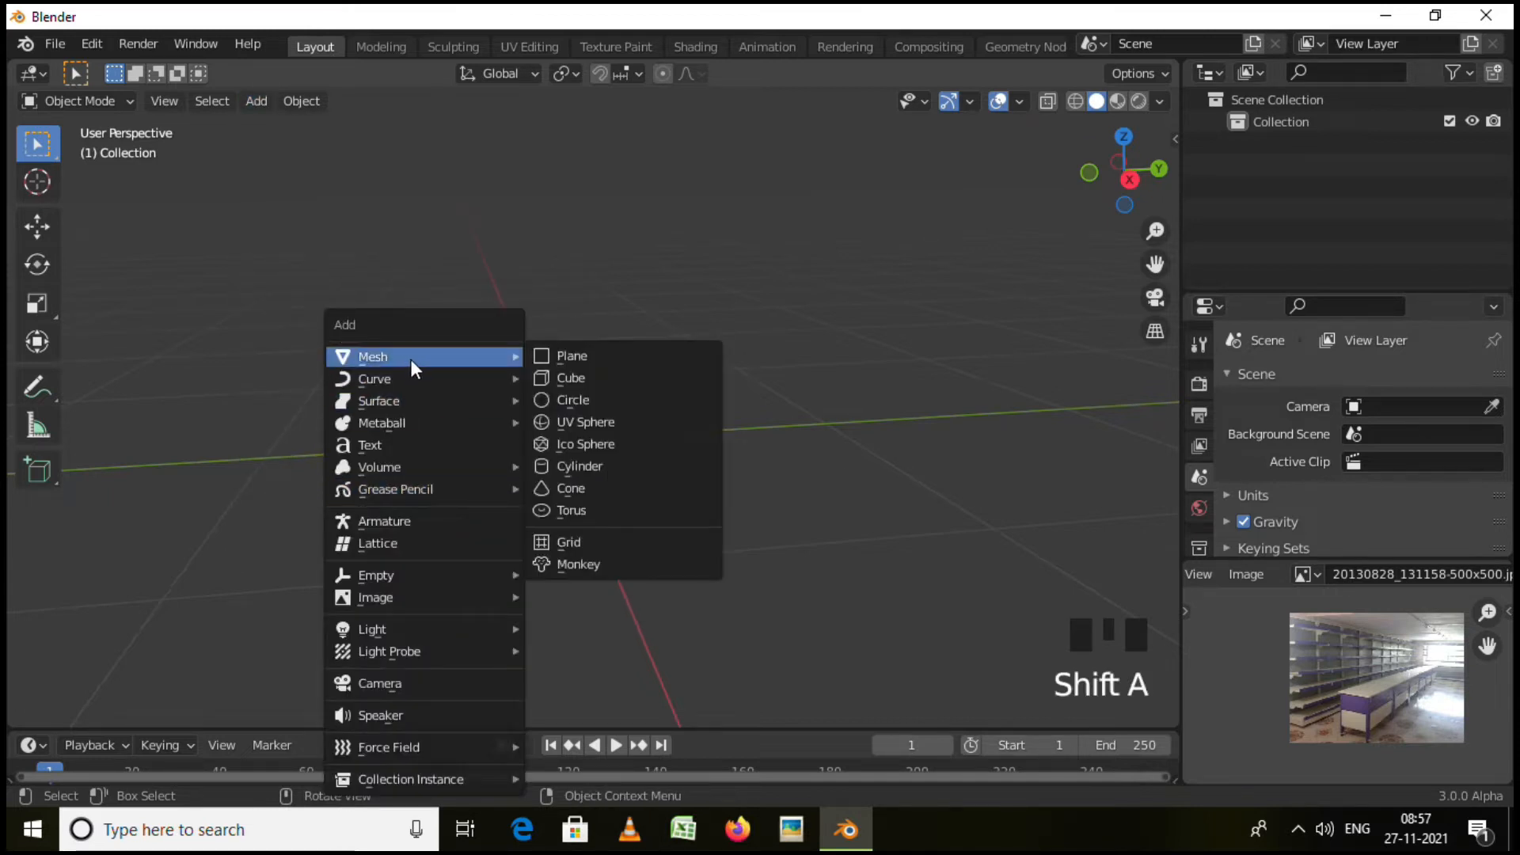
{"action": "left_click", "coordinate": [587, 358]}
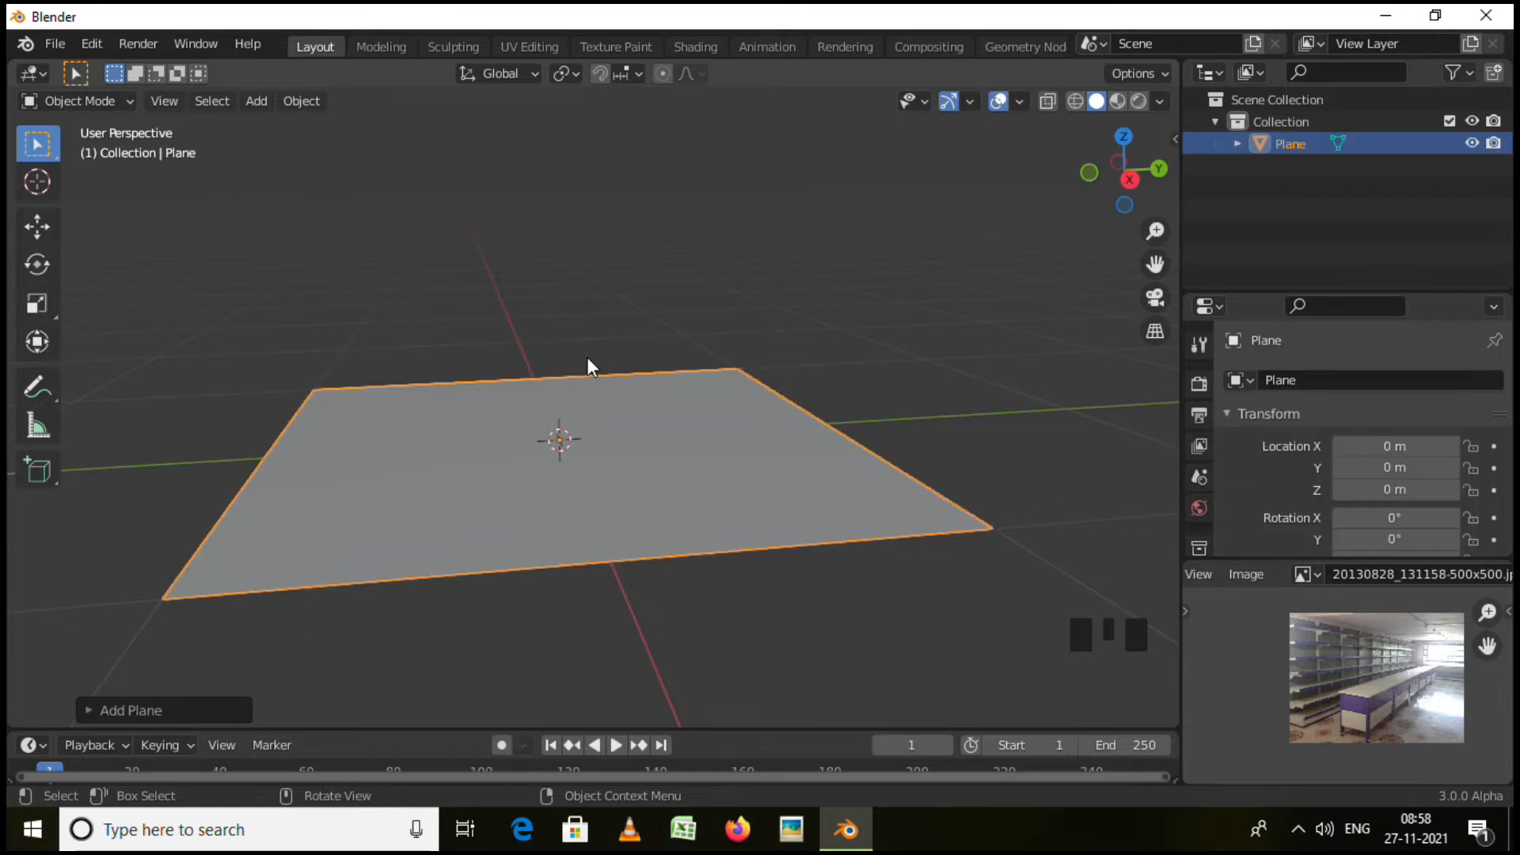
Scale the plane down along the global X axis into a narrow strip.
{"action": "middle_click_drag", "start_coordinate": [635, 498], "coordinate": [736, 515]}
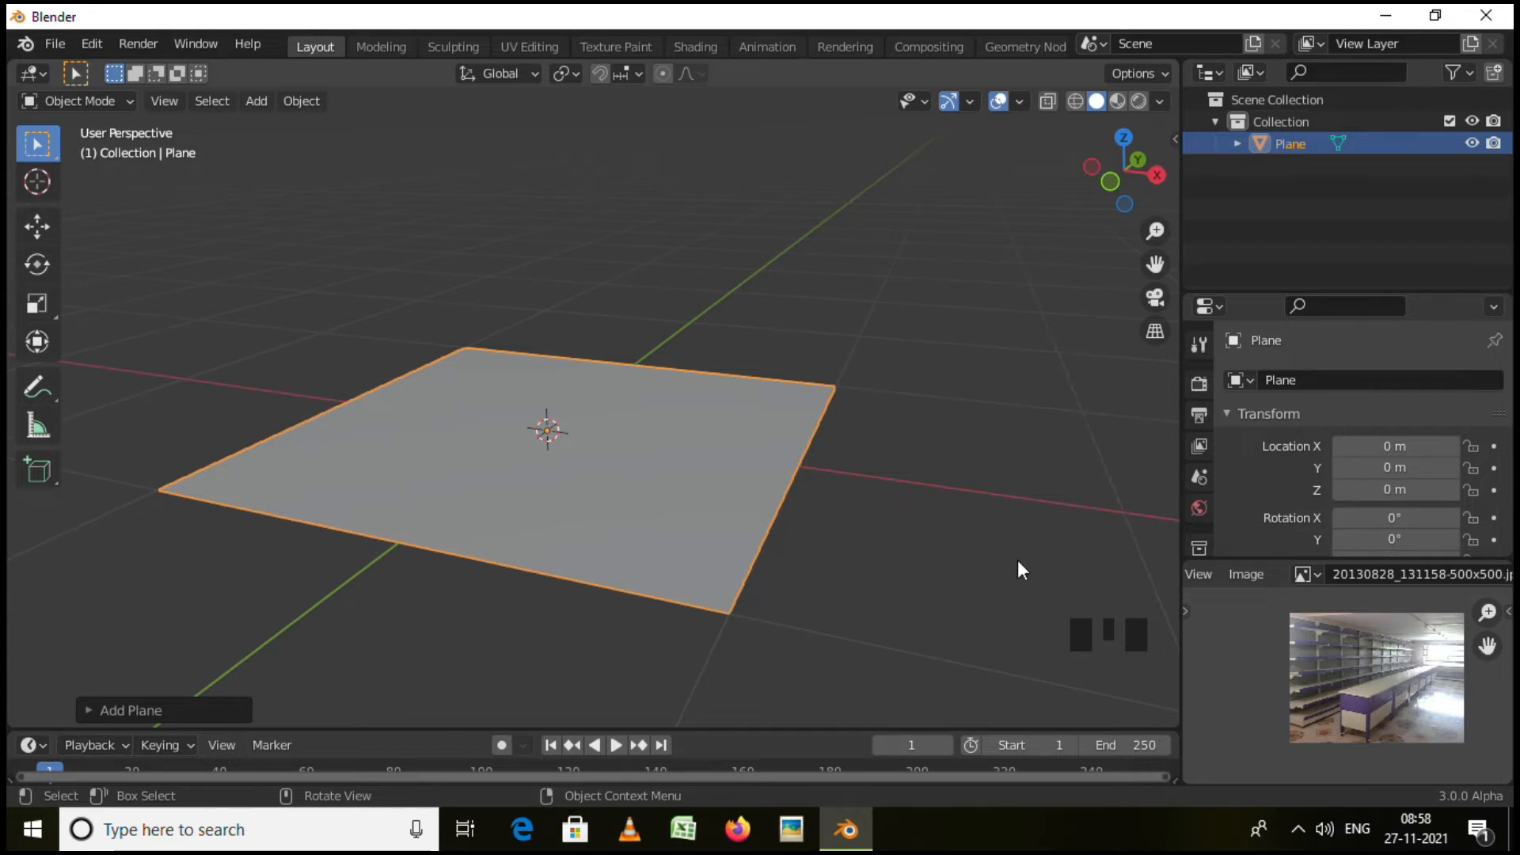
{"action": "key", "text": "s"}
{"action": "key", "text": "x"}
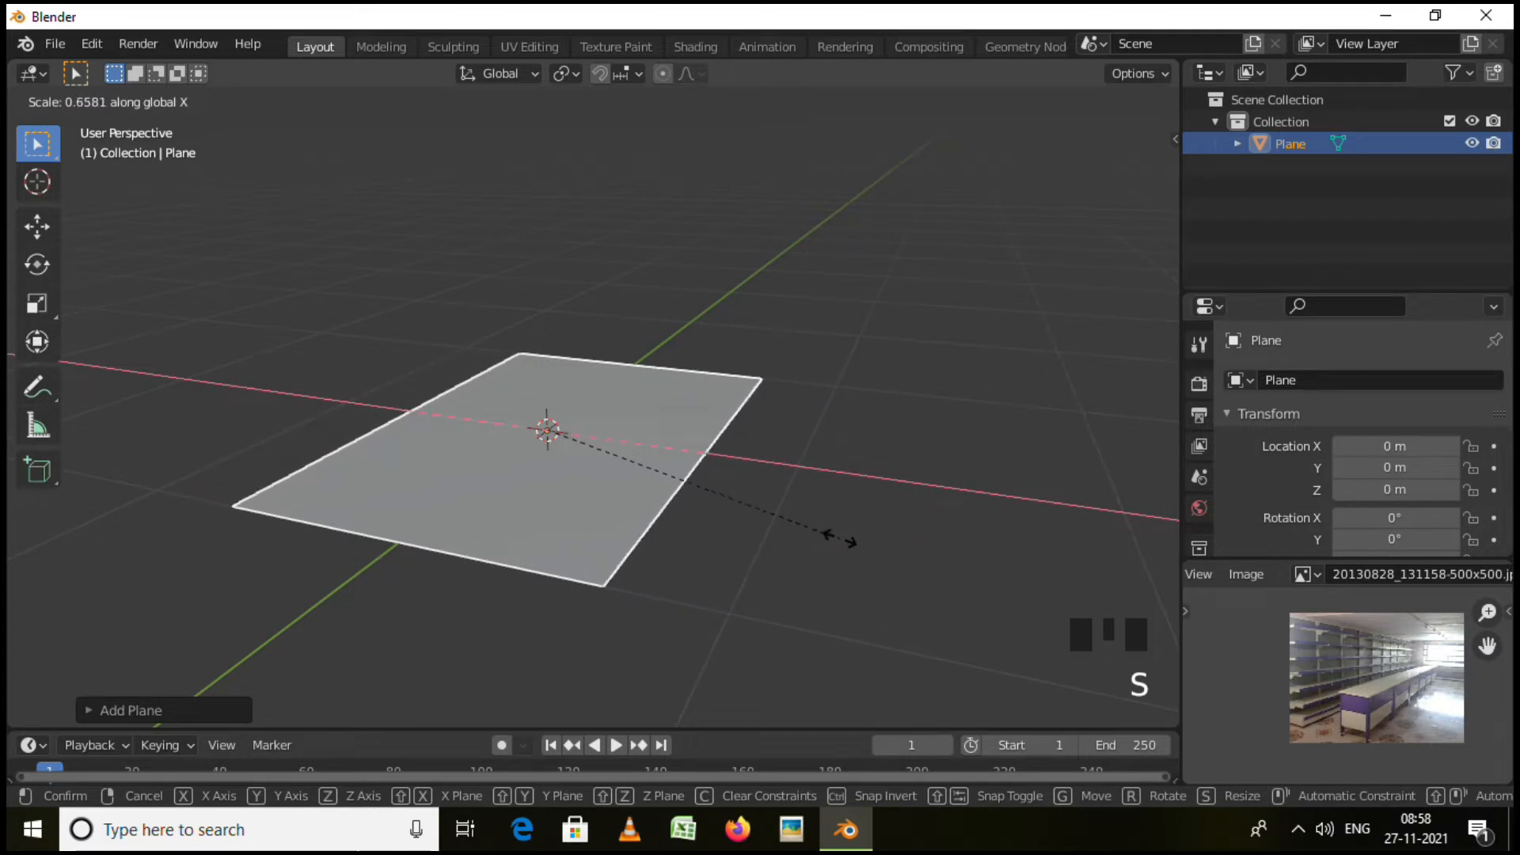
{"action": "left_click", "coordinate": [689, 498]}
In Edit Mode with face selection, extrude the strip's face upward into a thin shelf slab.
{"action": "middle_click_drag", "start_coordinate": [760, 538], "coordinate": [644, 601]}
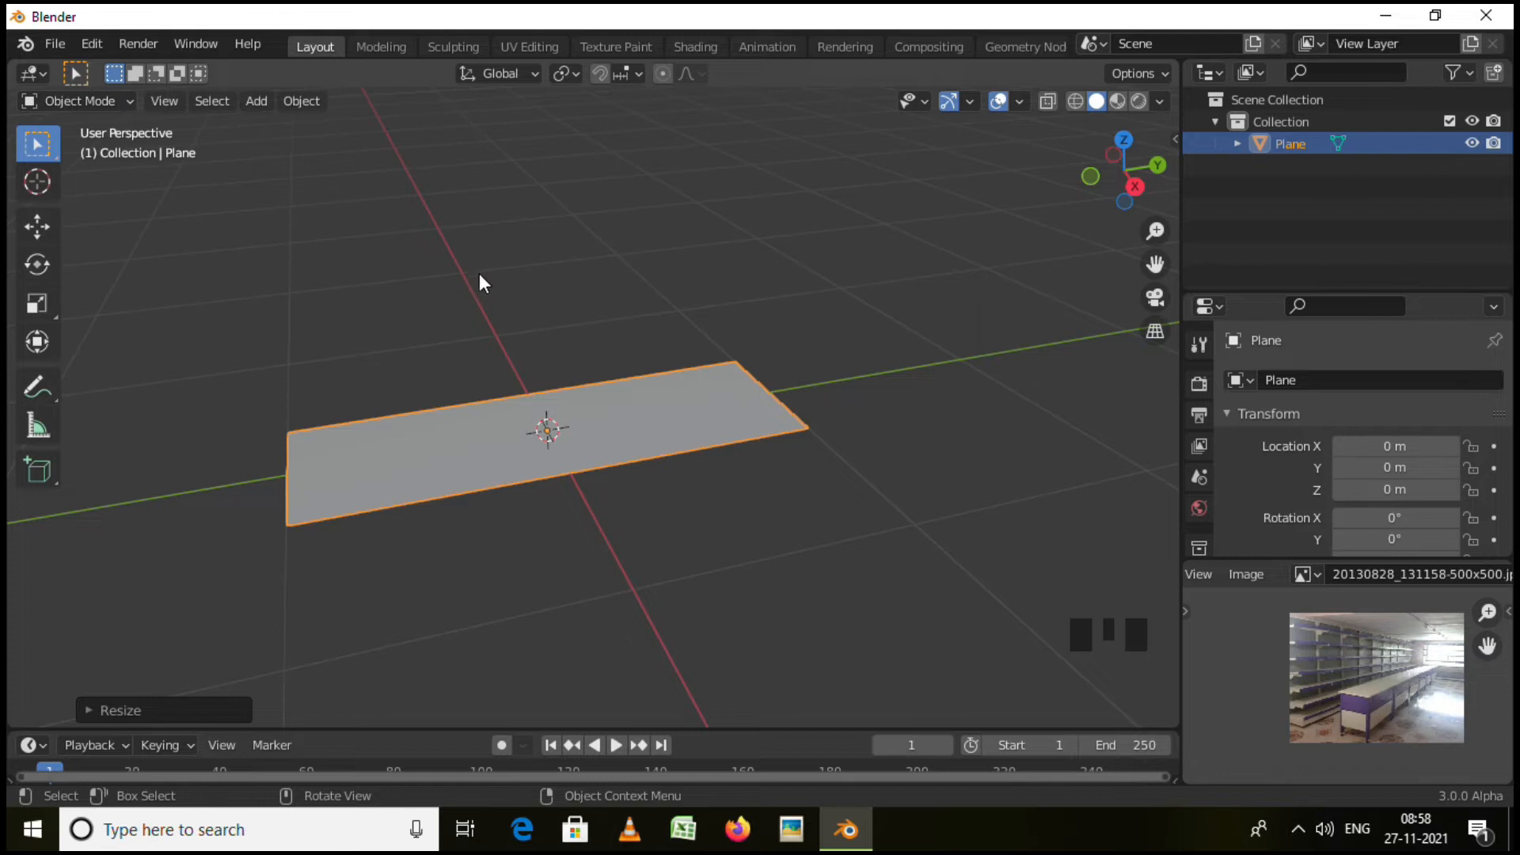
{"action": "key", "text": "Tab"}
{"action": "middle_click_drag", "start_coordinate": [729, 524], "coordinate": [696, 519]}
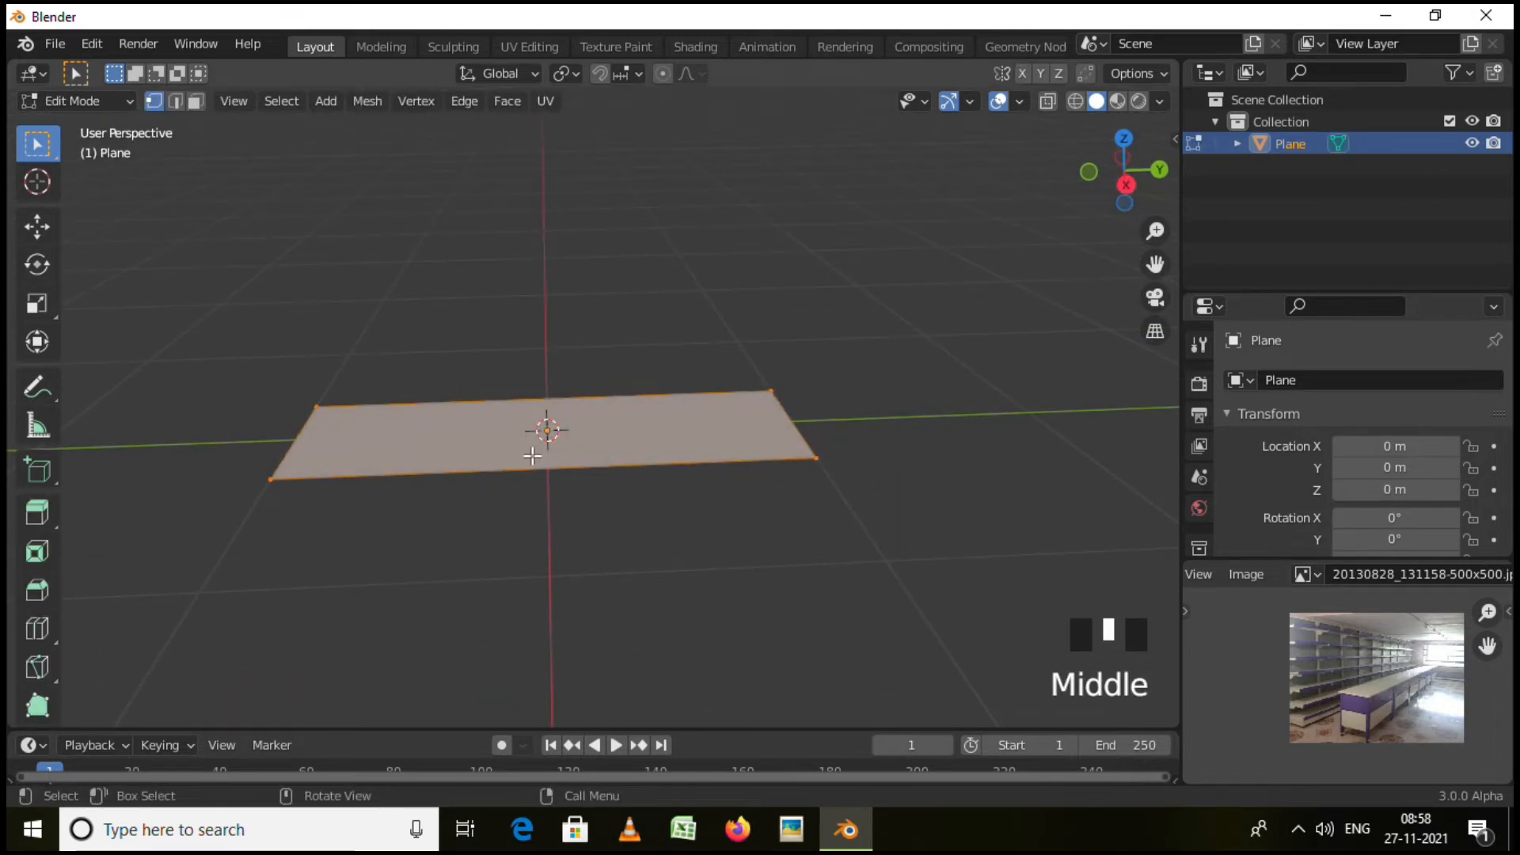
{"action": "key", "text": "3"}
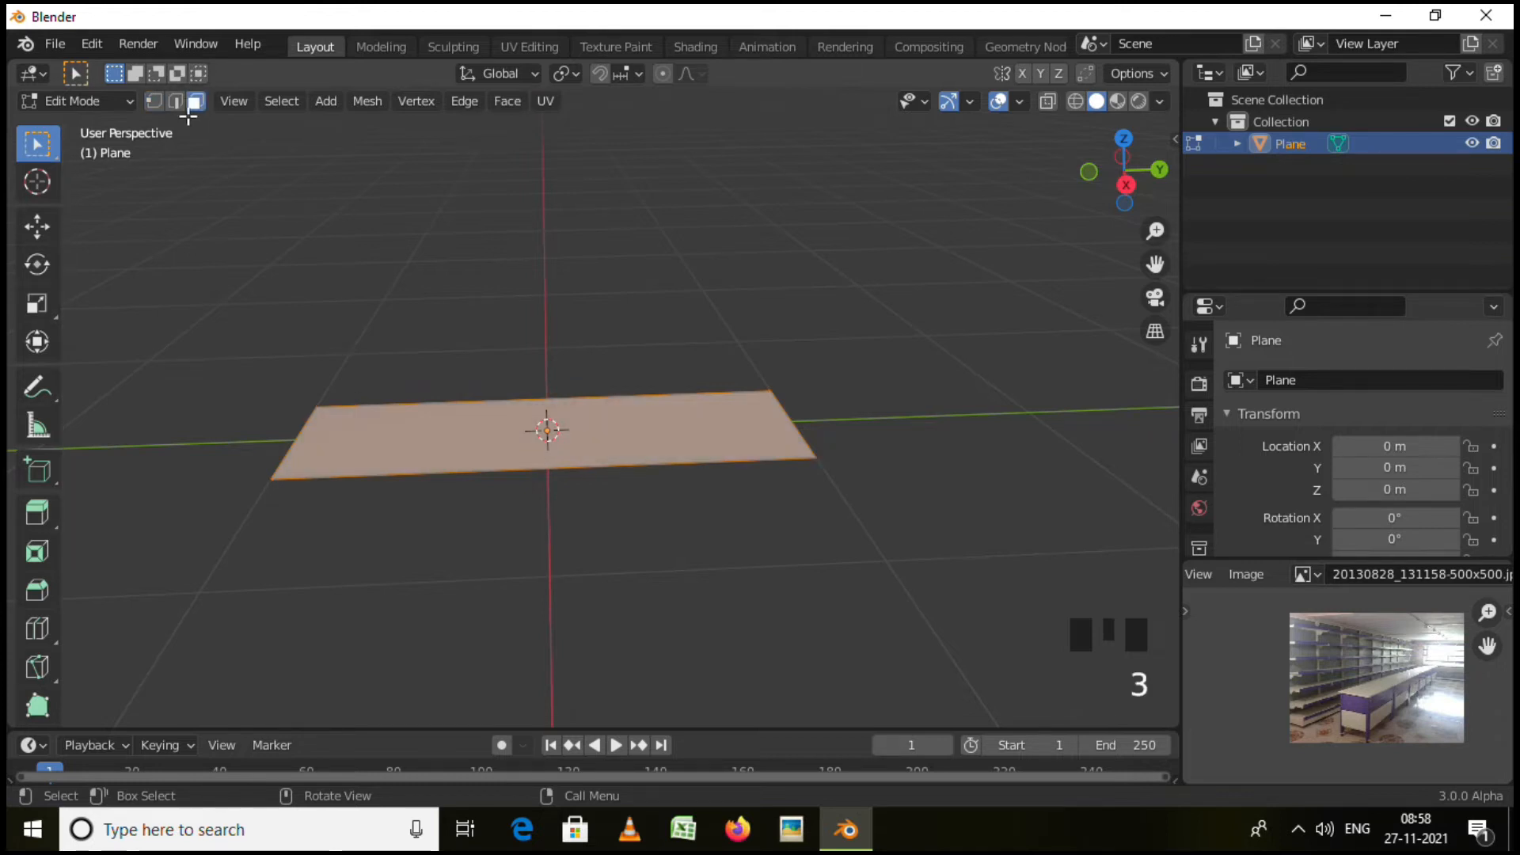
{"action": "left_click", "coordinate": [571, 439]}
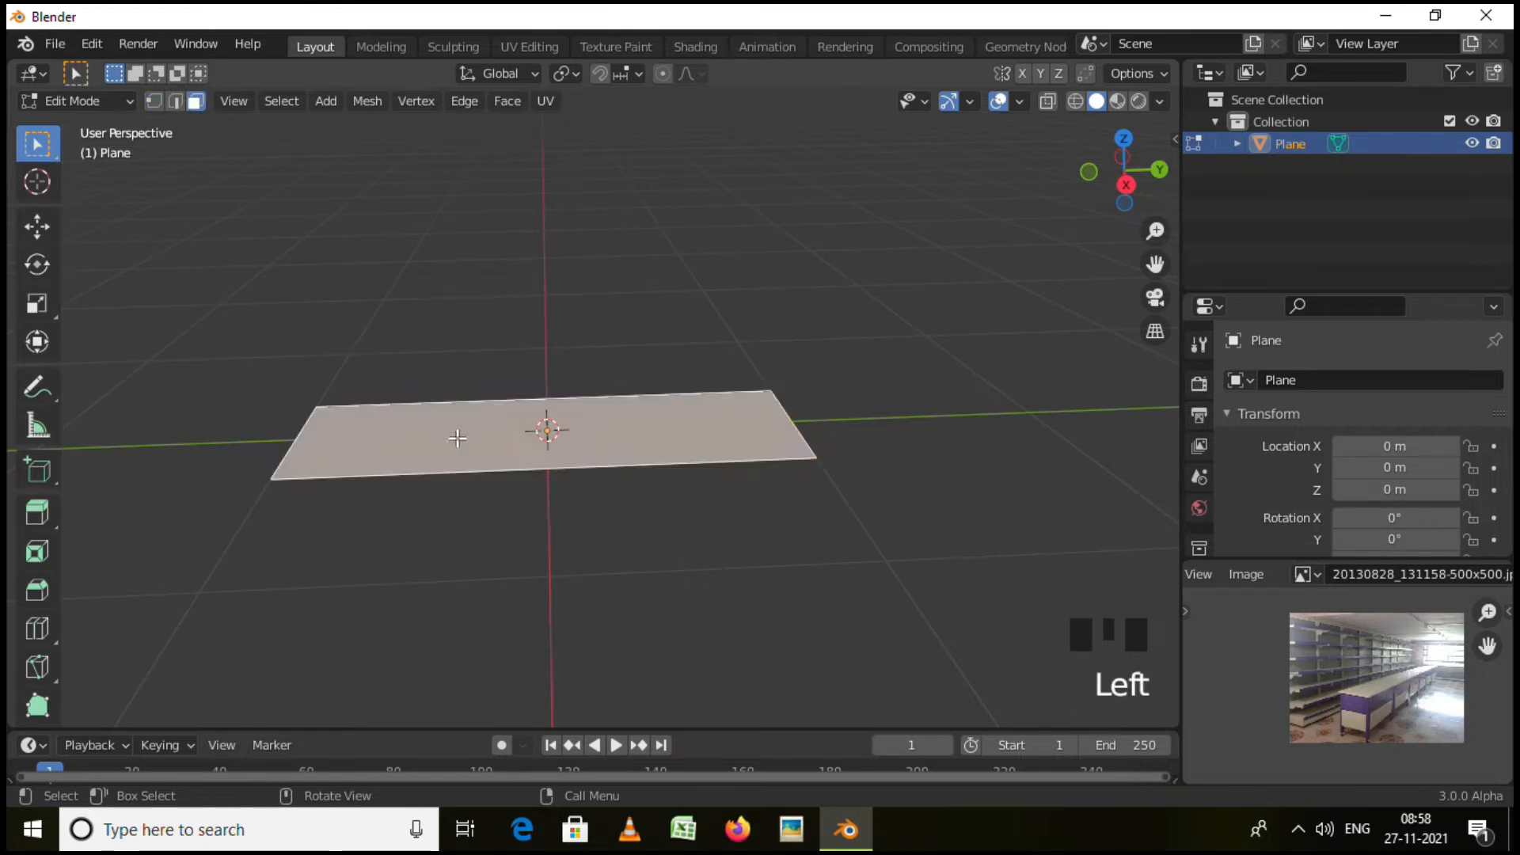
{"action": "mouse_move", "coordinate": [567, 450]}
{"action": "middle_mouse_down"}
{"action": "mouse_move", "coordinate": [586, 471]}
{"action": "mouse_move", "coordinate": [581, 457]}
{"action": "middle_mouse_up"}
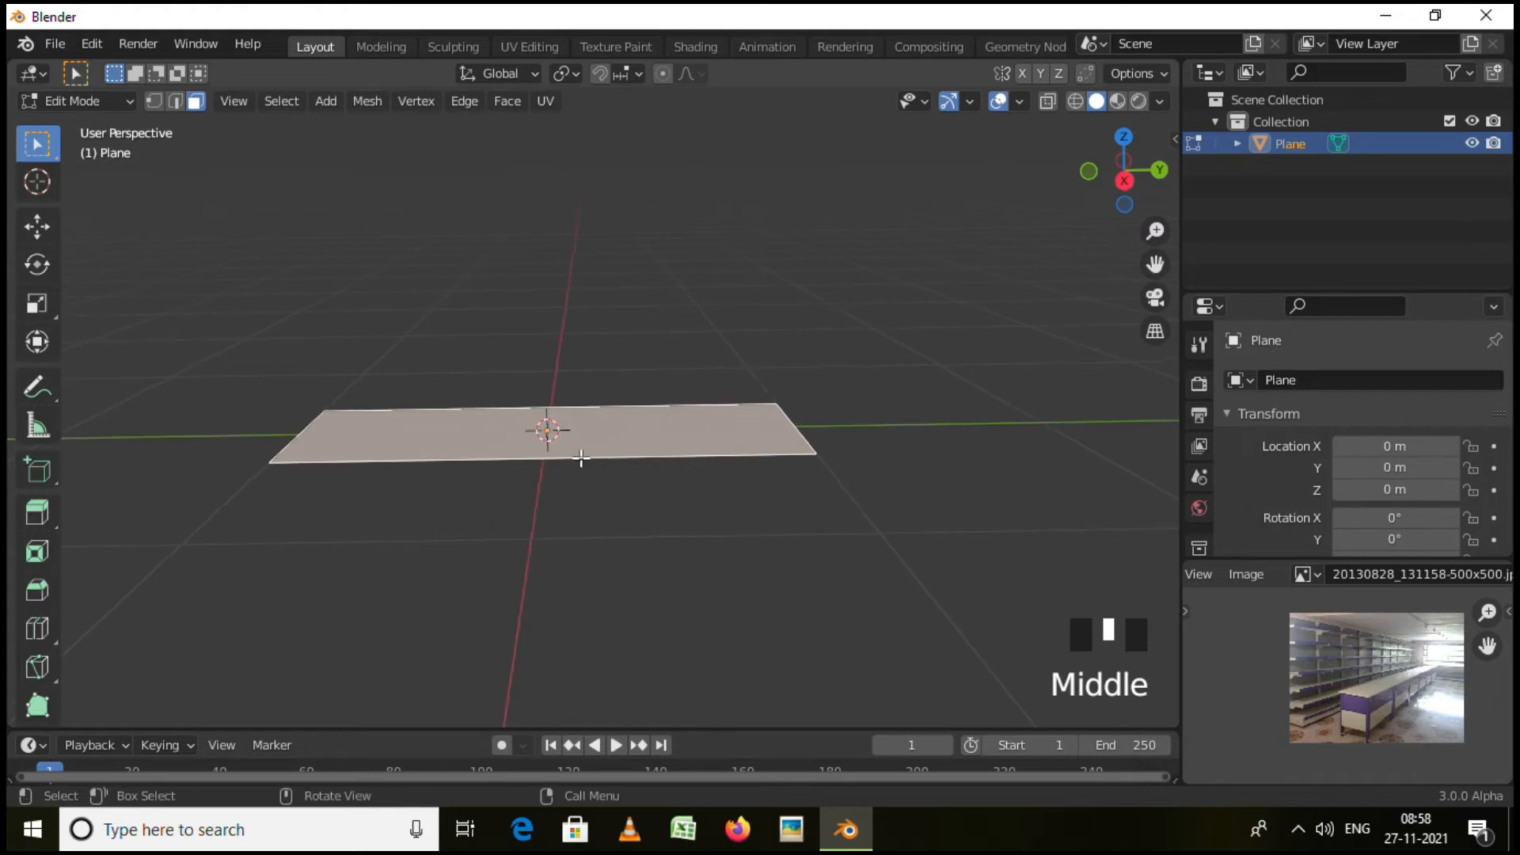
{"action": "key", "text": "e"}
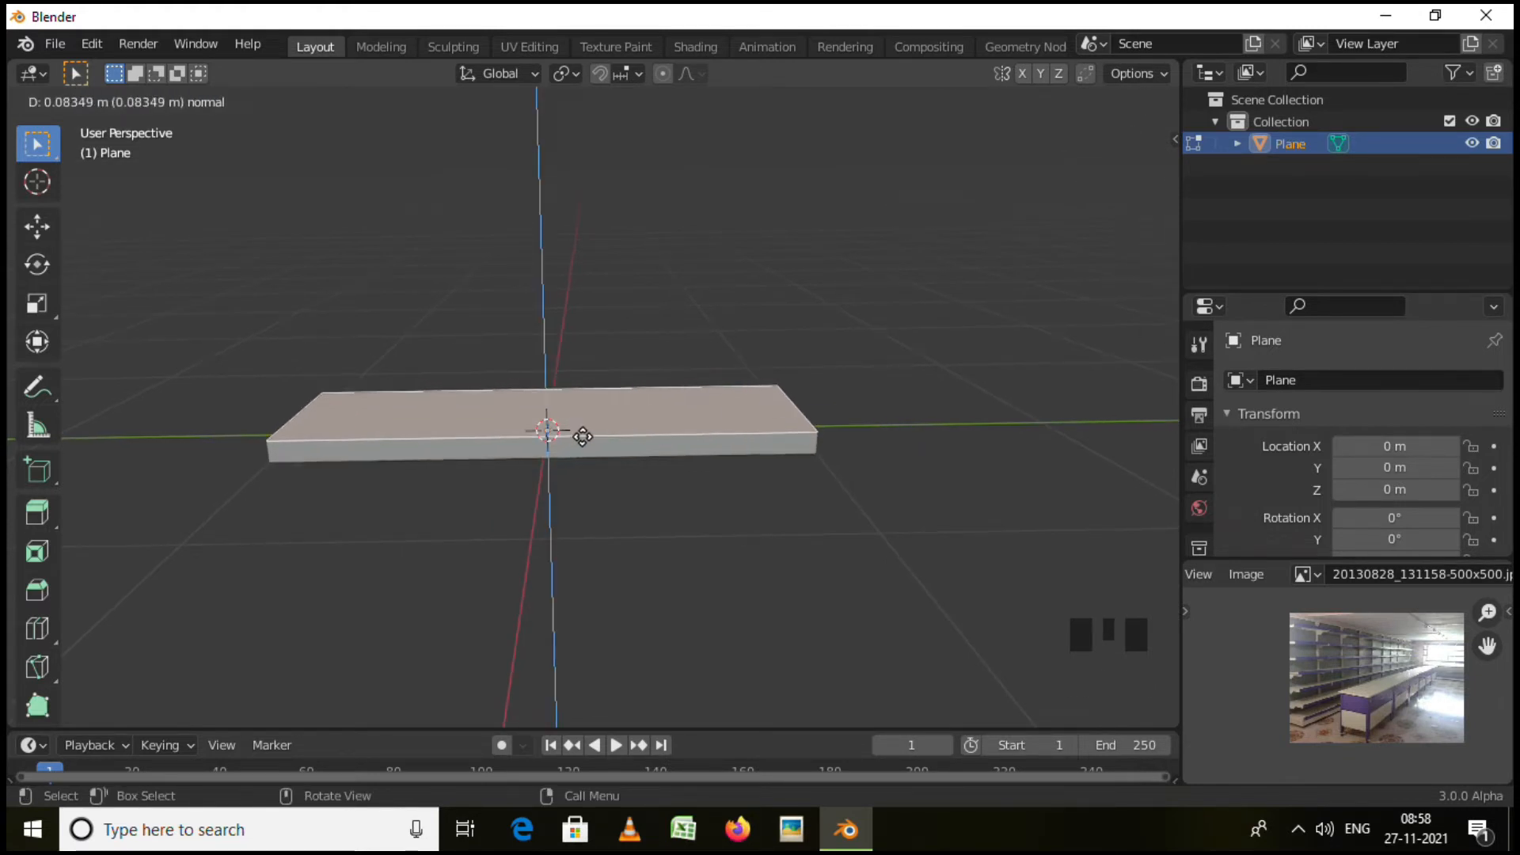
{"action": "left_click", "coordinate": [583, 441]}
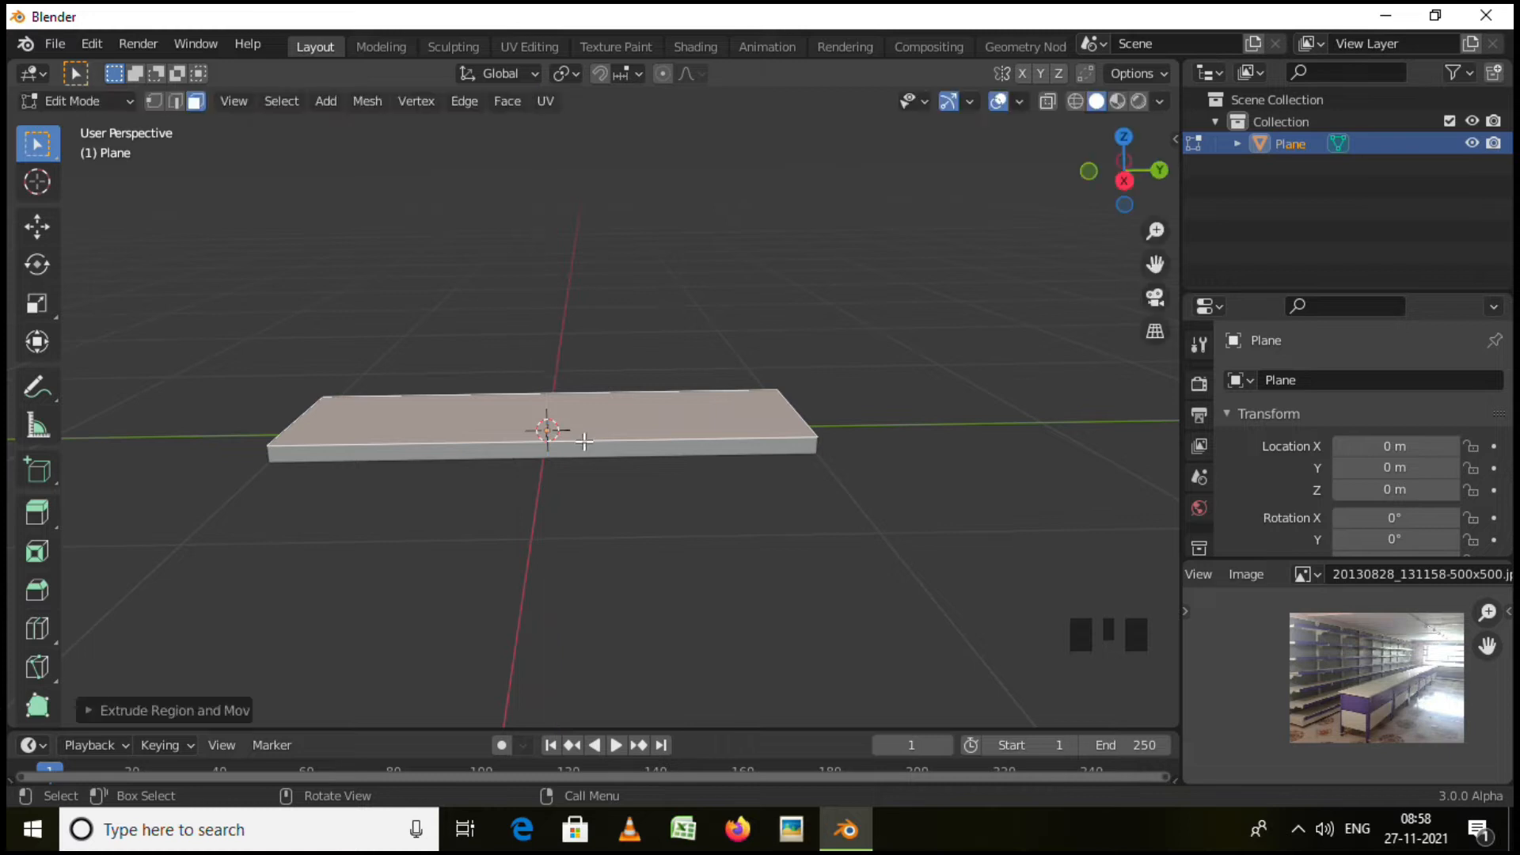
Examine the lower wall shelves in the reference photo up close and compare them with the slab.
{"action": "middle_click_drag", "start_coordinate": [577, 580], "coordinate": [697, 555]}
{"action": "scroll", "coordinate": [1314, 714], "scroll_direction": "up", "scroll_amount": 7}
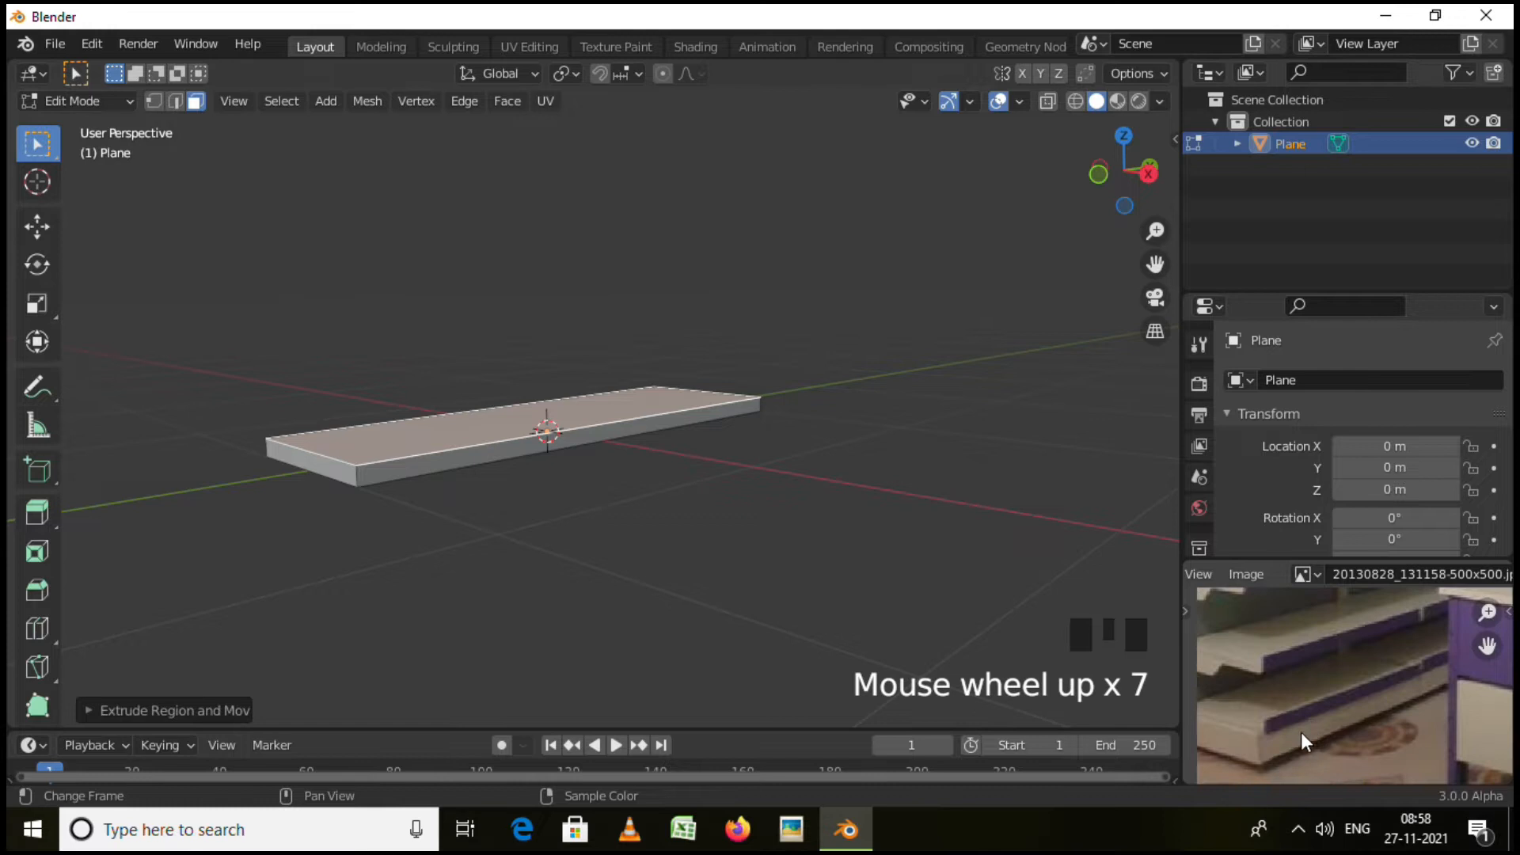
{"action": "scroll", "coordinate": [1276, 735], "scroll_direction": "down", "scroll_amount": 2}
{"action": "scroll", "coordinate": [1259, 702], "scroll_direction": "down", "scroll_amount": 3}
{"action": "middle_click_drag", "start_coordinate": [1260, 703], "coordinate": [1277, 703]}
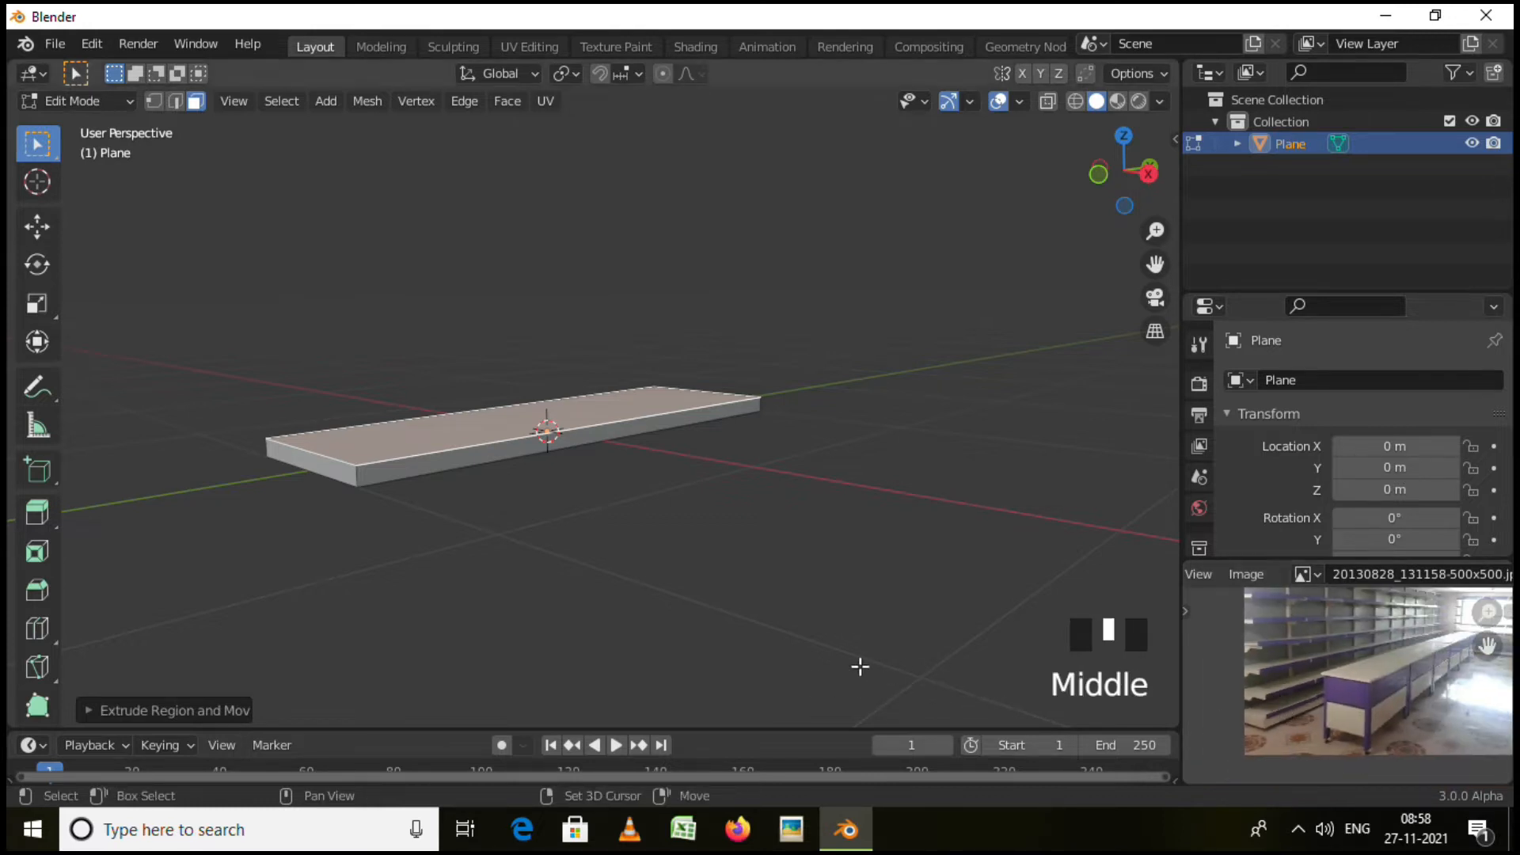
{"action": "middle_click_drag", "start_coordinate": [859, 665], "coordinate": [876, 663], "text": "shift"}
{"action": "middle_click_drag", "start_coordinate": [896, 572], "coordinate": [1139, 709]}
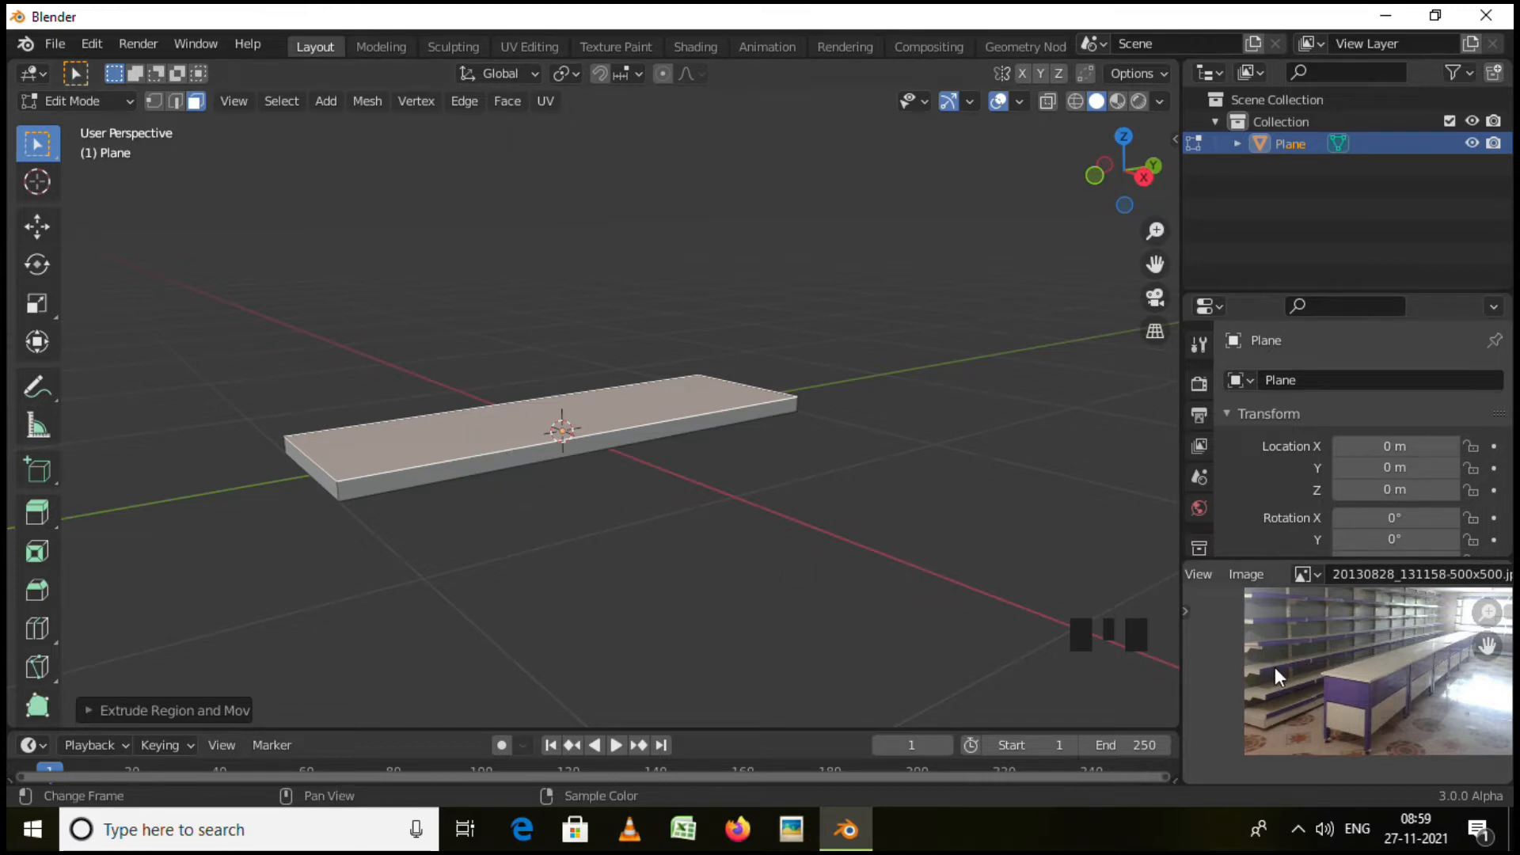
Add a lengthwise loop cut to the slab close to its front long edge, with an edge slide of about -0.90.
{"action": "scroll", "coordinate": [1286, 722], "scroll_direction": "up", "scroll_amount": 7}
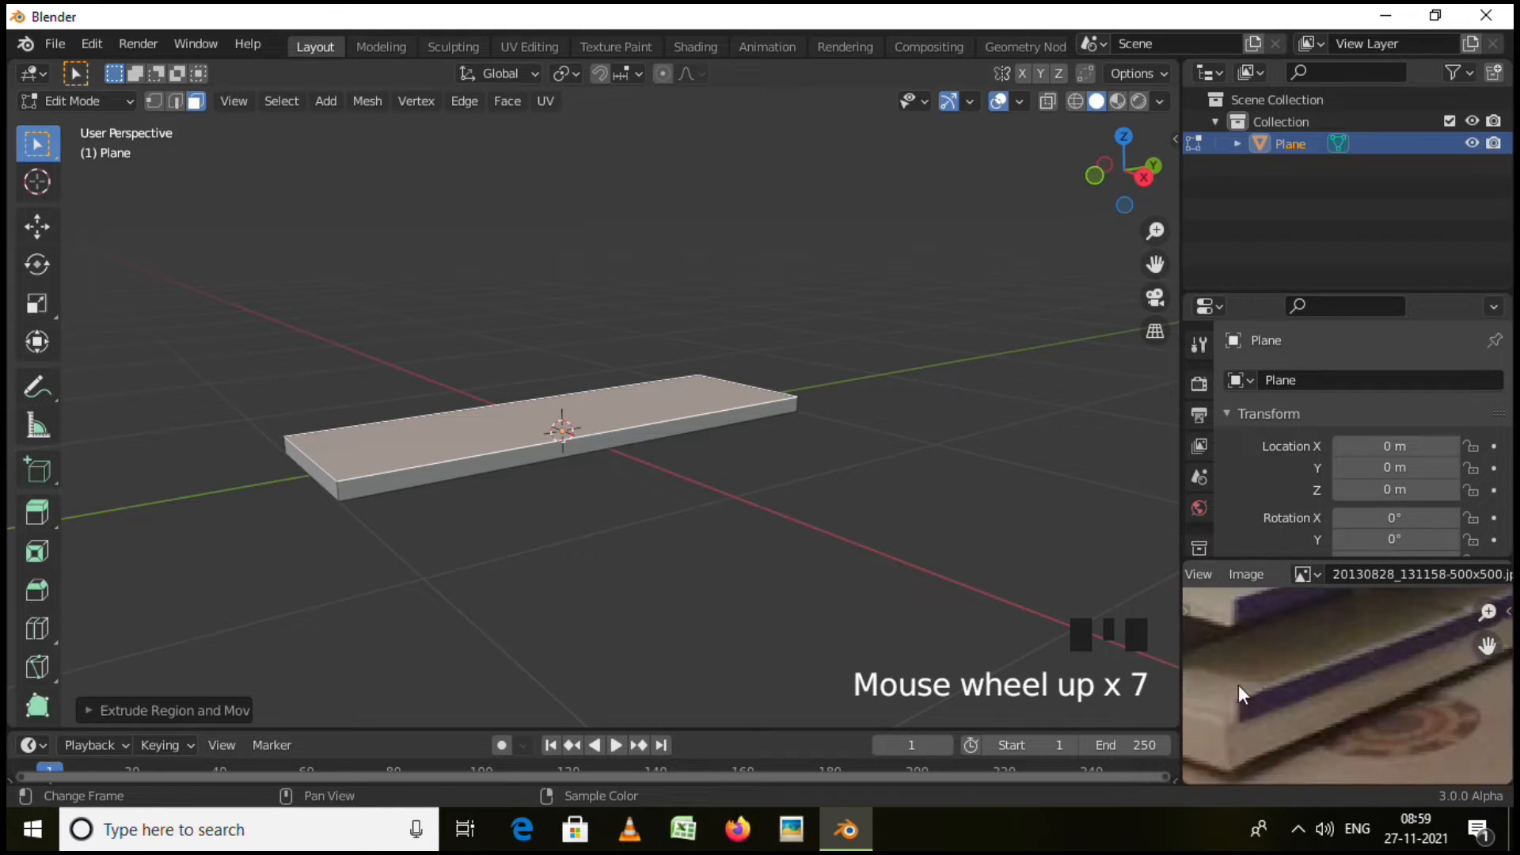
{"action": "scroll", "coordinate": [1243, 685], "scroll_direction": "down", "scroll_amount": 2}
{"action": "middle_click_drag", "start_coordinate": [1264, 678], "coordinate": [1276, 643], "text": "shift"}
{"action": "mouse_move", "coordinate": [601, 452]}
{"action": "middle_mouse_down"}
{"action": "mouse_move", "coordinate": [582, 475]}
{"action": "mouse_move", "coordinate": [611, 448]}
{"action": "middle_mouse_up"}
{"action": "scroll", "coordinate": [659, 484], "scroll_direction": "up", "scroll_amount": 2}
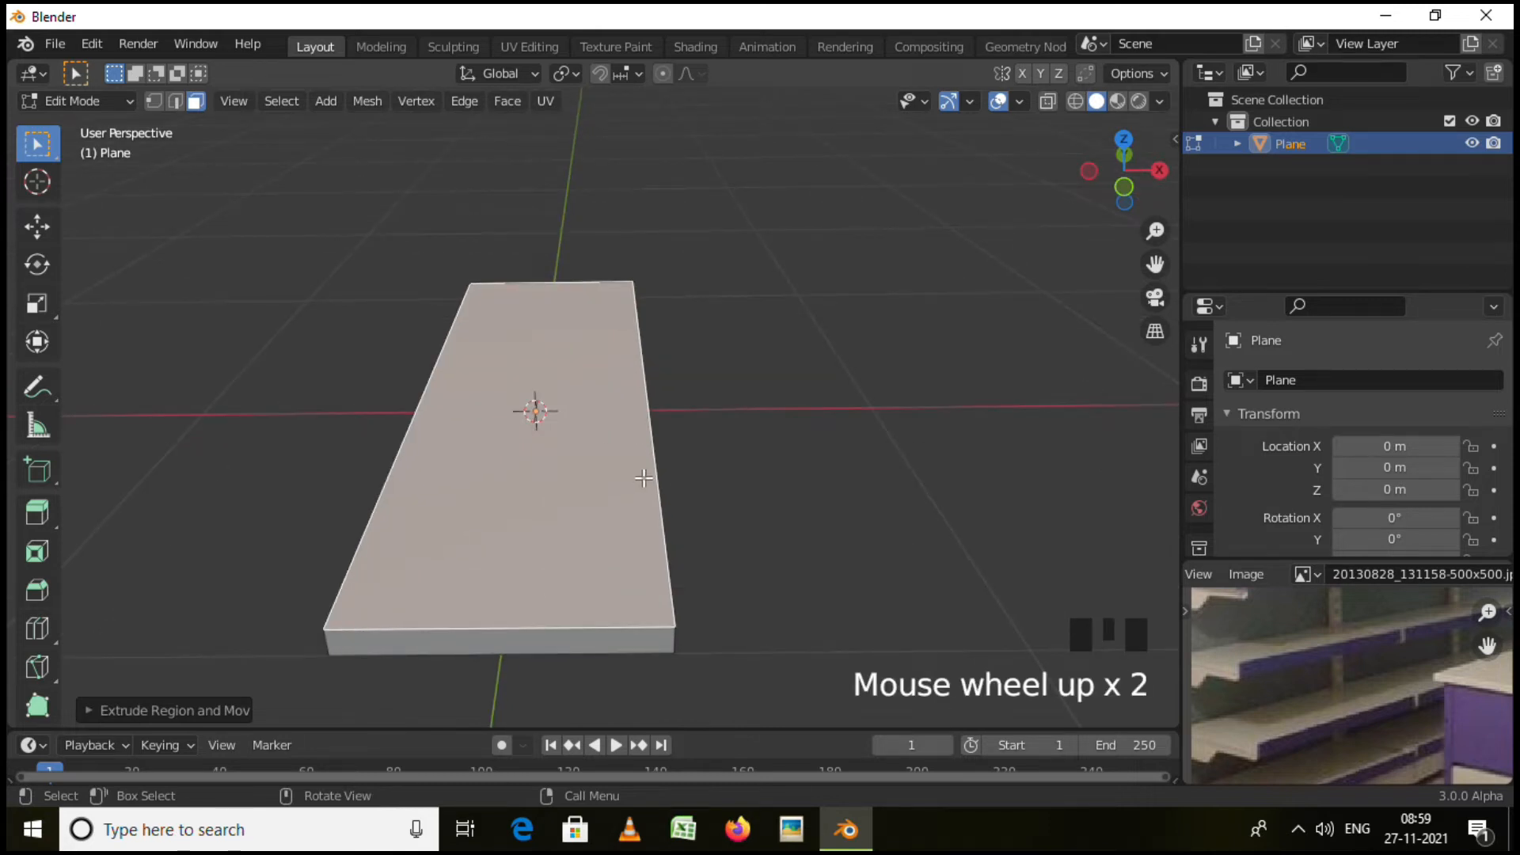
{"action": "scroll", "coordinate": [27, 635], "scroll_direction": "down", "scroll_amount": 3}
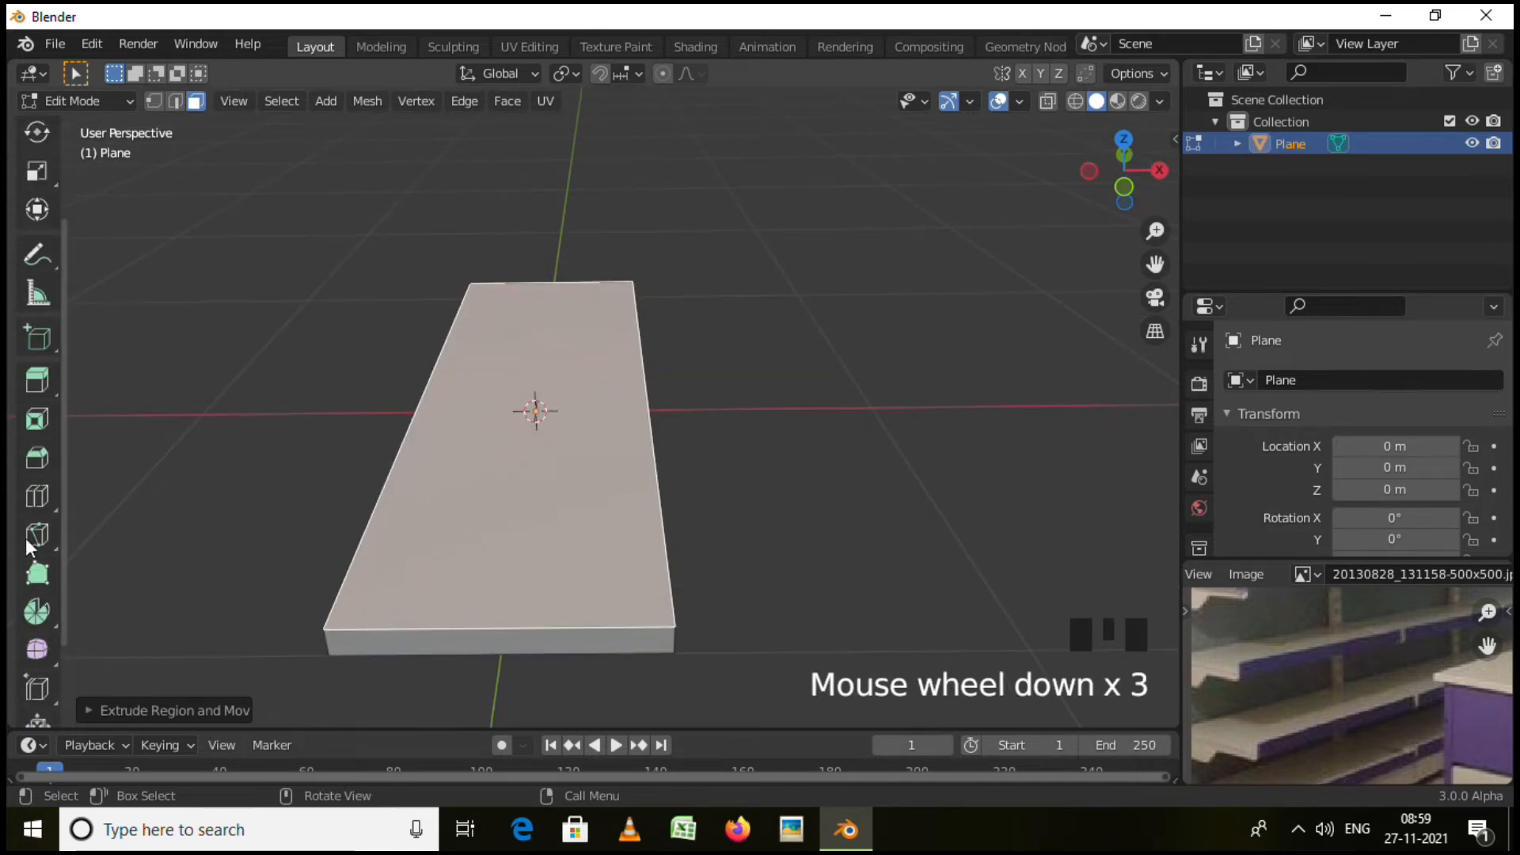
{"action": "key", "text": "ctrl"}
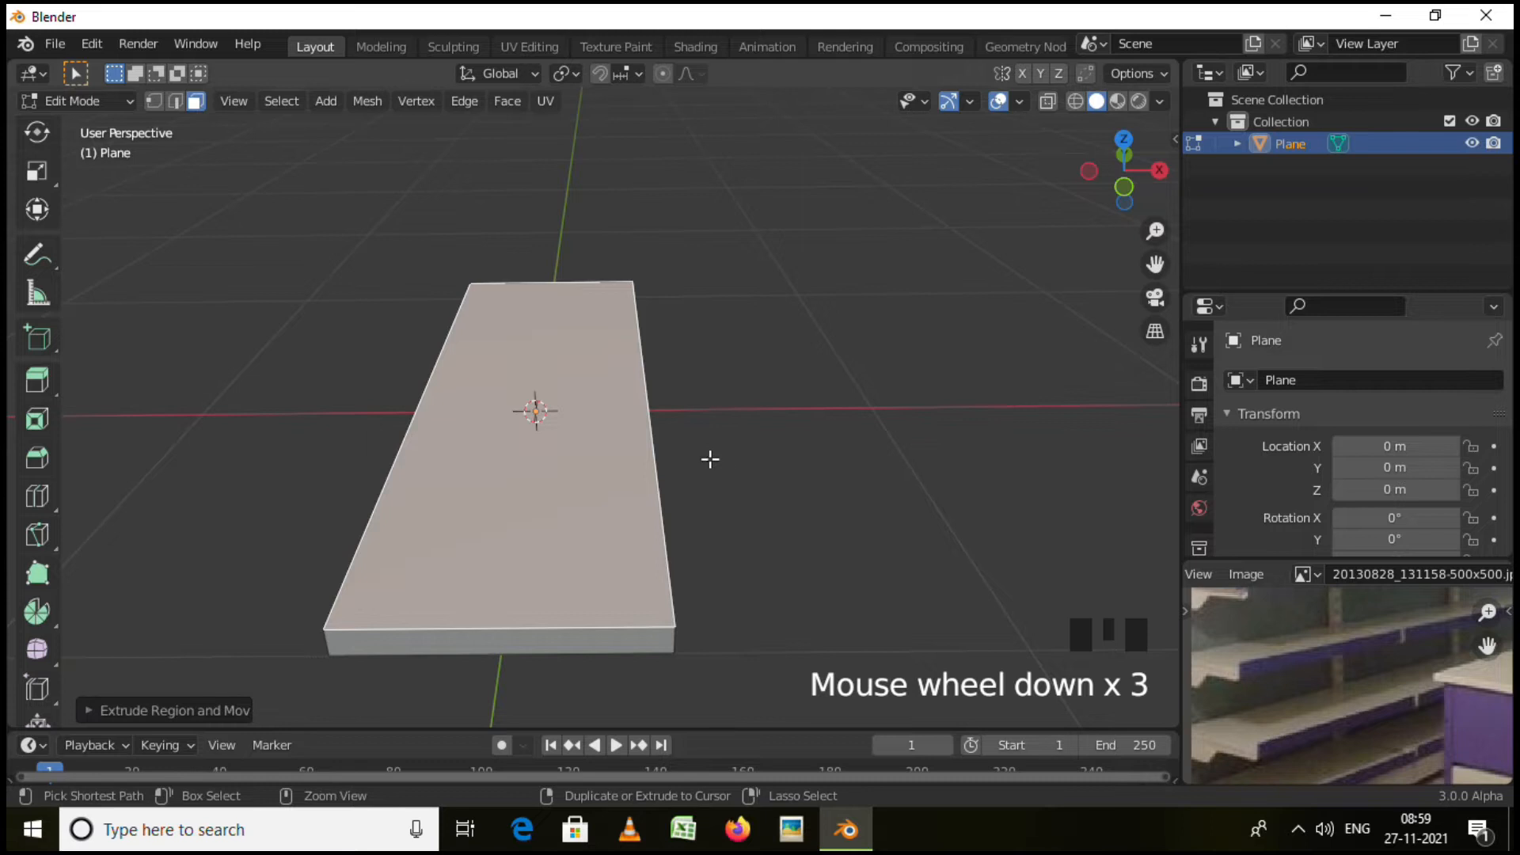
{"action": "key", "text": "ctrl+r"}
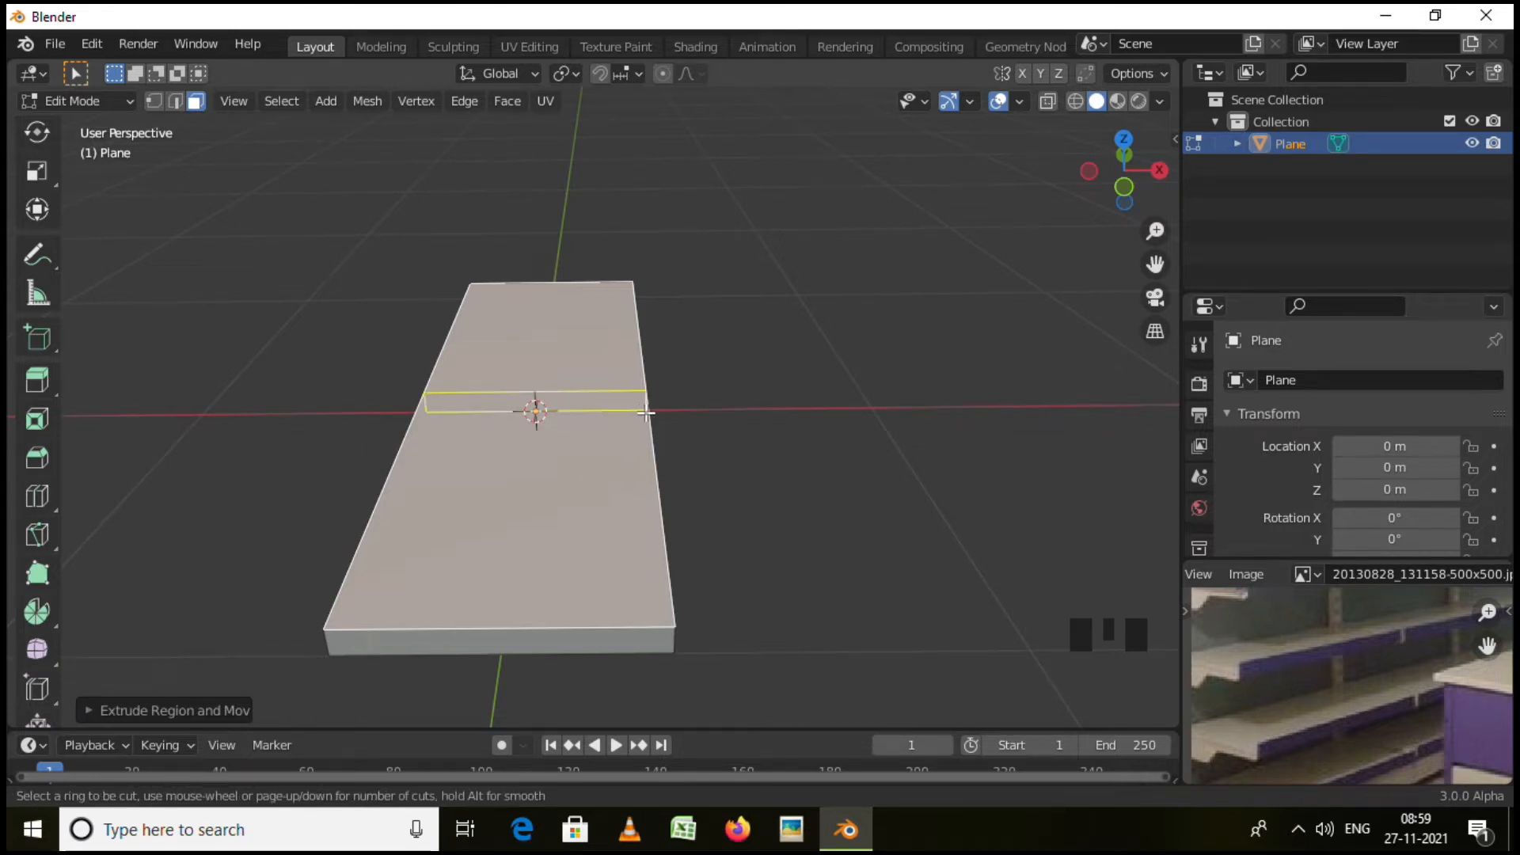
{"action": "left_click", "coordinate": [622, 279]}
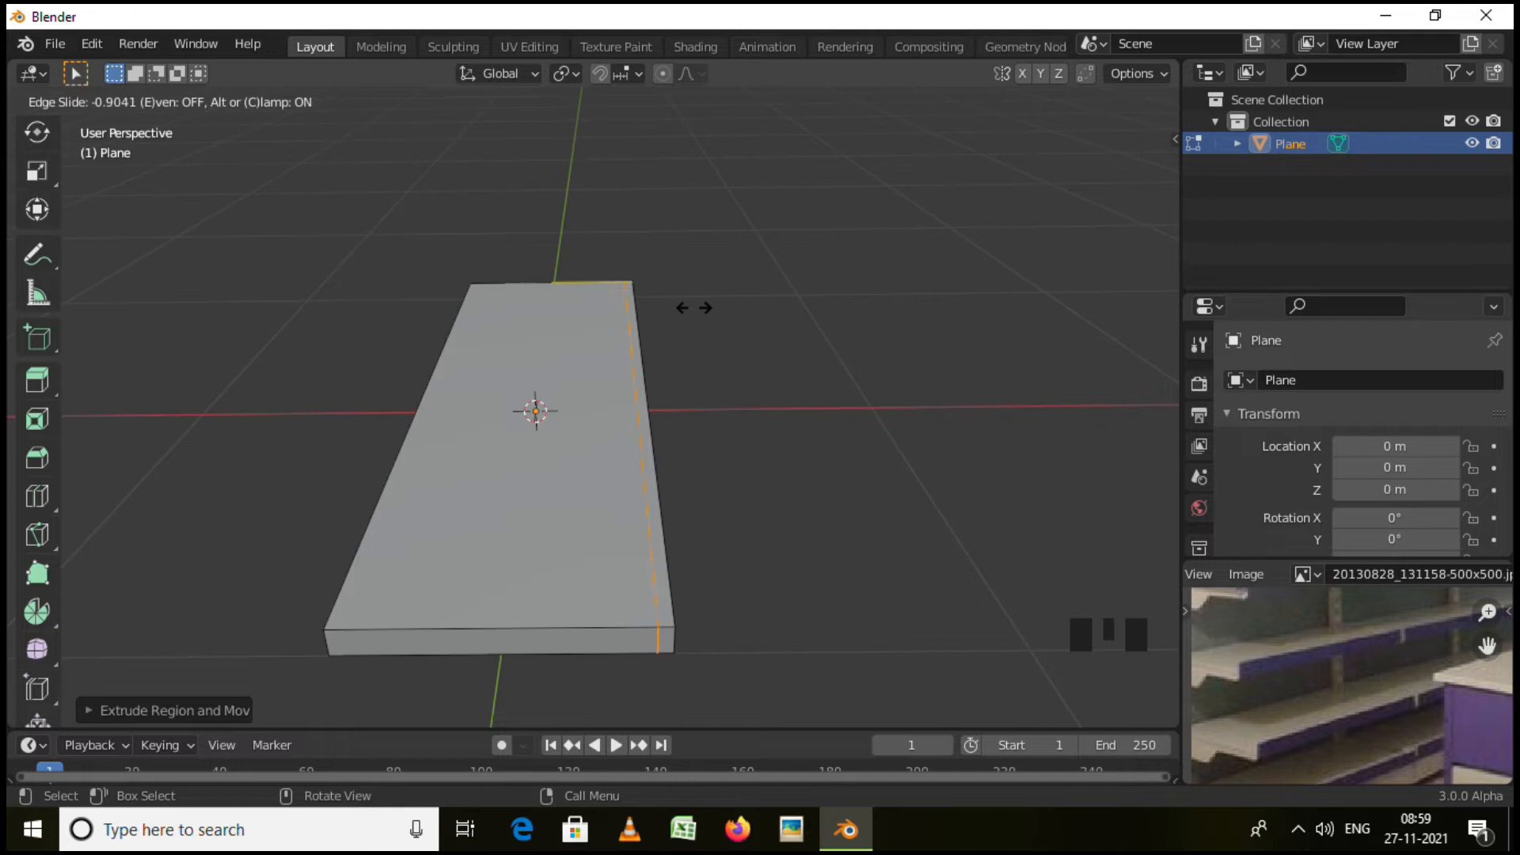
{"action": "left_click", "coordinate": [694, 308]}
Extrude the narrow top face along the slab's front edge upward into a raised lip.
{"action": "middle_click_drag", "start_coordinate": [779, 471], "coordinate": [307, 283]}
{"action": "left_click", "coordinate": [197, 99]}
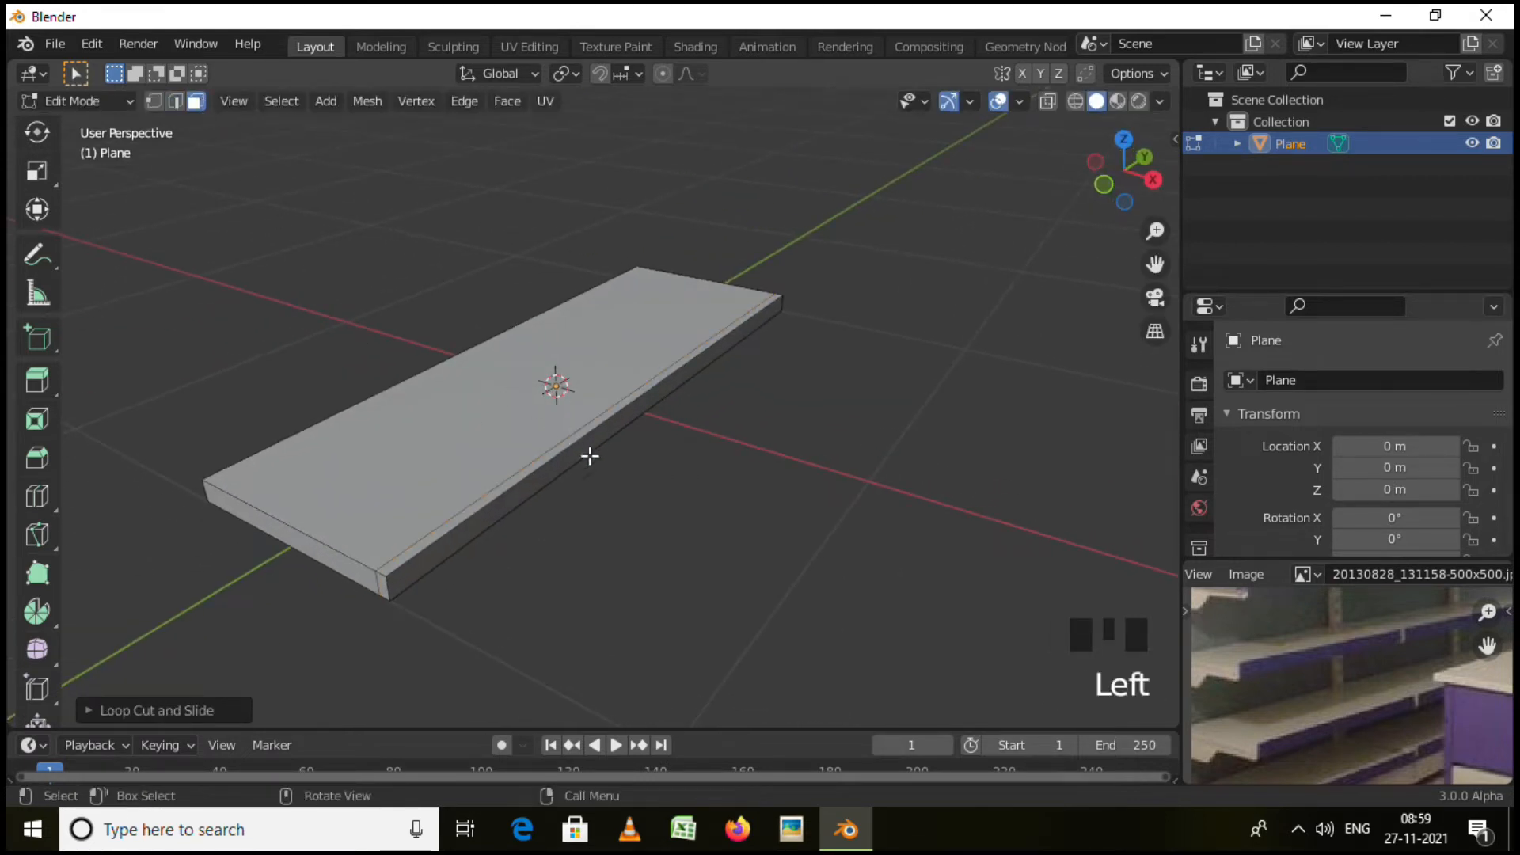
{"action": "left_click", "coordinate": [593, 433]}
{"action": "middle_click_drag", "start_coordinate": [642, 440], "coordinate": [689, 433]}
{"action": "key", "text": "e"}
{"action": "left_click", "coordinate": [599, 417]}
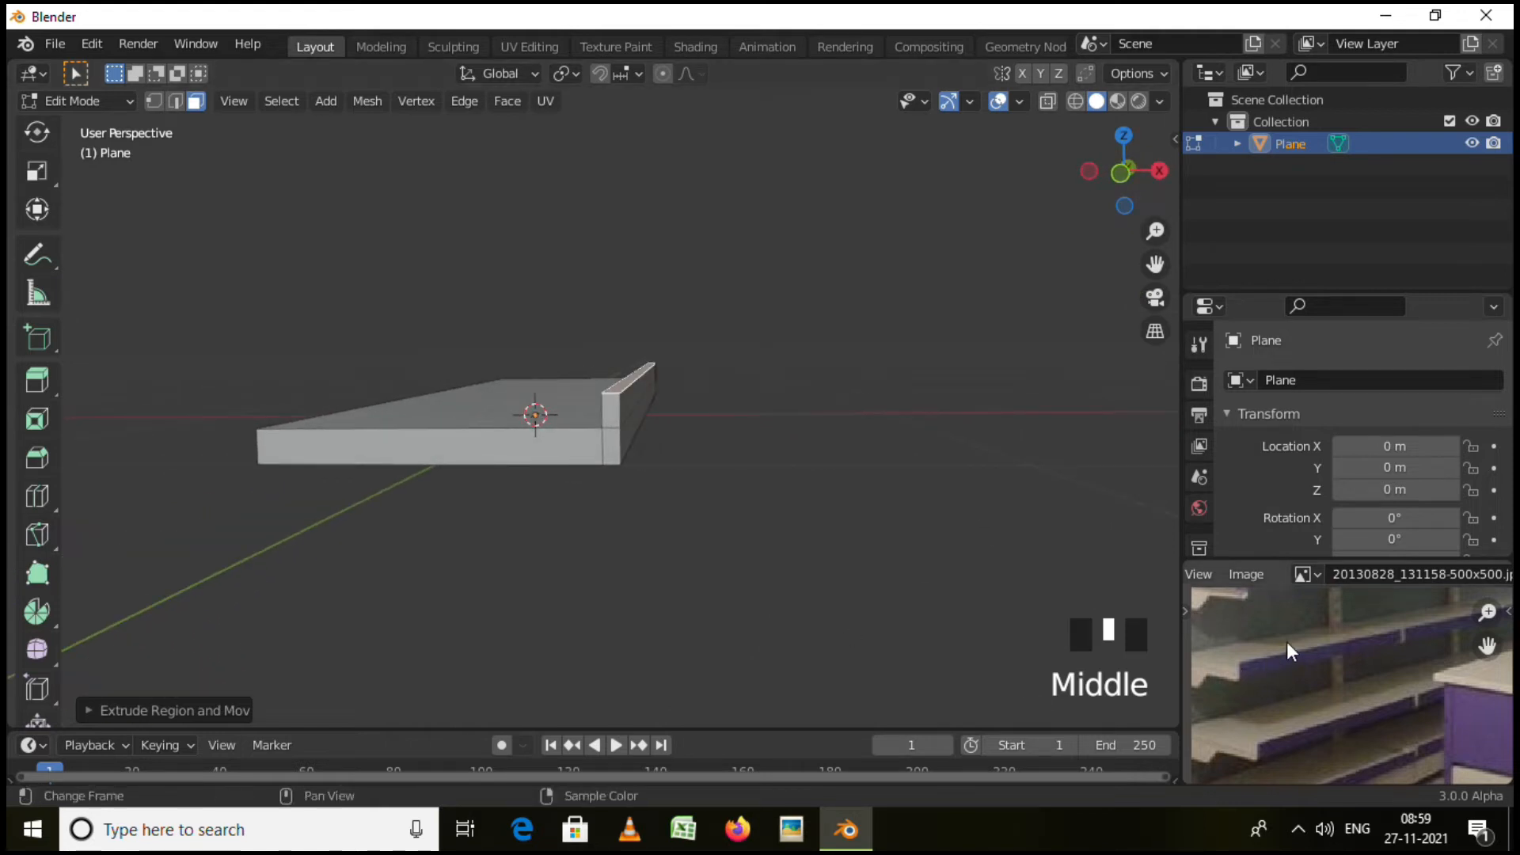
Add a lengthwise loop cut near the slab's rear long edge, with an edge slide of about -0.72.
{"action": "middle_click_drag", "start_coordinate": [635, 662], "coordinate": [395, 433]}
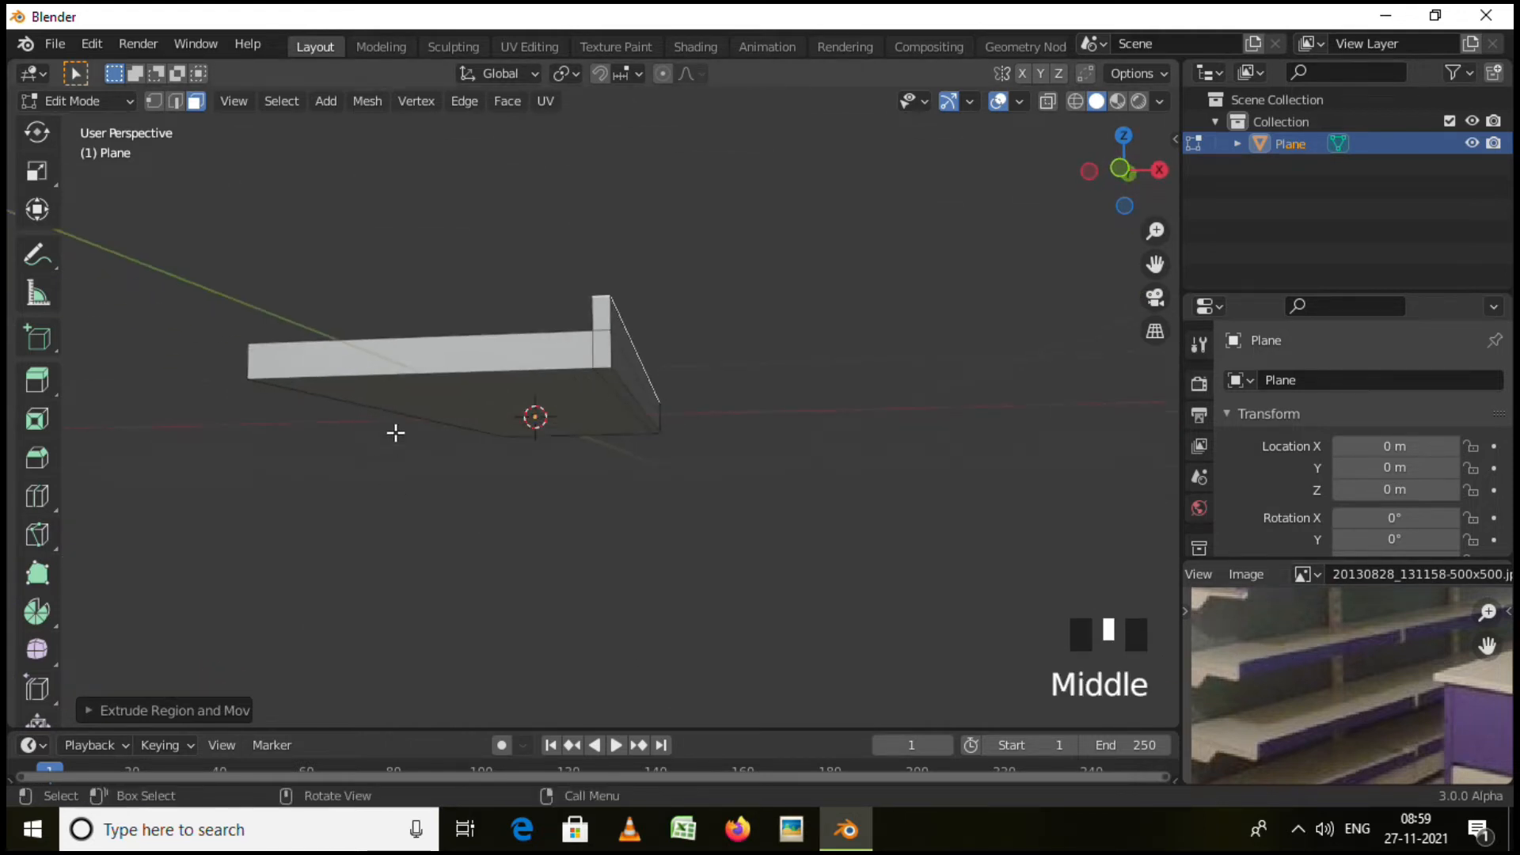
{"action": "scroll", "coordinate": [1233, 762], "scroll_direction": "down", "scroll_amount": 1}
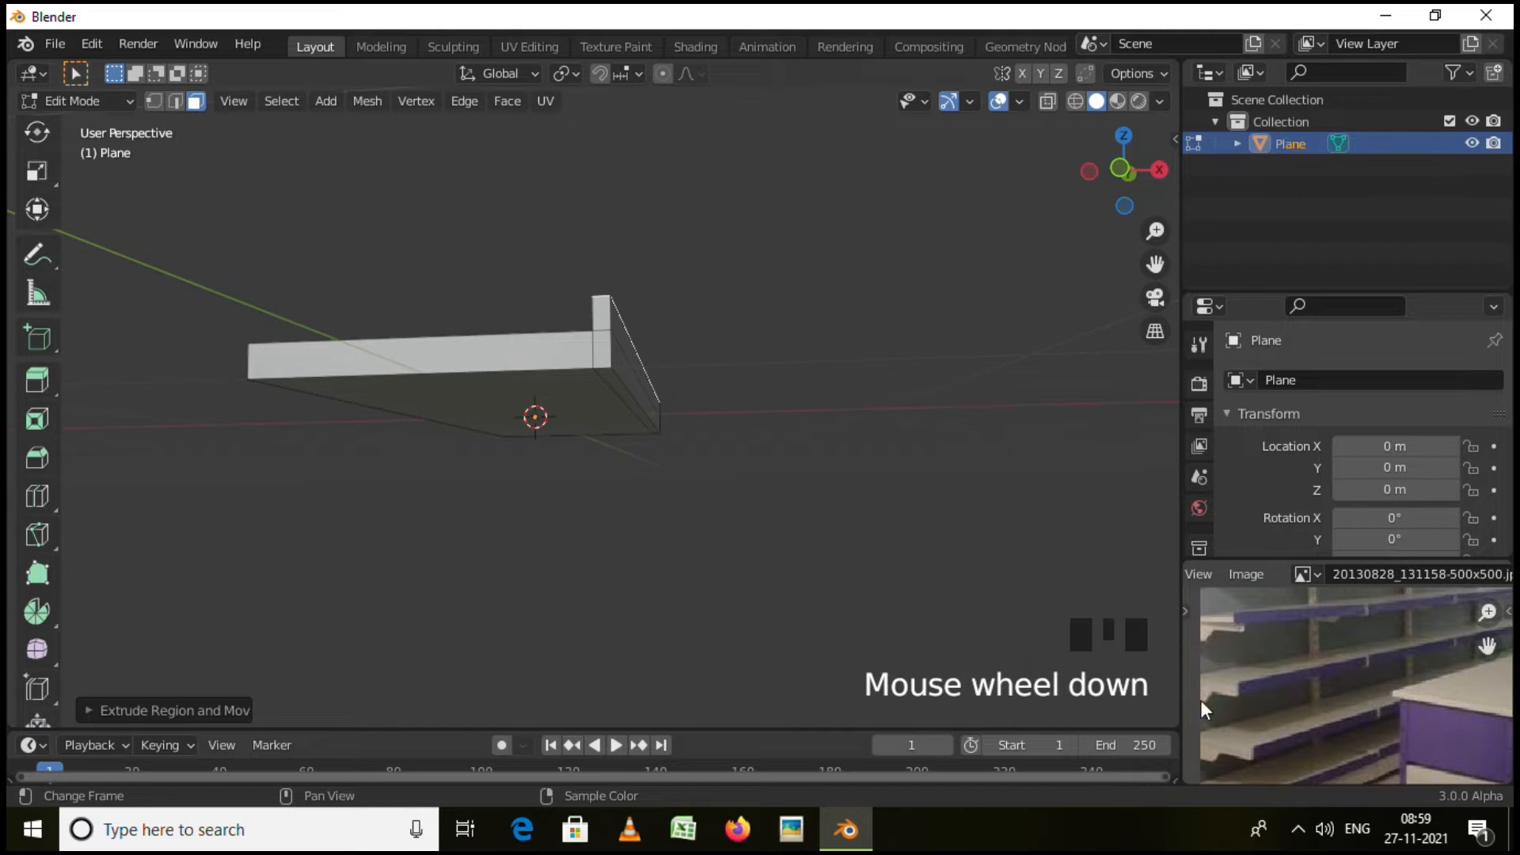
{"action": "middle_click_drag", "start_coordinate": [394, 421], "coordinate": [441, 407]}
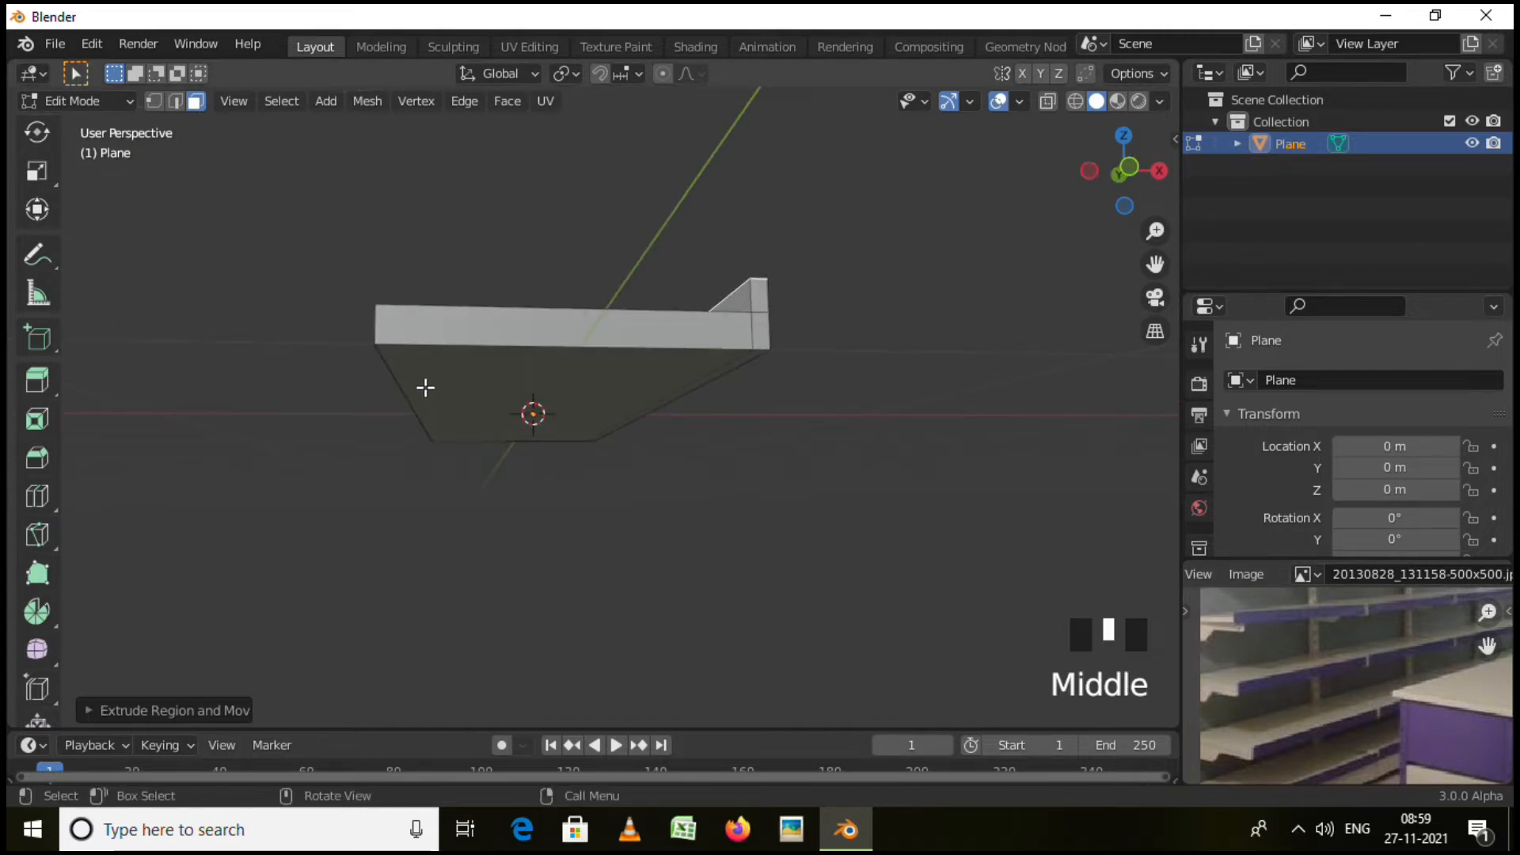
{"action": "left_click", "coordinate": [495, 379]}
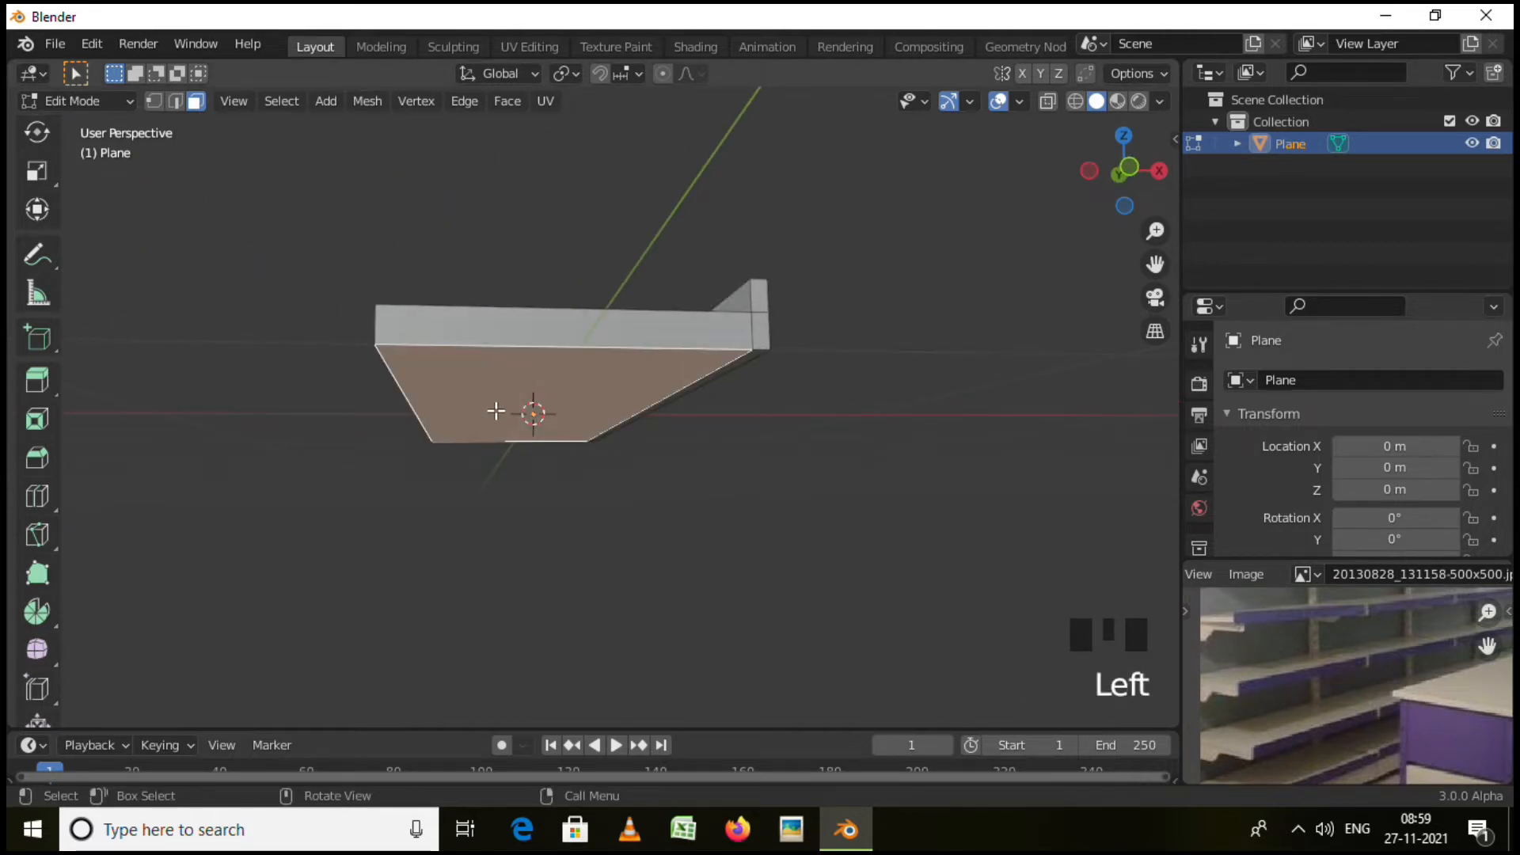
{"action": "key", "text": "ctrl+r"}
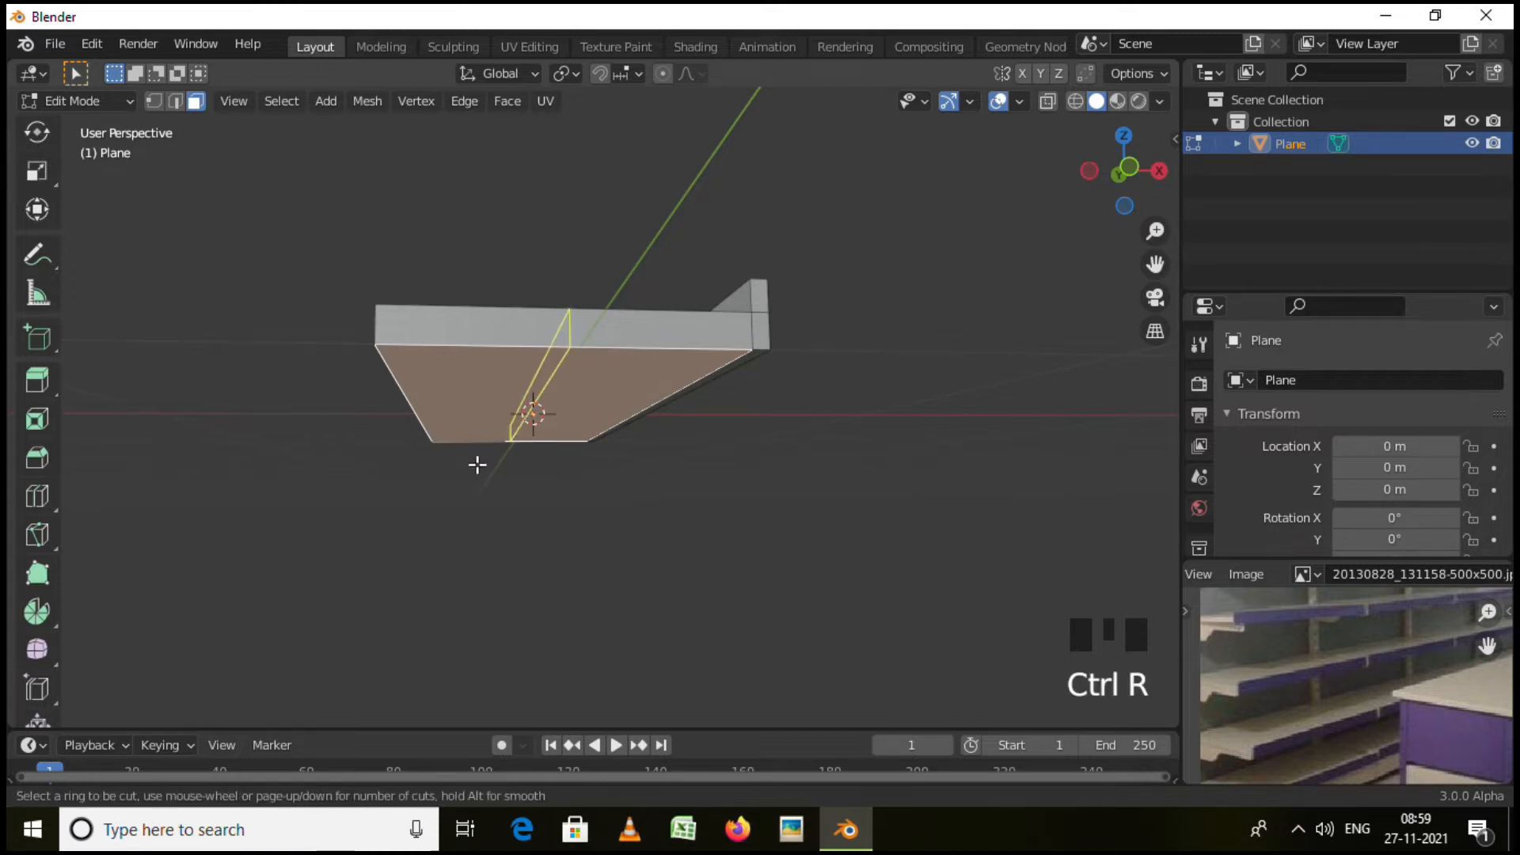
{"action": "left_click", "coordinate": [473, 465]}
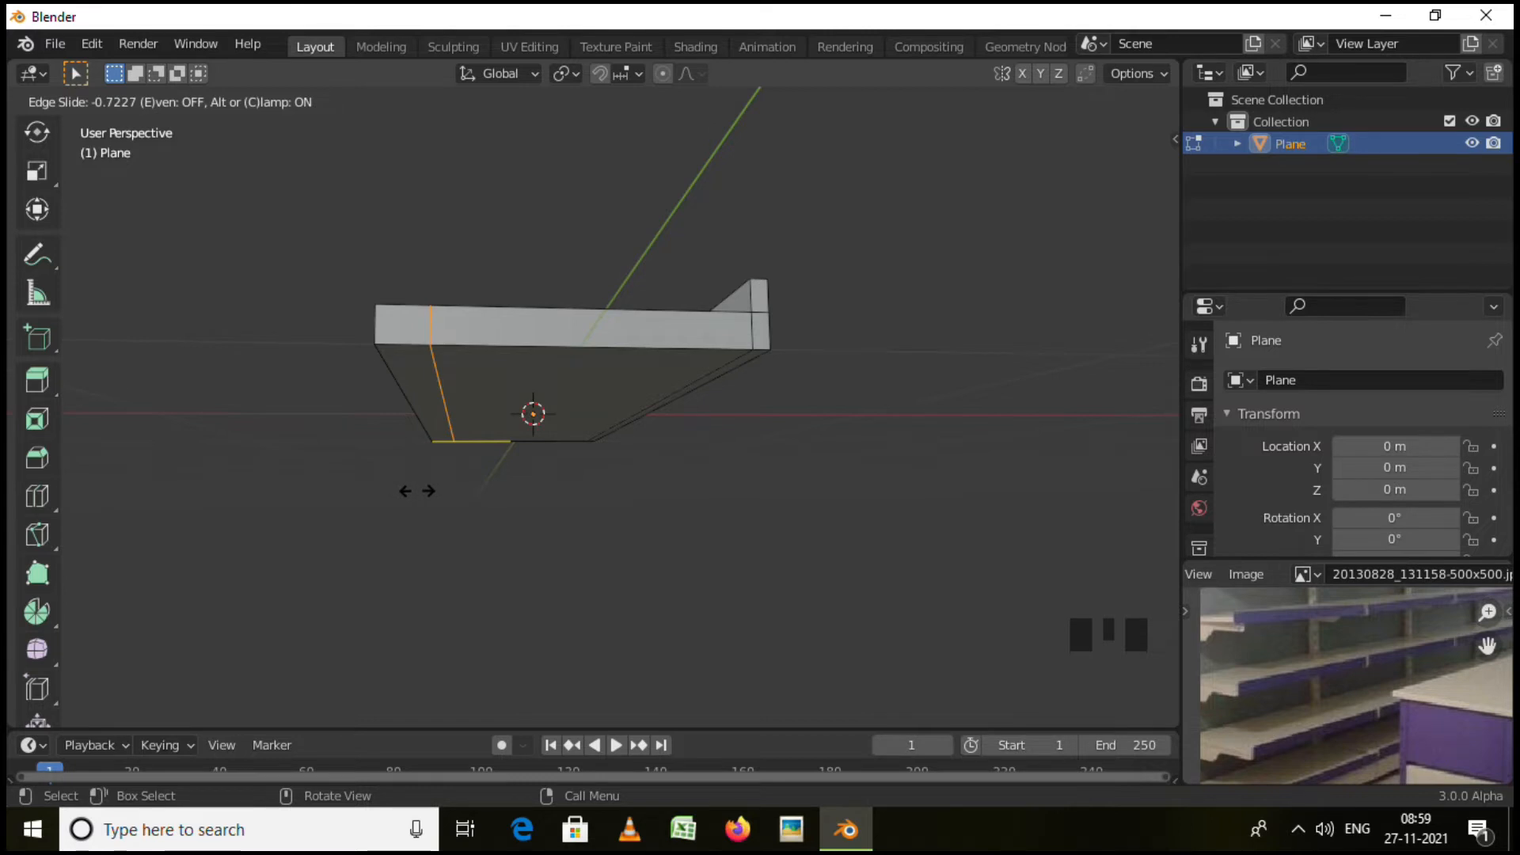
{"action": "left_click", "coordinate": [417, 491]}
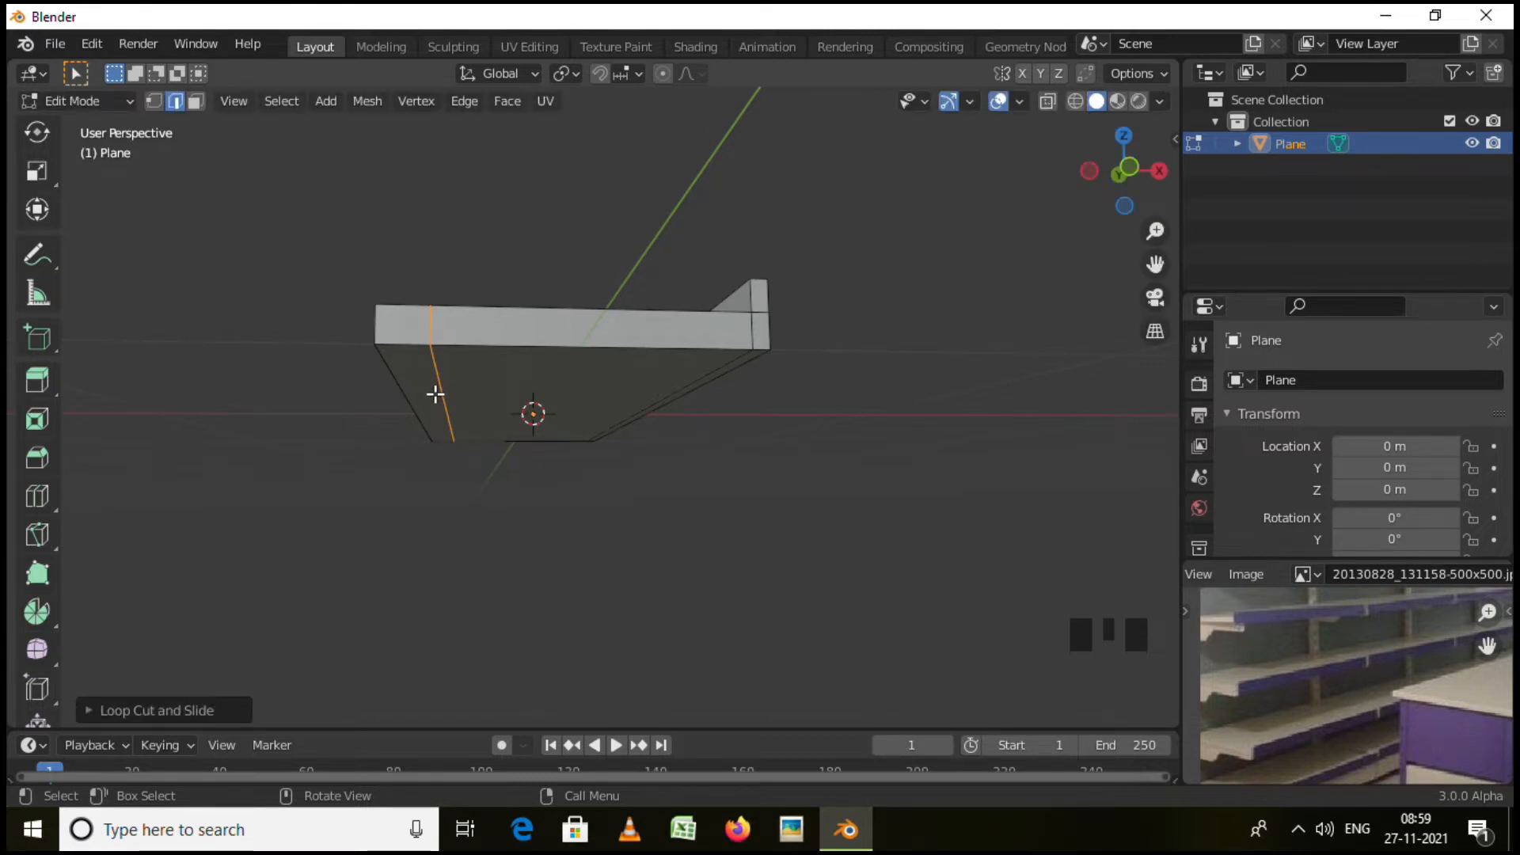
Extrude the narrow rear strip on the slab's underside downward by about 0.08 m.
{"action": "key", "text": "3"}
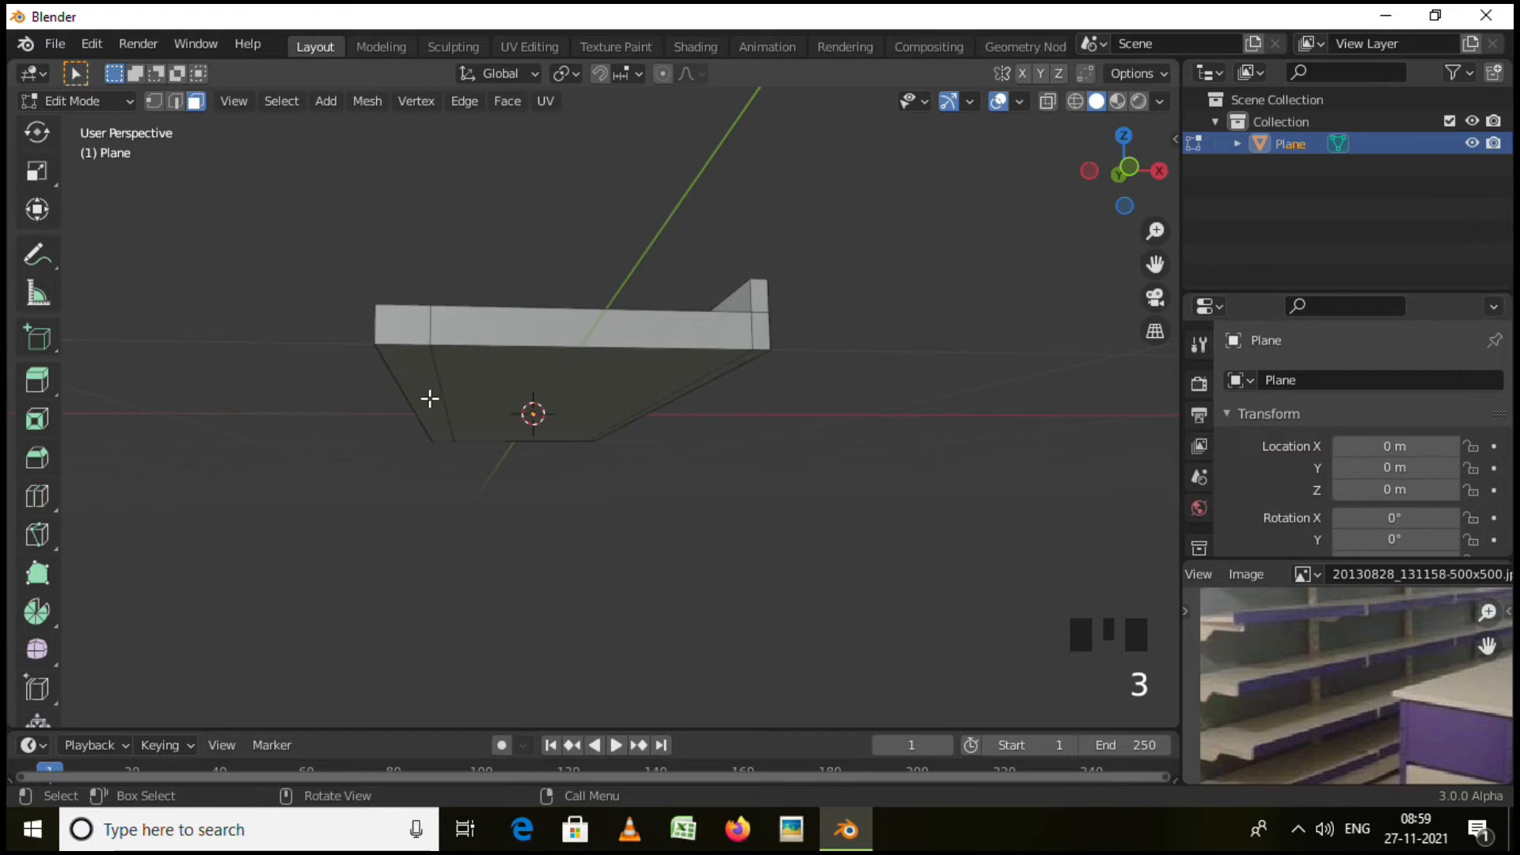
{"action": "left_click", "coordinate": [430, 400]}
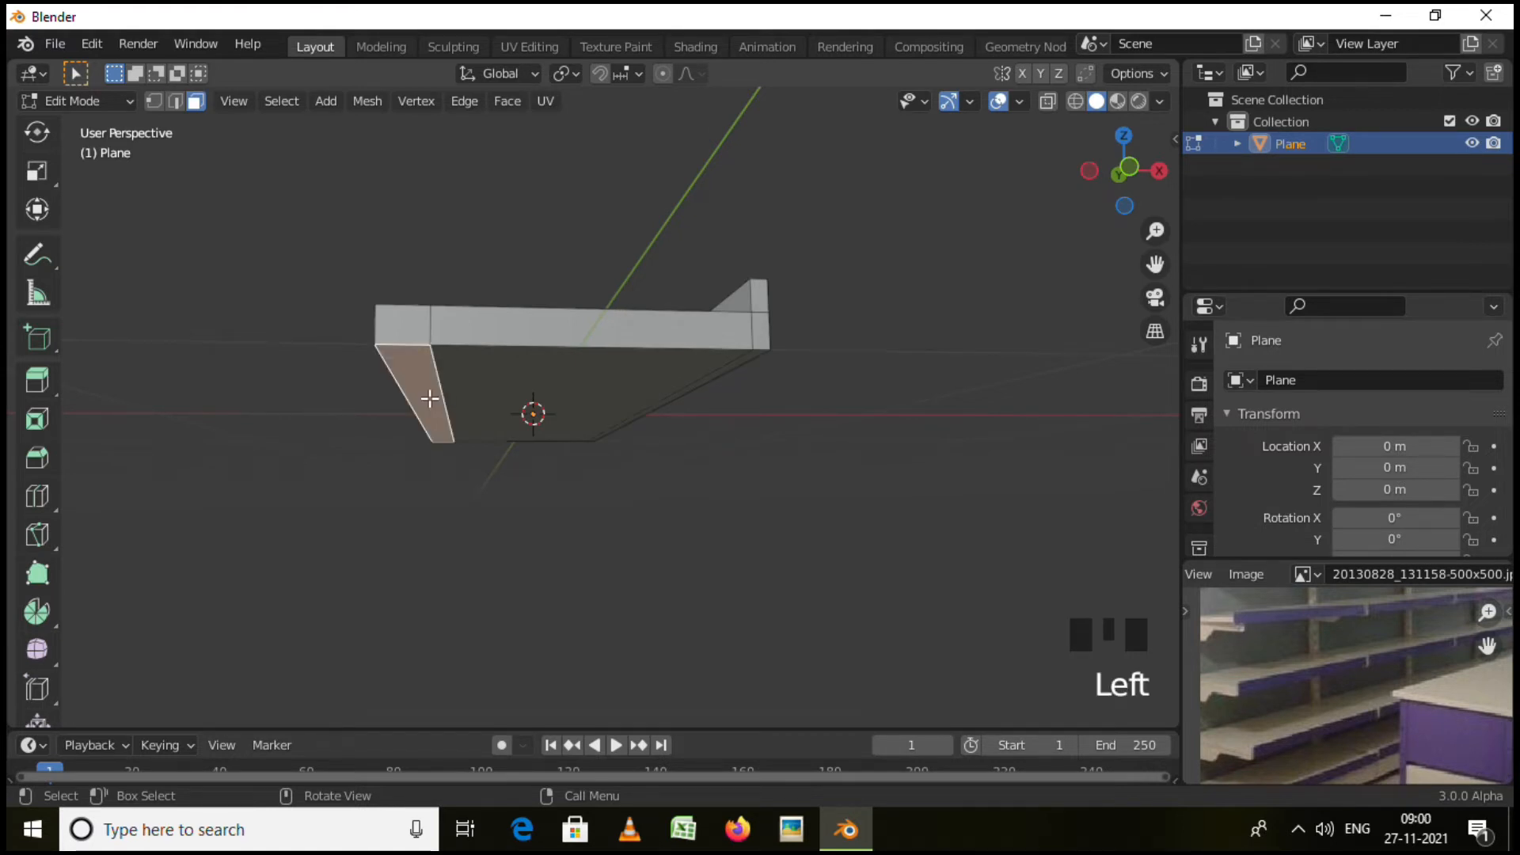
{"action": "key", "text": "e"}
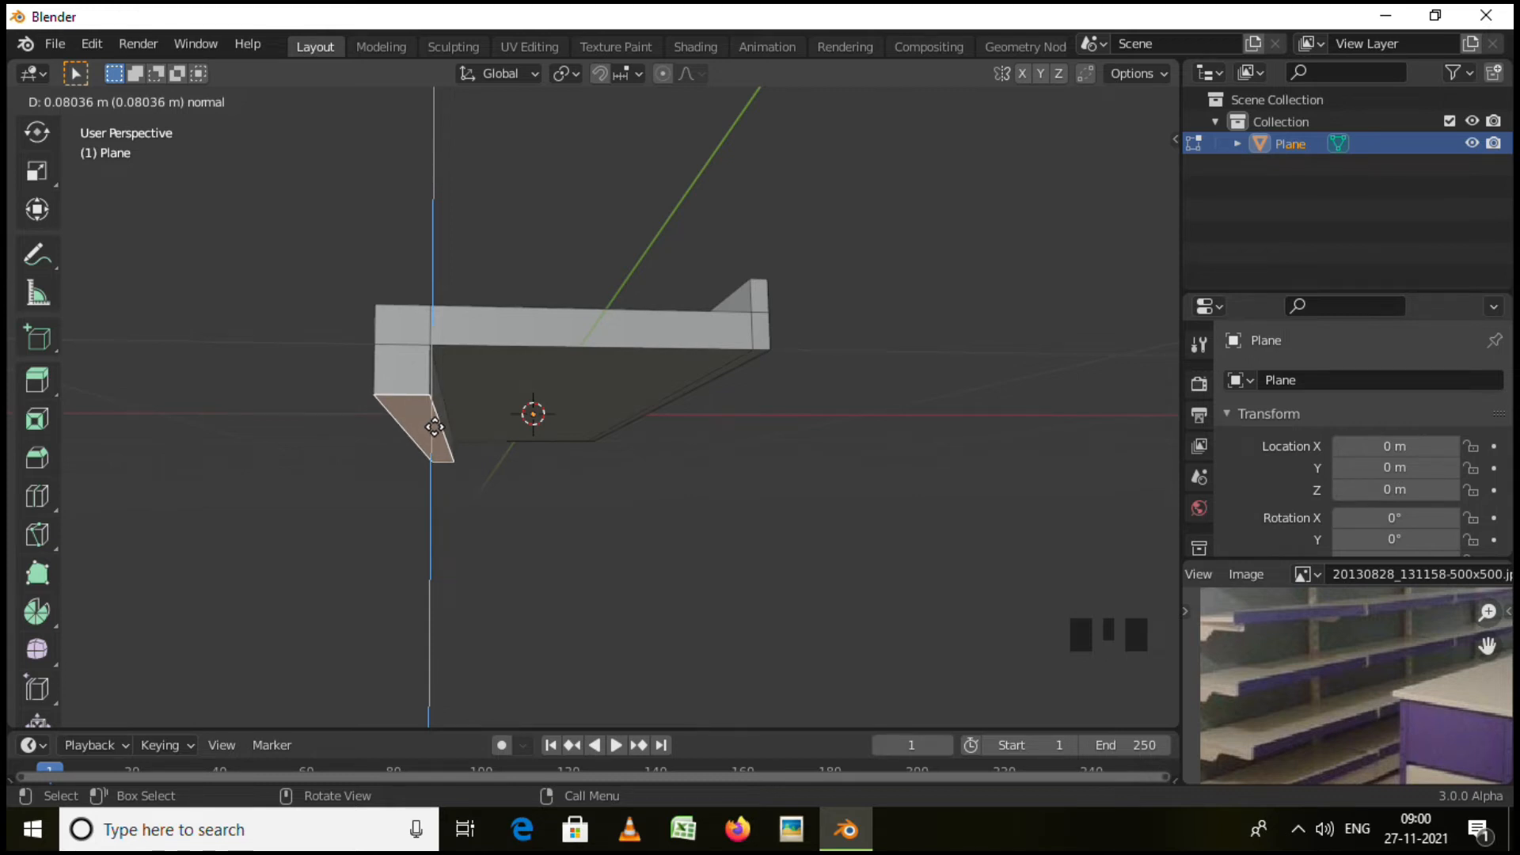
{"action": "left_click", "coordinate": [437, 427]}
Examine the shelf fronts and vertical supports in the reference photo up close and compare them with the modelled shelf.
{"action": "middle_click_drag", "start_coordinate": [835, 535], "coordinate": [747, 563]}
{"action": "scroll", "coordinate": [624, 563], "scroll_direction": "down", "scroll_amount": 2}
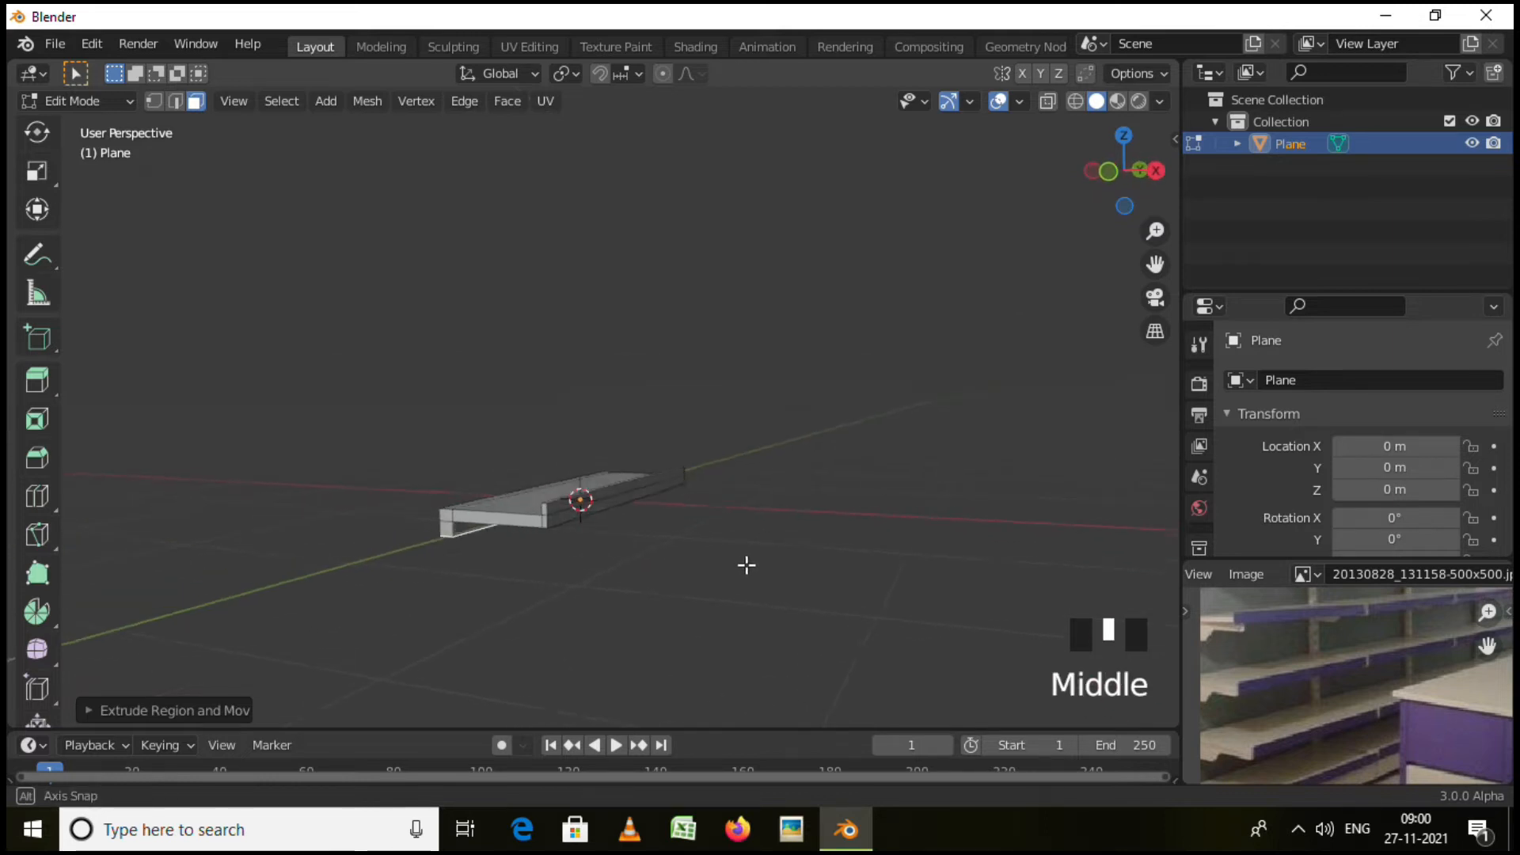
{"action": "scroll", "coordinate": [1343, 667], "scroll_direction": "down", "scroll_amount": 2}
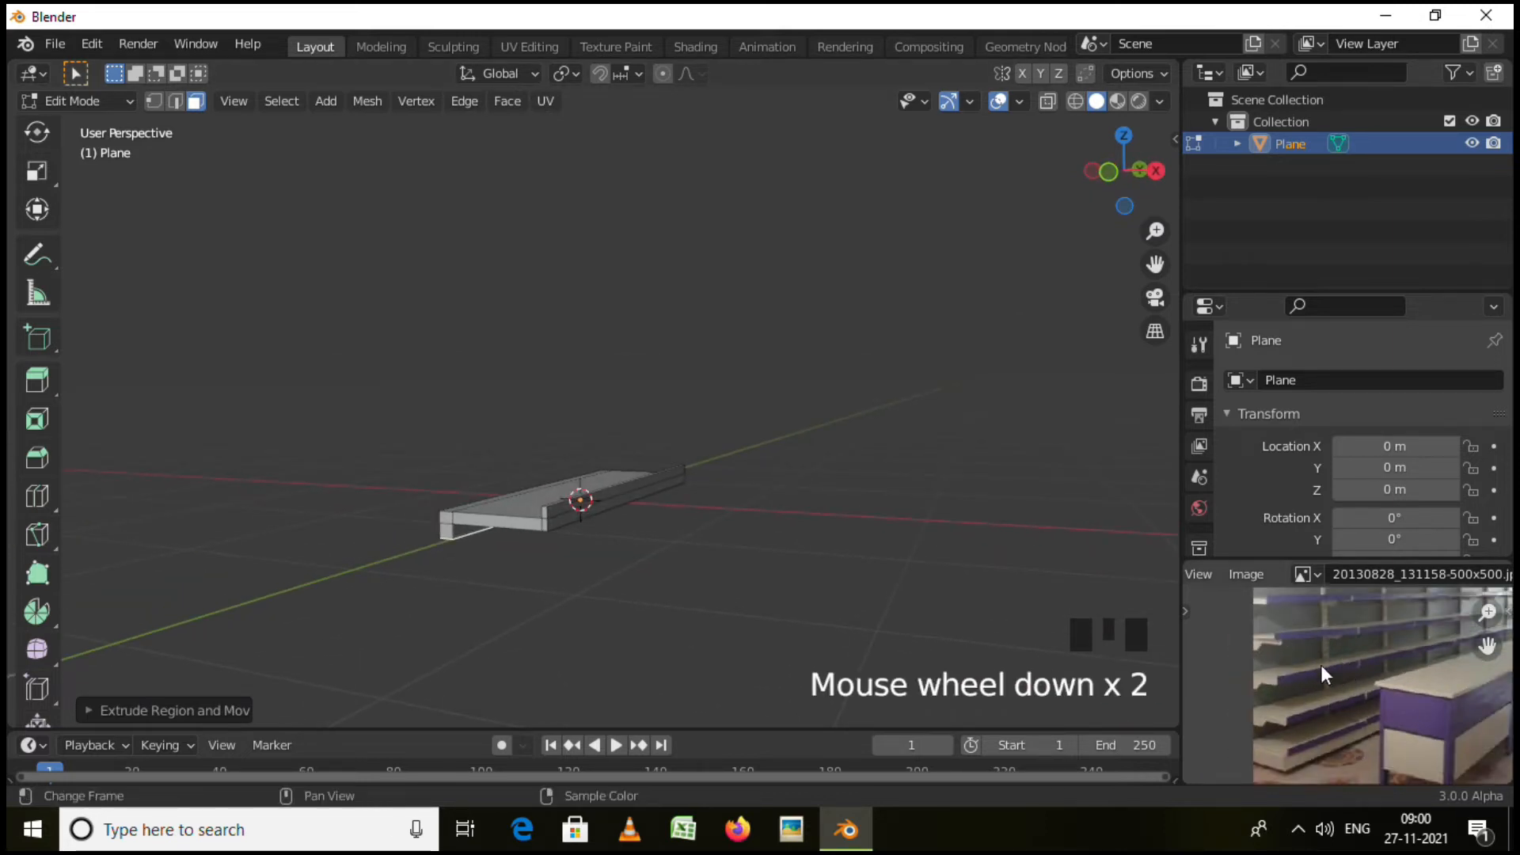
{"action": "middle_click_drag", "start_coordinate": [998, 689], "coordinate": [732, 689]}
{"action": "scroll", "coordinate": [1315, 673], "scroll_direction": "down", "scroll_amount": 1}
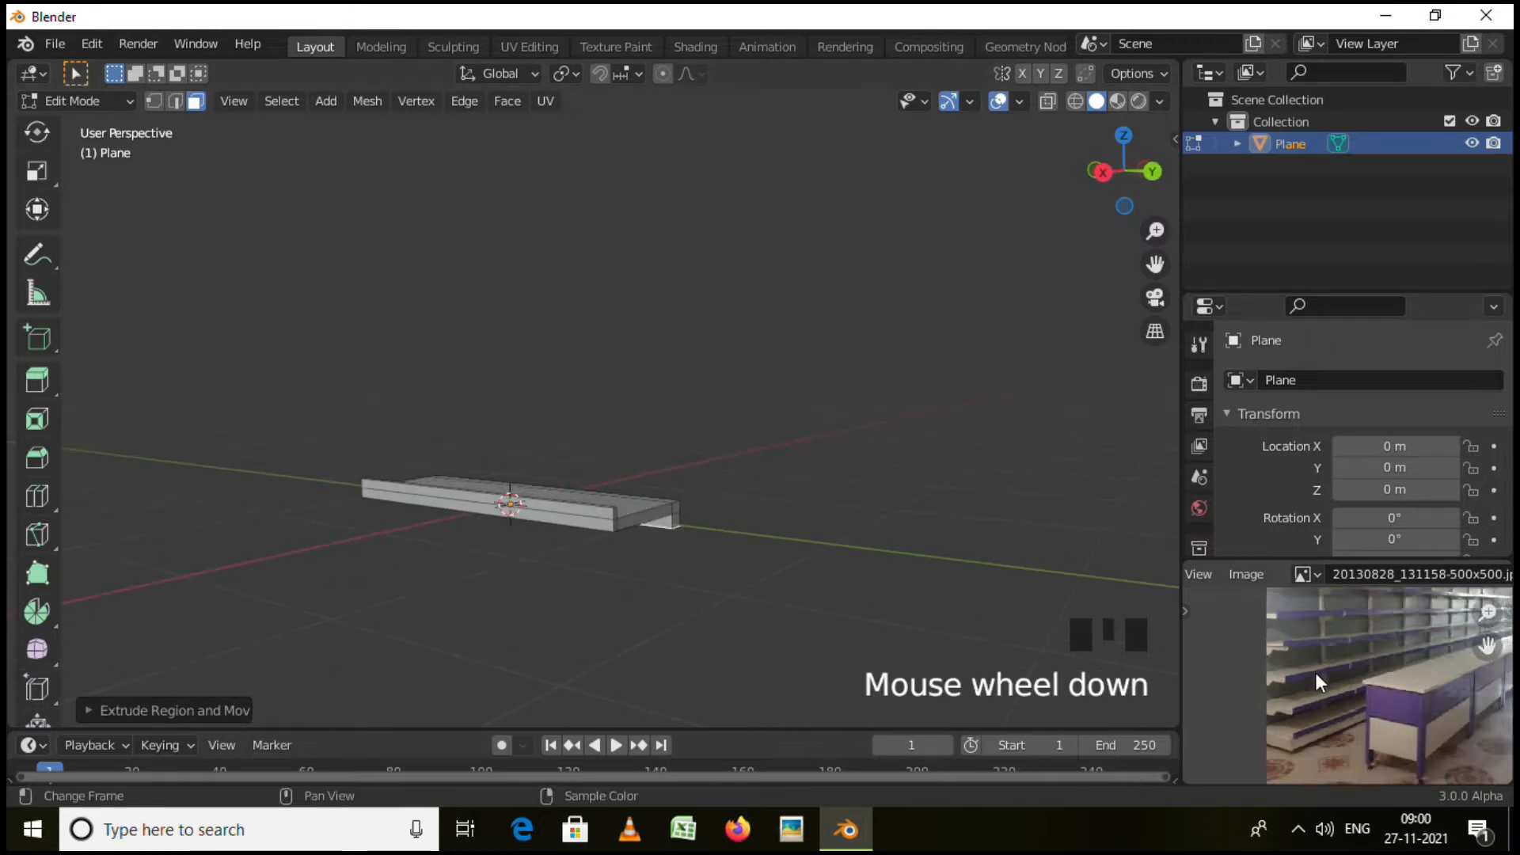
{"action": "scroll", "coordinate": [1340, 634], "scroll_direction": "up", "scroll_amount": 6}
{"action": "scroll", "coordinate": [1331, 640], "scroll_direction": "up", "scroll_amount": 2}
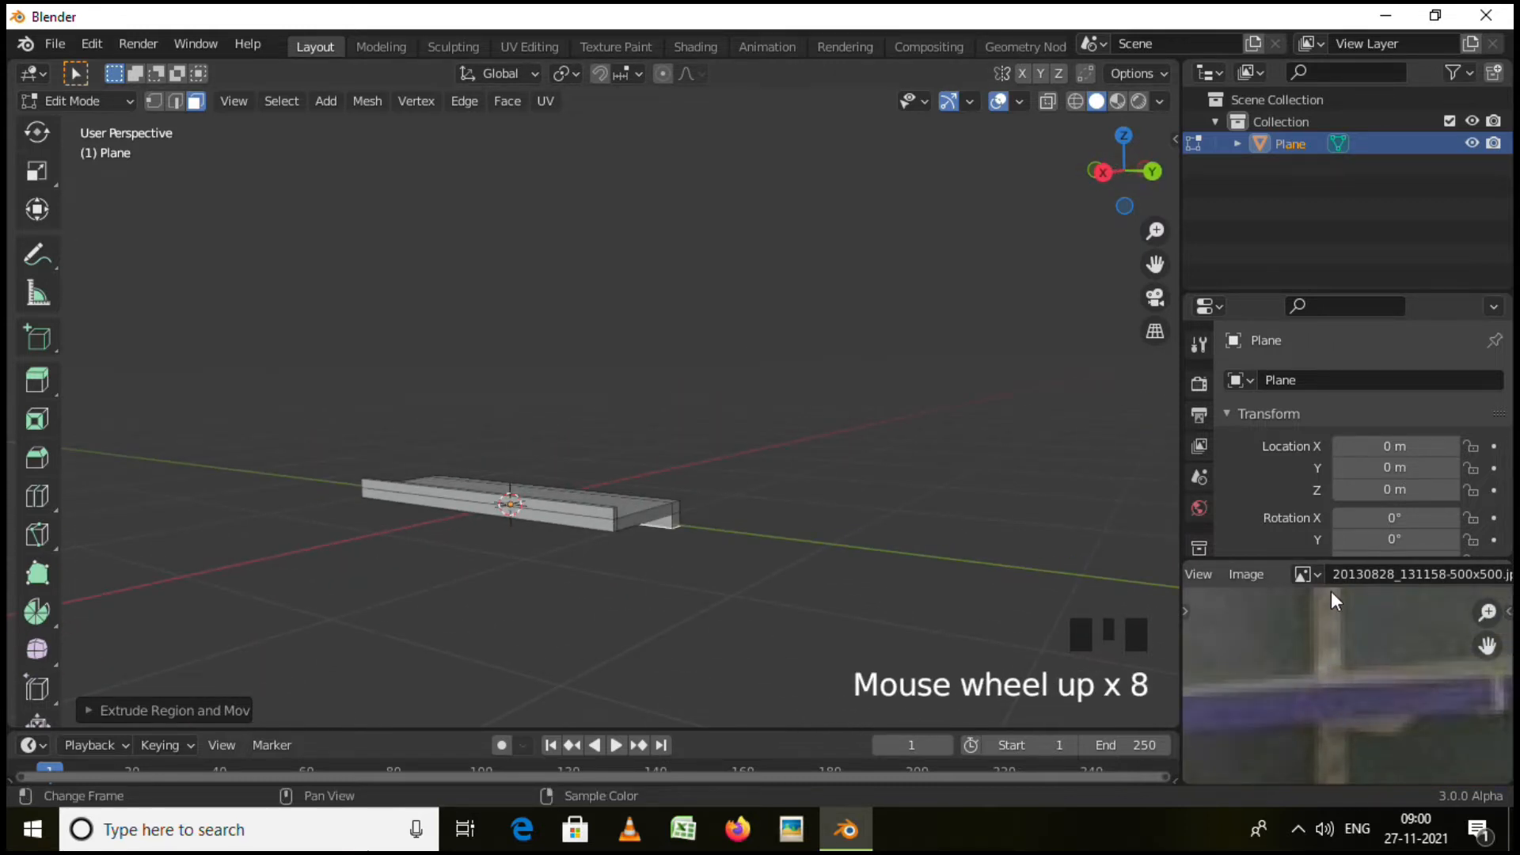
{"action": "scroll", "coordinate": [985, 638], "scroll_direction": "down", "scroll_amount": 5}
{"action": "middle_click_drag", "start_coordinate": [894, 638], "coordinate": [943, 638]}
{"action": "scroll", "coordinate": [869, 582], "scroll_direction": "up", "scroll_amount": 6}
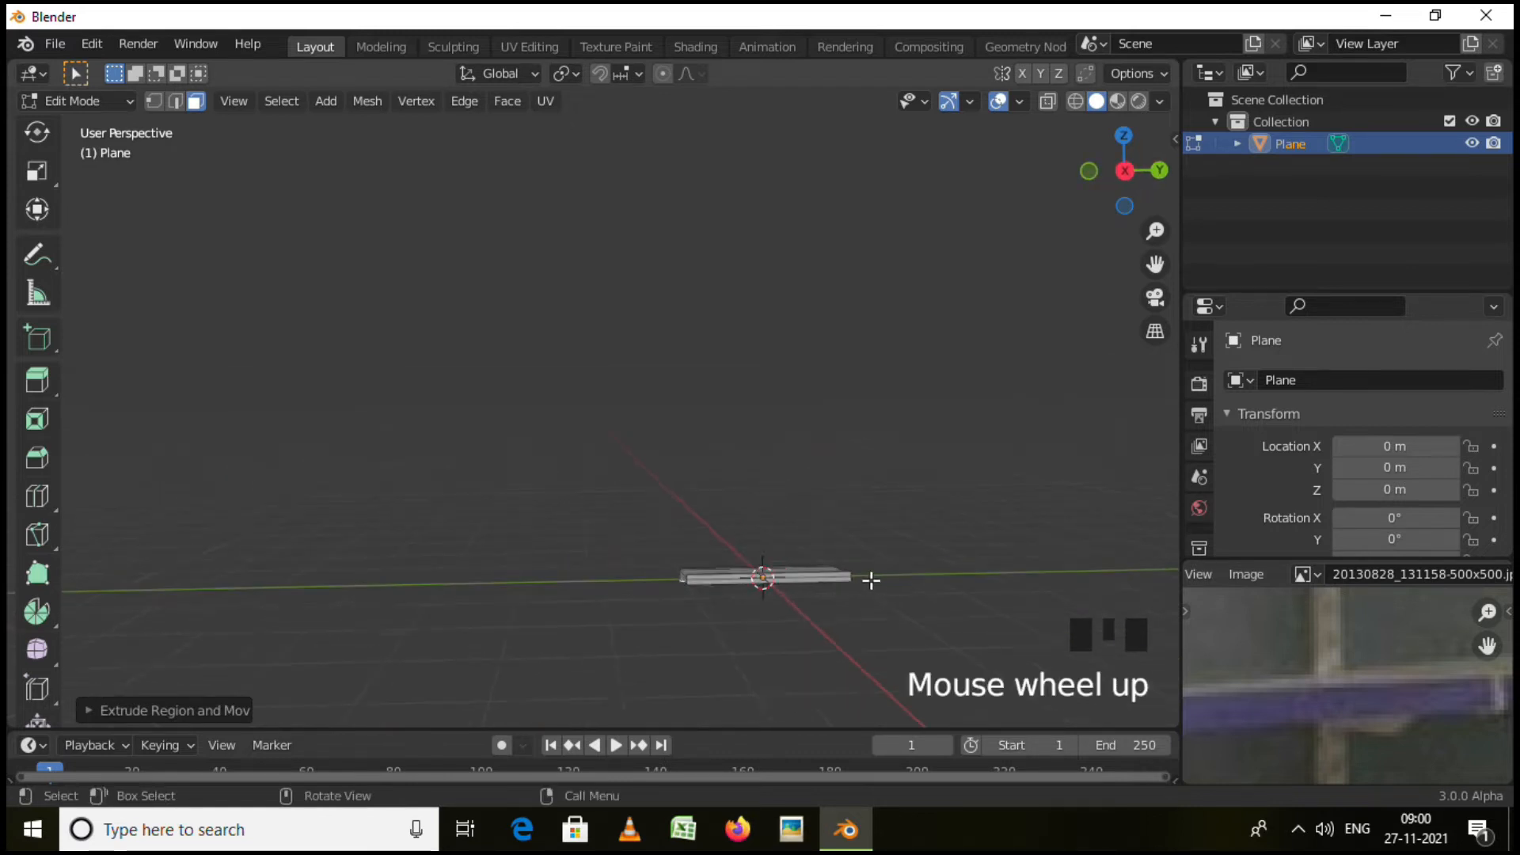
{"action": "middle_click_drag", "start_coordinate": [866, 597], "coordinate": [777, 615]}
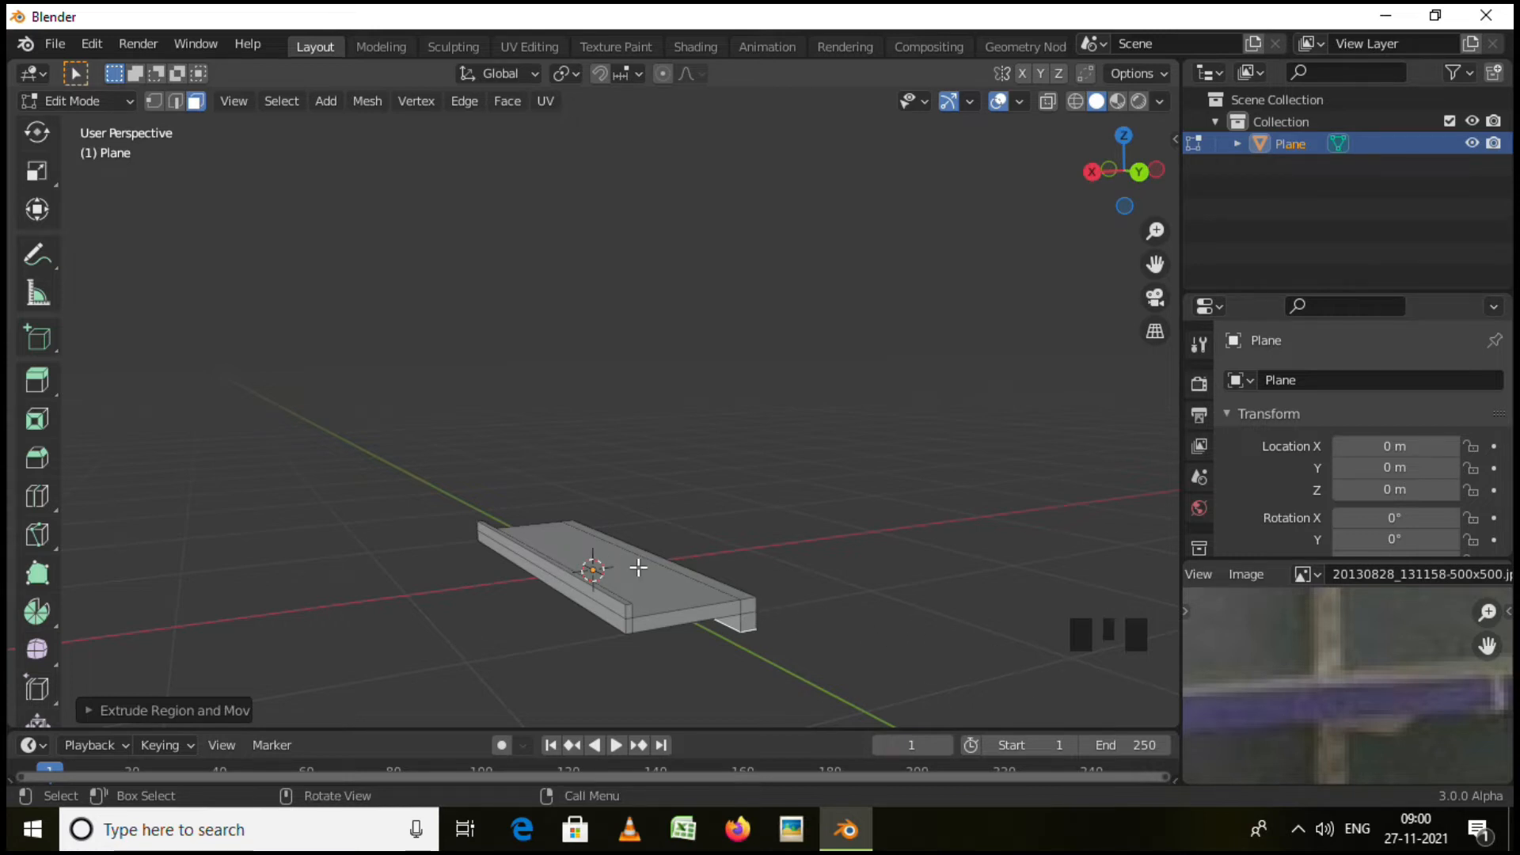
{"action": "scroll", "coordinate": [742, 615], "scroll_direction": "up", "scroll_amount": 5}
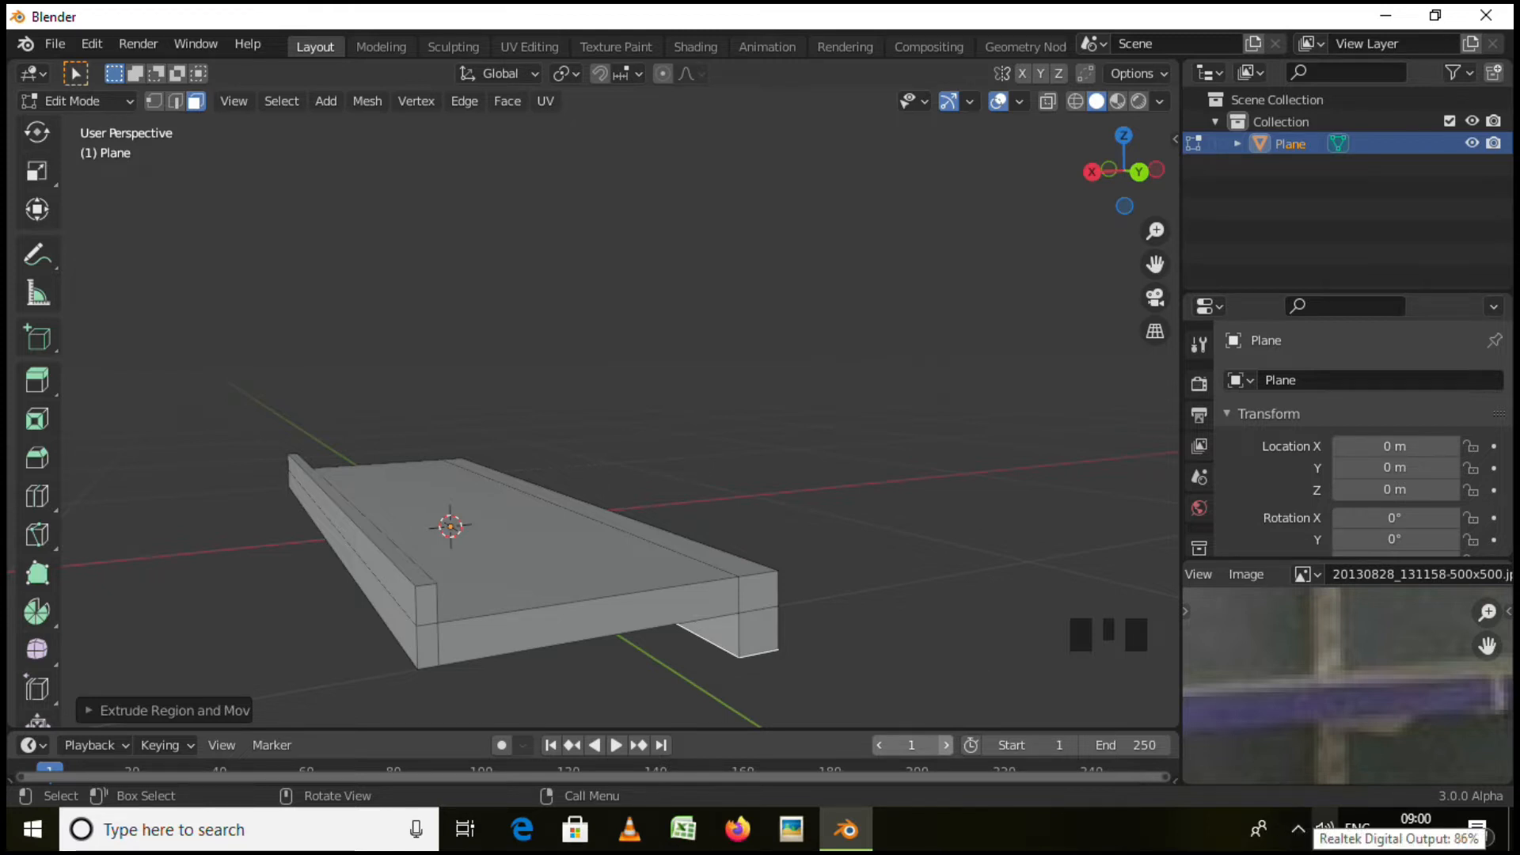
Place the 3D cursor on the shelf's end face at the rear corner.
{"action": "right_click", "coordinate": [761, 593], "text": "shift"}
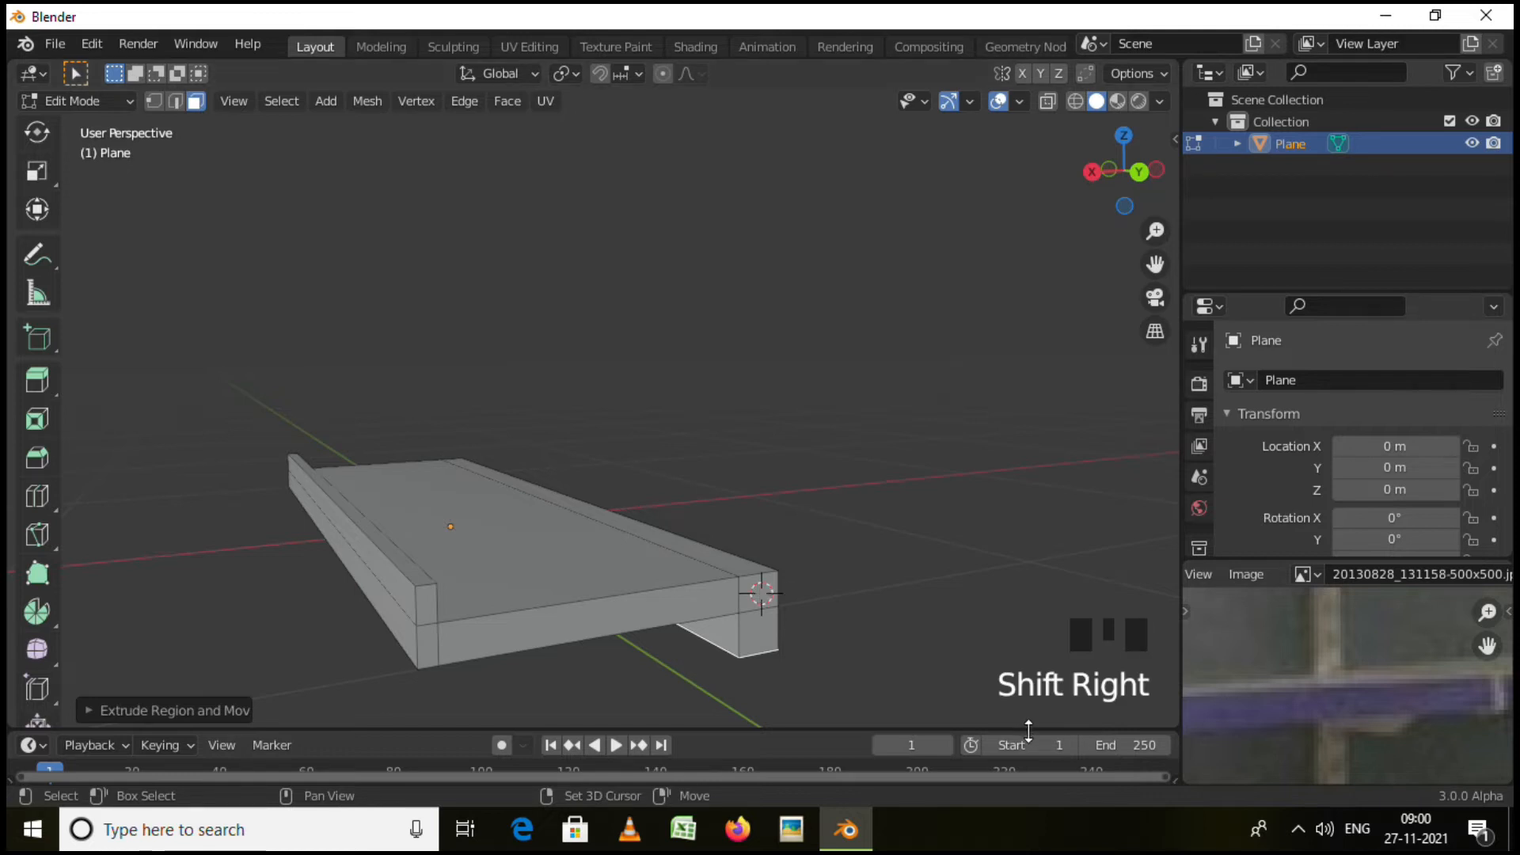
{"action": "middle_click_drag", "start_coordinate": [762, 664], "coordinate": [727, 596]}
{"action": "scroll", "coordinate": [822, 604], "scroll_direction": "down", "scroll_amount": 3}
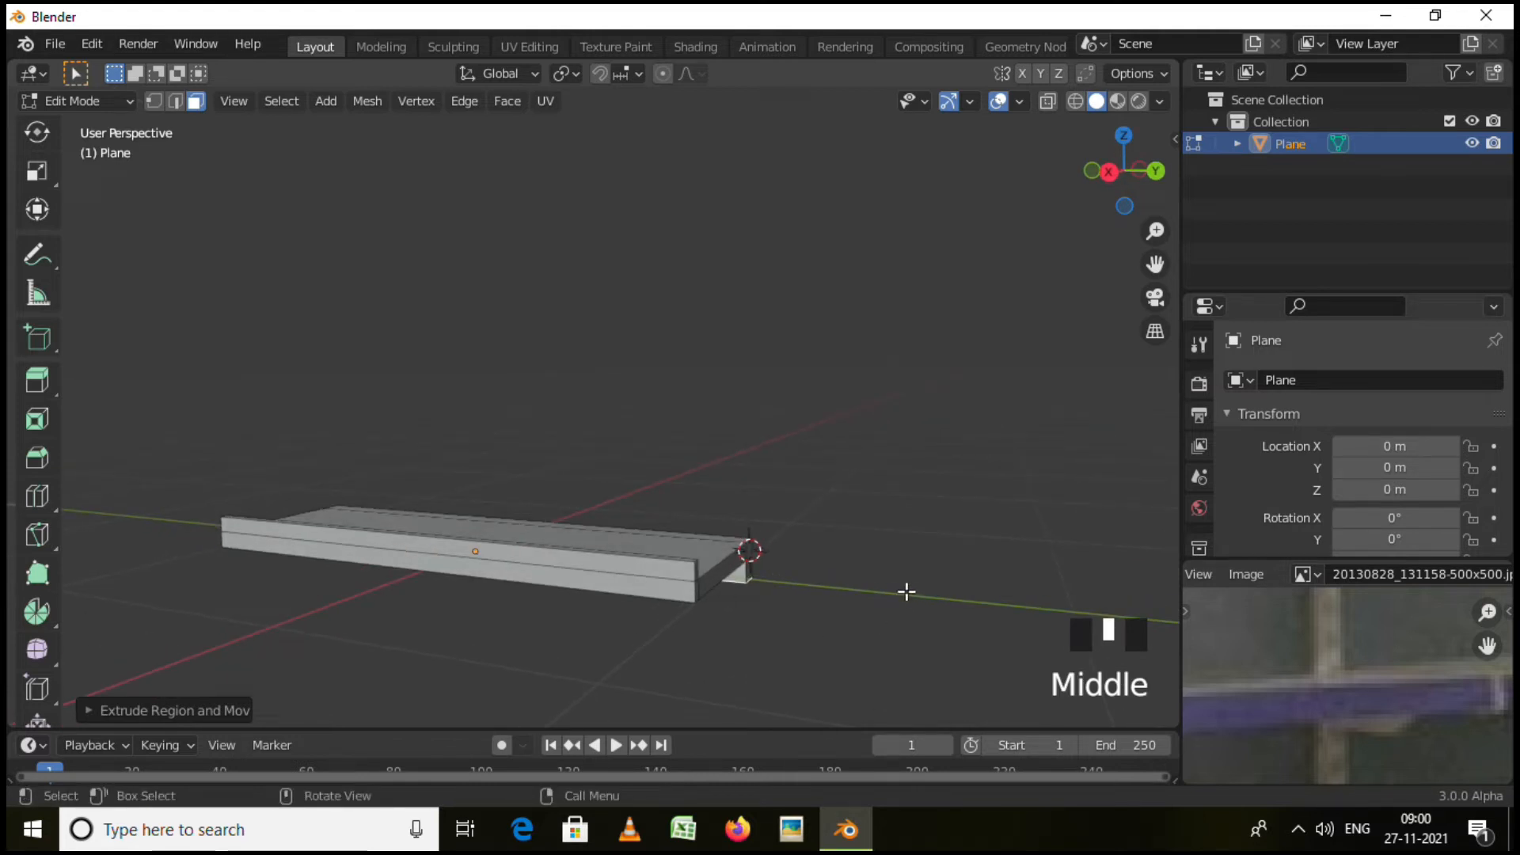
{"action": "scroll", "coordinate": [1365, 658], "scroll_direction": "down", "scroll_amount": 7}
{"action": "middle_click_drag", "start_coordinate": [863, 641], "coordinate": [675, 619]}
{"action": "scroll", "coordinate": [558, 538], "scroll_direction": "up", "scroll_amount": 4}
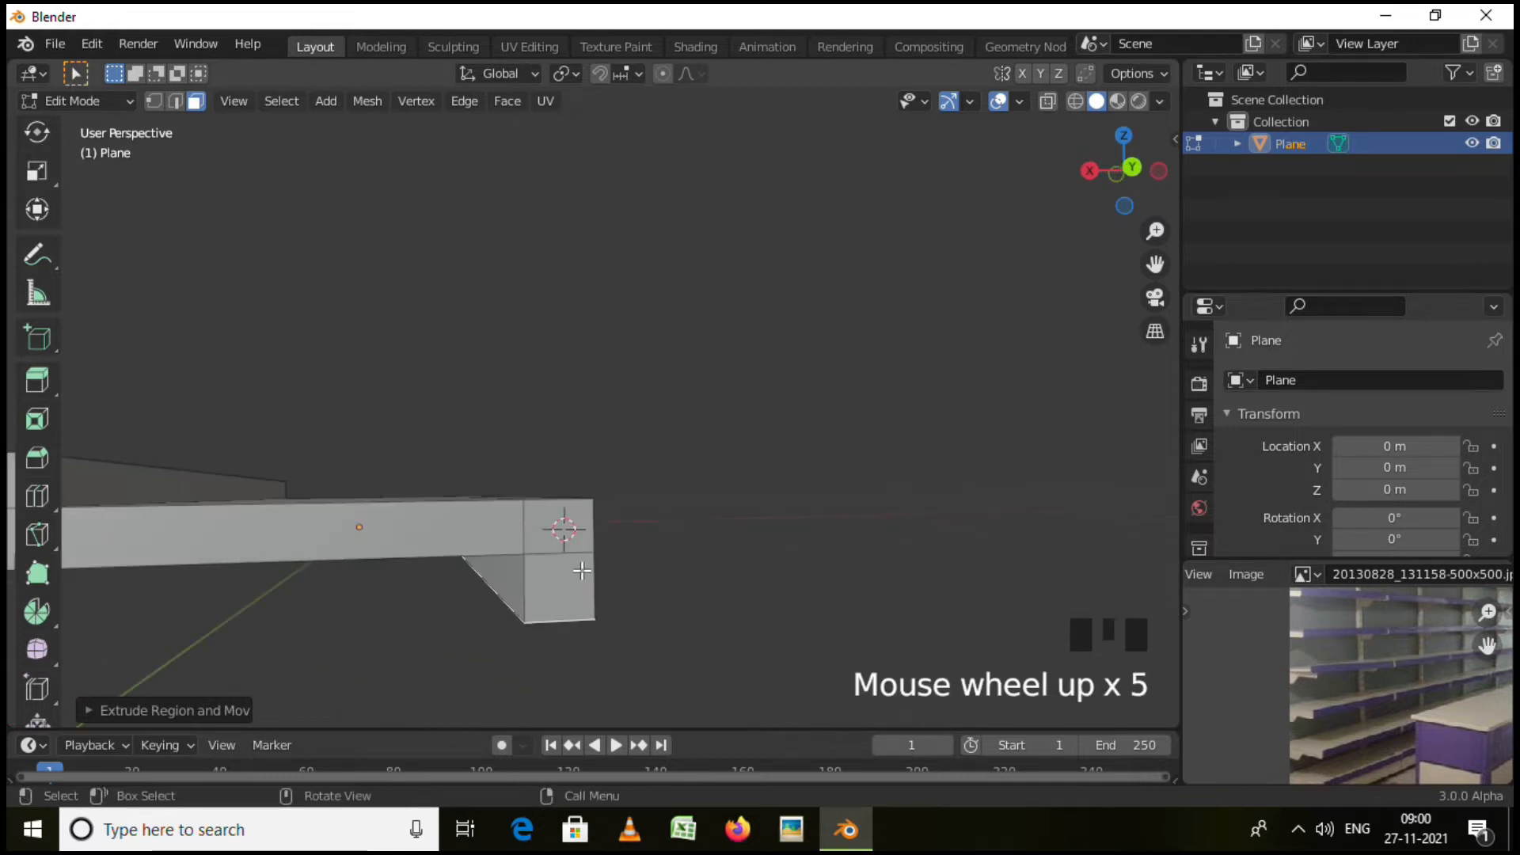
Extrude the end face of the lowered rear strip outward along its normal into a short block.
{"action": "left_click", "coordinate": [564, 521]}
{"action": "left_click", "coordinate": [590, 594]}
{"action": "middle_click_drag", "start_coordinate": [623, 619], "coordinate": [658, 644]}
{"action": "mouse_move", "coordinate": [560, 609]}
{"action": "middle_mouse_down"}
{"action": "mouse_move", "coordinate": [795, 583]}
{"action": "mouse_move", "coordinate": [689, 570]}
{"action": "mouse_move", "coordinate": [682, 615]}
{"action": "mouse_move", "coordinate": [539, 598]}
{"action": "middle_mouse_up"}
{"action": "key", "text": "e"}
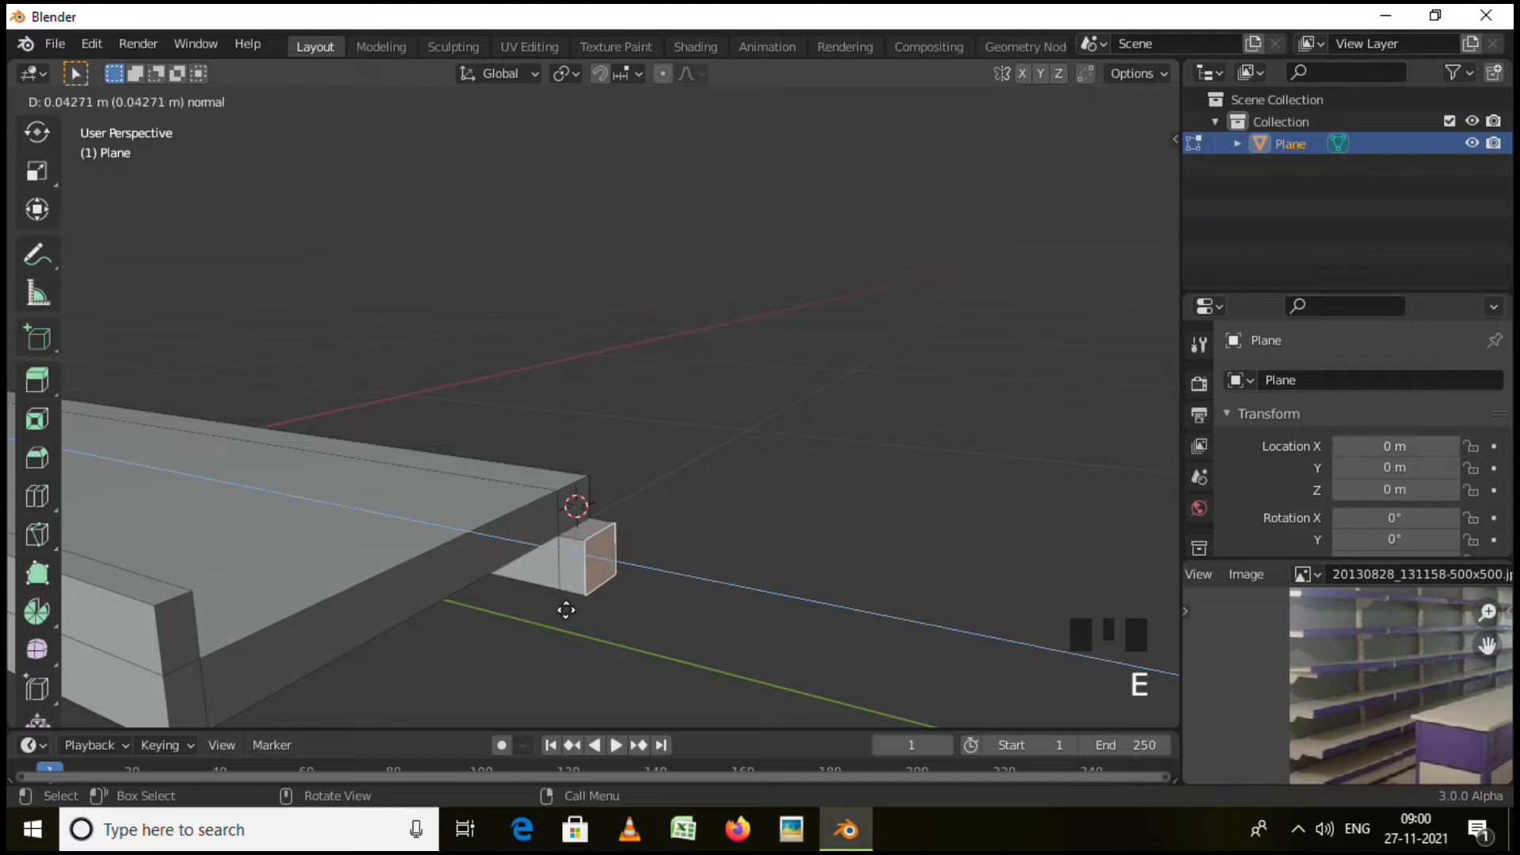
{"action": "left_click", "coordinate": [578, 618]}
Extrude the top face of the short corner block upward along global Z by about 1.13 m into a post.
{"action": "middle_click_drag", "start_coordinate": [709, 614], "coordinate": [765, 537]}
{"action": "left_click", "coordinate": [646, 540]}
{"action": "middle_click_drag", "start_coordinate": [755, 603], "coordinate": [633, 593]}
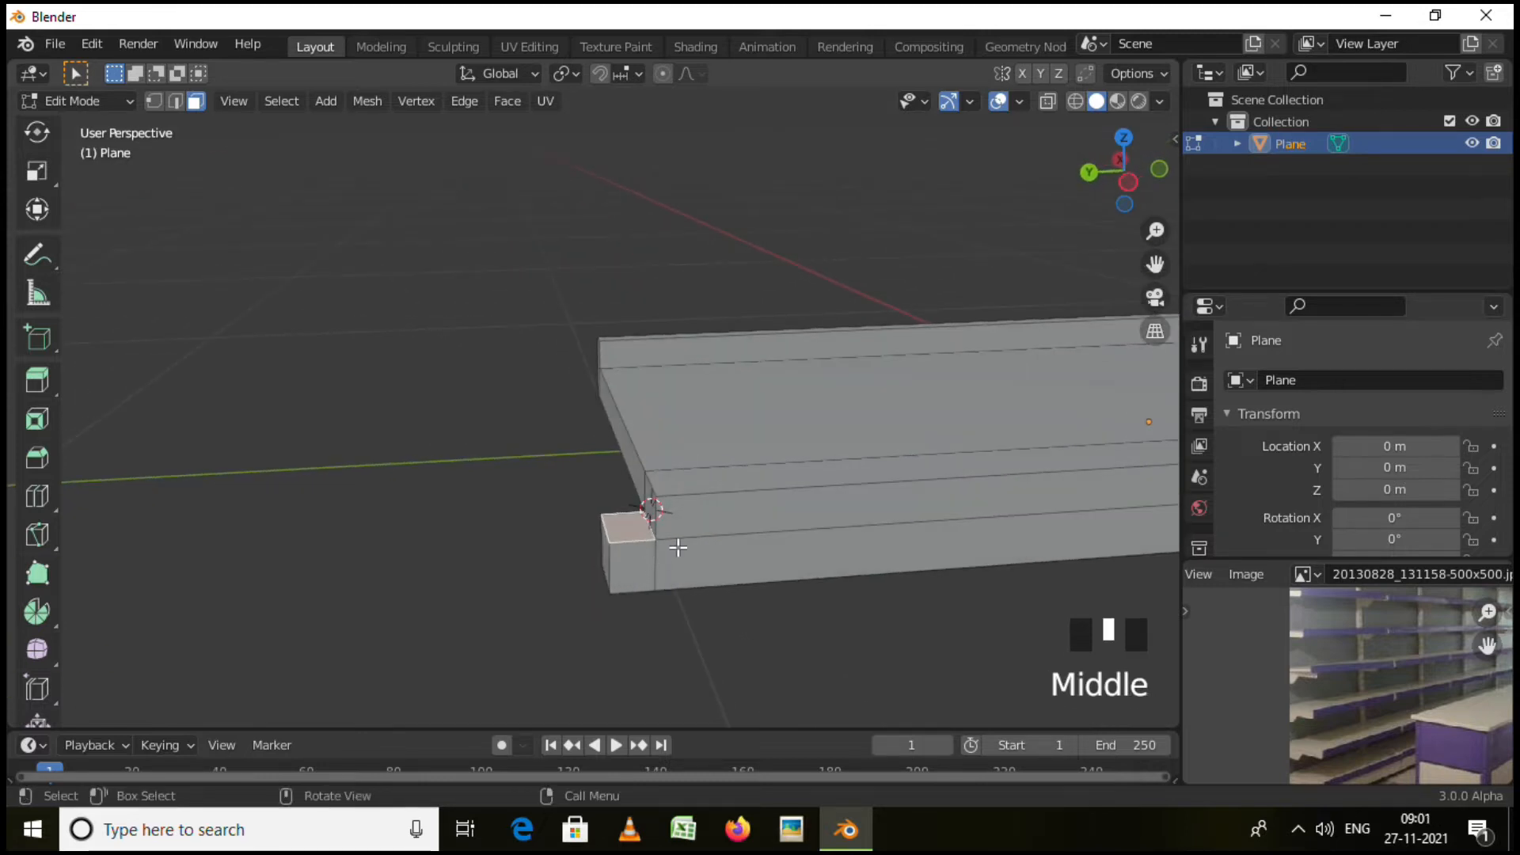
{"action": "key", "text": "g"}
{"action": "right_click", "coordinate": [671, 491]}
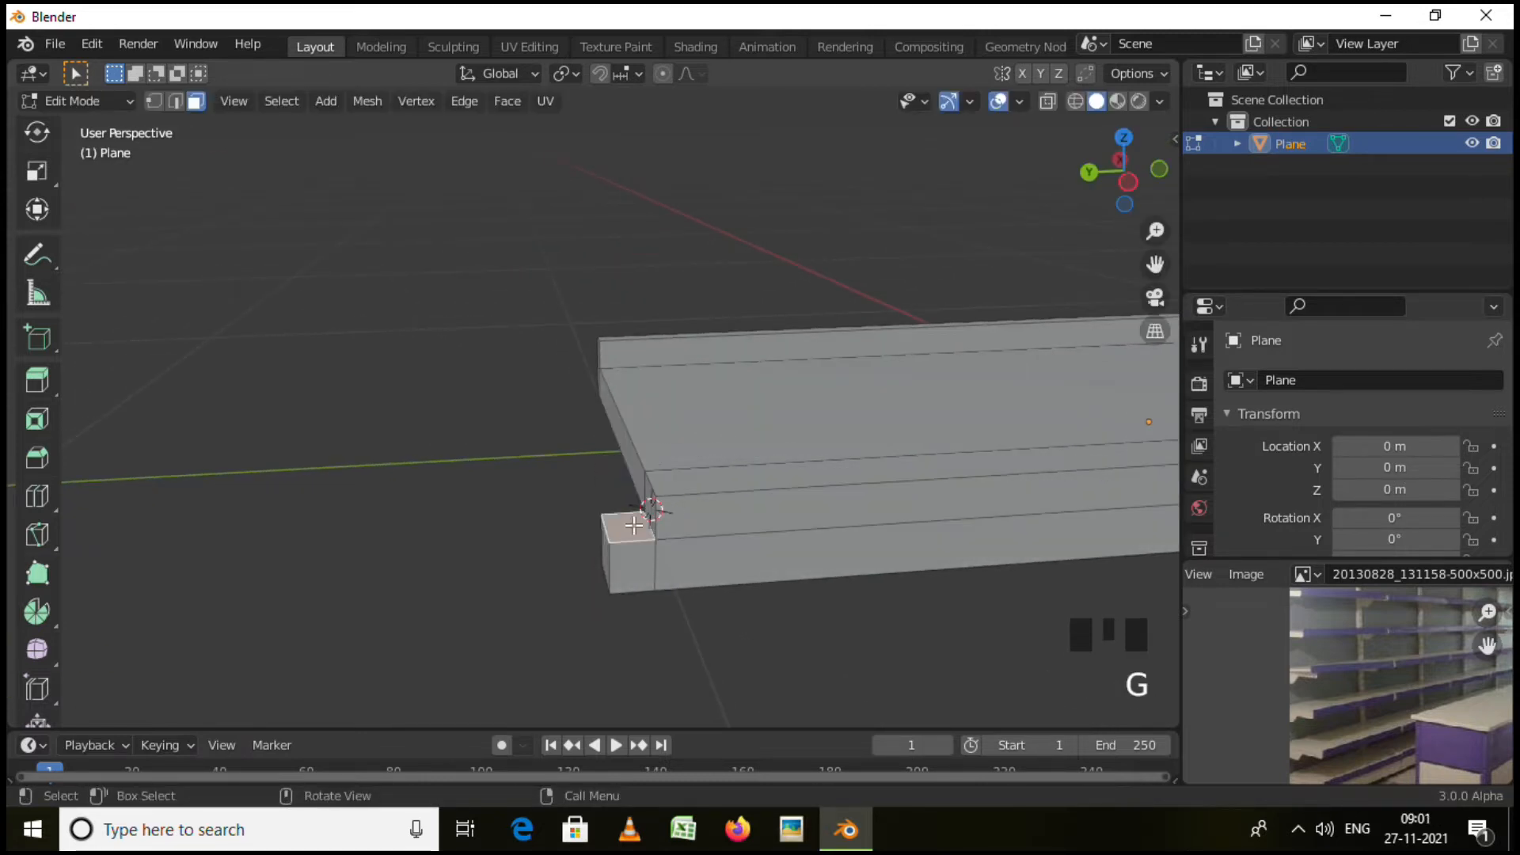
{"action": "scroll", "coordinate": [634, 526], "scroll_direction": "down", "scroll_amount": 4}
{"action": "key", "text": "e"}
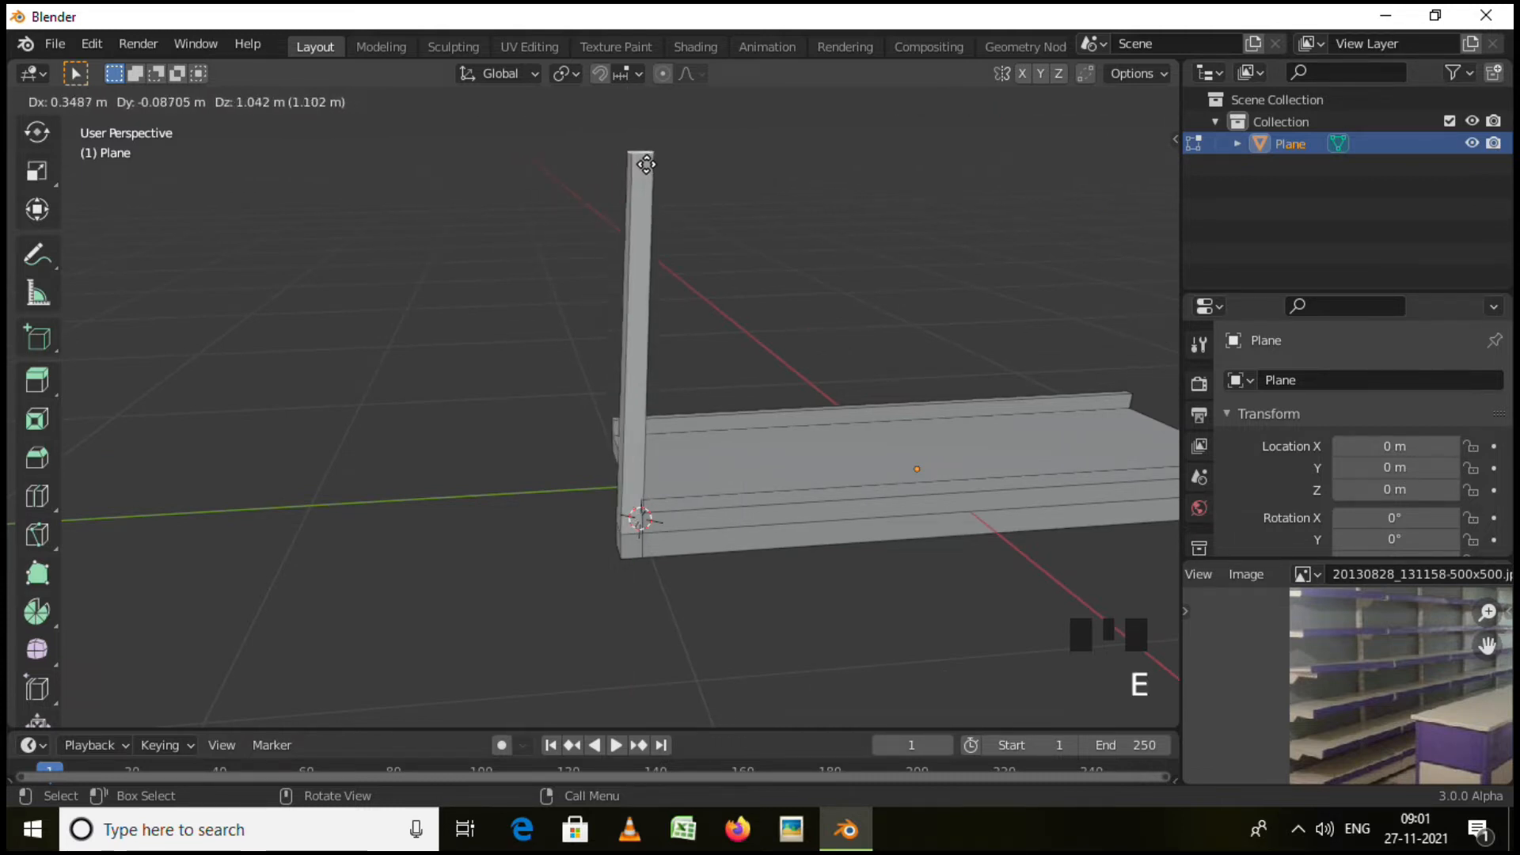
{"action": "key", "text": "z"}
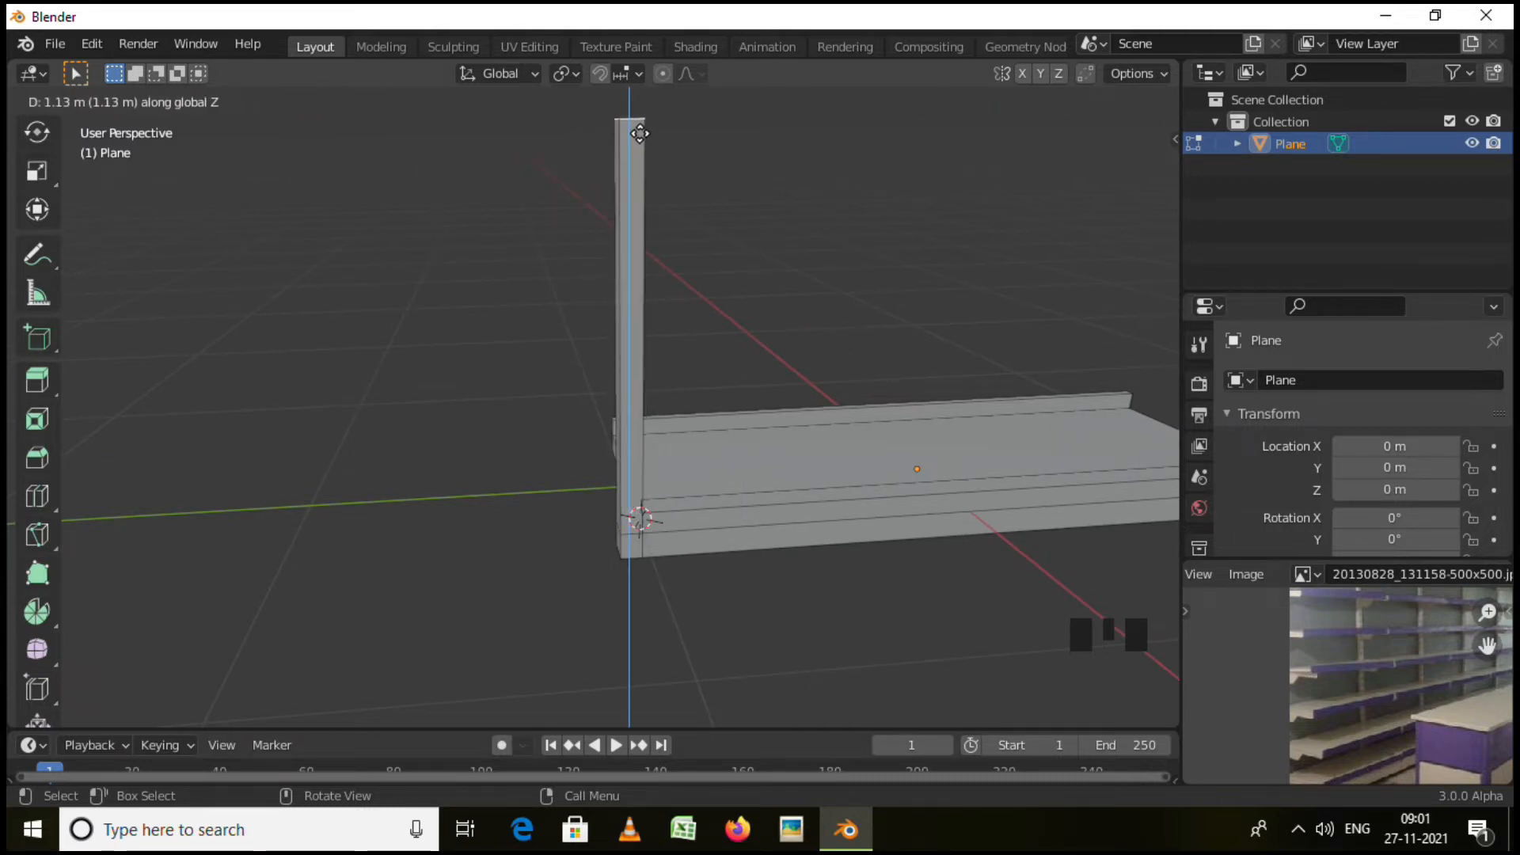
{"action": "left_click", "coordinate": [640, 133]}
Lower the post's top face along global Z in two moves to make the post much shorter.
{"action": "middle_click_drag", "start_coordinate": [563, 387], "coordinate": [832, 491]}
{"action": "middle_click_drag", "start_coordinate": [645, 560], "coordinate": [635, 327]}
{"action": "scroll", "coordinate": [621, 508], "scroll_direction": "up", "scroll_amount": 1}
{"action": "scroll", "coordinate": [621, 507], "scroll_direction": "up", "scroll_amount": 4}
{"action": "scroll", "coordinate": [638, 506], "scroll_direction": "down", "scroll_amount": 3}
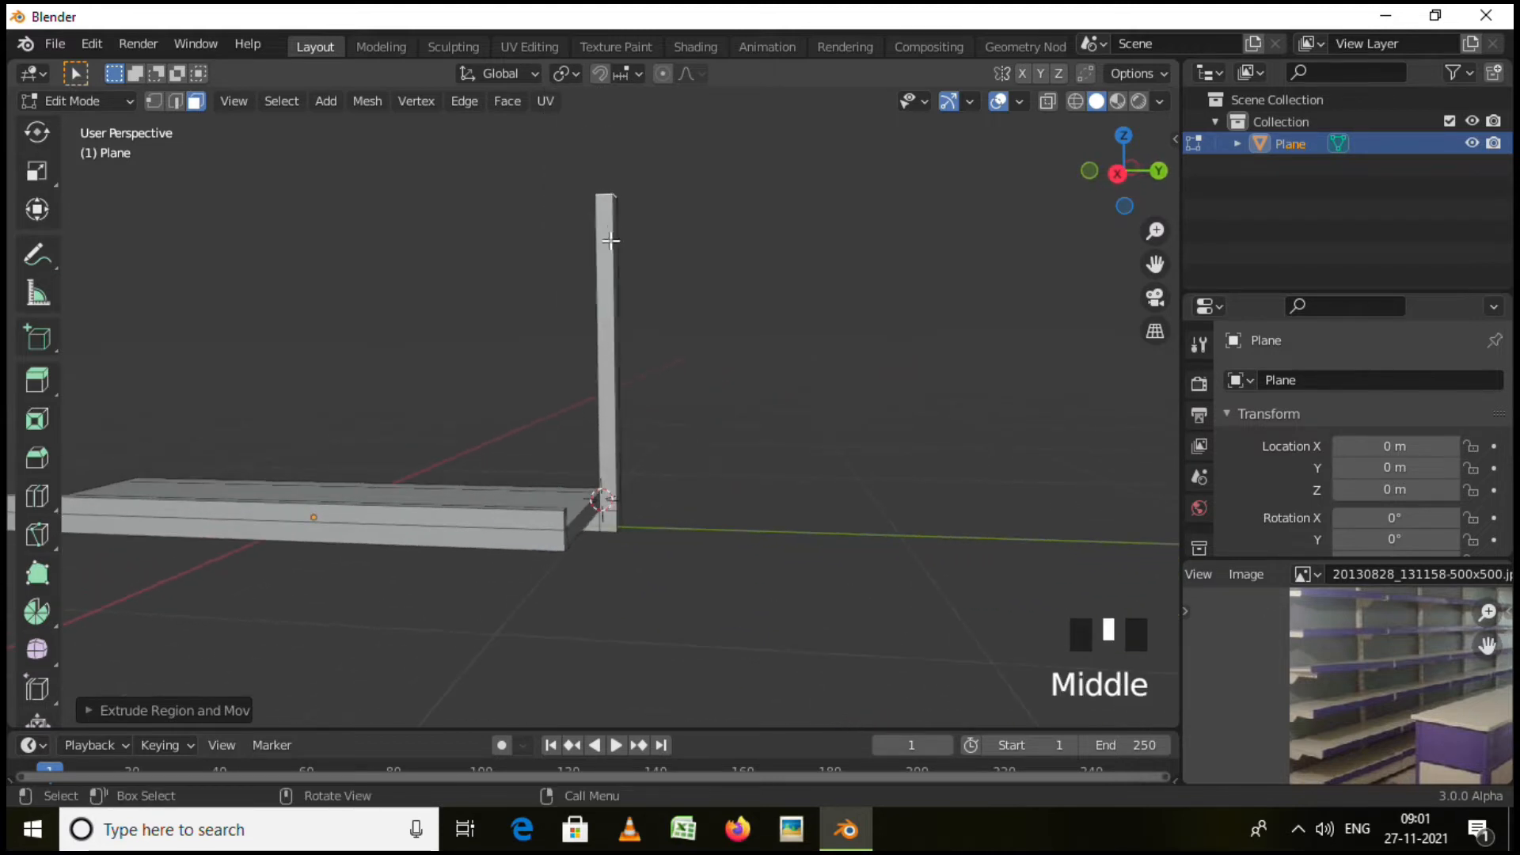
{"action": "middle_click_drag", "start_coordinate": [610, 242], "coordinate": [537, 283]}
{"action": "key", "text": "g"}
{"action": "key", "text": "z"}
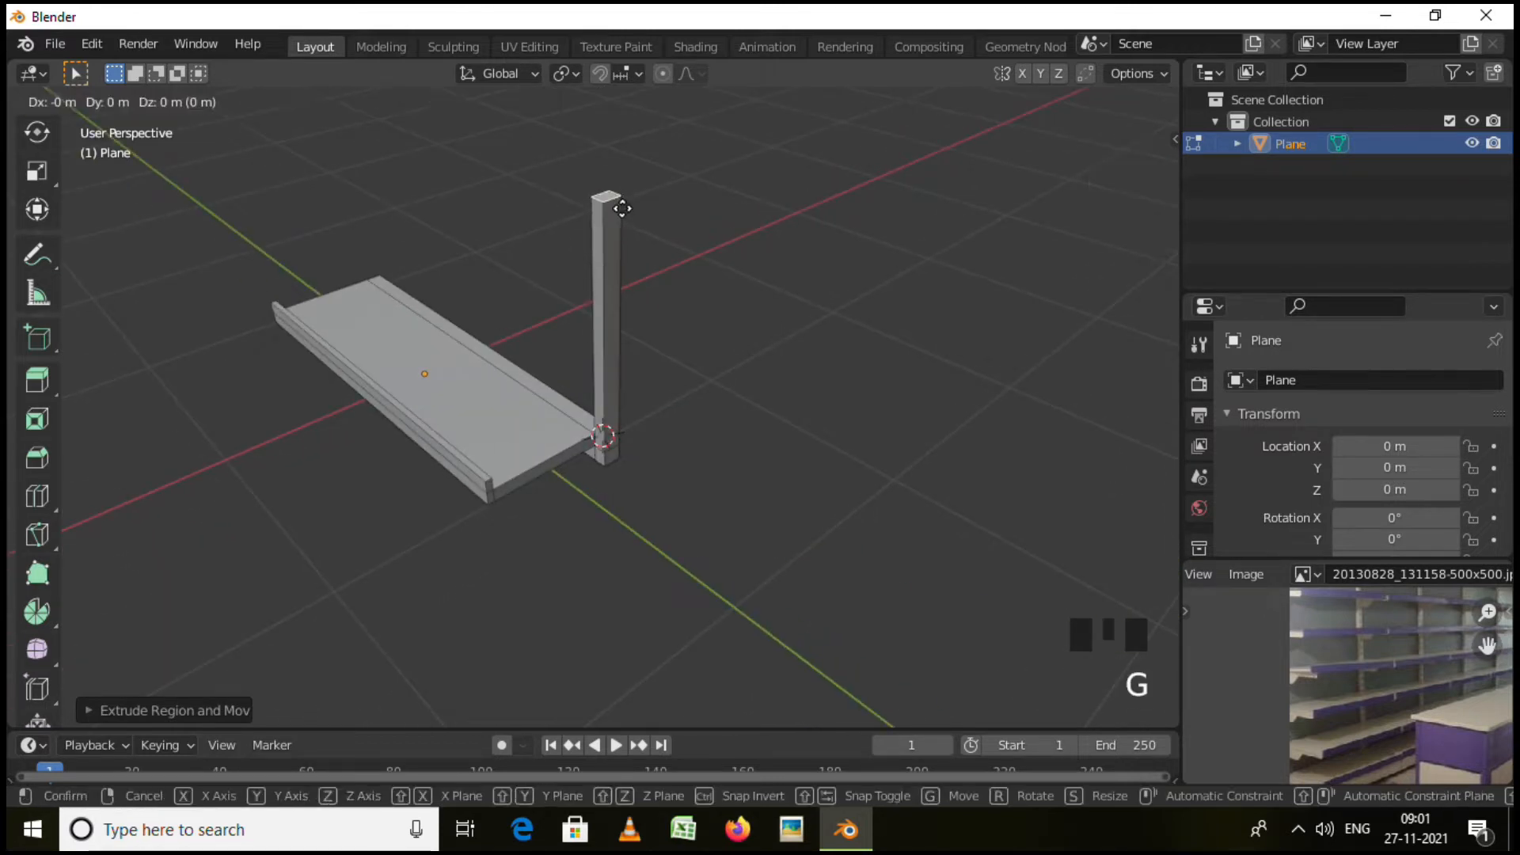
{"action": "left_click", "coordinate": [644, 374]}
{"action": "middle_click_drag", "start_coordinate": [644, 374], "coordinate": [743, 376]}
{"action": "key", "text": "g"}
{"action": "key", "text": "z"}
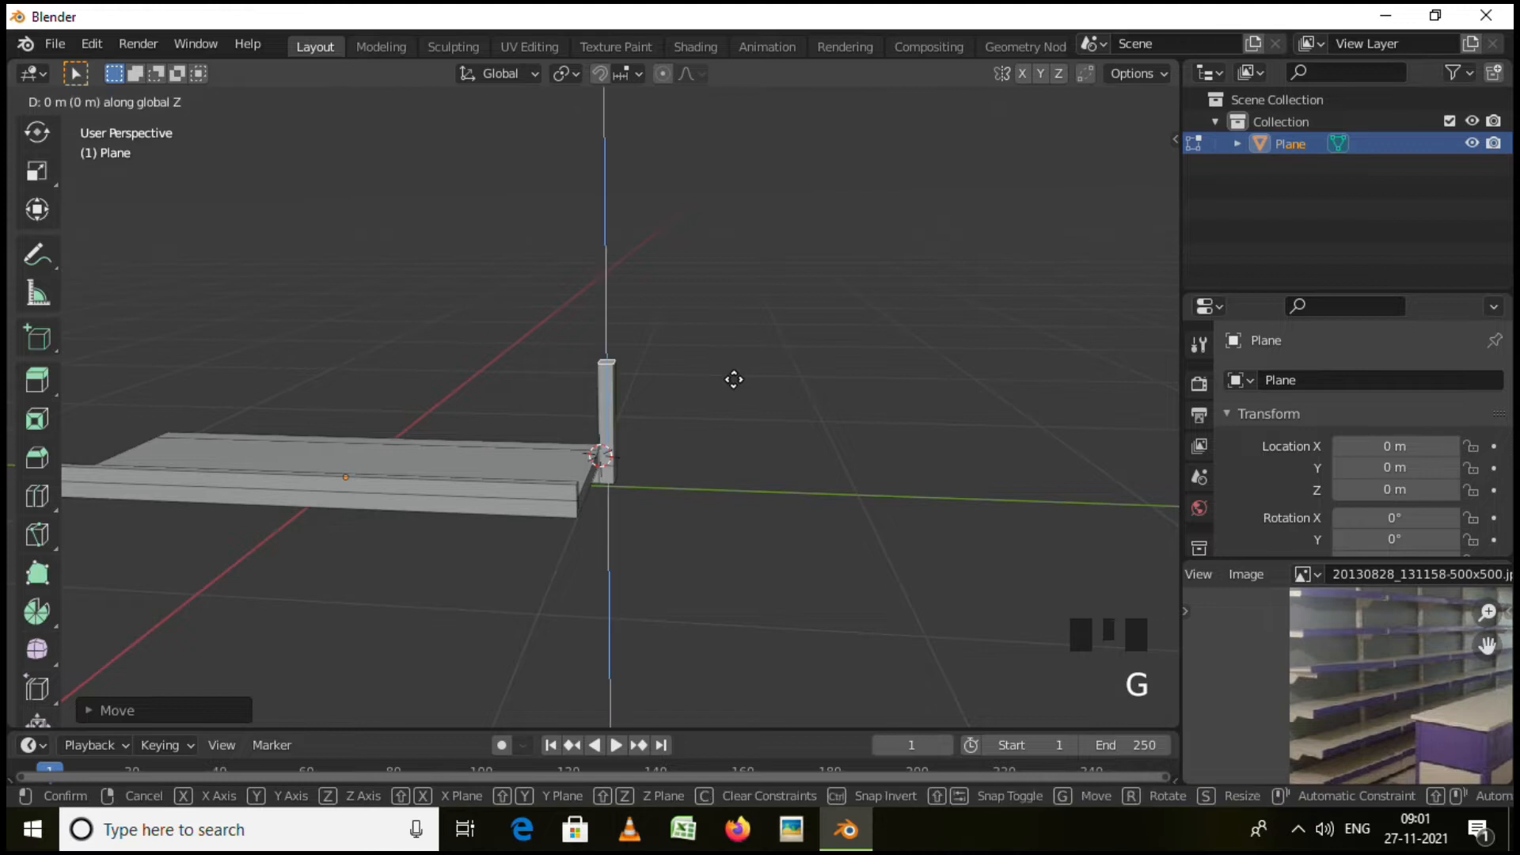
{"action": "left_click", "coordinate": [734, 371]}
Duplicate the faces of the post and its corner block along global Y to the opposite end of the shelf.
{"action": "middle_click_drag", "start_coordinate": [720, 449], "coordinate": [600, 467]}
{"action": "scroll", "coordinate": [631, 475], "scroll_direction": "up", "scroll_amount": 7}
{"action": "middle_click_drag", "start_coordinate": [706, 492], "coordinate": [1053, 590]}
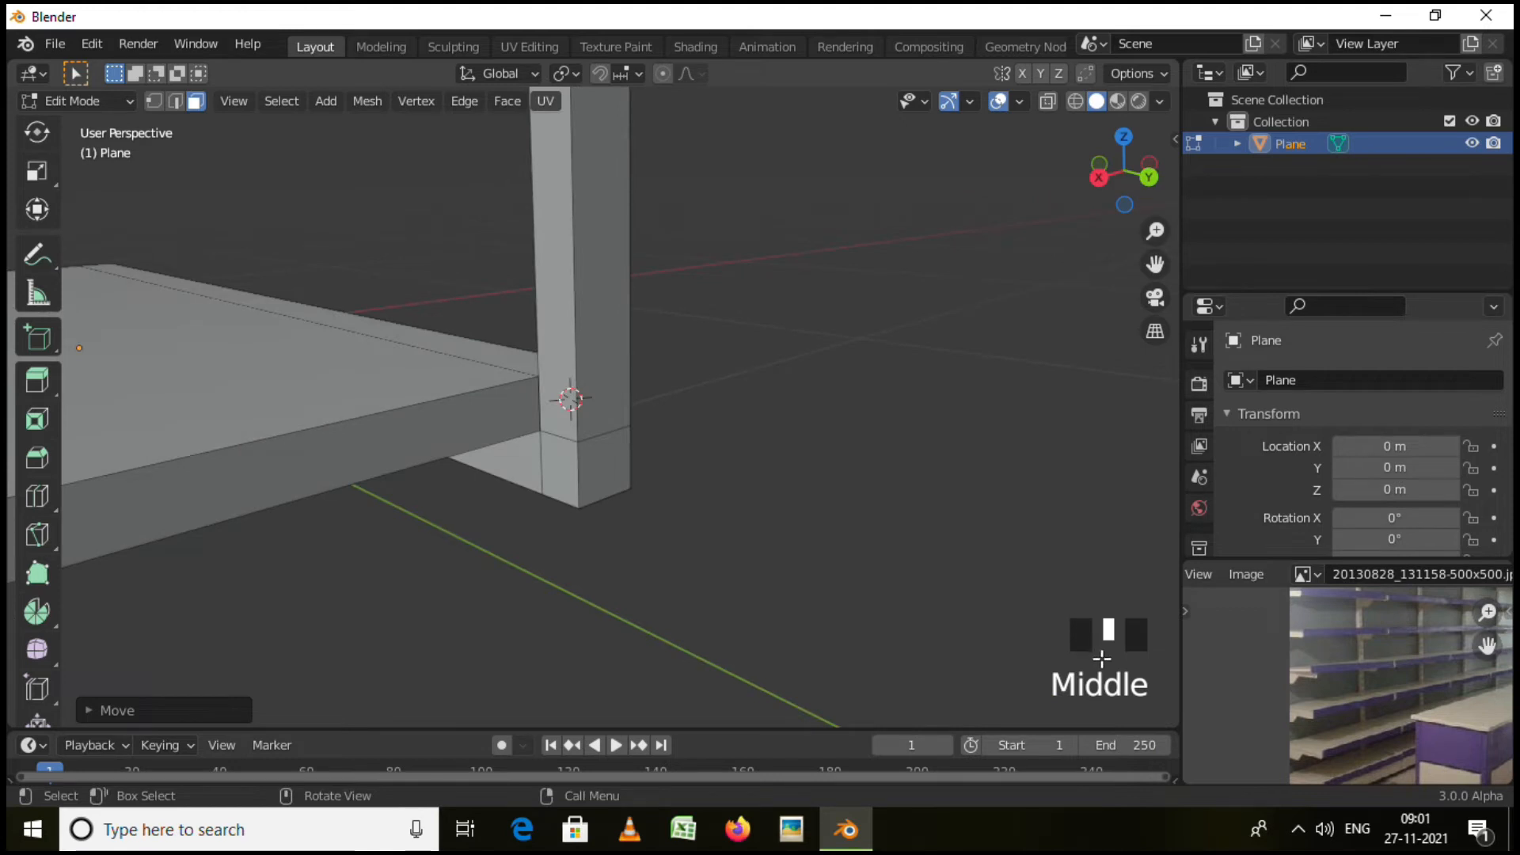
{"action": "scroll", "coordinate": [648, 428], "scroll_direction": "down", "scroll_amount": 4}
{"action": "middle_click_drag", "start_coordinate": [649, 428], "coordinate": [608, 475]}
{"action": "left_click", "coordinate": [666, 455]}
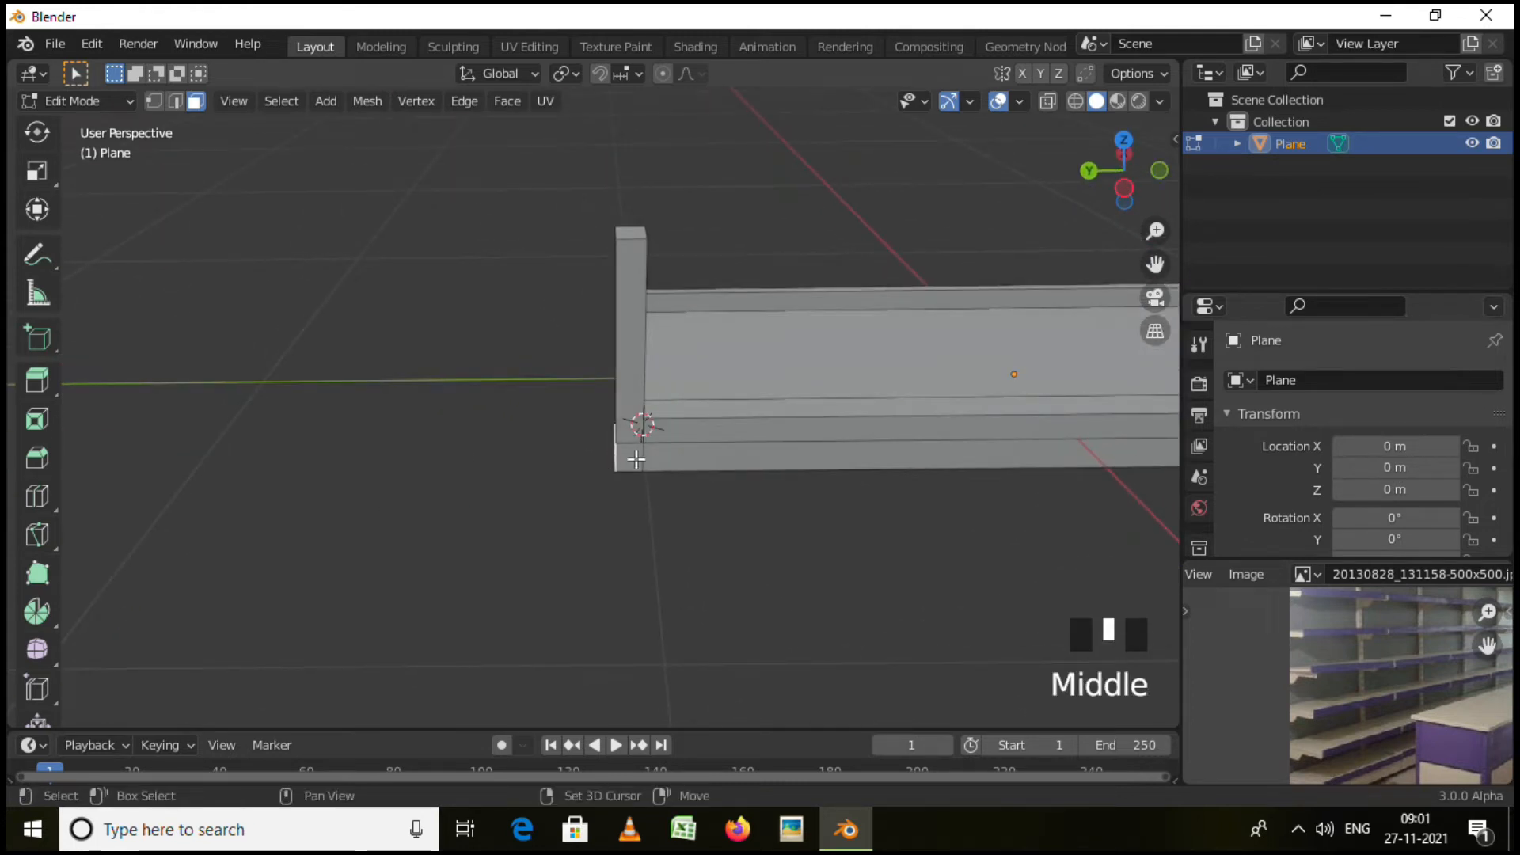
{"action": "left_click", "coordinate": [635, 400], "text": "shift"}
{"action": "middle_click_drag", "start_coordinate": [637, 416], "coordinate": [879, 428]}
{"action": "left_click", "coordinate": [627, 373], "text": "shift"}
{"action": "middle_click_drag", "start_coordinate": [672, 397], "coordinate": [861, 415]}
{"action": "left_click", "coordinate": [628, 283], "text": "shift"}
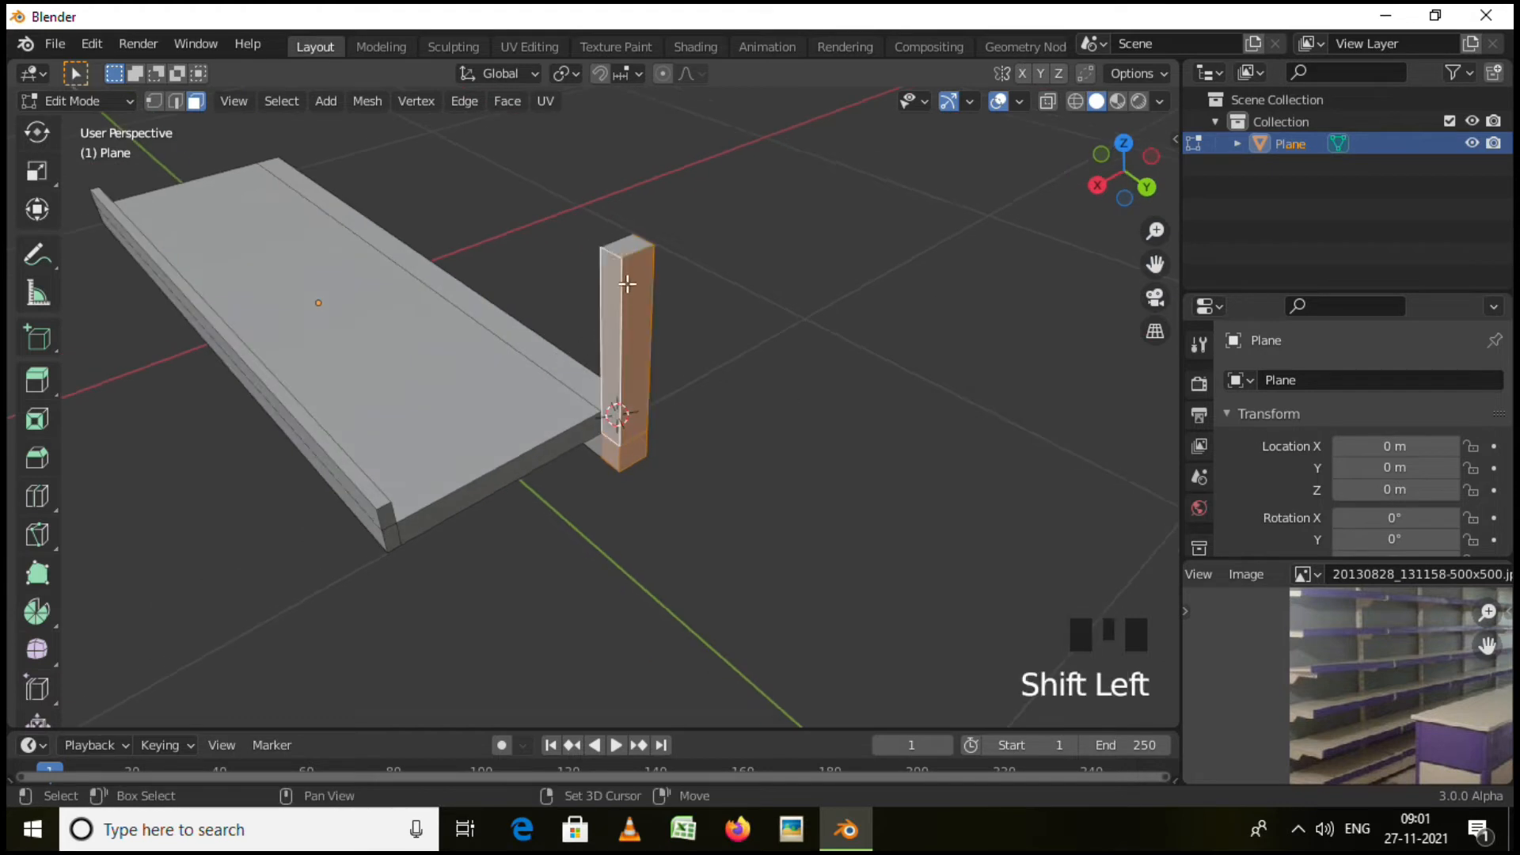
{"action": "left_click", "coordinate": [632, 243], "text": "shift"}
{"action": "middle_click_drag", "start_coordinate": [632, 243], "coordinate": [793, 404]}
{"action": "left_click", "coordinate": [619, 326], "text": "shift"}
{"action": "middle_click_drag", "start_coordinate": [858, 455], "coordinate": [773, 501]}
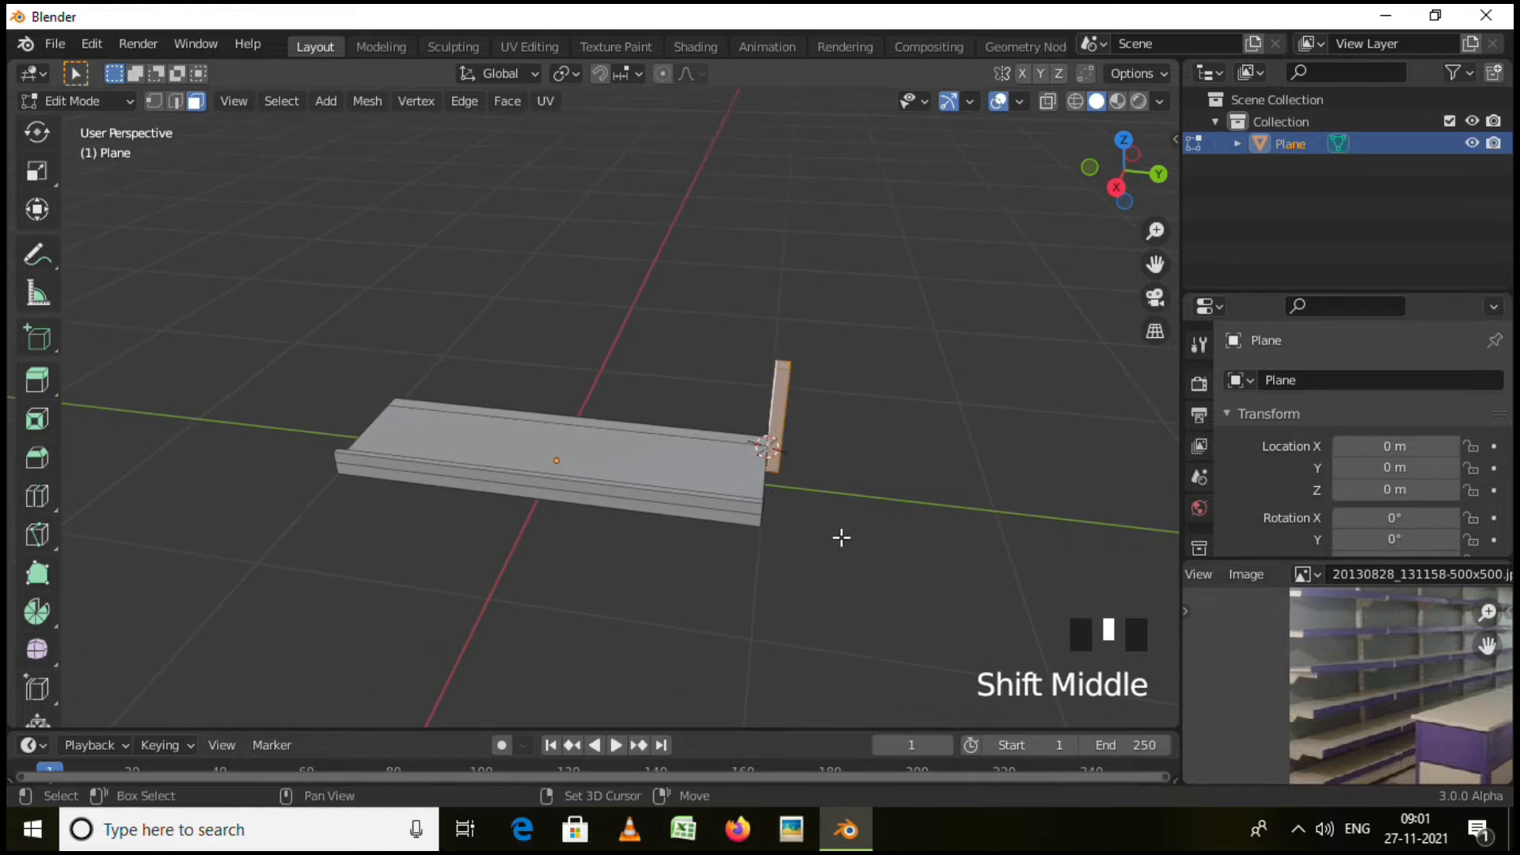
{"action": "key", "text": "shift+d"}
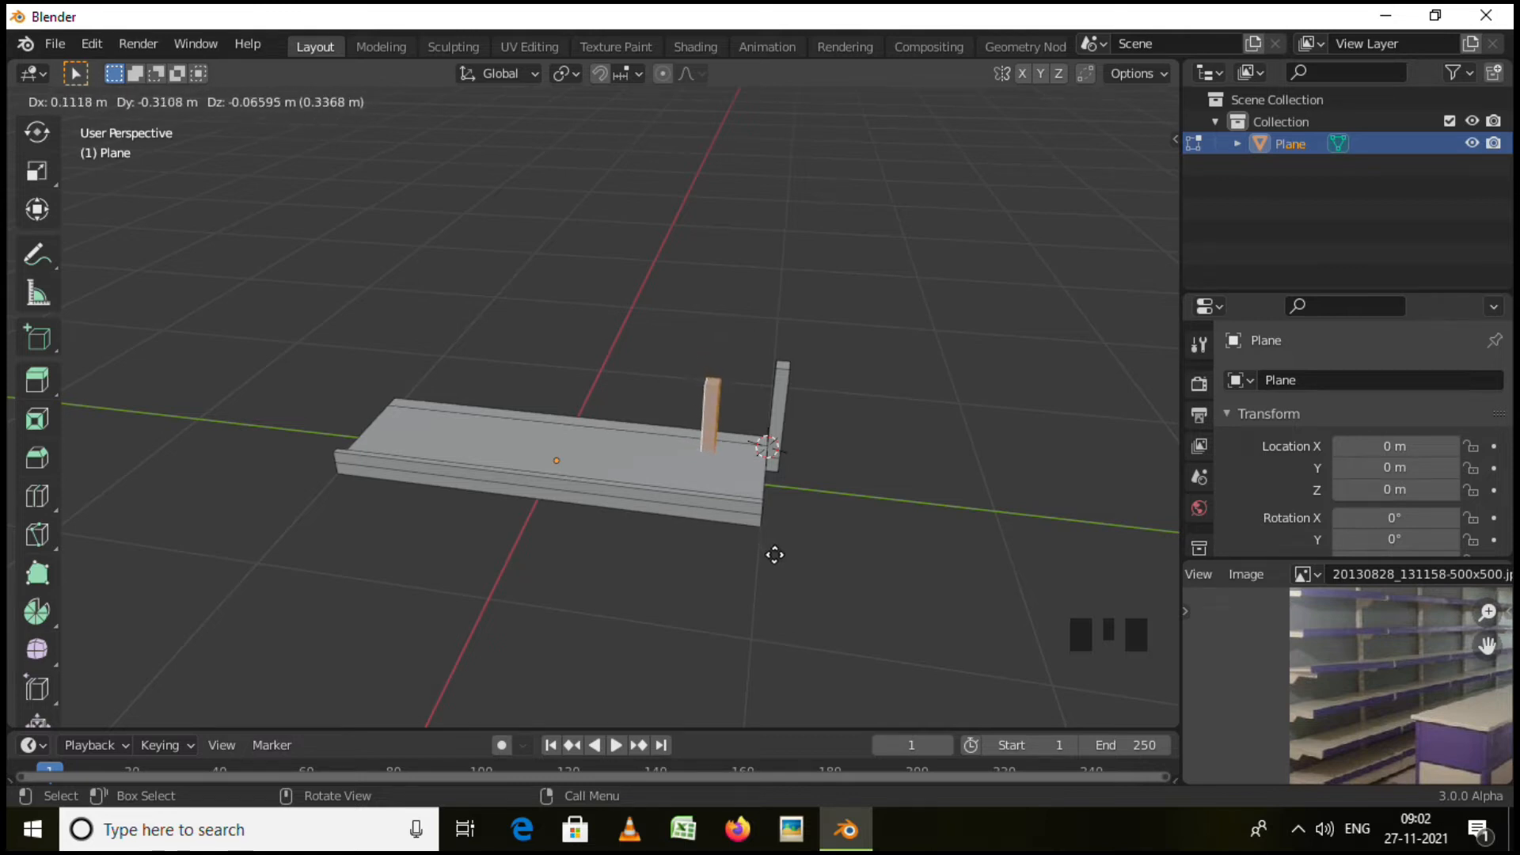
{"action": "key", "text": "y"}
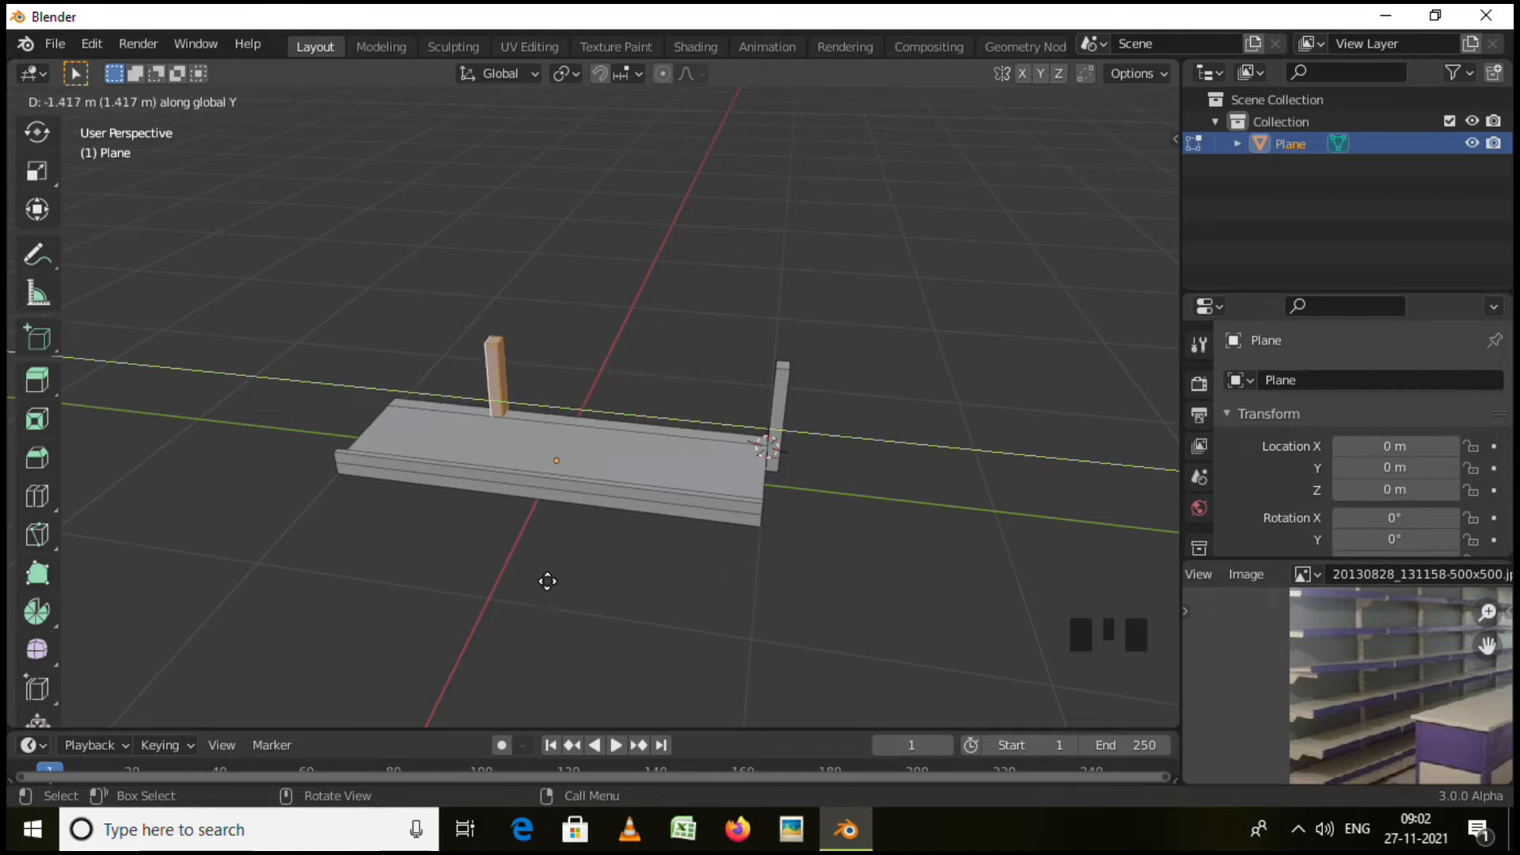
{"action": "left_click", "coordinate": [438, 595]}
Rotate the duplicated post 180° about global Z so its open side faces the shelf.
{"action": "middle_click_drag", "start_coordinate": [494, 357], "coordinate": [454, 377]}
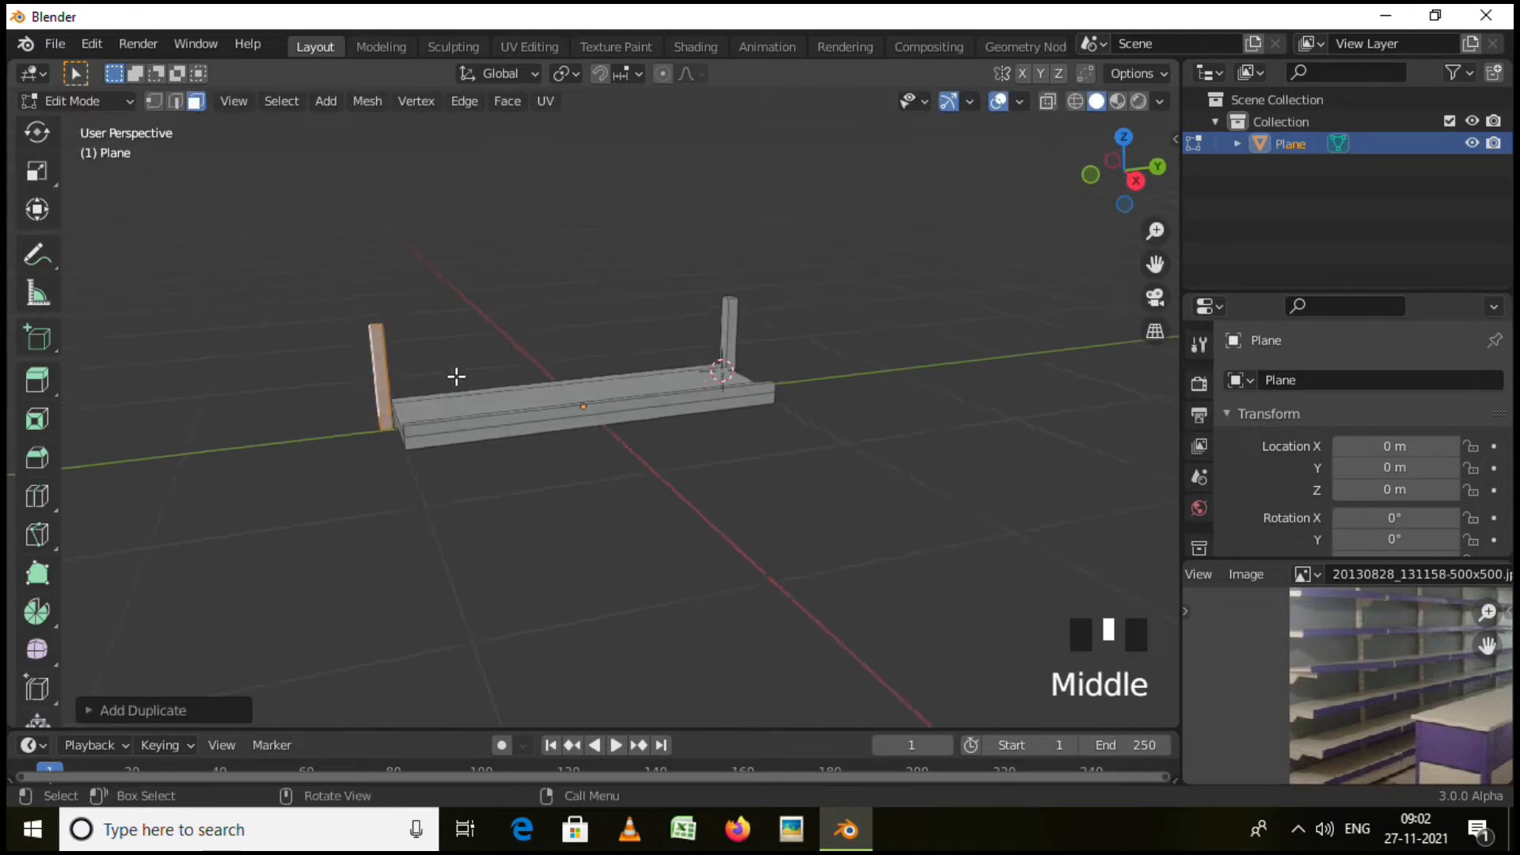
{"action": "scroll", "coordinate": [383, 411], "scroll_direction": "up", "scroll_amount": 6}
{"action": "middle_click_drag", "start_coordinate": [384, 411], "coordinate": [447, 447]}
{"action": "scroll", "coordinate": [397, 426], "scroll_direction": "up", "scroll_amount": 2}
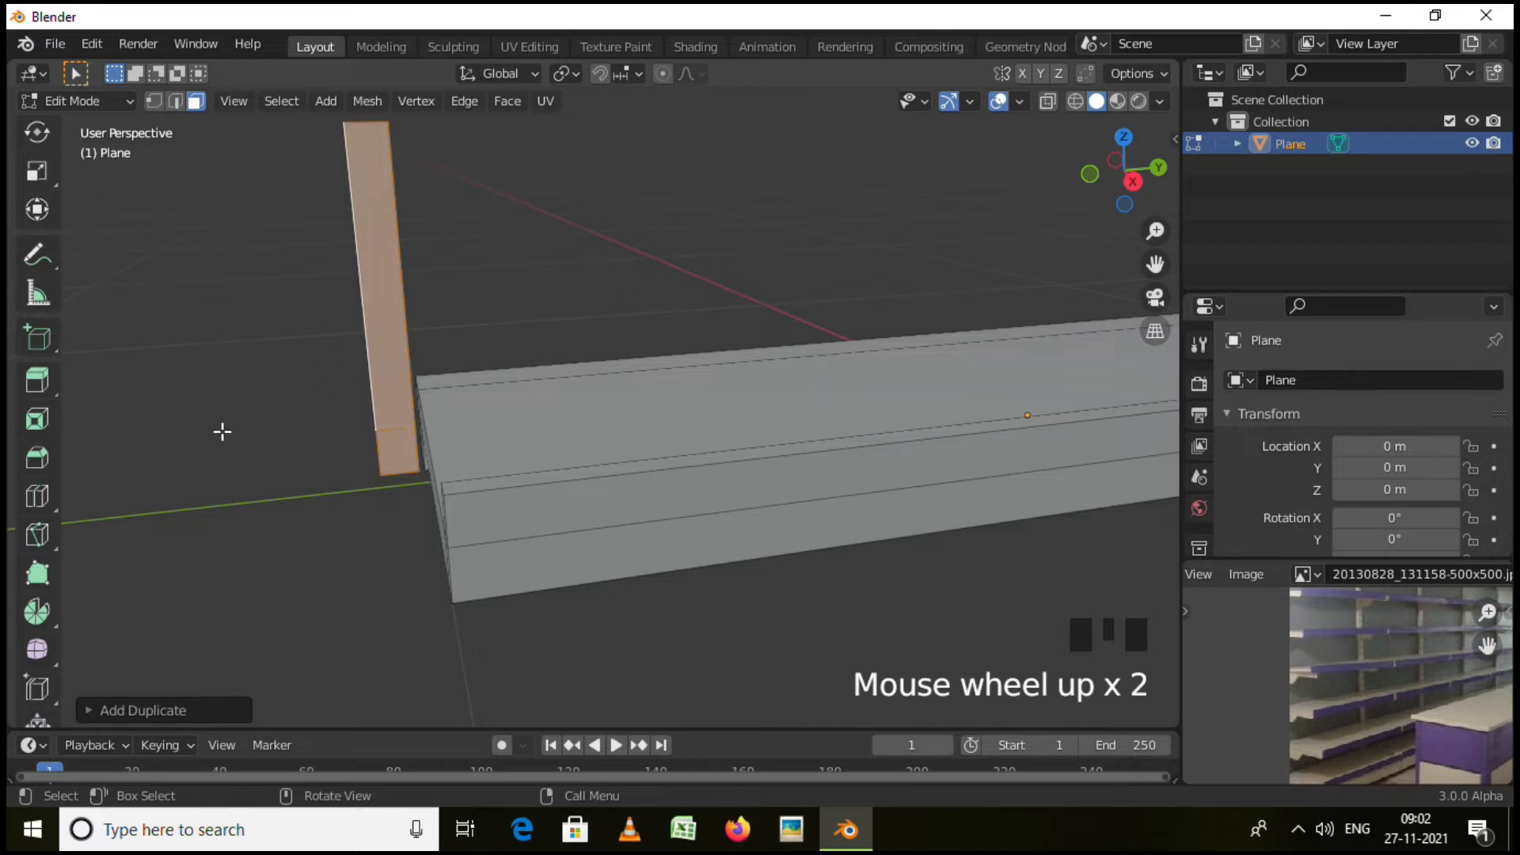
{"action": "type", "text": "rz"}
{"action": "type", "text": "180"}
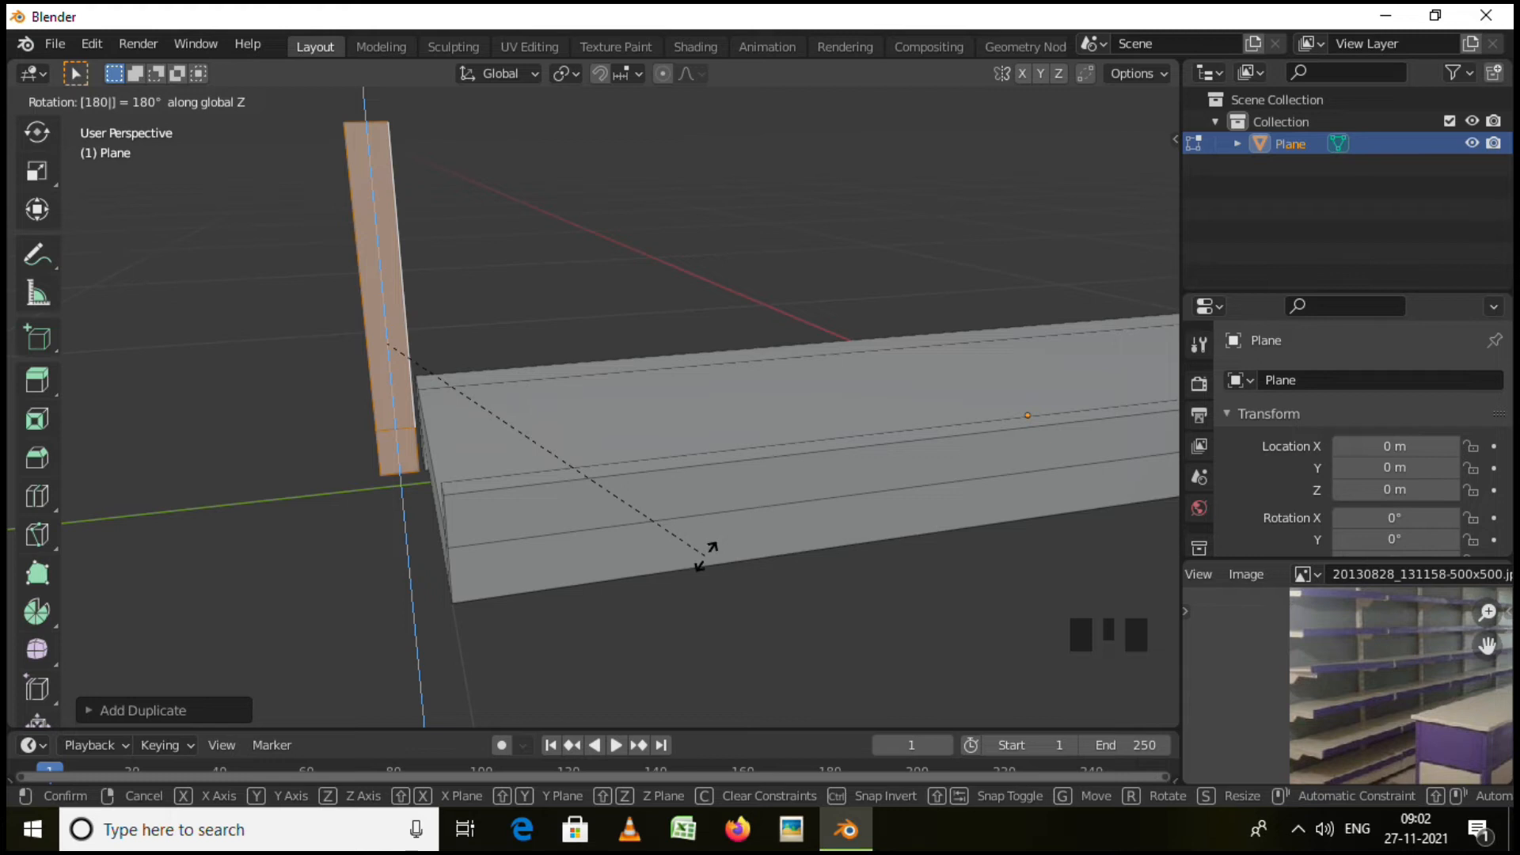
{"action": "key", "text": "Return"}
Move the duplicated post along Y until it meets the shelf's end, and return to Object Mode.
{"action": "middle_click_drag", "start_coordinate": [511, 427], "coordinate": [417, 432]}
{"action": "scroll", "coordinate": [420, 423], "scroll_direction": "up", "scroll_amount": 4}
{"action": "scroll", "coordinate": [422, 404], "scroll_direction": "up", "scroll_amount": 4}
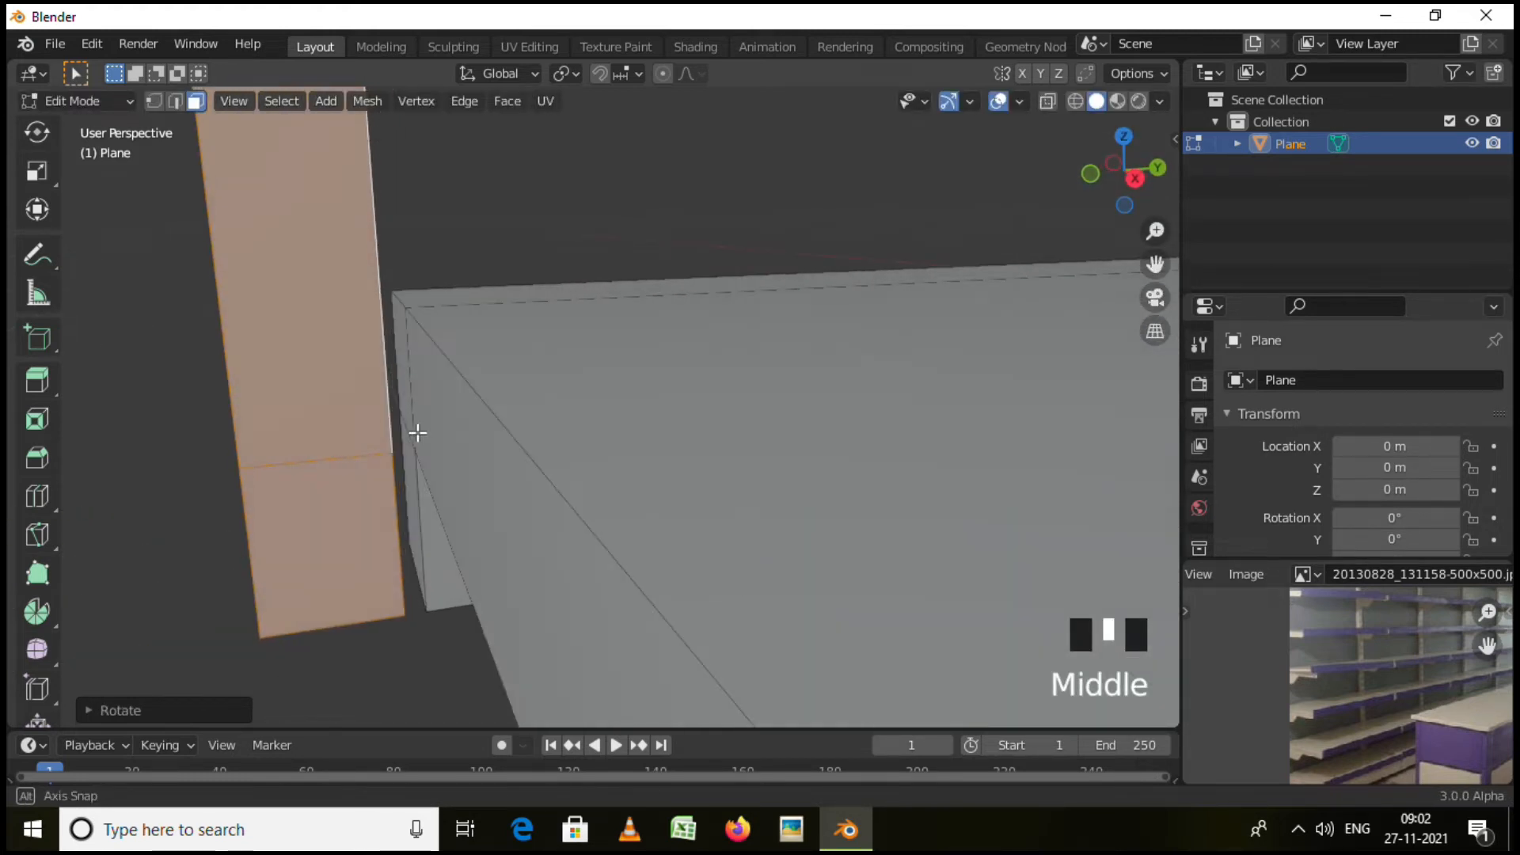
{"action": "left_click", "coordinate": [37, 170]}
{"action": "scroll", "coordinate": [145, 218], "scroll_direction": "down", "scroll_amount": 2}
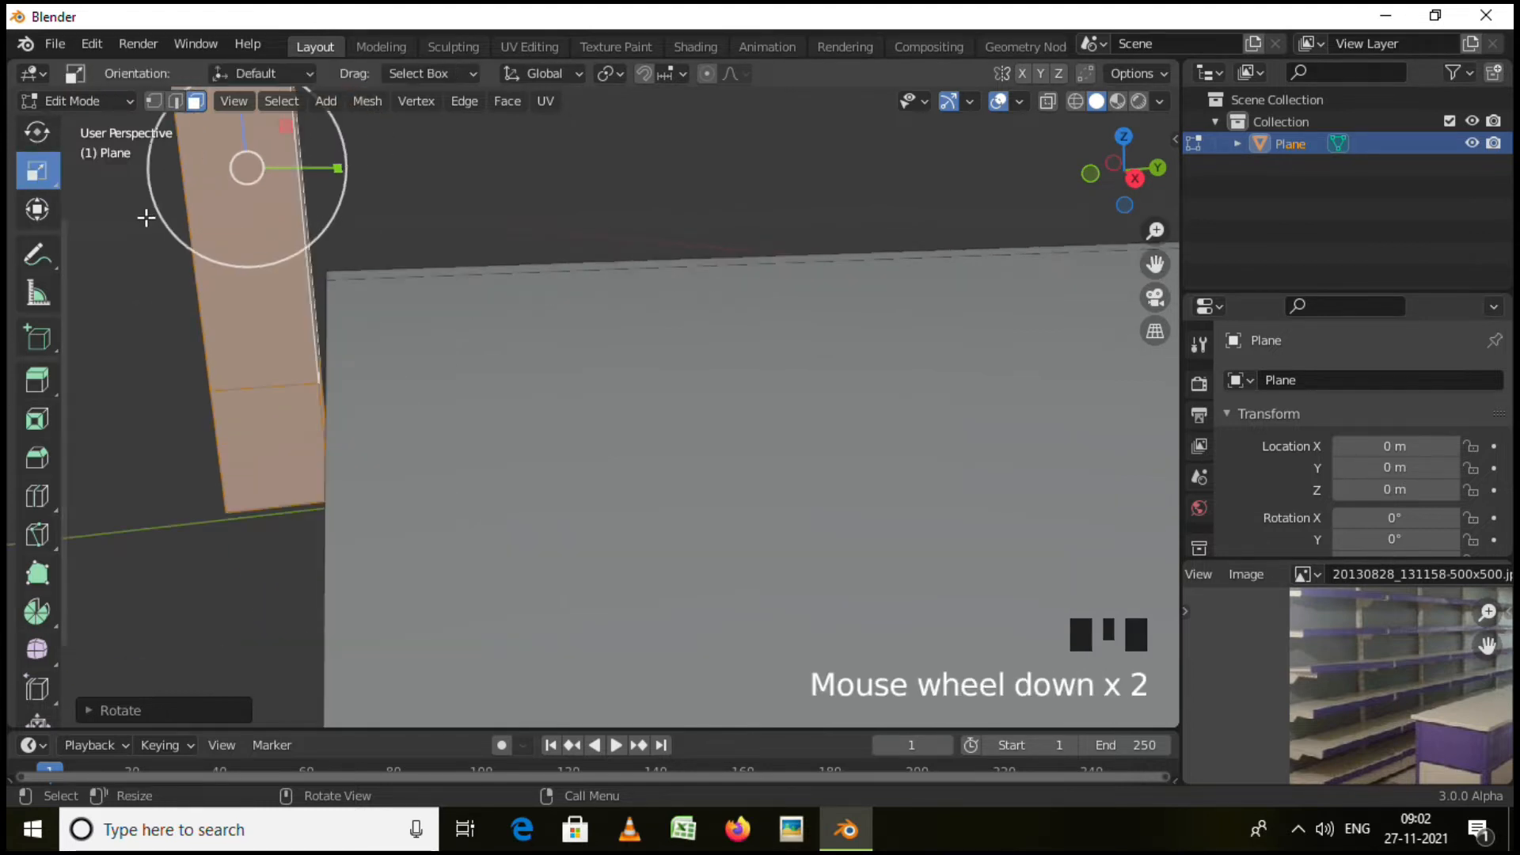
{"action": "scroll", "coordinate": [18, 208], "scroll_direction": "down", "scroll_amount": 1}
{"action": "scroll", "coordinate": [40, 187], "scroll_direction": "up", "scroll_amount": 3}
{"action": "left_click", "coordinate": [39, 183]}
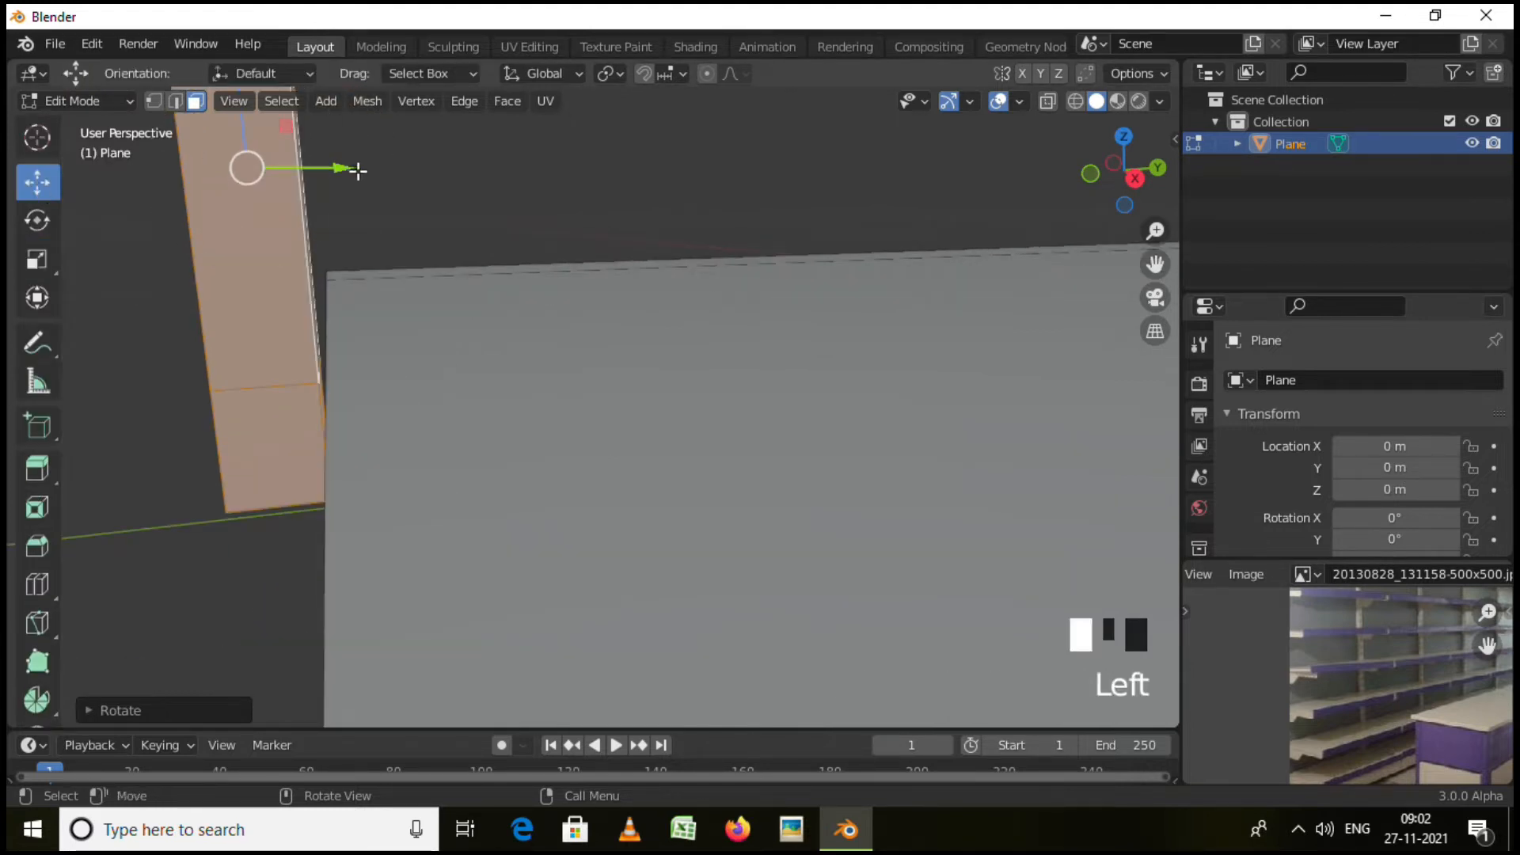
{"action": "left_click_drag", "start_coordinate": [343, 168], "coordinate": [366, 175]}
{"action": "middle_click_drag", "start_coordinate": [632, 271], "coordinate": [581, 477]}
{"action": "scroll", "coordinate": [658, 499], "scroll_direction": "down", "scroll_amount": 18}
{"action": "scroll", "coordinate": [797, 512], "scroll_direction": "down", "scroll_amount": 3}
{"action": "middle_click_drag", "start_coordinate": [797, 512], "coordinate": [943, 533]}
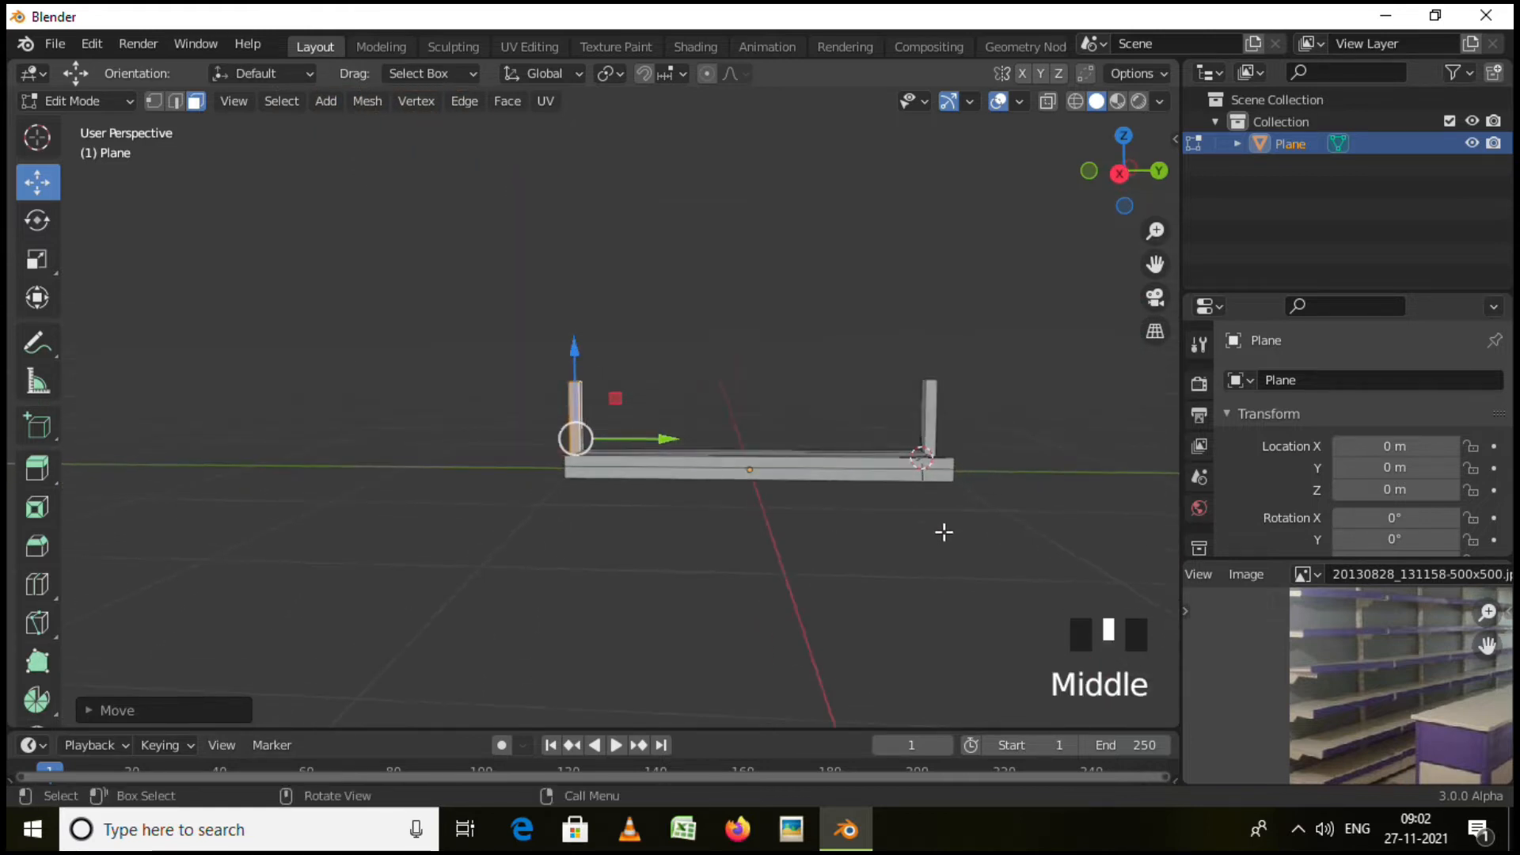
{"action": "key", "text": "Tab"}
{"action": "mouse_move", "coordinate": [849, 507]}
{"action": "middle_mouse_down"}
{"action": "mouse_move", "coordinate": [771, 511]}
{"action": "mouse_move", "coordinate": [916, 450]}
{"action": "mouse_move", "coordinate": [835, 426]}
{"action": "mouse_move", "coordinate": [727, 515]}
{"action": "mouse_move", "coordinate": [632, 535]}
{"action": "mouse_move", "coordinate": [847, 521]}
{"action": "middle_mouse_up"}
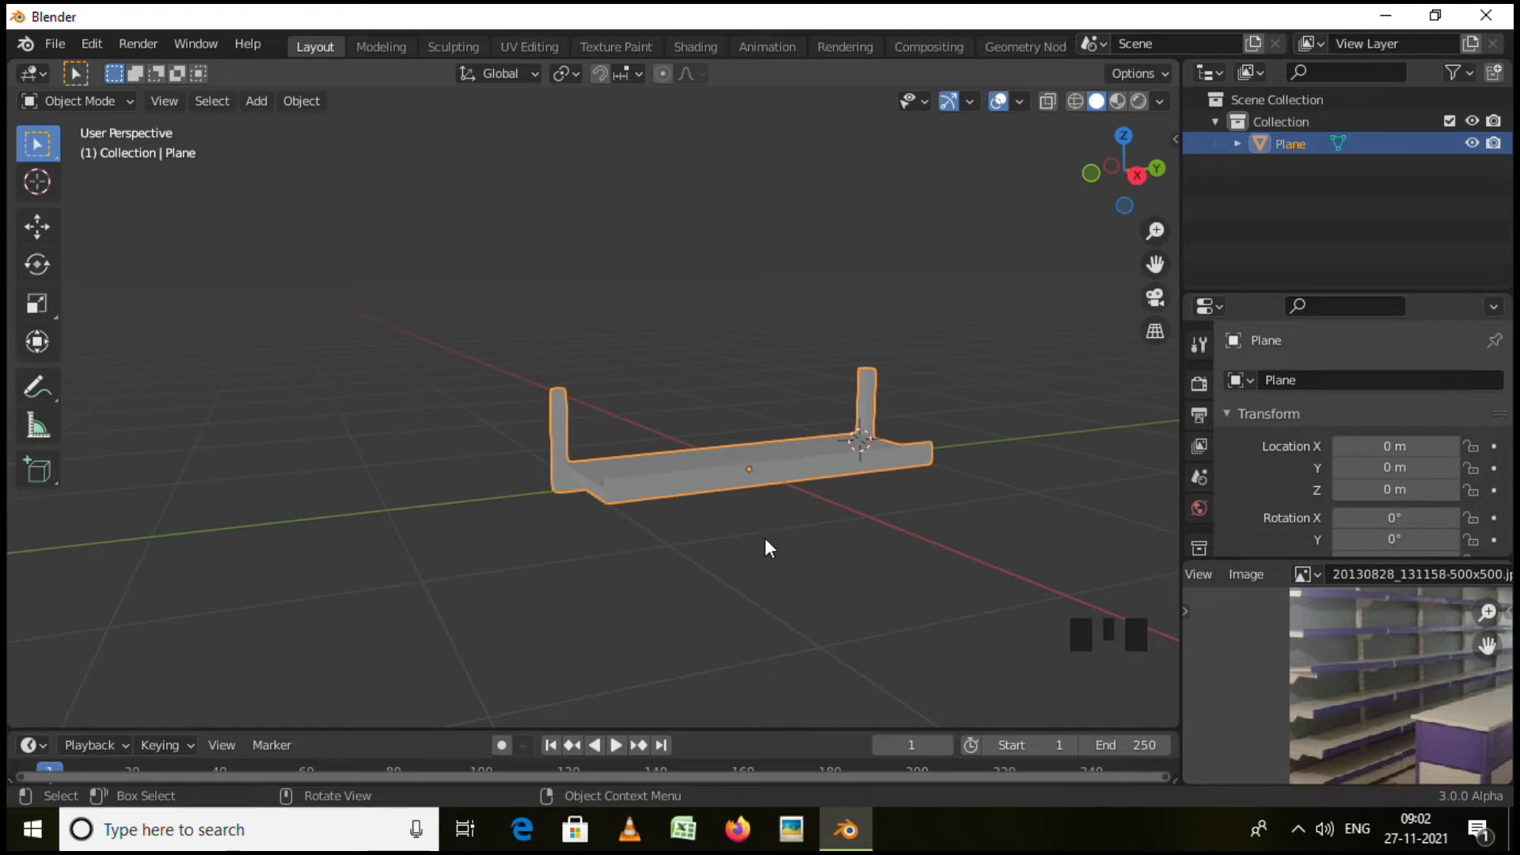
Extrude the shelf's rear top edge upward along global Z to the posts' height as a back panel, and return to Object Mode.
{"action": "scroll", "coordinate": [752, 518], "scroll_direction": "up", "scroll_amount": 3}
{"action": "middle_click_drag", "start_coordinate": [742, 500], "coordinate": [719, 416]}
{"action": "scroll", "coordinate": [853, 315], "scroll_direction": "up", "scroll_amount": 3}
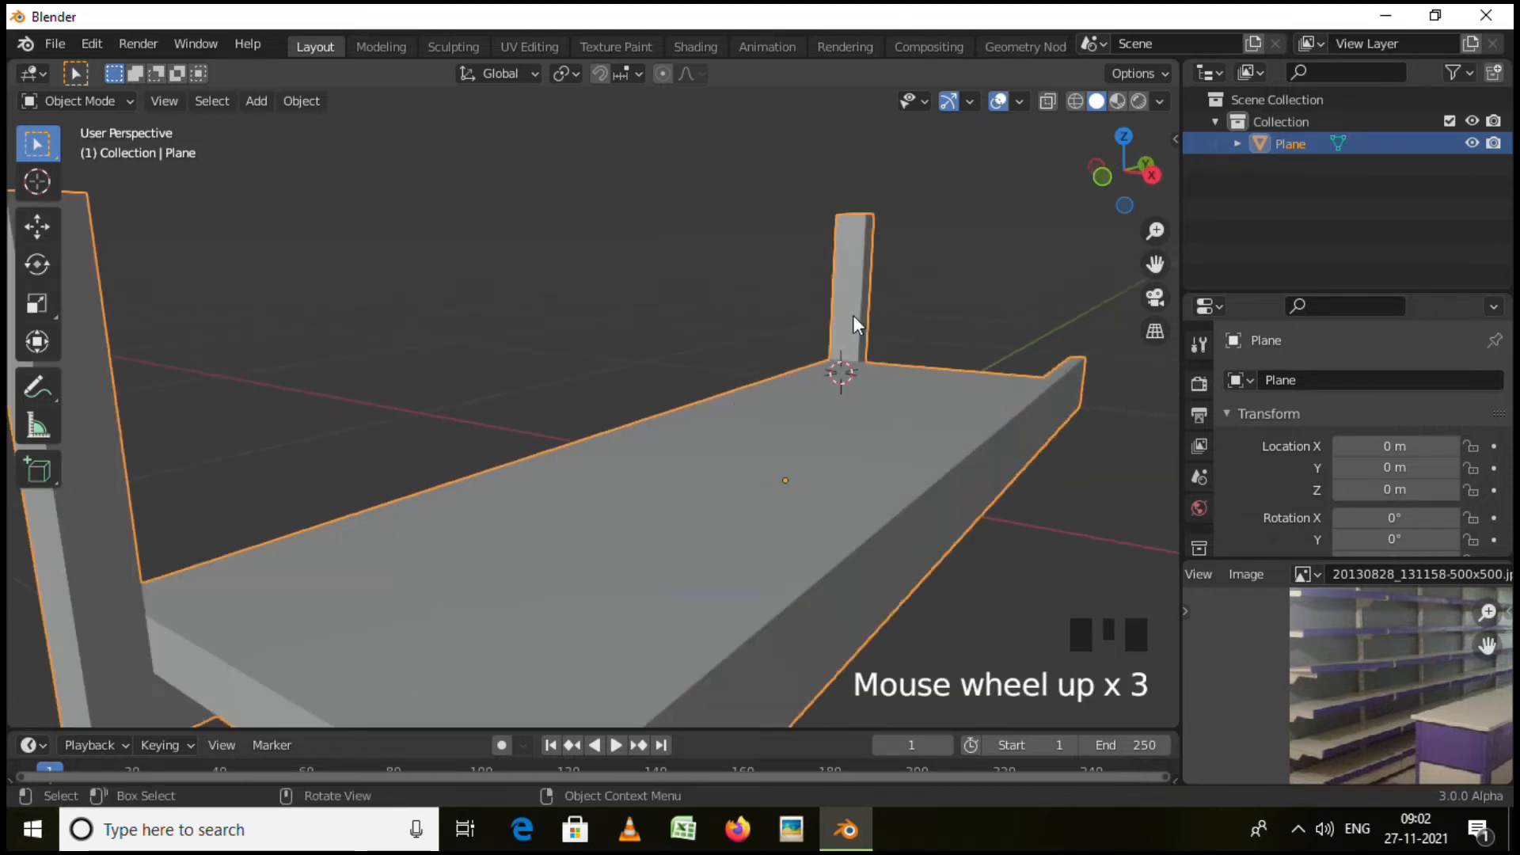
{"action": "key", "text": "Tab"}
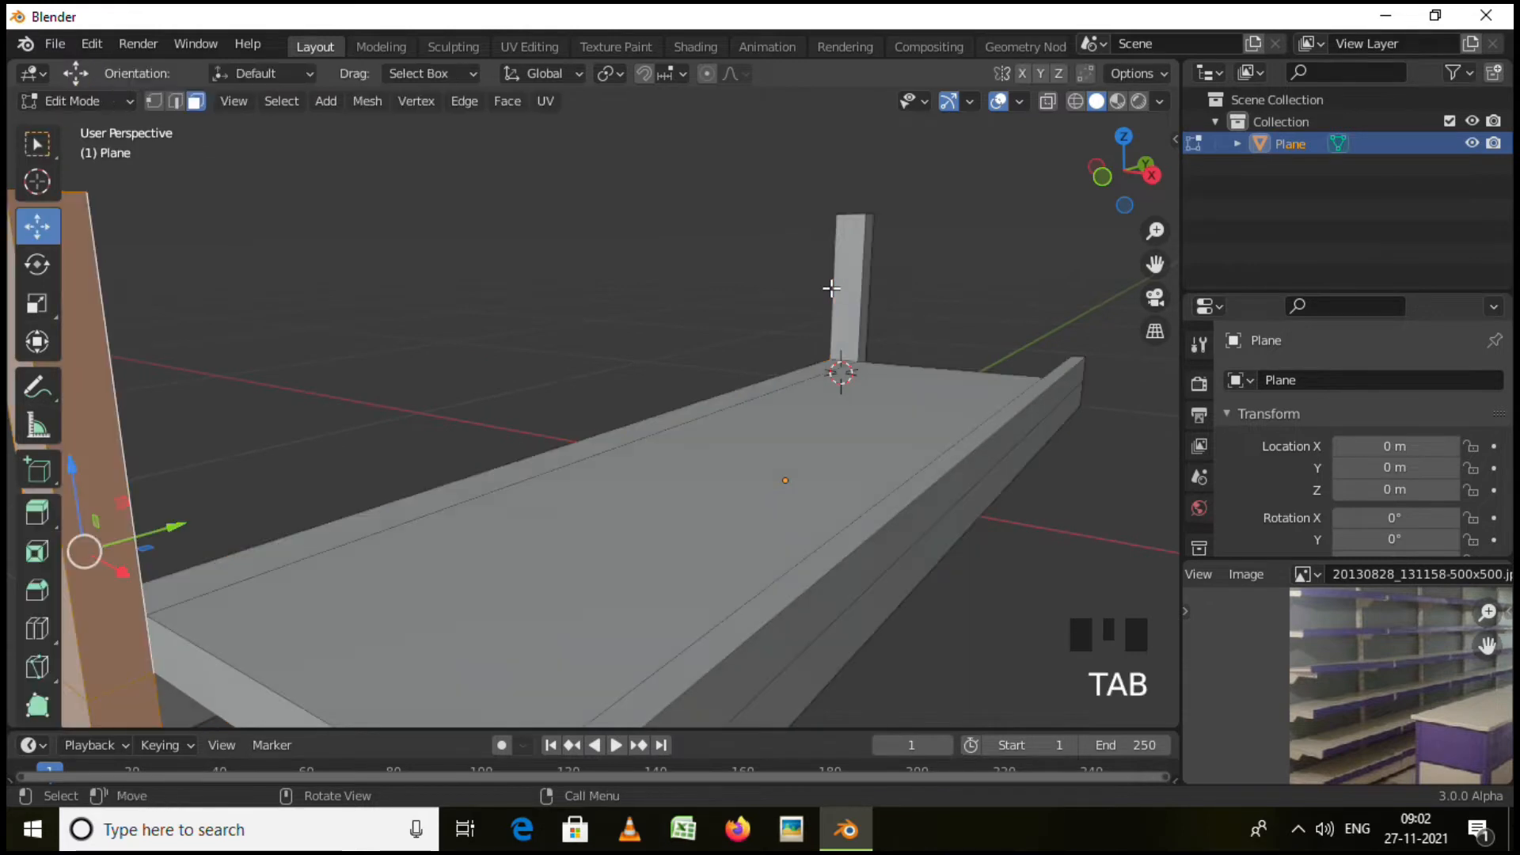
{"action": "left_click", "coordinate": [833, 288]}
{"action": "mouse_move", "coordinate": [833, 288]}
{"action": "middle_mouse_down"}
{"action": "mouse_move", "coordinate": [797, 333]}
{"action": "mouse_move", "coordinate": [838, 269]}
{"action": "middle_mouse_up"}
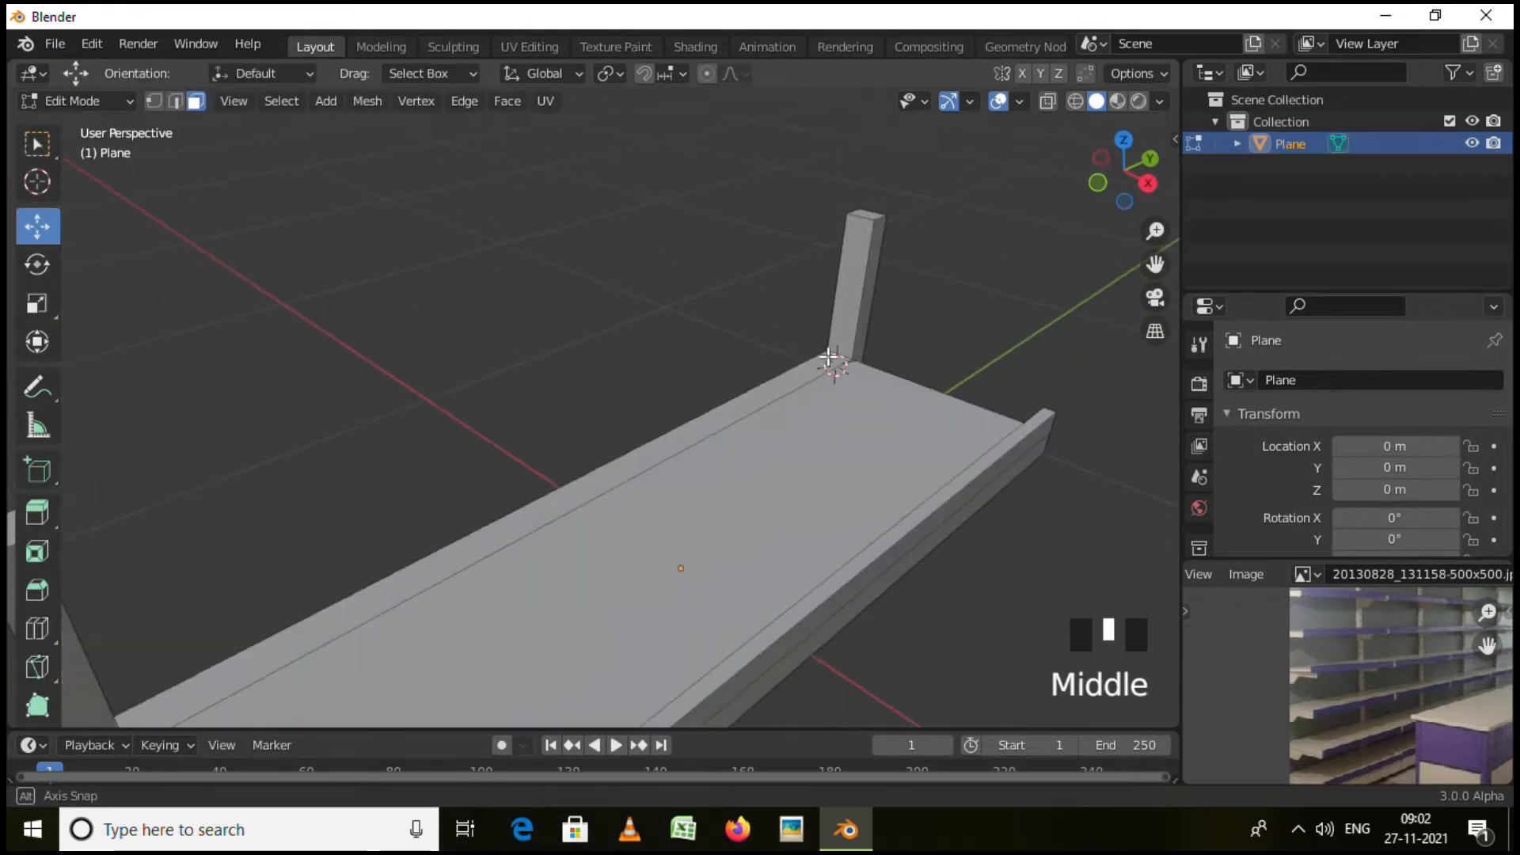
{"action": "scroll", "coordinate": [838, 269], "scroll_direction": "up", "scroll_amount": 6}
{"action": "scroll", "coordinate": [826, 489], "scroll_direction": "down", "scroll_amount": 4}
{"action": "middle_click_drag", "start_coordinate": [827, 488], "coordinate": [705, 548]}
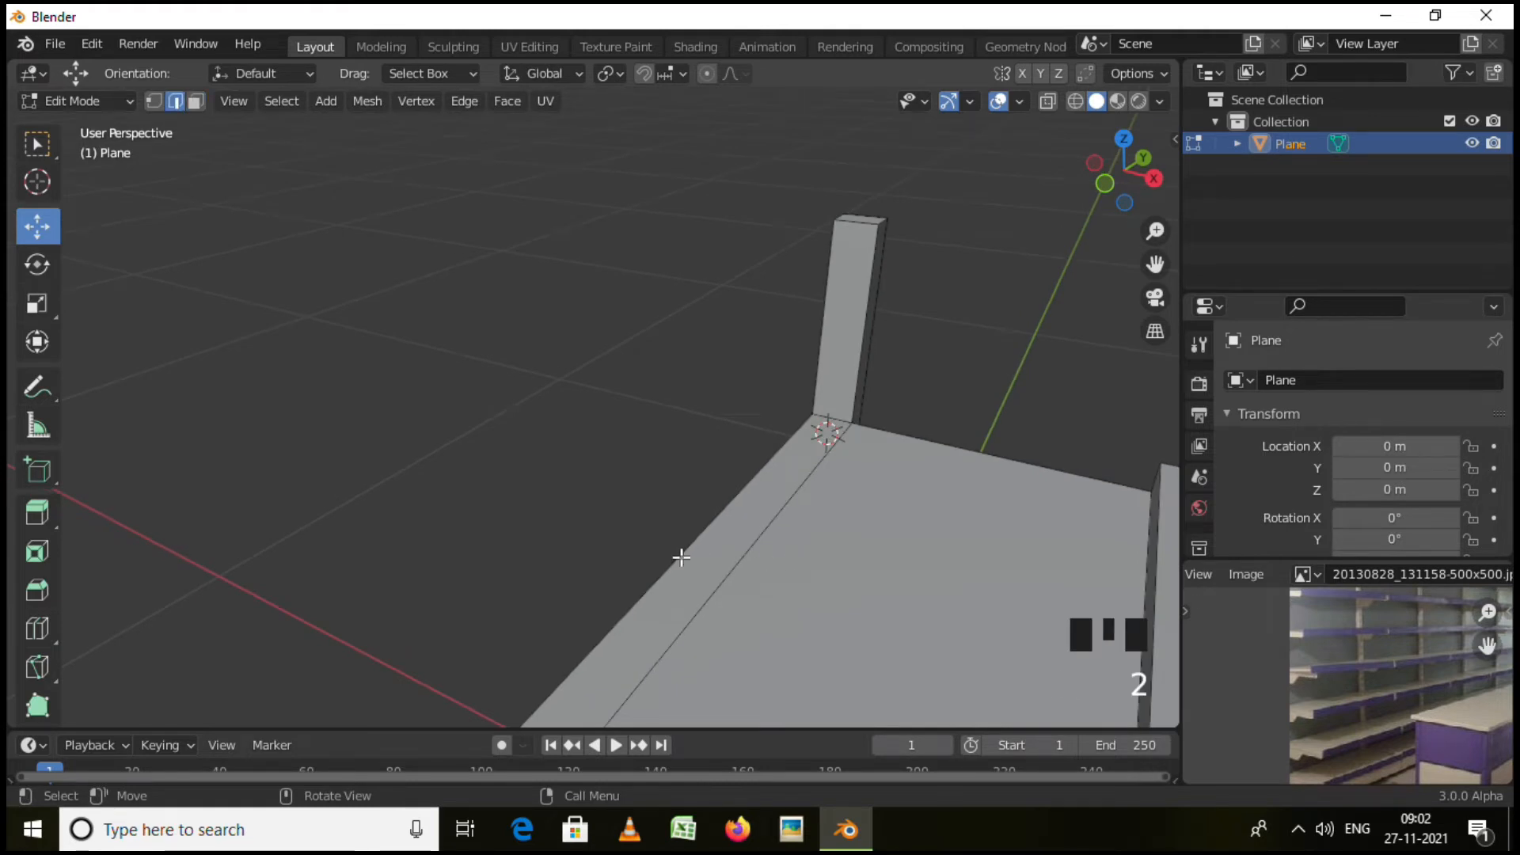
{"action": "middle_click_drag", "start_coordinate": [804, 590], "coordinate": [671, 557]}
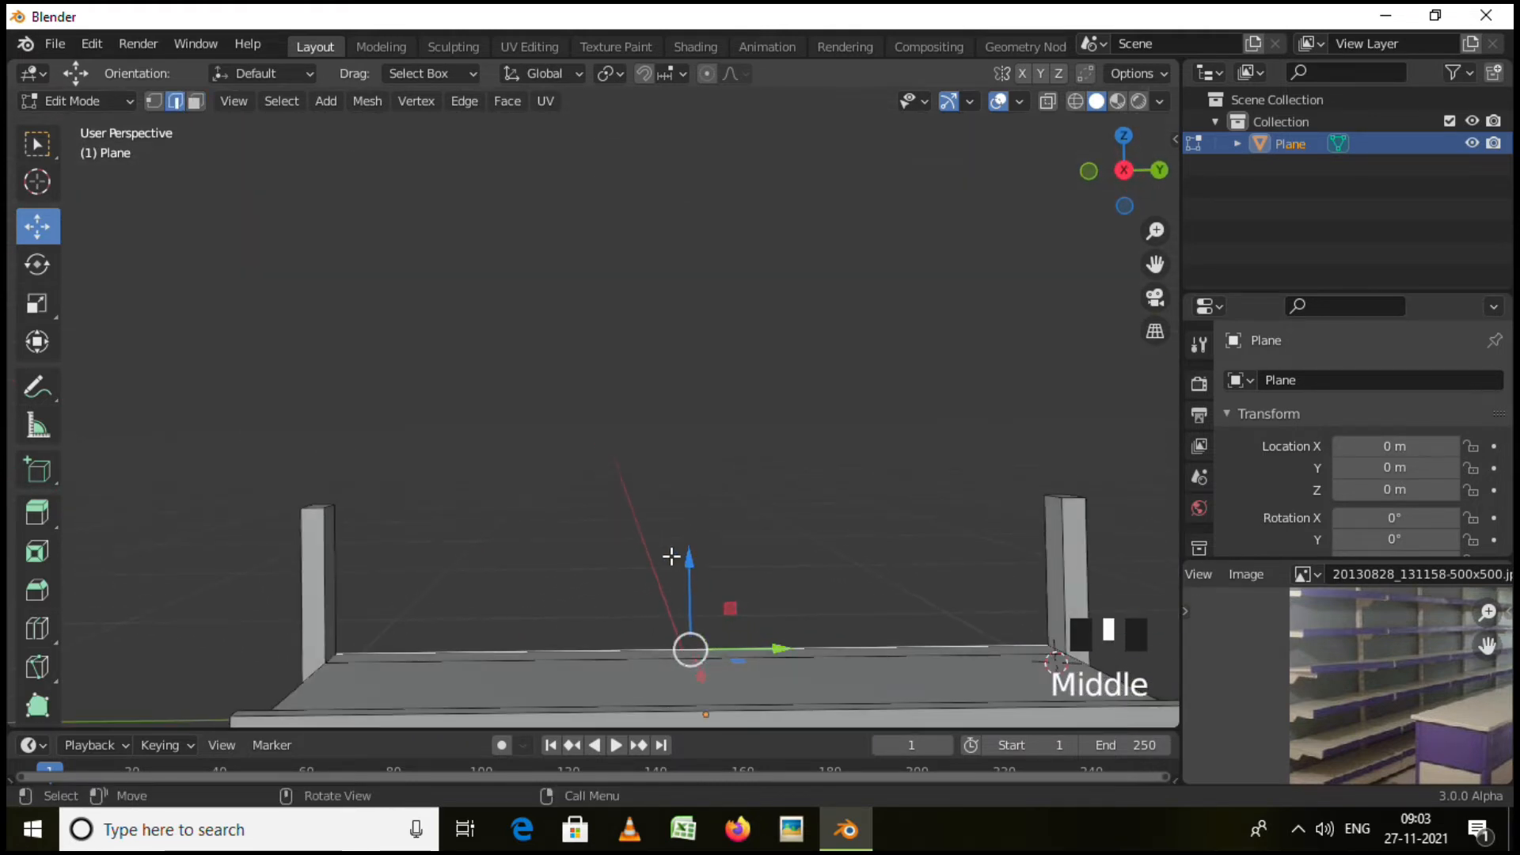
{"action": "key", "text": "e"}
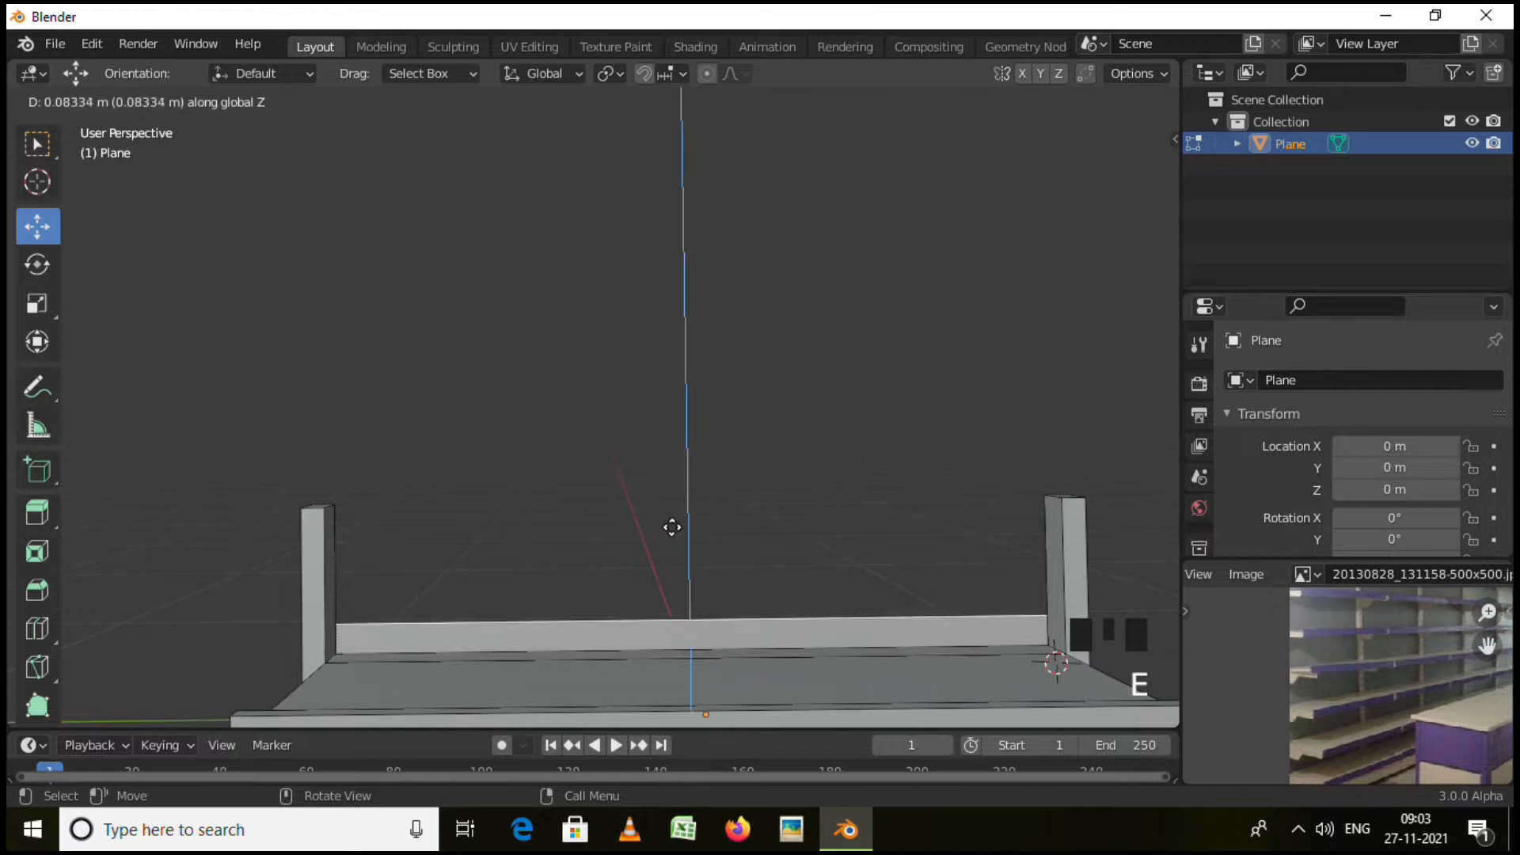
{"action": "left_click", "coordinate": [674, 413]}
{"action": "middle_click_drag", "start_coordinate": [737, 448], "coordinate": [967, 587]}
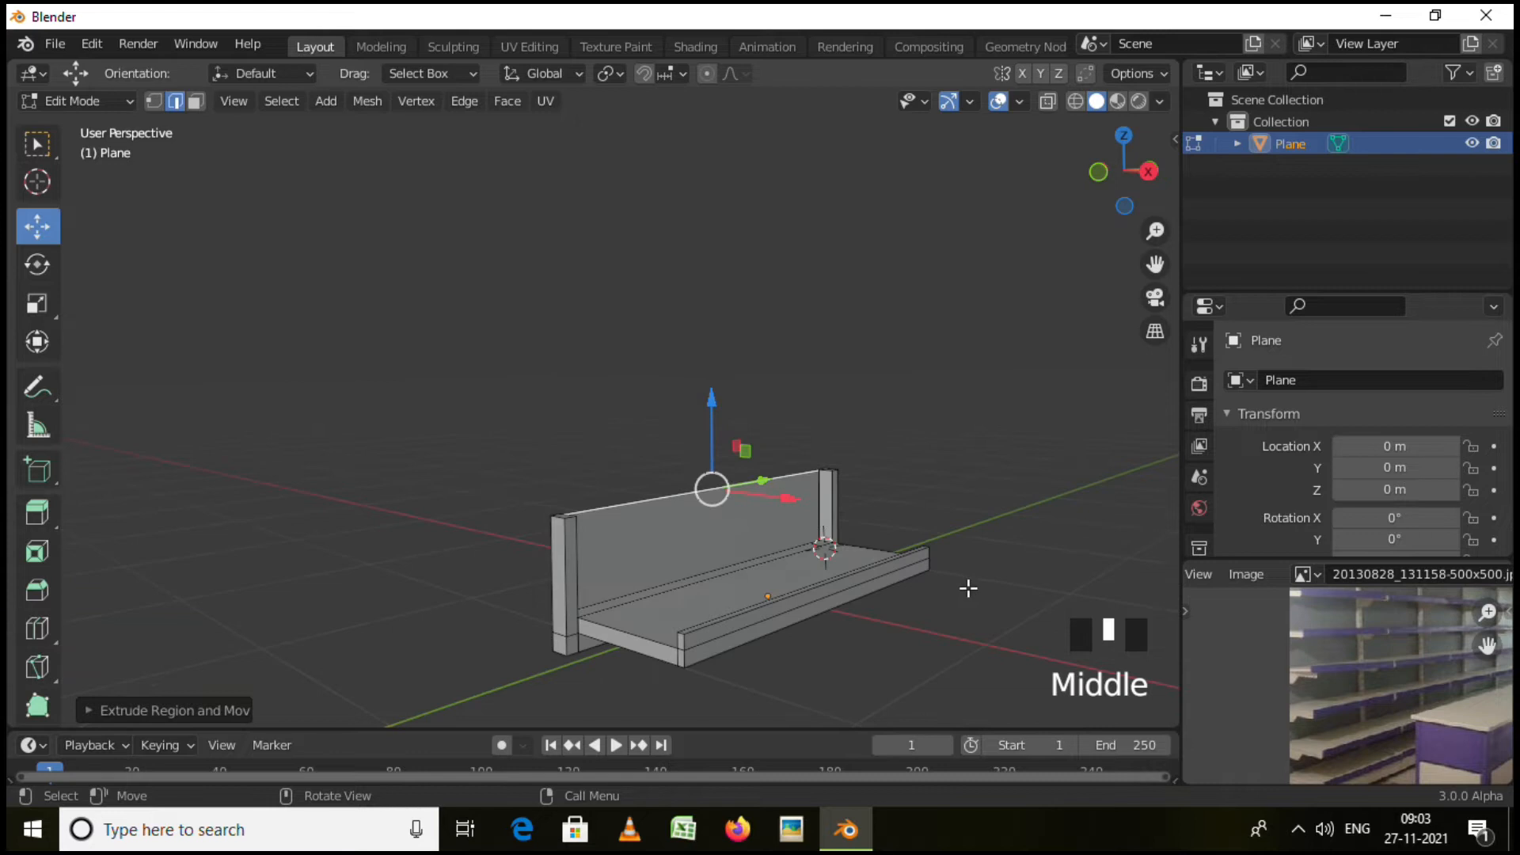
{"action": "key", "text": "Tab"}
Duplicate the whole shelf unit upward along global Z by about 0.564 m to stack a second one.
{"action": "scroll", "coordinate": [869, 625], "scroll_direction": "down", "scroll_amount": 2}
{"action": "middle_click_drag", "start_coordinate": [868, 623], "coordinate": [621, 639]}
{"action": "scroll", "coordinate": [922, 588], "scroll_direction": "down", "scroll_amount": 2}
{"action": "middle_click_drag", "start_coordinate": [921, 587], "coordinate": [687, 602]}
{"action": "scroll", "coordinate": [824, 585], "scroll_direction": "up", "scroll_amount": 2}
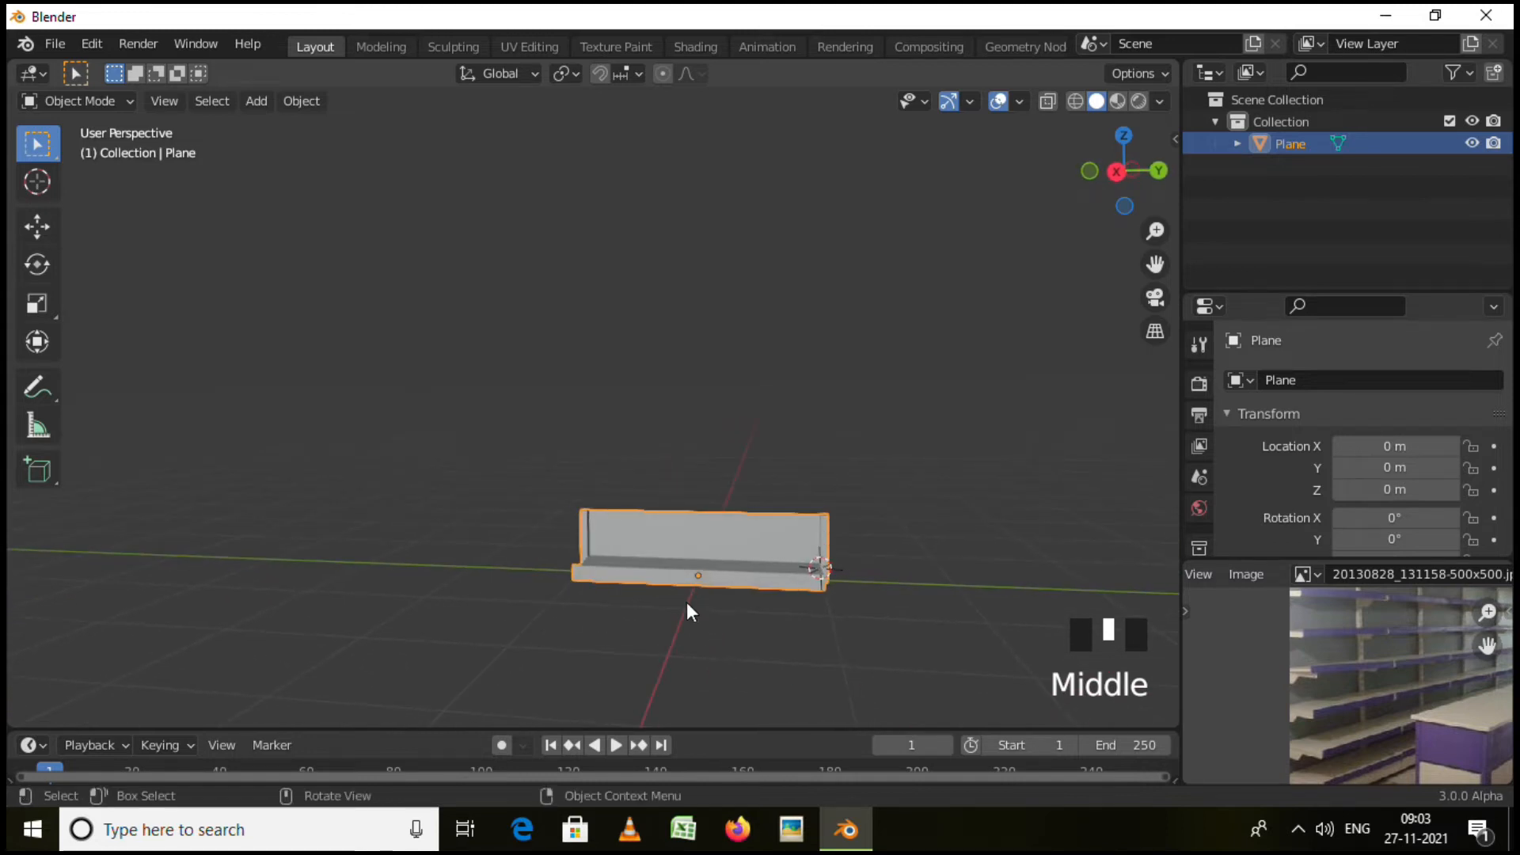
{"action": "left_click", "coordinate": [49, 228]}
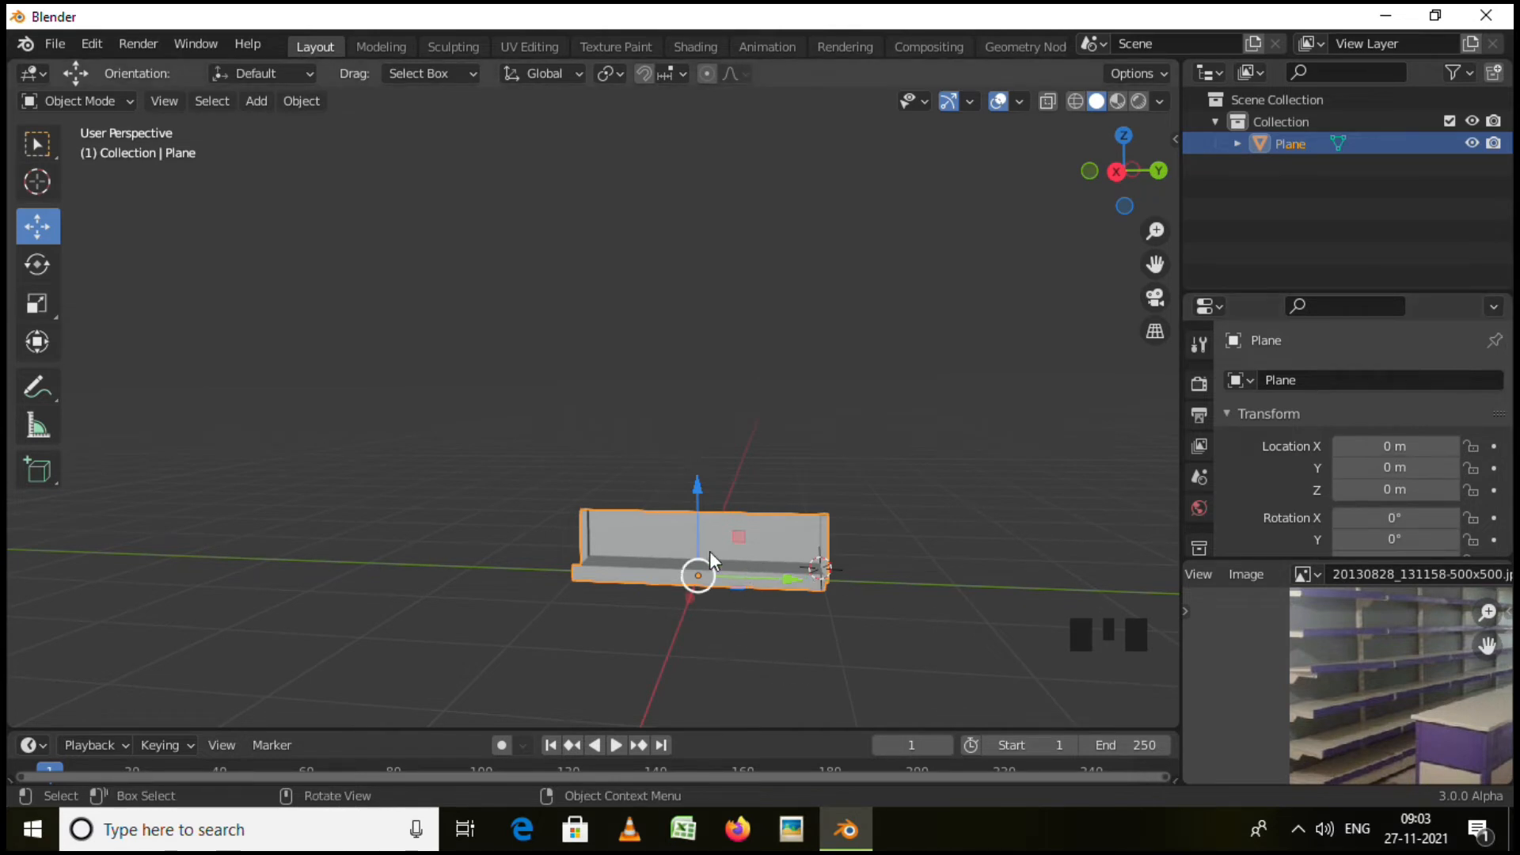
{"action": "key", "text": "shift+d"}
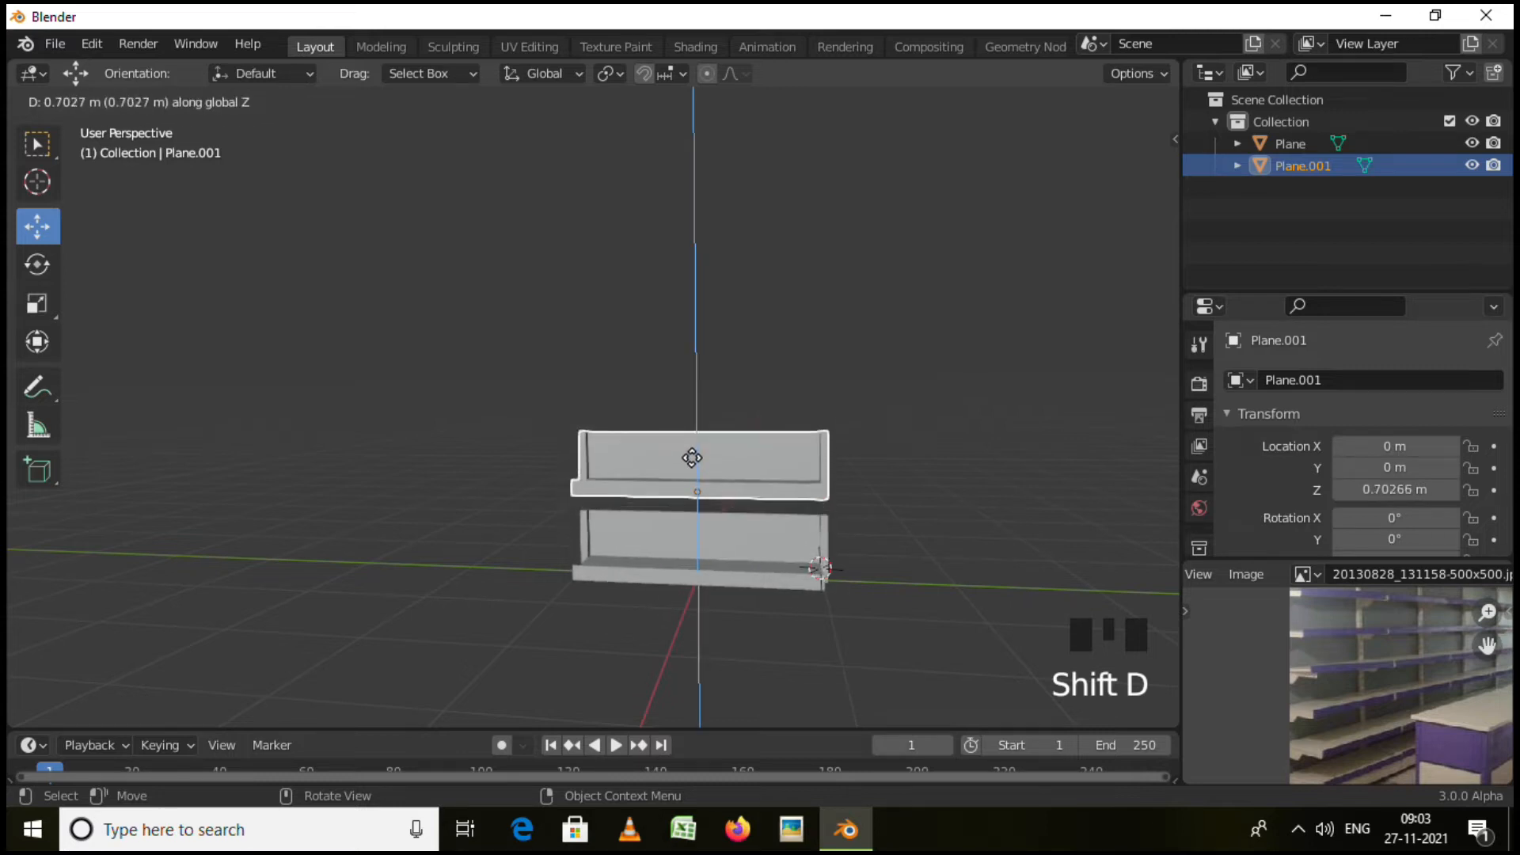
{"action": "left_click", "coordinate": [690, 475]}
{"action": "middle_click_drag", "start_coordinate": [758, 559], "coordinate": [675, 438]}
{"action": "scroll", "coordinate": [759, 529], "scroll_direction": "up", "scroll_amount": 3}
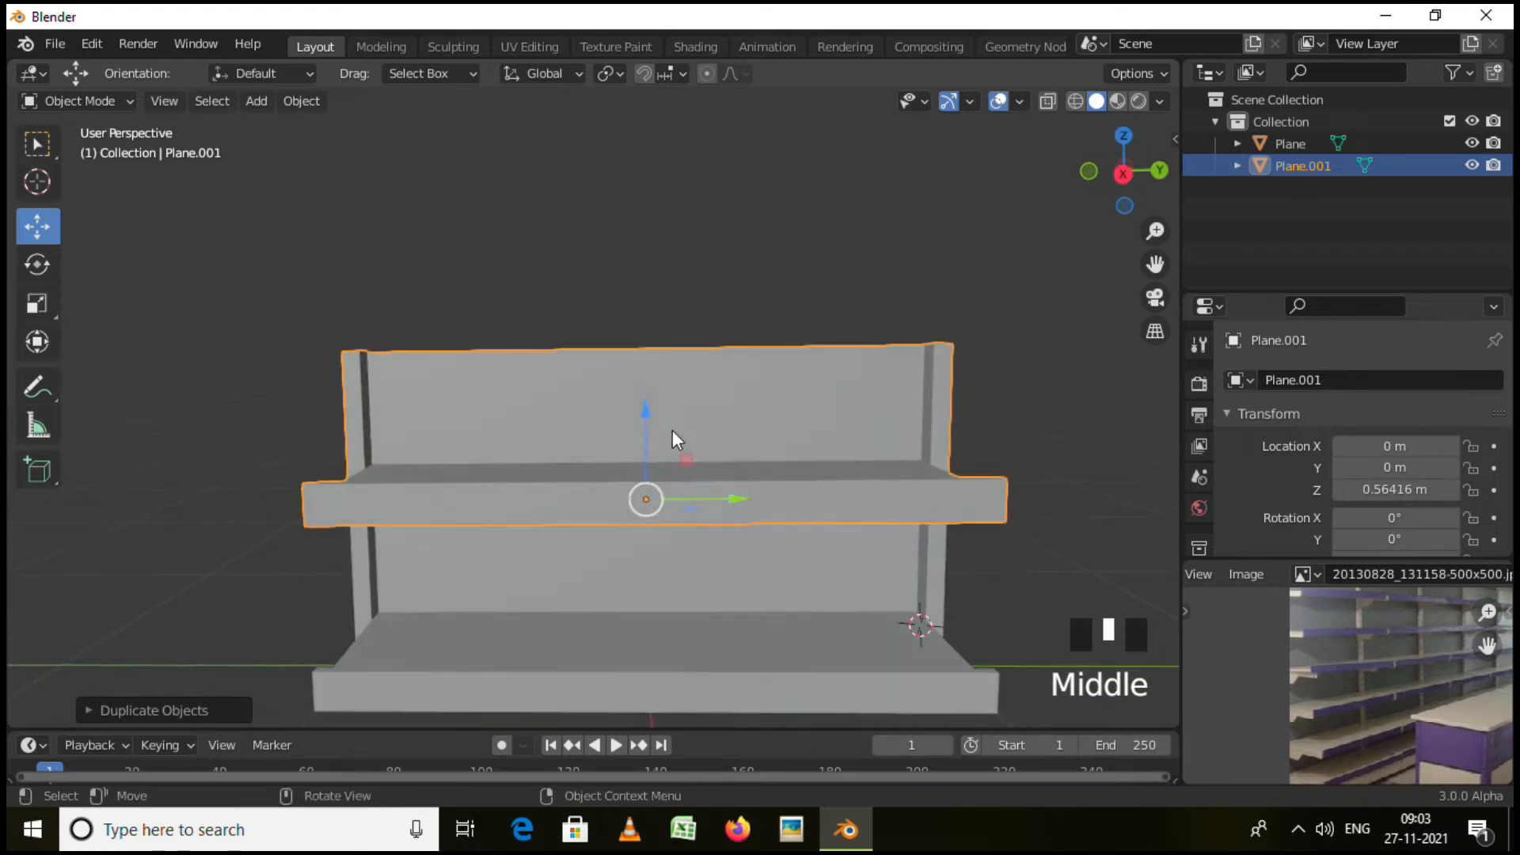
Fine-tune the upper shelf unit's height to about 0.561 m on Z so it rests on the lower unit.
{"action": "mouse_move", "coordinate": [645, 419]}
{"action": "left_mouse_down"}
{"action": "mouse_move", "coordinate": [646, 360]}
{"action": "mouse_move", "coordinate": [645, 401]}
{"action": "left_mouse_up"}
{"action": "middle_click_drag", "start_coordinate": [644, 400], "coordinate": [507, 546]}
{"action": "scroll", "coordinate": [509, 543], "scroll_direction": "up", "scroll_amount": 2}
{"action": "left_click_drag", "start_coordinate": [736, 380], "coordinate": [738, 414]}
{"action": "middle_click_drag", "start_coordinate": [814, 475], "coordinate": [745, 483]}
{"action": "mouse_move", "coordinate": [557, 563]}
{"action": "middle_mouse_down"}
{"action": "mouse_move", "coordinate": [494, 522]}
{"action": "mouse_move", "coordinate": [587, 444]}
{"action": "mouse_move", "coordinate": [643, 537]}
{"action": "mouse_move", "coordinate": [465, 525]}
{"action": "mouse_move", "coordinate": [696, 372]}
{"action": "mouse_move", "coordinate": [743, 476]}
{"action": "mouse_move", "coordinate": [643, 460]}
{"action": "mouse_move", "coordinate": [644, 434]}
{"action": "mouse_move", "coordinate": [735, 463]}
{"action": "mouse_move", "coordinate": [801, 518]}
{"action": "middle_mouse_up"}
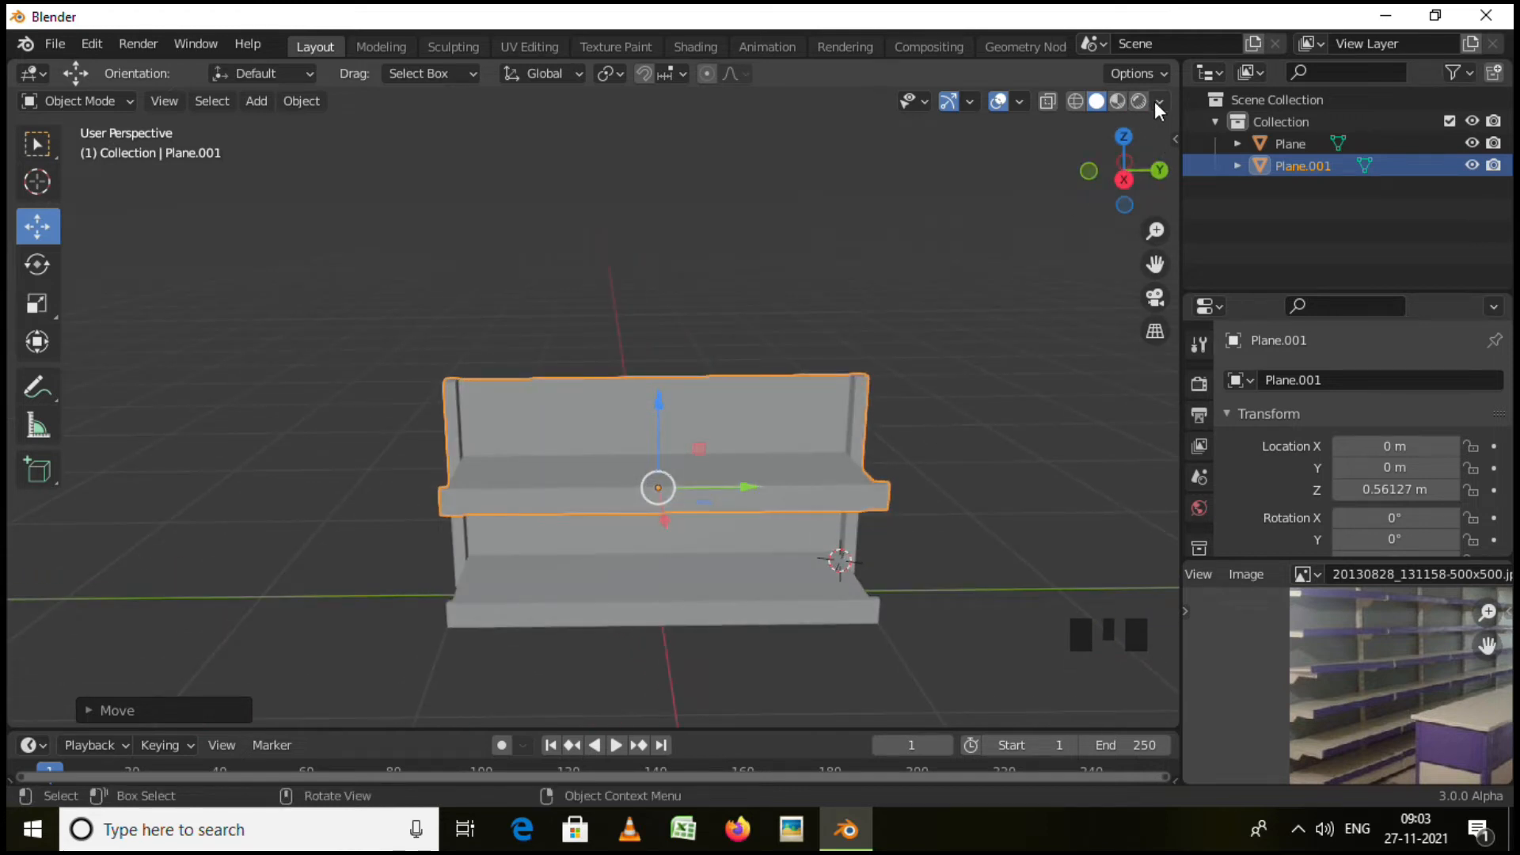
Enable Cavity in the viewport shading options and compare the shelves with it off and on, leaving it on.
{"action": "left_click", "coordinate": [1158, 100]}
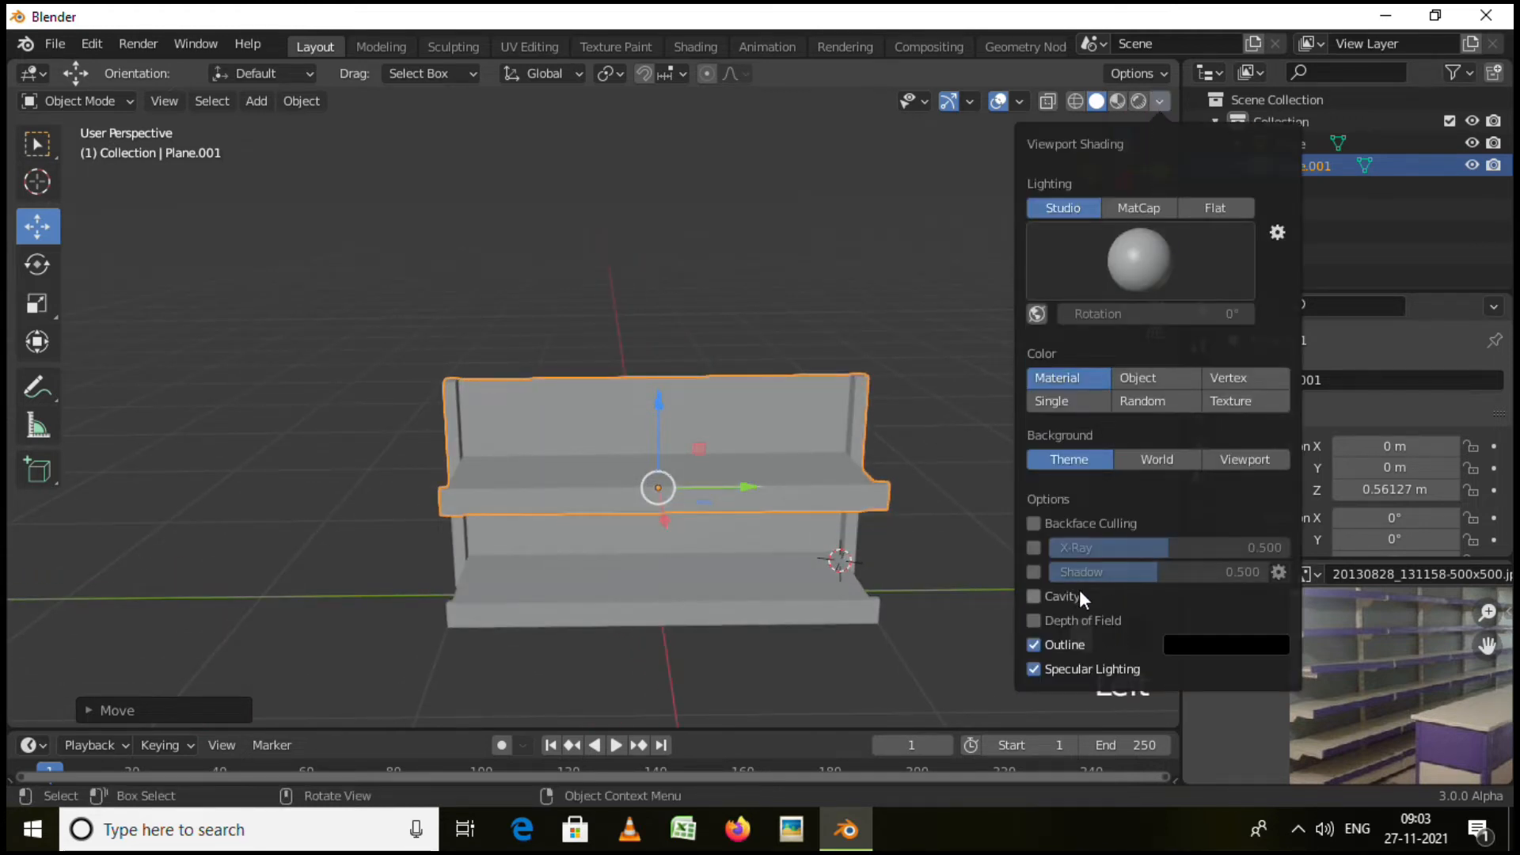
{"action": "left_click", "coordinate": [1035, 596]}
{"action": "mouse_move", "coordinate": [748, 626]}
{"action": "middle_mouse_down"}
{"action": "mouse_move", "coordinate": [762, 580]}
{"action": "mouse_move", "coordinate": [952, 516]}
{"action": "mouse_move", "coordinate": [982, 576]}
{"action": "mouse_move", "coordinate": [933, 646]}
{"action": "mouse_move", "coordinate": [744, 635]}
{"action": "mouse_move", "coordinate": [606, 551]}
{"action": "mouse_move", "coordinate": [788, 543]}
{"action": "mouse_move", "coordinate": [878, 647]}
{"action": "middle_mouse_up"}
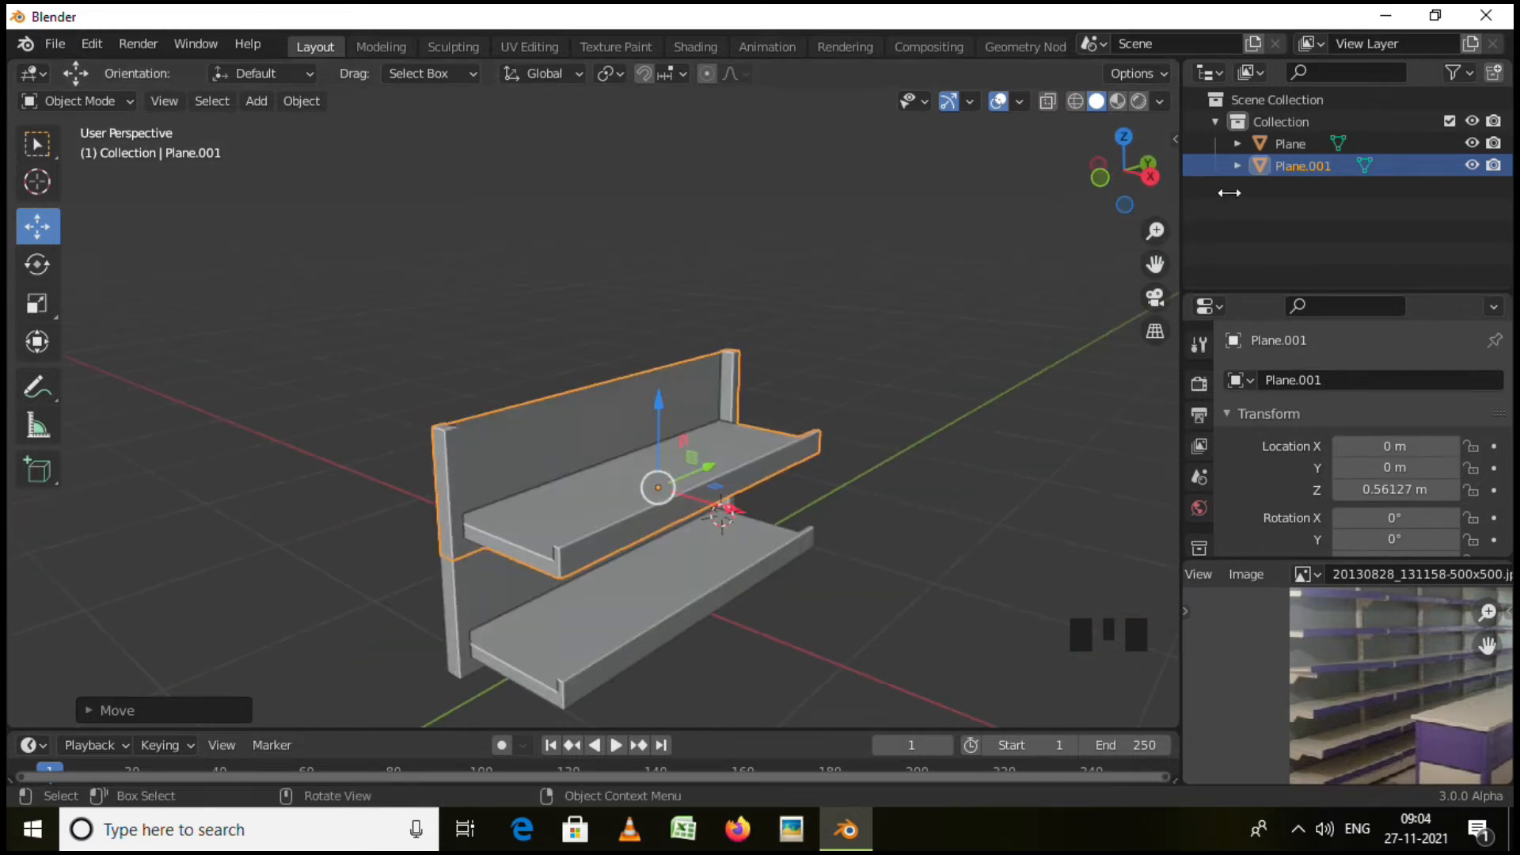
{"action": "left_click", "coordinate": [1160, 102]}
{"action": "left_click", "coordinate": [1034, 597]}
{"action": "left_click", "coordinate": [1034, 597]}
Duplicate both stacked shelf units together upward along global Z by about 1.109 m to form a four-tier rack.
{"action": "middle_click_drag", "start_coordinate": [639, 588], "coordinate": [572, 479]}
{"action": "mouse_move", "coordinate": [728, 568]}
{"action": "middle_mouse_down"}
{"action": "mouse_move", "coordinate": [715, 579]}
{"action": "mouse_move", "coordinate": [583, 526]}
{"action": "mouse_move", "coordinate": [738, 503]}
{"action": "mouse_move", "coordinate": [780, 543]}
{"action": "mouse_move", "coordinate": [725, 509]}
{"action": "mouse_move", "coordinate": [732, 562]}
{"action": "middle_mouse_up"}
{"action": "scroll", "coordinate": [720, 539], "scroll_direction": "down", "scroll_amount": 3}
{"action": "left_click", "coordinate": [725, 548], "text": "shift"}
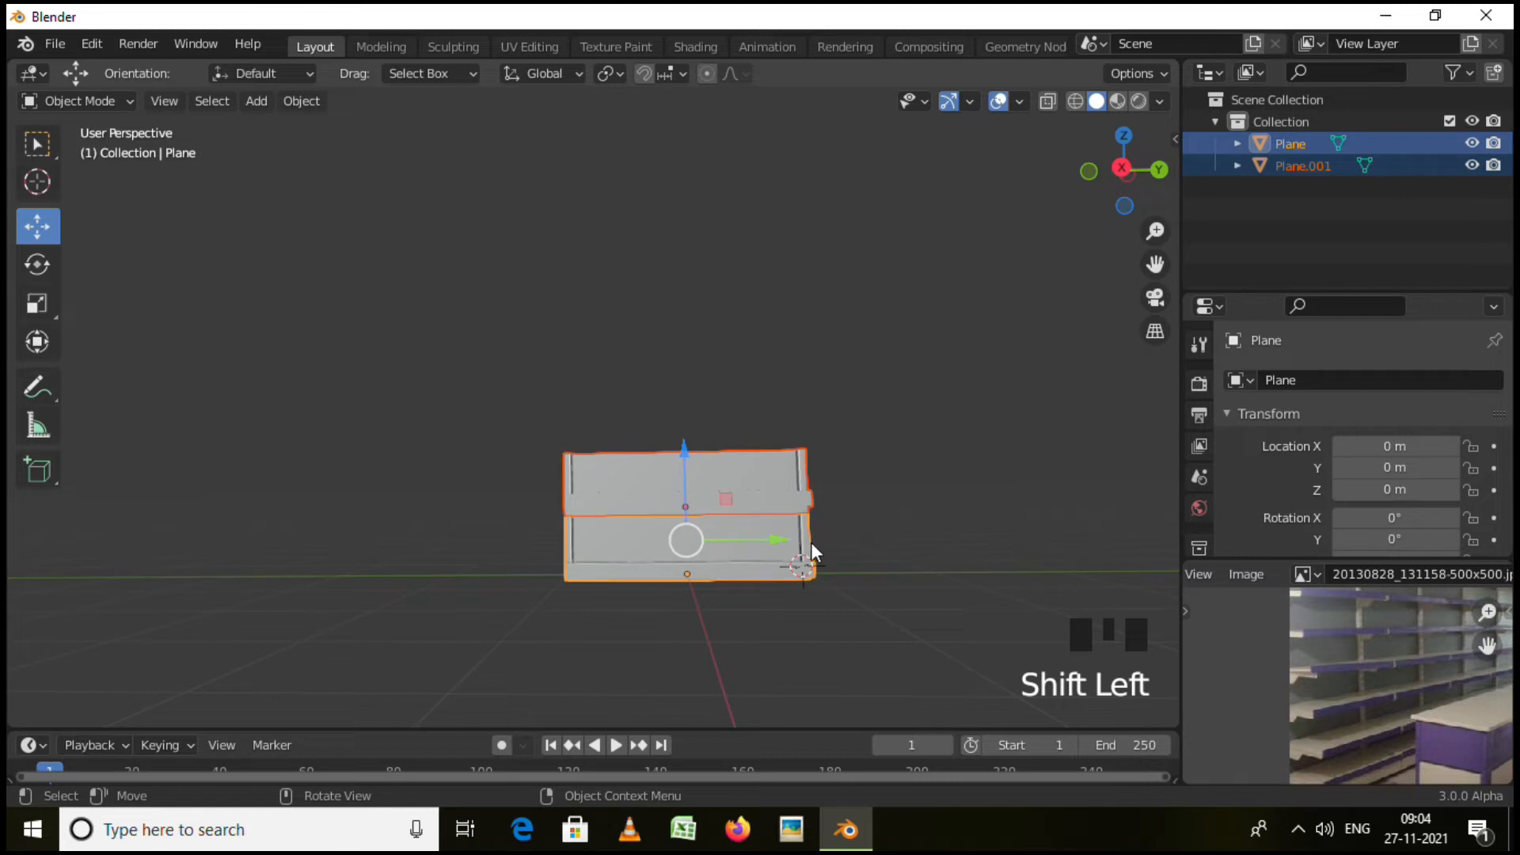
{"action": "key", "text": "shift+d"}
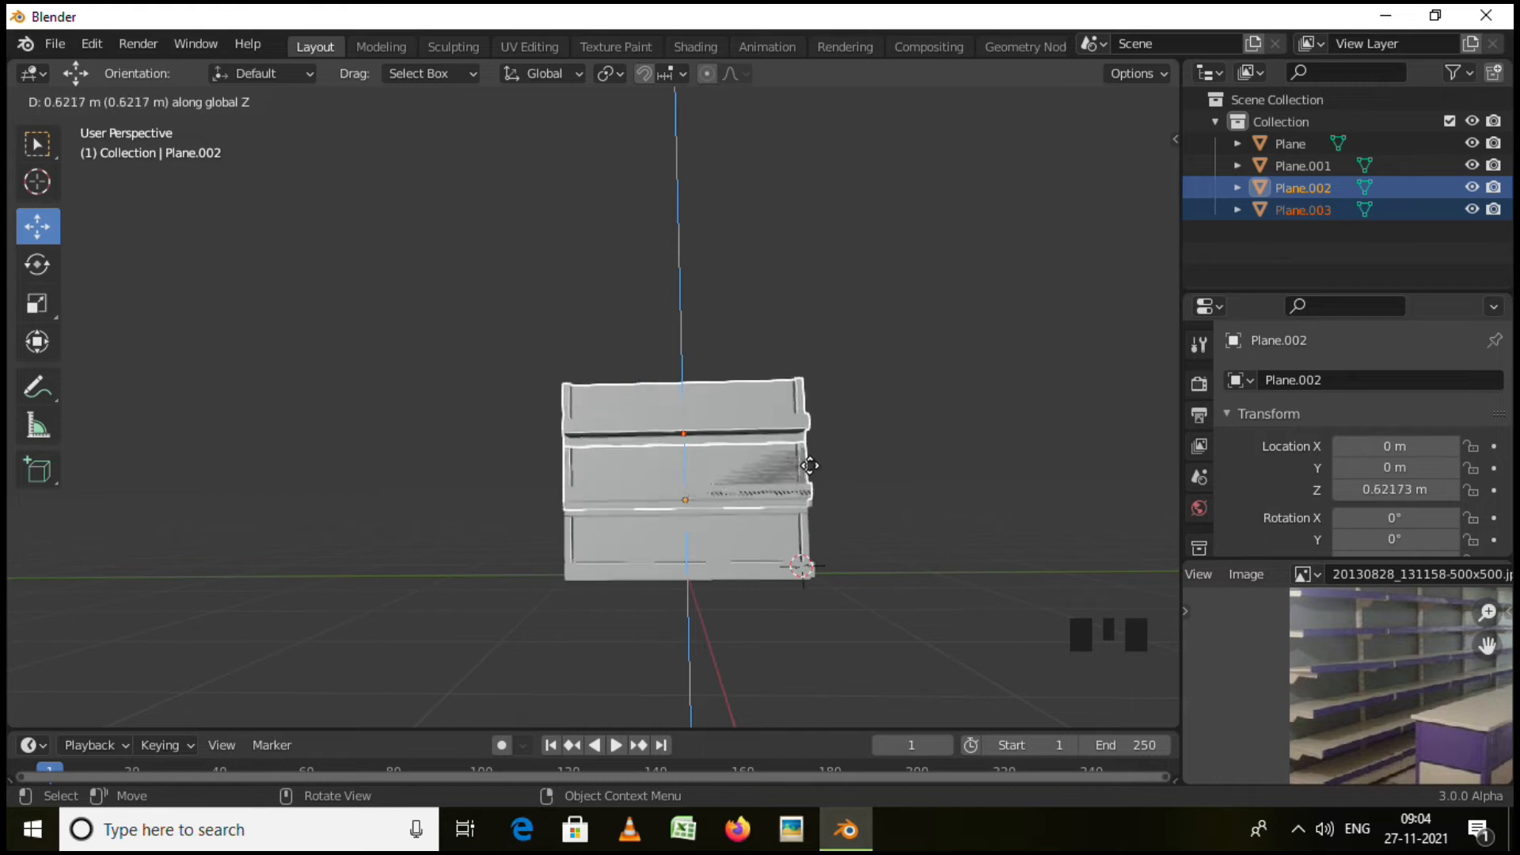
{"action": "left_click", "coordinate": [823, 418]}
{"action": "middle_click_drag", "start_coordinate": [979, 567], "coordinate": [979, 618]}
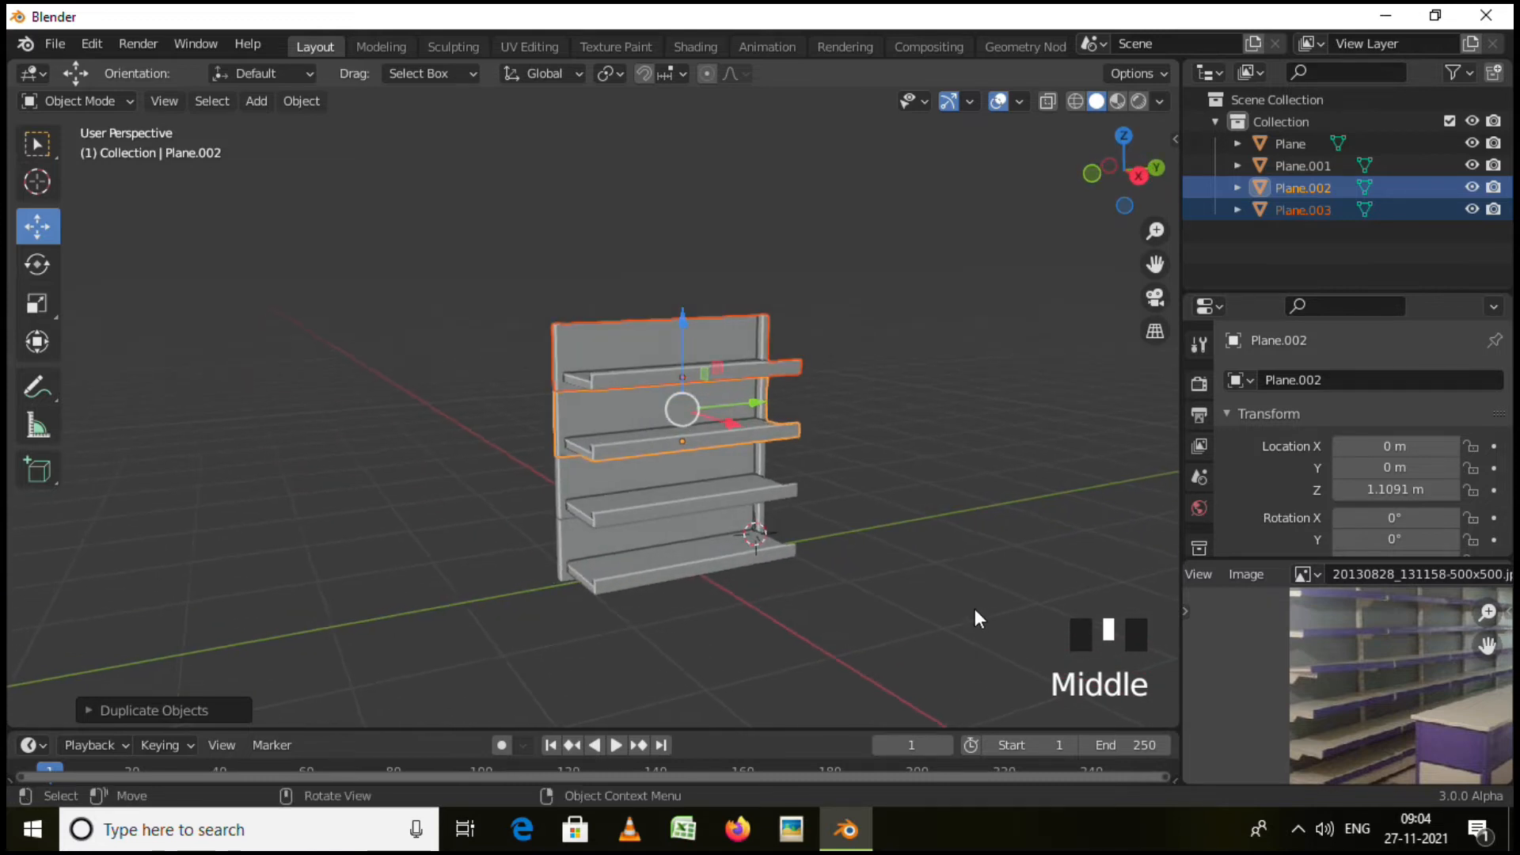
{"action": "middle_click_drag", "start_coordinate": [819, 583], "coordinate": [670, 495]}
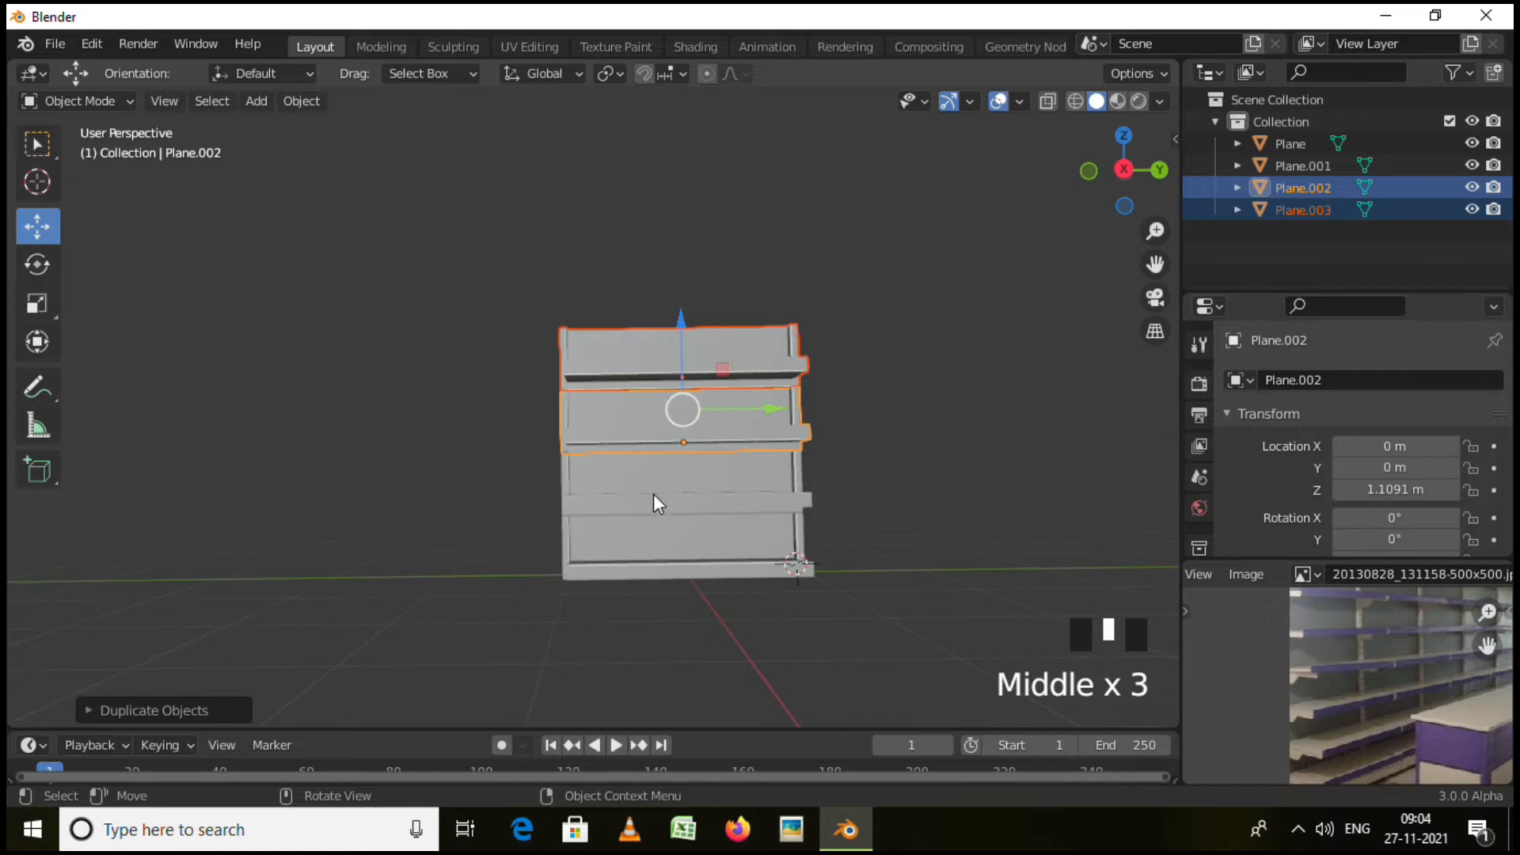
Join all four stacked shelf units into a single rack object.
{"action": "left_click", "coordinate": [621, 361]}
{"action": "left_click", "coordinate": [653, 431]}
{"action": "left_click", "coordinate": [662, 495]}
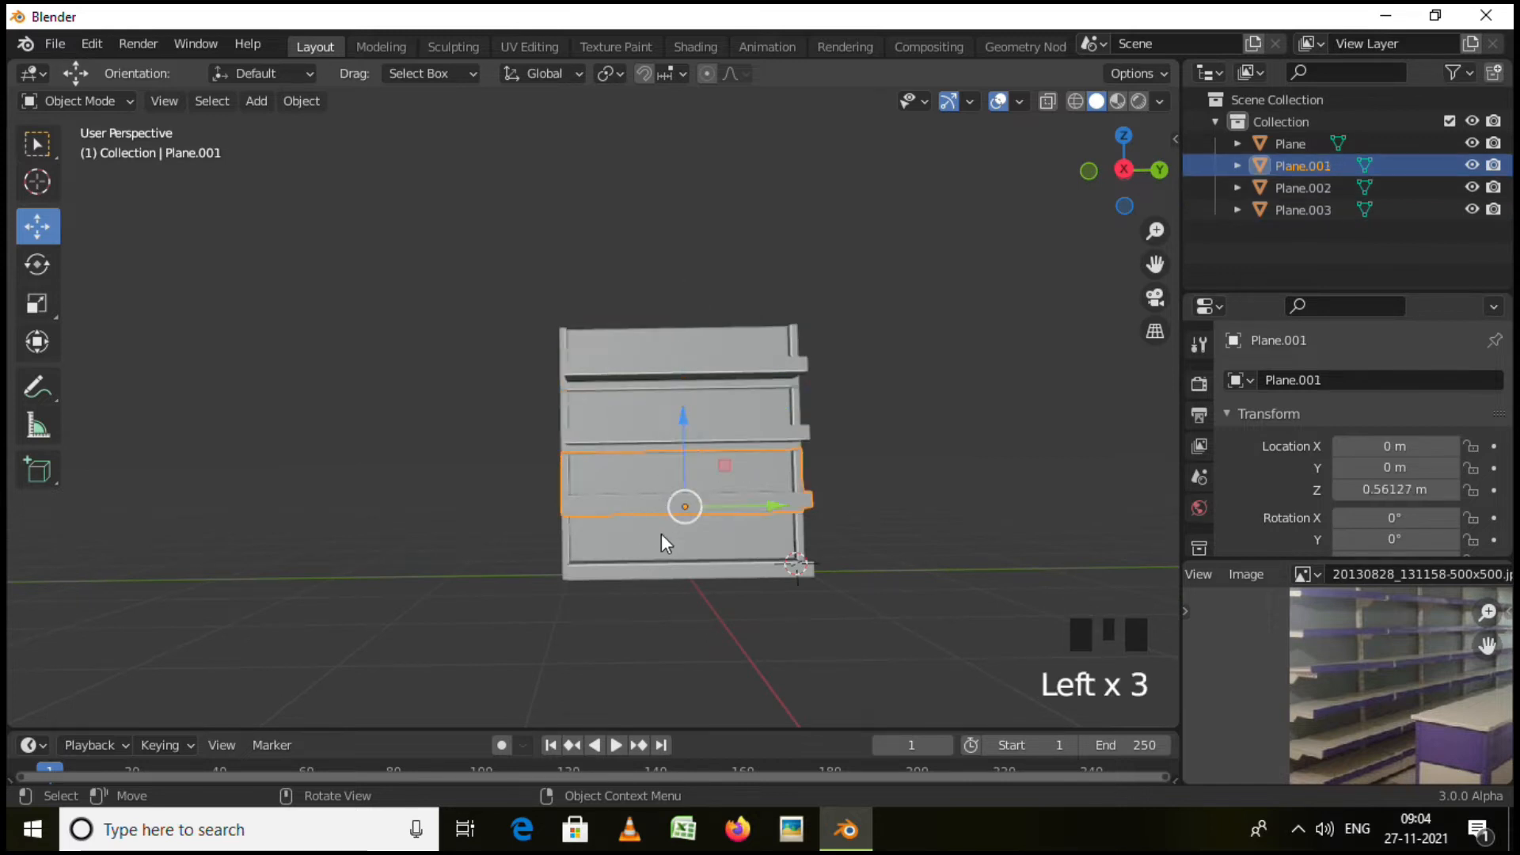
{"action": "left_click", "coordinate": [662, 535]}
{"action": "middle_click_drag", "start_coordinate": [887, 589], "coordinate": [847, 610]}
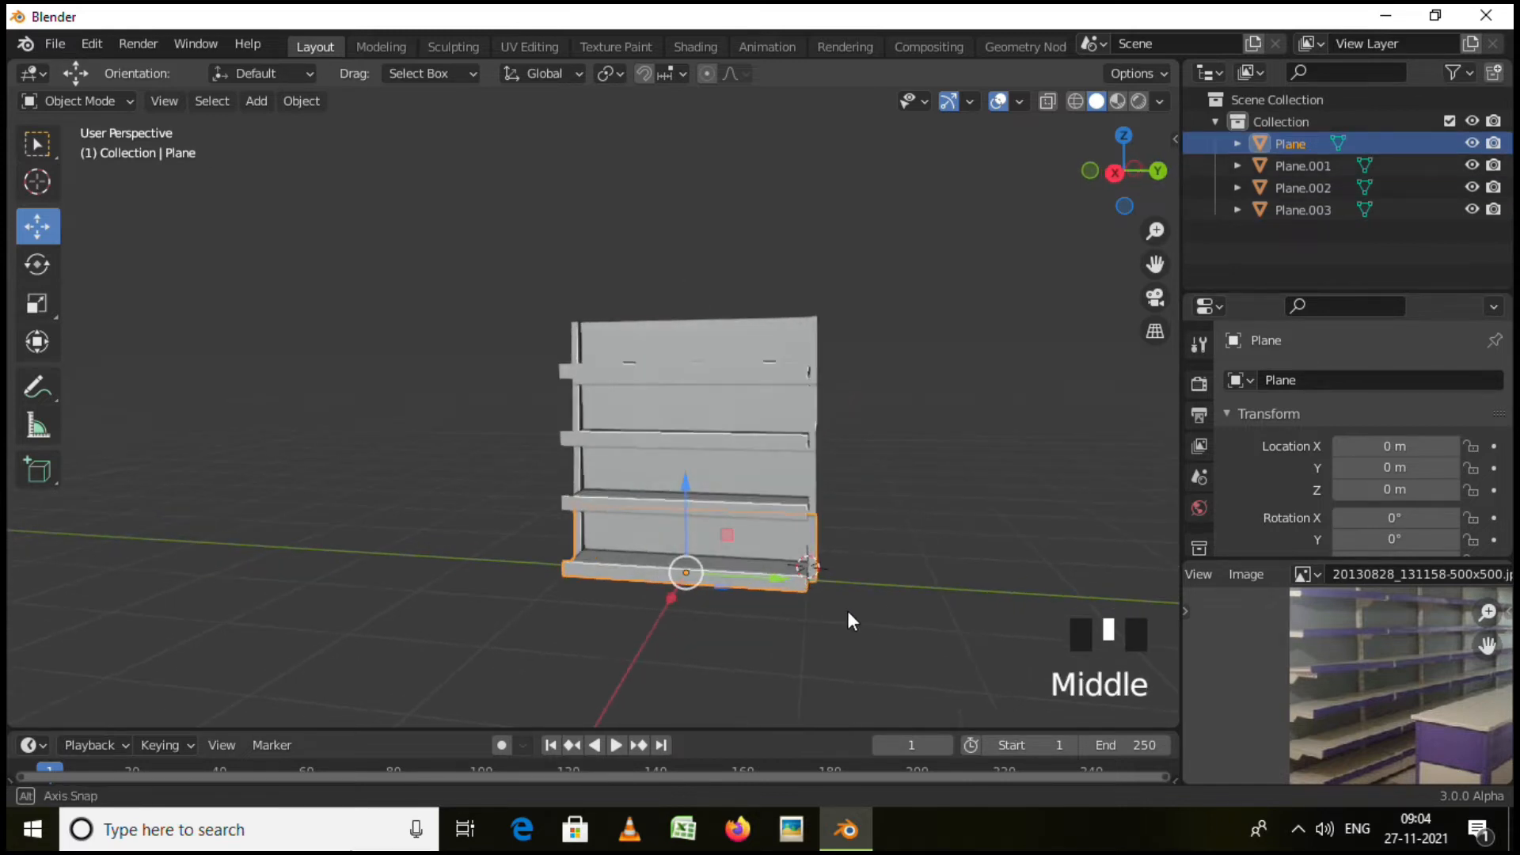
{"action": "left_click", "coordinate": [797, 482], "text": "shift"}
{"action": "left_click", "coordinate": [781, 427], "text": "shift"}
{"action": "left_click", "coordinate": [737, 337], "text": "shift"}
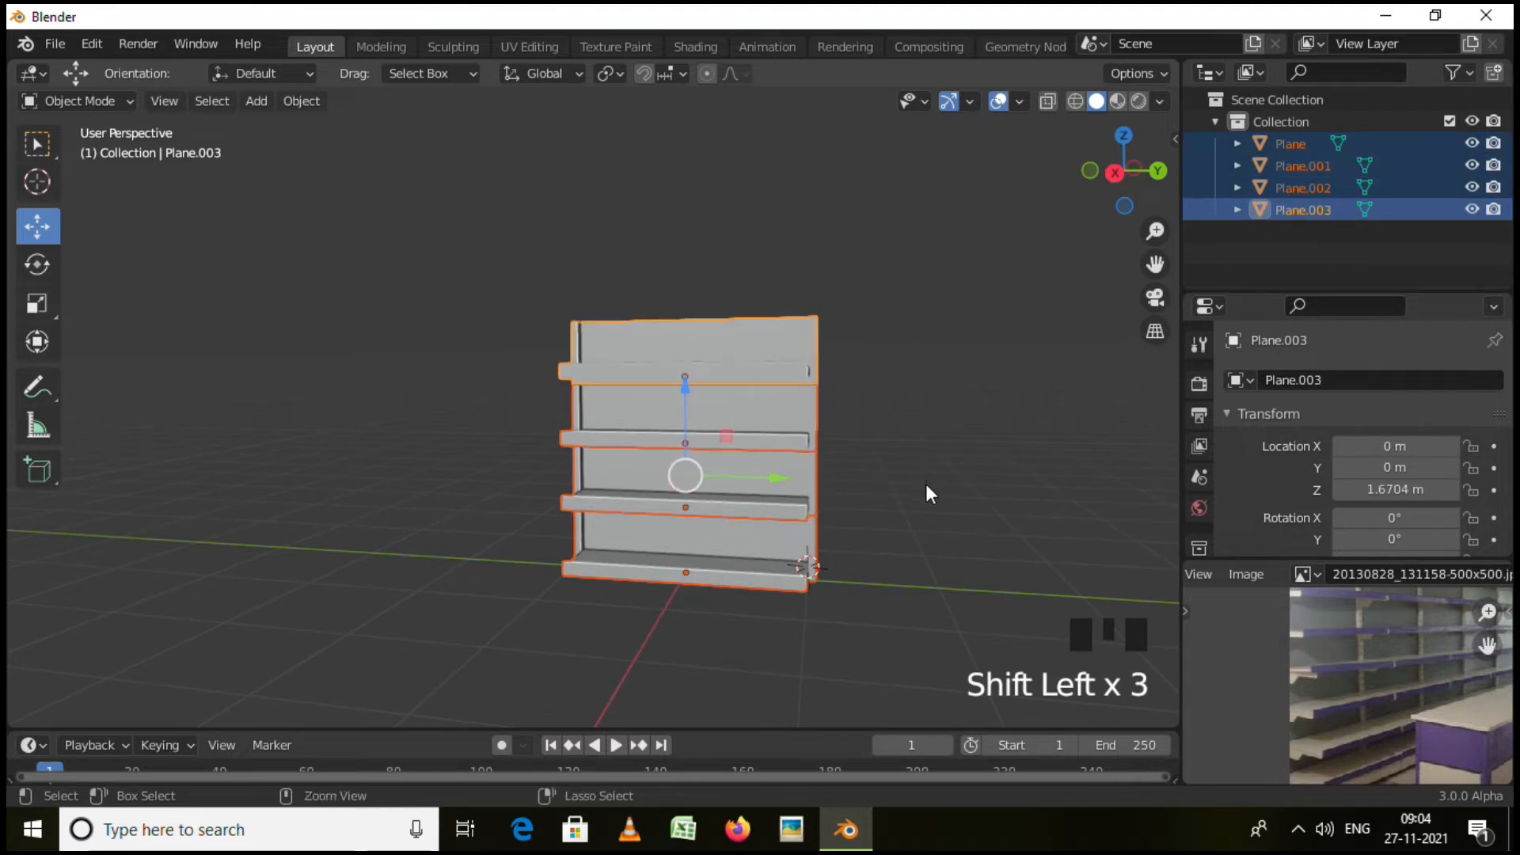
{"action": "key", "text": "ctrl+j"}
Duplicate the joined rack along global Y by about 2.104 m so the copy stands beside it.
{"action": "middle_click_drag", "start_coordinate": [800, 571], "coordinate": [428, 622]}
{"action": "left_click", "coordinate": [427, 622]}
{"action": "middle_click_drag", "start_coordinate": [766, 591], "coordinate": [679, 537]}
{"action": "left_click", "coordinate": [679, 536]}
{"action": "middle_click_drag", "start_coordinate": [569, 516], "coordinate": [502, 563]}
{"action": "scroll", "coordinate": [731, 568], "scroll_direction": "down", "scroll_amount": 2}
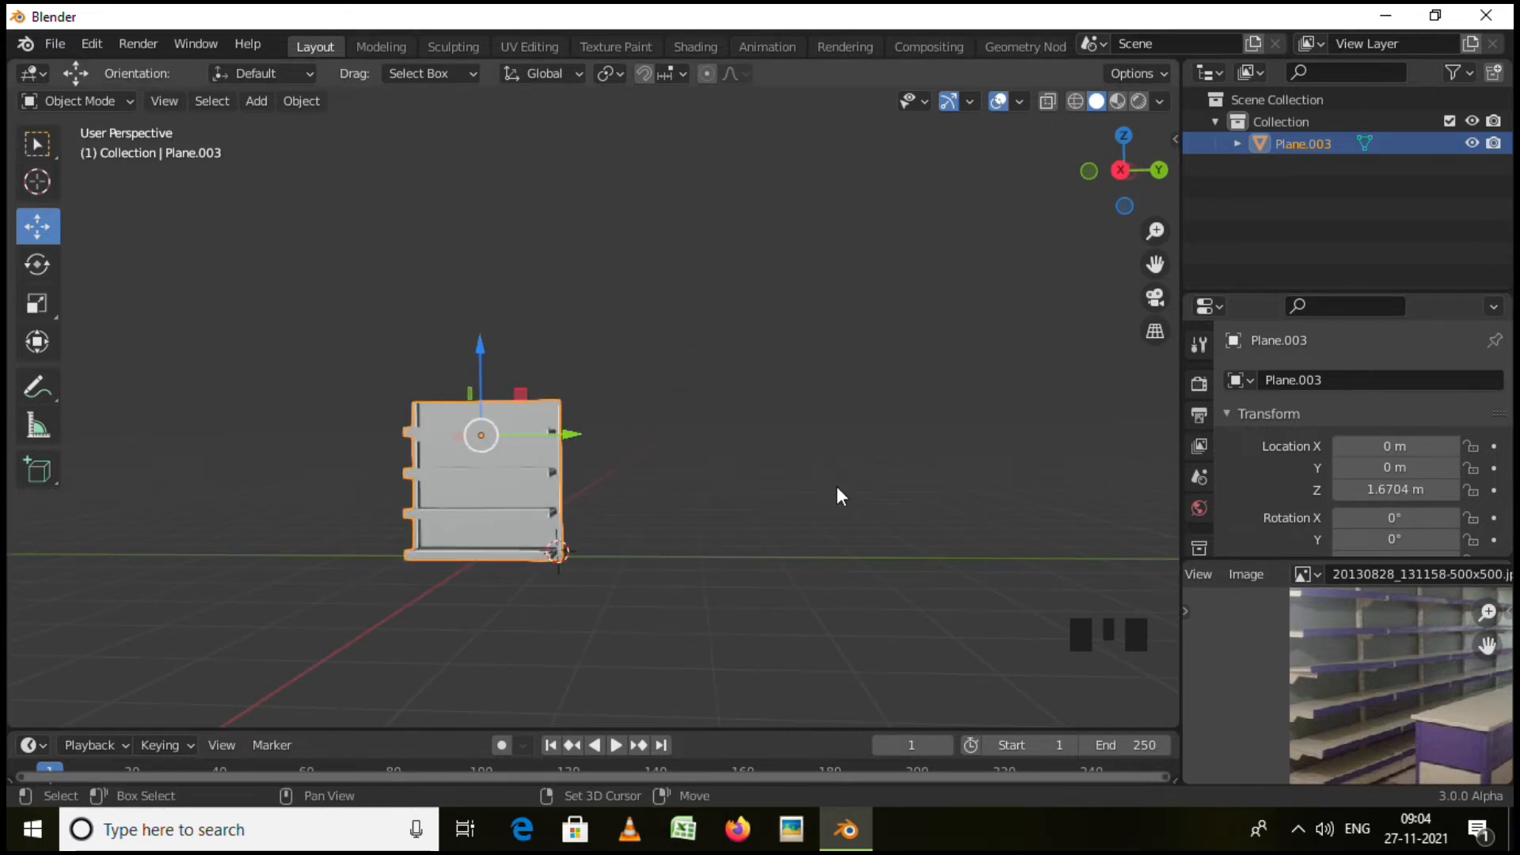
{"action": "key", "text": "shift+d"}
{"action": "key", "text": "y"}
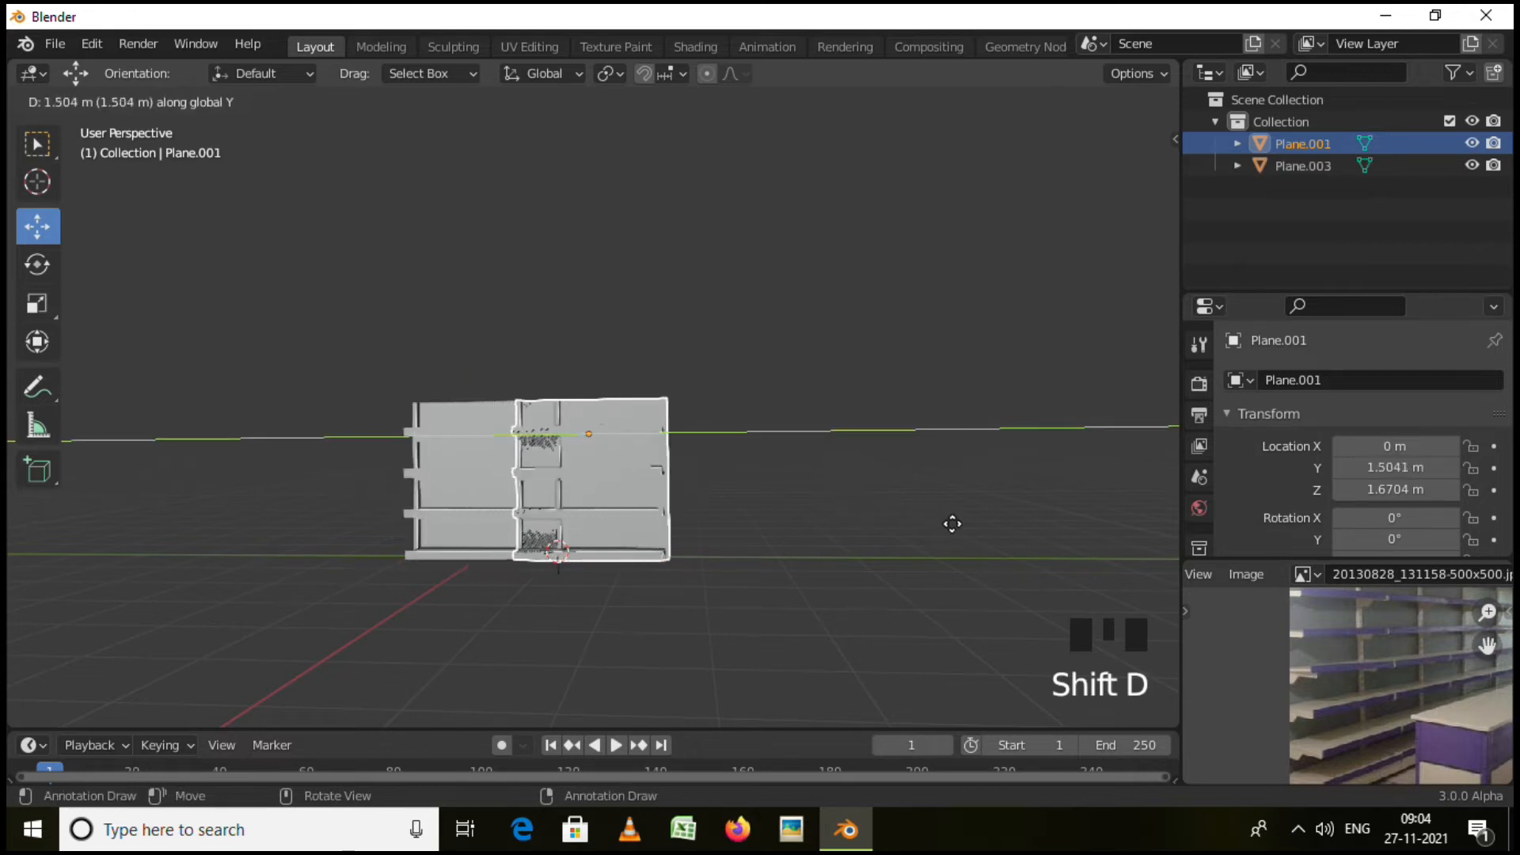
{"action": "left_click", "coordinate": [989, 535]}
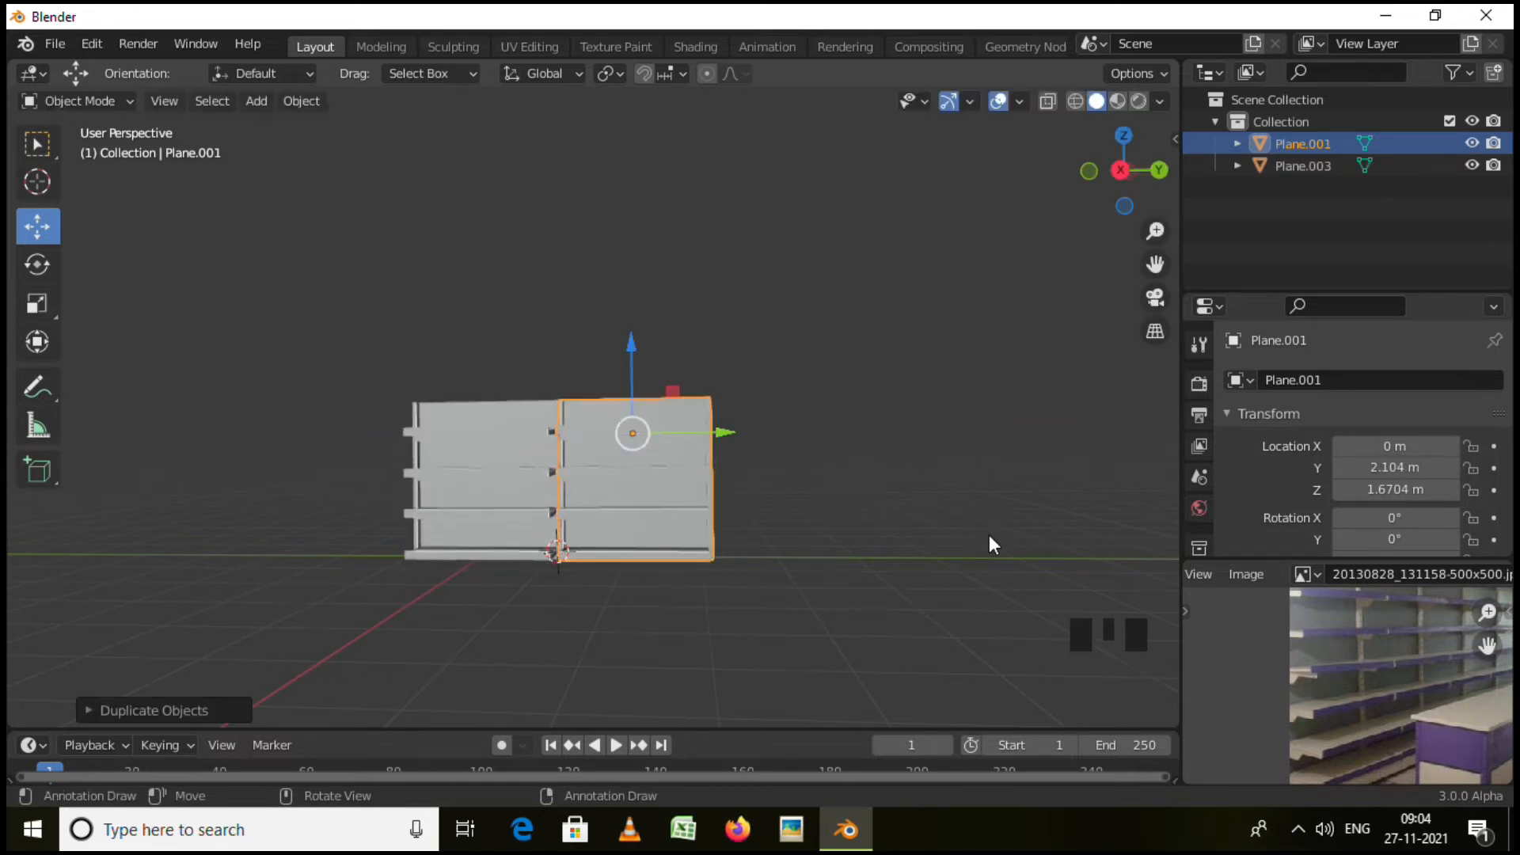
Duplicate the rack twice more along global Y, to about 4.206 m and 6.324 m, completing a row of four.
{"action": "key", "text": "shift+d"}
{"action": "key", "text": "y"}
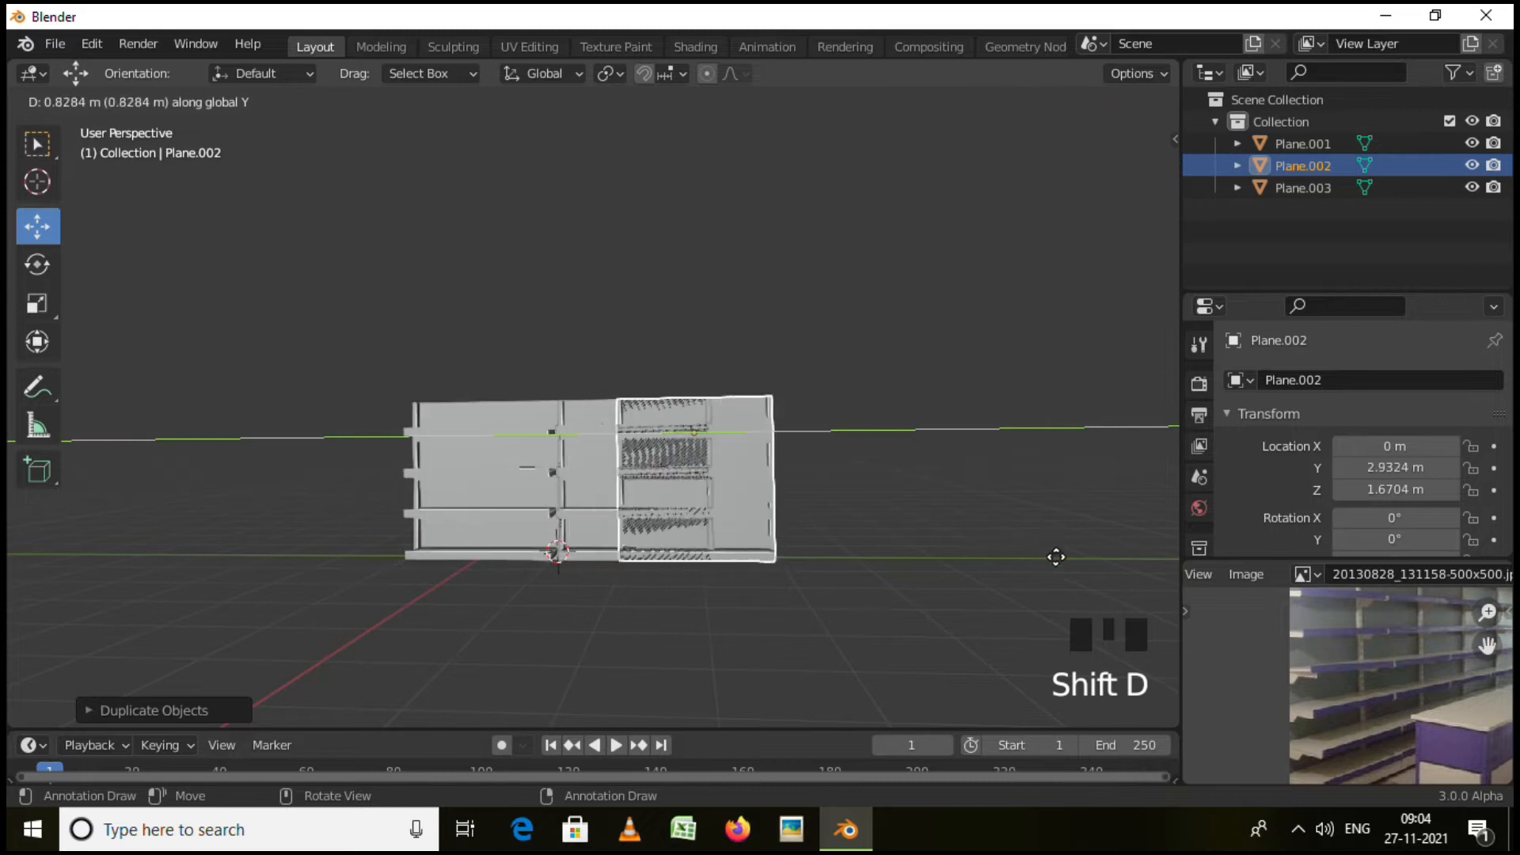
{"action": "left_click", "coordinate": [1151, 586]}
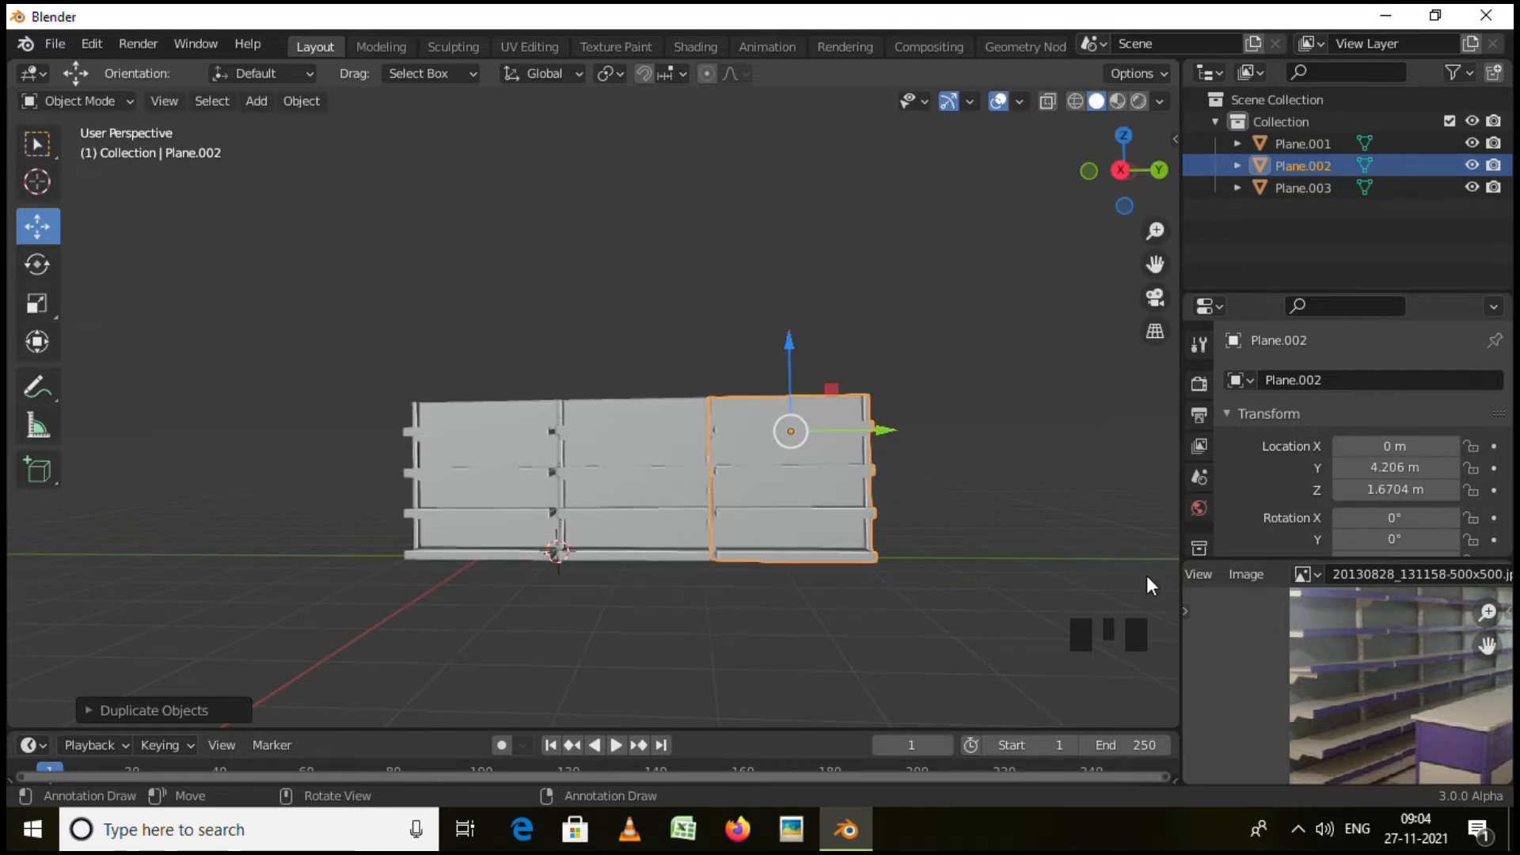
{"action": "key", "text": "shift+d"}
{"action": "key", "text": "y"}
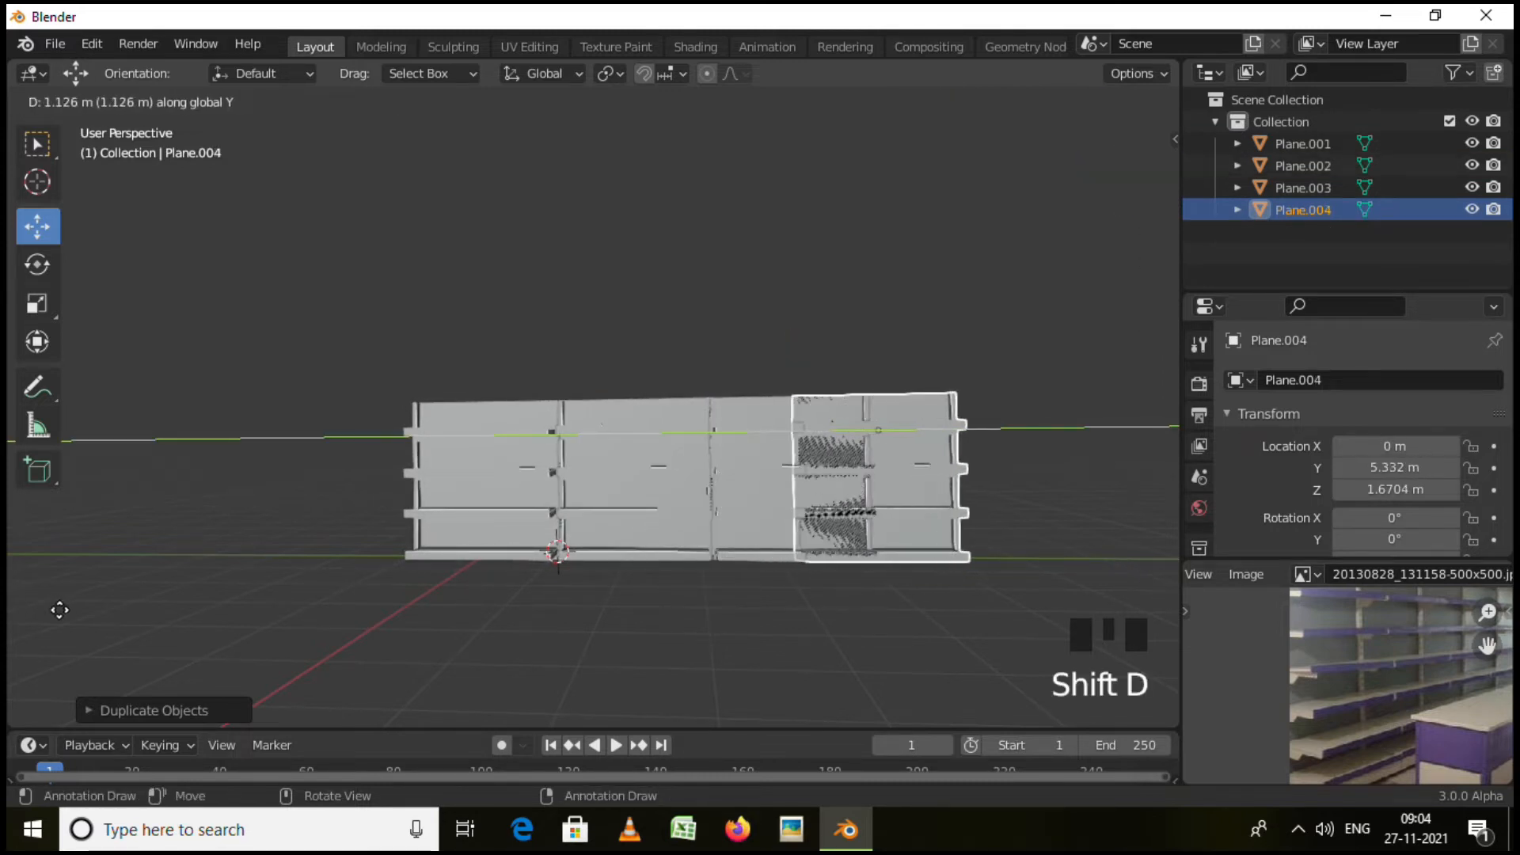
{"action": "left_click", "coordinate": [141, 631]}
Compare the row of four racks from several angles with the whole reference photo.
{"action": "scroll", "coordinate": [954, 432], "scroll_direction": "down", "scroll_amount": 2}
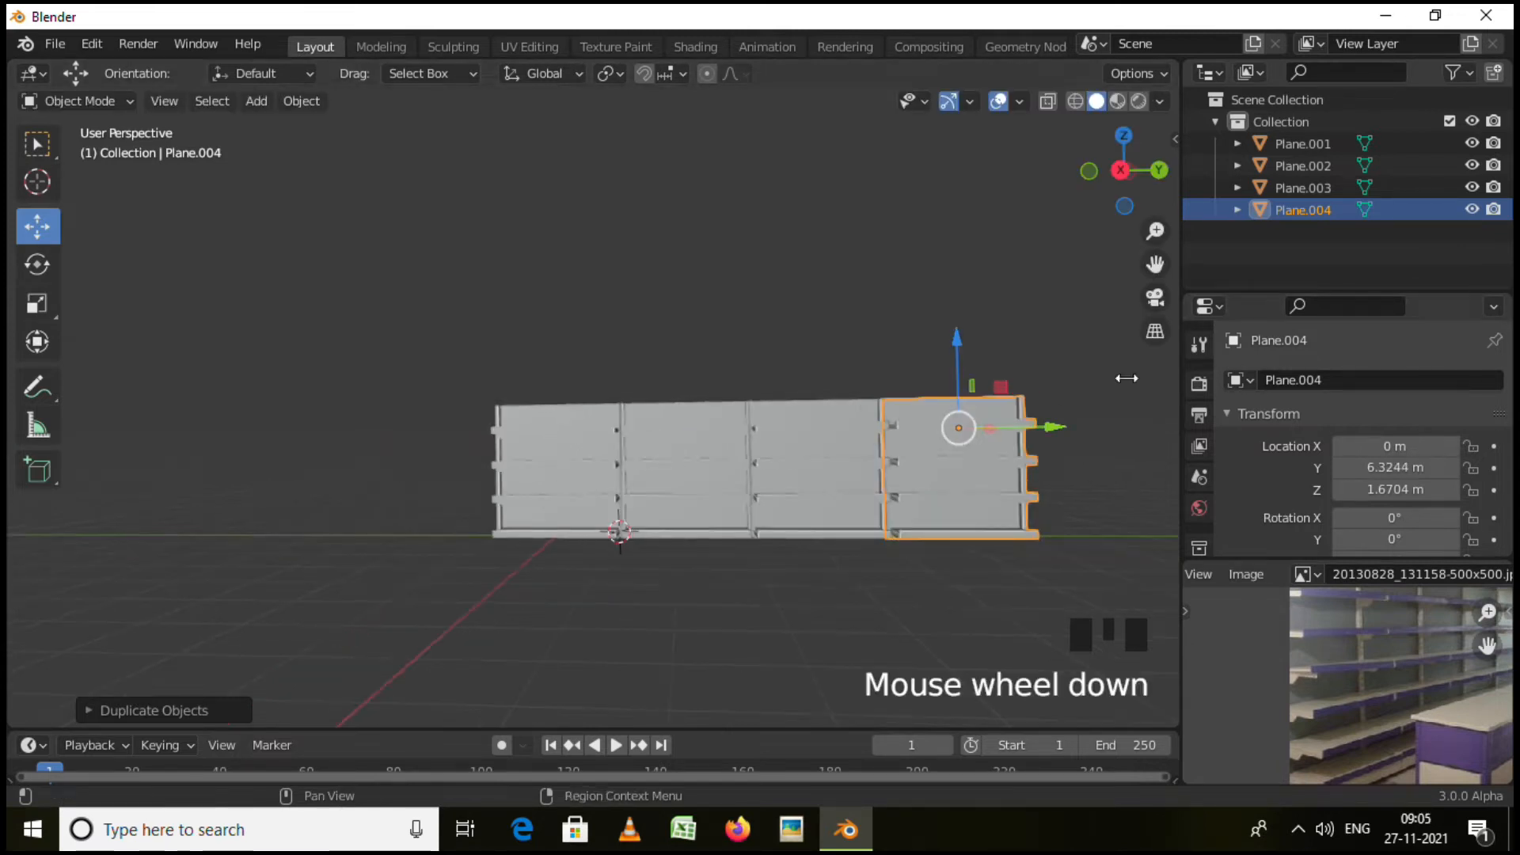
{"action": "middle_click_drag", "start_coordinate": [954, 431], "coordinate": [928, 454]}
{"action": "left_click", "coordinate": [880, 588]}
{"action": "middle_click_drag", "start_coordinate": [881, 588], "coordinate": [990, 554]}
{"action": "scroll", "coordinate": [1395, 664], "scroll_direction": "down", "scroll_amount": 4}
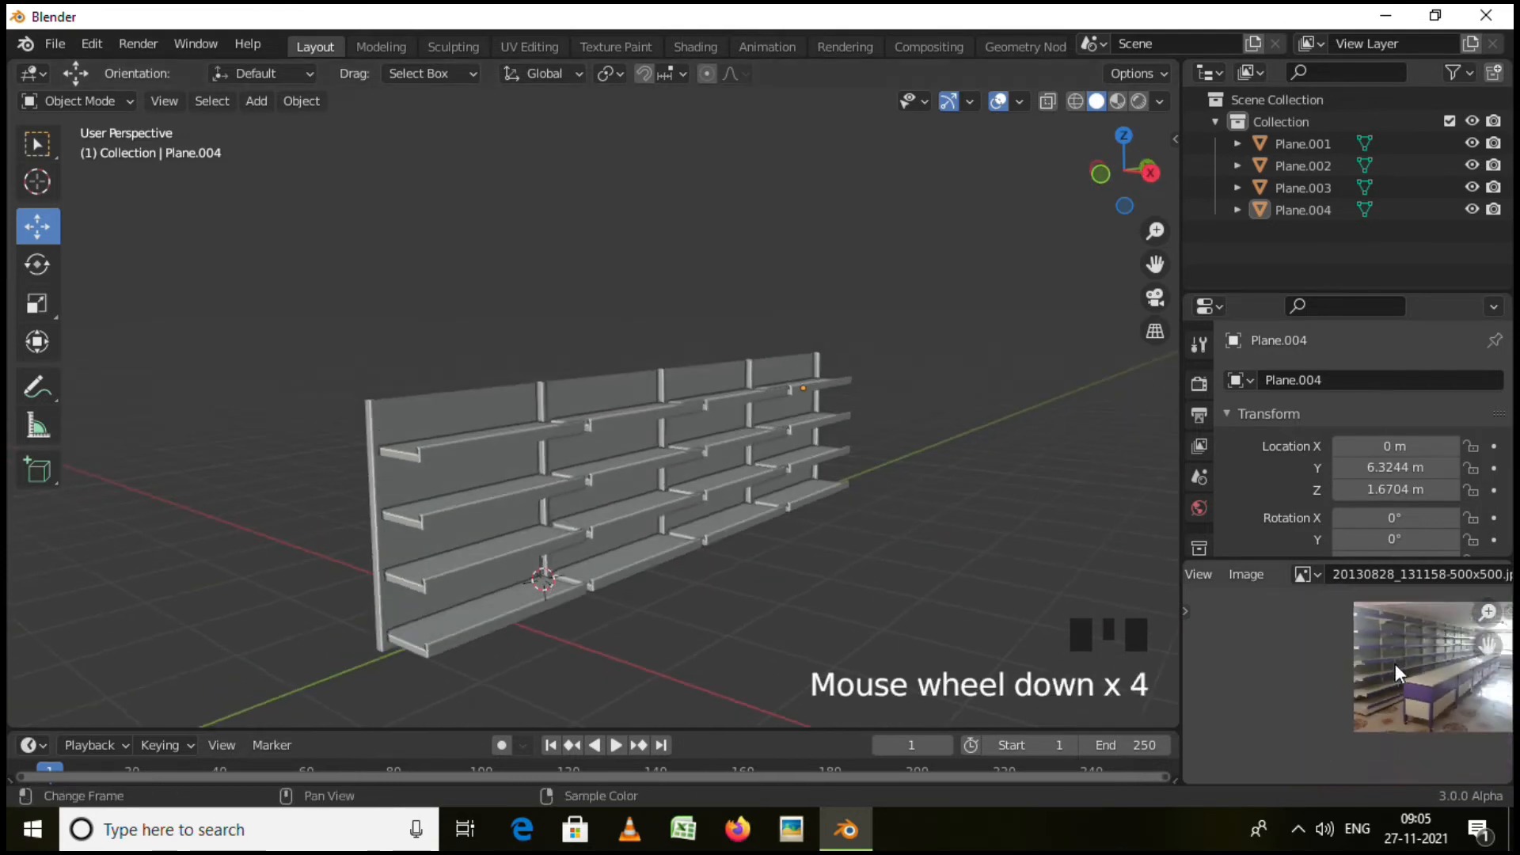
{"action": "middle_click_drag", "start_coordinate": [1396, 664], "coordinate": [1307, 654], "text": "shift"}
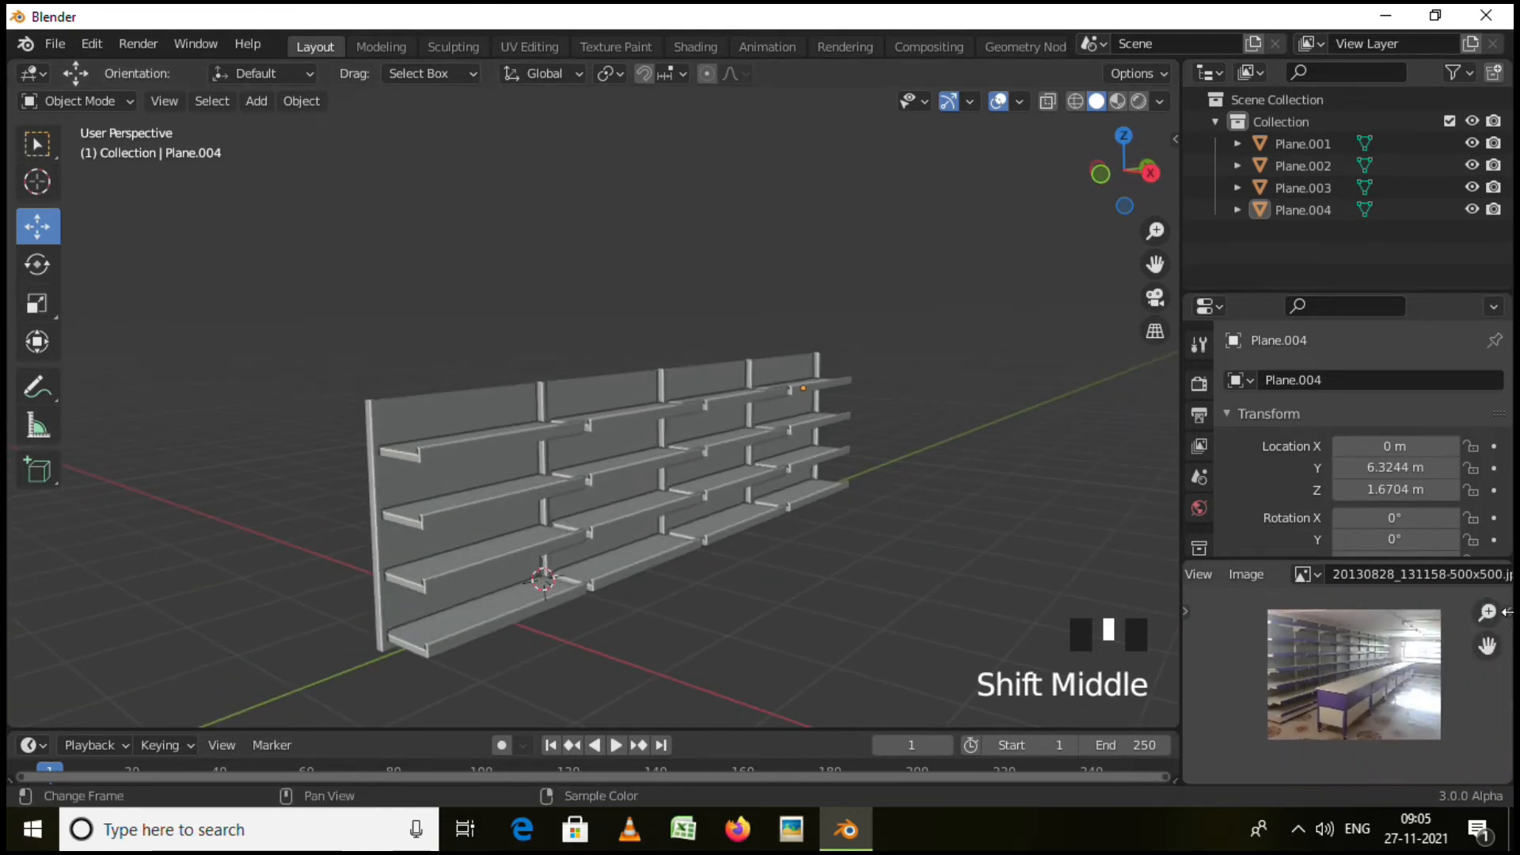
{"action": "scroll", "coordinate": [831, 489], "scroll_direction": "down", "scroll_amount": 2}
Duplicate all four racks together along global Y, placing the farthest copy at about Y 14.85 m.
{"action": "left_click", "coordinate": [545, 490]}
{"action": "left_click", "coordinate": [754, 450], "text": "shift"}
{"action": "left_click", "coordinate": [768, 430], "text": "shift"}
{"action": "left_click", "coordinate": [823, 455], "text": "shift"}
{"action": "middle_click_drag", "start_coordinate": [898, 474], "coordinate": [762, 506], "text": "shift"}
{"action": "key", "text": "shift+d"}
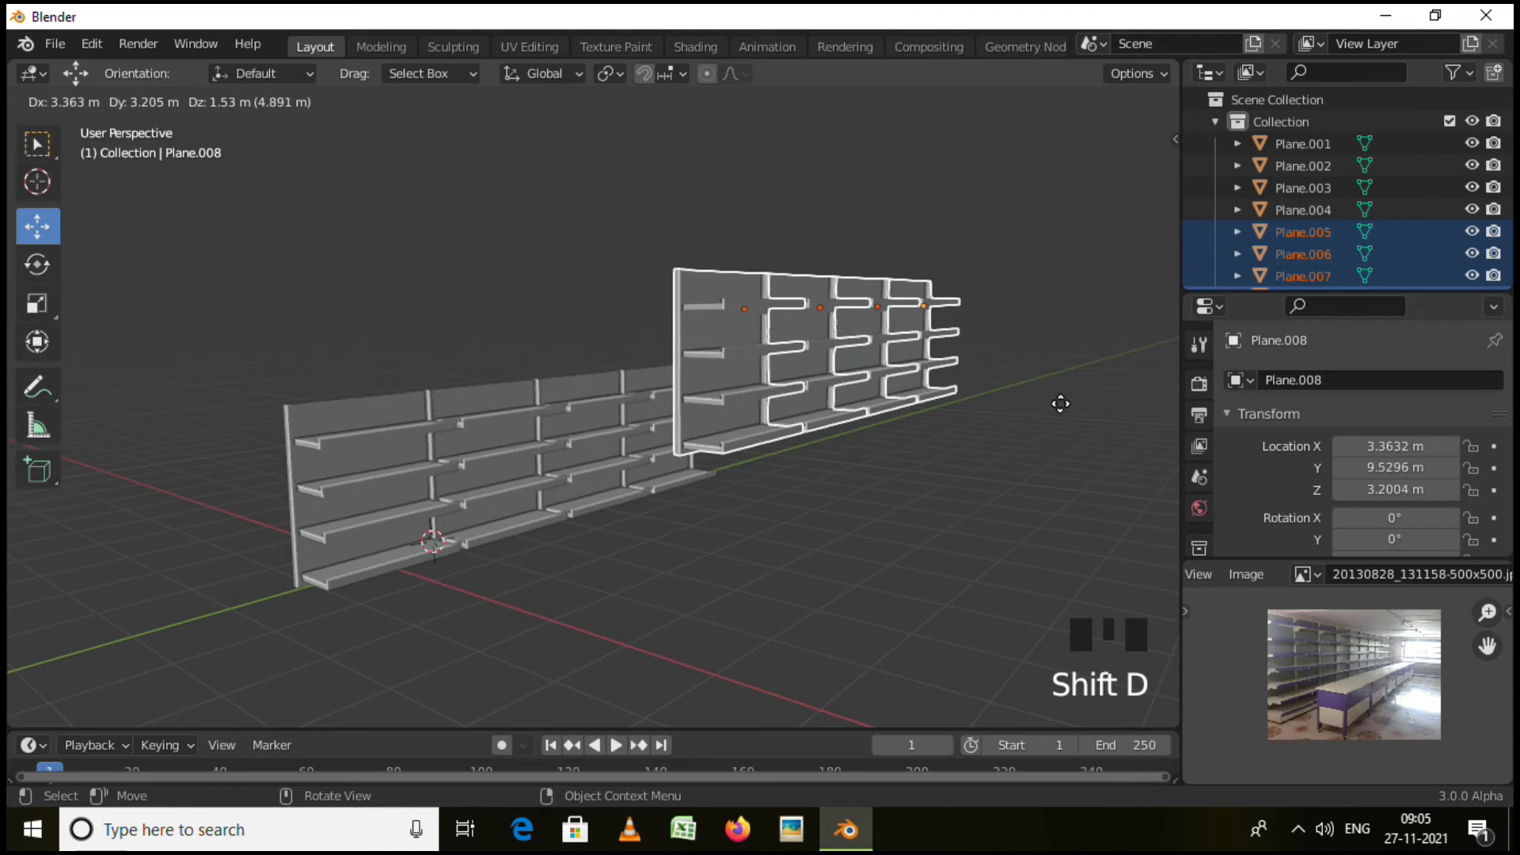
{"action": "key", "text": "y"}
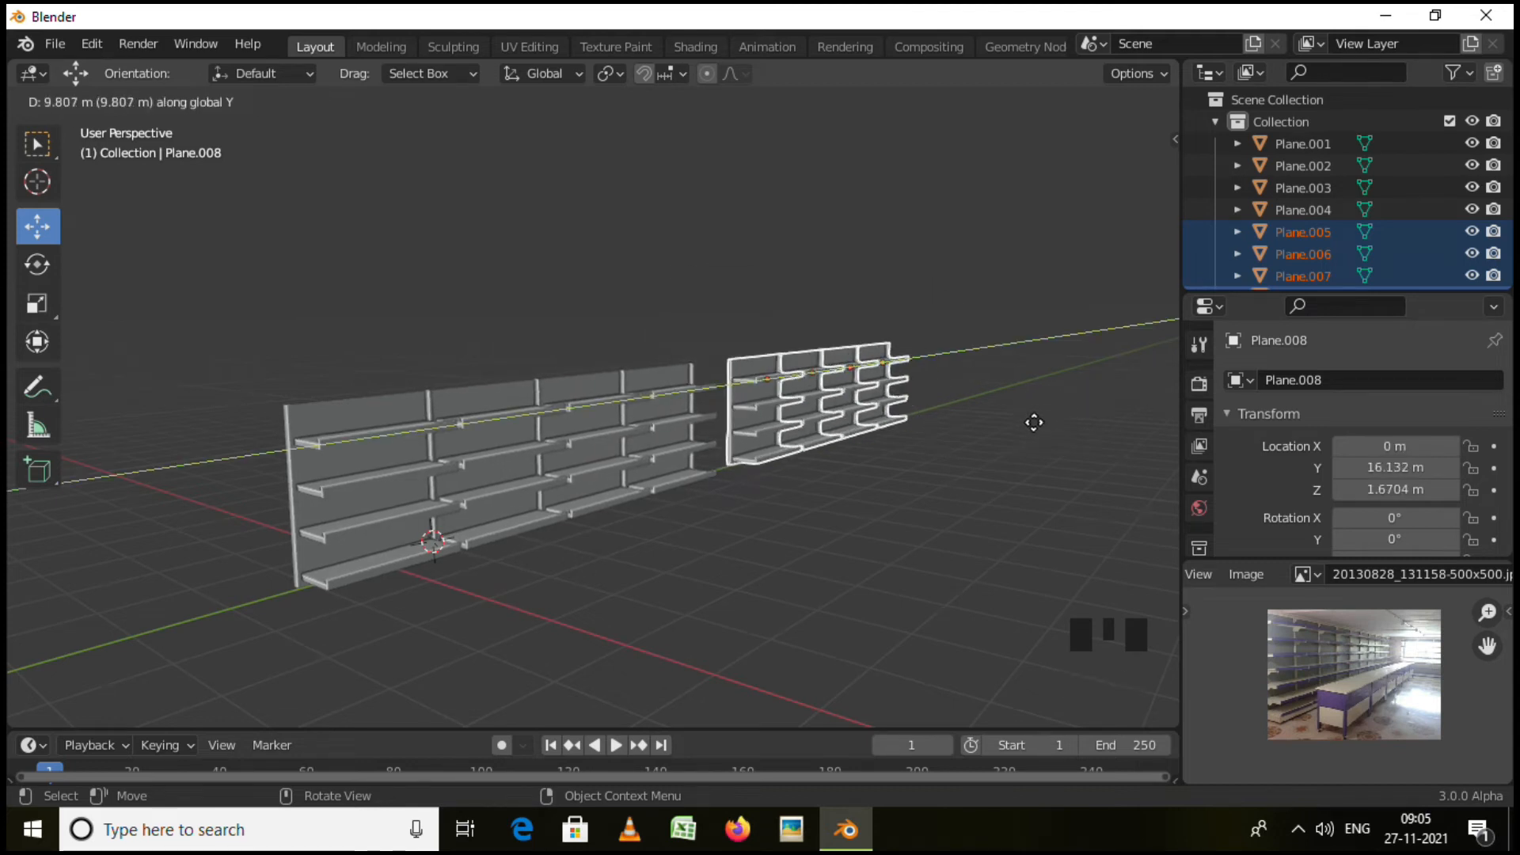
{"action": "left_click", "coordinate": [1015, 439]}
Rotate the four duplicated racks together about the vertical axis until they stand roughly perpendicular to the original row.
{"action": "middle_click_drag", "start_coordinate": [1014, 440], "coordinate": [881, 570]}
{"action": "left_click", "coordinate": [669, 387]}
{"action": "left_click", "coordinate": [784, 370], "text": "shift"}
{"action": "left_click", "coordinate": [871, 356], "text": "shift"}
{"action": "left_click", "coordinate": [925, 353], "text": "shift"}
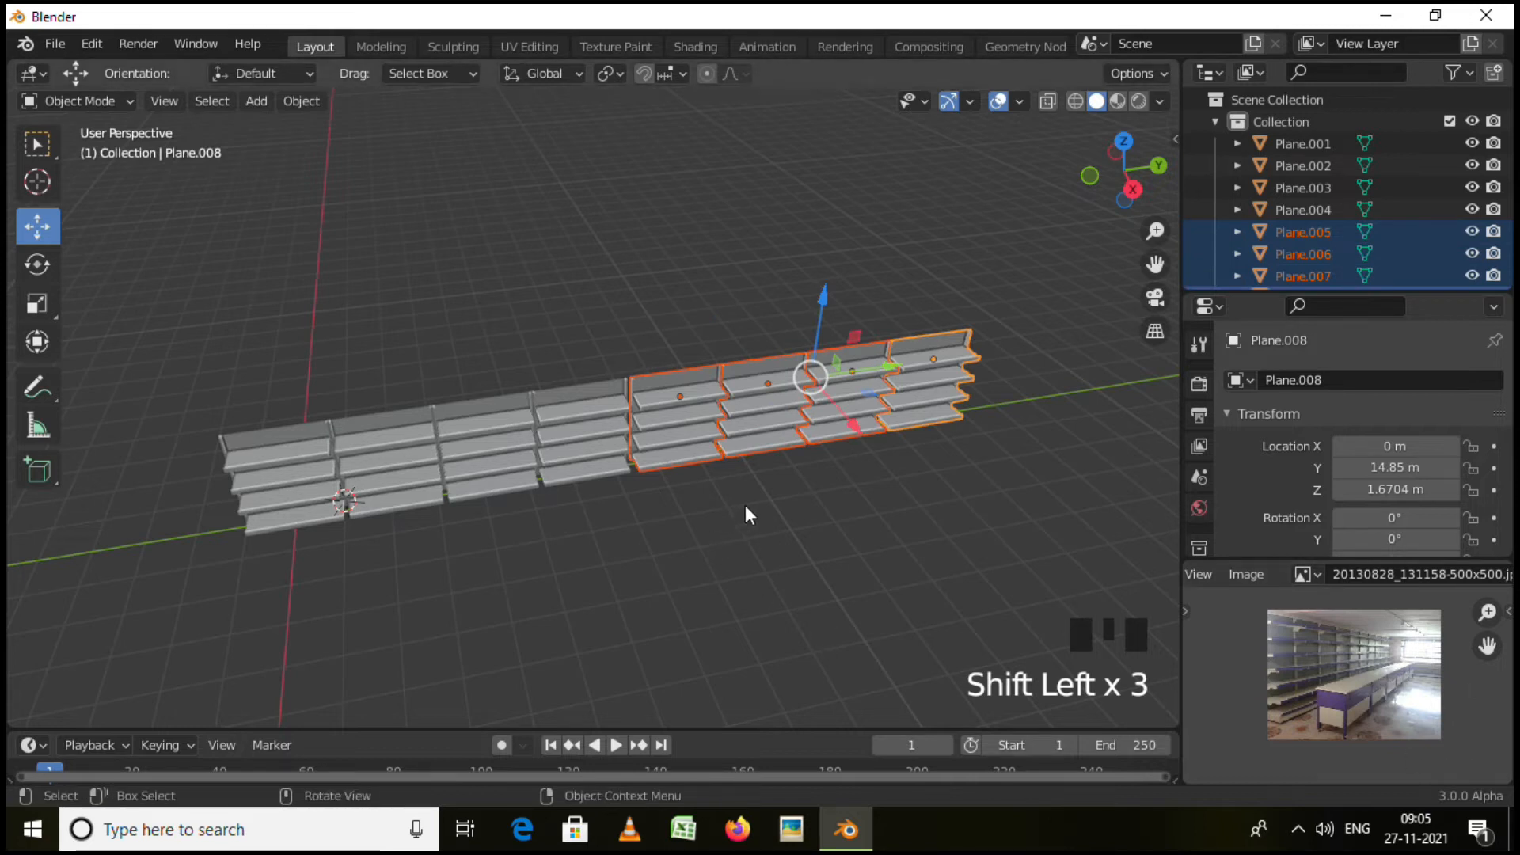
{"action": "scroll", "coordinate": [639, 458], "scroll_direction": "up", "scroll_amount": 5}
{"action": "mouse_move", "coordinate": [852, 470]}
{"action": "middle_mouse_down", "text": "shift"}
{"action": "mouse_move", "coordinate": [803, 497]}
{"action": "mouse_move", "coordinate": [827, 459]}
{"action": "middle_mouse_up", "text": "shift"}
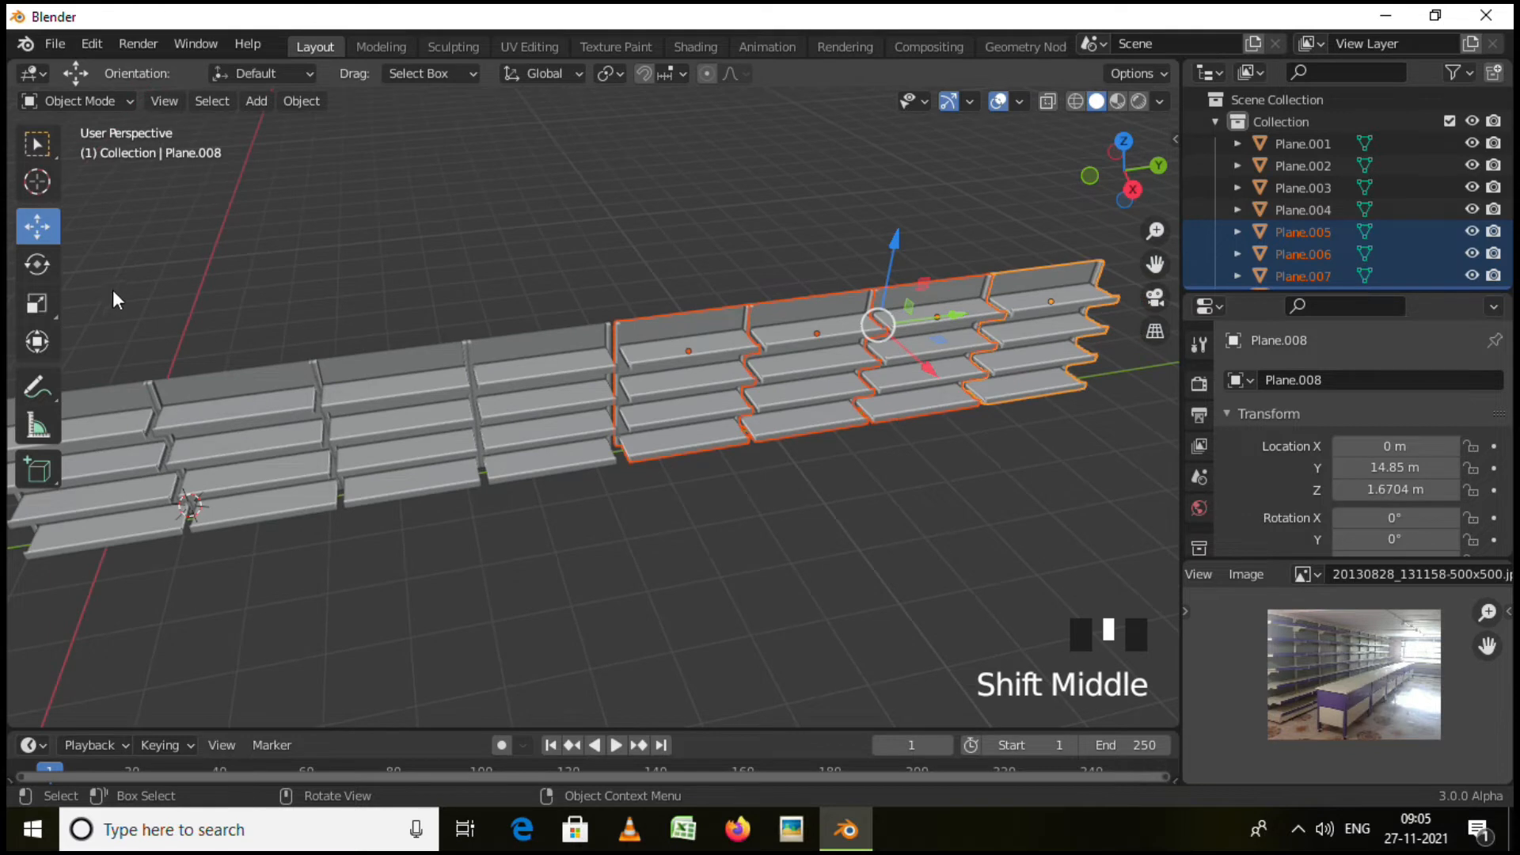
{"action": "left_click", "coordinate": [38, 266]}
{"action": "left_click_drag", "start_coordinate": [972, 358], "coordinate": [872, 431]}
{"action": "middle_click_drag", "start_coordinate": [872, 431], "coordinate": [730, 350], "text": "shift"}
{"action": "scroll", "coordinate": [730, 350], "scroll_direction": "down", "scroll_amount": 1}
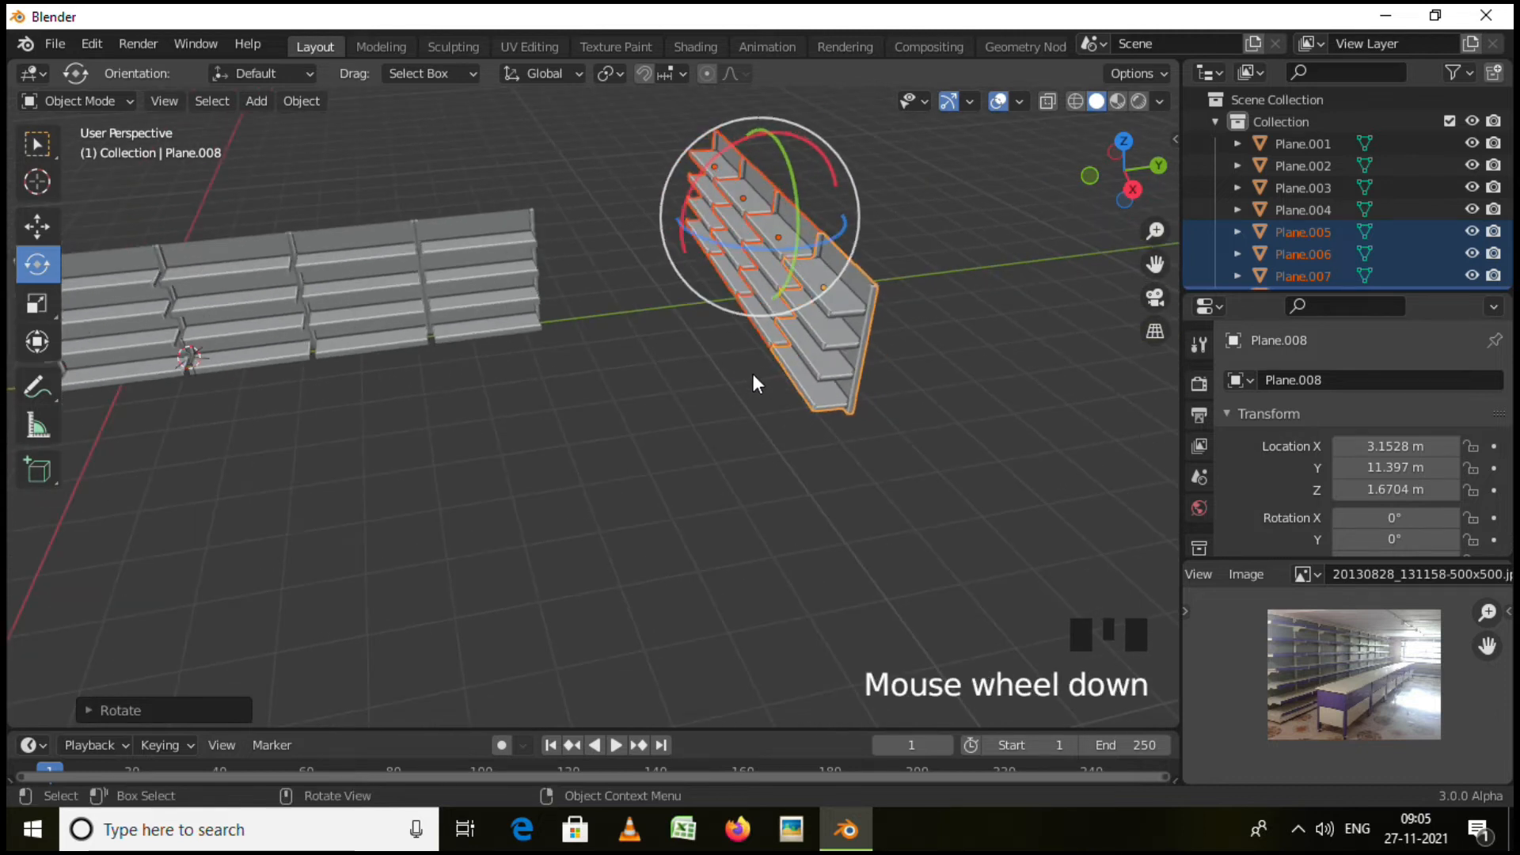
Move the rotated racks against the far end of the original row, with the outermost rack at about X 7.036 m, Y 7.021 m.
{"action": "left_click", "coordinate": [41, 225]}
{"action": "left_click_drag", "start_coordinate": [841, 213], "coordinate": [645, 301]}
{"action": "middle_click_drag", "start_coordinate": [424, 343], "coordinate": [643, 255]}
{"action": "left_click_drag", "start_coordinate": [662, 225], "coordinate": [910, 230]}
{"action": "middle_click_drag", "start_coordinate": [910, 230], "coordinate": [675, 372]}
{"action": "left_click_drag", "start_coordinate": [875, 215], "coordinate": [808, 306]}
{"action": "middle_click_drag", "start_coordinate": [808, 306], "coordinate": [896, 226]}
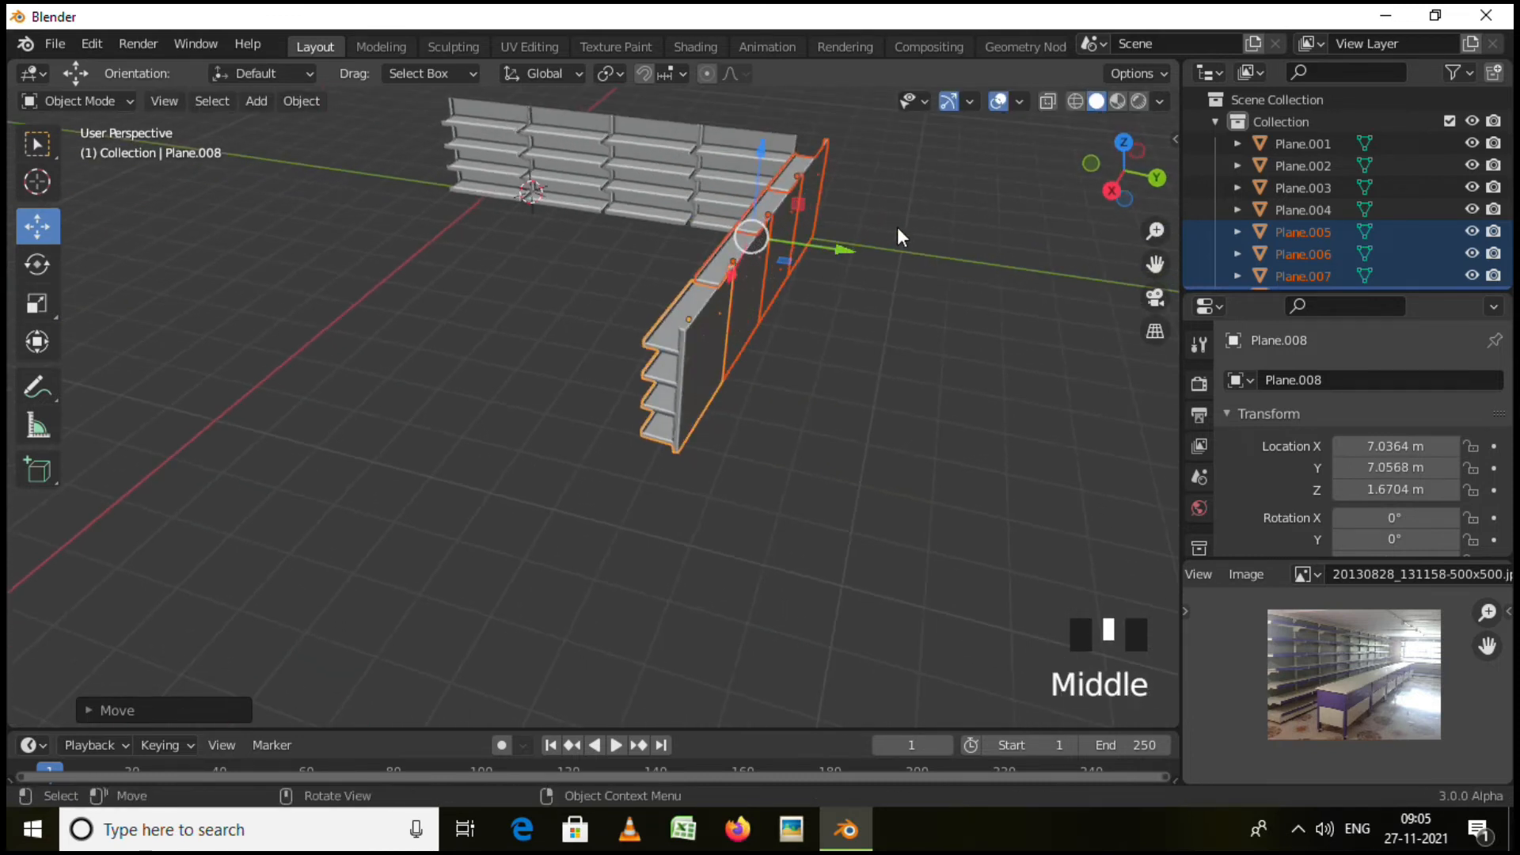
{"action": "left_click_drag", "start_coordinate": [853, 254], "coordinate": [848, 256]}
{"action": "middle_click_drag", "start_coordinate": [849, 257], "coordinate": [946, 396]}
Fine-tune the rotation of the four end racks in top view to square them with the original row, then deselect them.
{"action": "key", "text": "KP_7"}
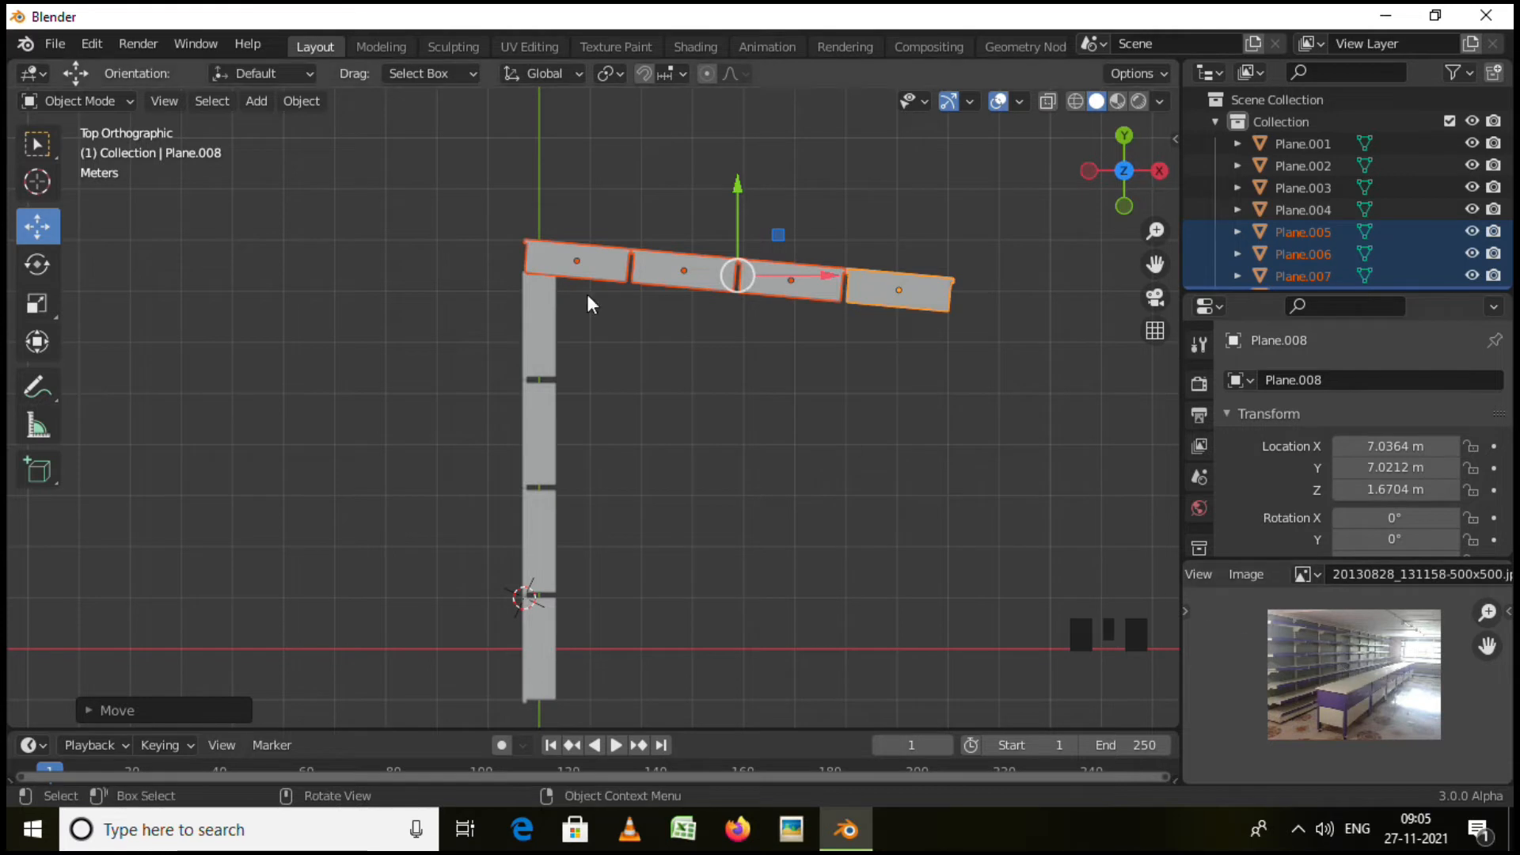
{"action": "left_click", "coordinate": [37, 263]}
{"action": "left_click_drag", "start_coordinate": [805, 227], "coordinate": [808, 198]}
{"action": "middle_click_drag", "start_coordinate": [808, 198], "coordinate": [812, 438]}
{"action": "left_click", "coordinate": [521, 381]}
Inspect the L-shaped shelf arrangement and its corner, and compare it with the shelves and counter in the reference photo.
{"action": "middle_click_drag", "start_coordinate": [521, 382], "coordinate": [776, 532]}
{"action": "scroll", "coordinate": [635, 462], "scroll_direction": "up", "scroll_amount": 4}
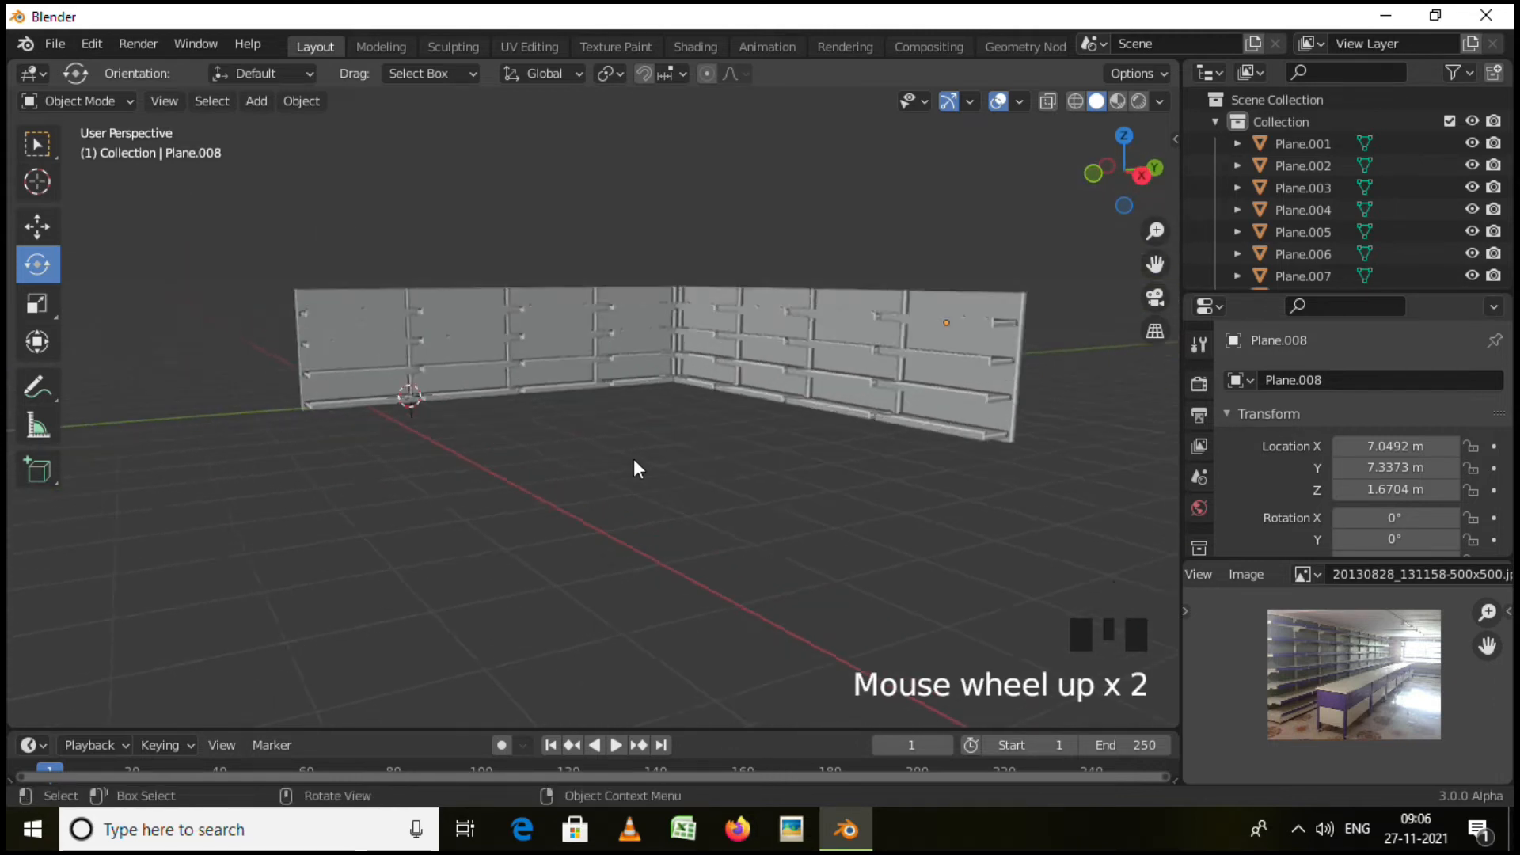
{"action": "middle_click_drag", "start_coordinate": [634, 435], "coordinate": [836, 536], "text": "shift"}
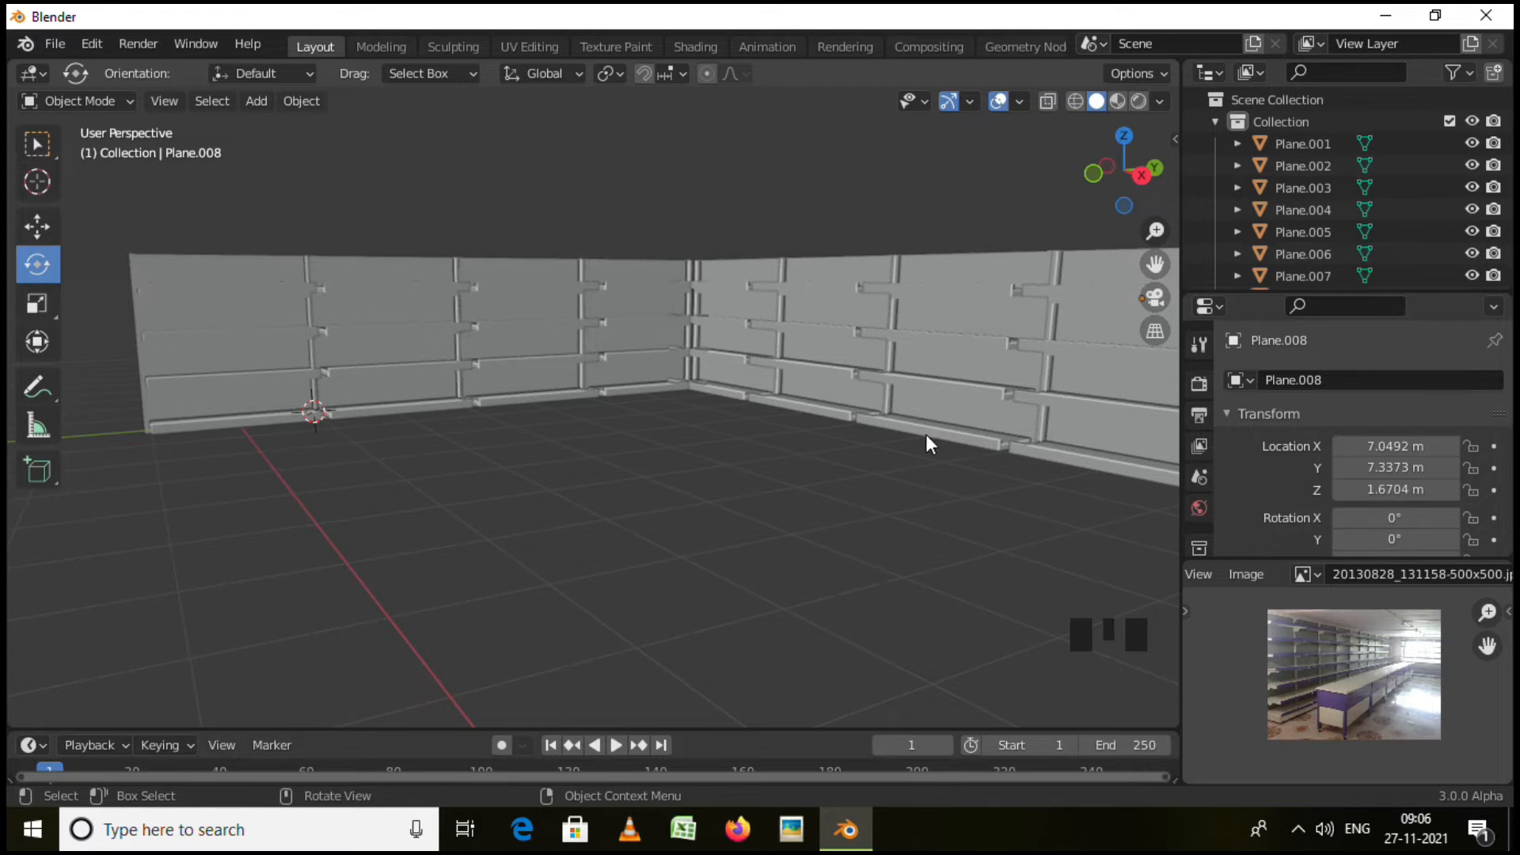
{"action": "scroll", "coordinate": [1337, 686], "scroll_direction": "down", "scroll_amount": 2}
{"action": "scroll", "coordinate": [1337, 686], "scroll_direction": "up", "scroll_amount": 5}
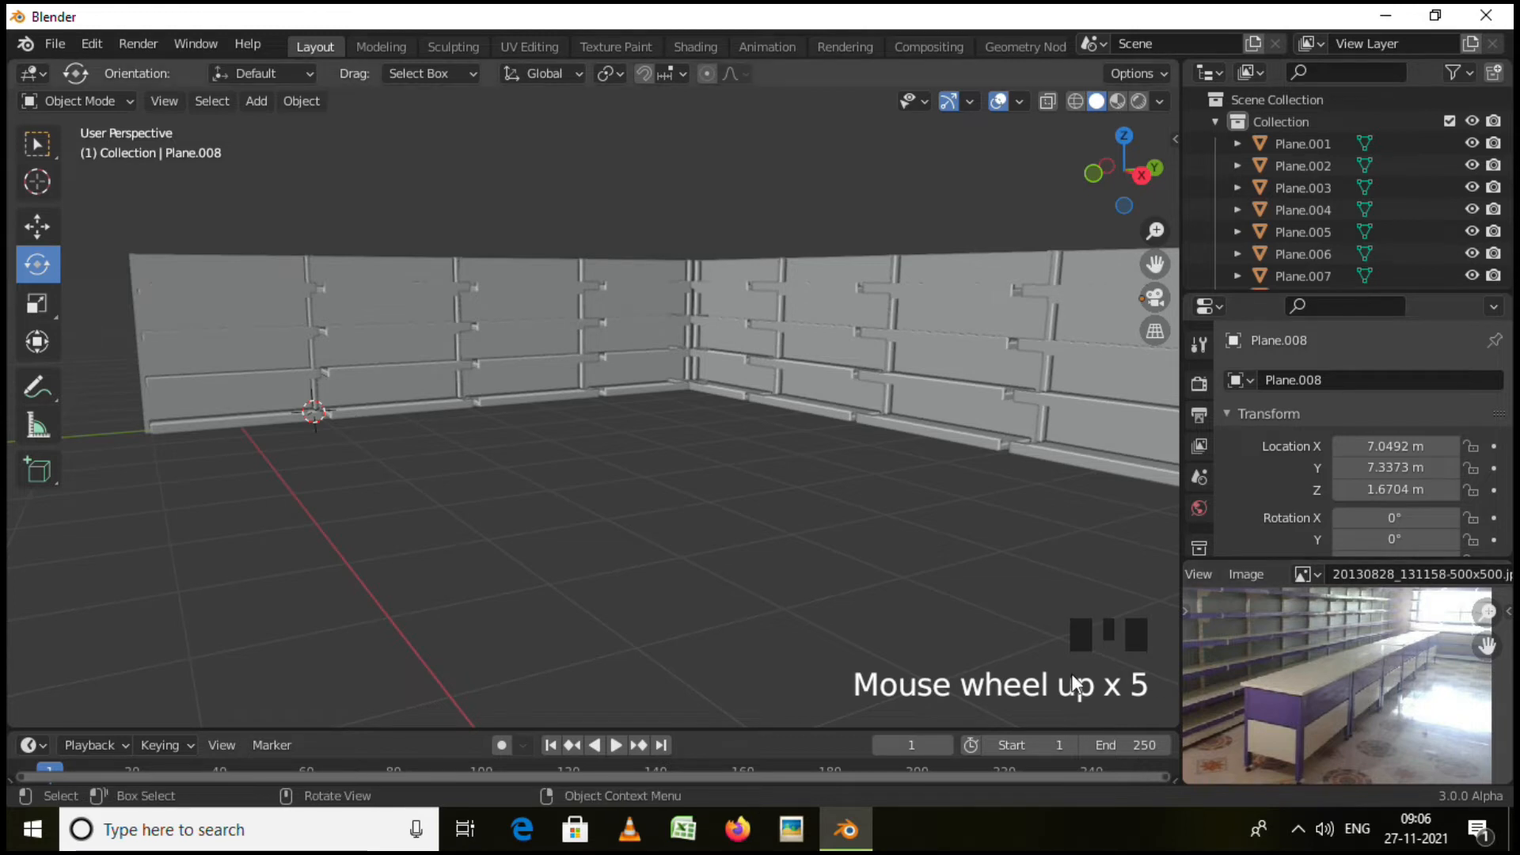
{"action": "left_click", "coordinate": [207, 382]}
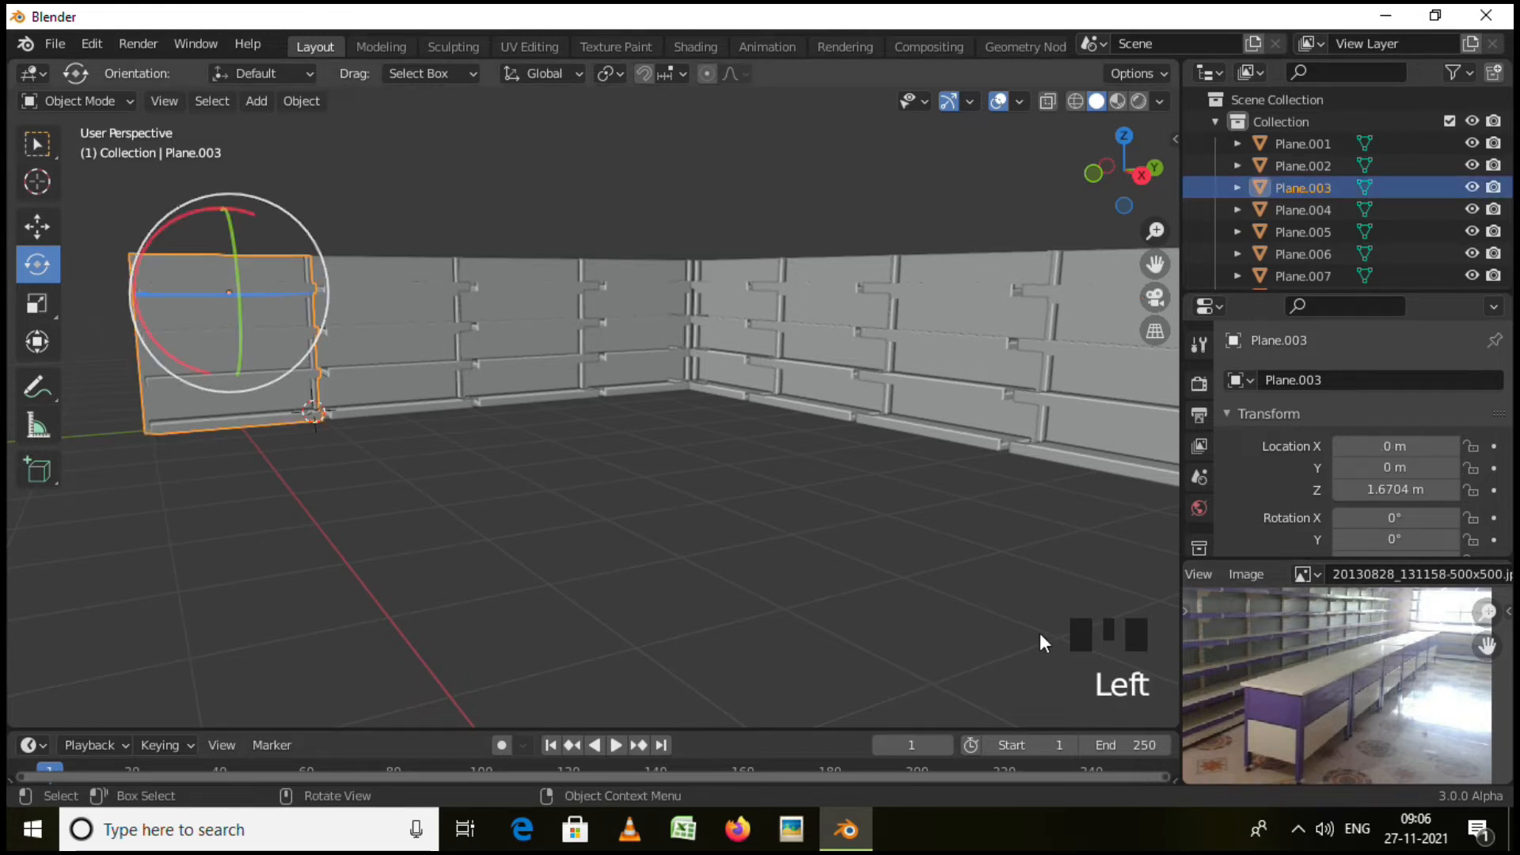
{"action": "scroll", "coordinate": [816, 586], "scroll_direction": "down", "scroll_amount": 1}
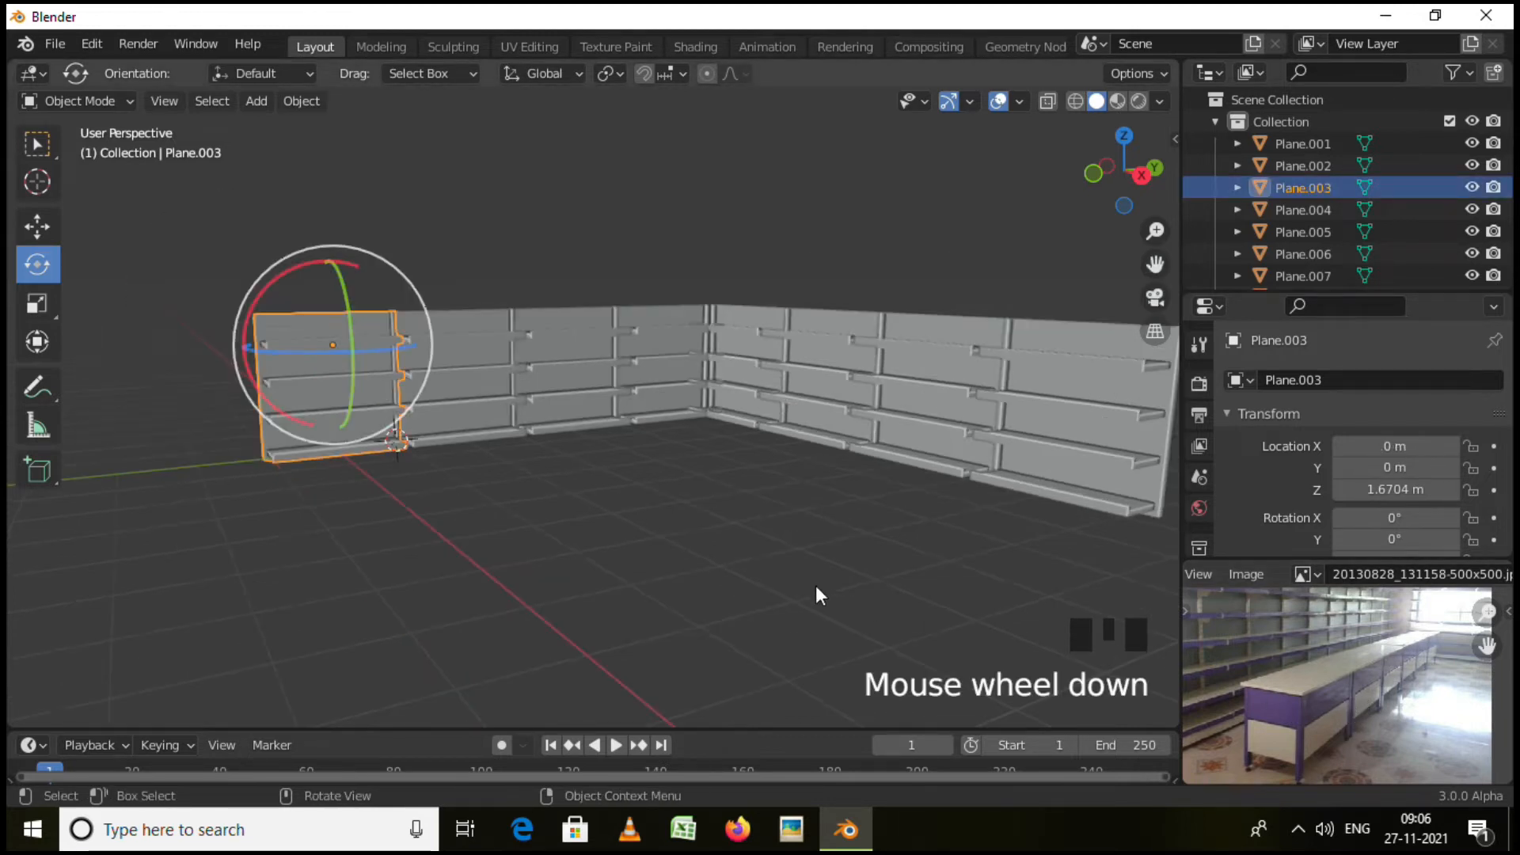
{"action": "middle_click_drag", "start_coordinate": [859, 576], "coordinate": [780, 549], "text": "shift"}
{"action": "scroll", "coordinate": [781, 550], "scroll_direction": "down", "scroll_amount": 1}
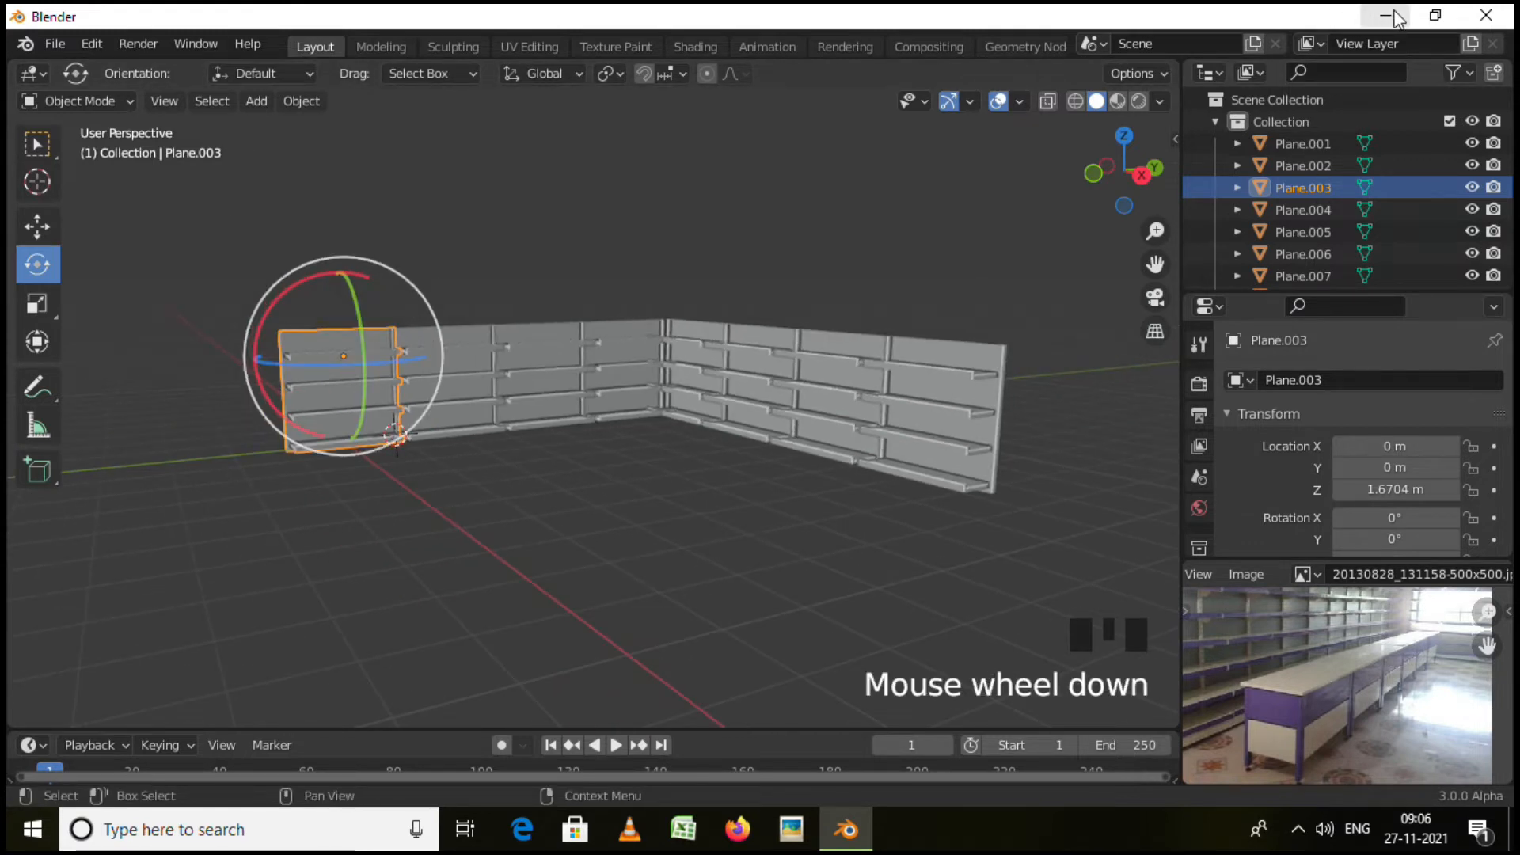
{"action": "scroll", "coordinate": [1347, 649], "scroll_direction": "down", "scroll_amount": 3}
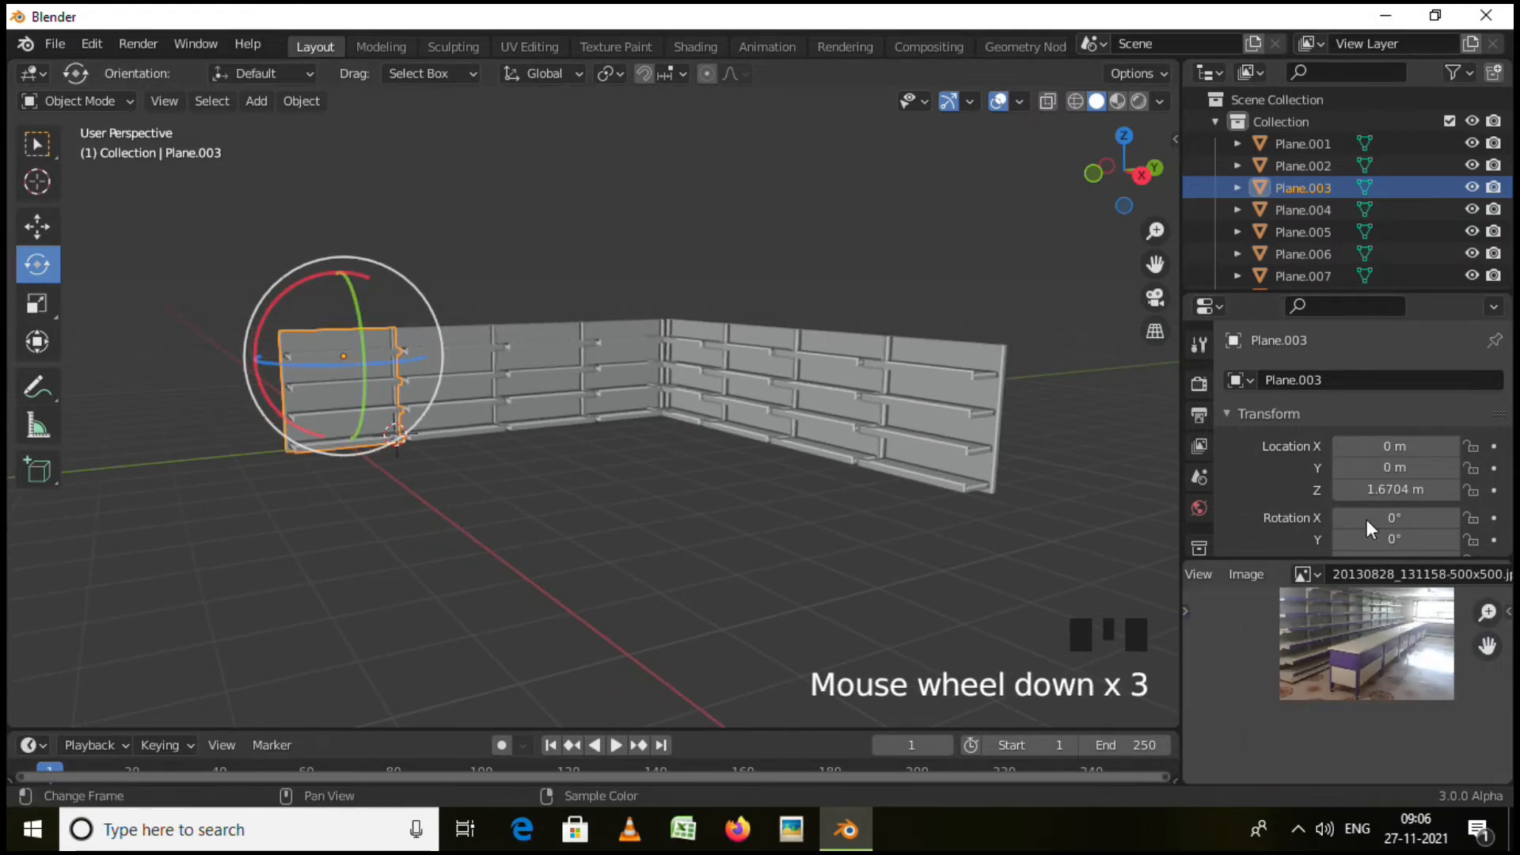
Switch to Chrome and search Google for "cake shop counter".
{"action": "left_click", "coordinate": [1402, 13]}
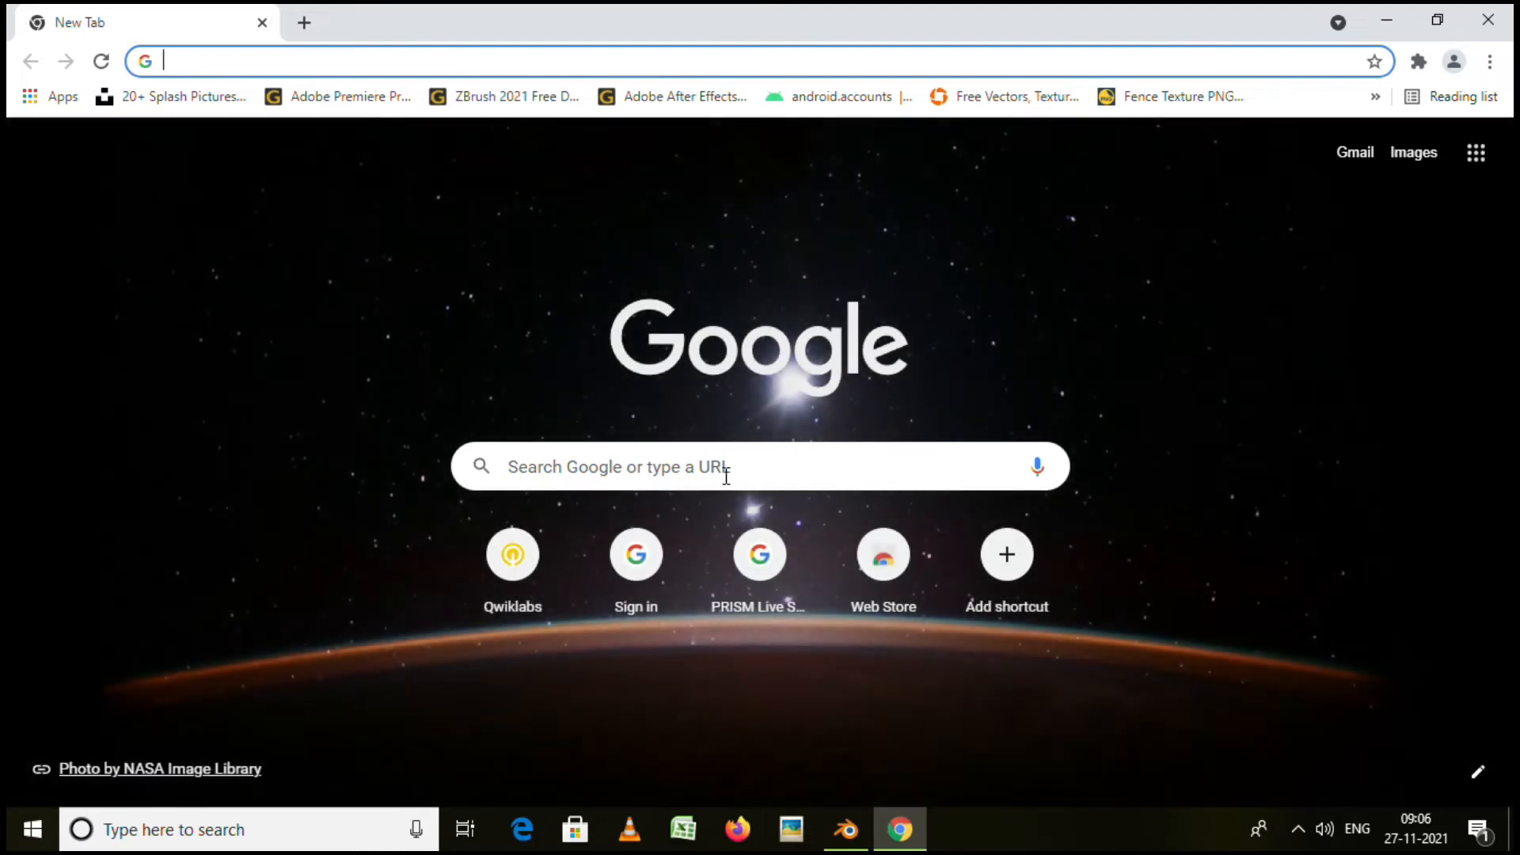
{"action": "left_click", "coordinate": [726, 475]}
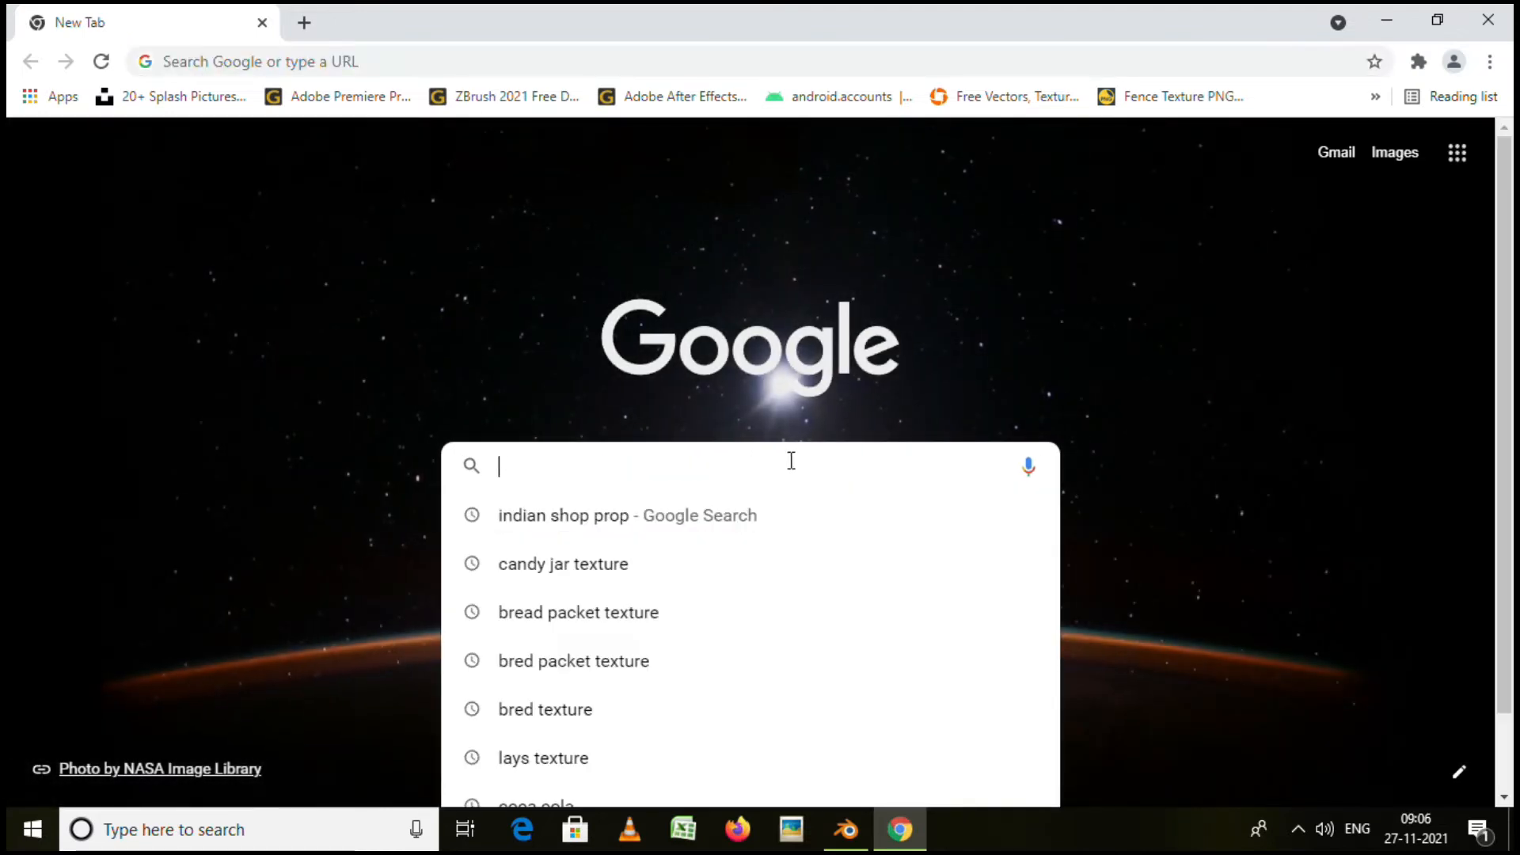
{"action": "type", "text": "cake s"}
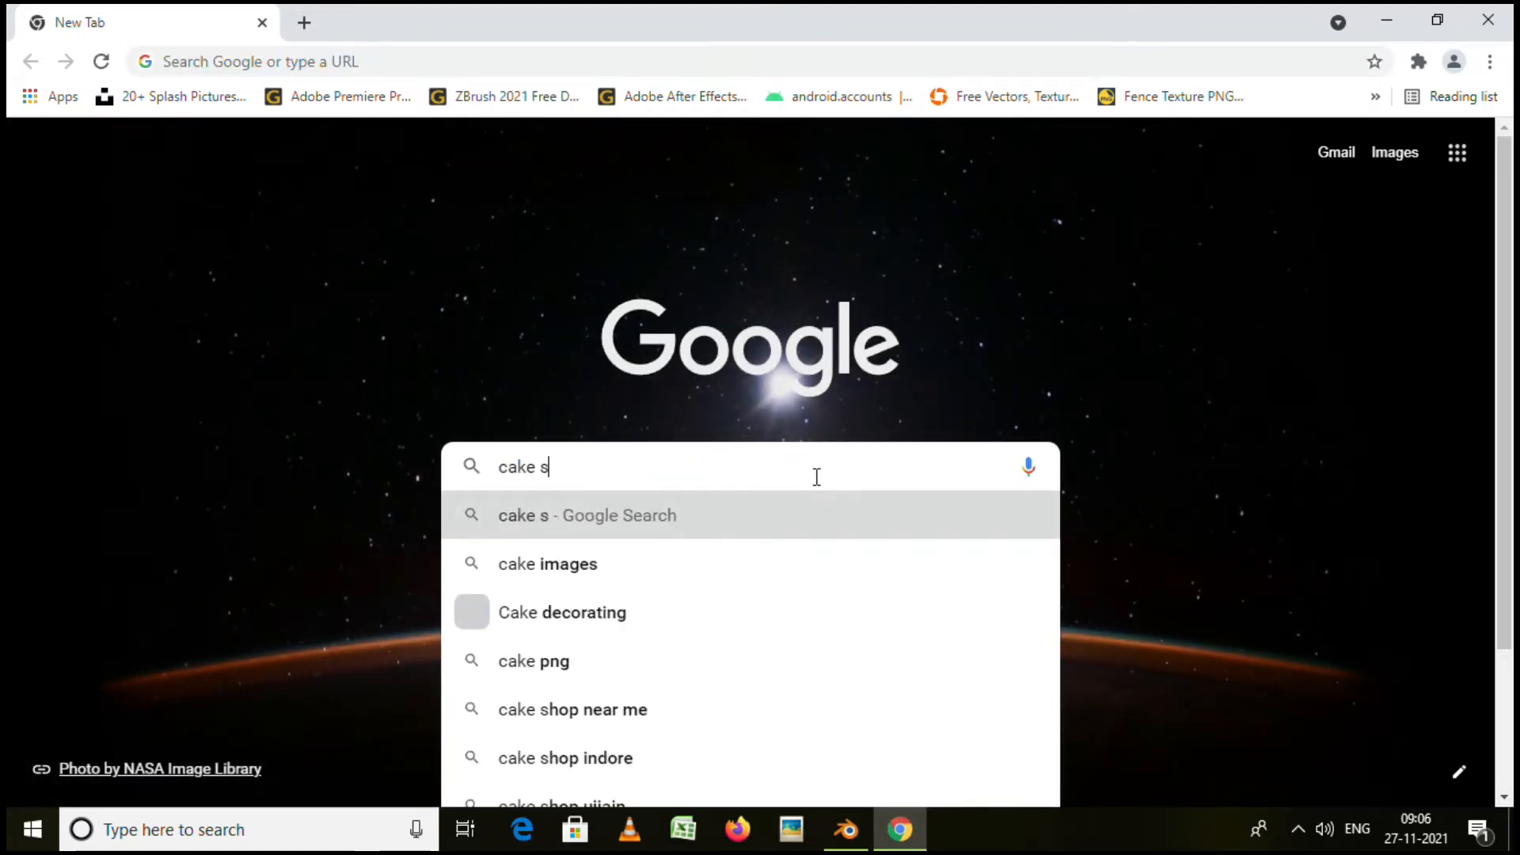
{"action": "type", "text": "hop counter"}
{"action": "key", "text": "Return"}
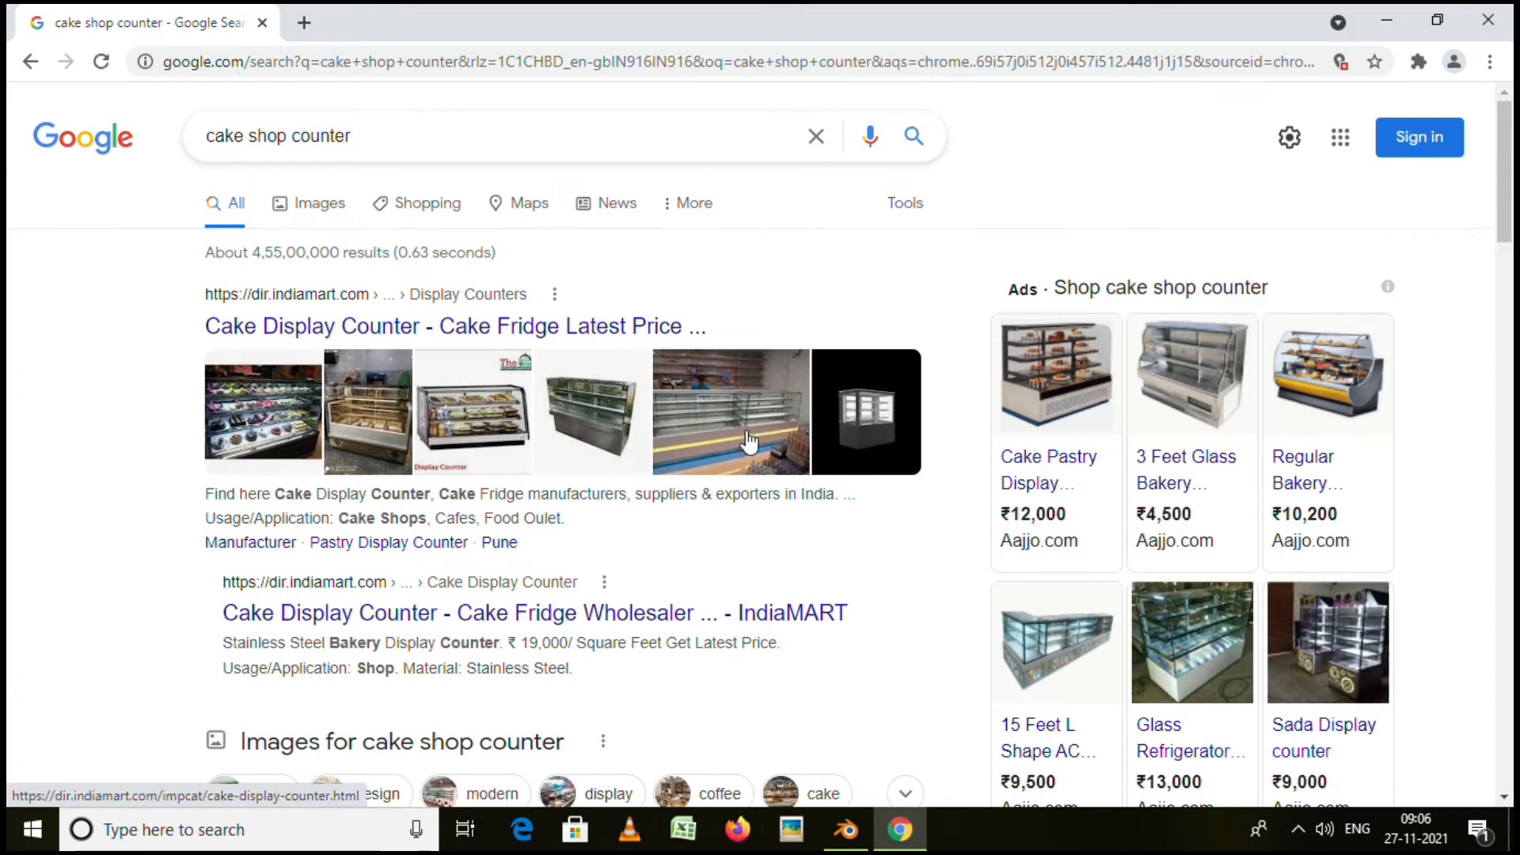
Try to save the picture from the "Display Counter for Bakery Shop" listing, then return to the search results.
{"action": "scroll", "coordinate": [1021, 475], "scroll_direction": "down", "scroll_amount": 3}
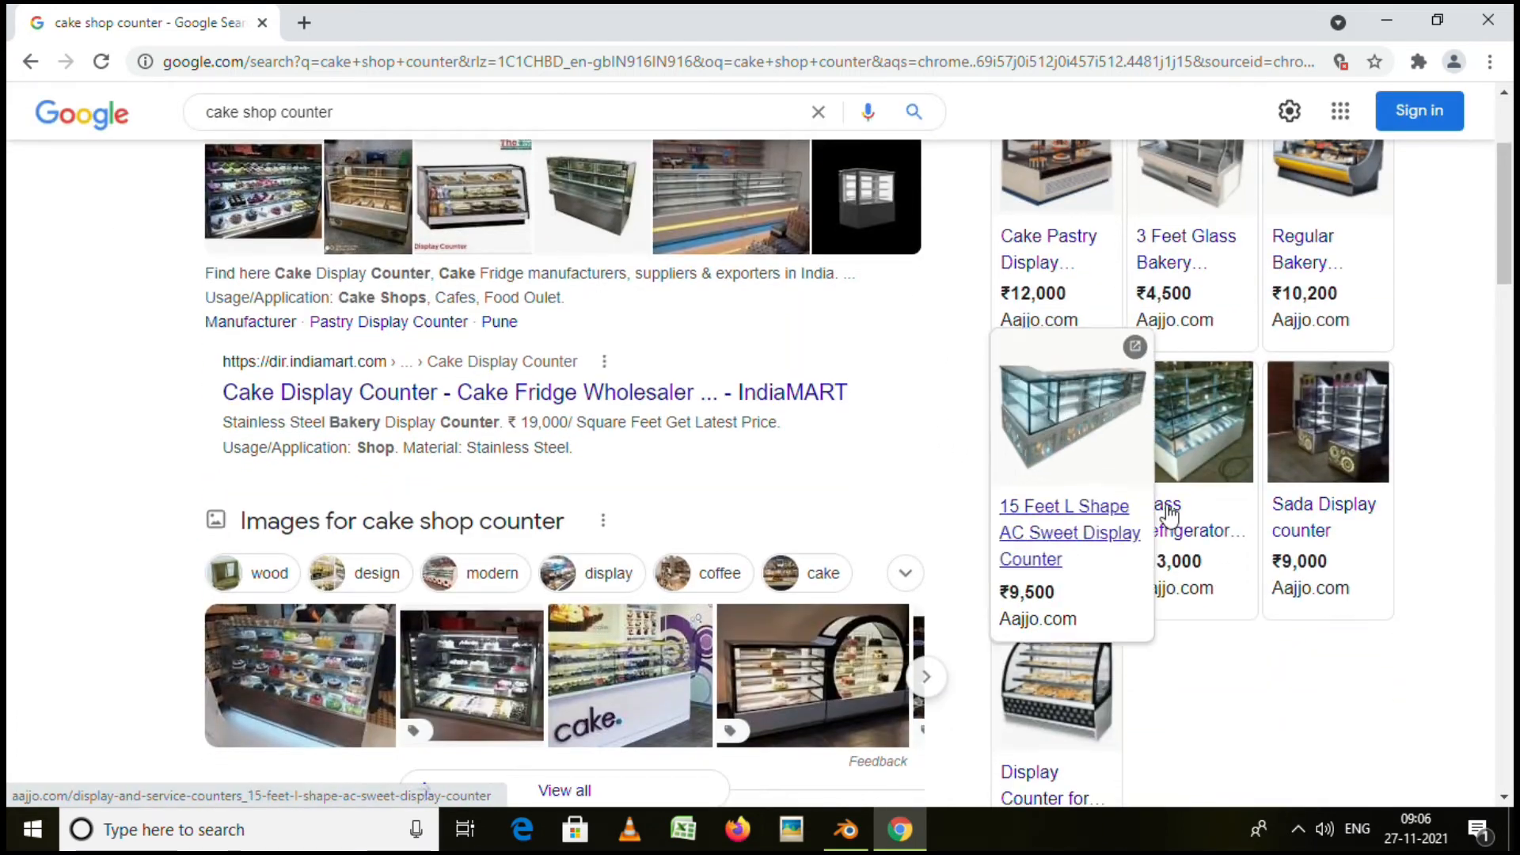
{"action": "left_click", "coordinate": [1058, 692]}
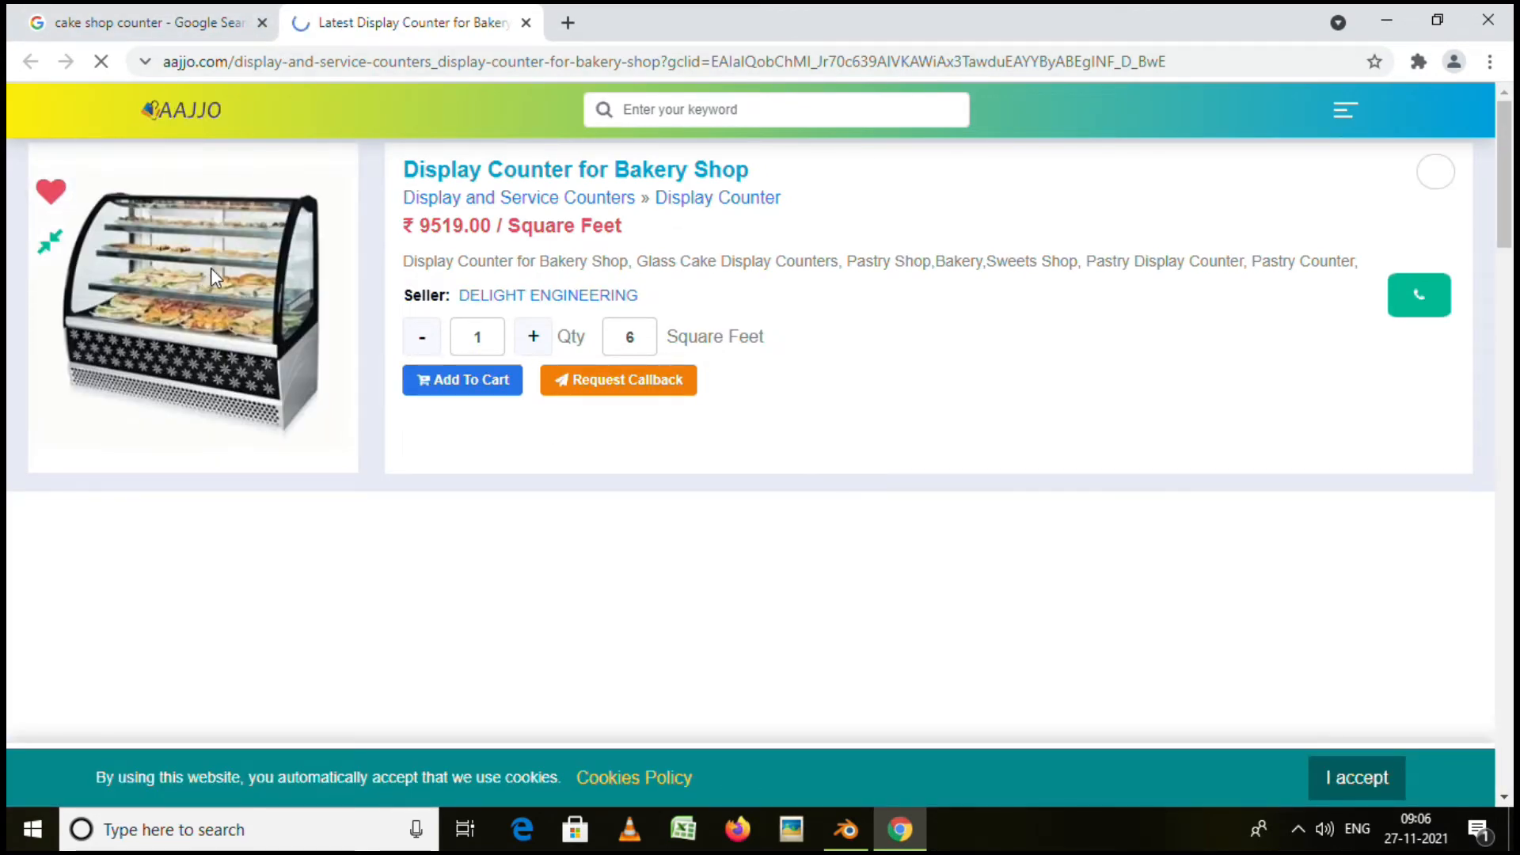
{"action": "right_click", "coordinate": [211, 268]}
{"action": "left_click", "coordinate": [295, 380]}
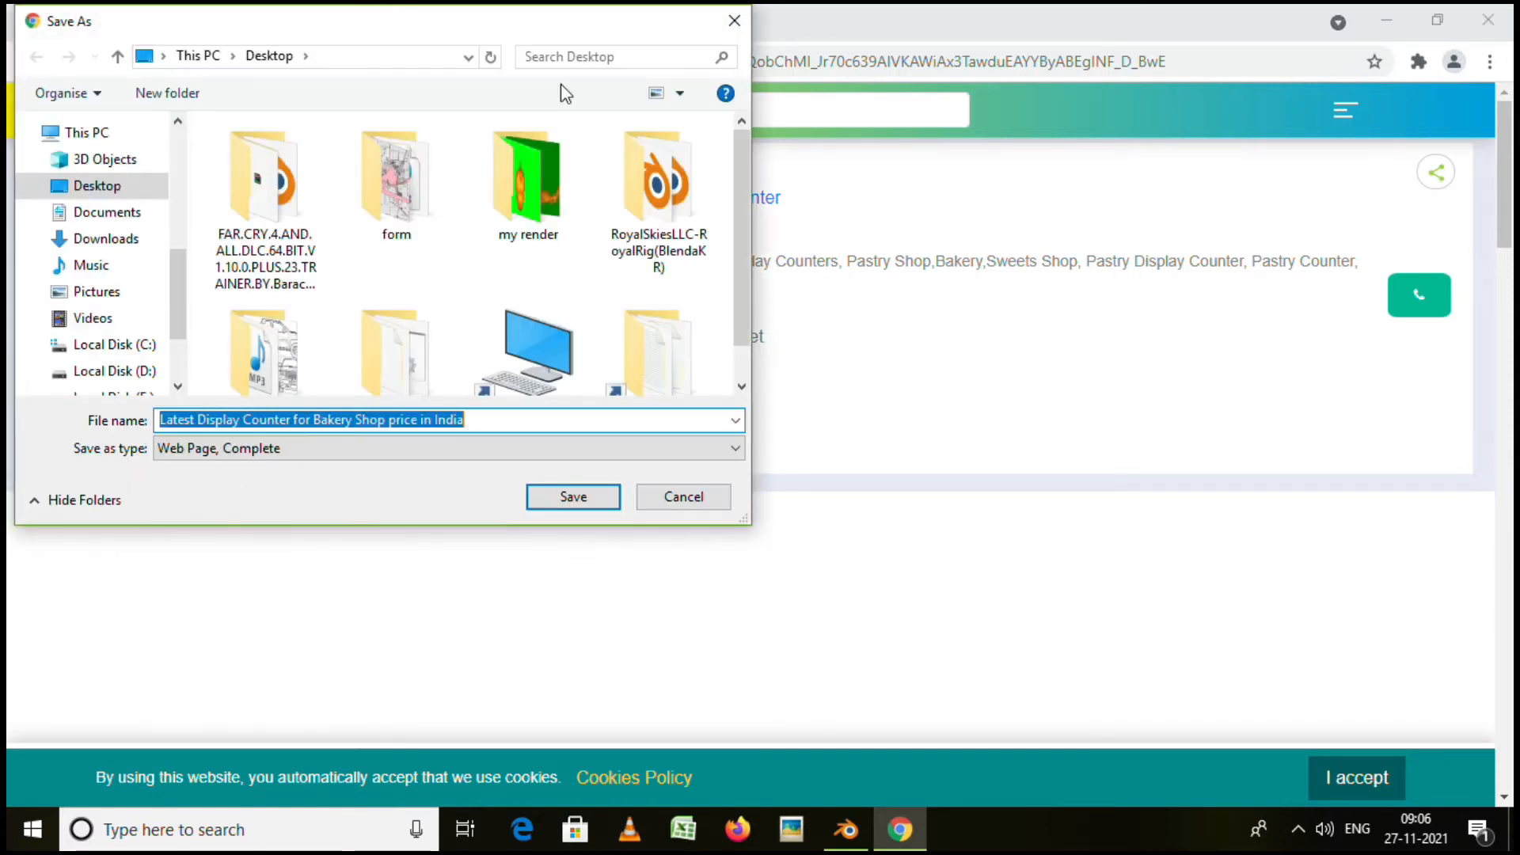
{"action": "left_click", "coordinate": [735, 23]}
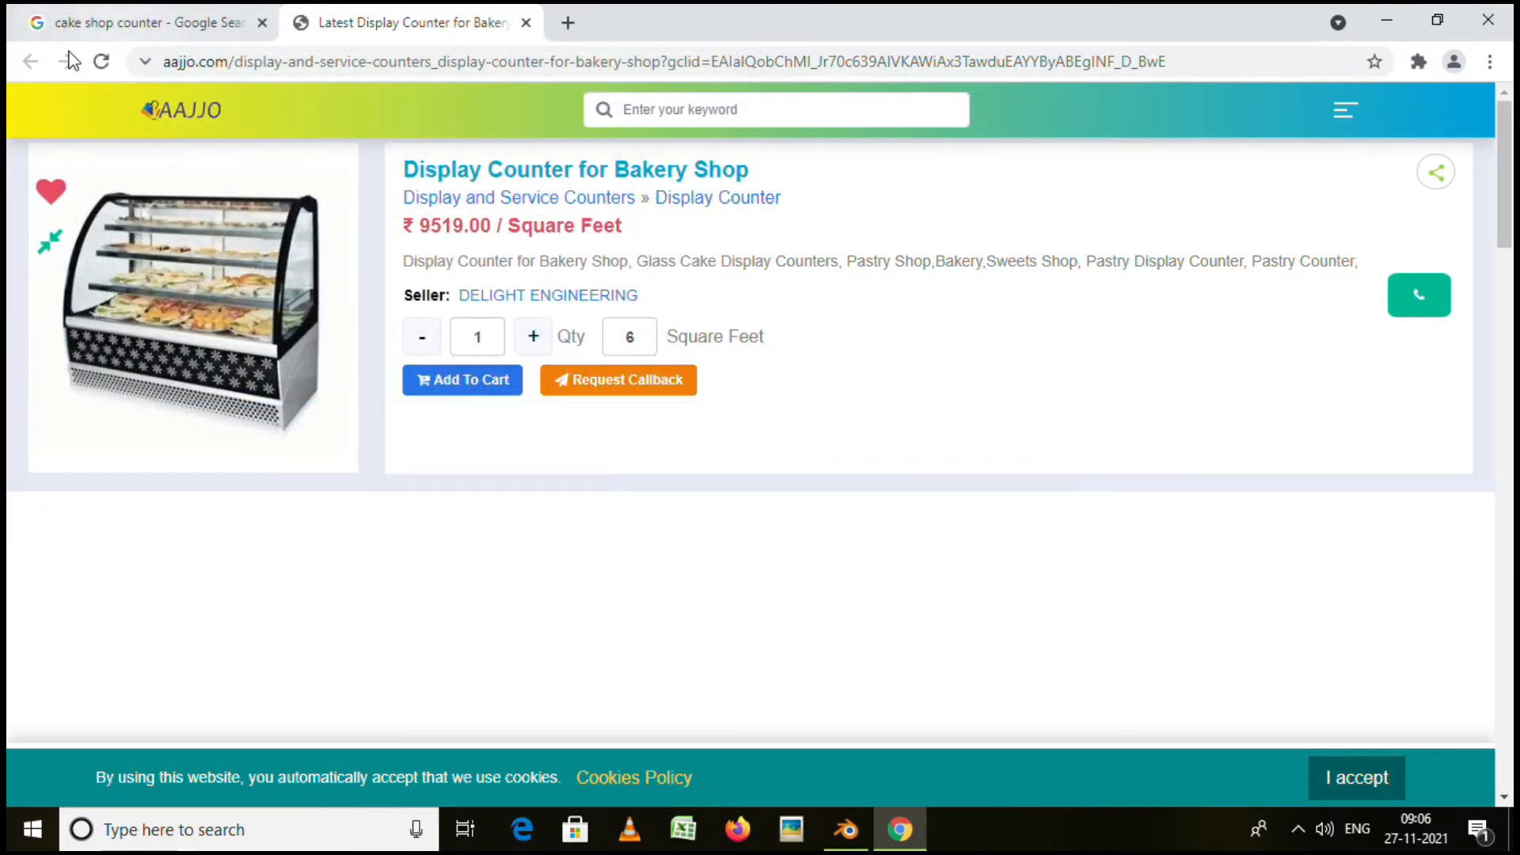
{"action": "left_click", "coordinate": [524, 22]}
{"action": "scroll", "coordinate": [929, 531], "scroll_direction": "up", "scroll_amount": 3}
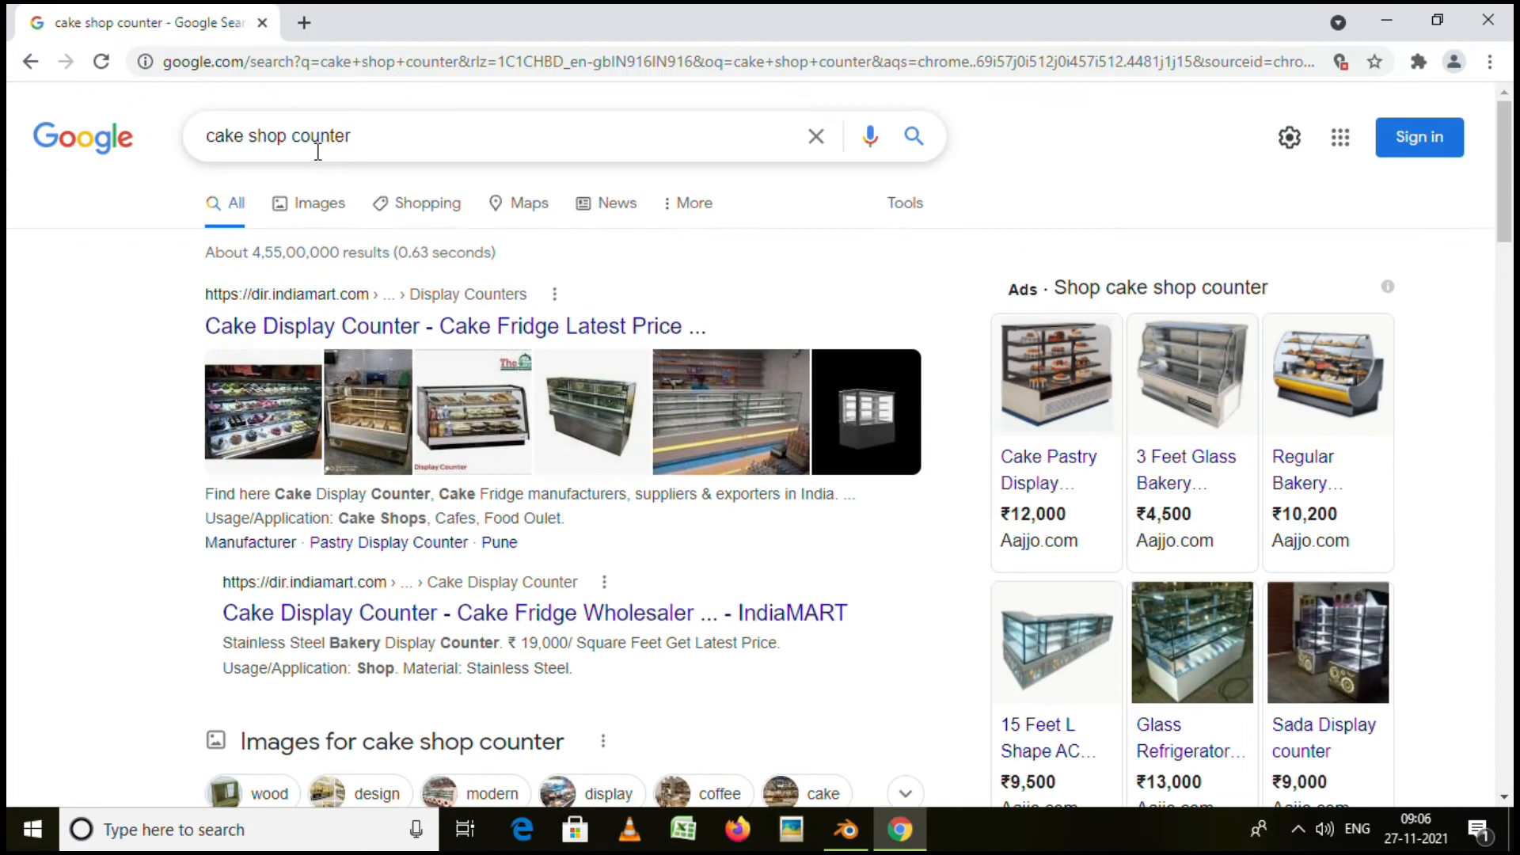
Browse the image results for "cake shop counter" and open the preview of IndiaMART's Metal Cake Counter Display Unit.
{"action": "left_click", "coordinate": [317, 203]}
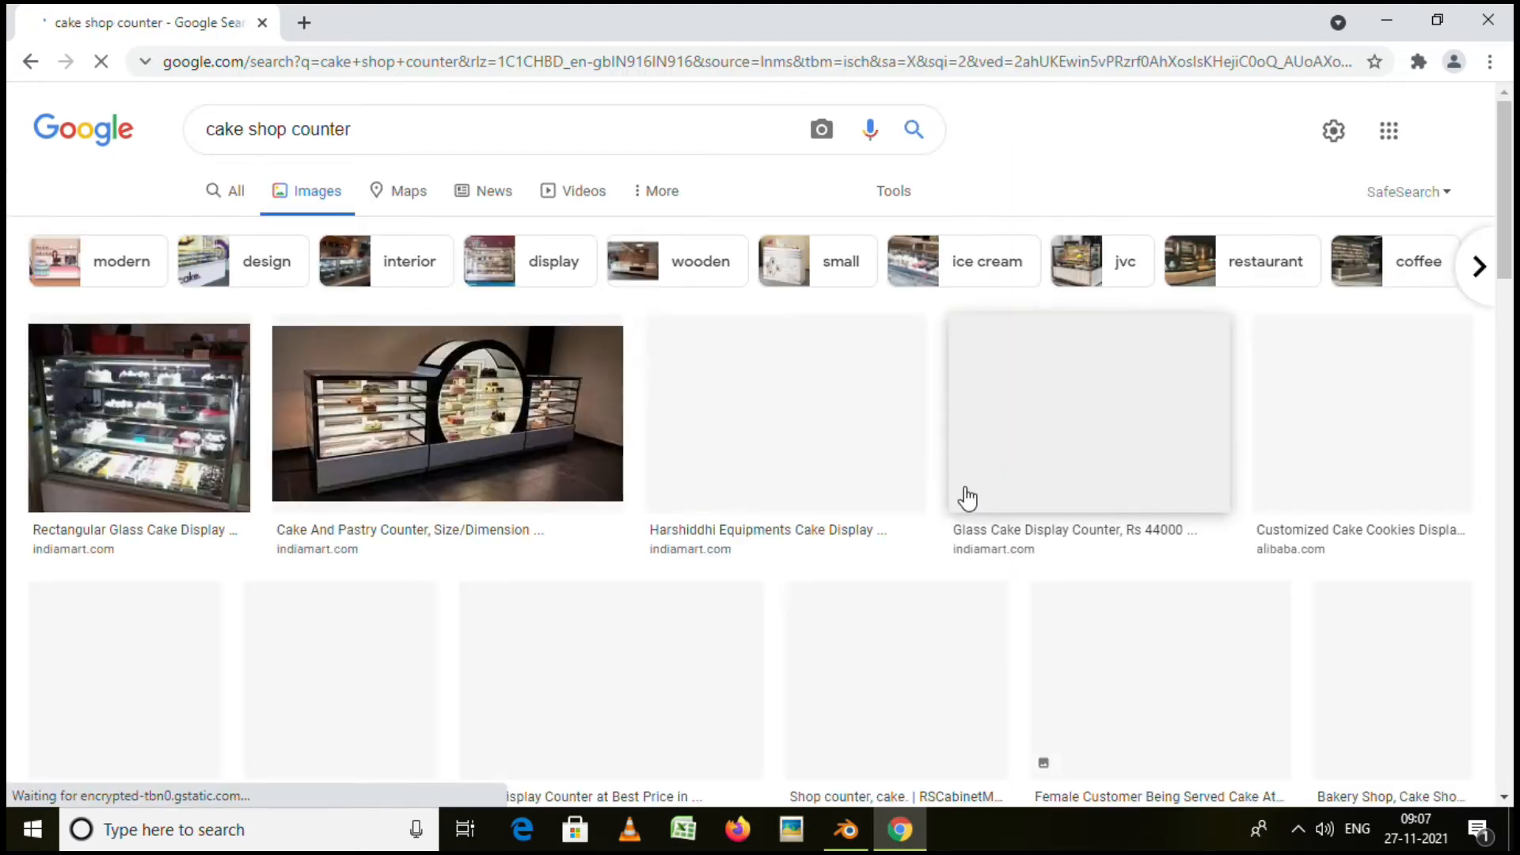
{"action": "scroll", "coordinate": [598, 510], "scroll_direction": "down", "scroll_amount": 7}
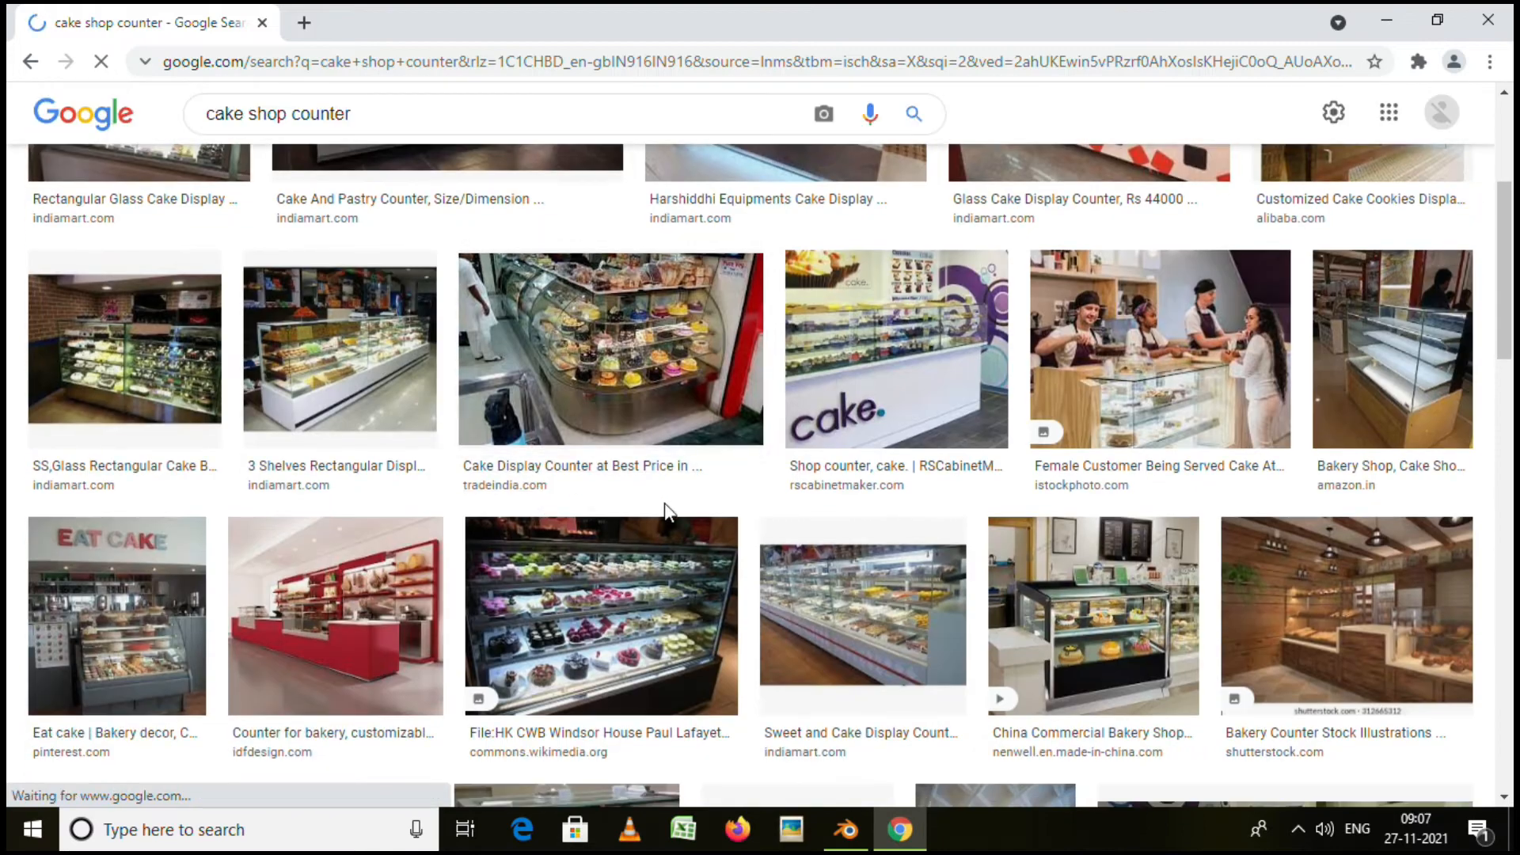
{"action": "scroll", "coordinate": [670, 514], "scroll_direction": "down", "scroll_amount": 3}
{"action": "scroll", "coordinate": [669, 515], "scroll_direction": "down", "scroll_amount": 4}
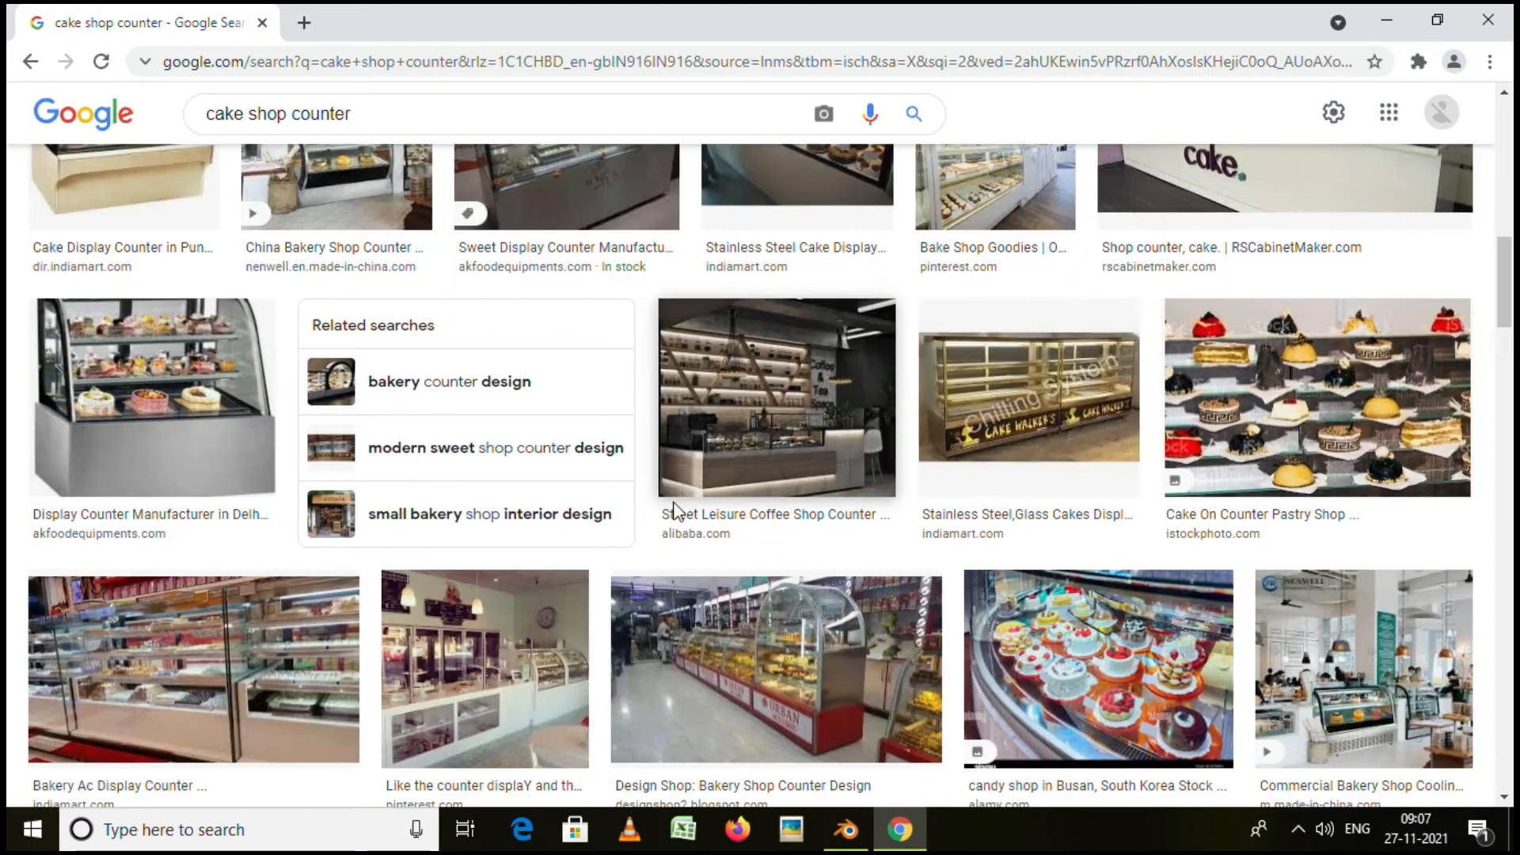
{"action": "scroll", "coordinate": [691, 493], "scroll_direction": "down", "scroll_amount": 5}
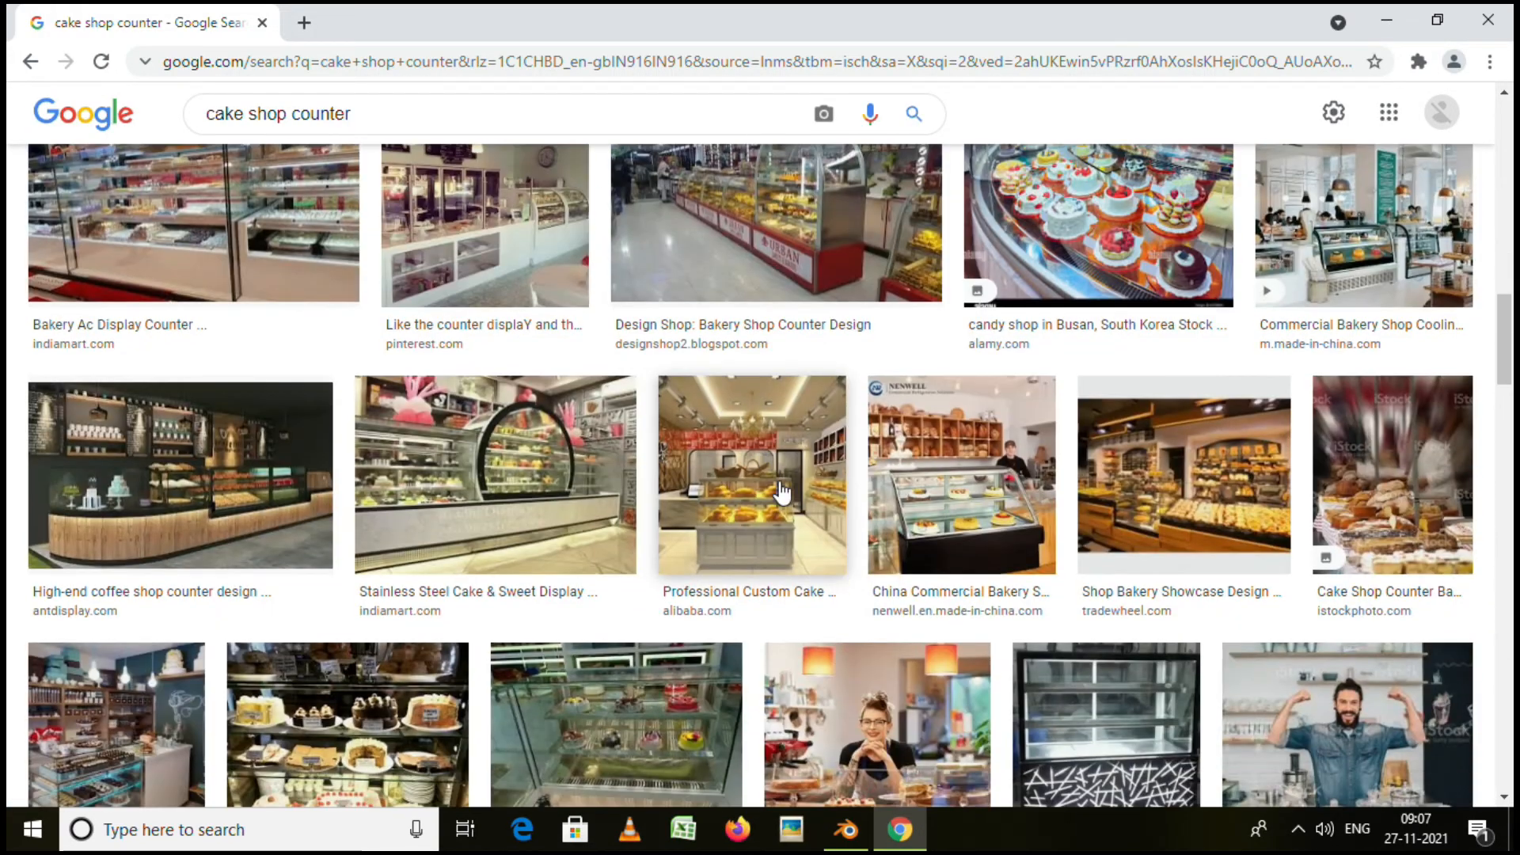
{"action": "scroll", "coordinate": [788, 492], "scroll_direction": "down", "scroll_amount": 9}
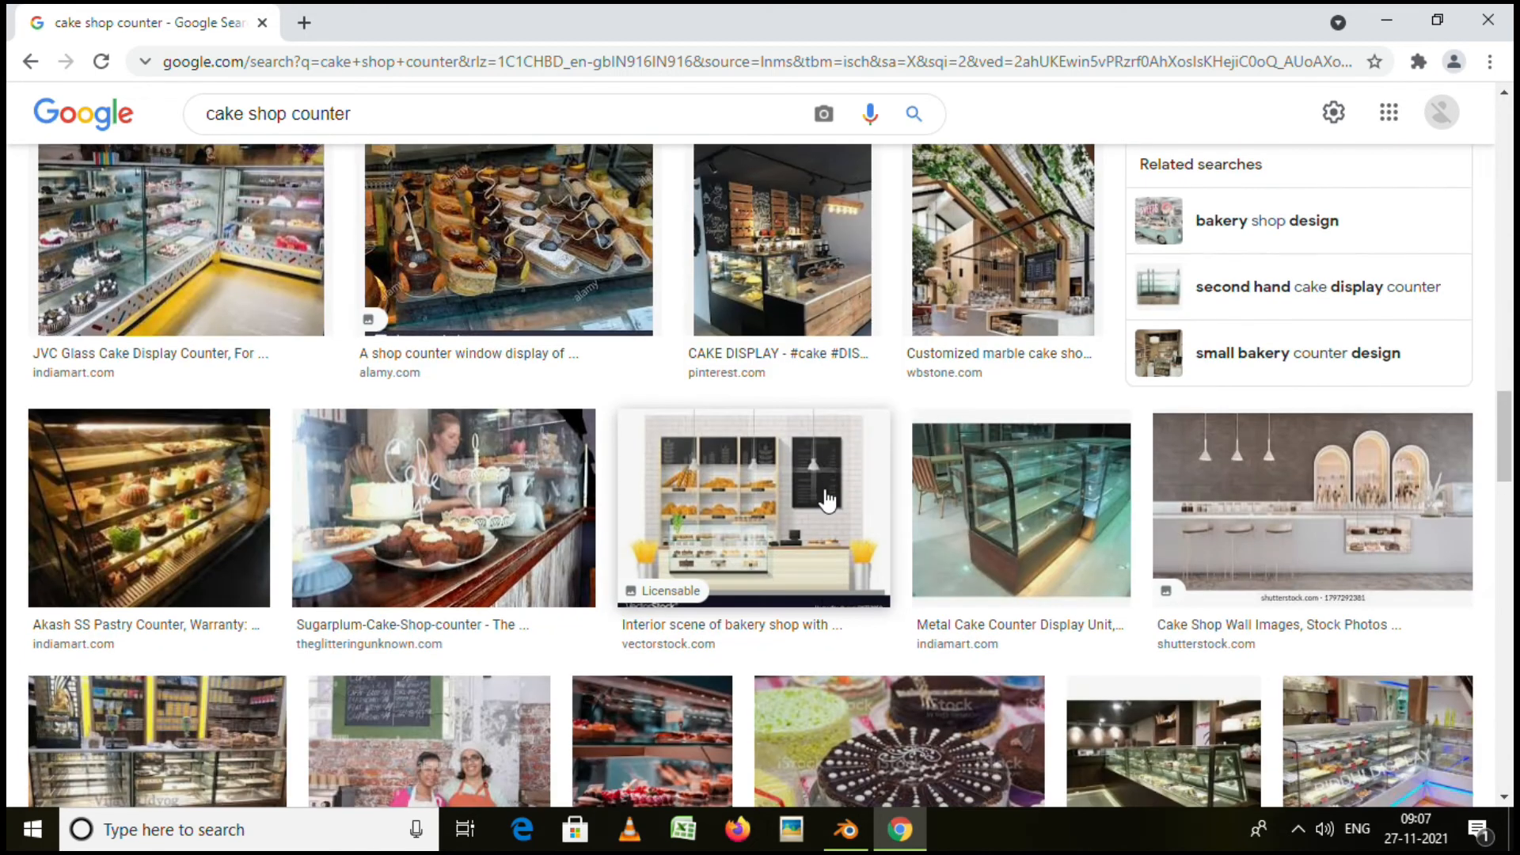
{"action": "left_click", "coordinate": [1028, 496]}
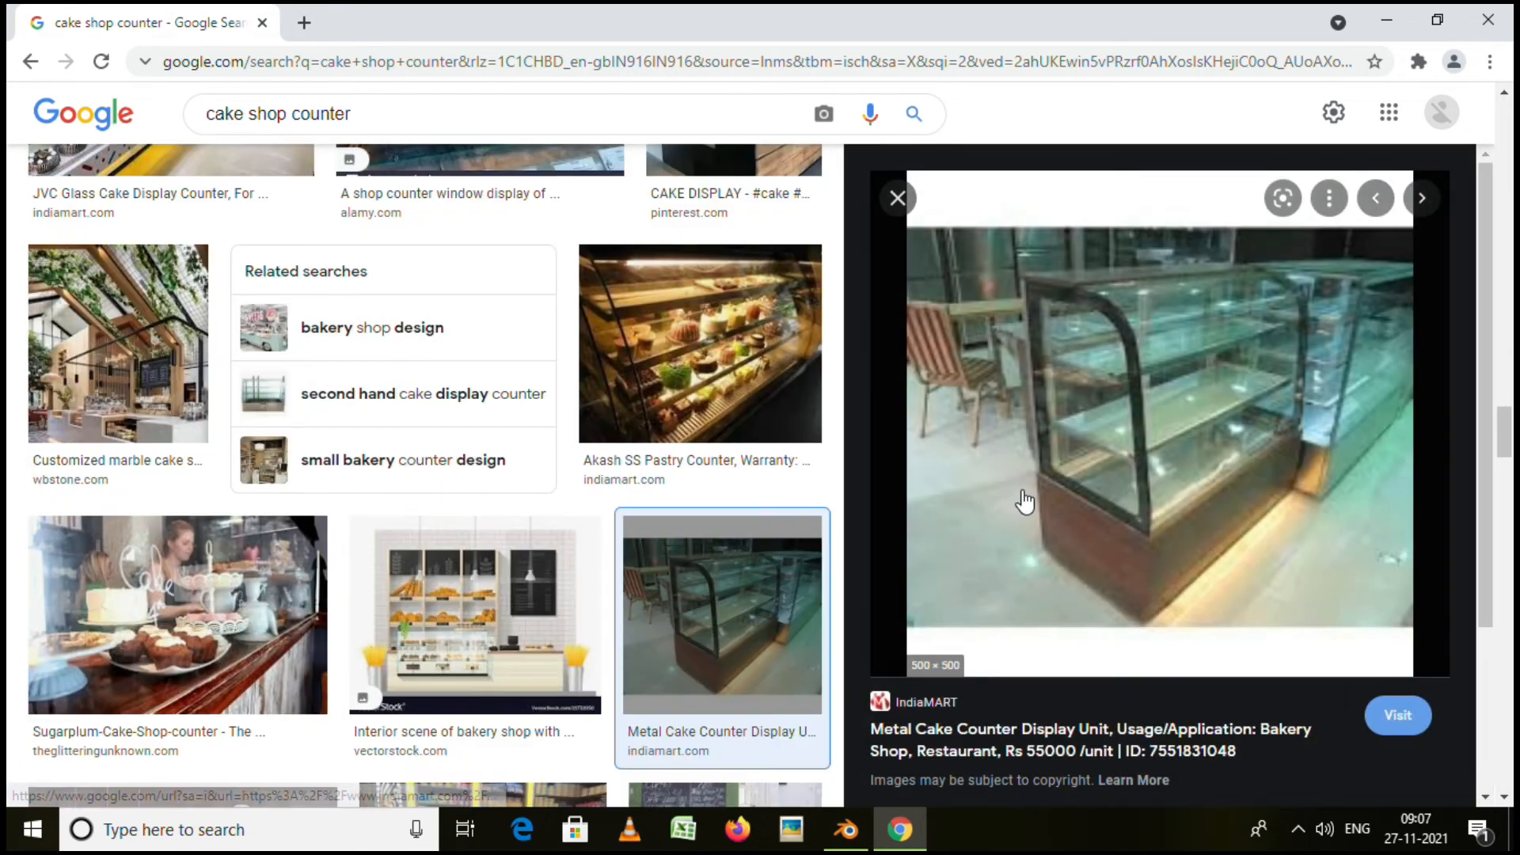
Save the previewed counter picture to the Desktop as the JPEG food-counter-500x500, then close the browser.
{"action": "right_click", "coordinate": [1222, 404]}
{"action": "left_click", "coordinate": [1312, 645]}
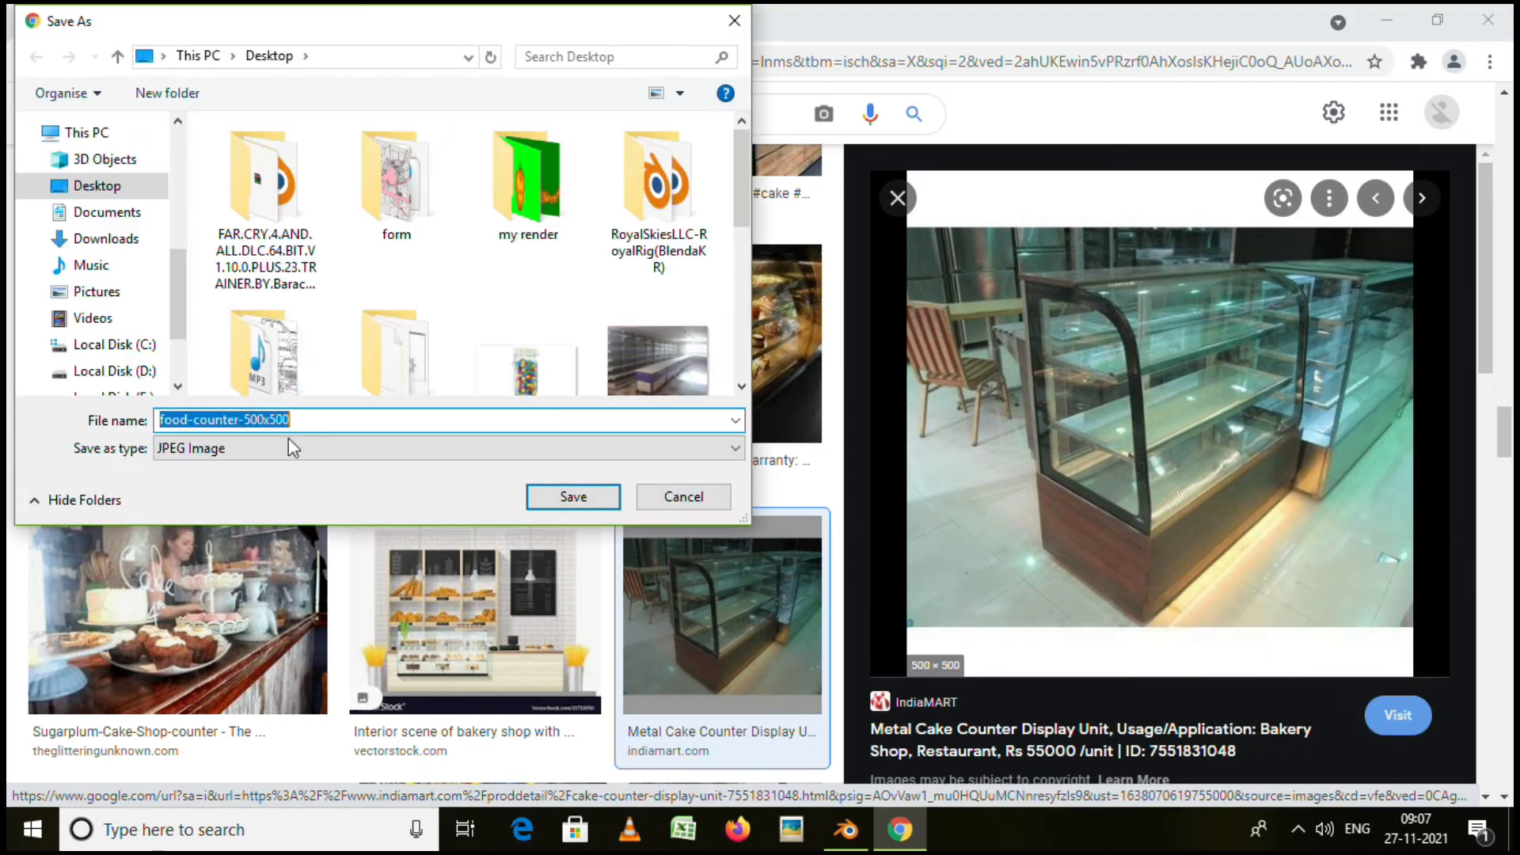
{"action": "left_click", "coordinate": [574, 497]}
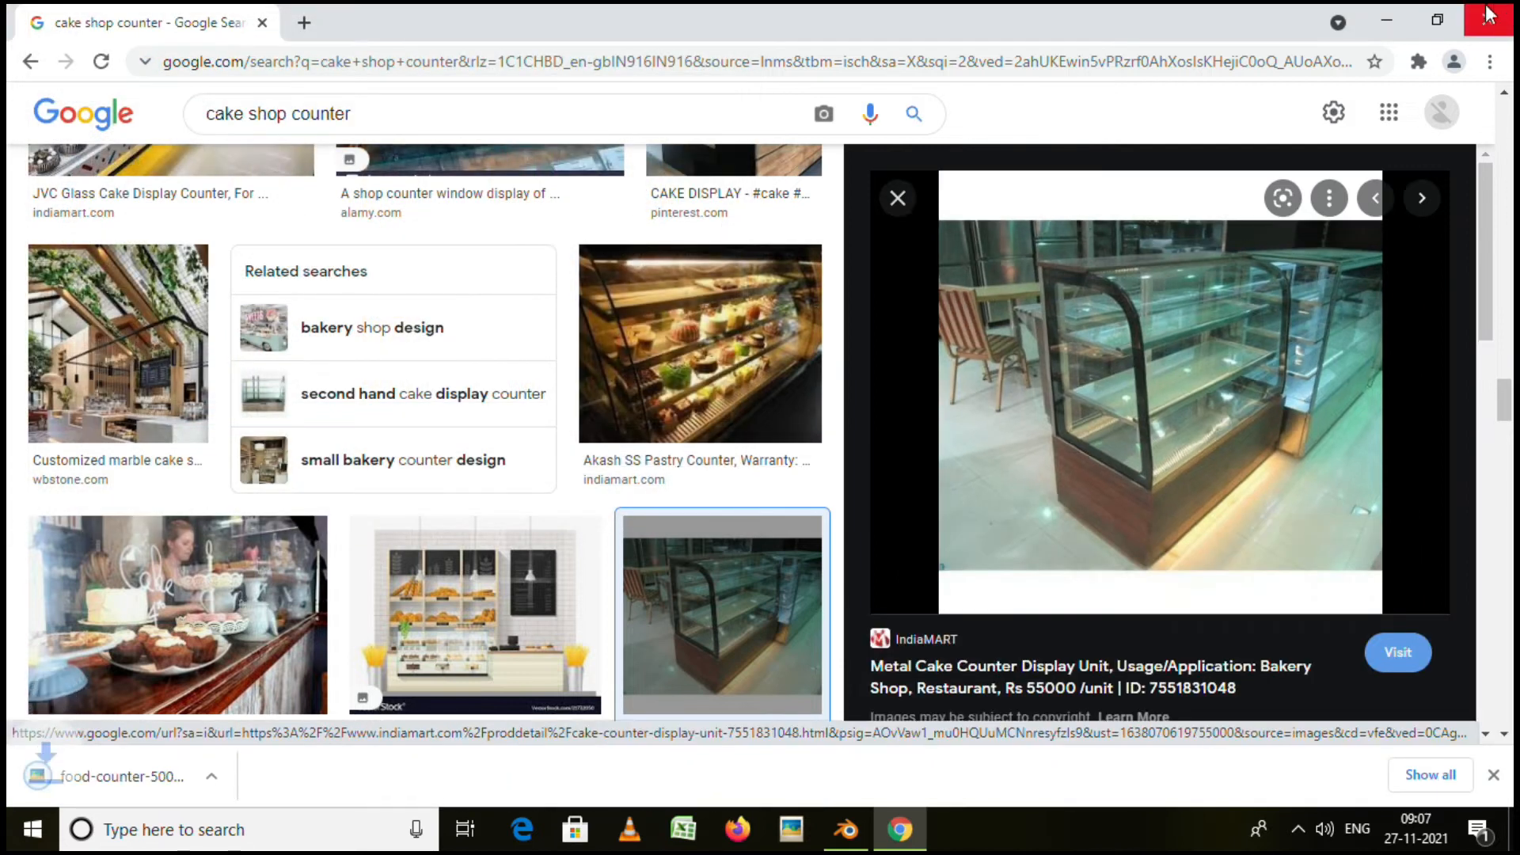
{"action": "left_click", "coordinate": [1489, 21]}
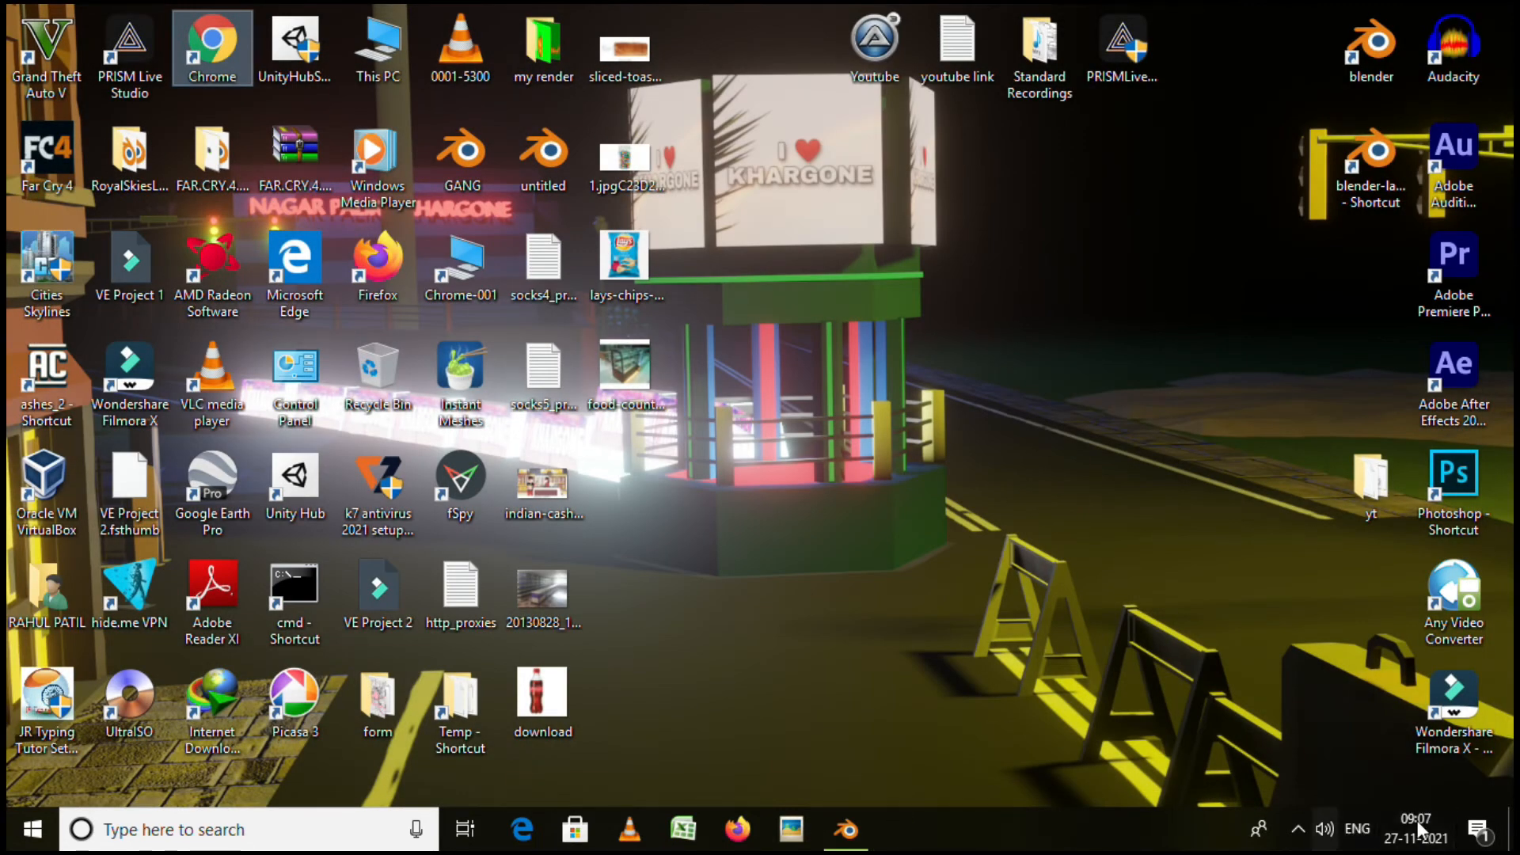
{"action": "left_click", "coordinate": [1324, 829]}
{"action": "left_click", "coordinate": [1297, 832]}
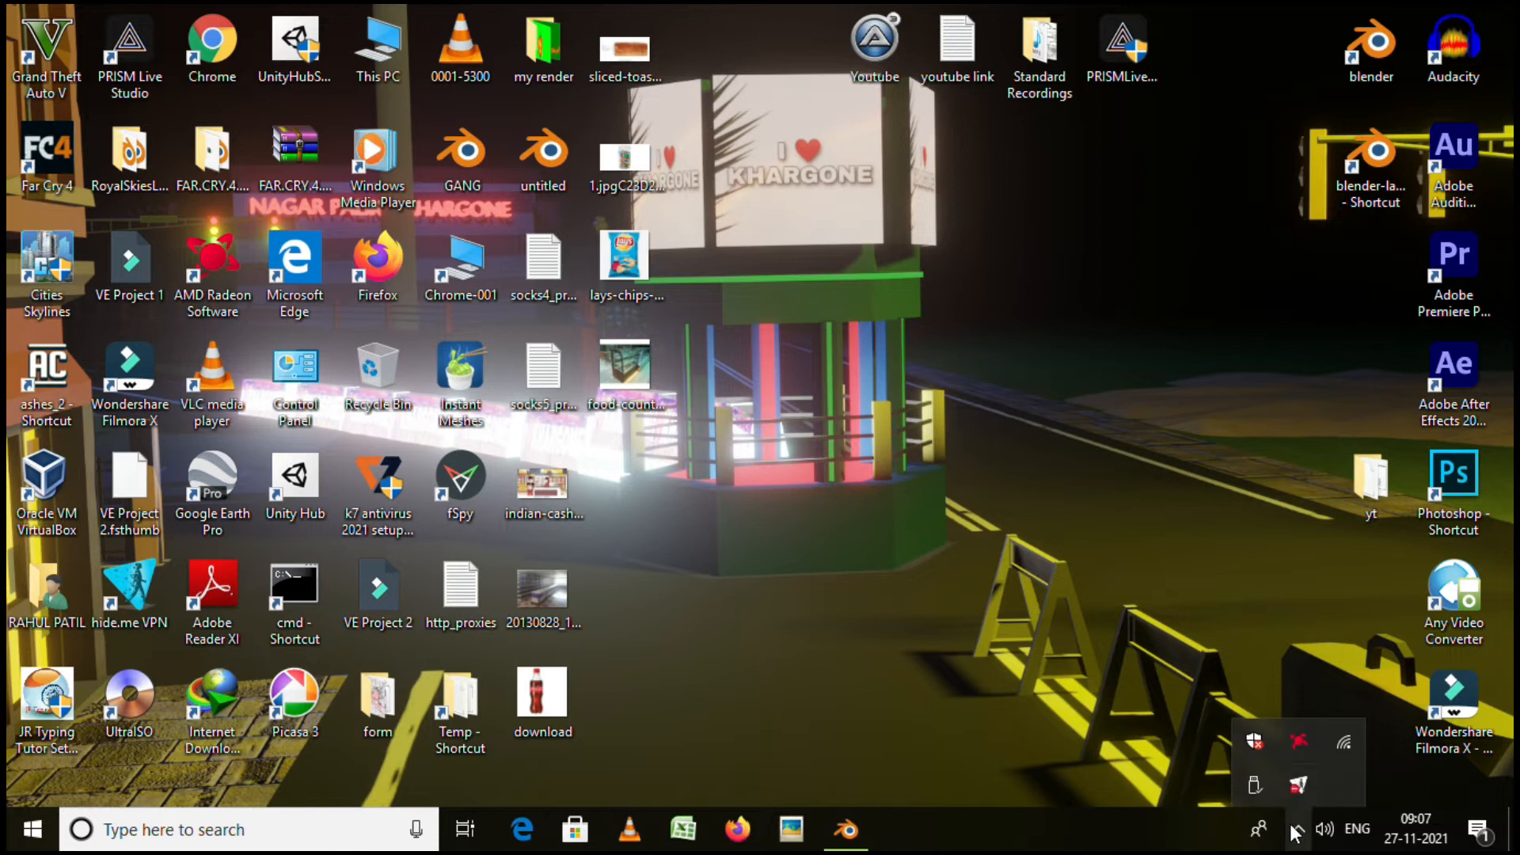
{"action": "left_click", "coordinate": [1412, 312]}
{"action": "left_click", "coordinate": [838, 682]}
Switch to Blender and open food-counter-500x500.jpg from the Desktop as the reference picture in the image editor.
{"action": "left_click", "coordinate": [847, 830]}
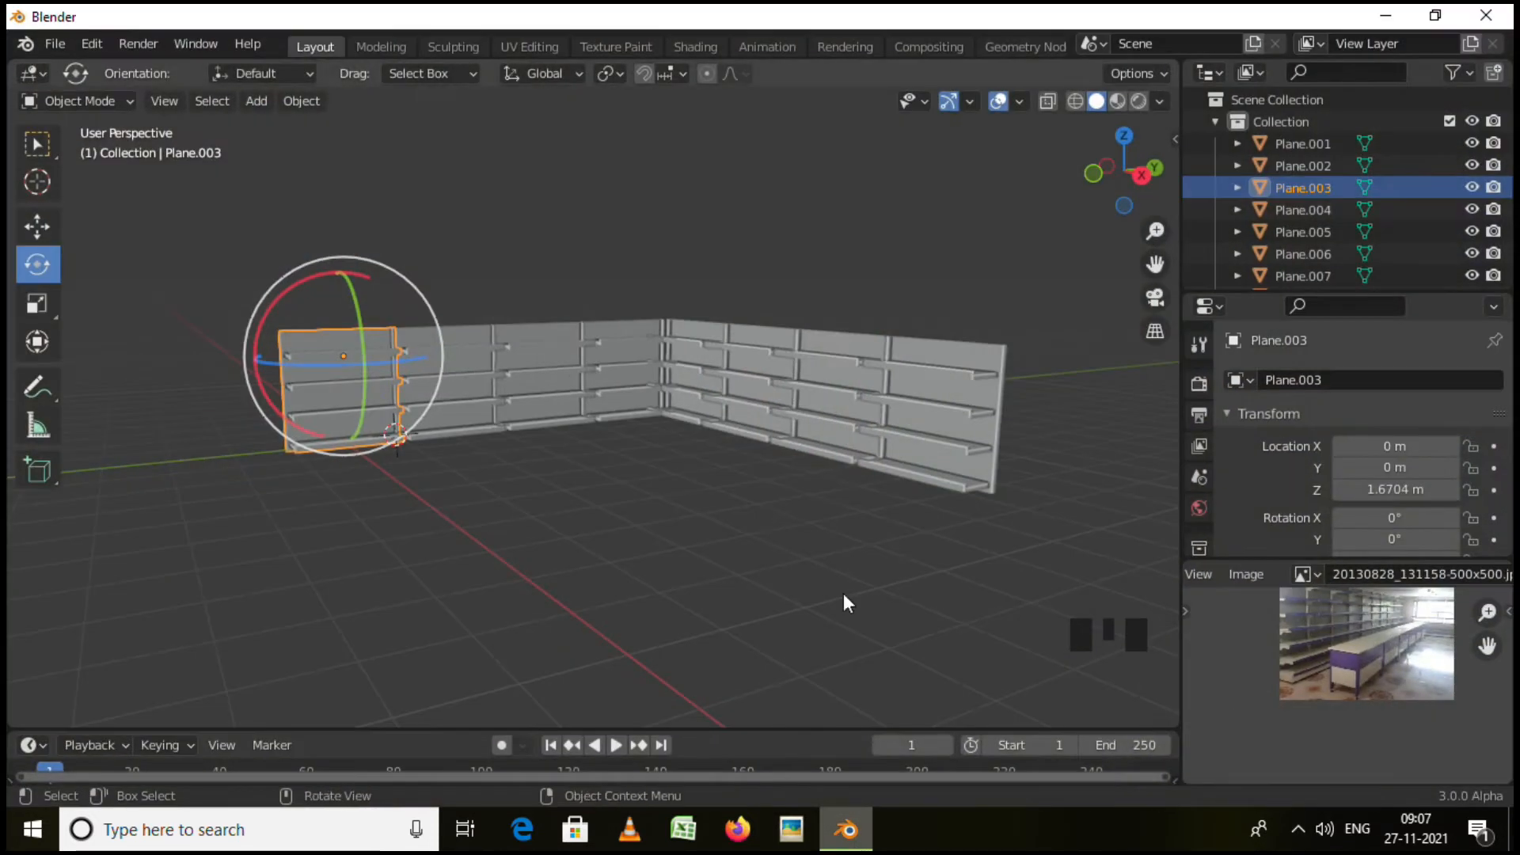
{"action": "middle_click_drag", "start_coordinate": [844, 604], "coordinate": [752, 475]}
{"action": "scroll", "coordinate": [1441, 633], "scroll_direction": "down", "scroll_amount": 4}
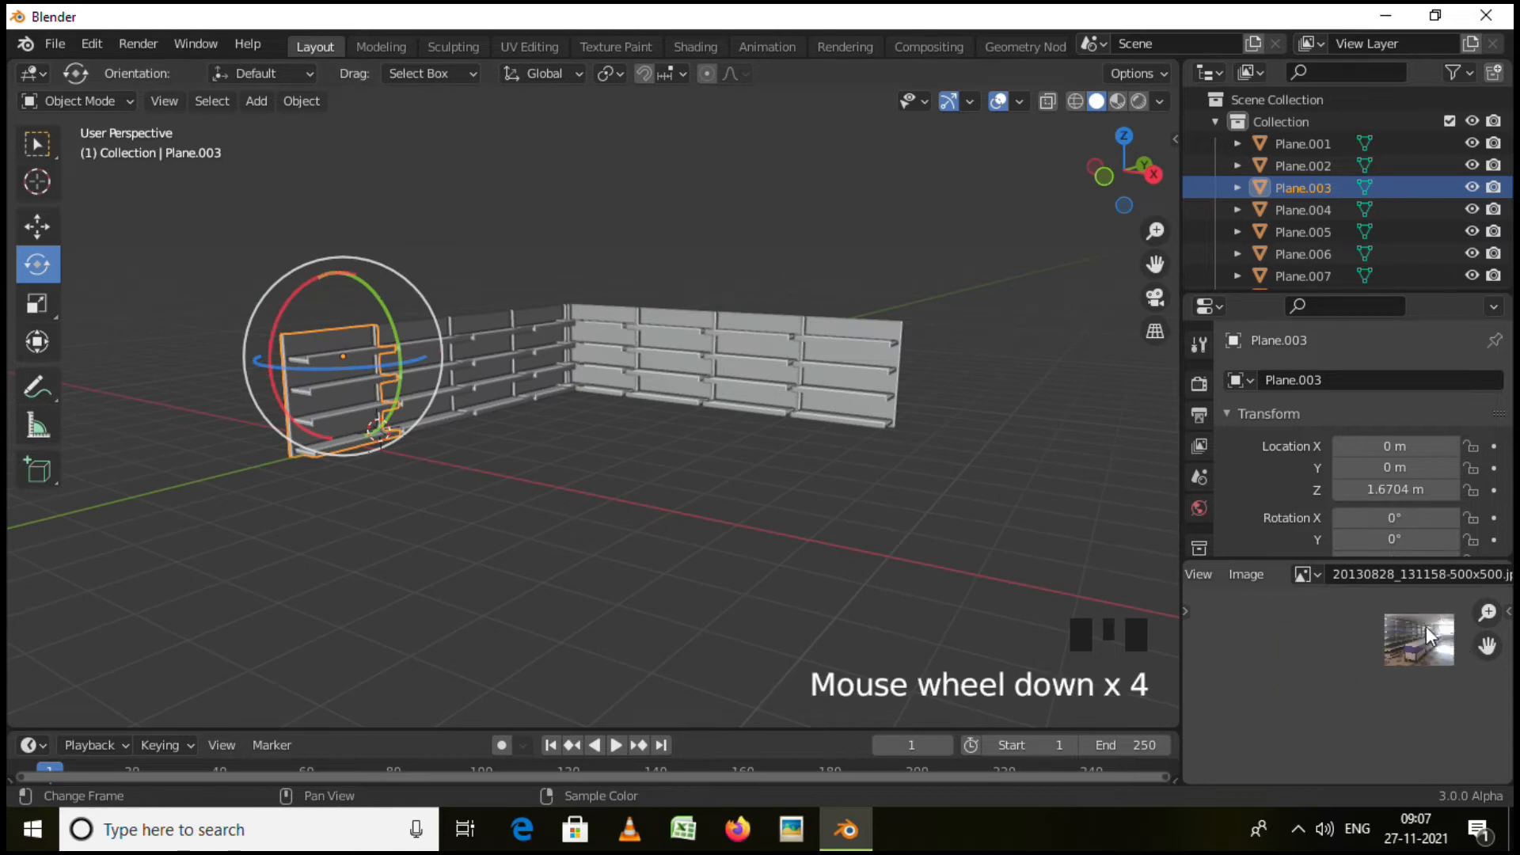
{"action": "scroll", "coordinate": [1427, 614], "scroll_direction": "up", "scroll_amount": 5}
{"action": "scroll", "coordinate": [1405, 572], "scroll_direction": "down", "scroll_amount": 5}
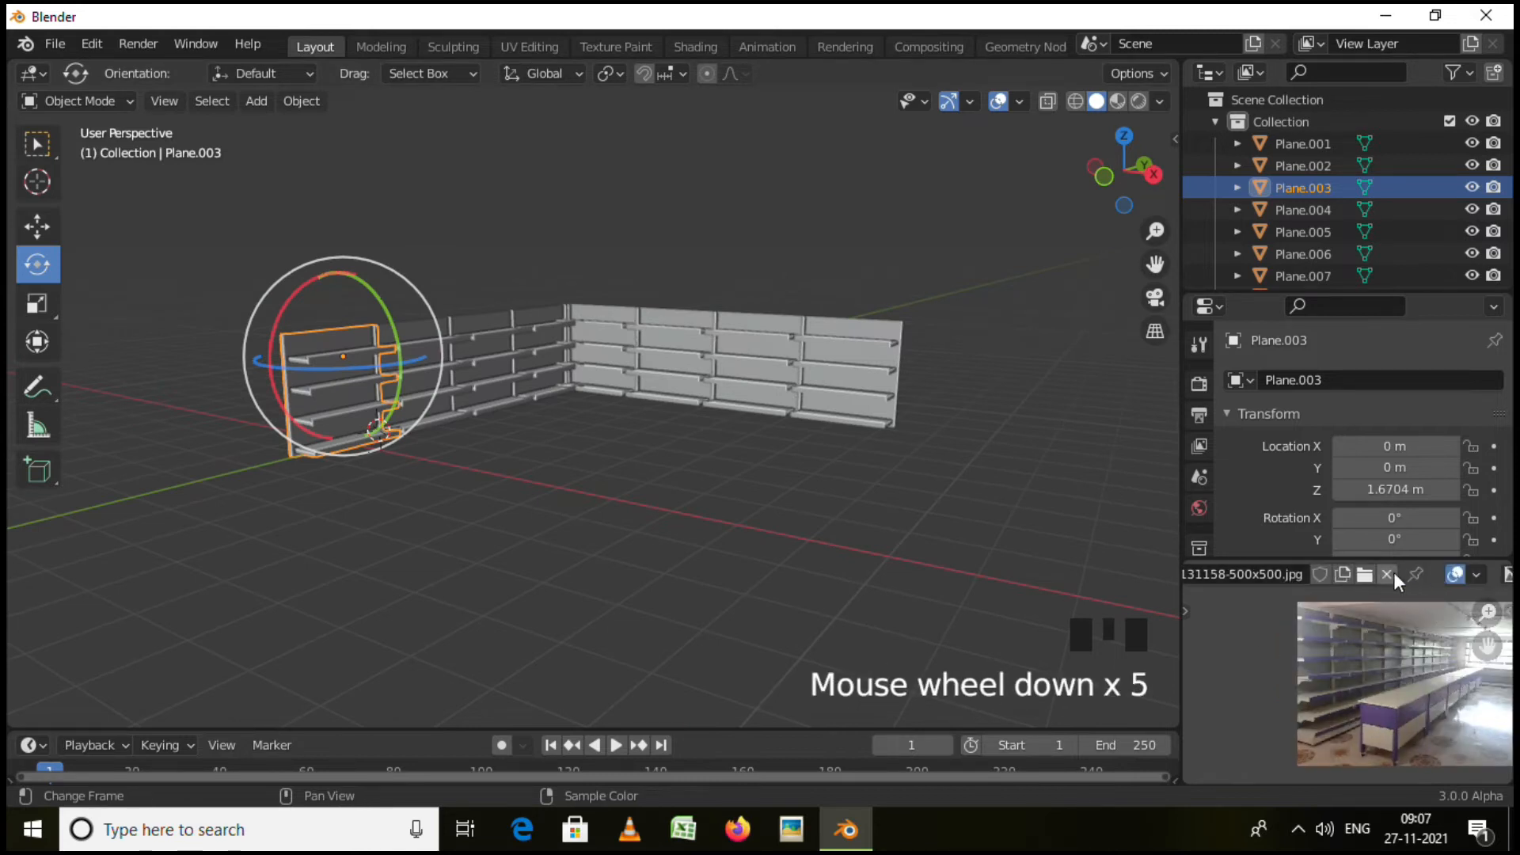
{"action": "left_click", "coordinate": [1365, 575]}
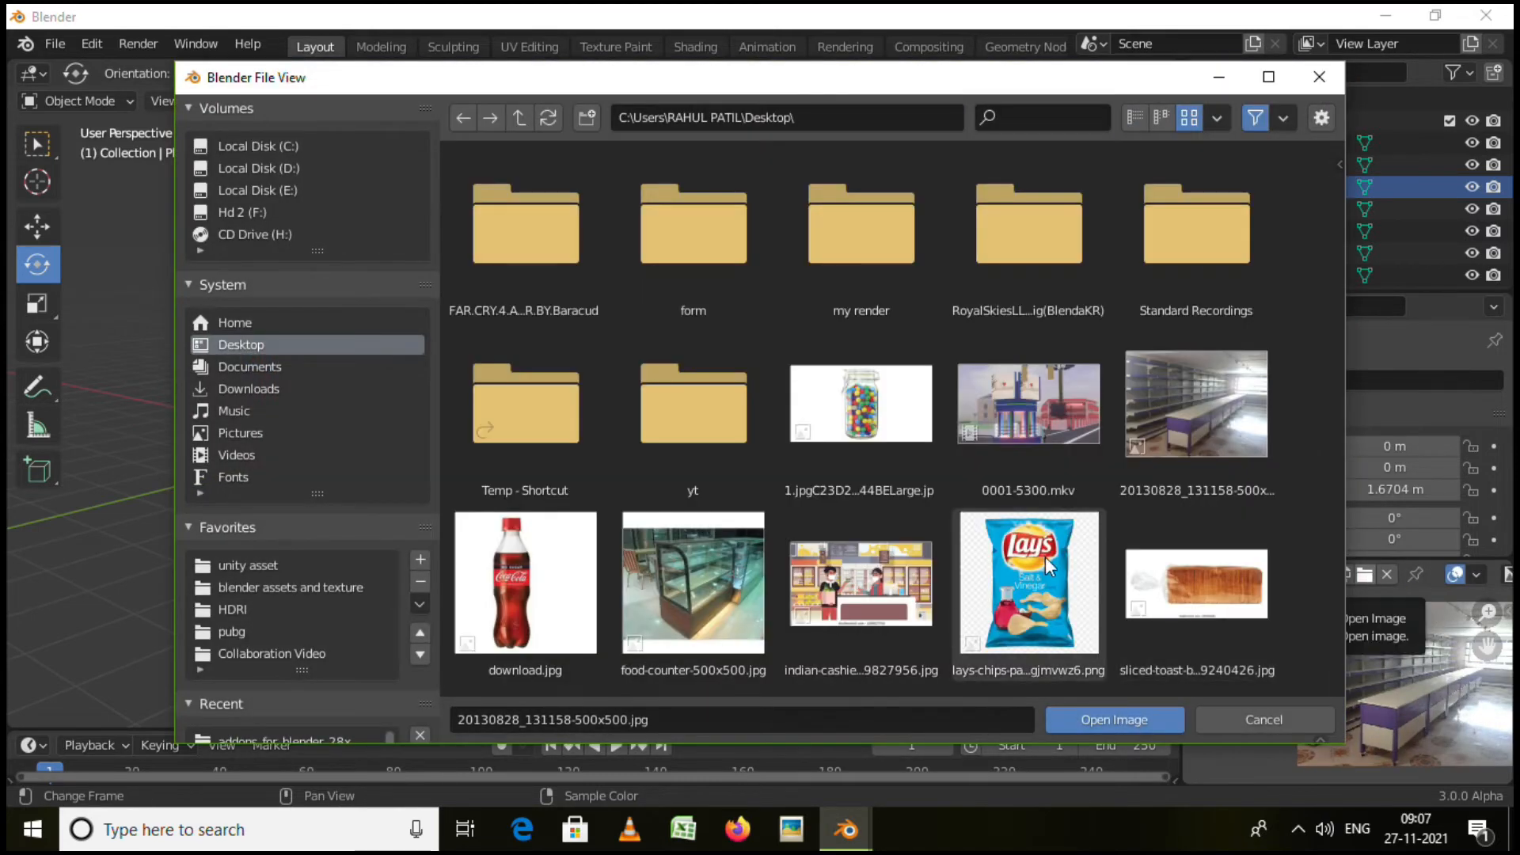
{"action": "left_click", "coordinate": [686, 582]}
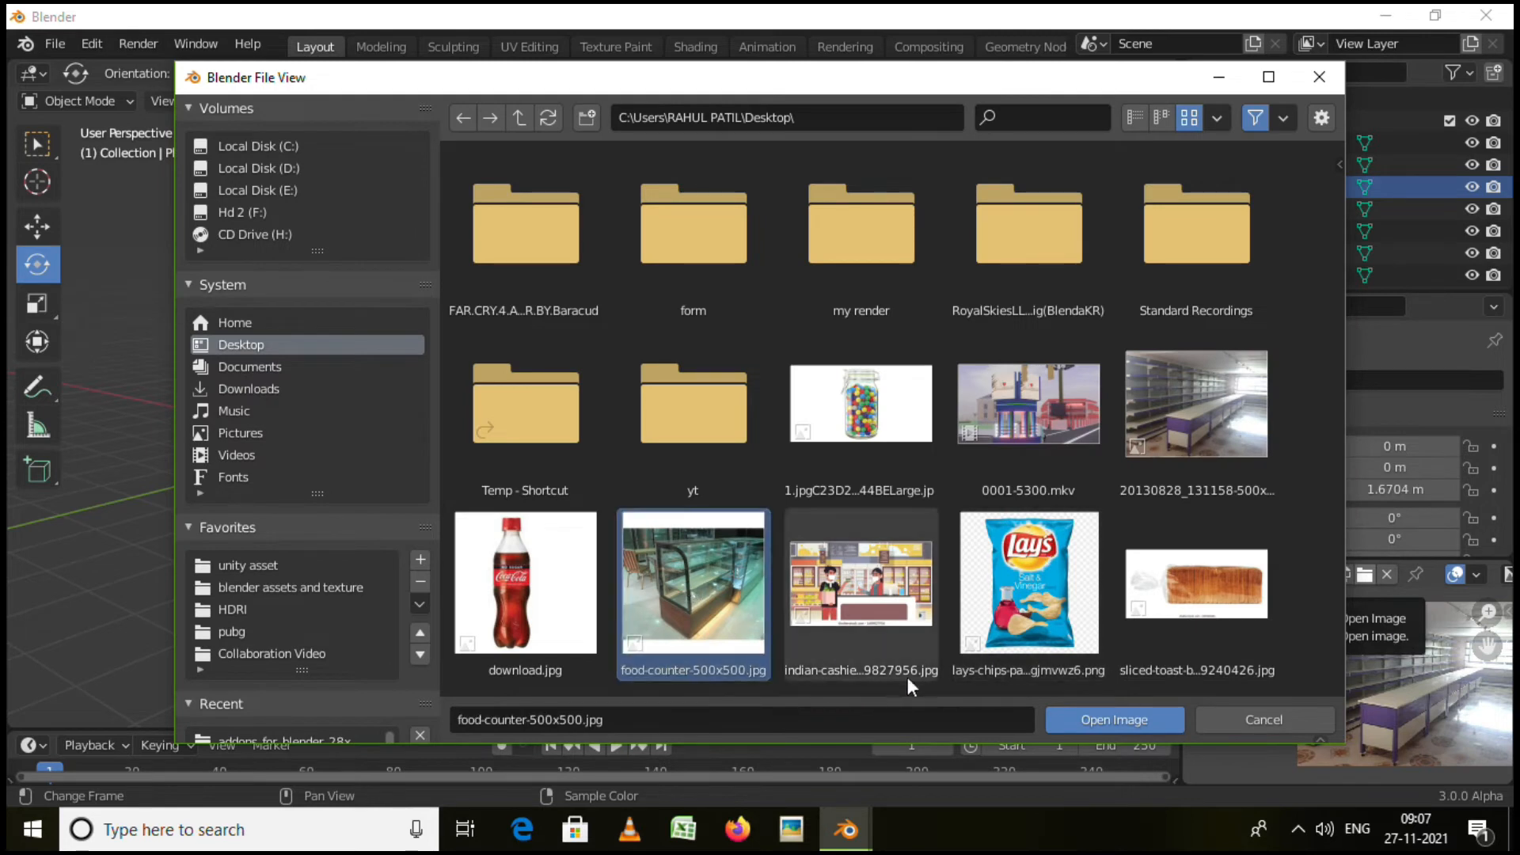
{"action": "left_click", "coordinate": [1126, 719]}
{"action": "scroll", "coordinate": [1423, 624], "scroll_direction": "up", "scroll_amount": 3}
{"action": "scroll", "coordinate": [1429, 672], "scroll_direction": "down", "scroll_amount": 3}
{"action": "middle_click_drag", "start_coordinate": [1429, 672], "coordinate": [1359, 671], "text": "shift"}
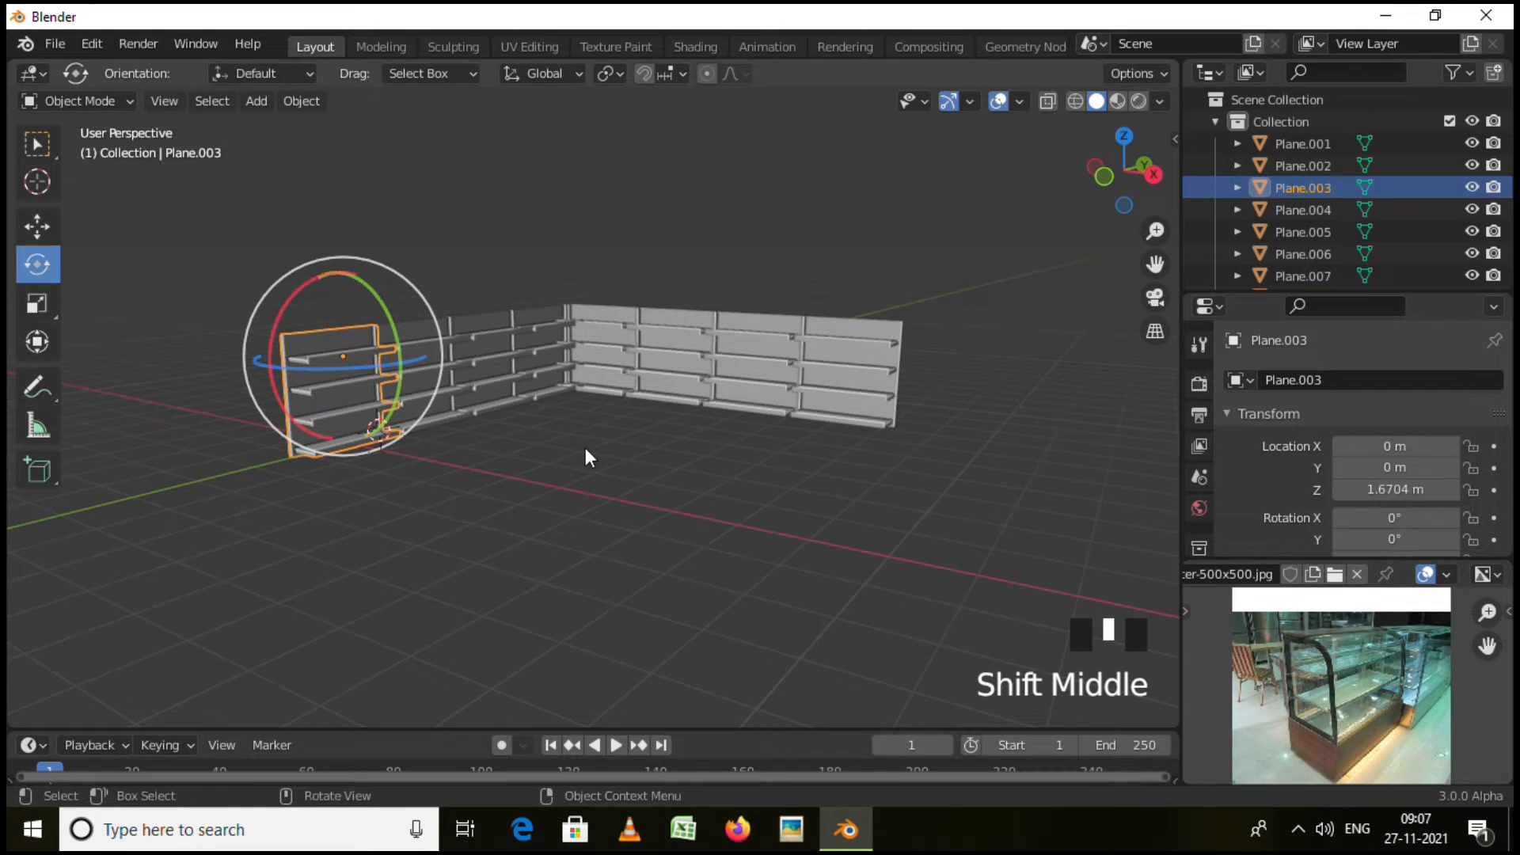
Add a plane at a new 3D cursor position in front of the shelves and scale it up into a large floor.
{"action": "middle_click_drag", "start_coordinate": [586, 448], "coordinate": [504, 452]}
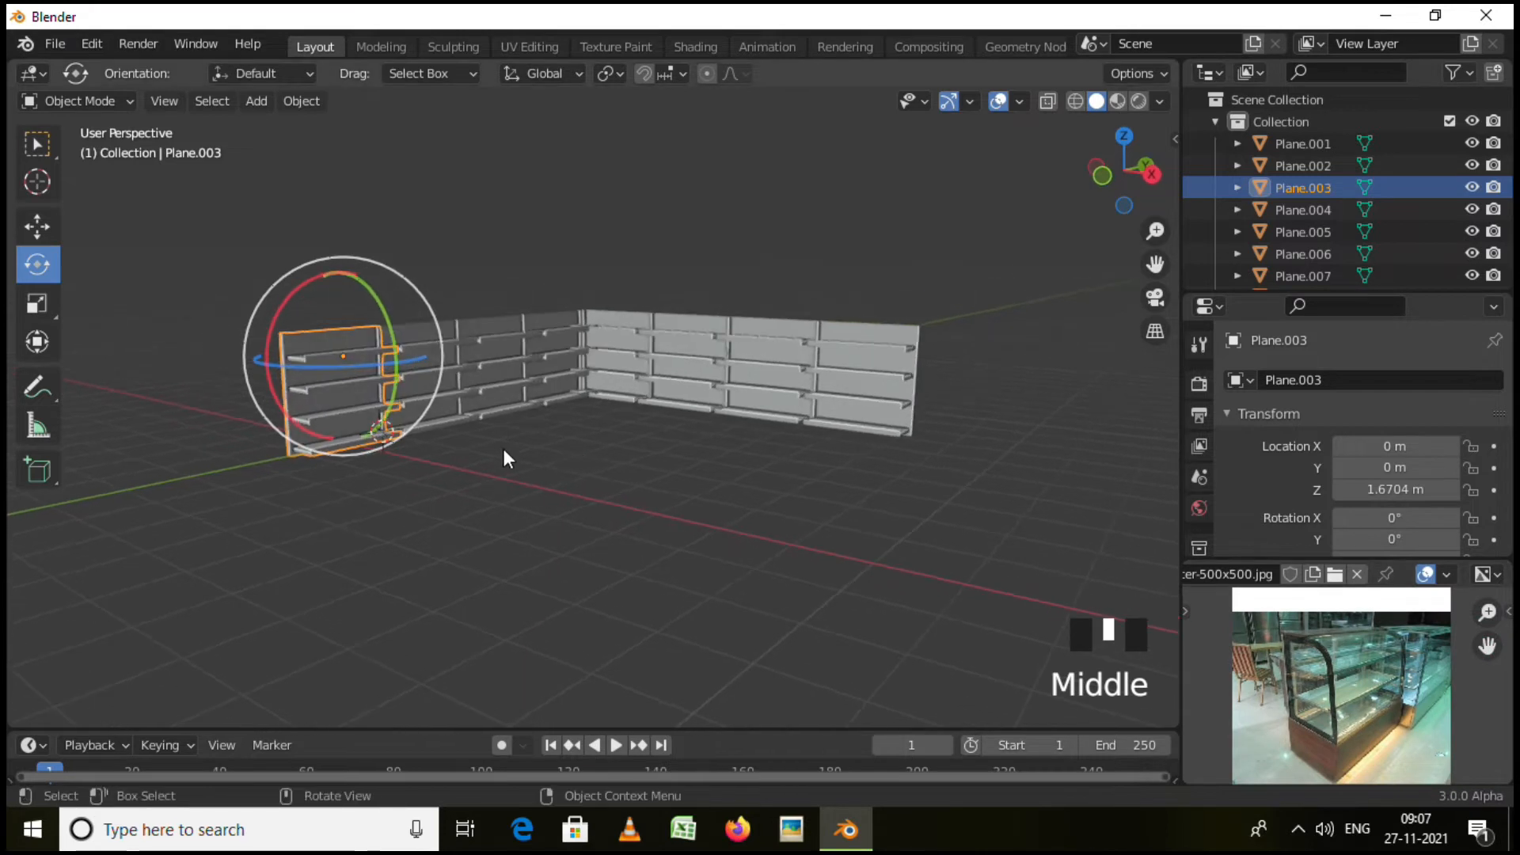
{"action": "right_click", "coordinate": [608, 476], "text": "shift"}
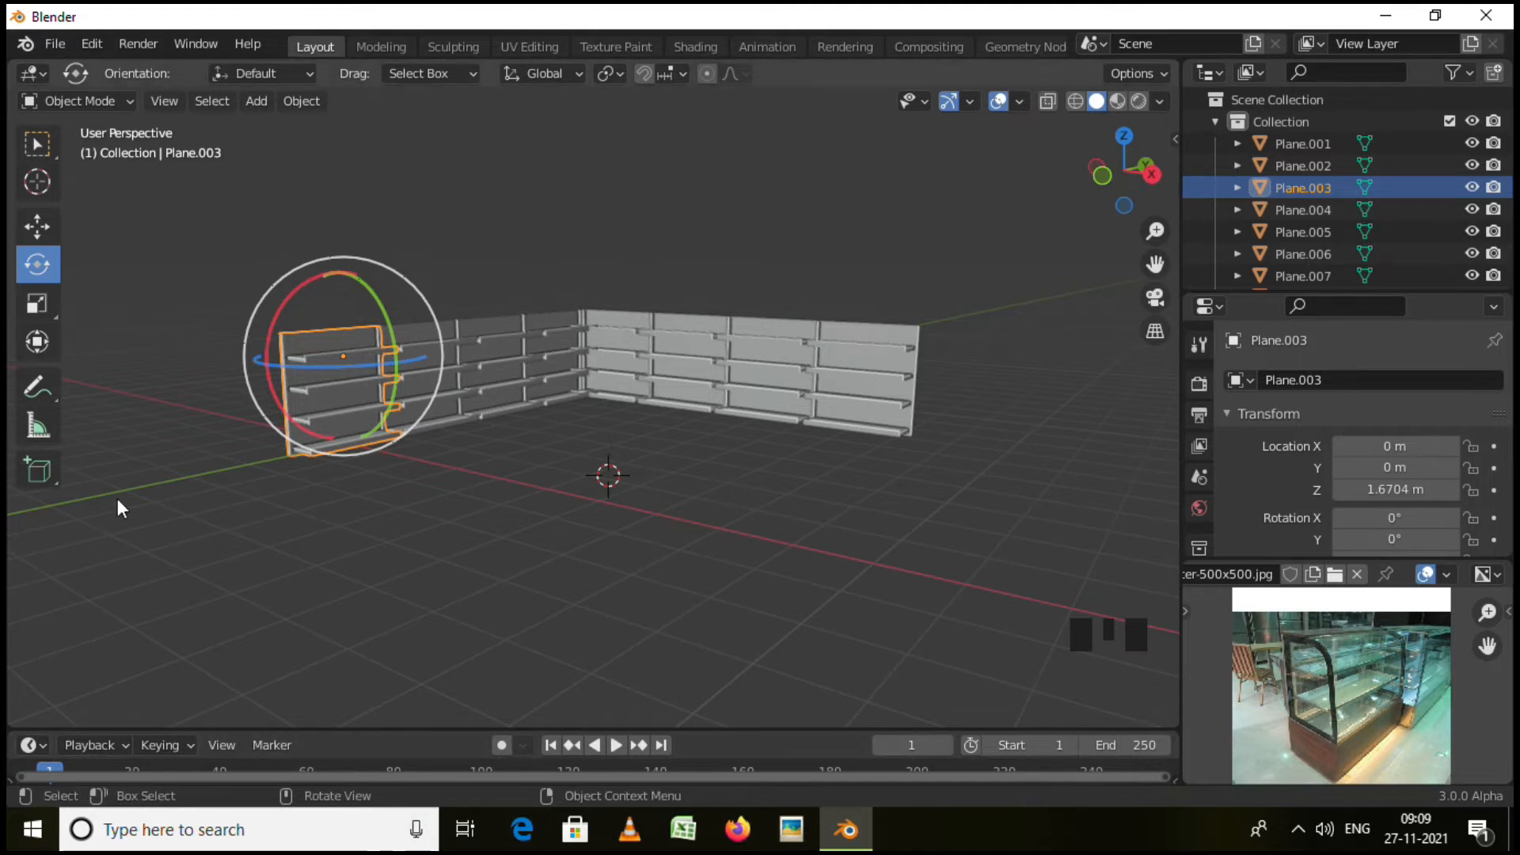
{"action": "scroll", "coordinate": [648, 444], "scroll_direction": "up", "scroll_amount": 2}
{"action": "scroll", "coordinate": [583, 453], "scroll_direction": "down", "scroll_amount": 2}
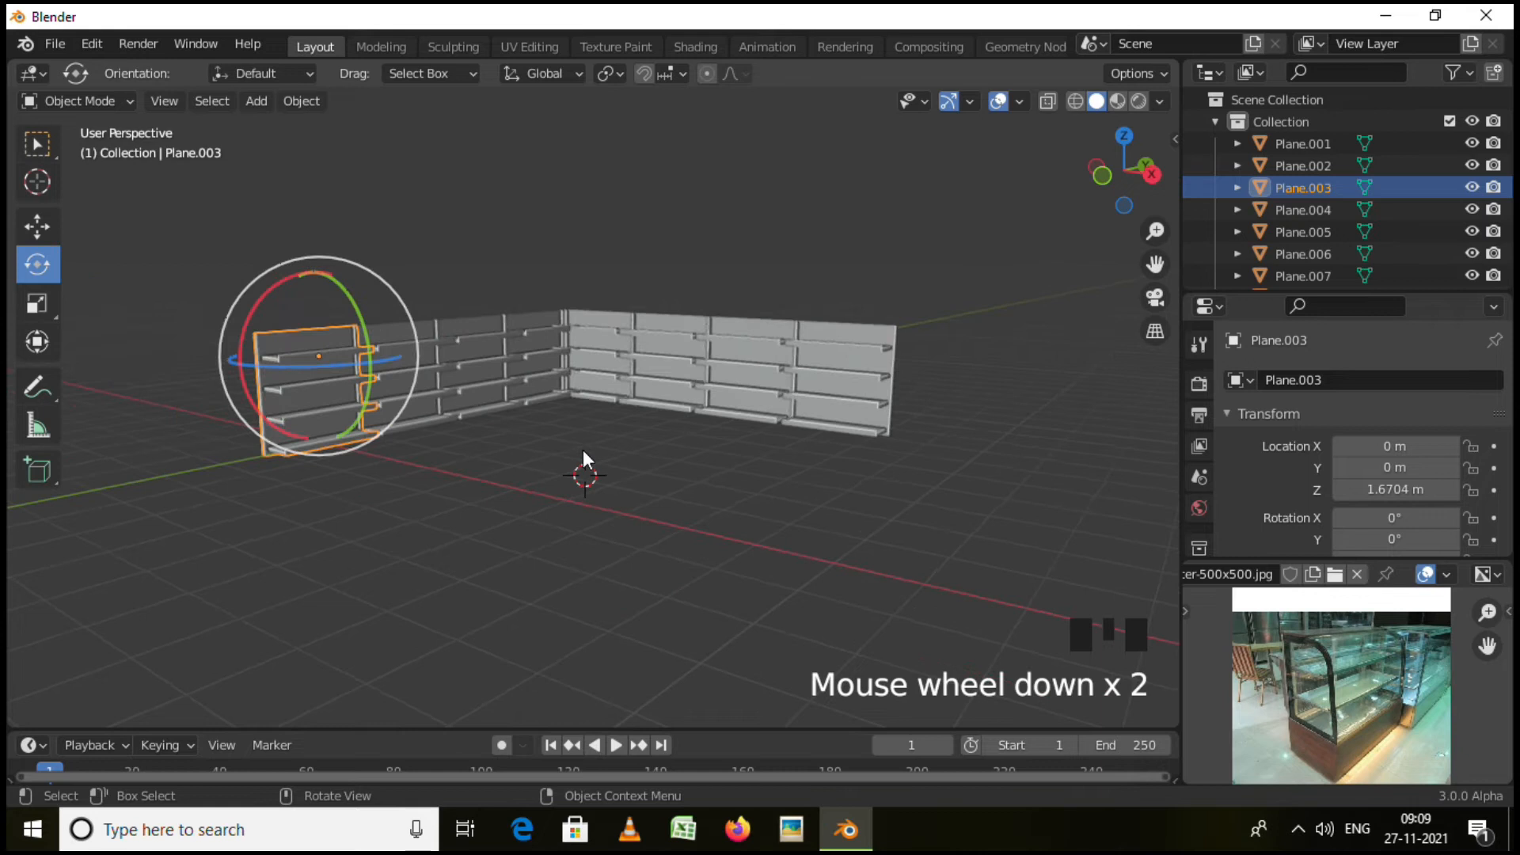
{"action": "key", "text": "shift+a"}
{"action": "mouse_move", "coordinate": [530, 355]}
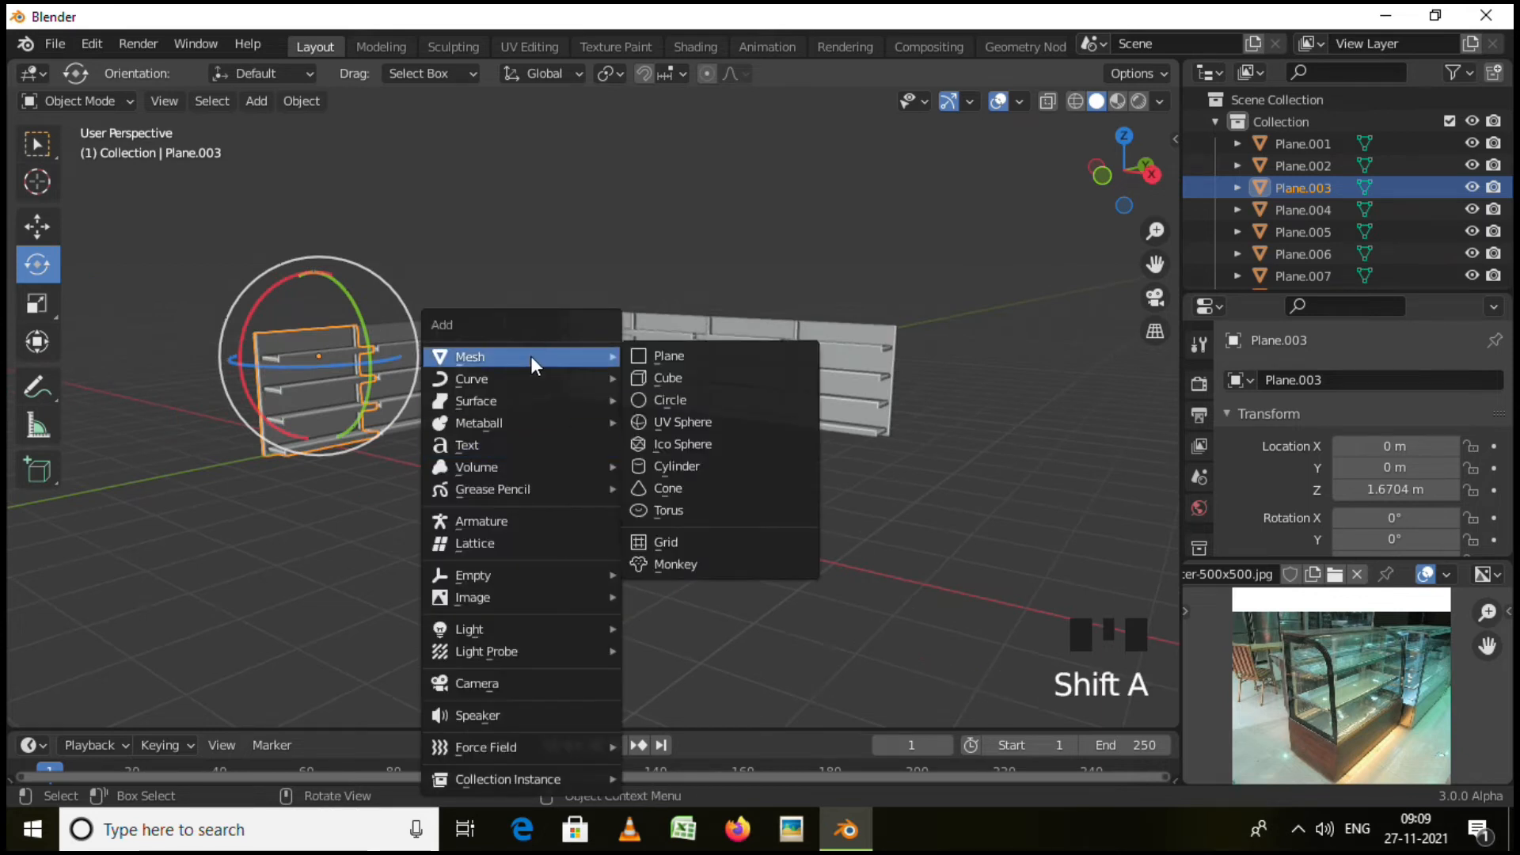
{"action": "left_click", "coordinate": [673, 355]}
{"action": "key", "text": "s"}
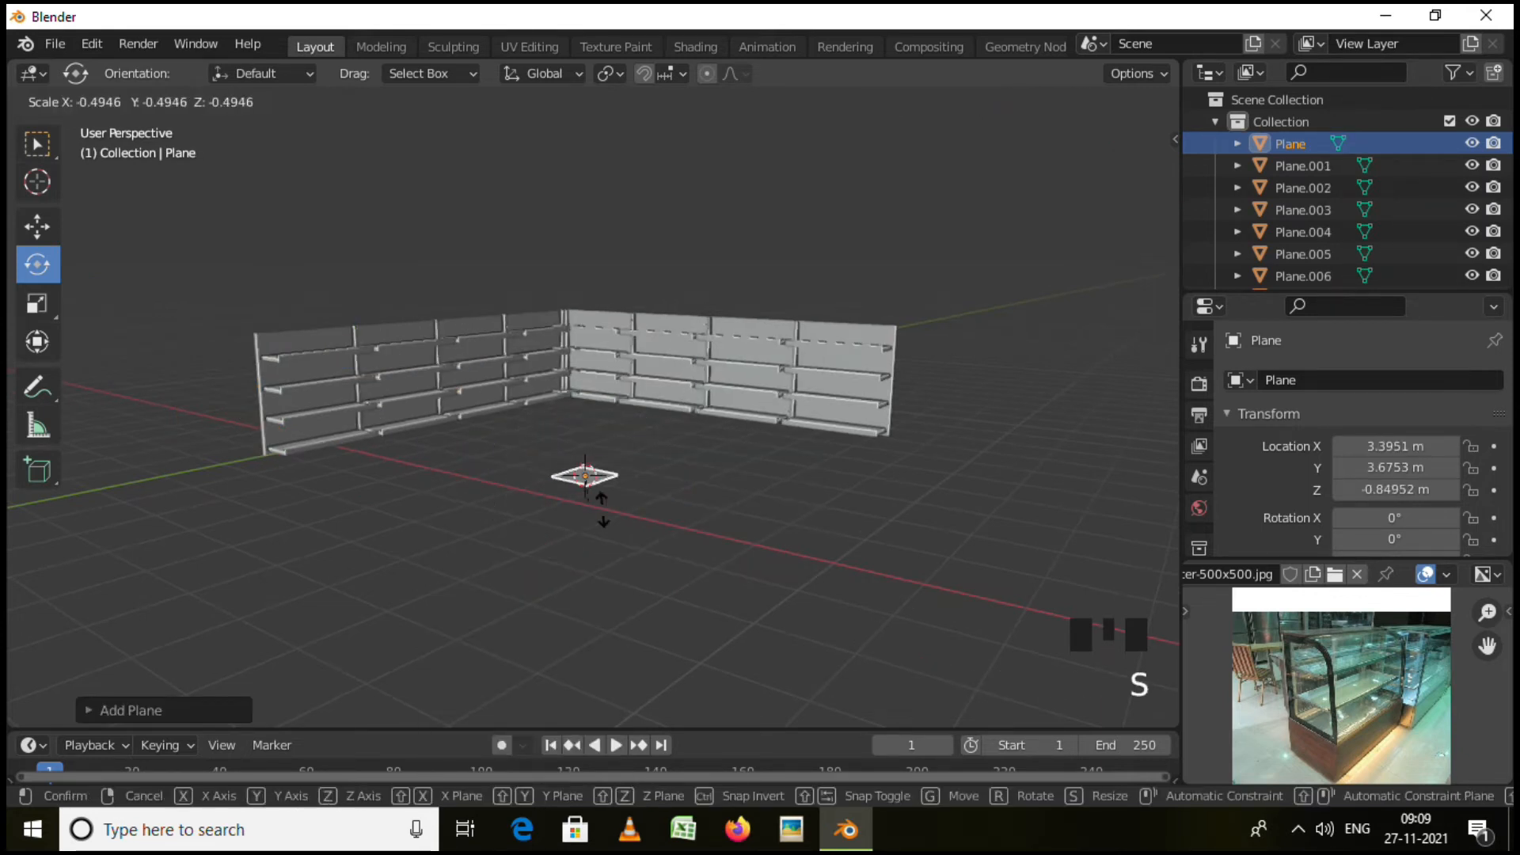
{"action": "left_click", "coordinate": [593, 487]}
Raise the floor plane to the base of the shelves, at a Z location of about -0.03 m.
{"action": "mouse_move", "coordinate": [876, 546]}
{"action": "middle_mouse_down"}
{"action": "mouse_move", "coordinate": [860, 529]}
{"action": "mouse_move", "coordinate": [877, 520]}
{"action": "middle_mouse_up"}
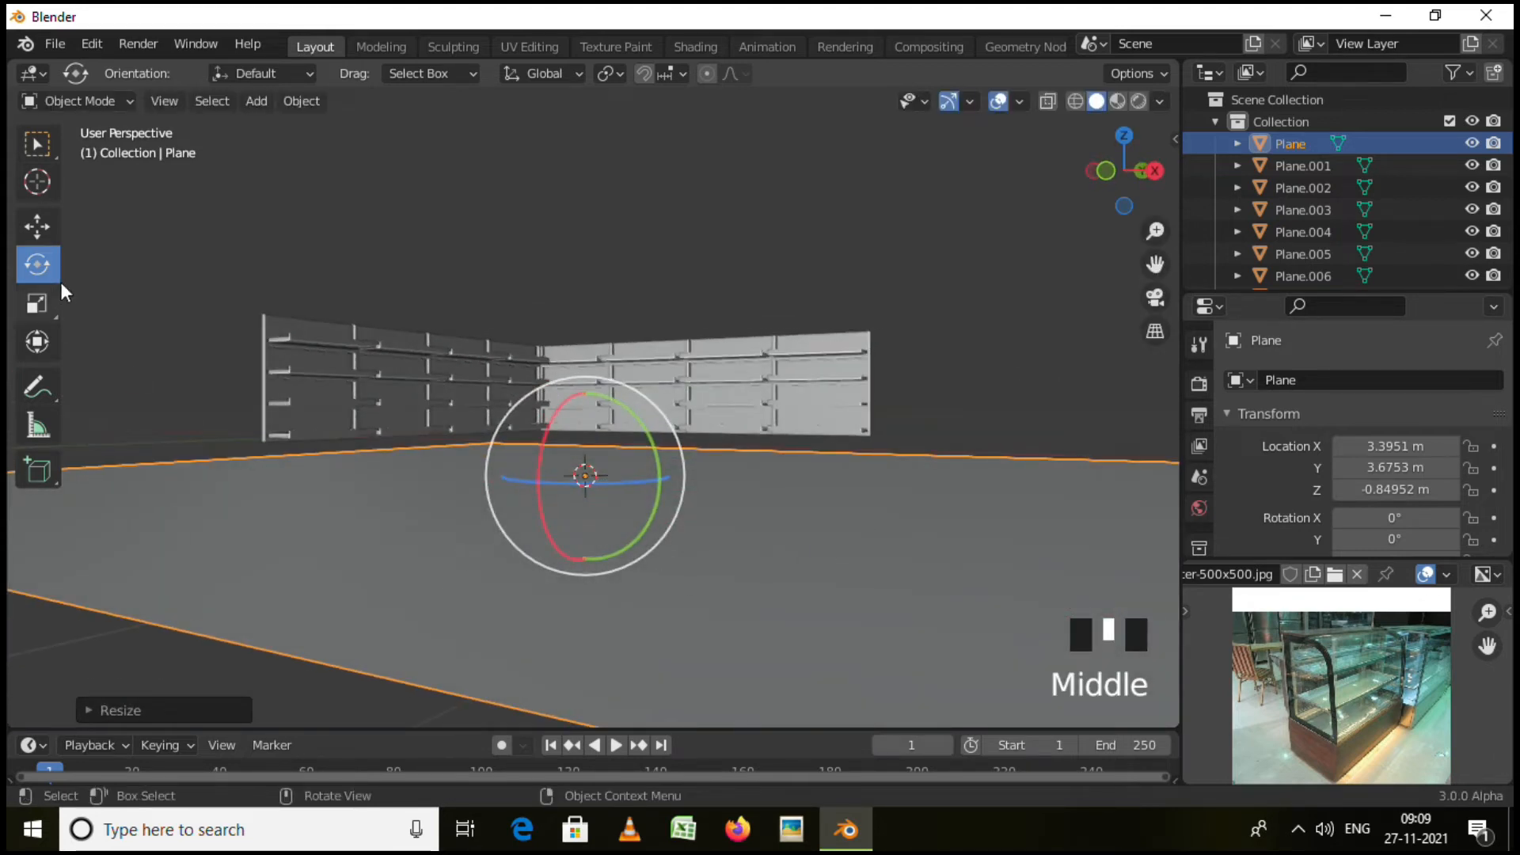
{"action": "left_click", "coordinate": [36, 226]}
{"action": "left_click_drag", "start_coordinate": [591, 386], "coordinate": [594, 335]}
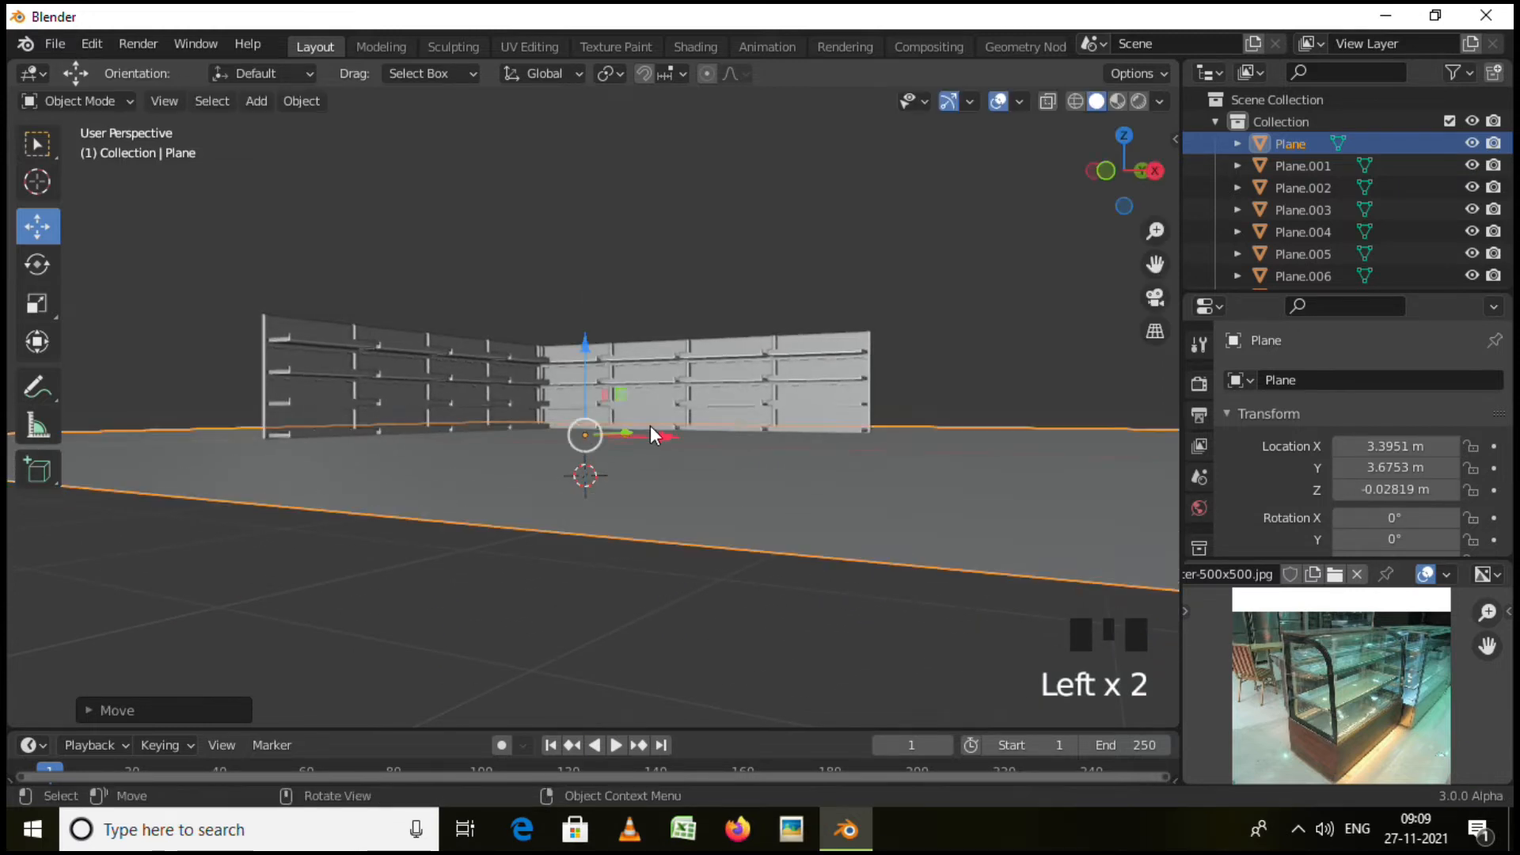
{"action": "middle_click_drag", "start_coordinate": [649, 426], "coordinate": [639, 496]}
{"action": "left_click", "coordinate": [711, 483]}
{"action": "middle_click_drag", "start_coordinate": [520, 458], "coordinate": [827, 557]}
{"action": "scroll", "coordinate": [634, 518], "scroll_direction": "up", "scroll_amount": 3}
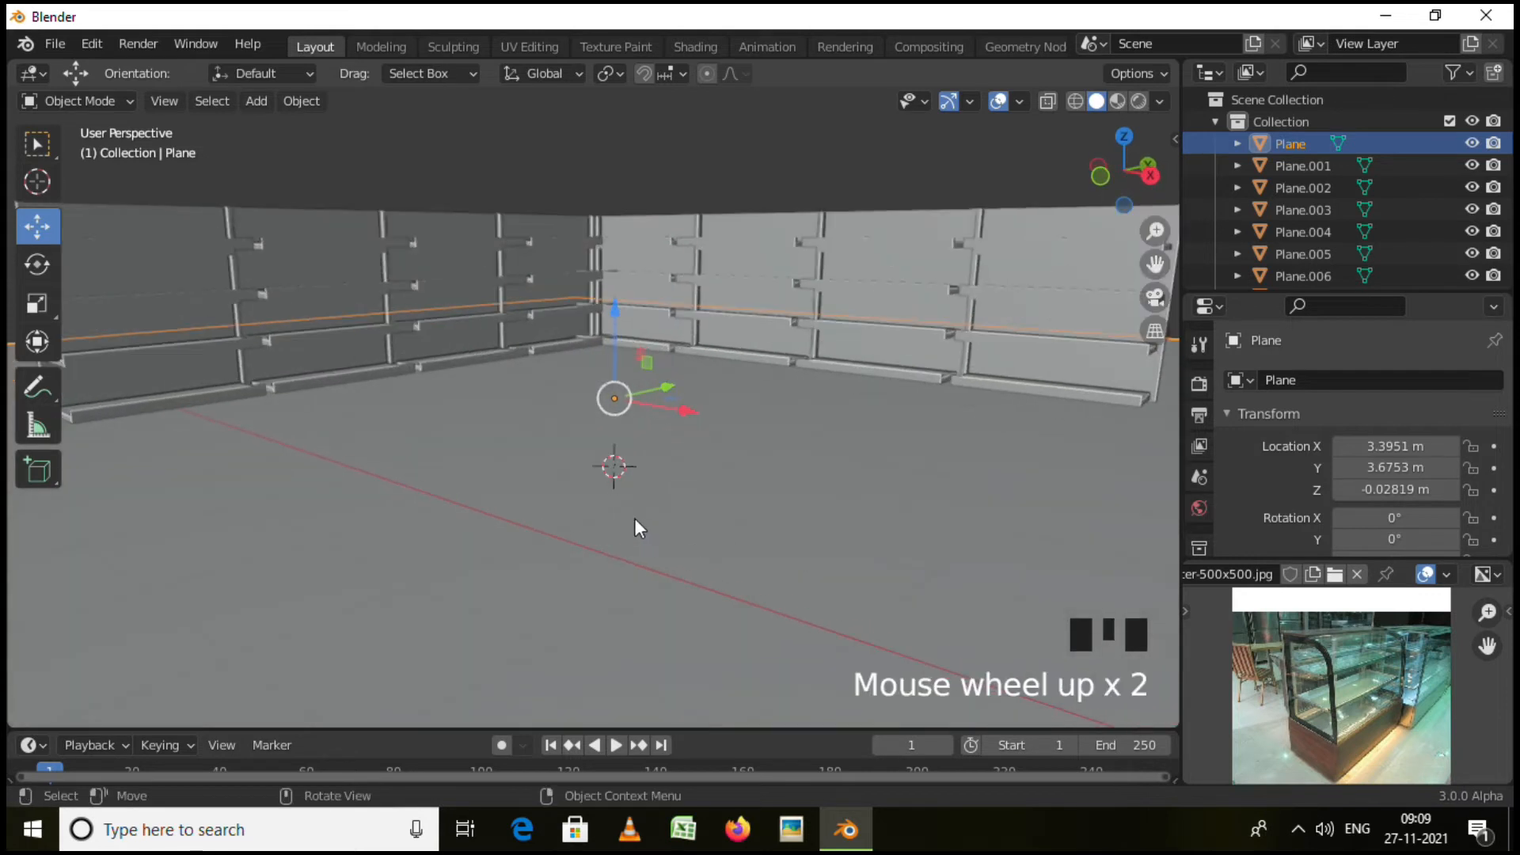
Add a cube on the floor in front of the shelves and raise it to a Z location of about 0.96 m.
{"action": "right_click", "coordinate": [650, 464], "text": "shift"}
{"action": "scroll", "coordinate": [654, 476], "scroll_direction": "down", "scroll_amount": 3}
{"action": "middle_click_drag", "start_coordinate": [655, 476], "coordinate": [589, 514]}
{"action": "scroll", "coordinate": [589, 515], "scroll_direction": "up", "scroll_amount": 1}
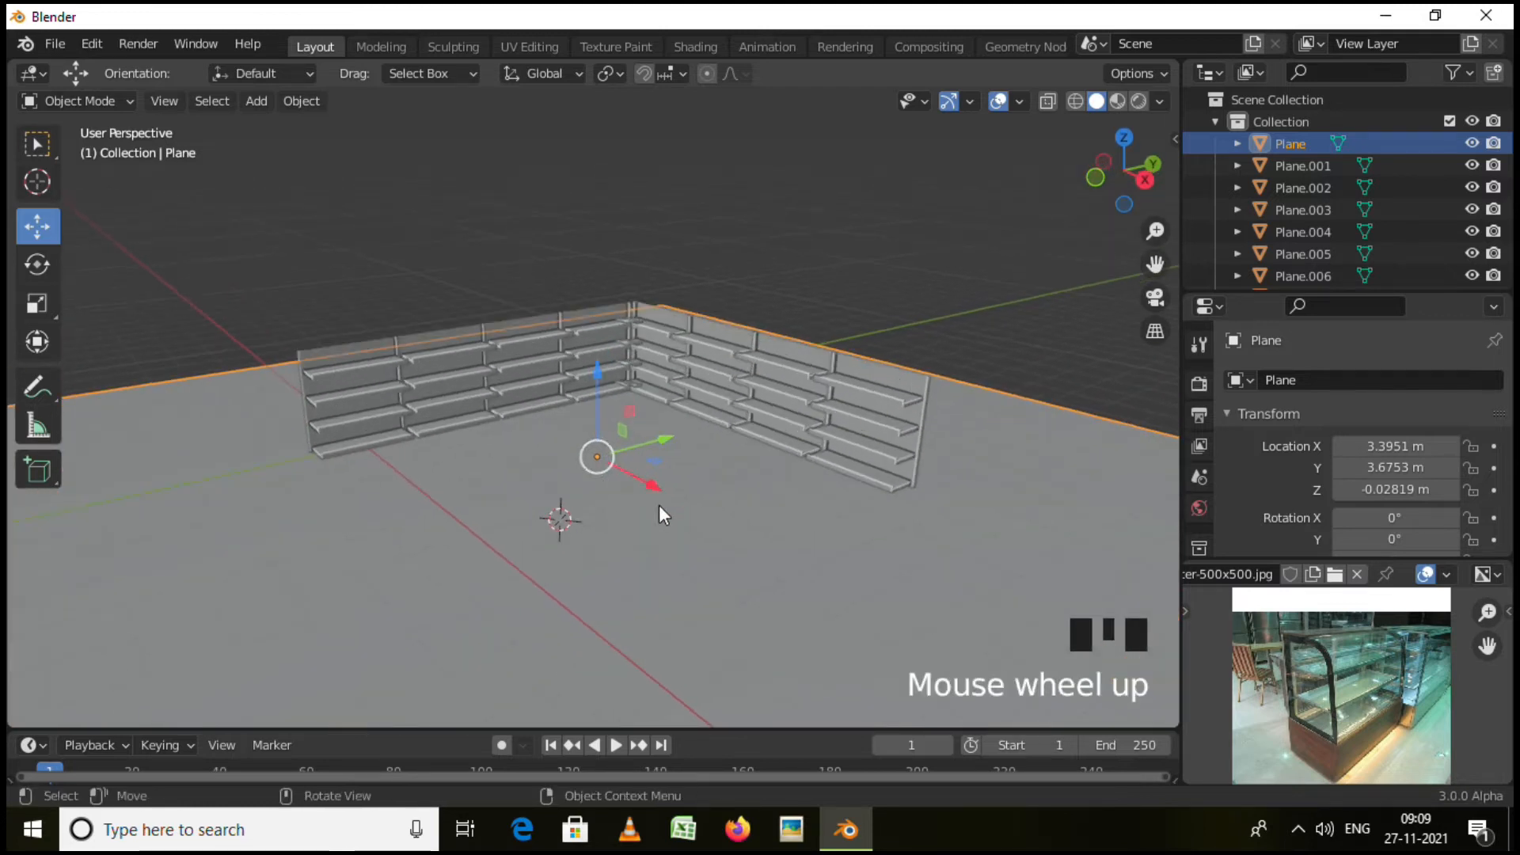
{"action": "middle_click_drag", "start_coordinate": [1366, 724], "coordinate": [1329, 722], "text": "shift"}
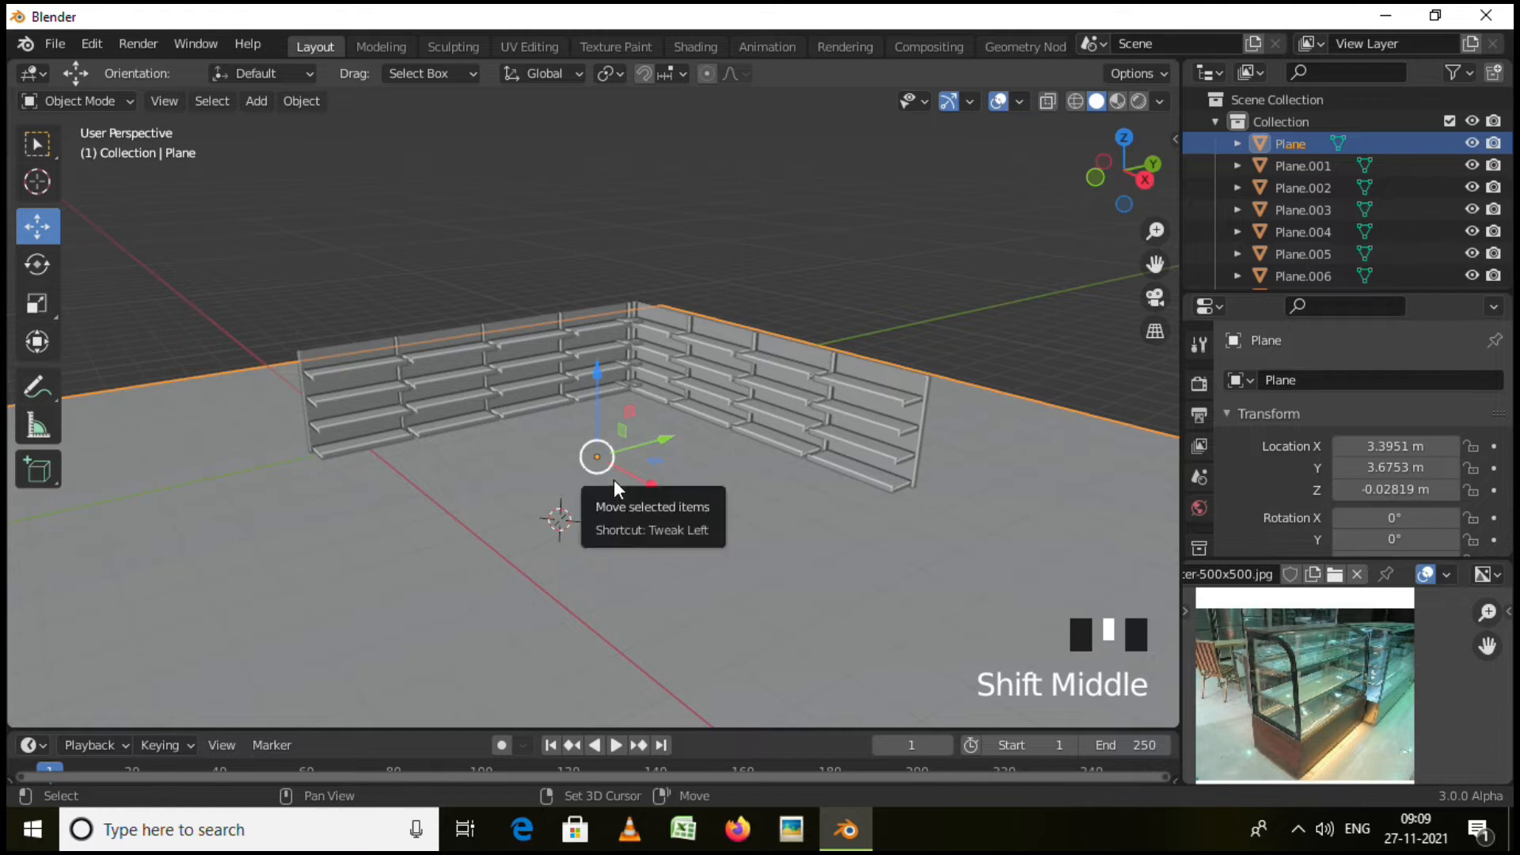
{"action": "key", "text": "shift+a"}
{"action": "mouse_move", "coordinate": [562, 356]}
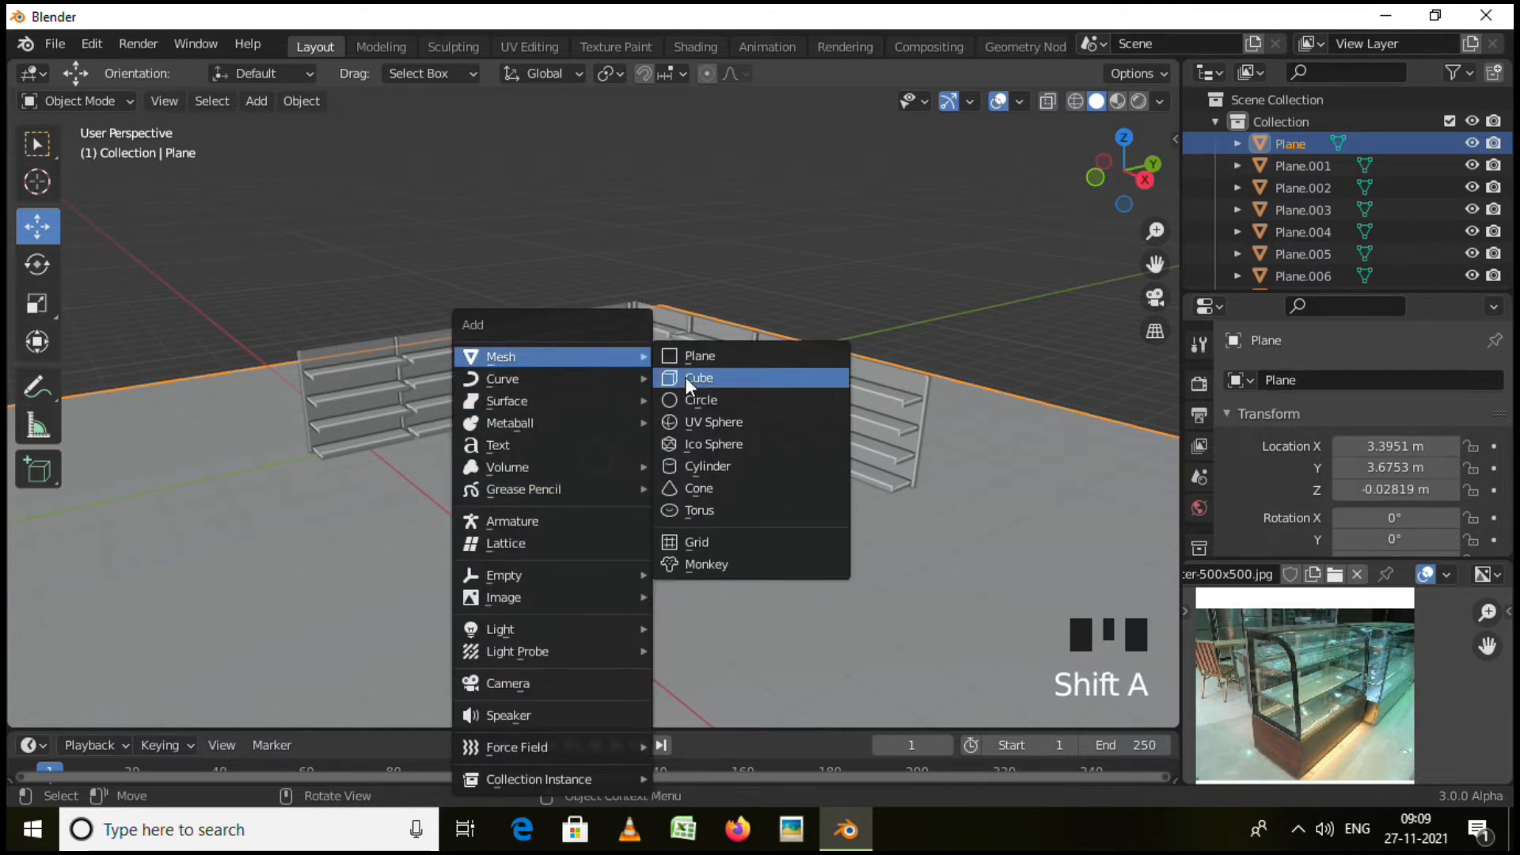
{"action": "left_click", "coordinate": [686, 378]}
{"action": "middle_click_drag", "start_coordinate": [583, 506], "coordinate": [582, 462]}
{"action": "left_click_drag", "start_coordinate": [553, 431], "coordinate": [554, 376]}
Shrink the cube to a small block and stretch it about 3.25 times along the Y axis.
{"action": "key", "text": "s"}
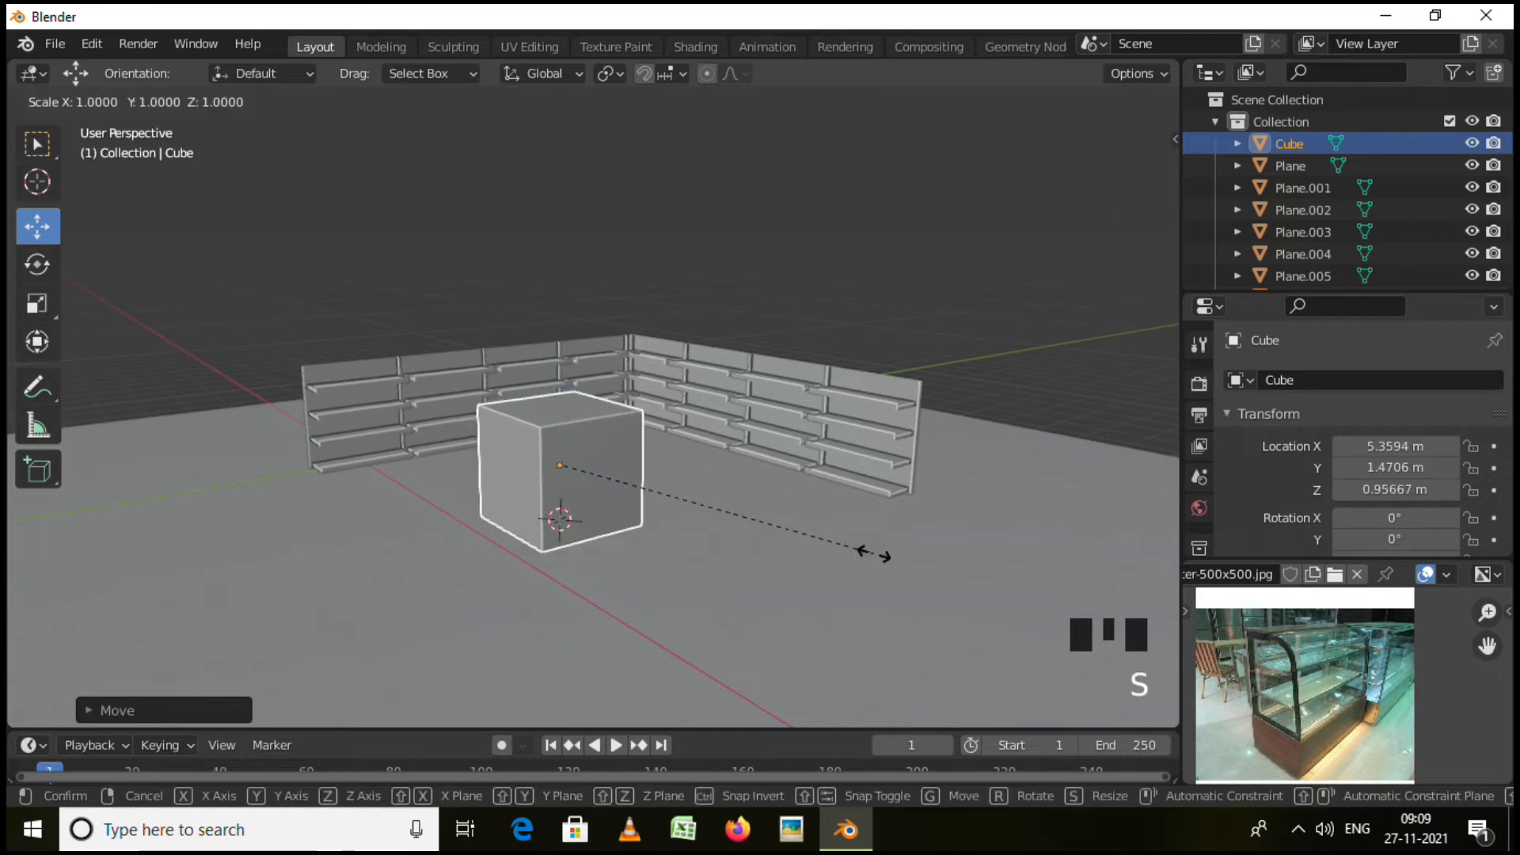
{"action": "left_click", "coordinate": [629, 501]}
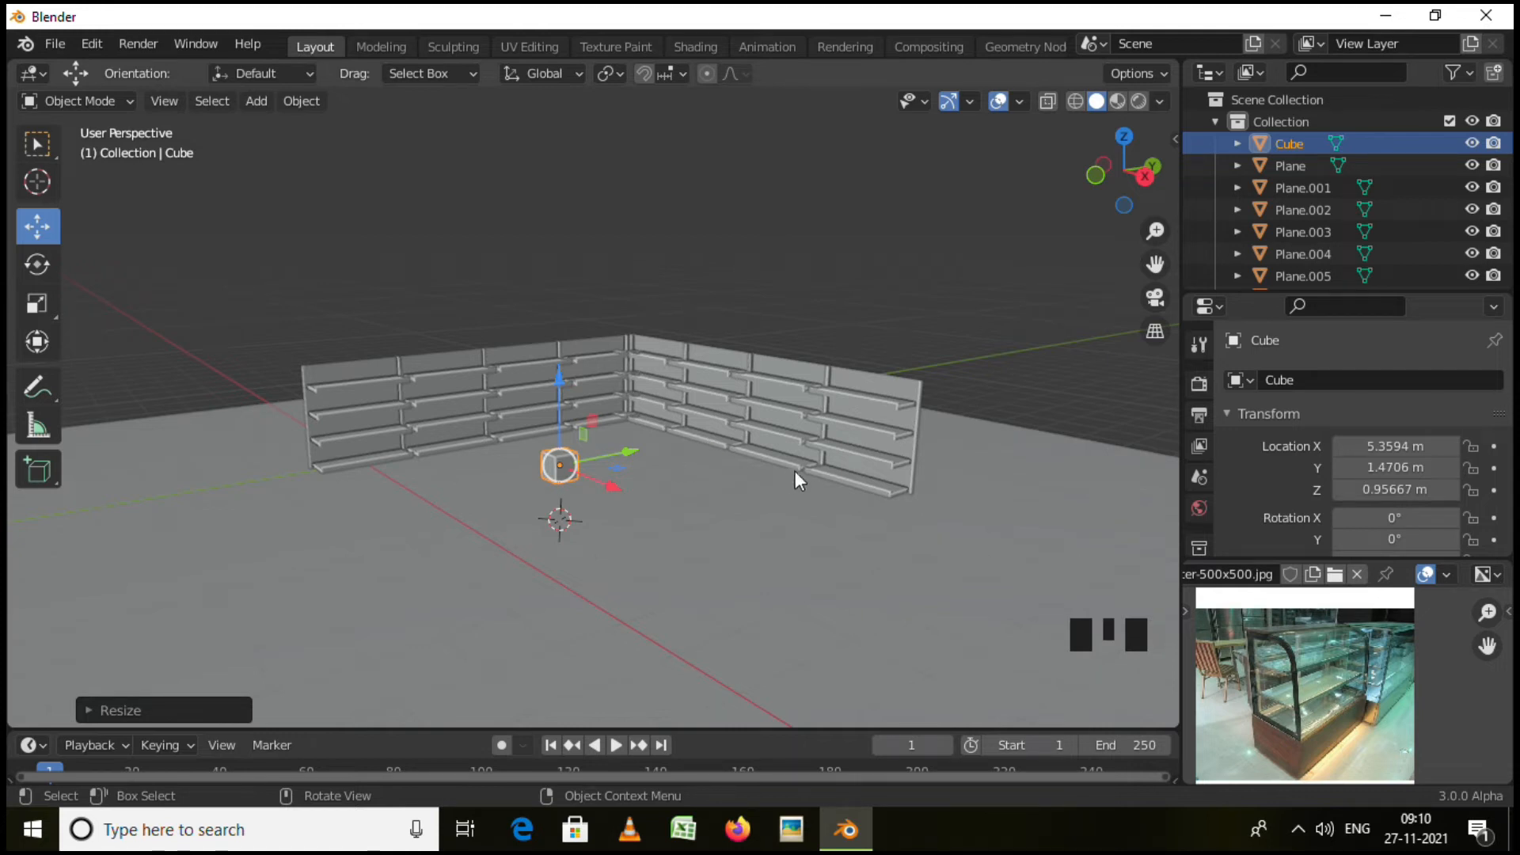
{"action": "key", "text": "s"}
{"action": "key", "text": "y"}
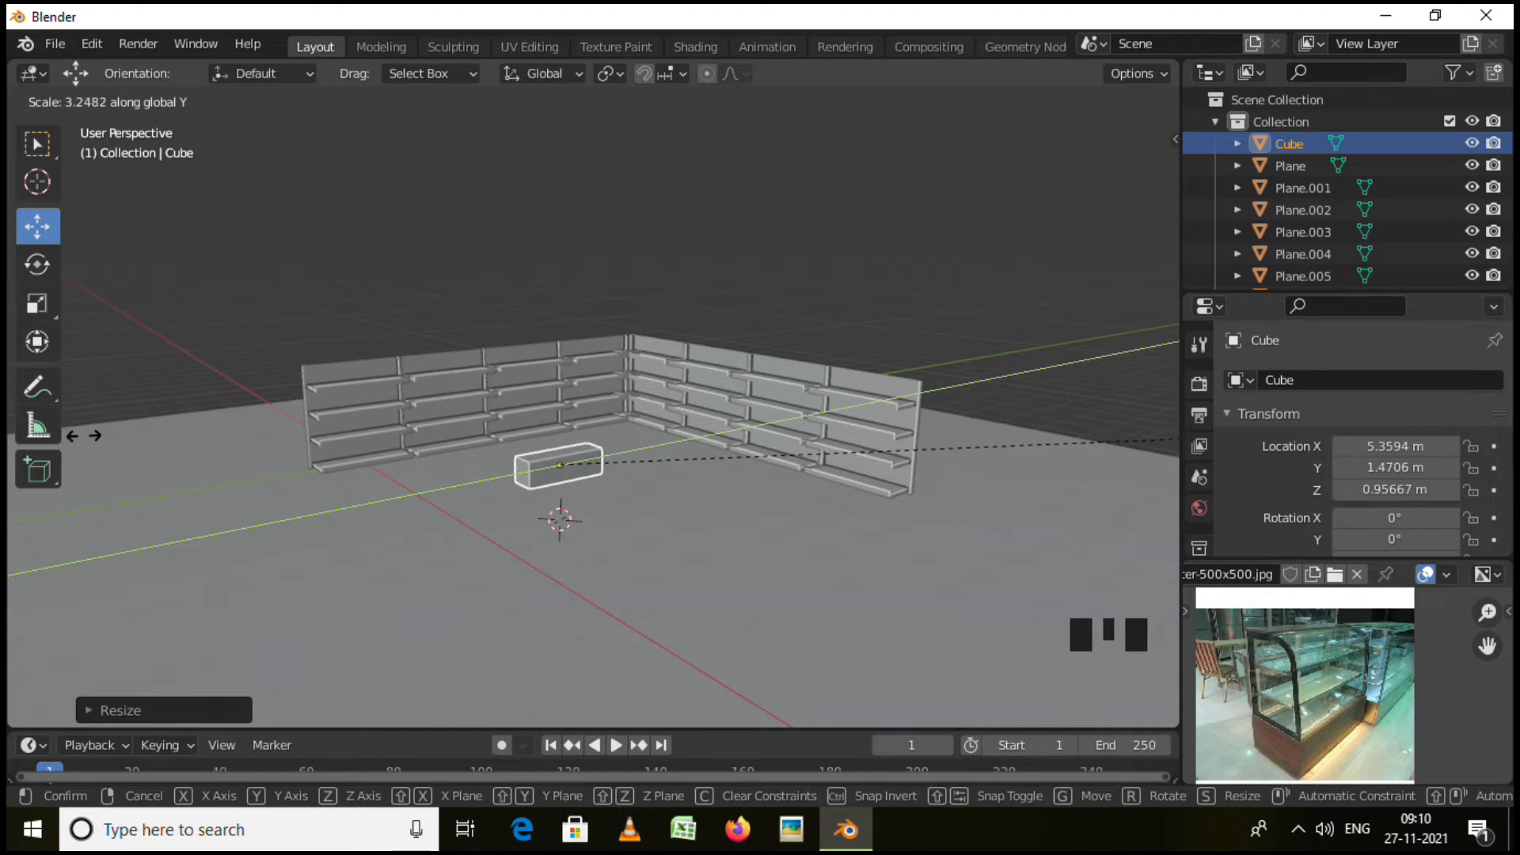
{"action": "left_click", "coordinate": [83, 436]}
{"action": "middle_click", "coordinate": [65, 477]}
Lower the stretched block onto the floor, to a Z location of about 0.19 m.
{"action": "middle_click_drag", "start_coordinate": [573, 482], "coordinate": [568, 532], "text": "shift"}
{"action": "scroll", "coordinate": [561, 538], "scroll_direction": "up", "scroll_amount": 6}
{"action": "left_click_drag", "start_coordinate": [536, 440], "coordinate": [634, 625]}
{"action": "middle_click_drag", "start_coordinate": [634, 625], "coordinate": [681, 547], "text": "shift"}
{"action": "left_click_drag", "start_coordinate": [564, 509], "coordinate": [569, 463]}
{"action": "middle_click_drag", "start_coordinate": [568, 462], "coordinate": [759, 484]}
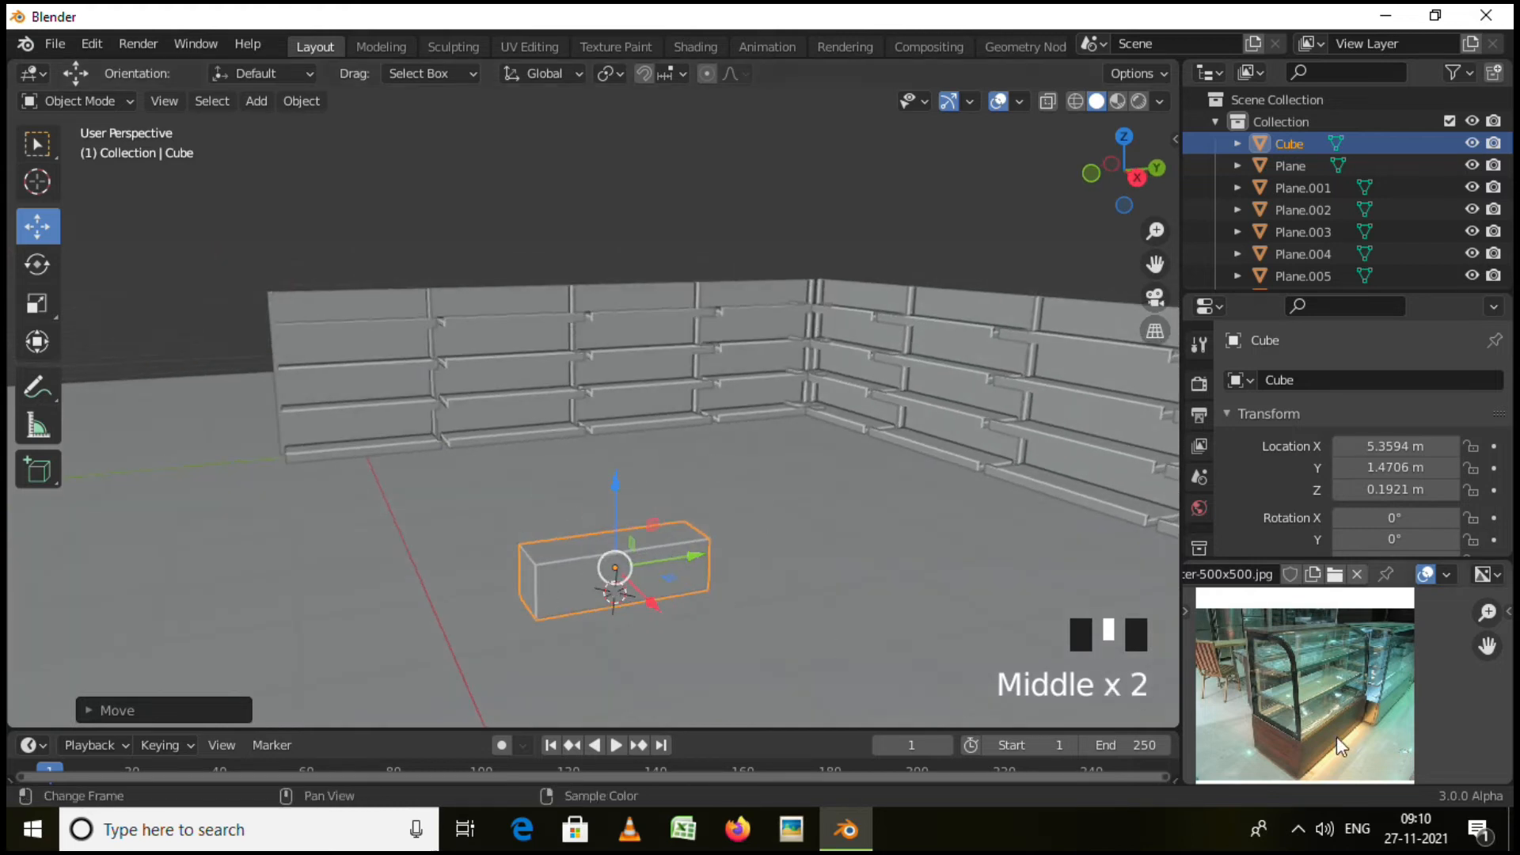
{"action": "middle_click_drag", "start_coordinate": [645, 587], "coordinate": [721, 592]}
{"action": "key", "text": "Tab"}
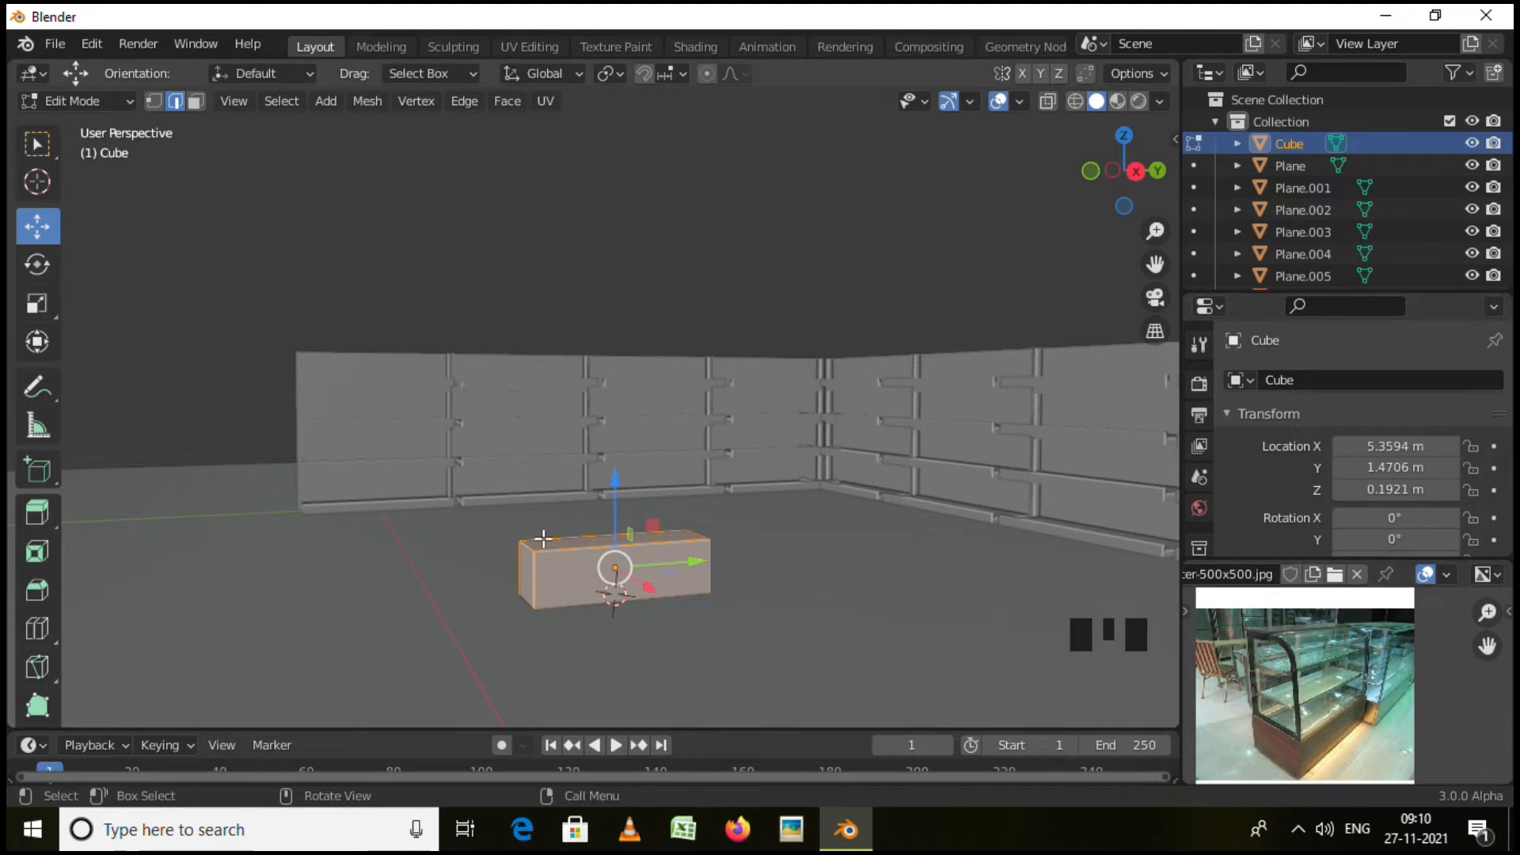
{"action": "middle_click_drag", "start_coordinate": [704, 569], "coordinate": [767, 567]}
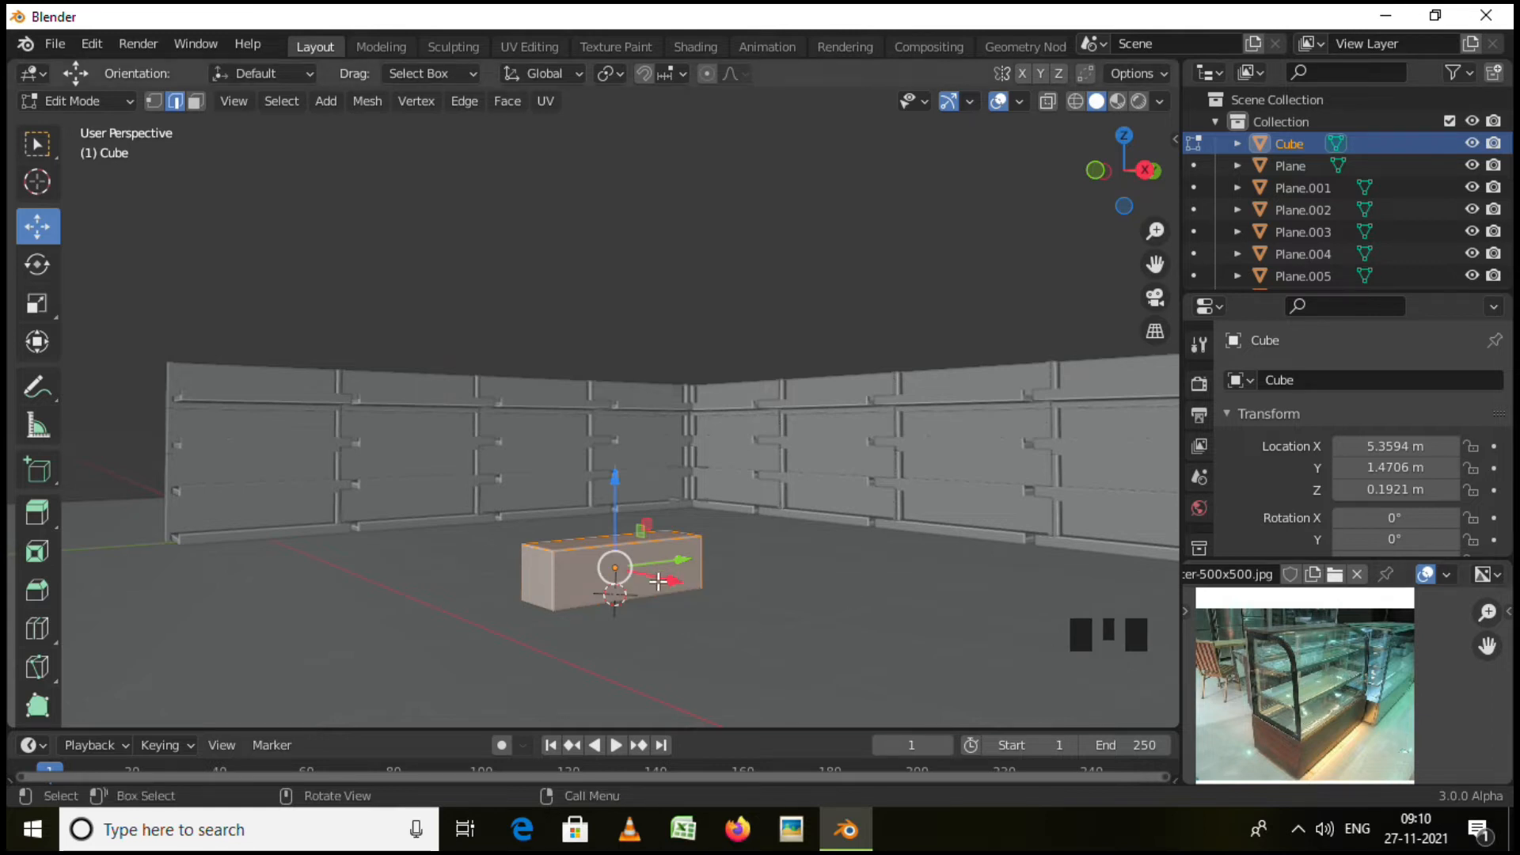
{"action": "key", "text": "Tab"}
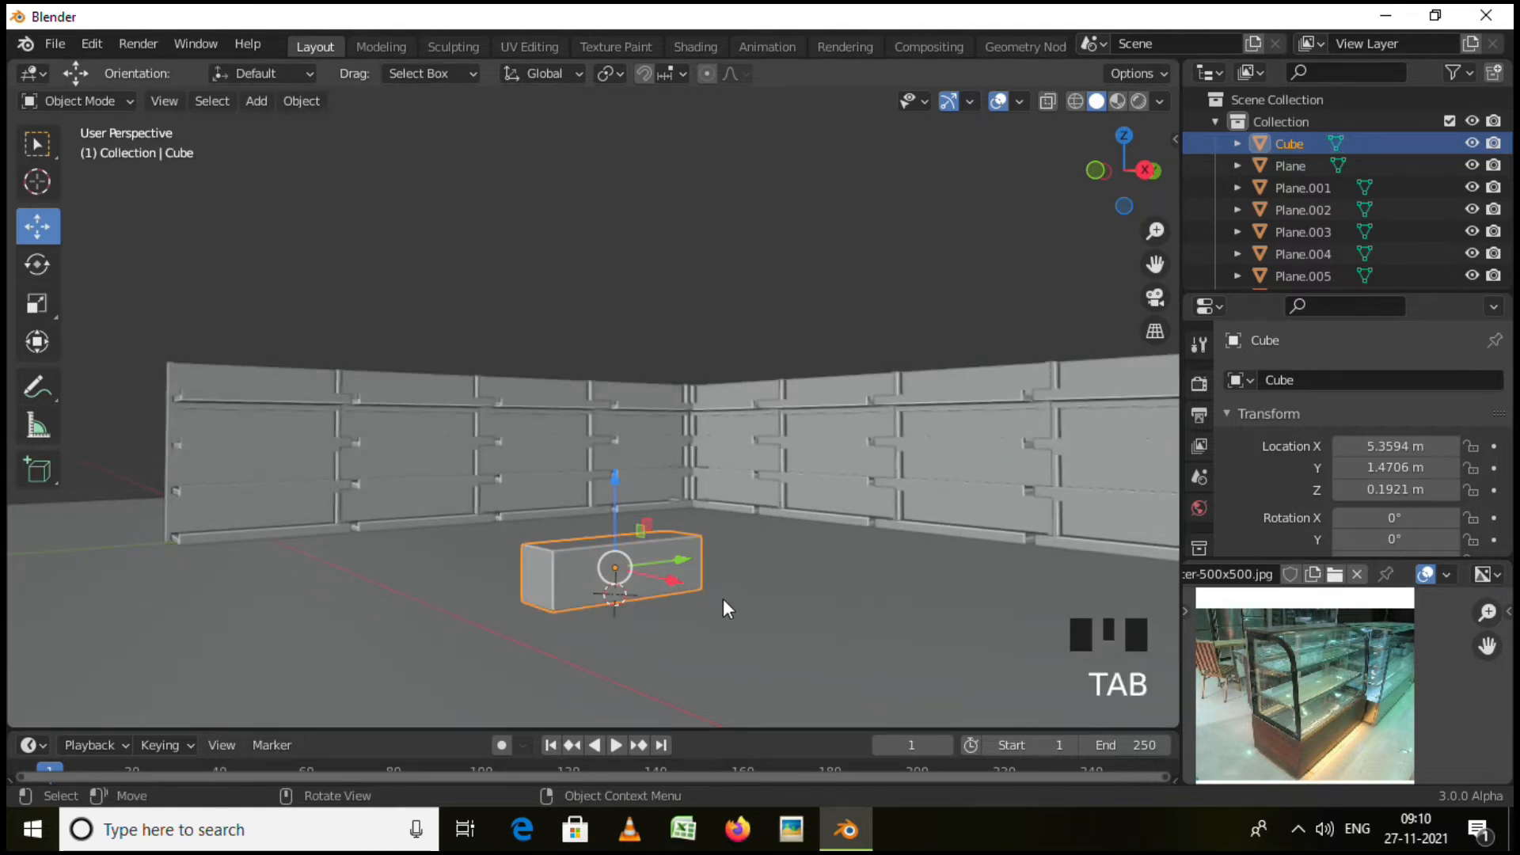
Scale the block taller along the Z axis and raise it onto the floor, to a Z location of about 0.63 m.
{"action": "key", "text": "s"}
{"action": "key", "text": "z"}
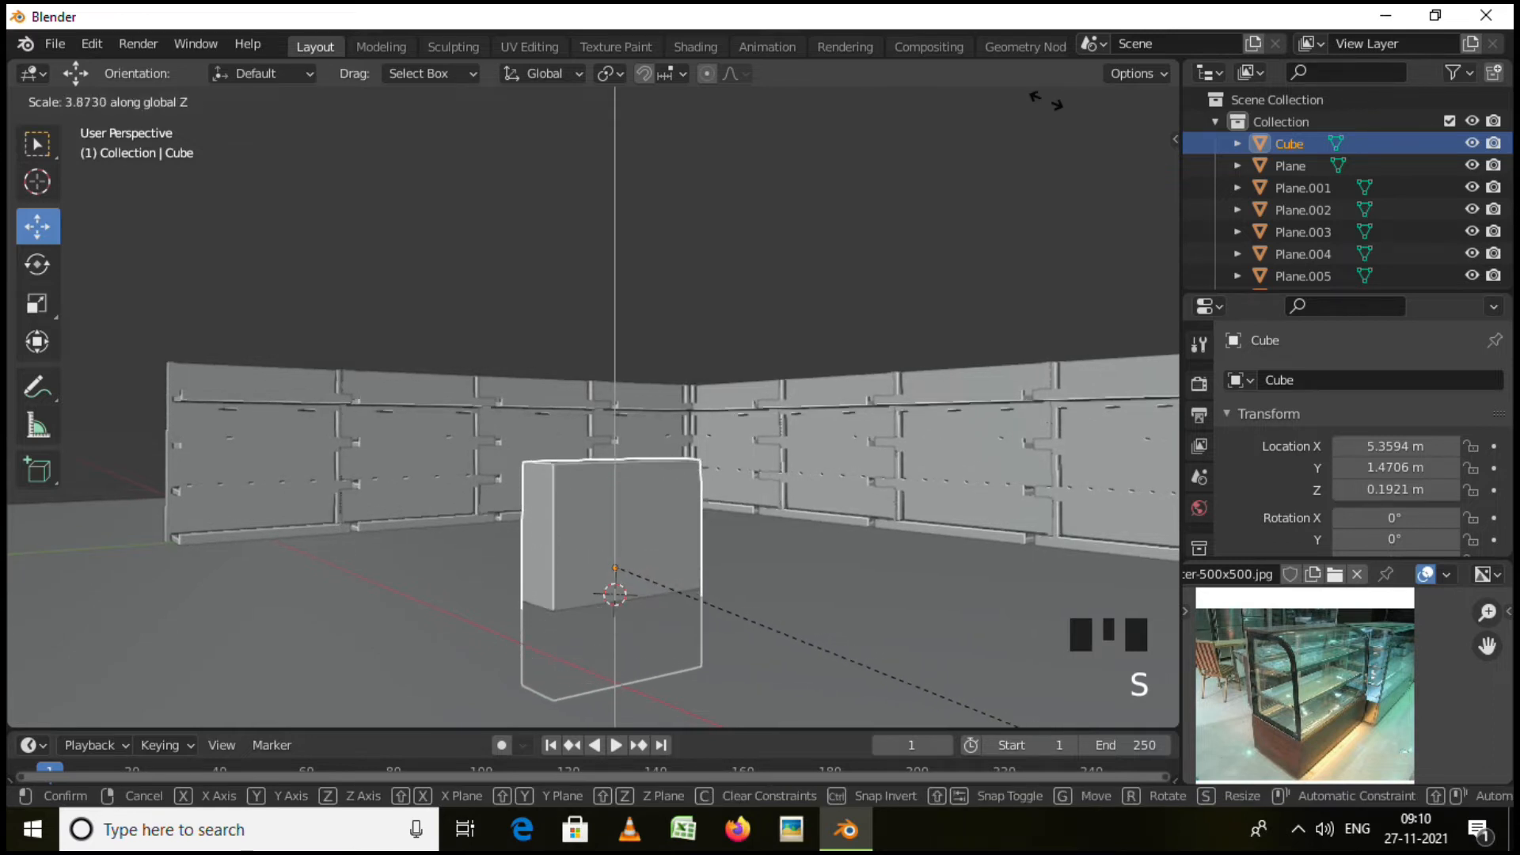
{"action": "left_click", "coordinate": [772, 578]}
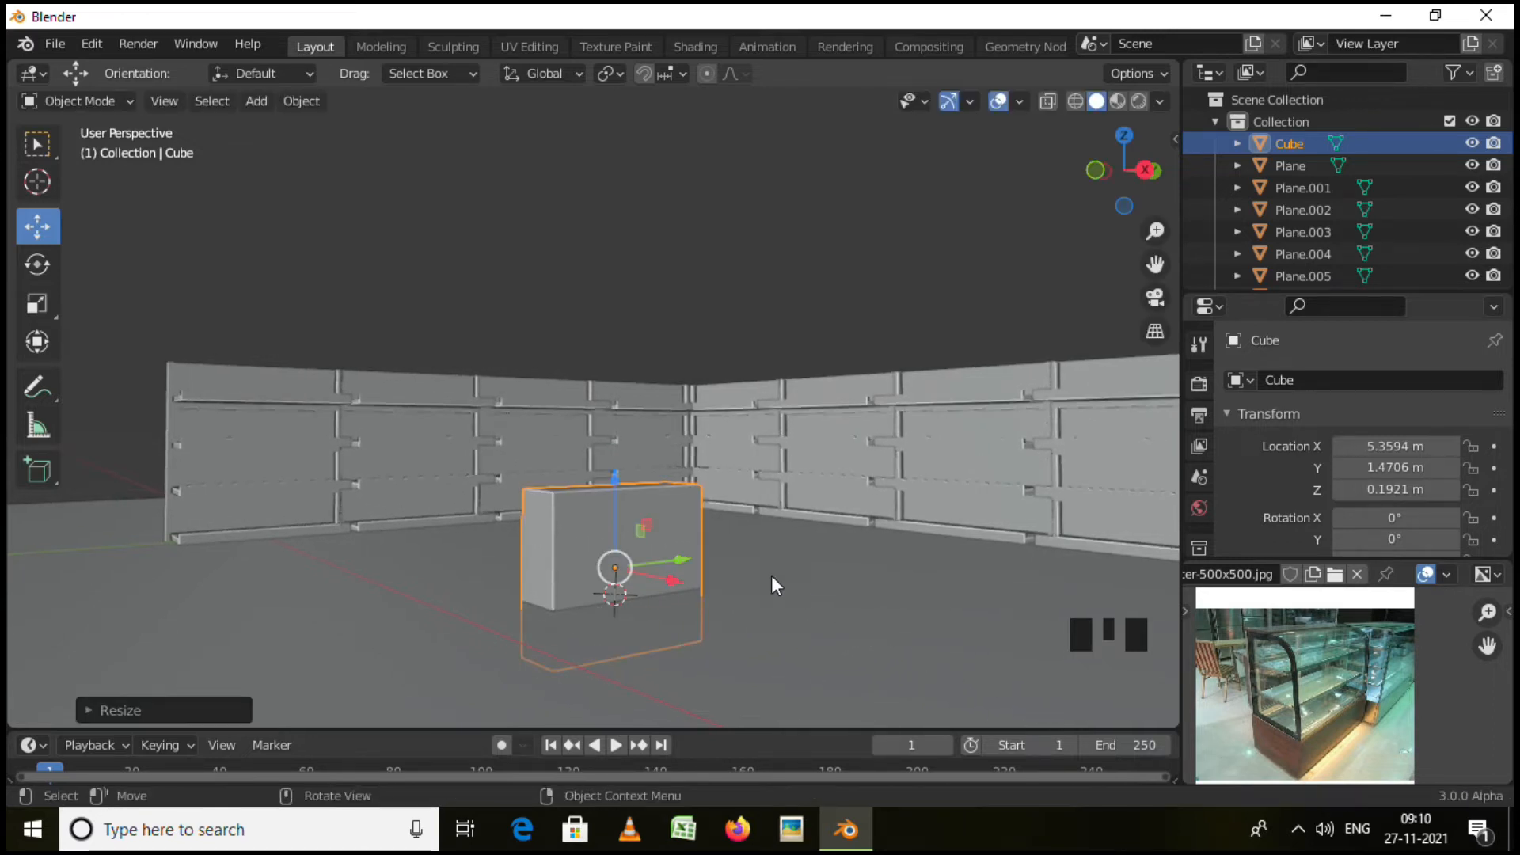
{"action": "left_click_drag", "start_coordinate": [616, 475], "coordinate": [615, 414]}
{"action": "middle_click_drag", "start_coordinate": [615, 414], "coordinate": [854, 524]}
Scale the counter block about 1.84 times along the X axis to deepen it.
{"action": "key", "text": "s"}
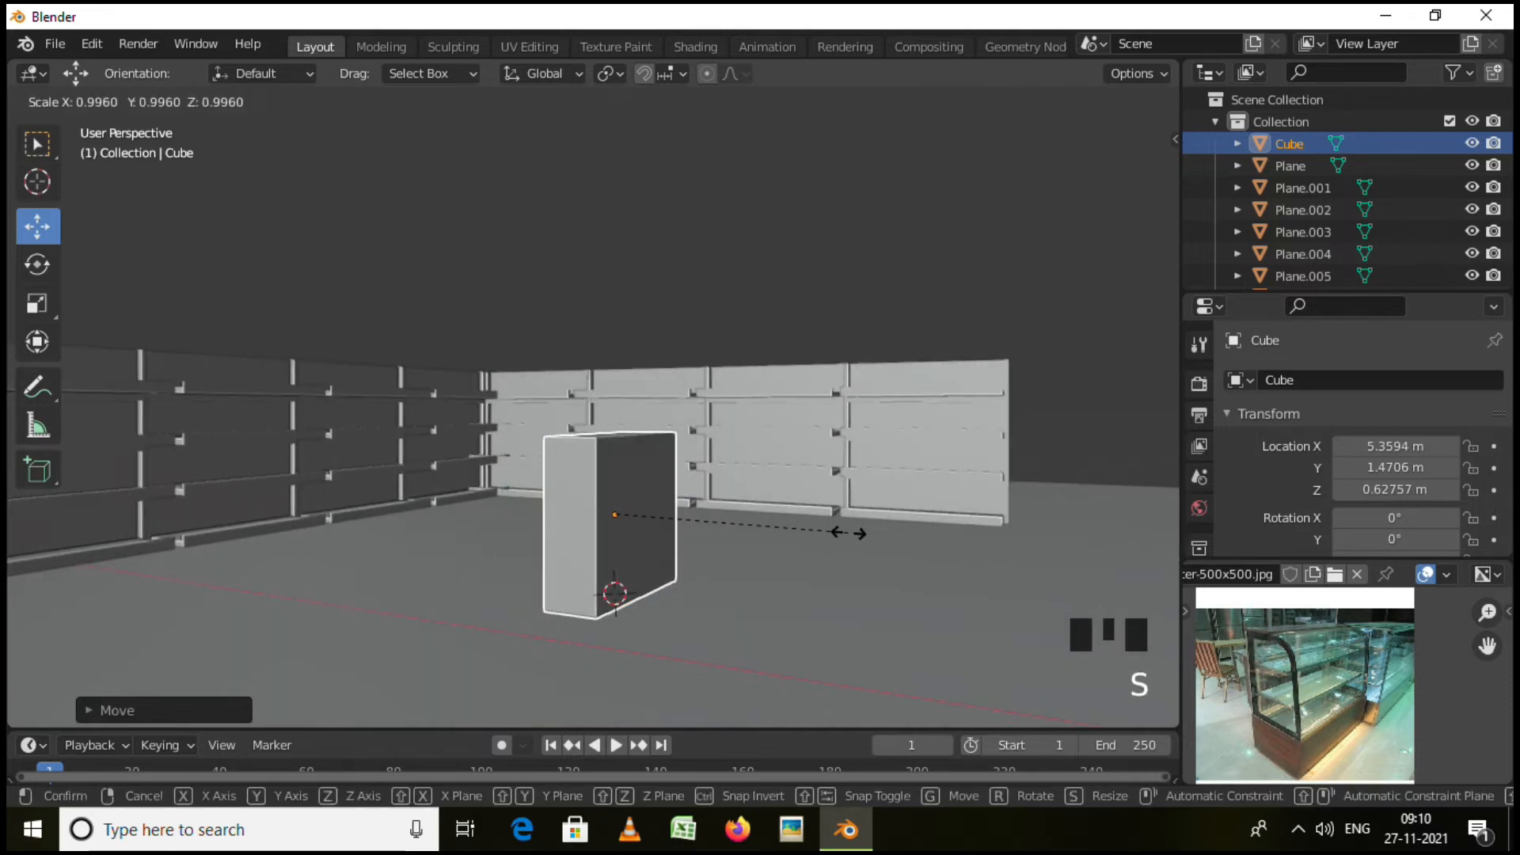
{"action": "key", "text": "x"}
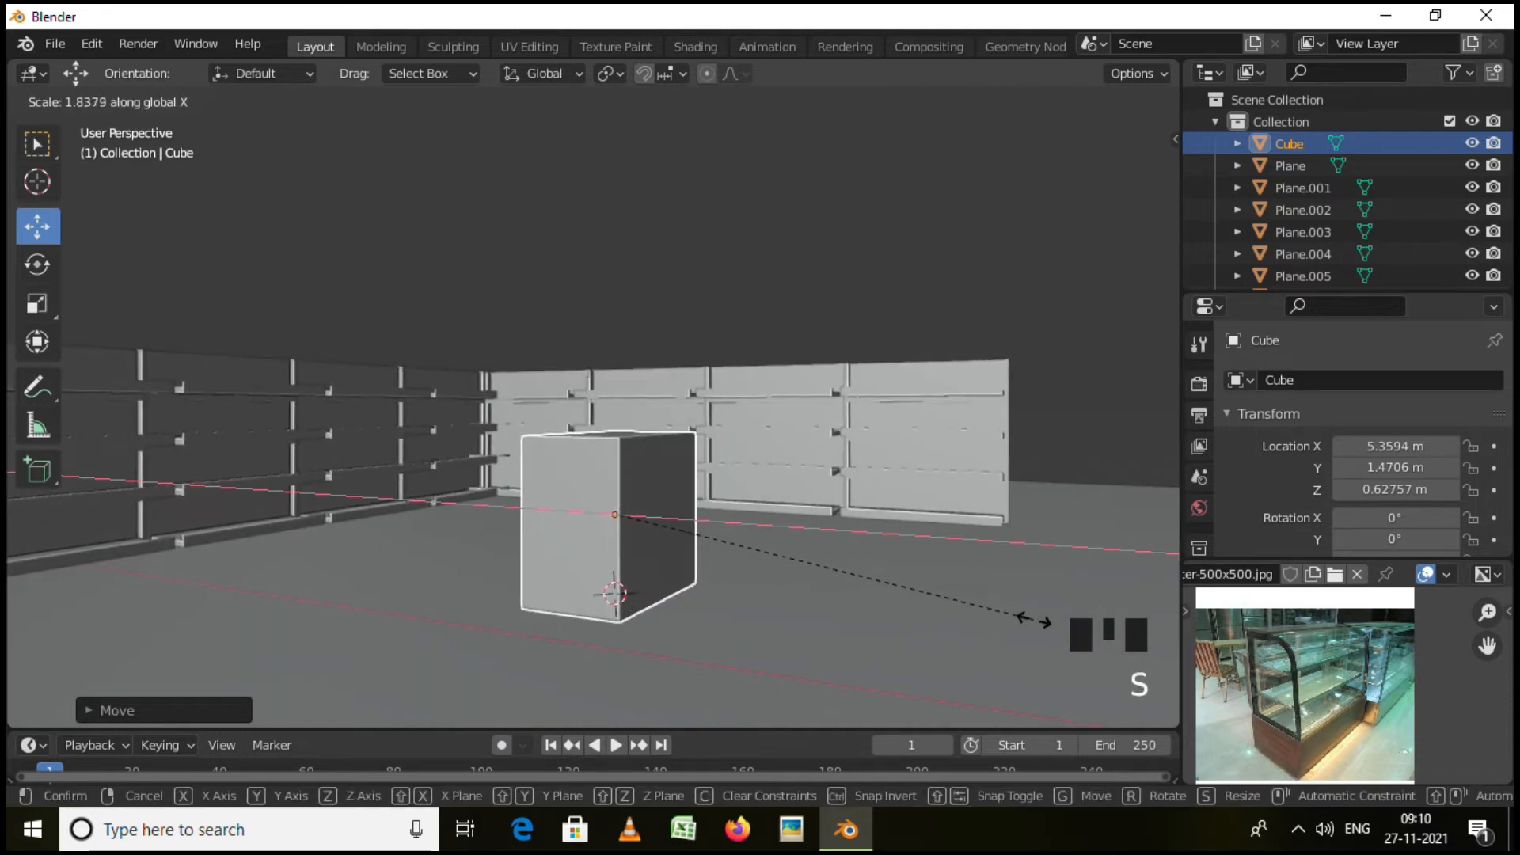
{"action": "left_click", "coordinate": [1034, 620]}
{"action": "middle_click_drag", "start_coordinate": [1034, 619], "coordinate": [689, 571]}
Bevel the upper front edge that runs along the length of the counter block, about 0.68 m wide.
{"action": "scroll", "coordinate": [824, 612], "scroll_direction": "down", "scroll_amount": 2}
{"action": "key", "text": "Tab"}
{"action": "scroll", "coordinate": [737, 579], "scroll_direction": "up", "scroll_amount": 2}
{"action": "left_click", "coordinate": [701, 492]}
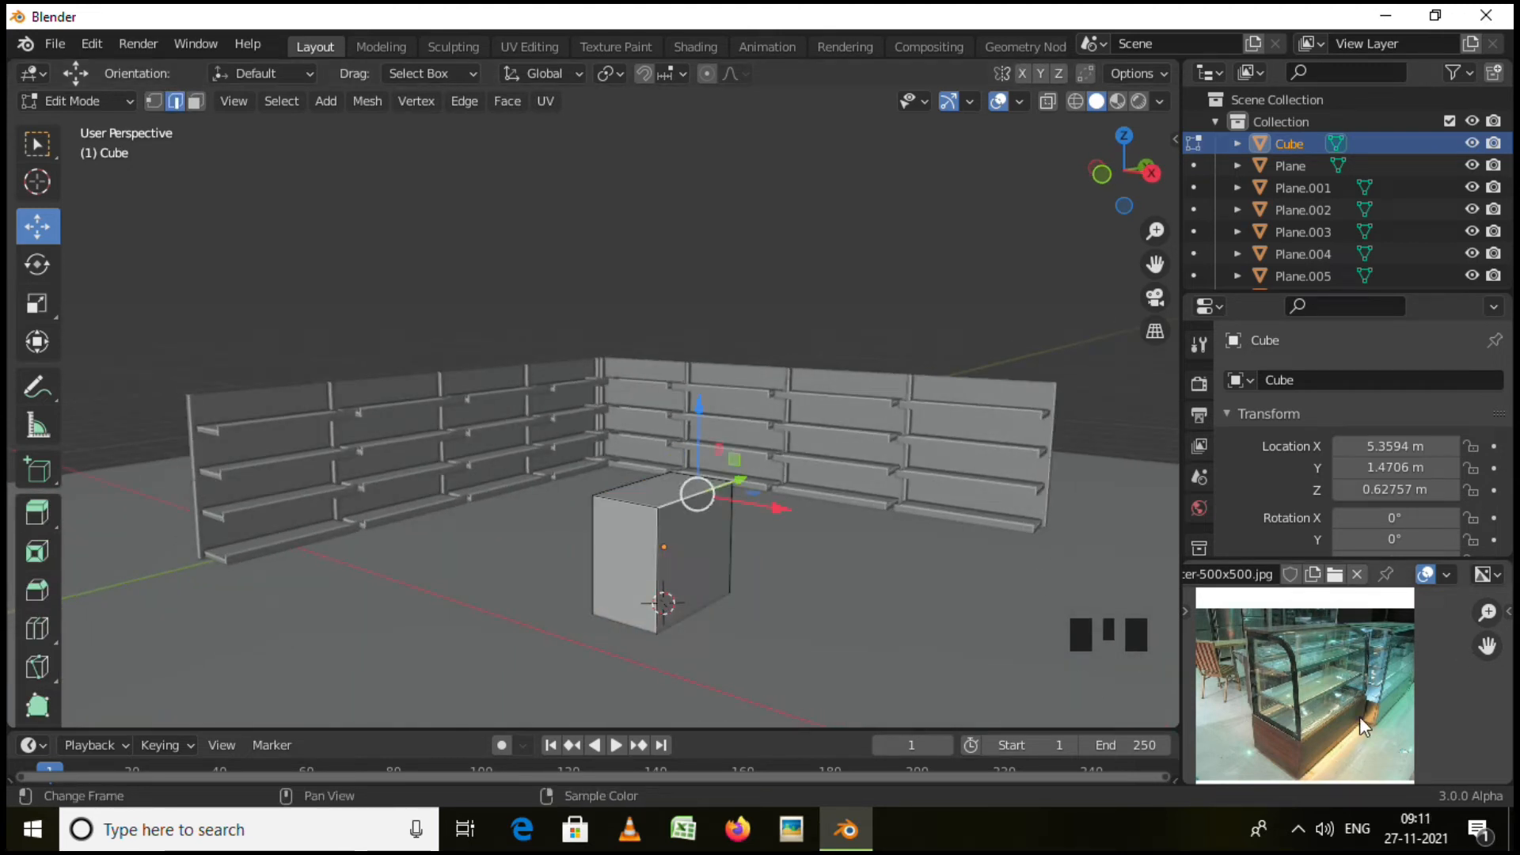
{"action": "middle_click_drag", "start_coordinate": [895, 665], "coordinate": [753, 615]}
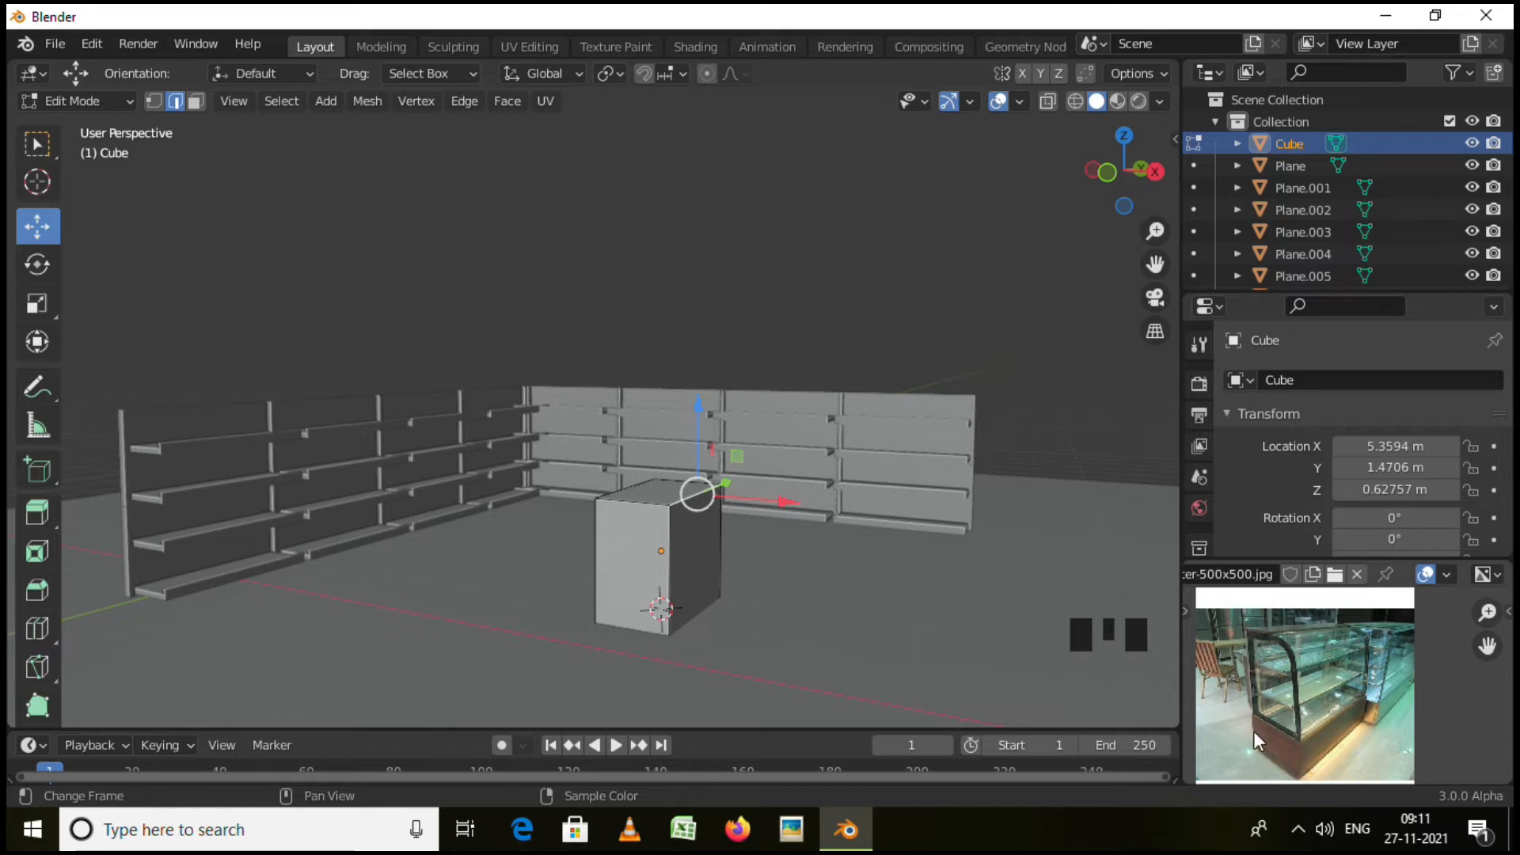
{"action": "middle_click_drag", "start_coordinate": [900, 644], "coordinate": [821, 652]}
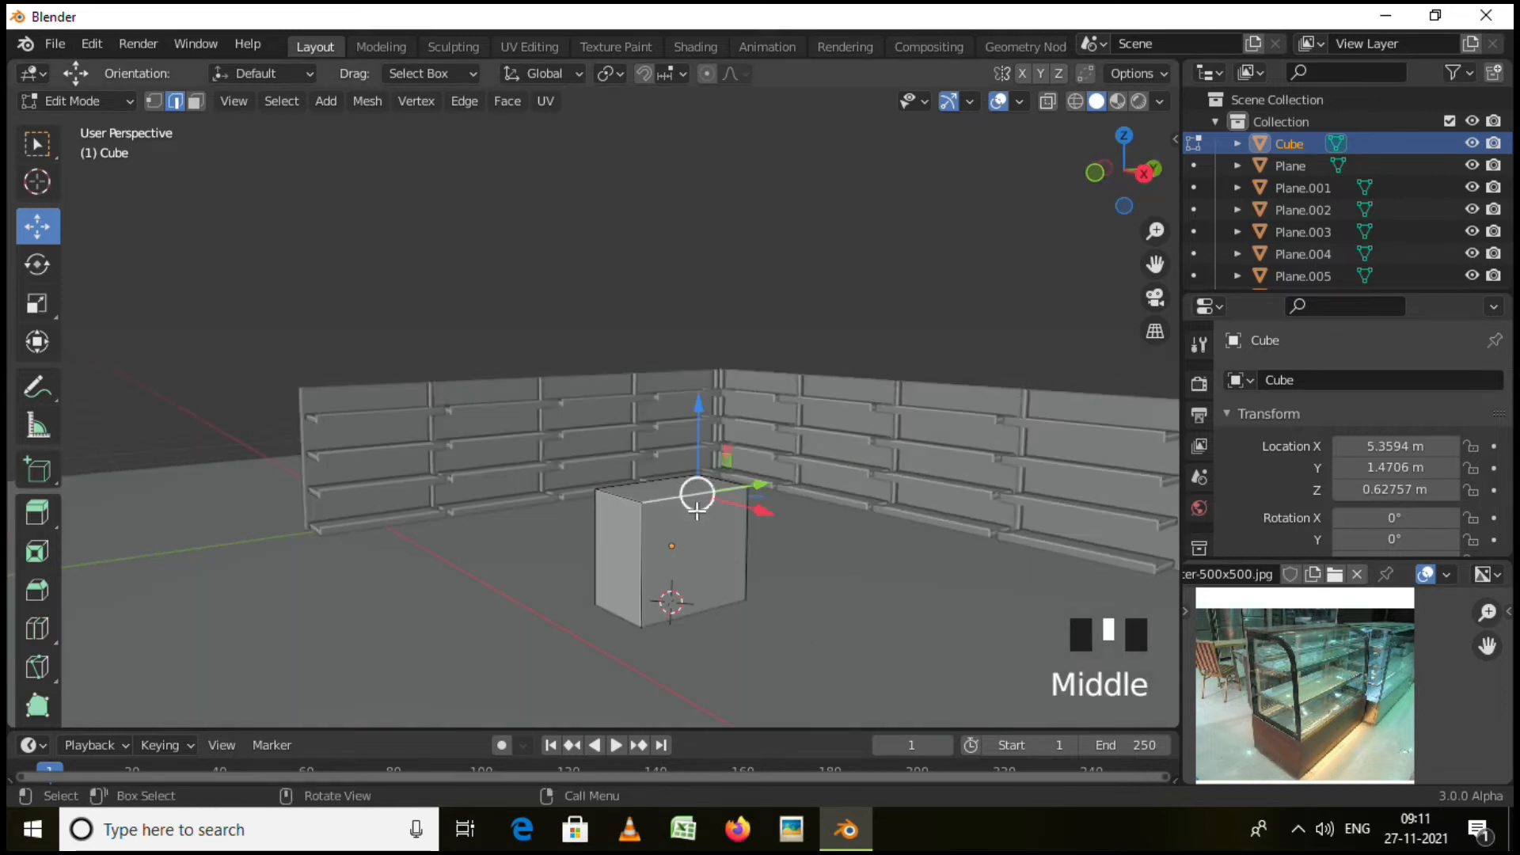
{"action": "scroll", "coordinate": [698, 499], "scroll_direction": "up", "scroll_amount": 5}
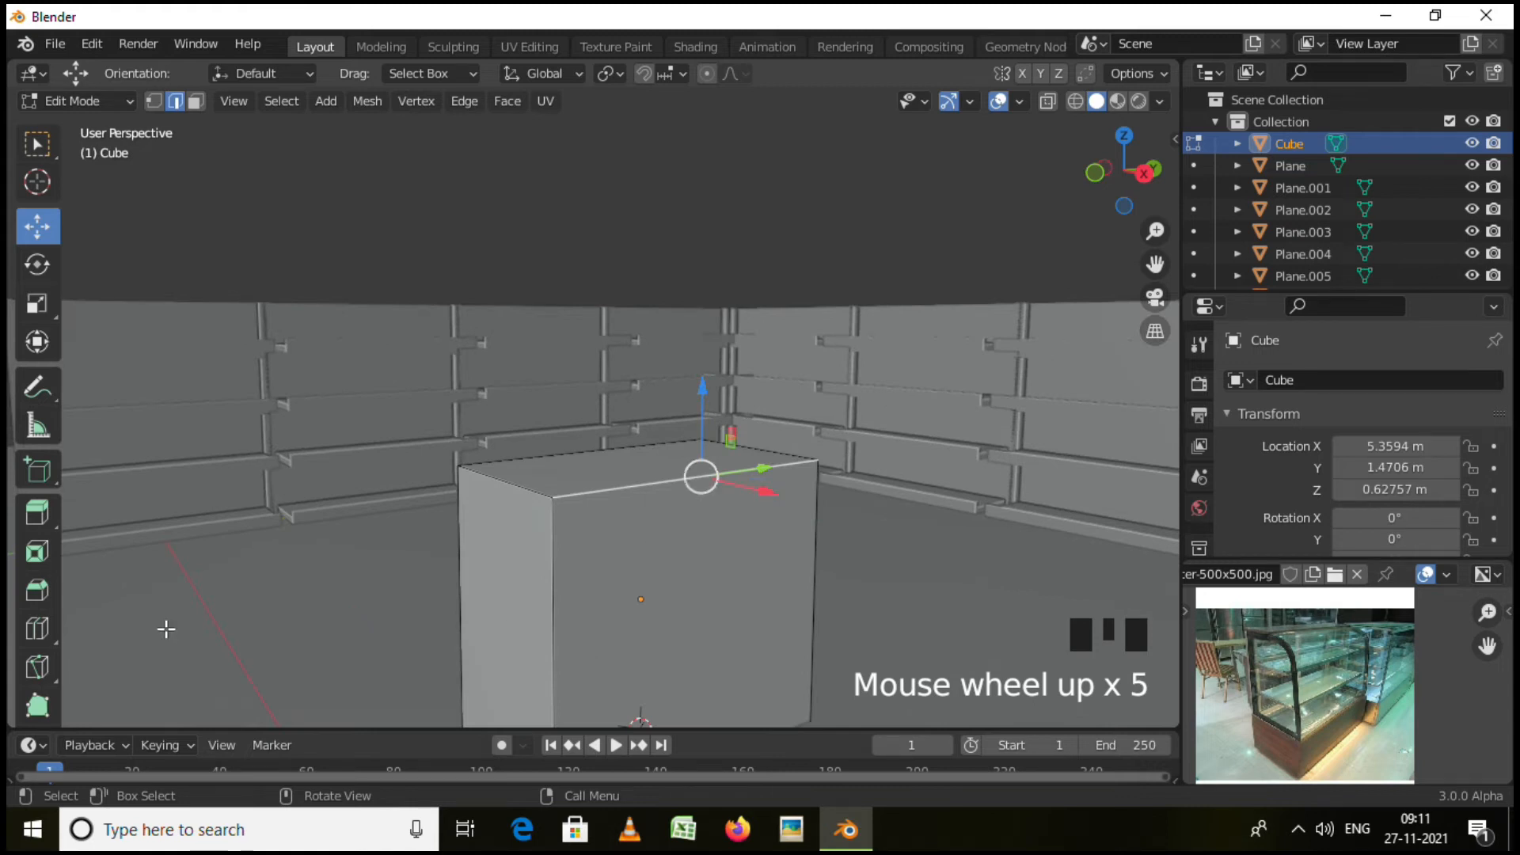
{"action": "scroll", "coordinate": [38, 602], "scroll_direction": "down", "scroll_amount": 7}
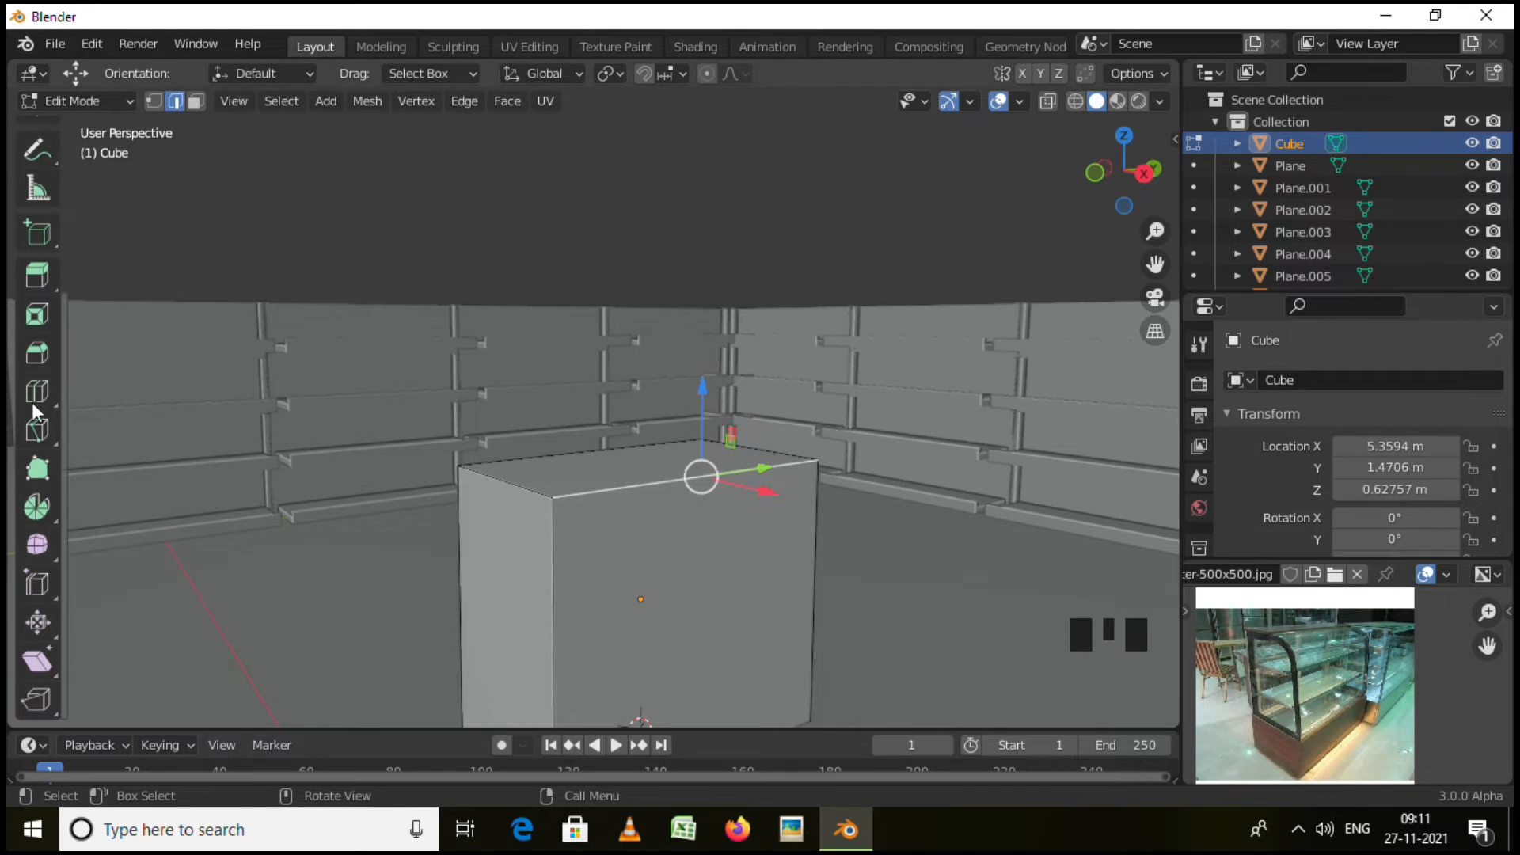
{"action": "scroll", "coordinate": [40, 582], "scroll_direction": "down", "scroll_amount": 1}
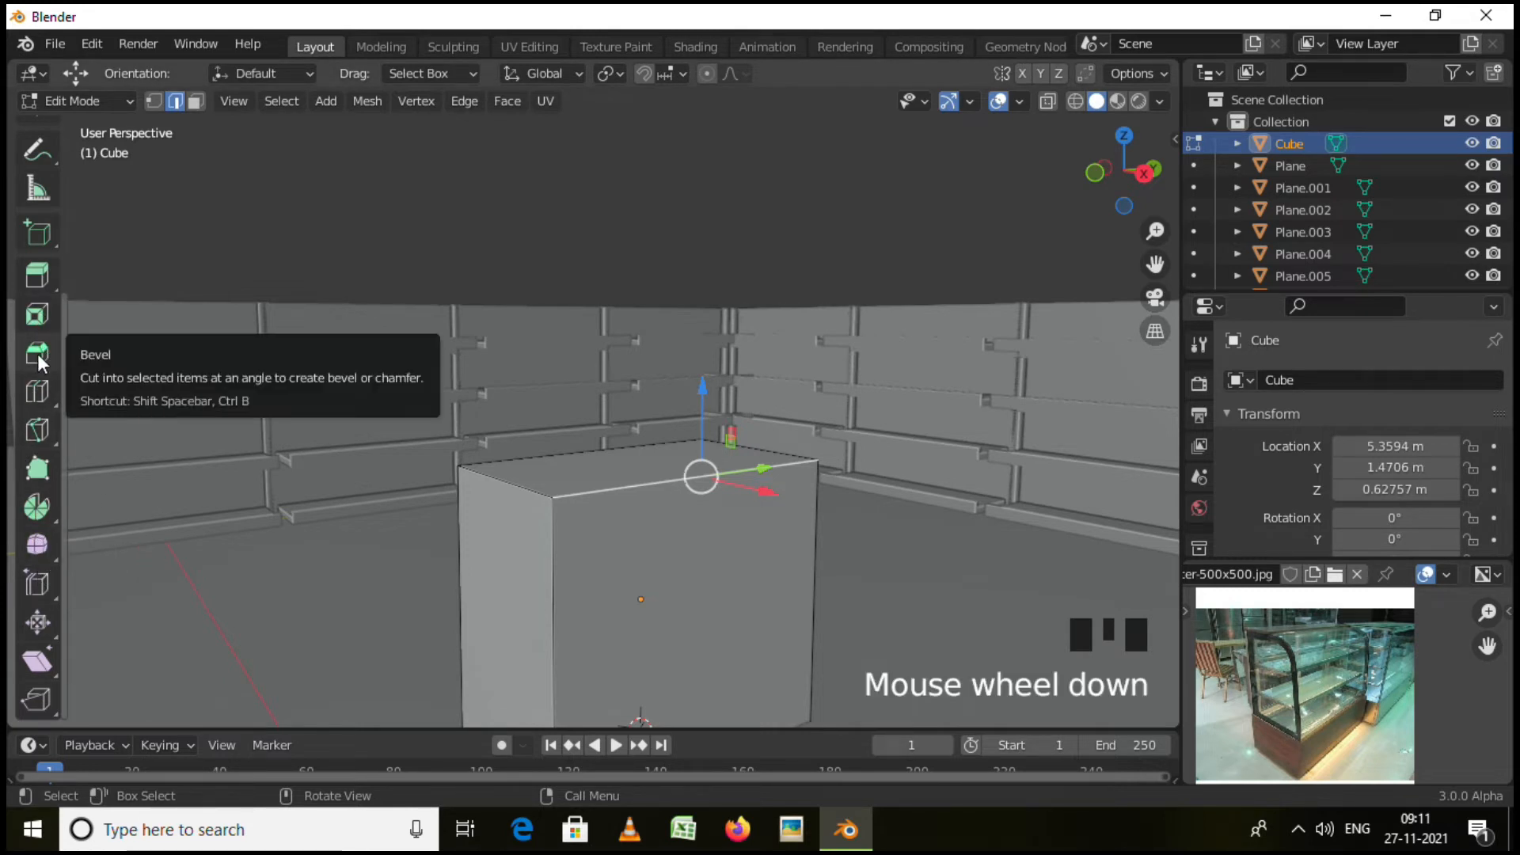
{"action": "middle_click_drag", "start_coordinate": [677, 506], "coordinate": [745, 504]}
{"action": "key", "text": "ctrl"}
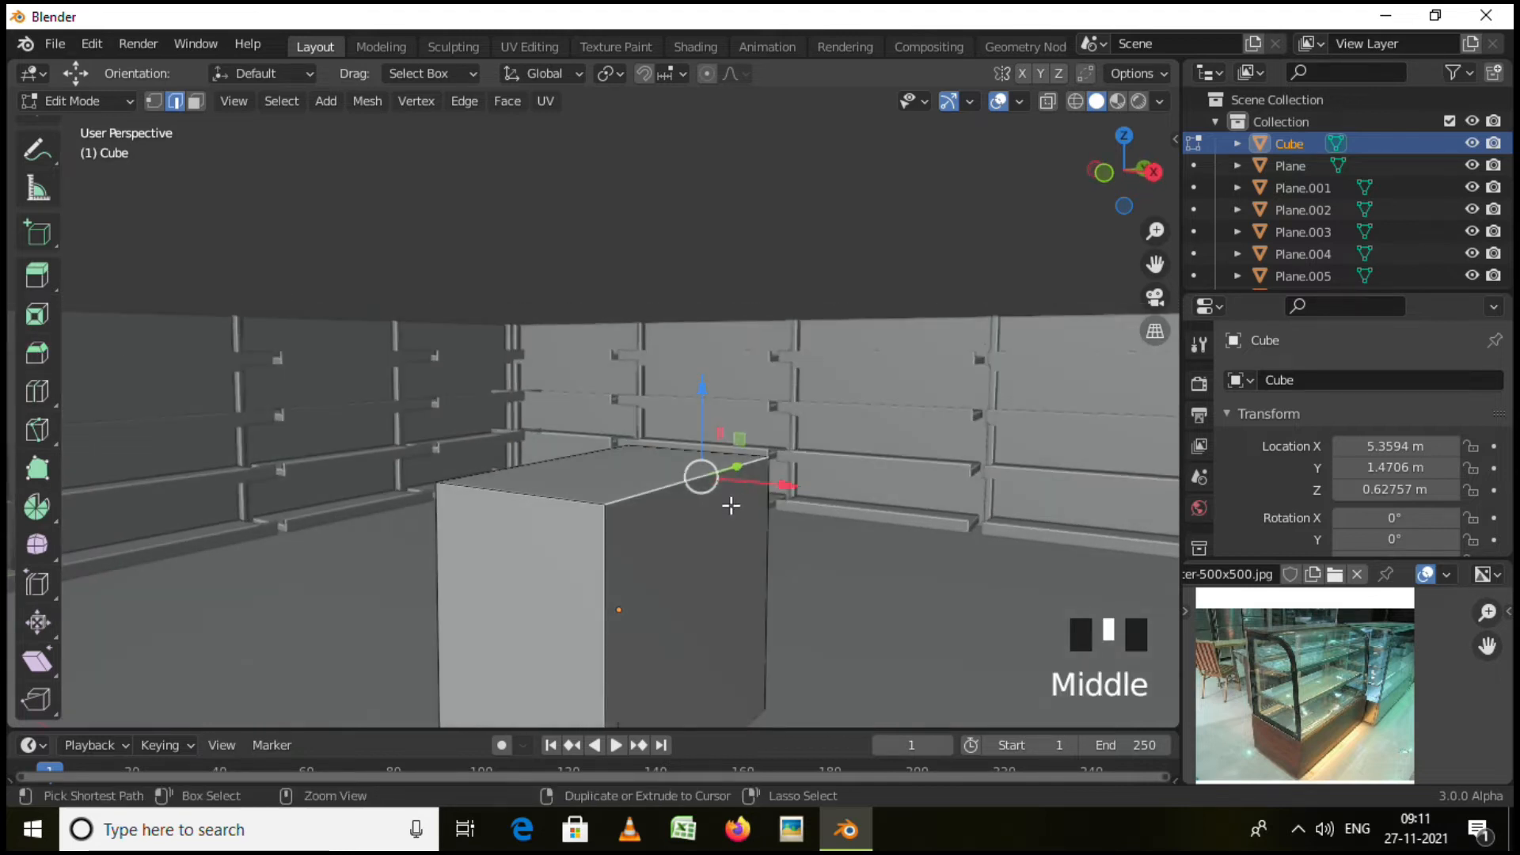
{"action": "key", "text": "ctrl+b"}
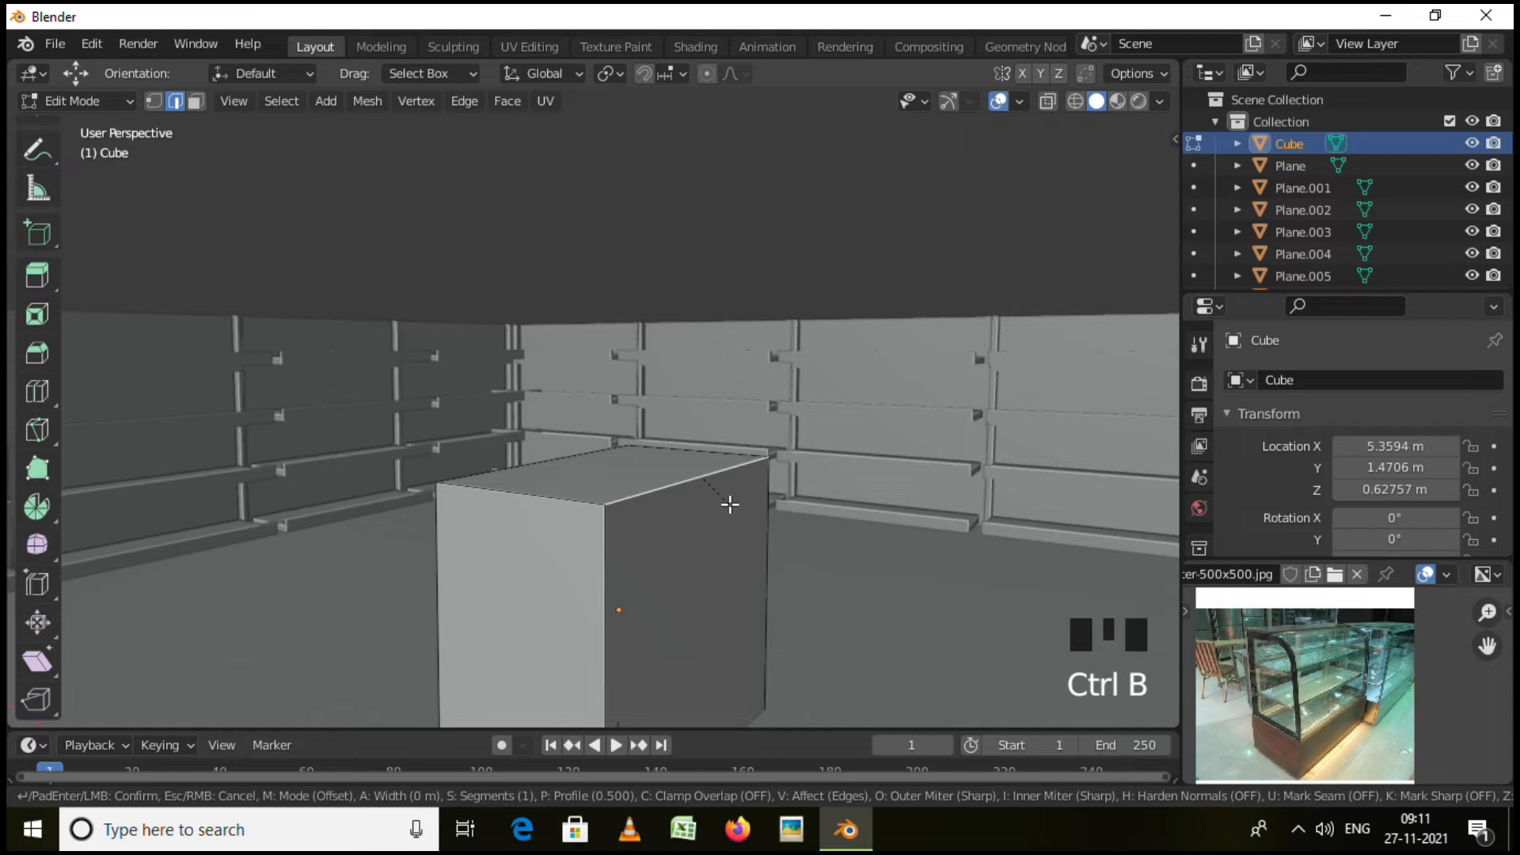
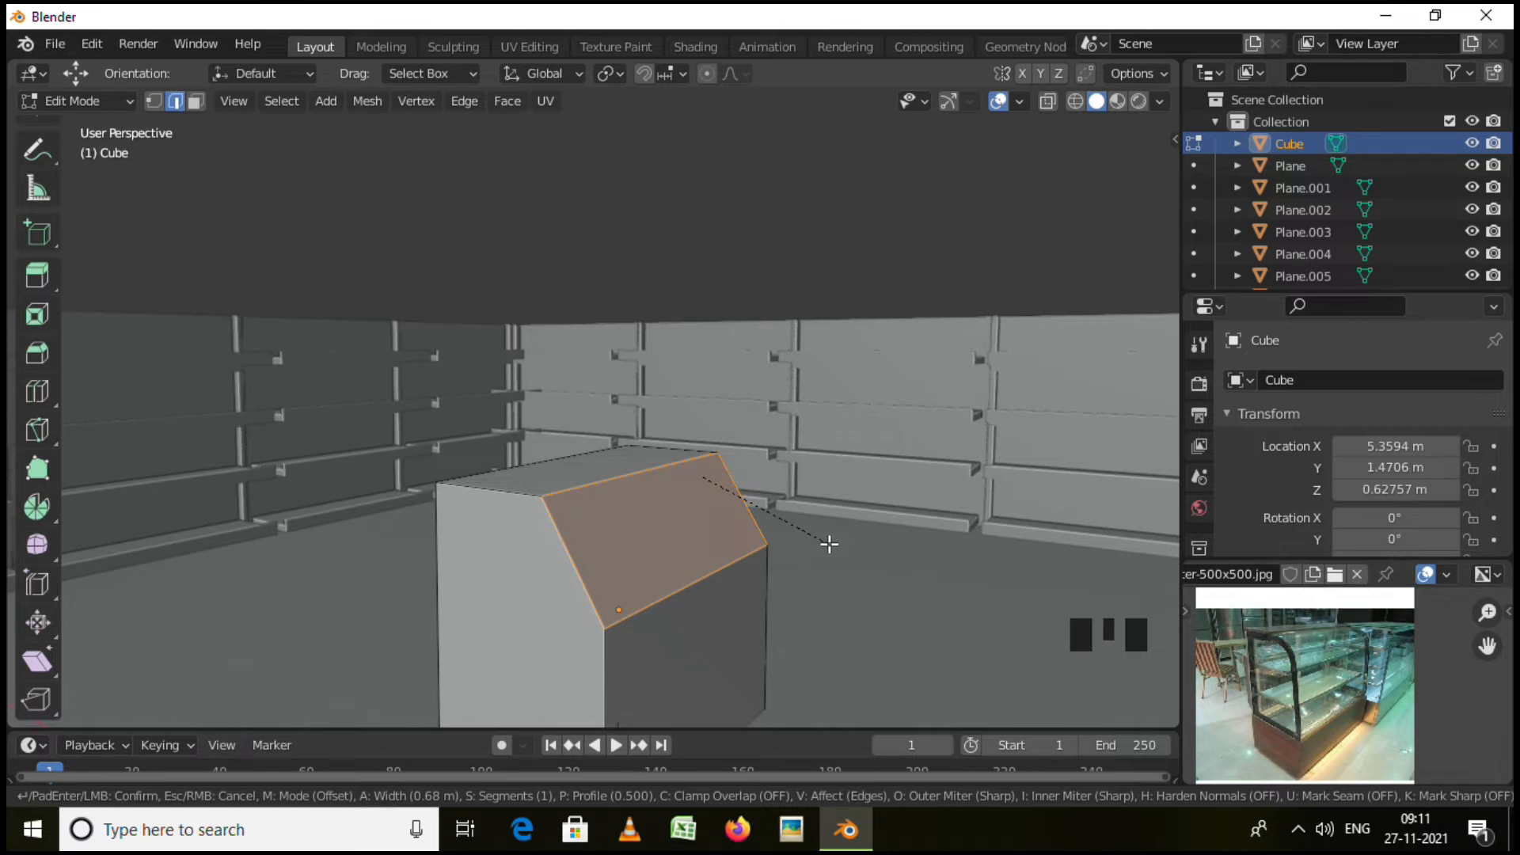
Round the front edge bevel with 4 segments and a width of about 0.65 m.
{"action": "scroll", "coordinate": [829, 544], "scroll_direction": "up", "scroll_amount": 1}
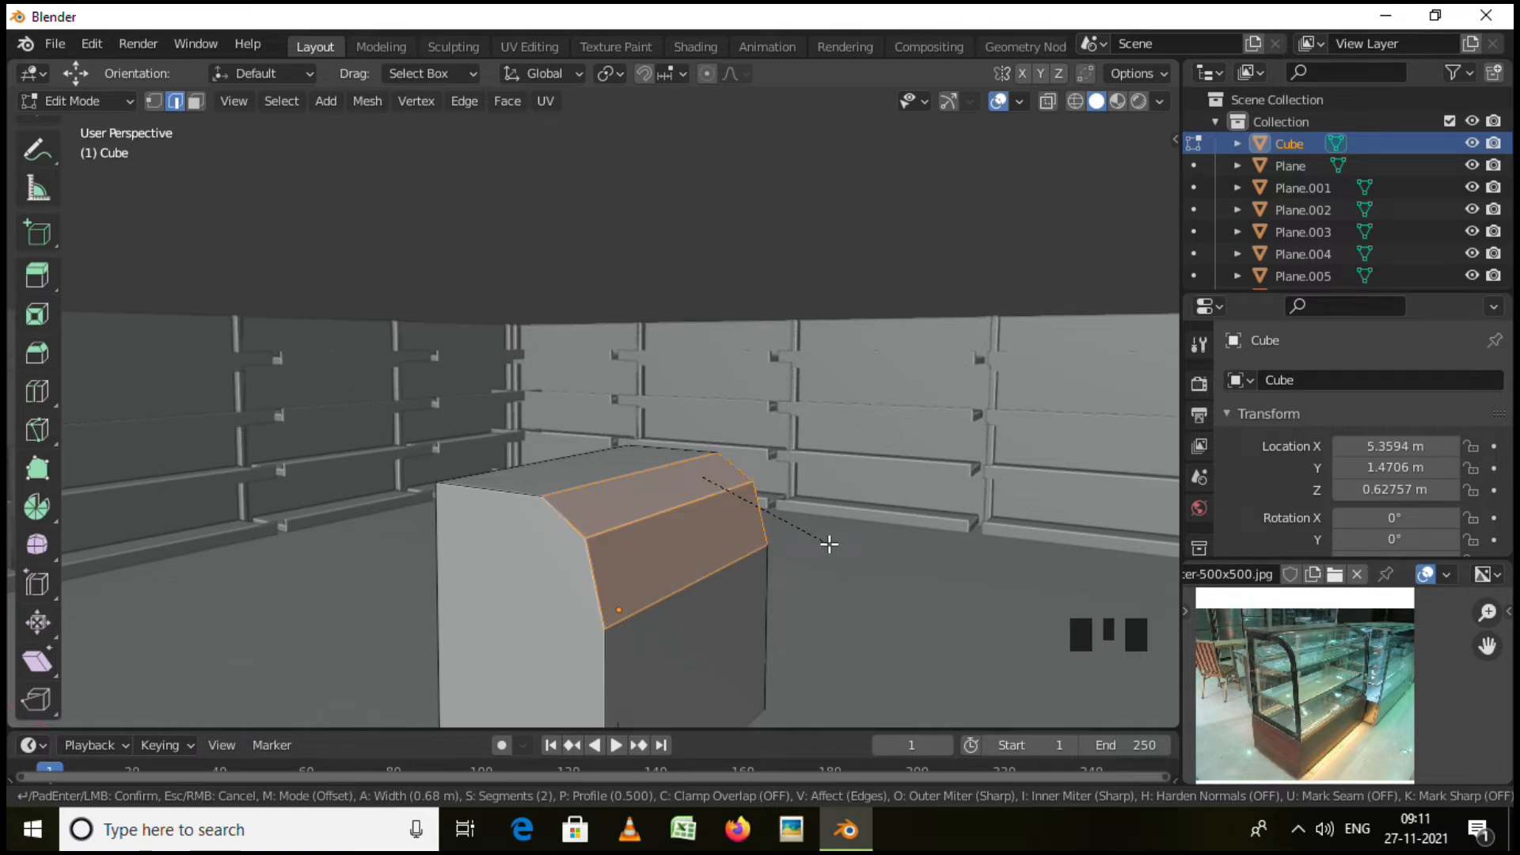
{"action": "scroll", "coordinate": [829, 544], "scroll_direction": "up", "scroll_amount": 1}
{"action": "scroll", "coordinate": [829, 544], "scroll_direction": "up", "scroll_amount": 1}
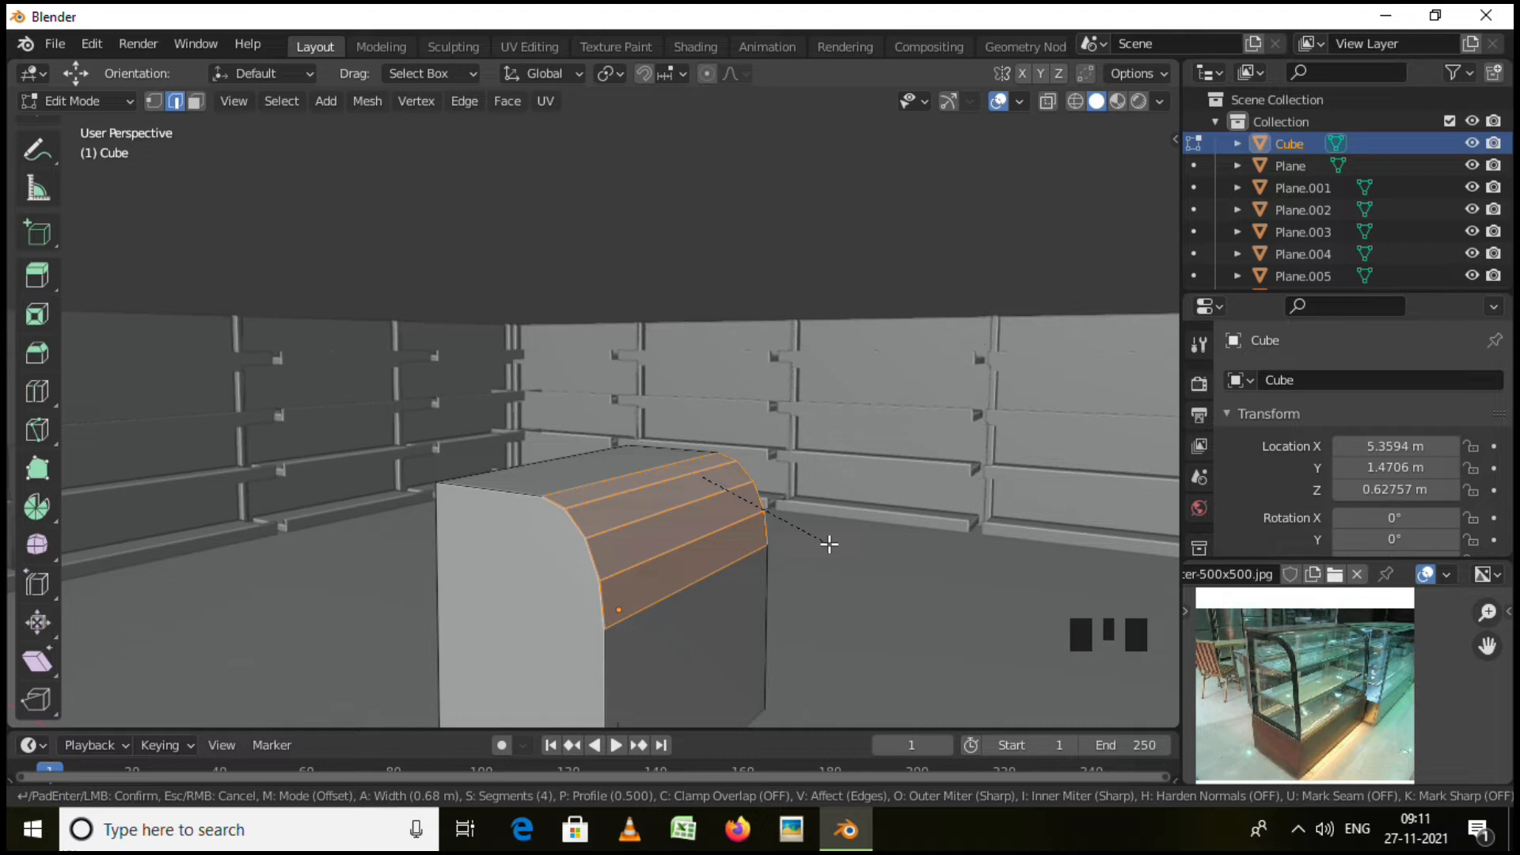
{"action": "scroll", "coordinate": [829, 544], "scroll_direction": "up", "scroll_amount": 2}
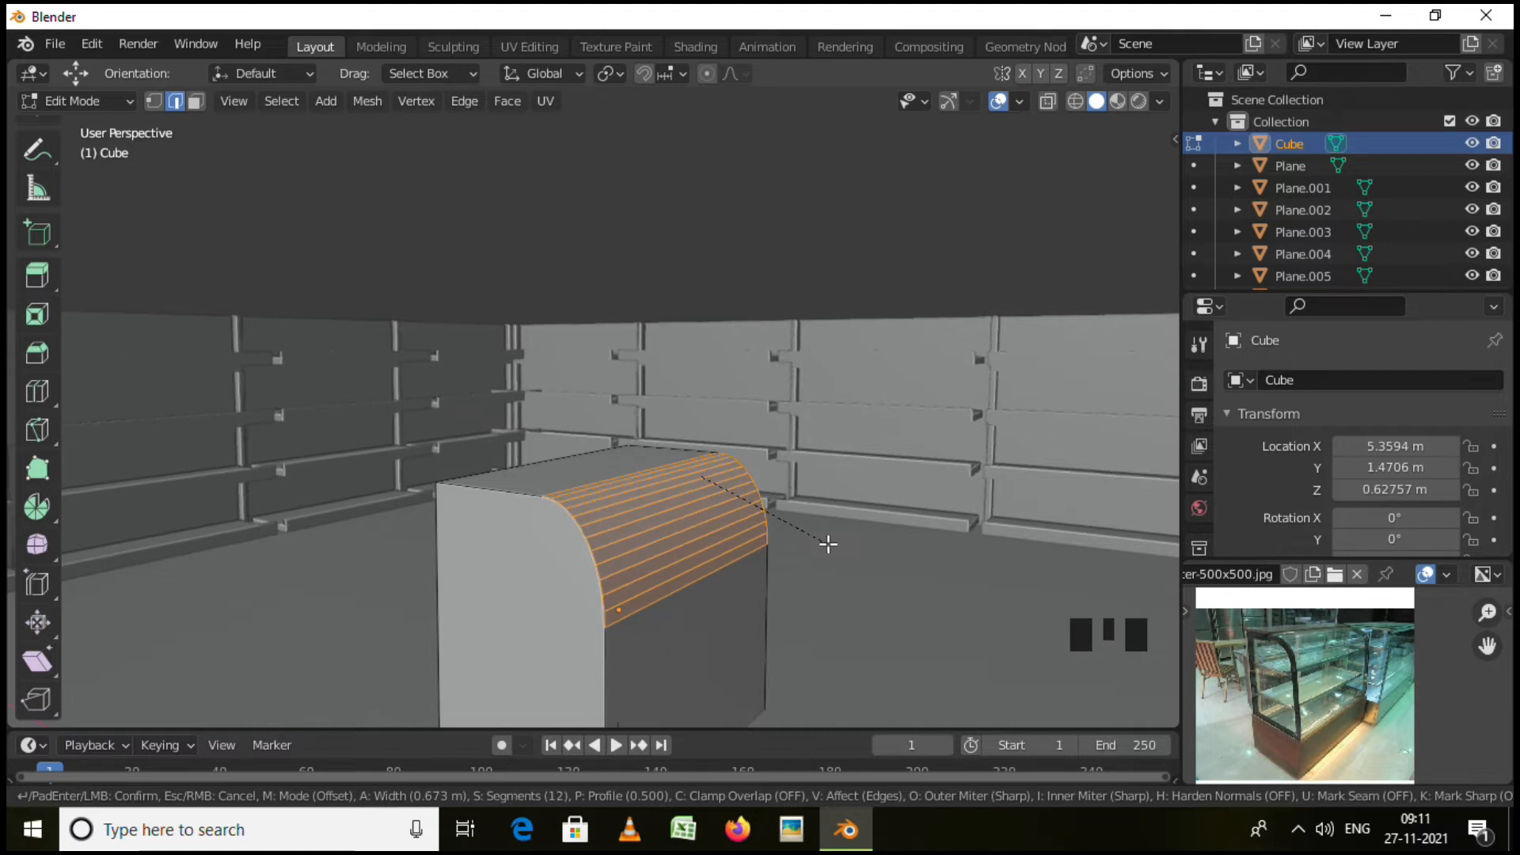
{"action": "scroll", "coordinate": [826, 545], "scroll_direction": "down", "scroll_amount": 2}
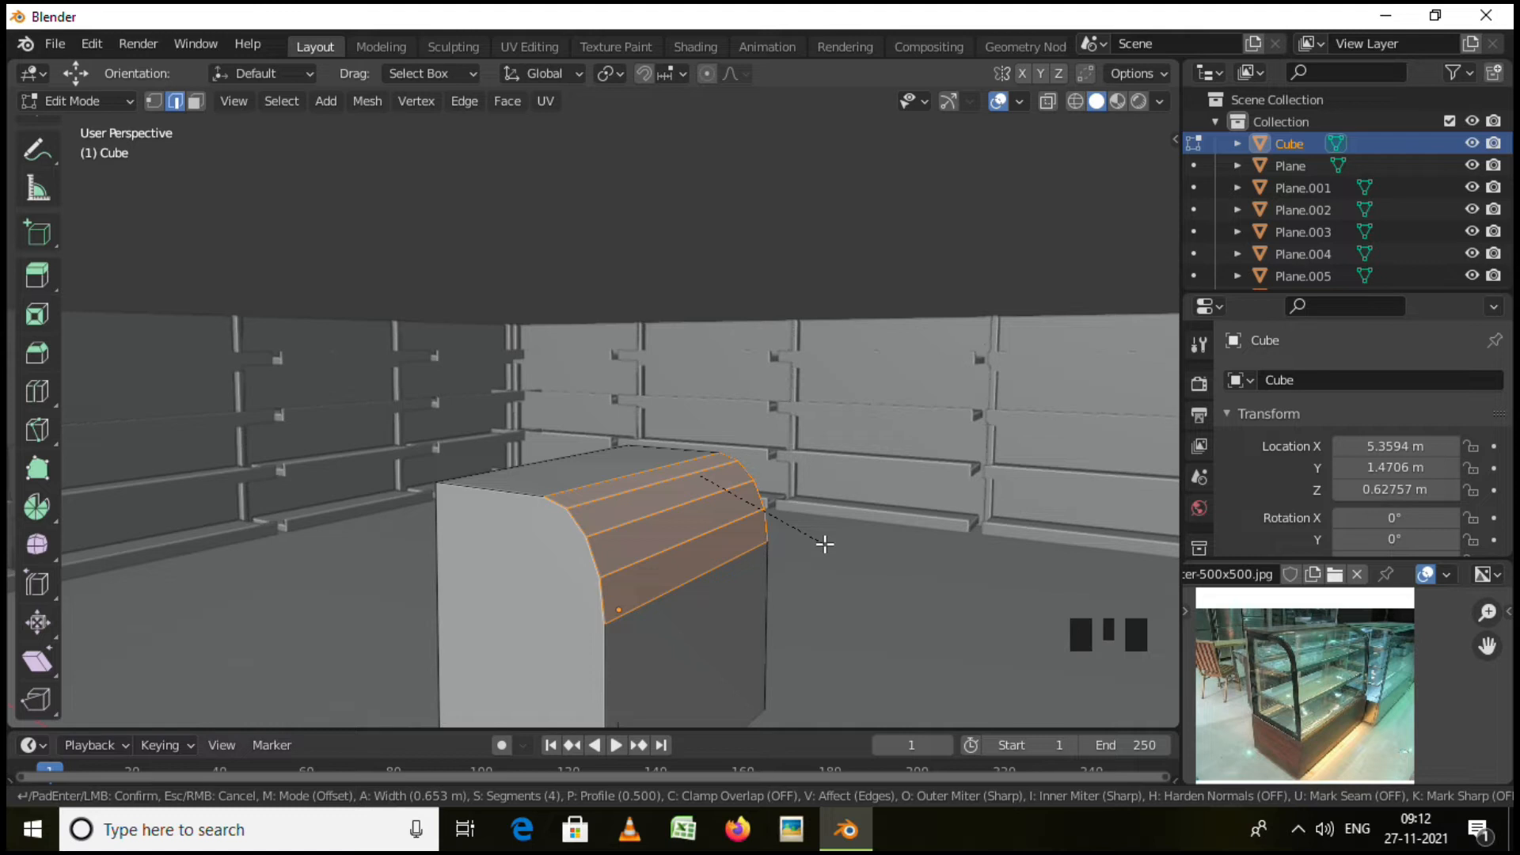
{"action": "left_click", "coordinate": [825, 544]}
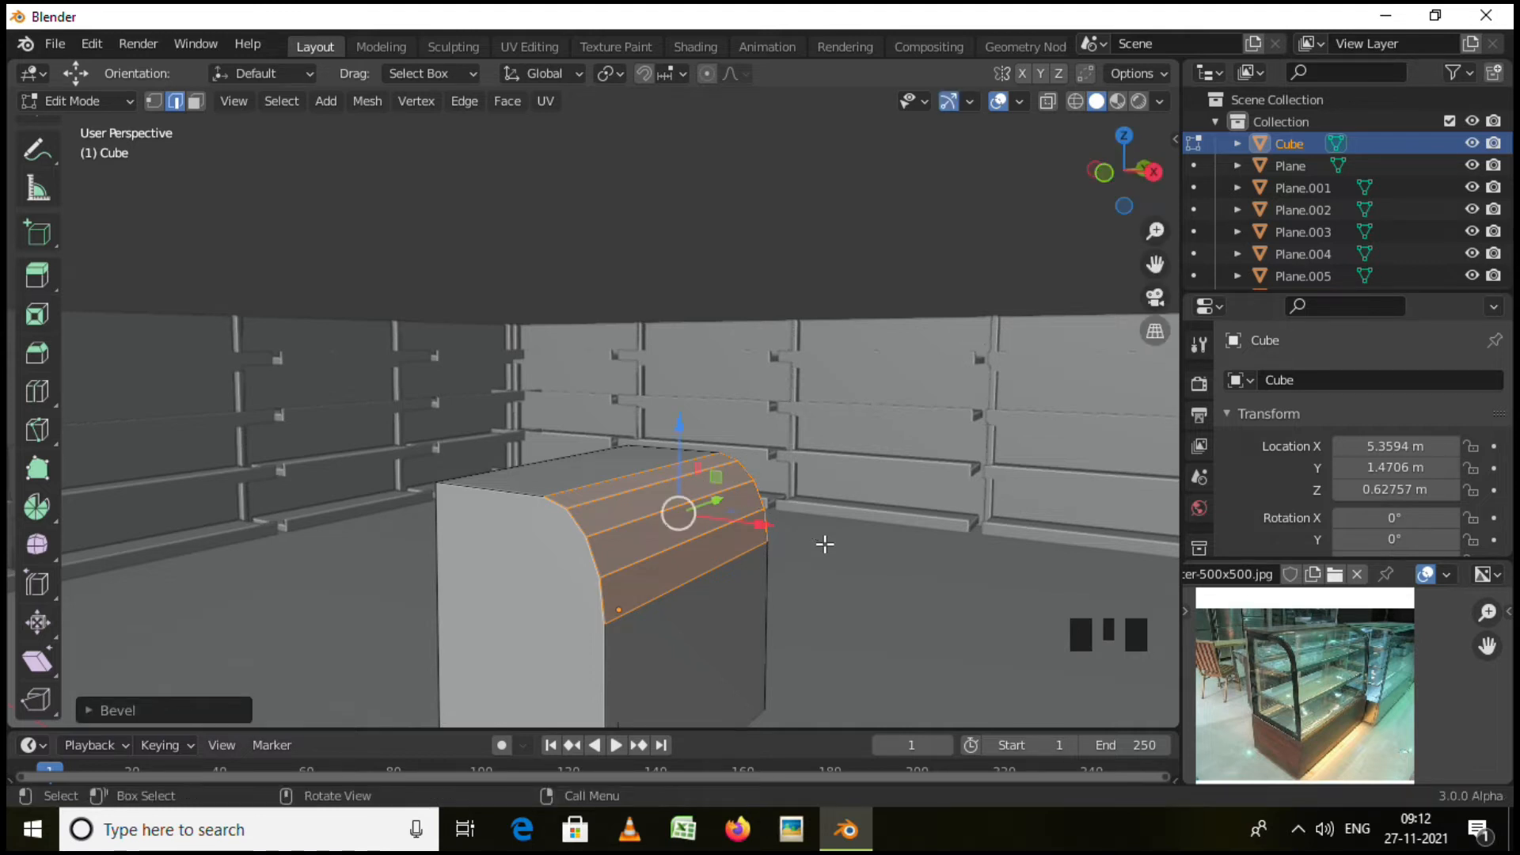
Extrude the flat top face of the counter slightly upward to form a thin slab.
{"action": "middle_click_drag", "start_coordinate": [825, 544], "coordinate": [950, 570]}
{"action": "scroll", "coordinate": [910, 563], "scroll_direction": "down", "scroll_amount": 3}
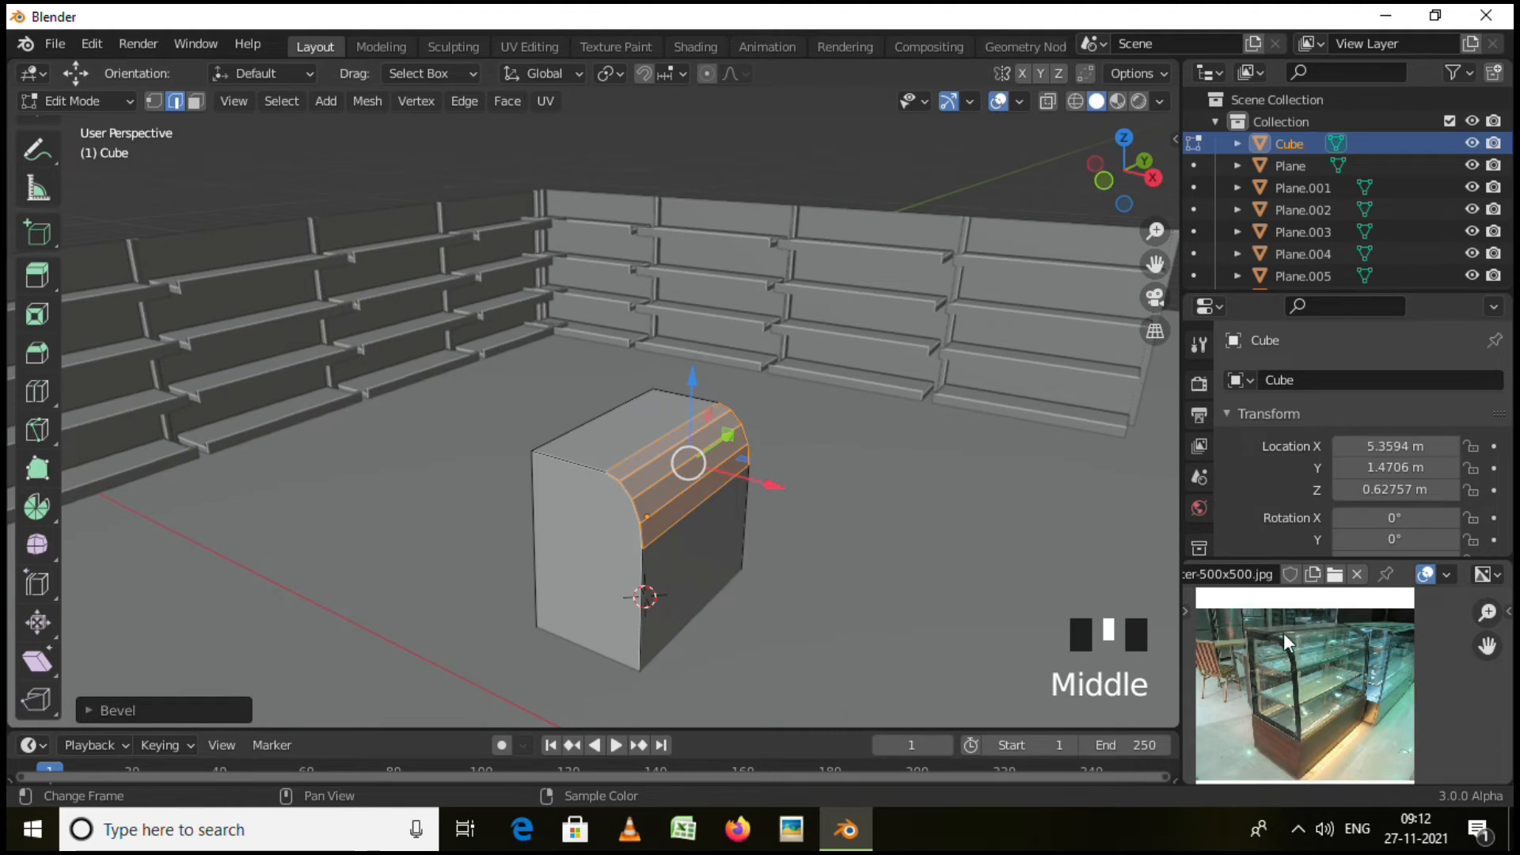
{"action": "left_click", "coordinate": [621, 413]}
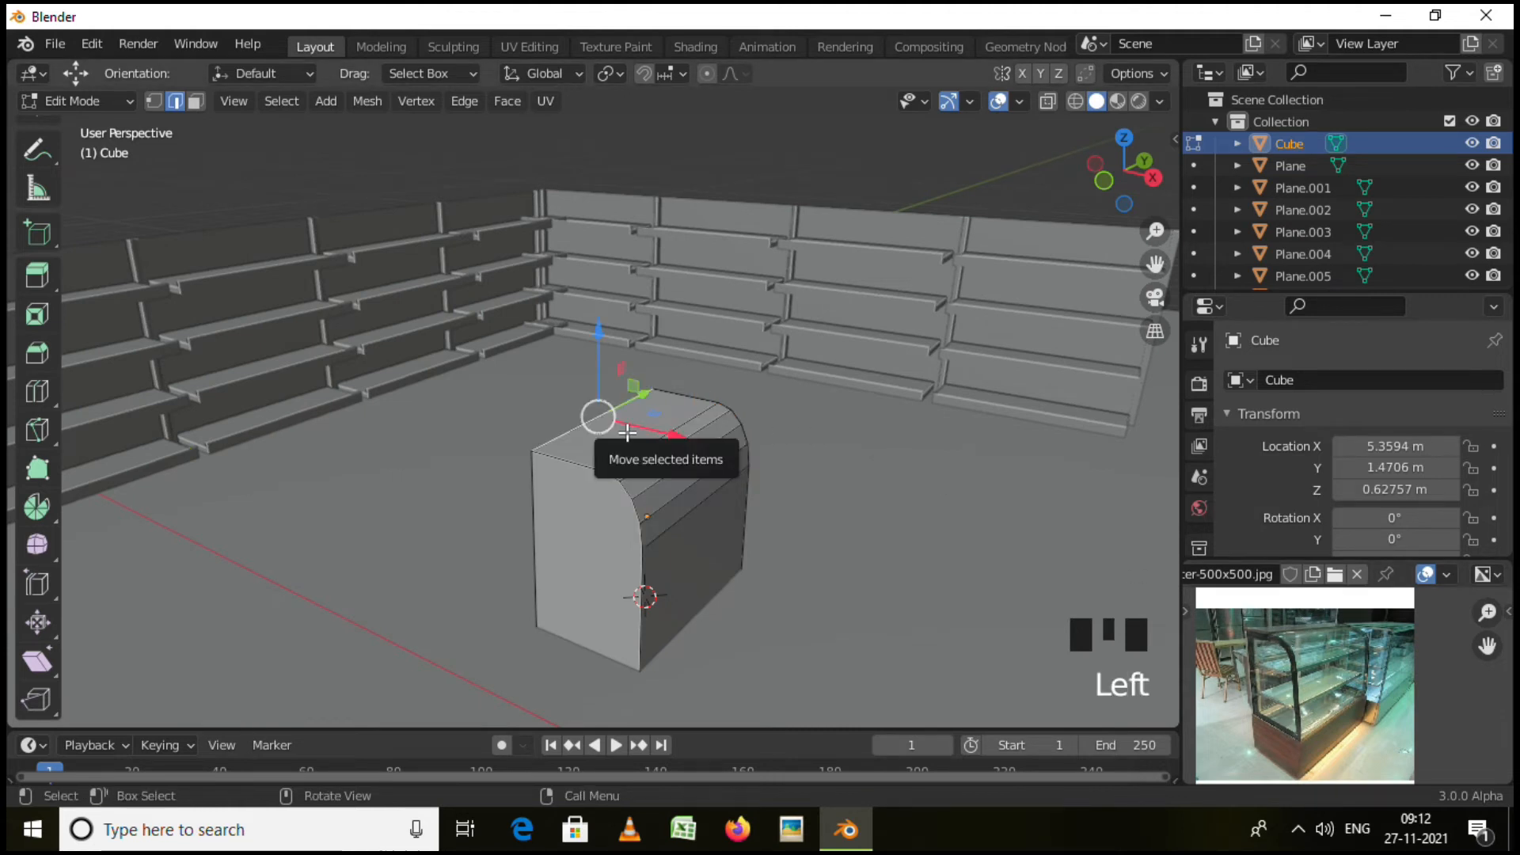
{"action": "key", "text": "3"}
{"action": "left_click", "coordinate": [630, 429]}
{"action": "middle_click_drag", "start_coordinate": [720, 503], "coordinate": [990, 554]}
{"action": "key", "text": "e"}
{"action": "left_click", "coordinate": [609, 428]}
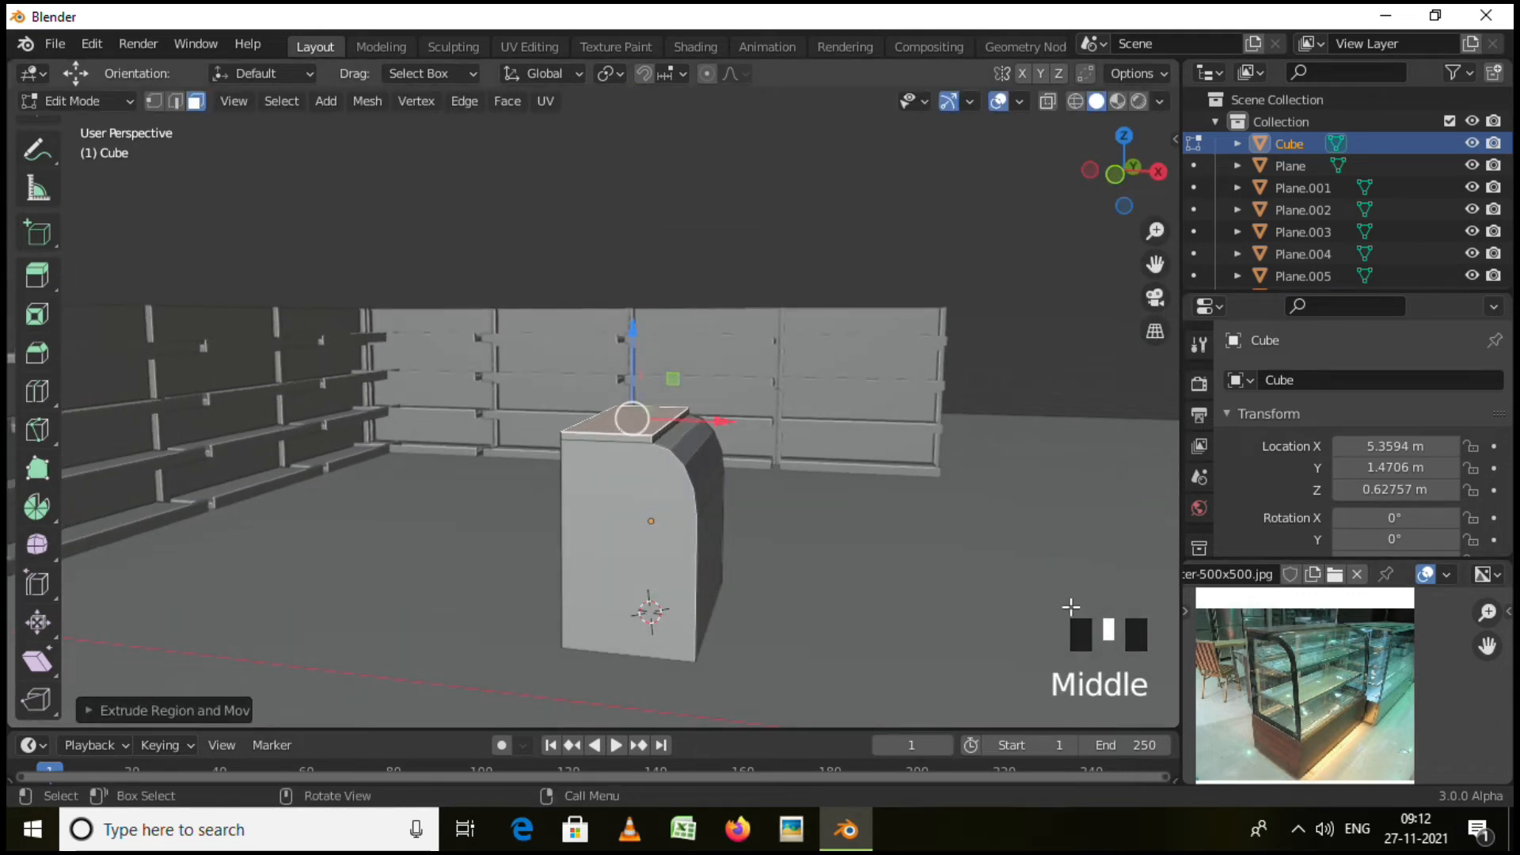
Scale the extruded top face slightly outward so that it overhangs the counter body.
{"action": "key", "text": "s"}
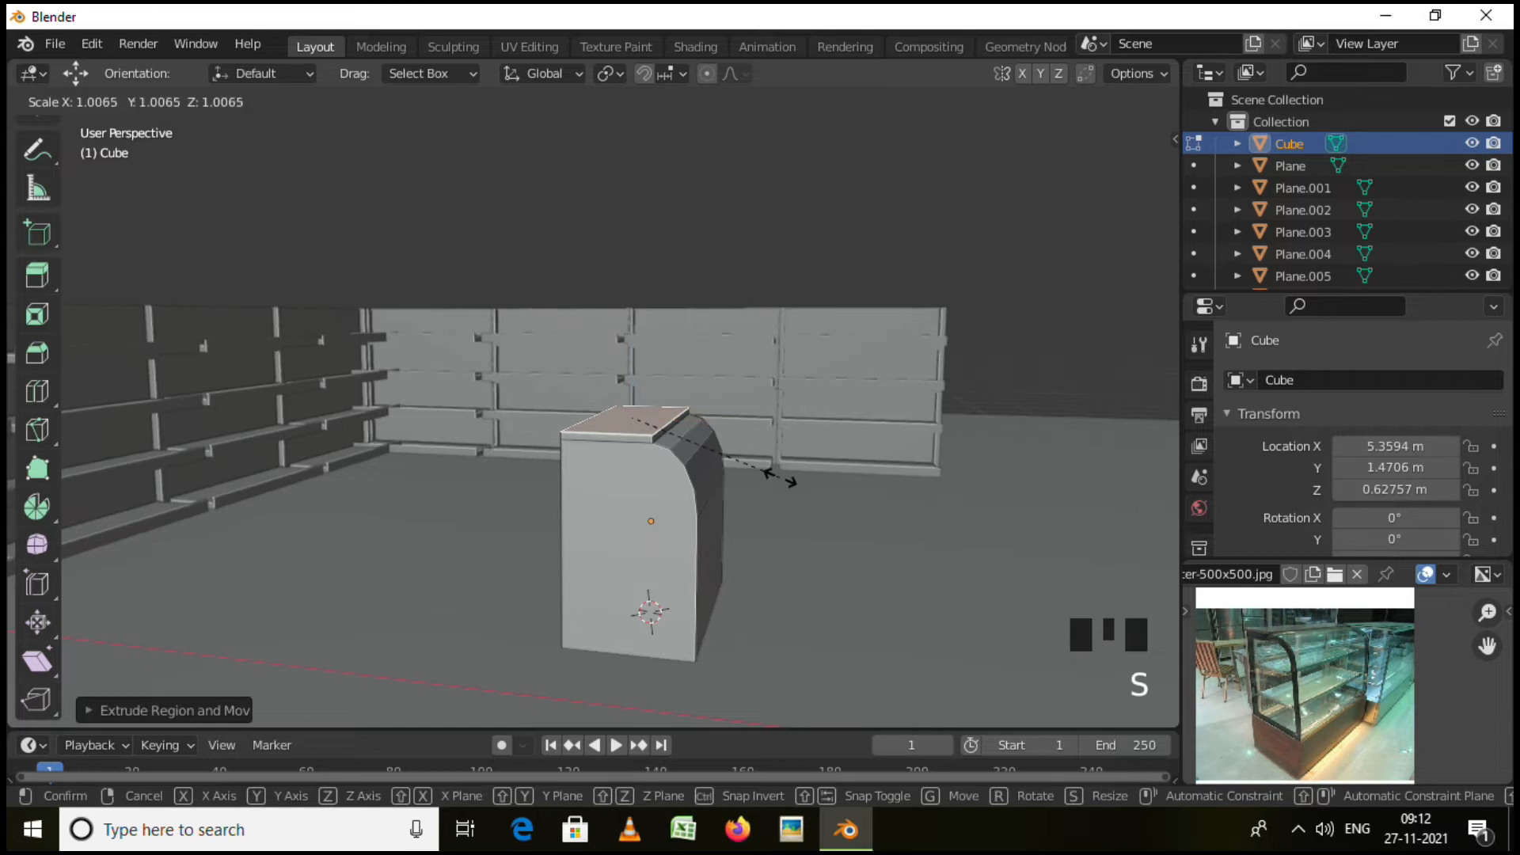
{"action": "left_click", "coordinate": [792, 481]}
{"action": "middle_click_drag", "start_coordinate": [792, 482], "coordinate": [783, 520]}
{"action": "left_click", "coordinate": [954, 614]}
{"action": "middle_click_drag", "start_coordinate": [953, 614], "coordinate": [911, 600]}
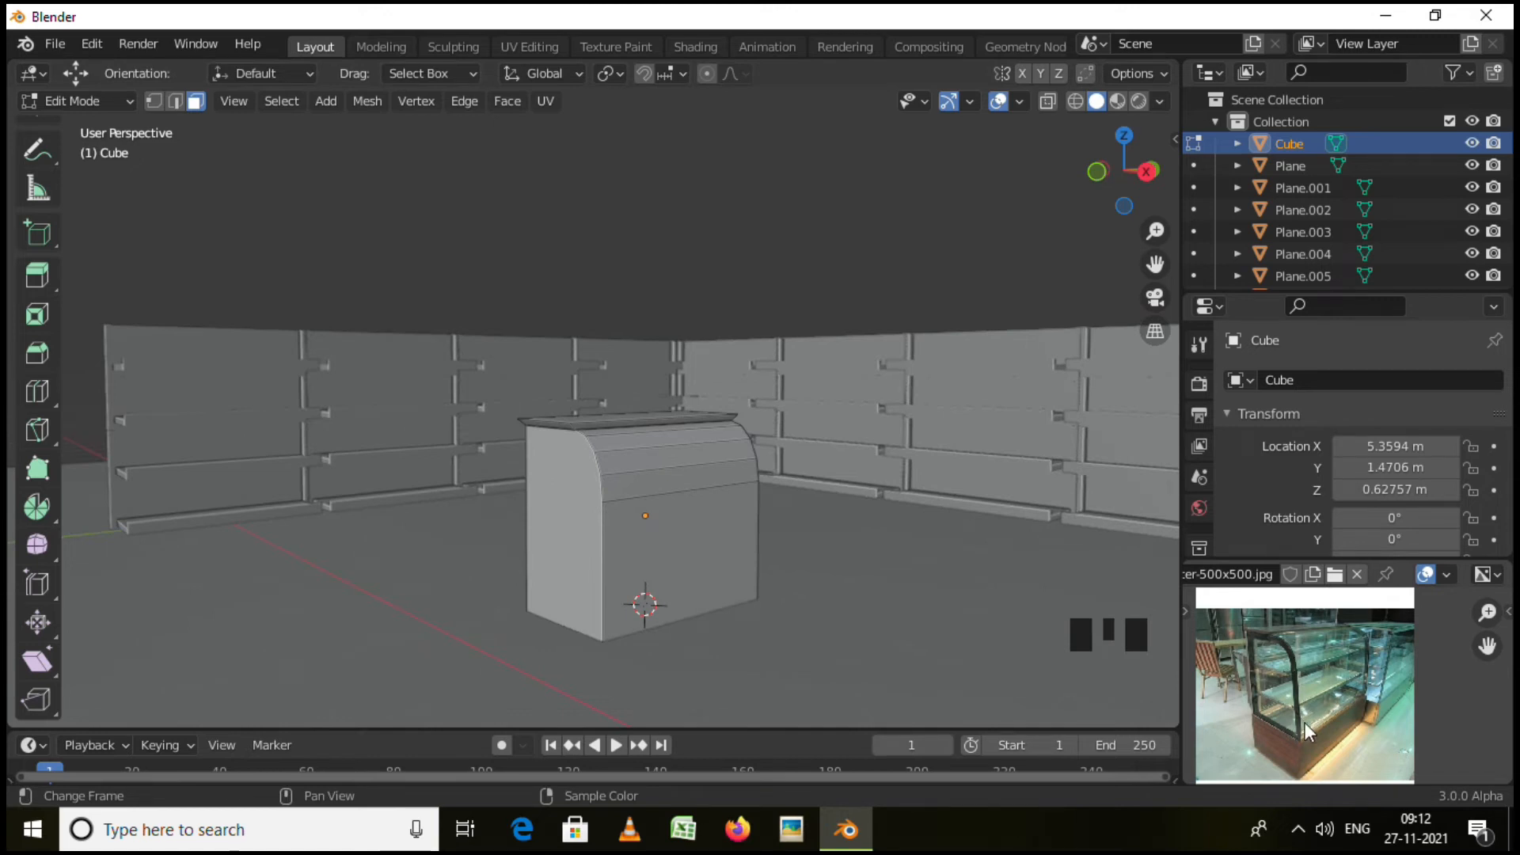
Inset the curved end face of the counter by about 0.12 m to leave a frame border.
{"action": "middle_click_drag", "start_coordinate": [936, 631], "coordinate": [791, 549]}
{"action": "left_click", "coordinate": [769, 527]}
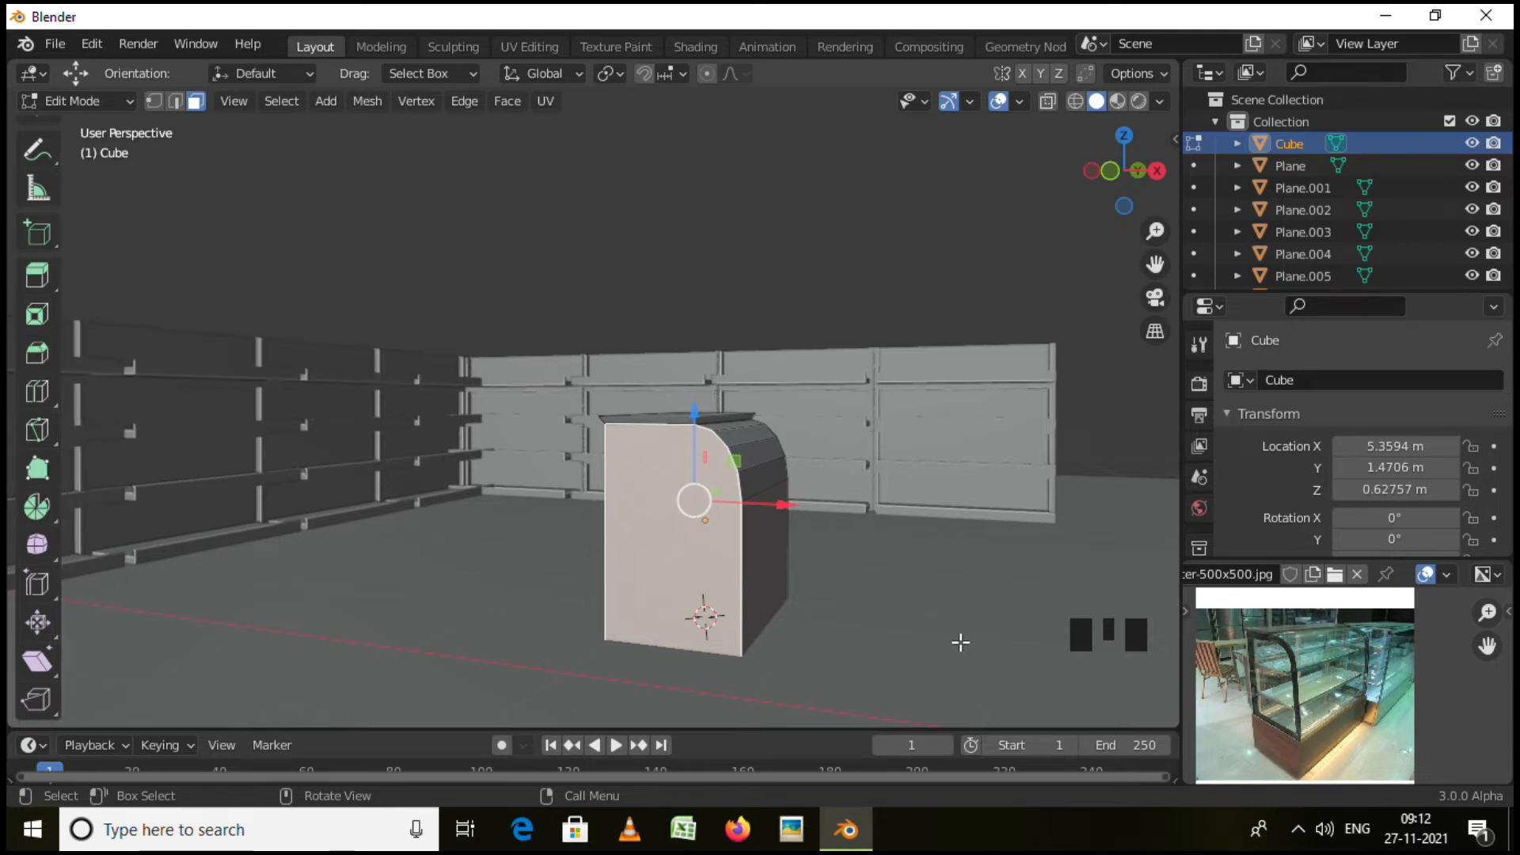
{"action": "key", "text": "i"}
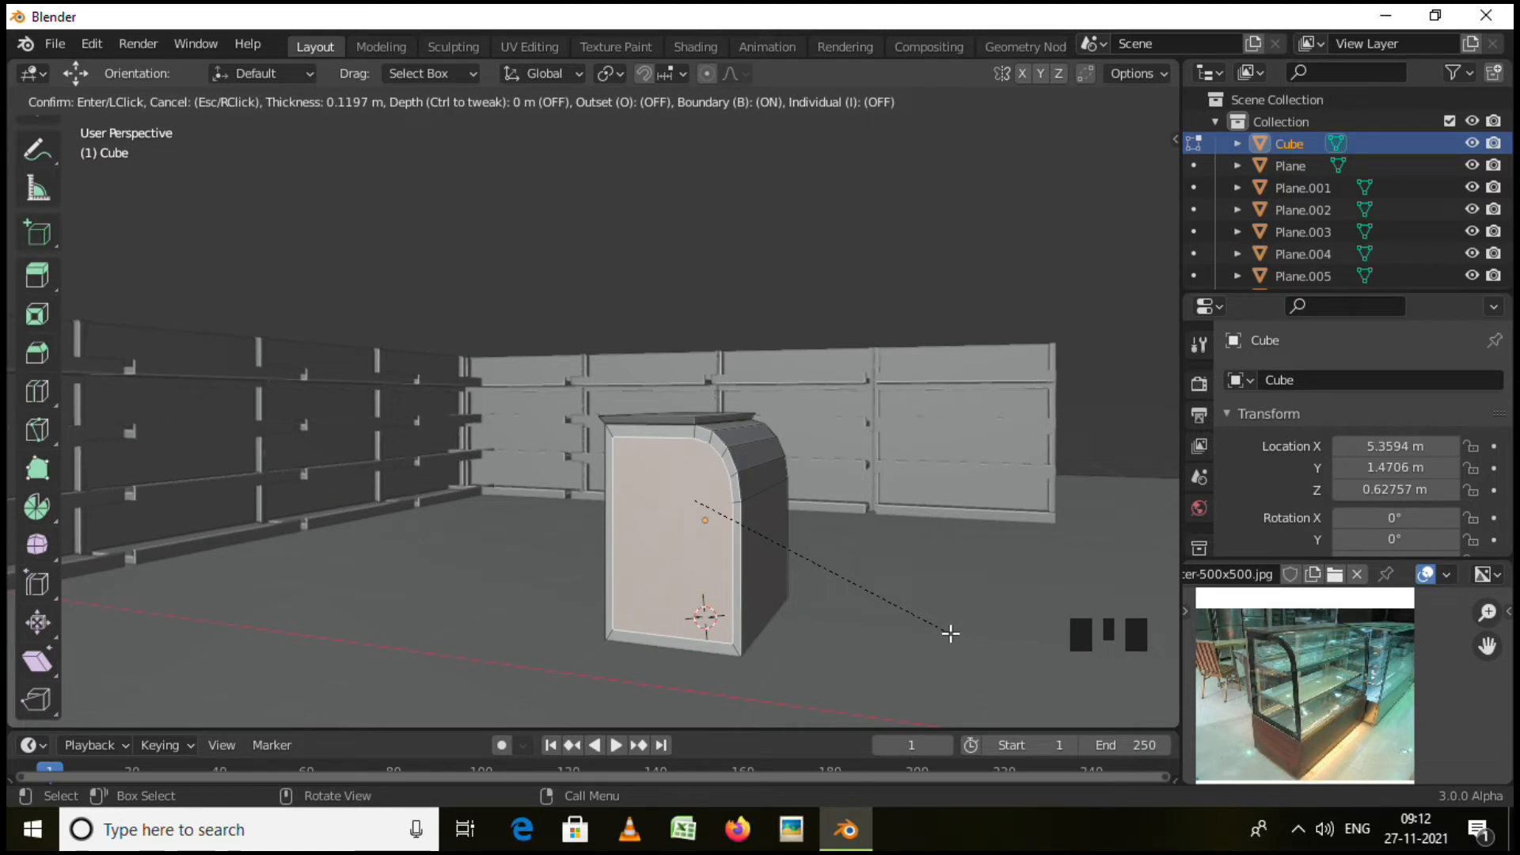
{"action": "left_click", "coordinate": [950, 633]}
Extrude the inset end face about 0.03 m inward to recess the panel within its frame.
{"action": "middle_click_drag", "start_coordinate": [899, 615], "coordinate": [683, 616]}
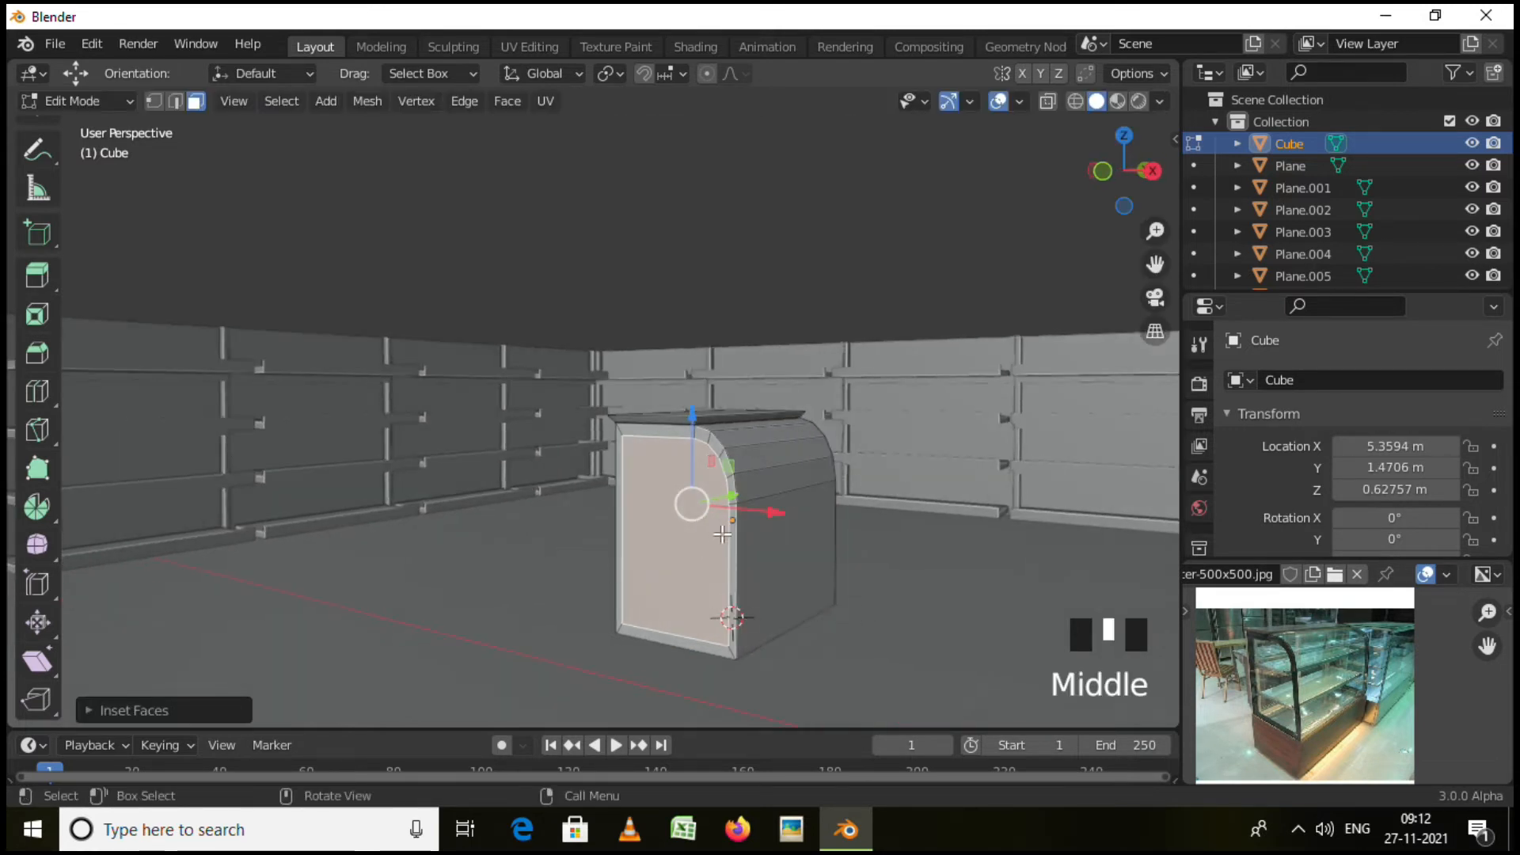
{"action": "middle_click_drag", "start_coordinate": [836, 529], "coordinate": [813, 513]}
{"action": "left_click_drag", "start_coordinate": [753, 496], "coordinate": [751, 507]}
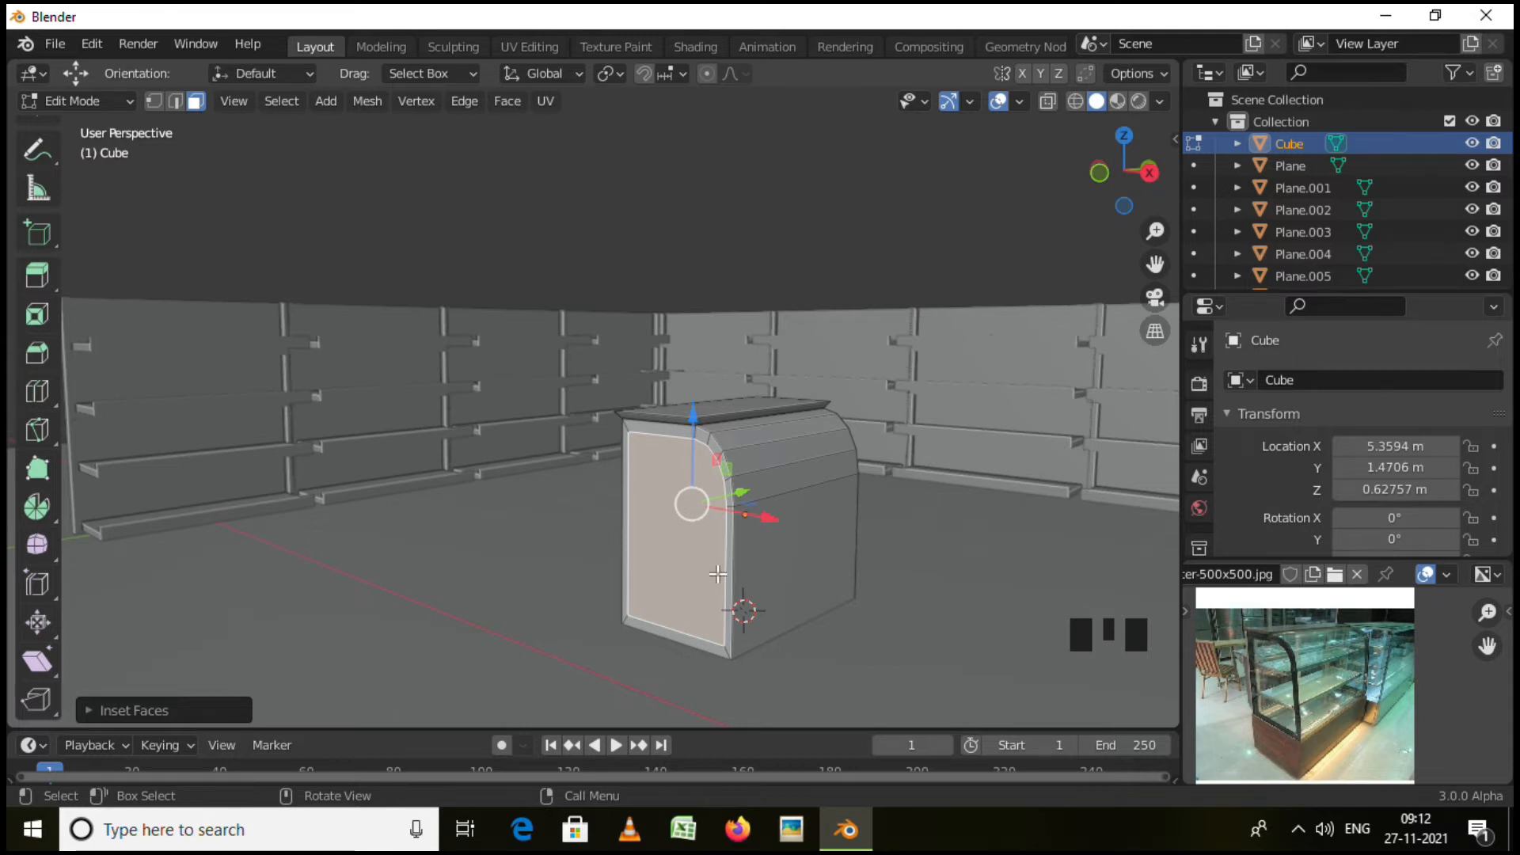
{"action": "key", "text": "e"}
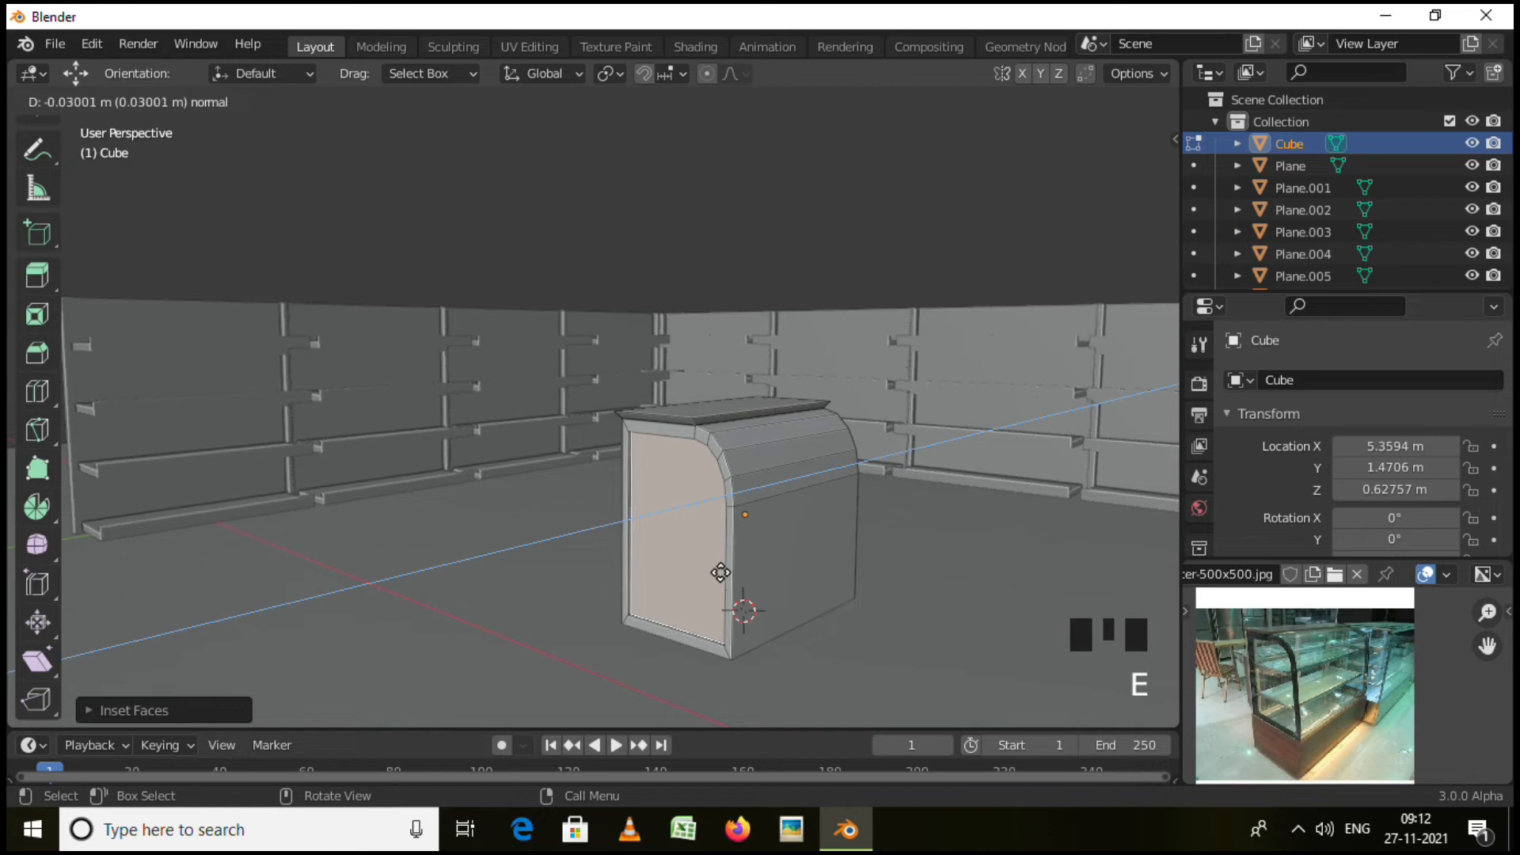
{"action": "left_click", "coordinate": [721, 574]}
{"action": "left_click", "coordinate": [894, 570]}
{"action": "middle_click_drag", "start_coordinate": [924, 601], "coordinate": [952, 653]}
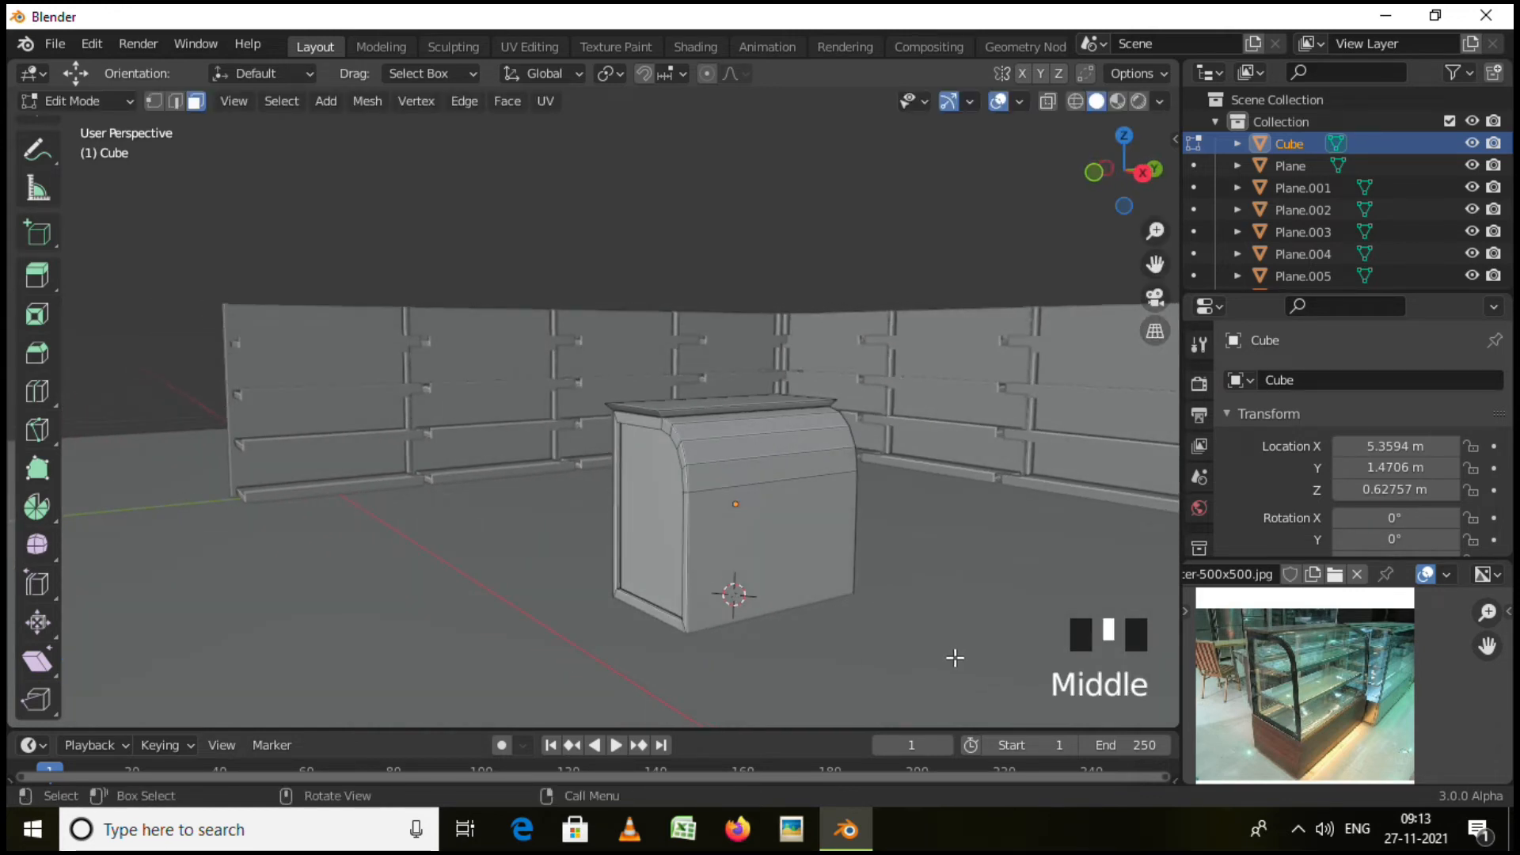
Return to Object Mode and apply Shade Smooth to the counter.
{"action": "middle_click_drag", "start_coordinate": [917, 620], "coordinate": [737, 635]}
{"action": "scroll", "coordinate": [959, 632], "scroll_direction": "down", "scroll_amount": 1}
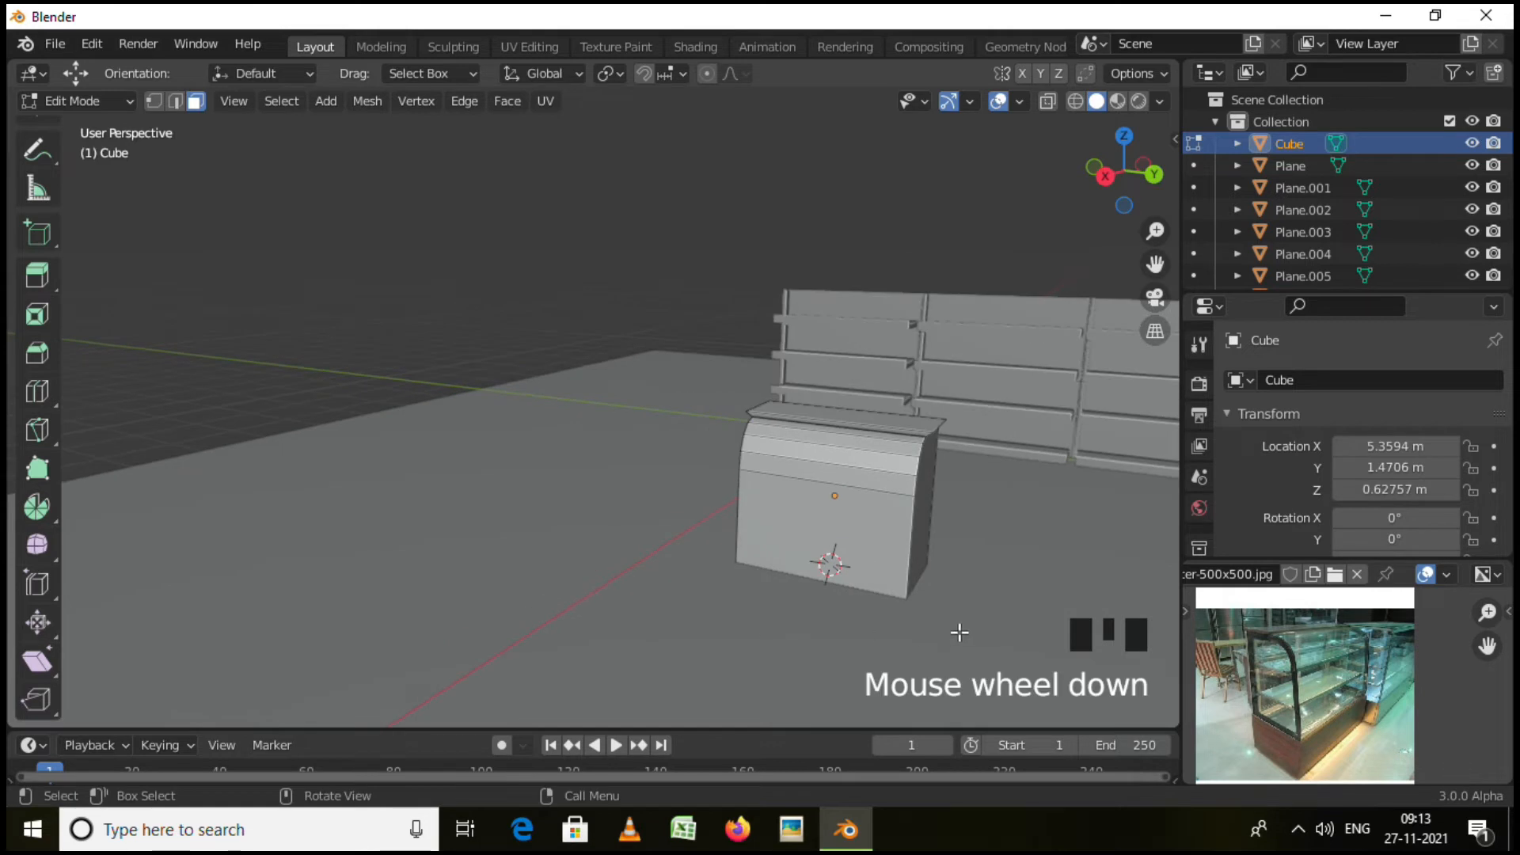
{"action": "key", "text": "Tab"}
{"action": "middle_click_drag", "start_coordinate": [916, 597], "coordinate": [700, 534]}
{"action": "scroll", "coordinate": [696, 525], "scroll_direction": "up", "scroll_amount": 3}
{"action": "right_click", "coordinate": [654, 453]}
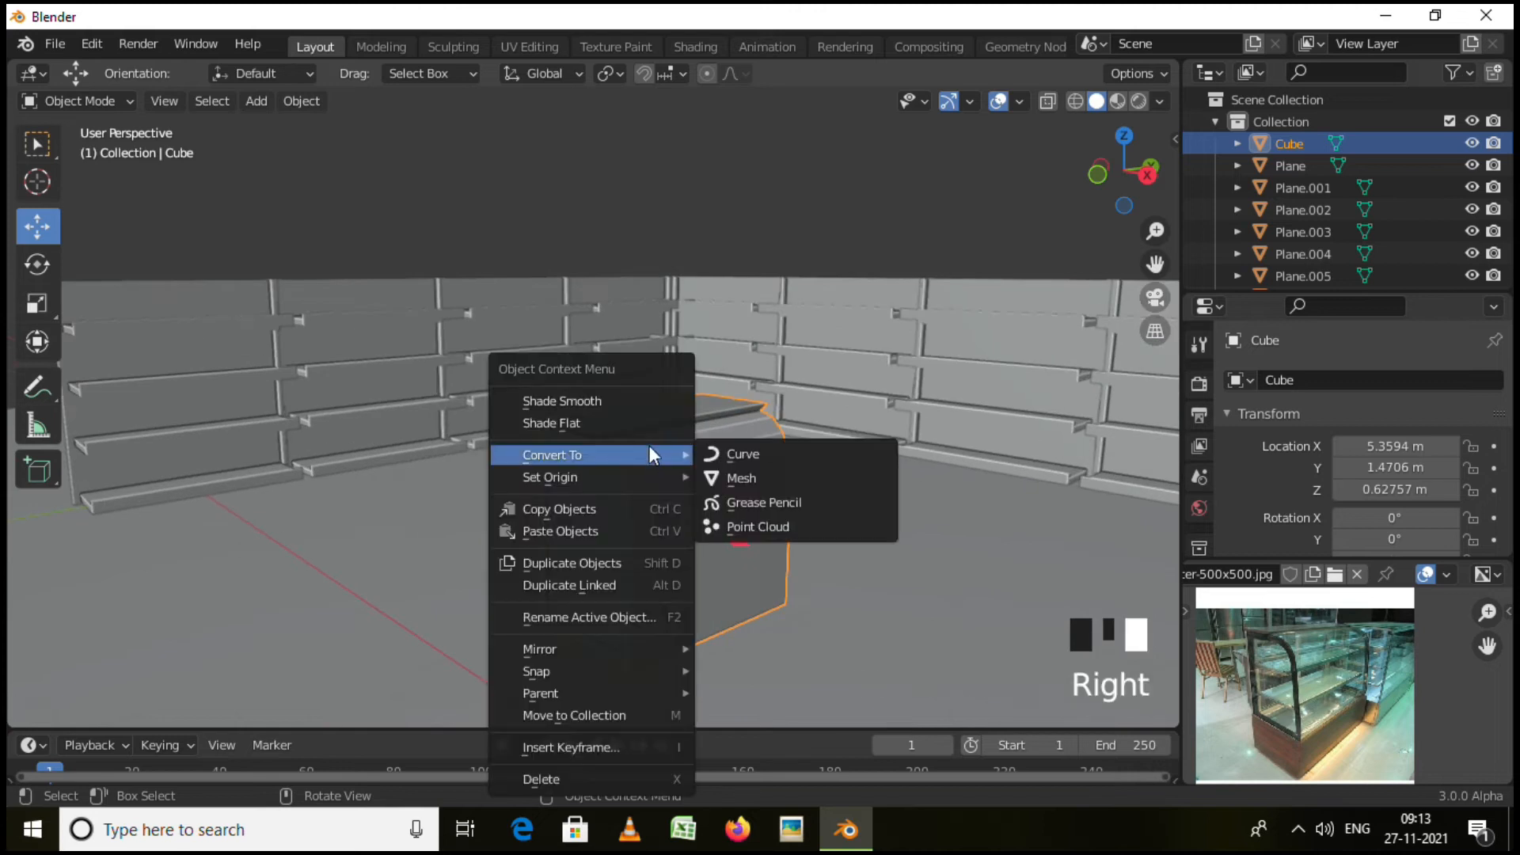
{"action": "left_click", "coordinate": [564, 399]}
Enable Auto Smooth for the counter's normals, with a 30° angle.
{"action": "mouse_move", "coordinate": [652, 501]}
{"action": "middle_mouse_down"}
{"action": "mouse_move", "coordinate": [812, 476]}
{"action": "mouse_move", "coordinate": [288, 492]}
{"action": "mouse_move", "coordinate": [338, 439]}
{"action": "mouse_move", "coordinate": [642, 445]}
{"action": "mouse_move", "coordinate": [737, 494]}
{"action": "mouse_move", "coordinate": [672, 503]}
{"action": "mouse_move", "coordinate": [593, 475]}
{"action": "middle_mouse_up"}
{"action": "scroll", "coordinate": [720, 493], "scroll_direction": "up", "scroll_amount": 2}
{"action": "scroll", "coordinate": [672, 499], "scroll_direction": "down", "scroll_amount": 1}
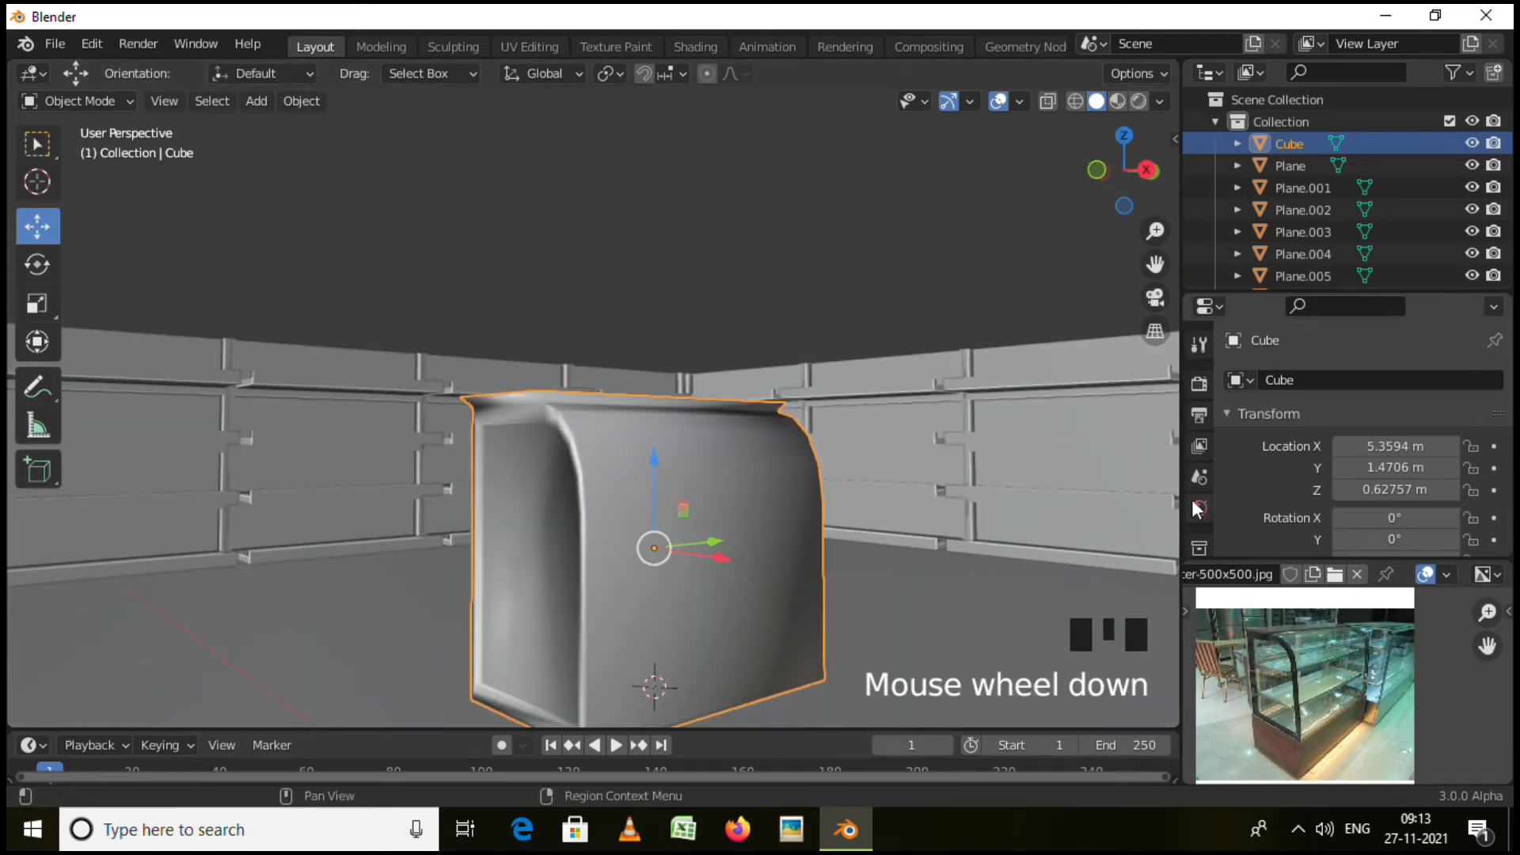
{"action": "scroll", "coordinate": [1201, 422], "scroll_direction": "down", "scroll_amount": 10}
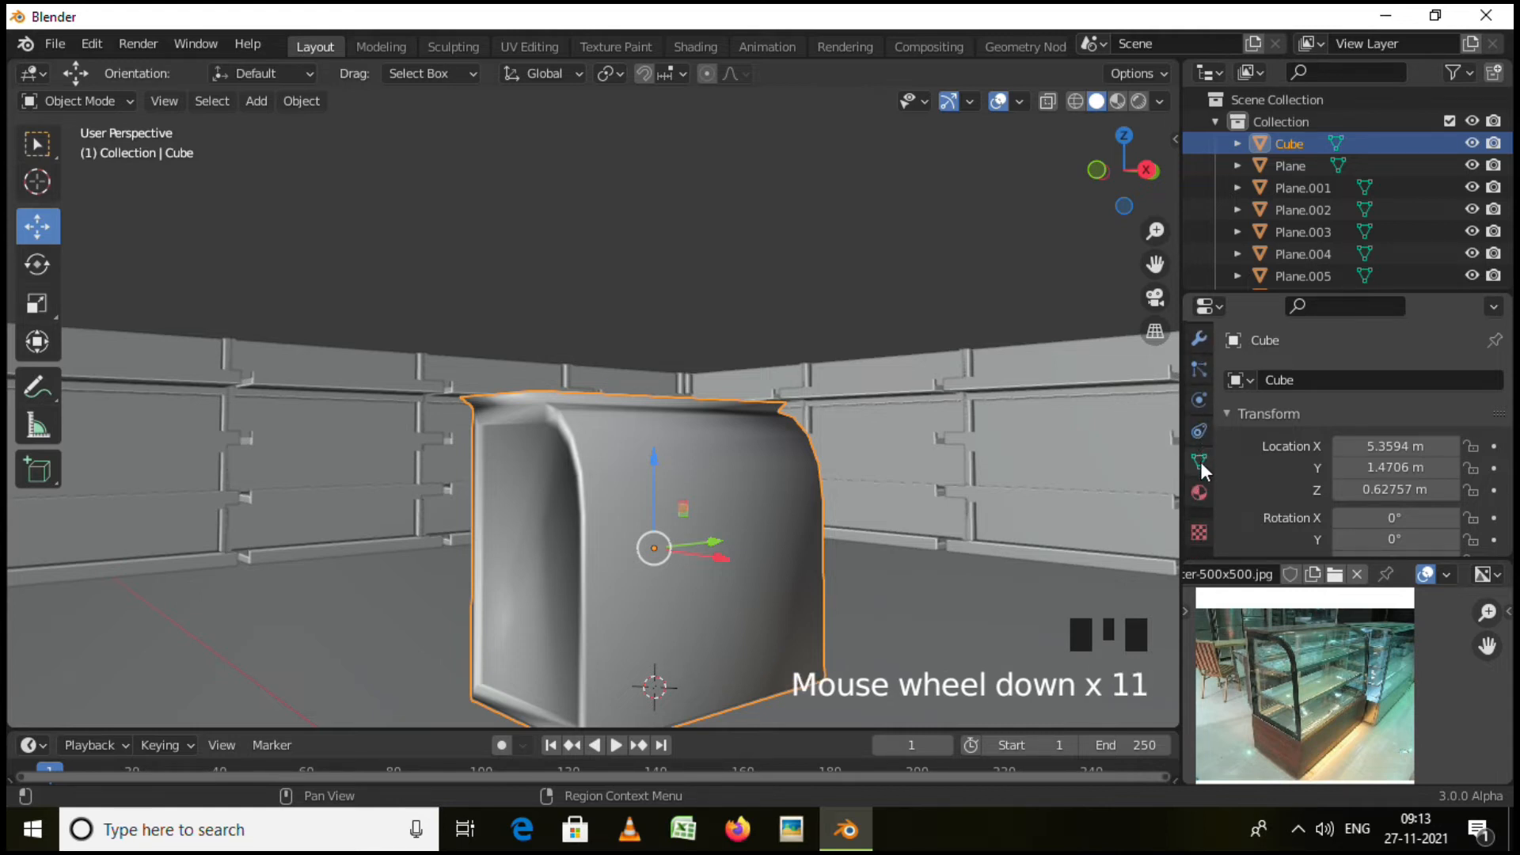
{"action": "left_click", "coordinate": [1200, 461]}
{"action": "scroll", "coordinate": [1239, 442], "scroll_direction": "down", "scroll_amount": 9}
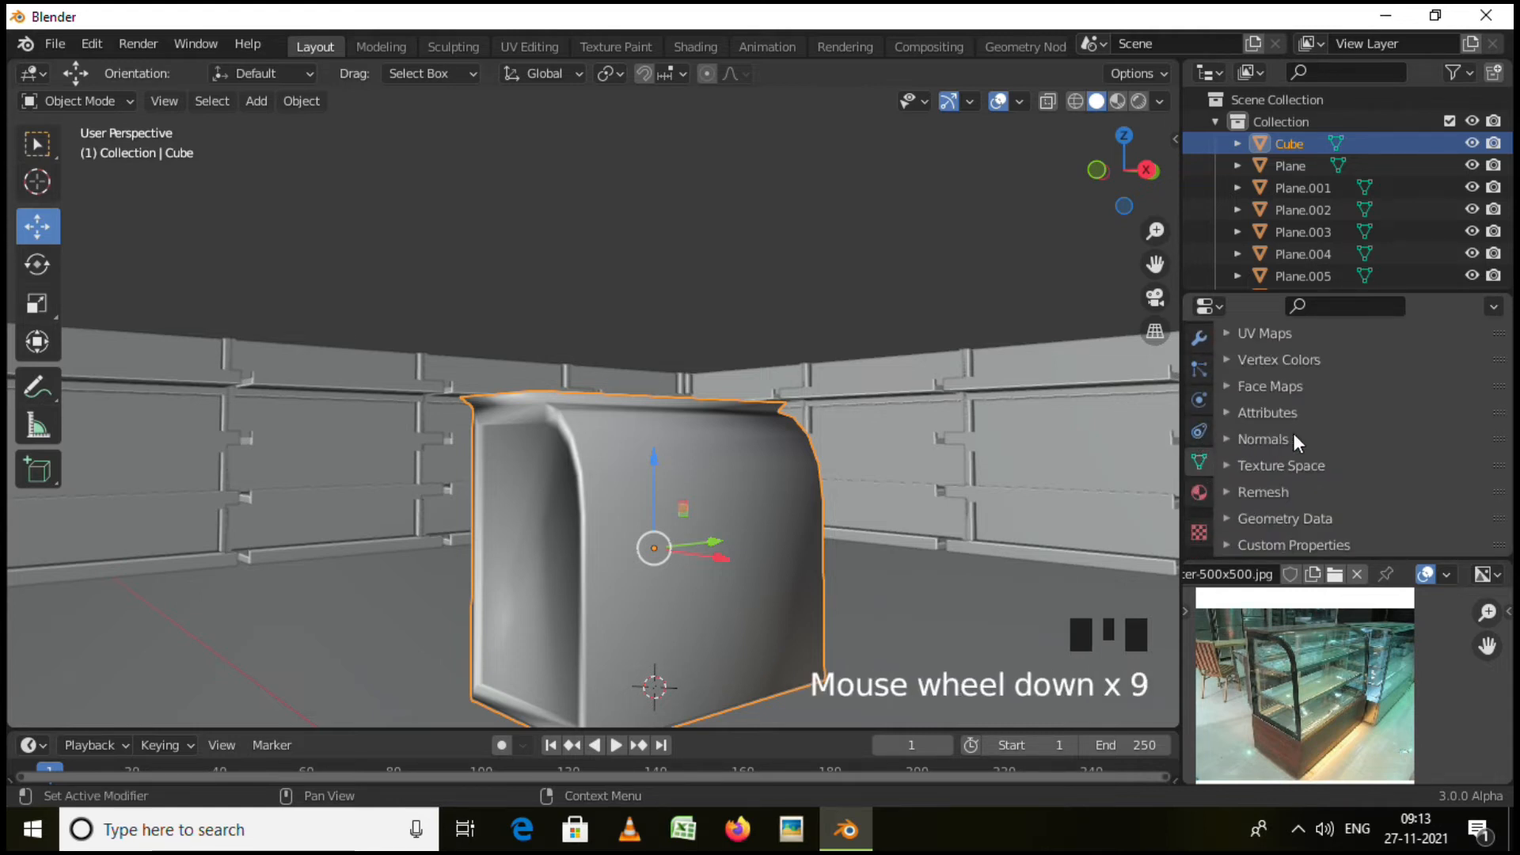
{"action": "scroll", "coordinate": [1293, 428], "scroll_direction": "down", "scroll_amount": 1}
{"action": "scroll", "coordinate": [1264, 445], "scroll_direction": "up", "scroll_amount": 1}
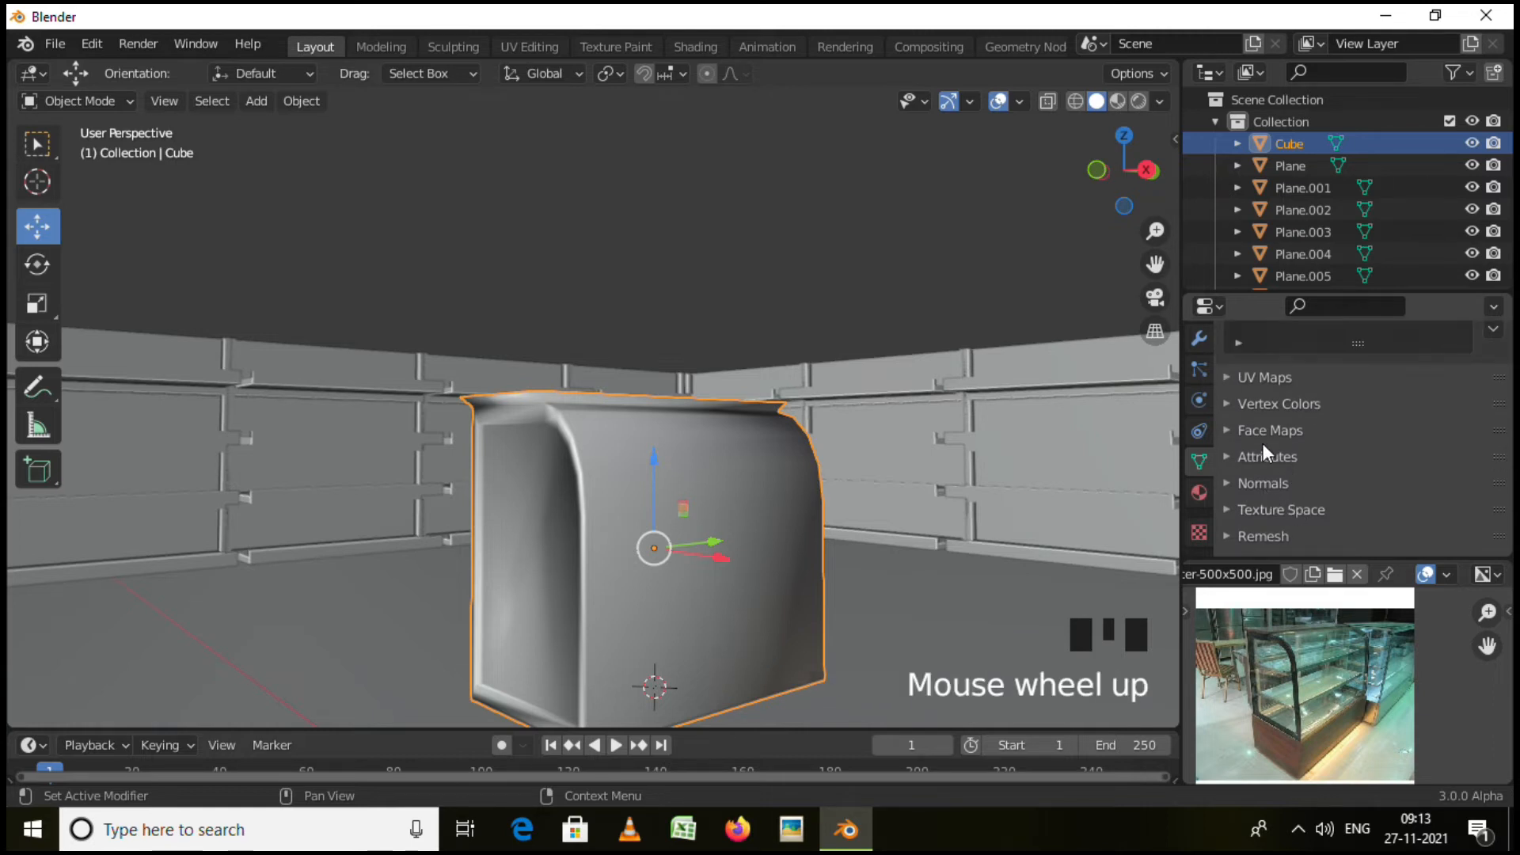
{"action": "left_click", "coordinate": [1228, 485]}
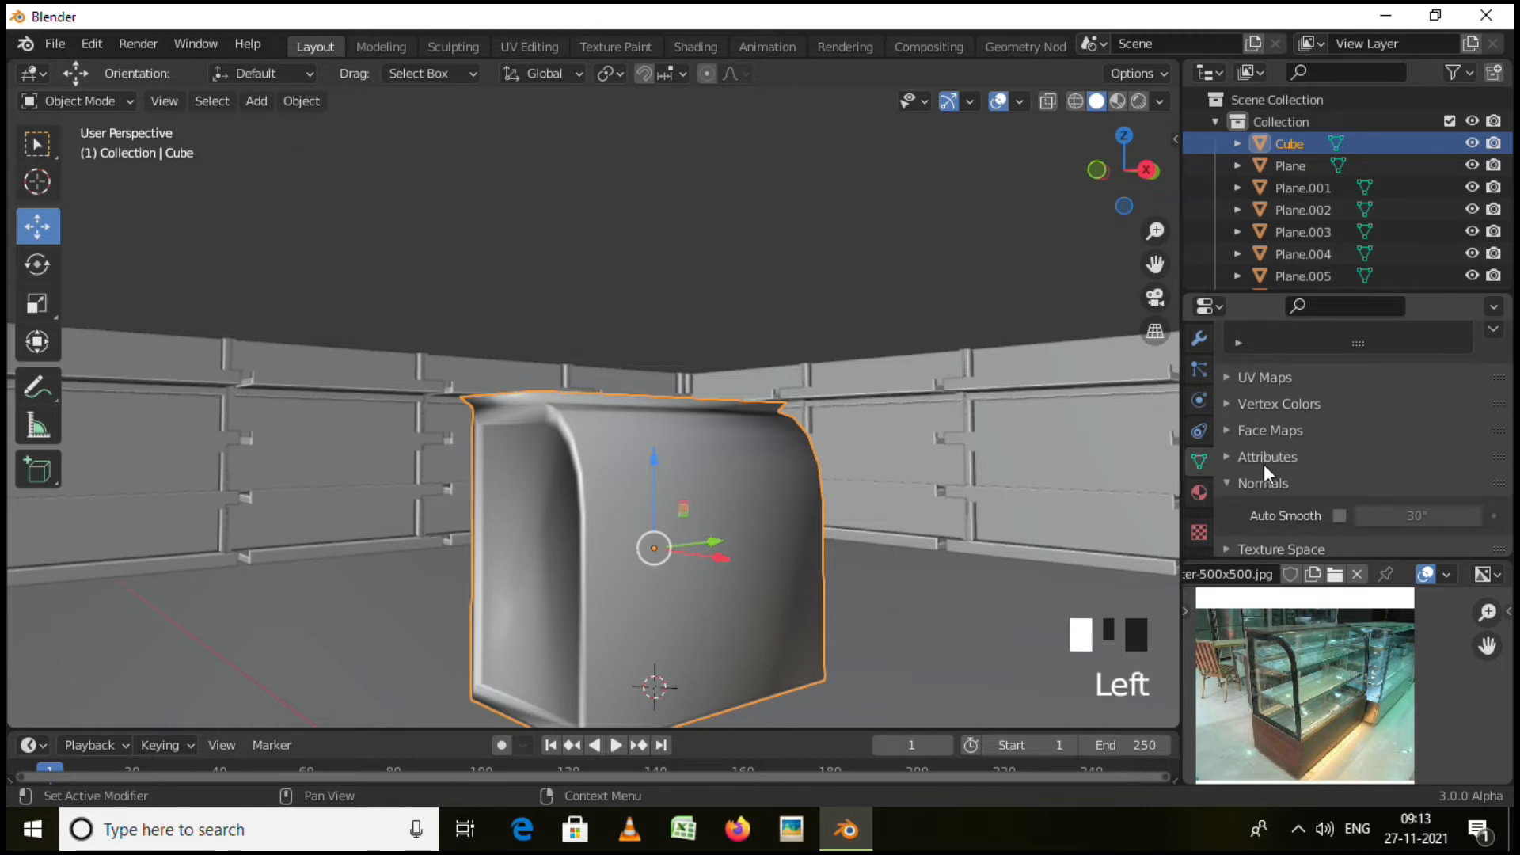
{"action": "scroll", "coordinate": [1315, 479], "scroll_direction": "down", "scroll_amount": 1}
{"action": "left_click", "coordinate": [1340, 473]}
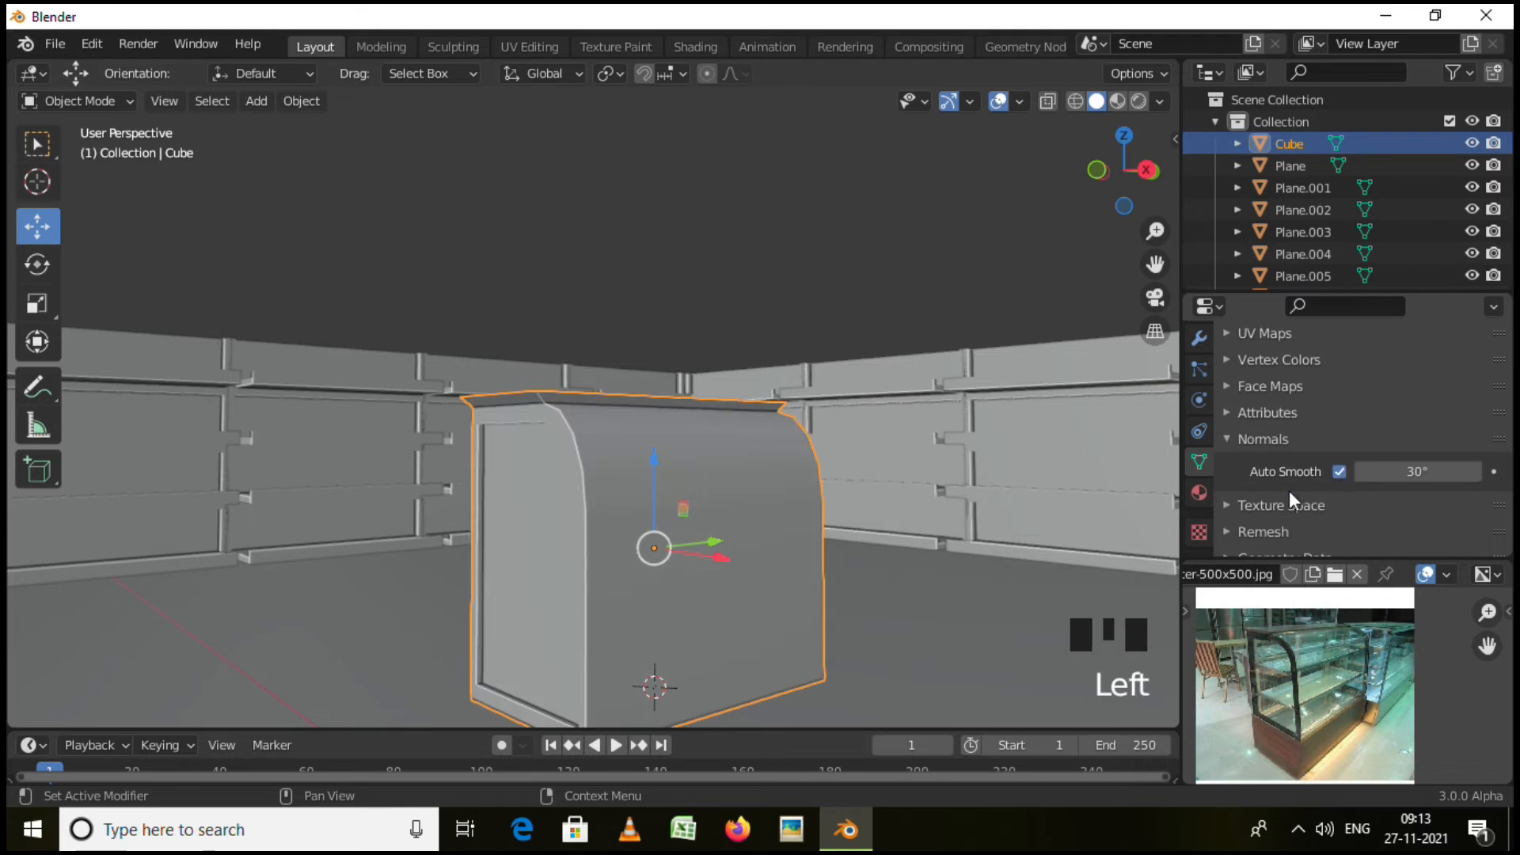
Examine the smoothed counter from several angles and reselect it.
{"action": "left_click", "coordinate": [1017, 530]}
{"action": "mouse_move", "coordinate": [696, 554]}
{"action": "middle_mouse_down"}
{"action": "mouse_move", "coordinate": [790, 548]}
{"action": "mouse_move", "coordinate": [723, 570]}
{"action": "middle_mouse_up"}
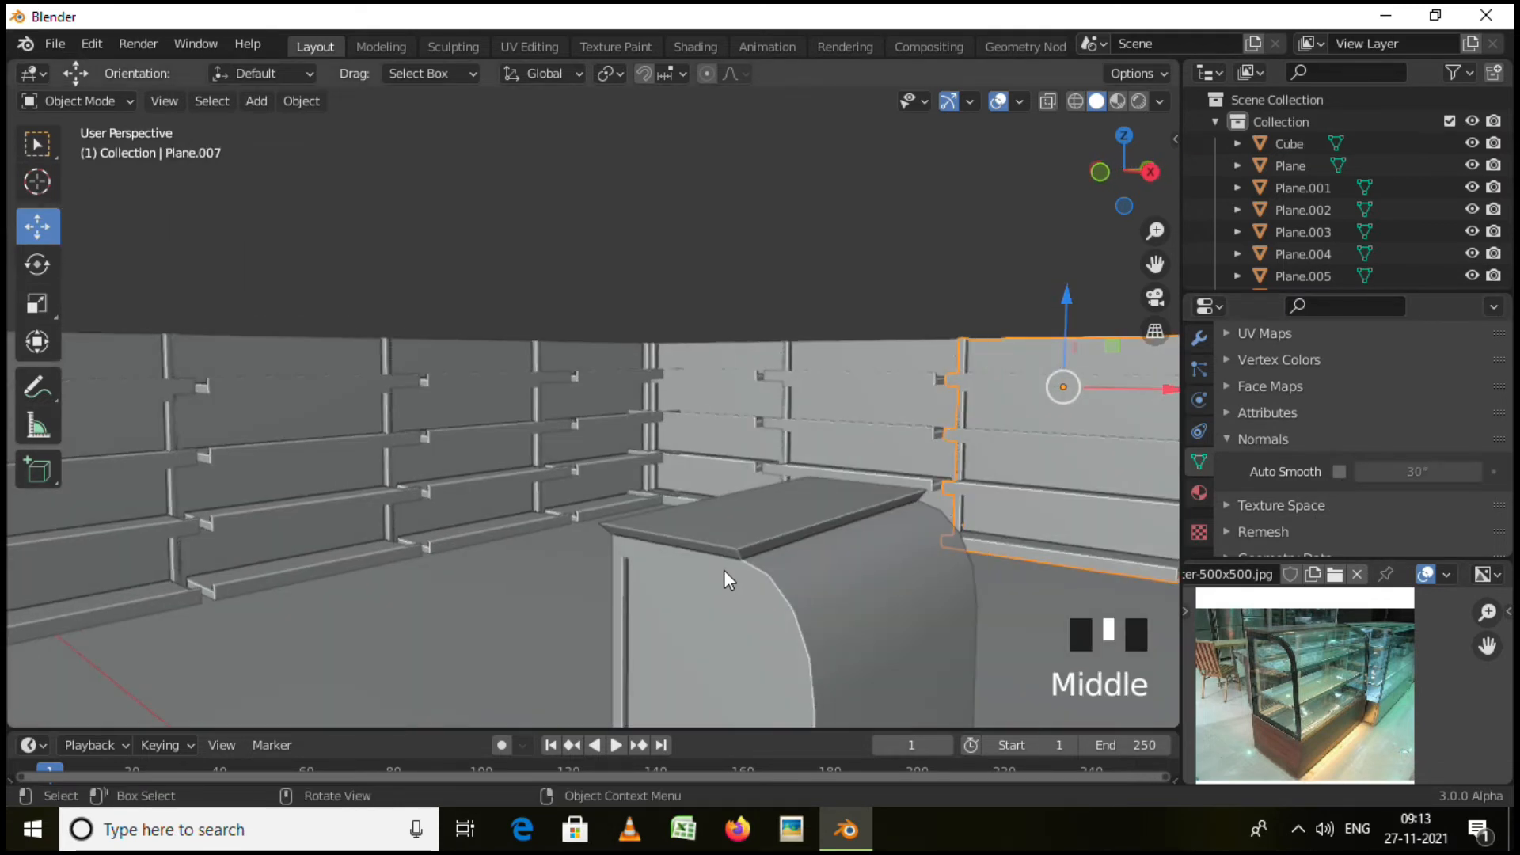
{"action": "scroll", "coordinate": [723, 570], "scroll_direction": "down", "scroll_amount": 4}
{"action": "left_click", "coordinate": [852, 602]}
{"action": "middle_click_drag", "start_coordinate": [852, 602], "coordinate": [806, 605]}
{"action": "scroll", "coordinate": [860, 592], "scroll_direction": "down", "scroll_amount": 2}
{"action": "scroll", "coordinate": [751, 553], "scroll_direction": "up", "scroll_amount": 2}
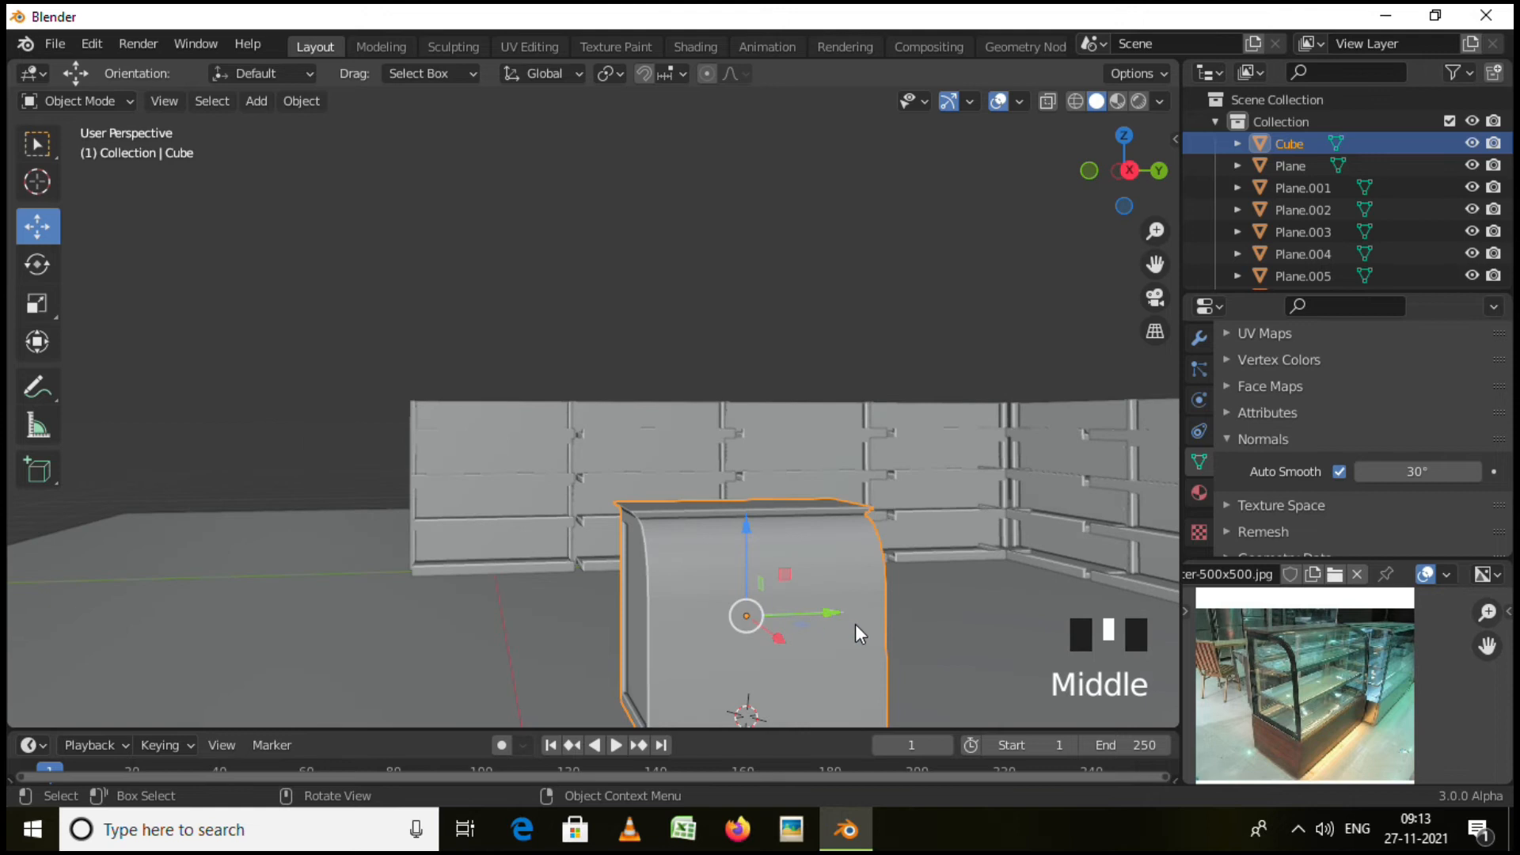
Scale the display counter along the Y axis to lengthen it in front of the shelves.
{"action": "key", "text": "s"}
{"action": "key", "text": "y"}
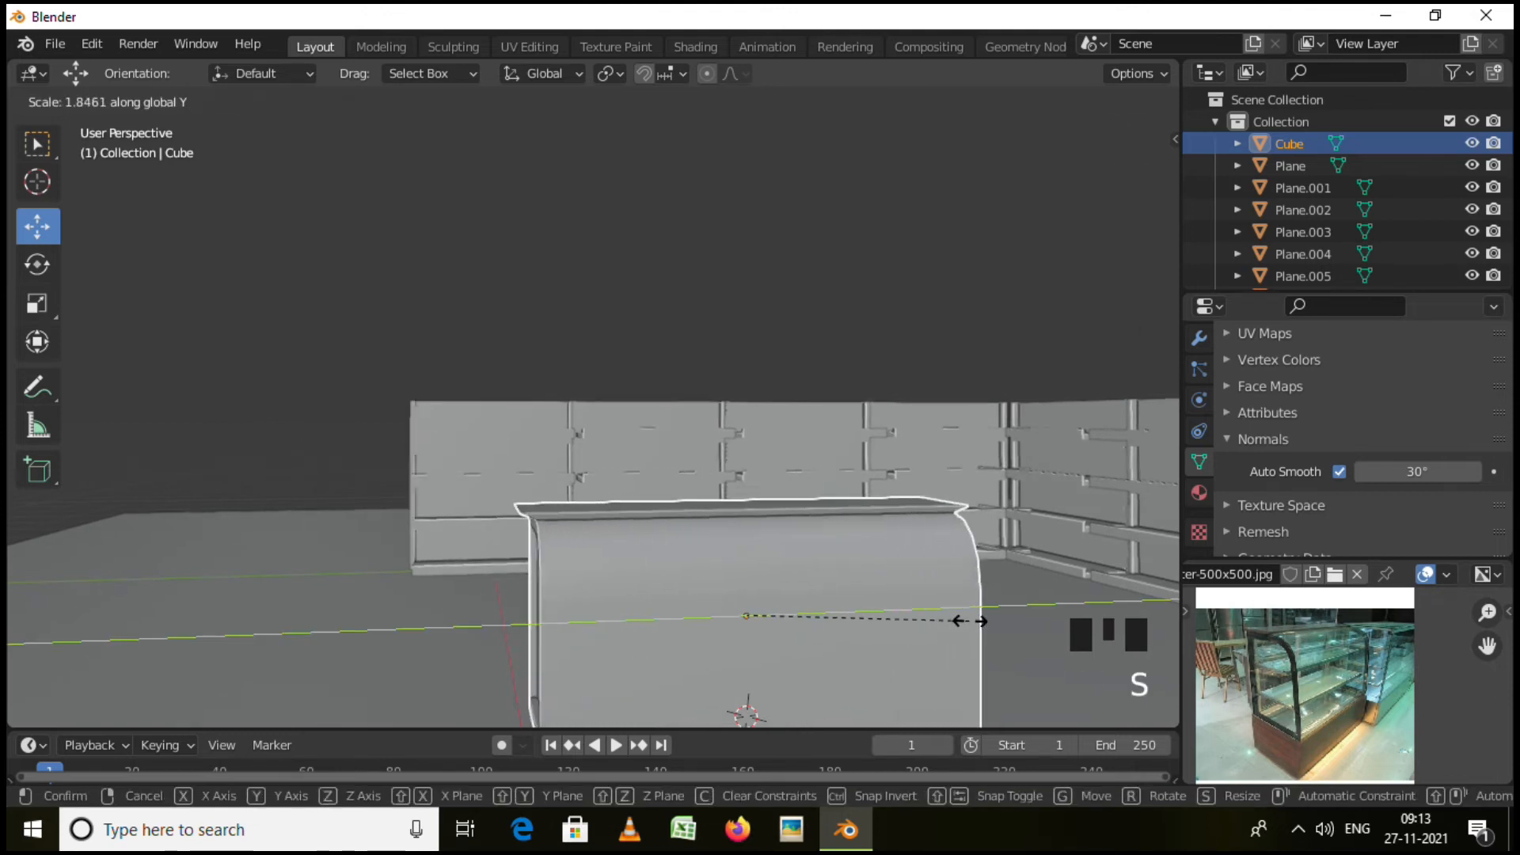
{"action": "left_click", "coordinate": [1092, 626]}
{"action": "middle_click_drag", "start_coordinate": [948, 581], "coordinate": [751, 605]}
{"action": "scroll", "coordinate": [963, 597], "scroll_direction": "down", "scroll_amount": 3}
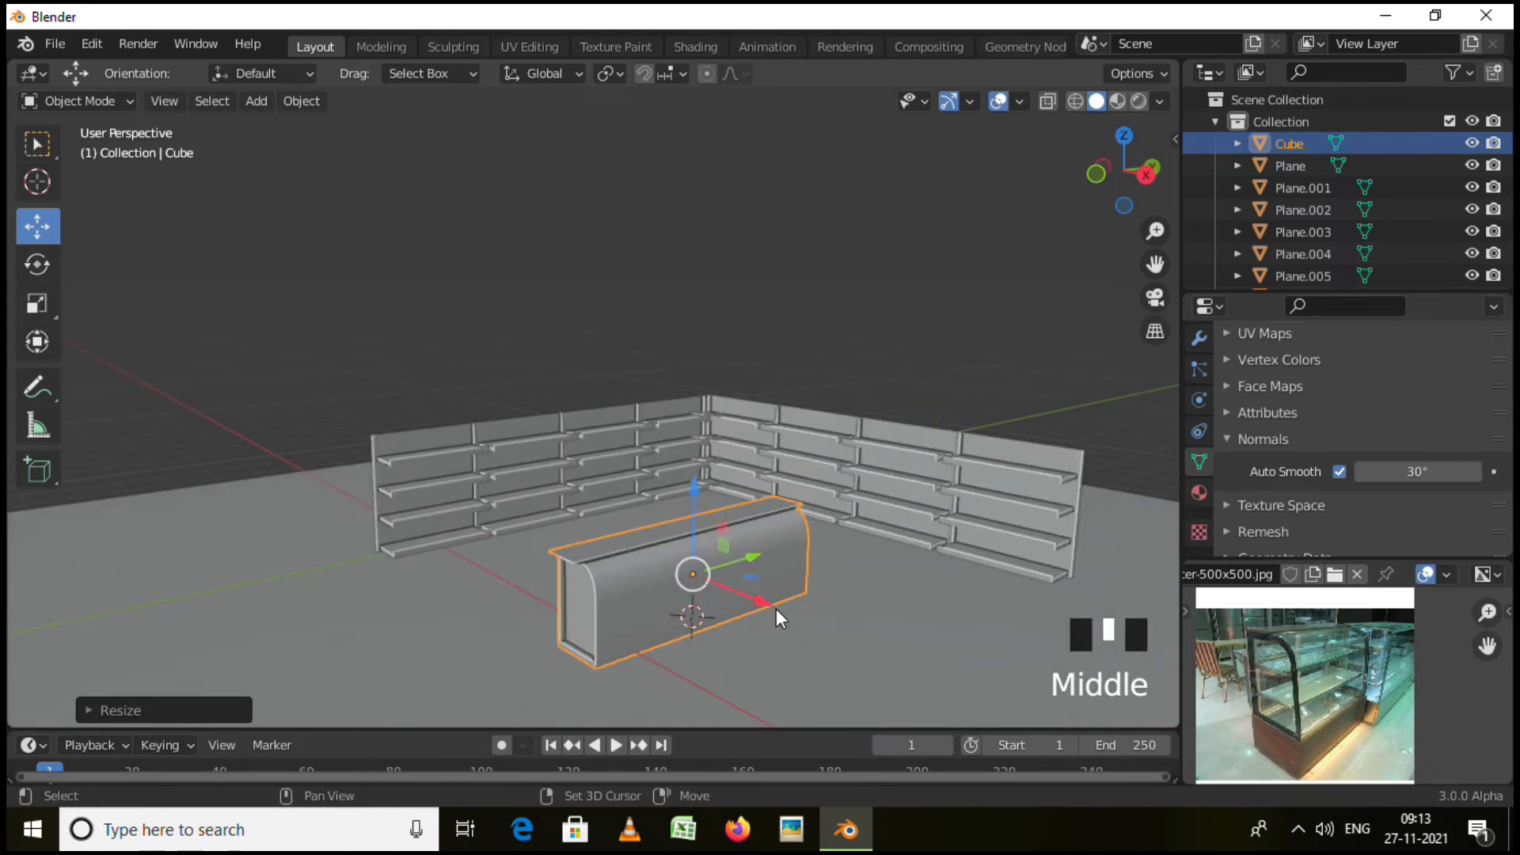
Duplicate the lengthened counter in place and rotate the copy about 90° around Z so it crosses the original.
{"action": "key", "text": "shift+d"}
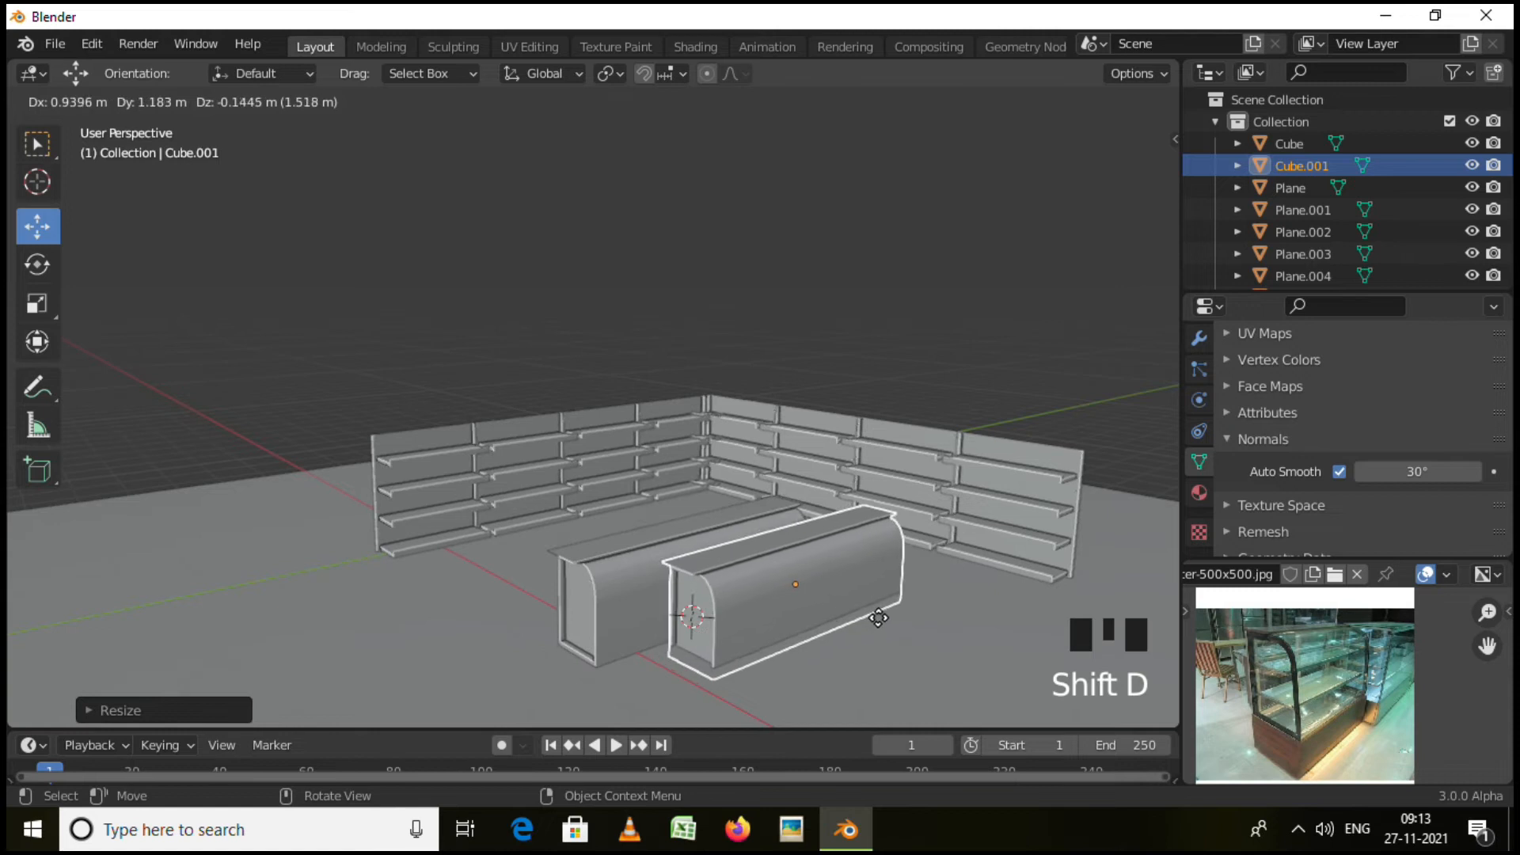
{"action": "right_click", "coordinate": [879, 618]}
{"action": "left_click", "coordinate": [38, 261]}
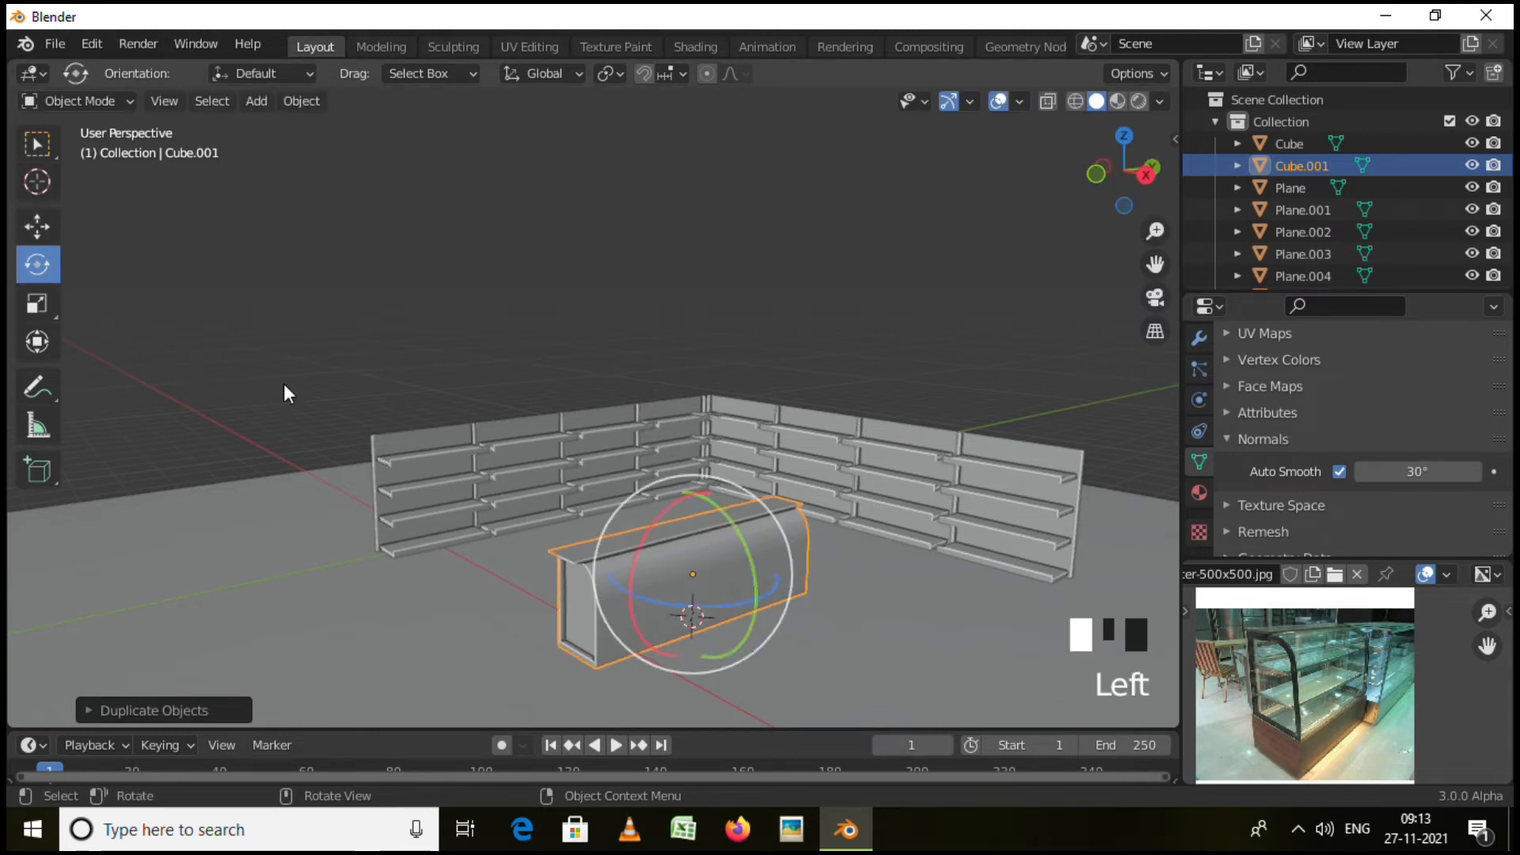
{"action": "left_click_drag", "start_coordinate": [787, 576], "coordinate": [665, 616]}
{"action": "right_click", "coordinate": [720, 624]}
{"action": "middle_click_drag", "start_coordinate": [665, 617], "coordinate": [792, 641]}
{"action": "middle_click_drag", "start_coordinate": [597, 587], "coordinate": [518, 555]}
Move the rotated counter copy along Y and X to the far end of the original counter.
{"action": "left_click", "coordinate": [38, 227]}
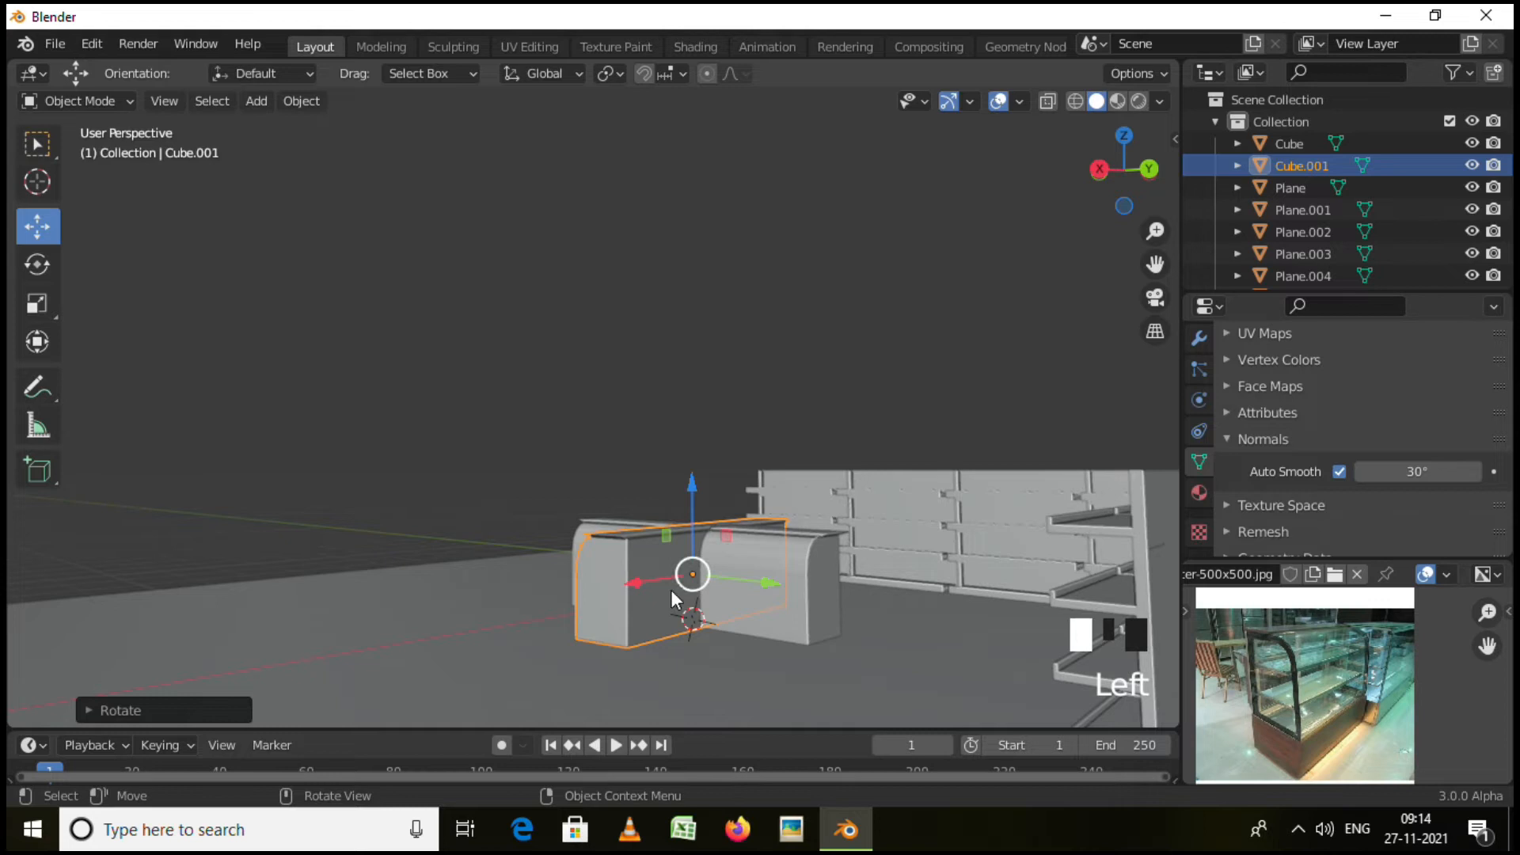
{"action": "left_click_drag", "start_coordinate": [628, 578], "coordinate": [825, 620]}
{"action": "right_click", "coordinate": [825, 619]}
{"action": "middle_click_drag", "start_coordinate": [825, 619], "coordinate": [859, 607]}
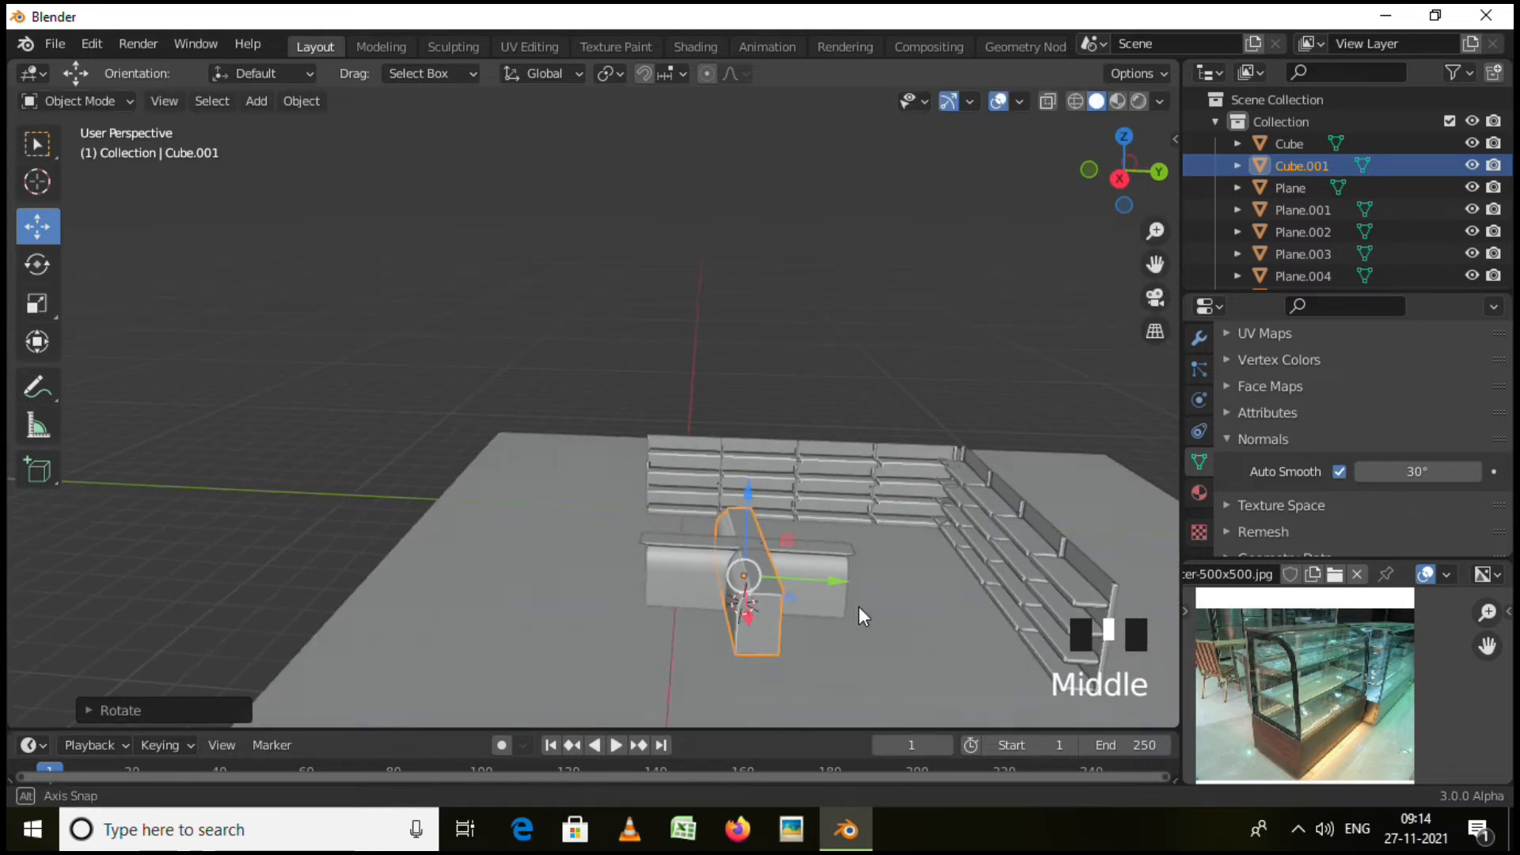
{"action": "left_click_drag", "start_coordinate": [828, 580], "coordinate": [982, 614]}
{"action": "middle_click_drag", "start_coordinate": [982, 615], "coordinate": [1015, 606]}
{"action": "left_click_drag", "start_coordinate": [1016, 606], "coordinate": [1021, 645]}
{"action": "left_click", "coordinate": [871, 615]}
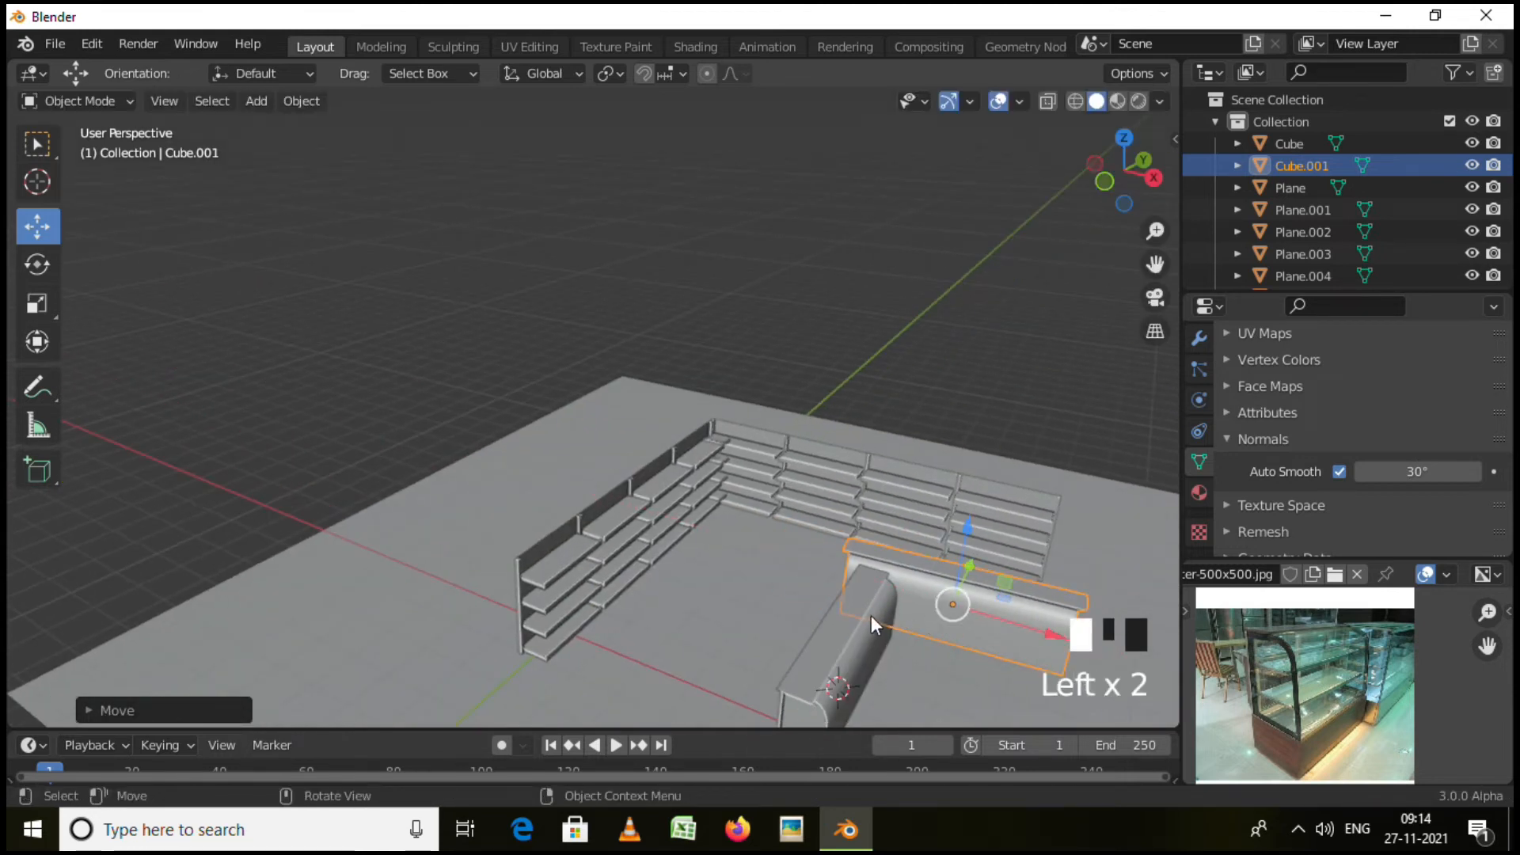
{"action": "left_click_drag", "start_coordinate": [933, 681], "coordinate": [828, 613]}
Adjust the copy's position so both counters meet in an L-shaped corner, then deselect it by selecting the floor plane.
{"action": "middle_click_drag", "start_coordinate": [956, 544], "coordinate": [873, 489], "text": "shift"}
{"action": "left_click", "coordinate": [866, 605]}
{"action": "middle_click_drag", "start_coordinate": [867, 599], "coordinate": [937, 536]}
{"action": "scroll", "coordinate": [884, 553], "scroll_direction": "up", "scroll_amount": 2}
{"action": "left_click", "coordinate": [764, 560]}
{"action": "middle_click_drag", "start_coordinate": [764, 560], "coordinate": [848, 622]}
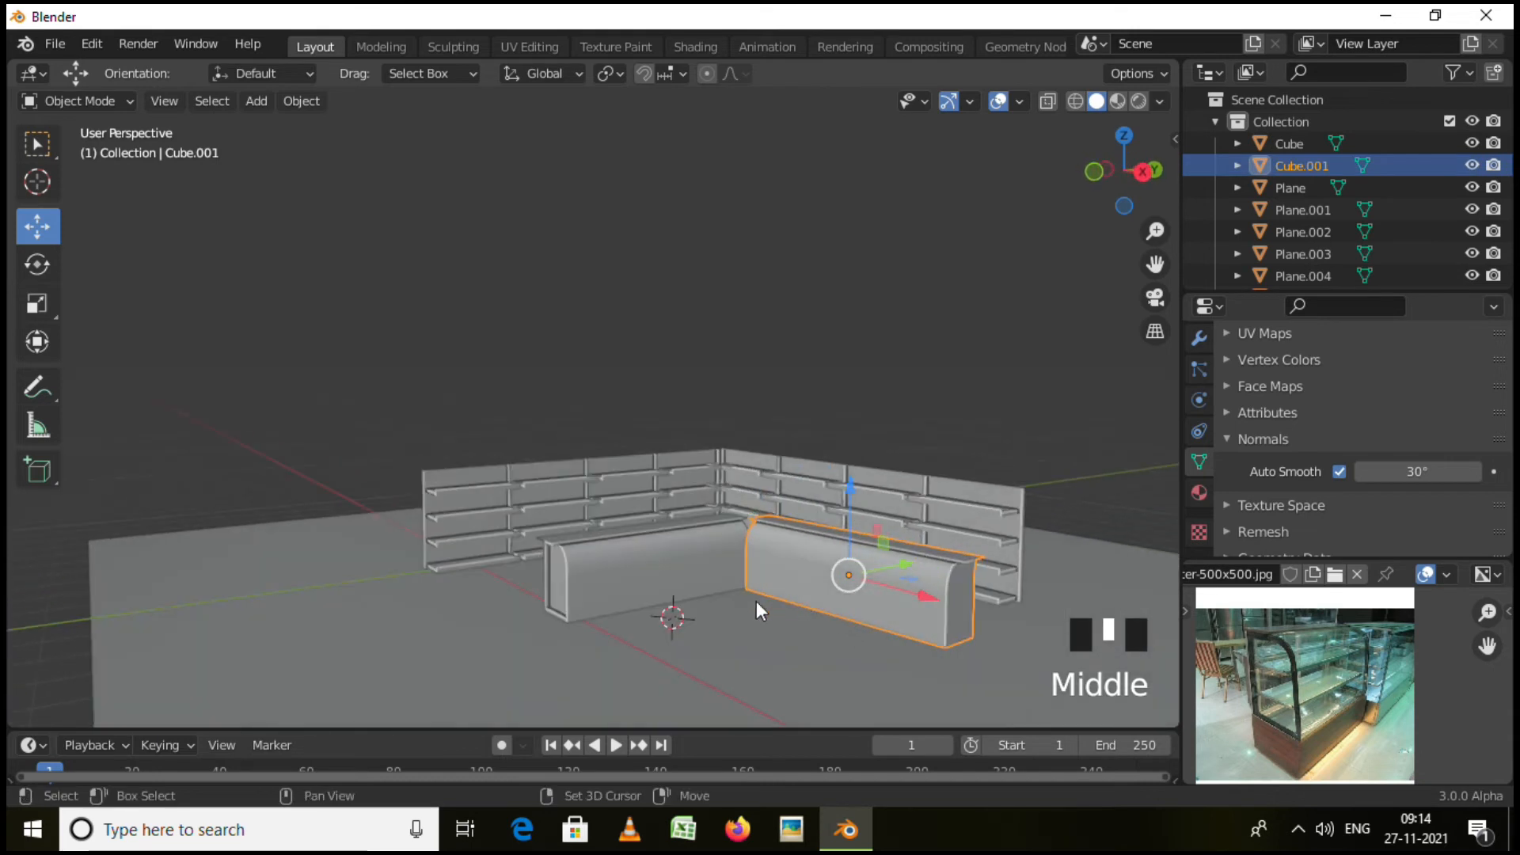
{"action": "middle_click_drag", "start_coordinate": [757, 601], "coordinate": [716, 569], "text": "shift"}
{"action": "left_click", "coordinate": [716, 568], "text": "shift"}
{"action": "left_click_drag", "start_coordinate": [805, 572], "coordinate": [780, 564]}
{"action": "left_click", "coordinate": [723, 618]}
Open the candy jar photo 1.jpgC23D29CB-0FDE-4C9A-8727-67C3B81D44BELarge.jpg from the Desktop in the image editor and enlarge its view.
{"action": "scroll", "coordinate": [729, 596], "scroll_direction": "up", "scroll_amount": 3}
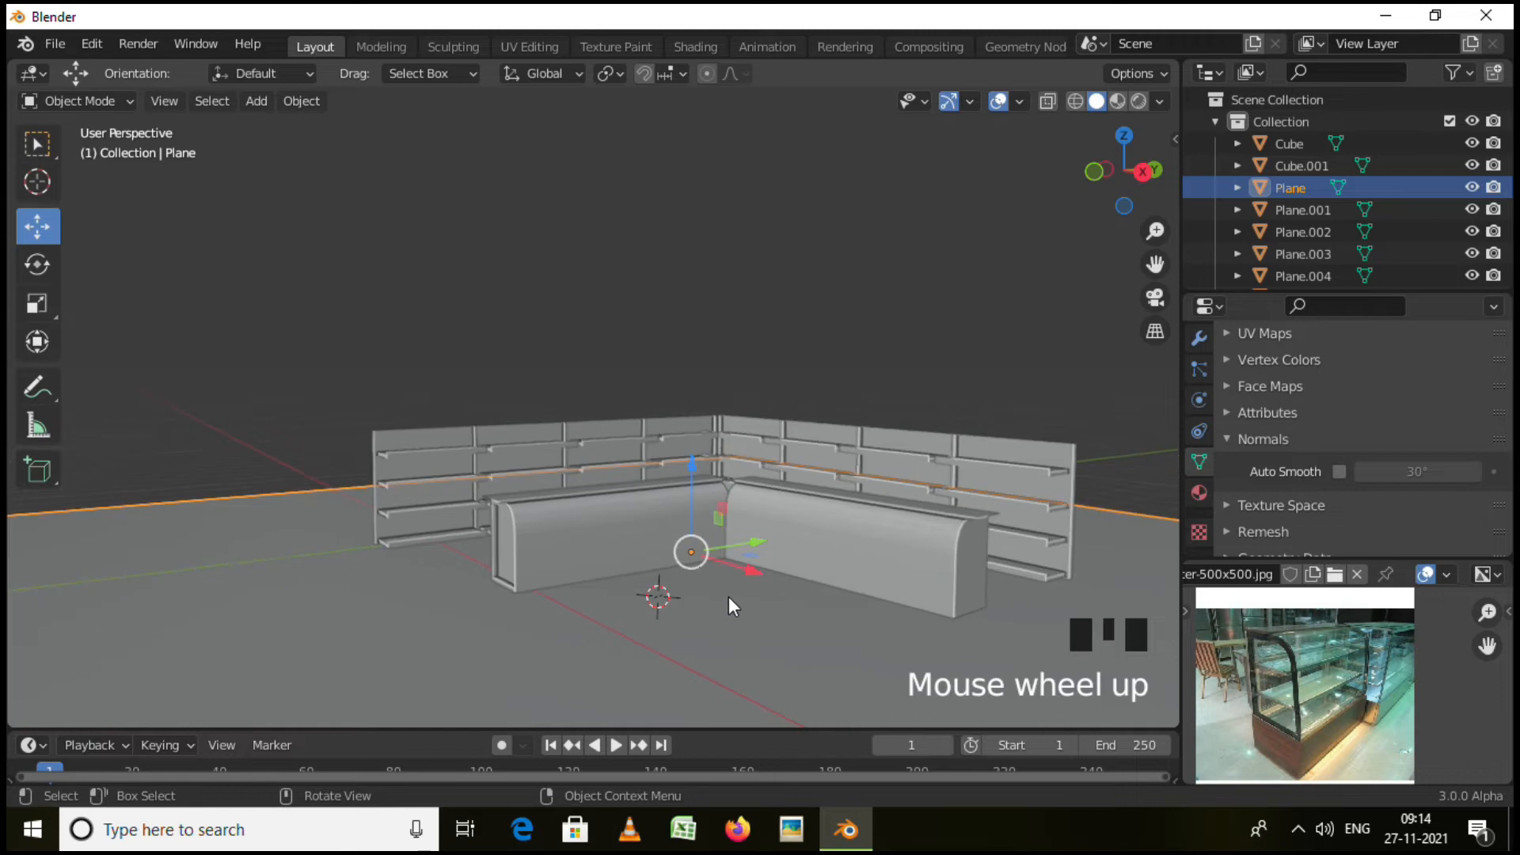
{"action": "middle_click_drag", "start_coordinate": [771, 600], "coordinate": [759, 654], "text": "shift"}
{"action": "scroll", "coordinate": [608, 500], "scroll_direction": "up", "scroll_amount": 3}
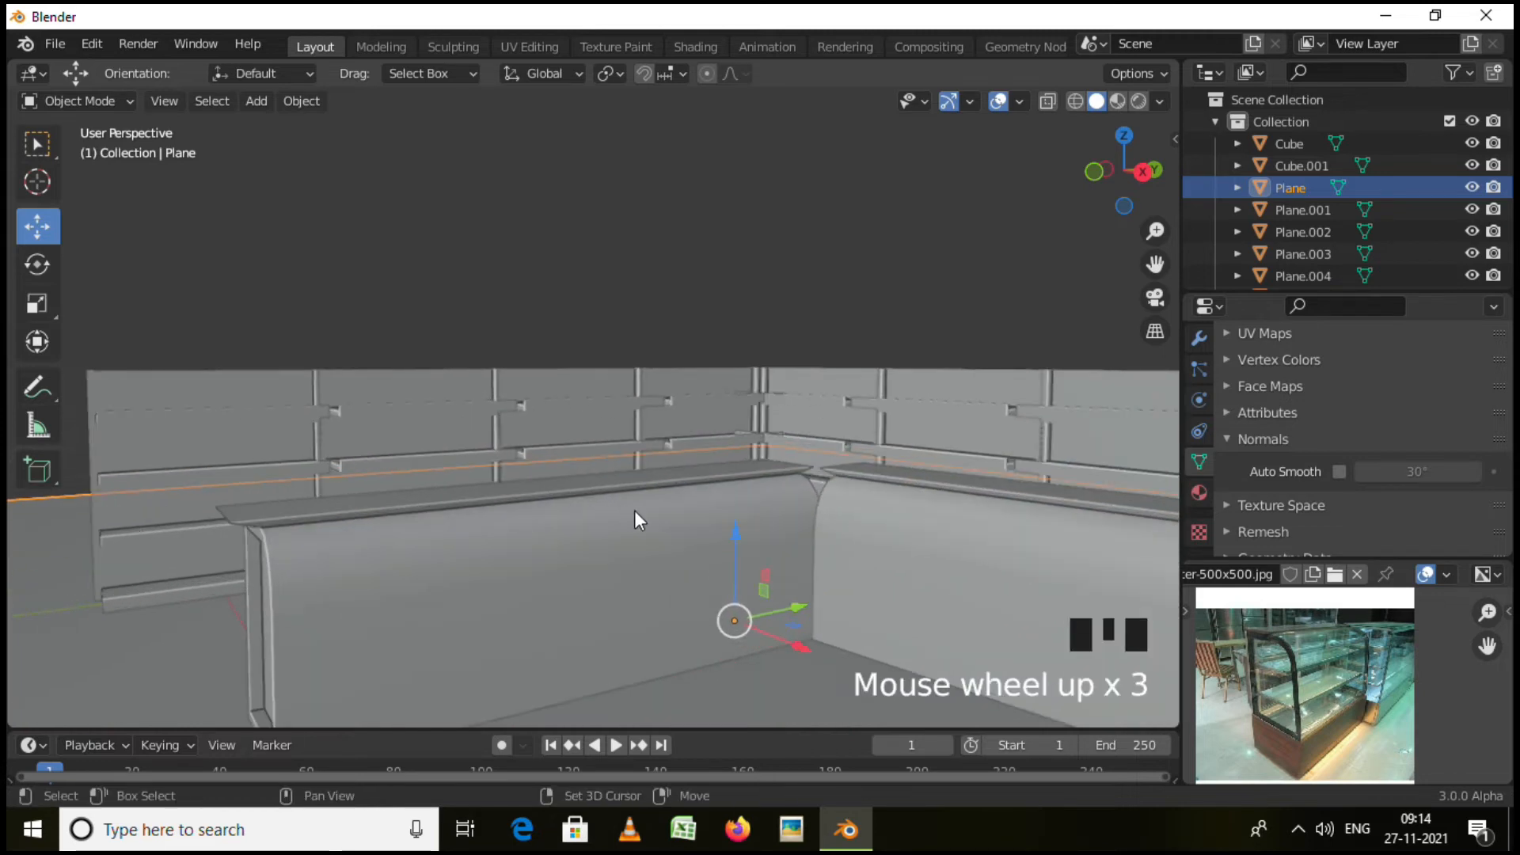
{"action": "middle_click_drag", "start_coordinate": [634, 510], "coordinate": [998, 597], "text": "shift"}
{"action": "scroll", "coordinate": [1323, 663], "scroll_direction": "down", "scroll_amount": 2}
{"action": "left_click", "coordinate": [1333, 575]}
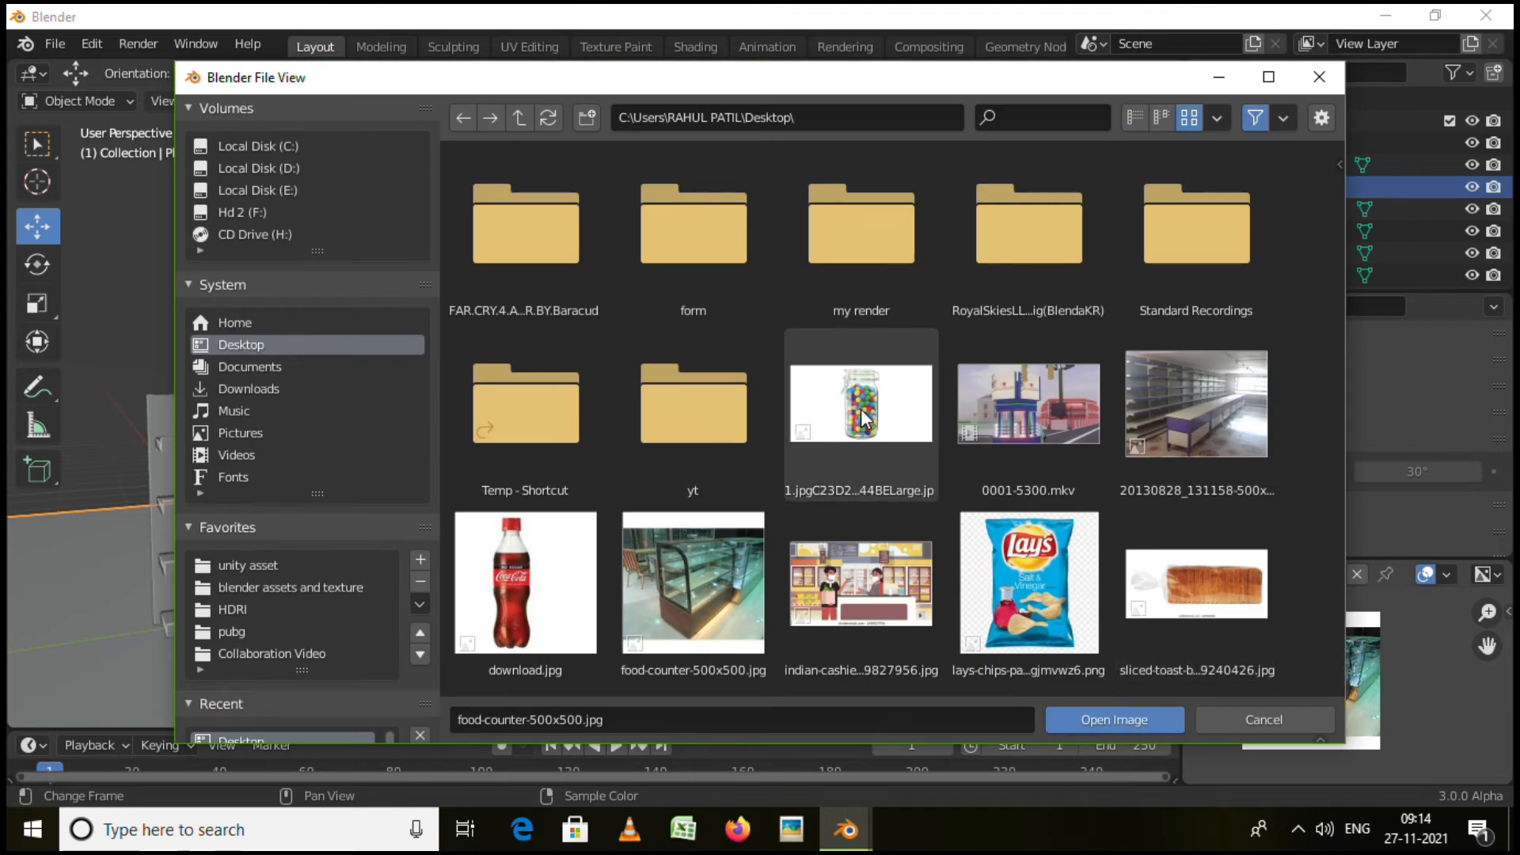
{"action": "left_click", "coordinate": [865, 417]}
{"action": "left_click", "coordinate": [1109, 722]}
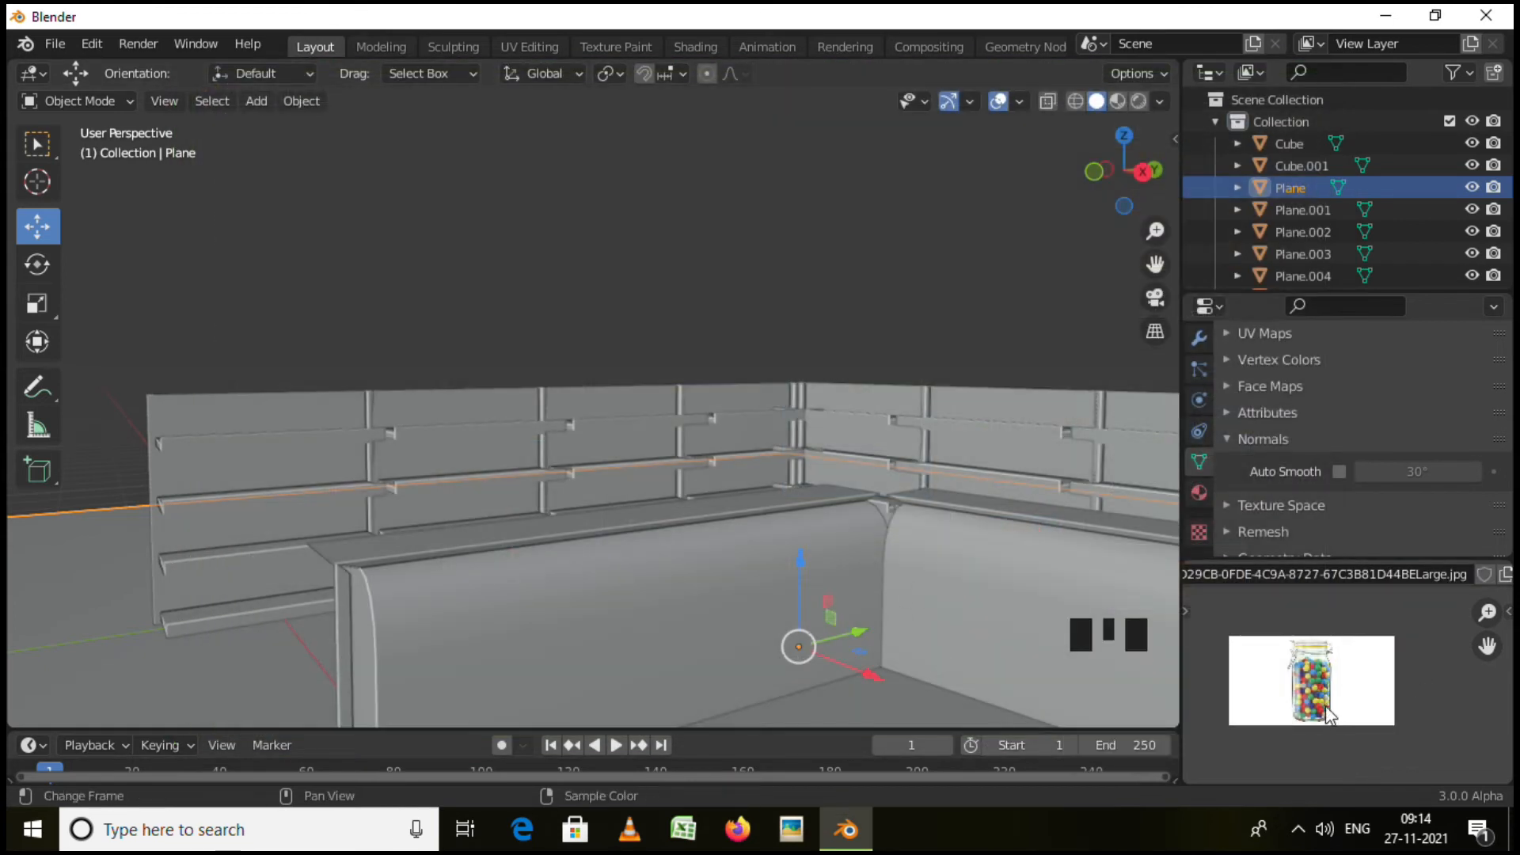
{"action": "scroll", "coordinate": [1328, 713], "scroll_direction": "up", "scroll_amount": 6}
{"action": "scroll", "coordinate": [1351, 660], "scroll_direction": "down", "scroll_amount": 3}
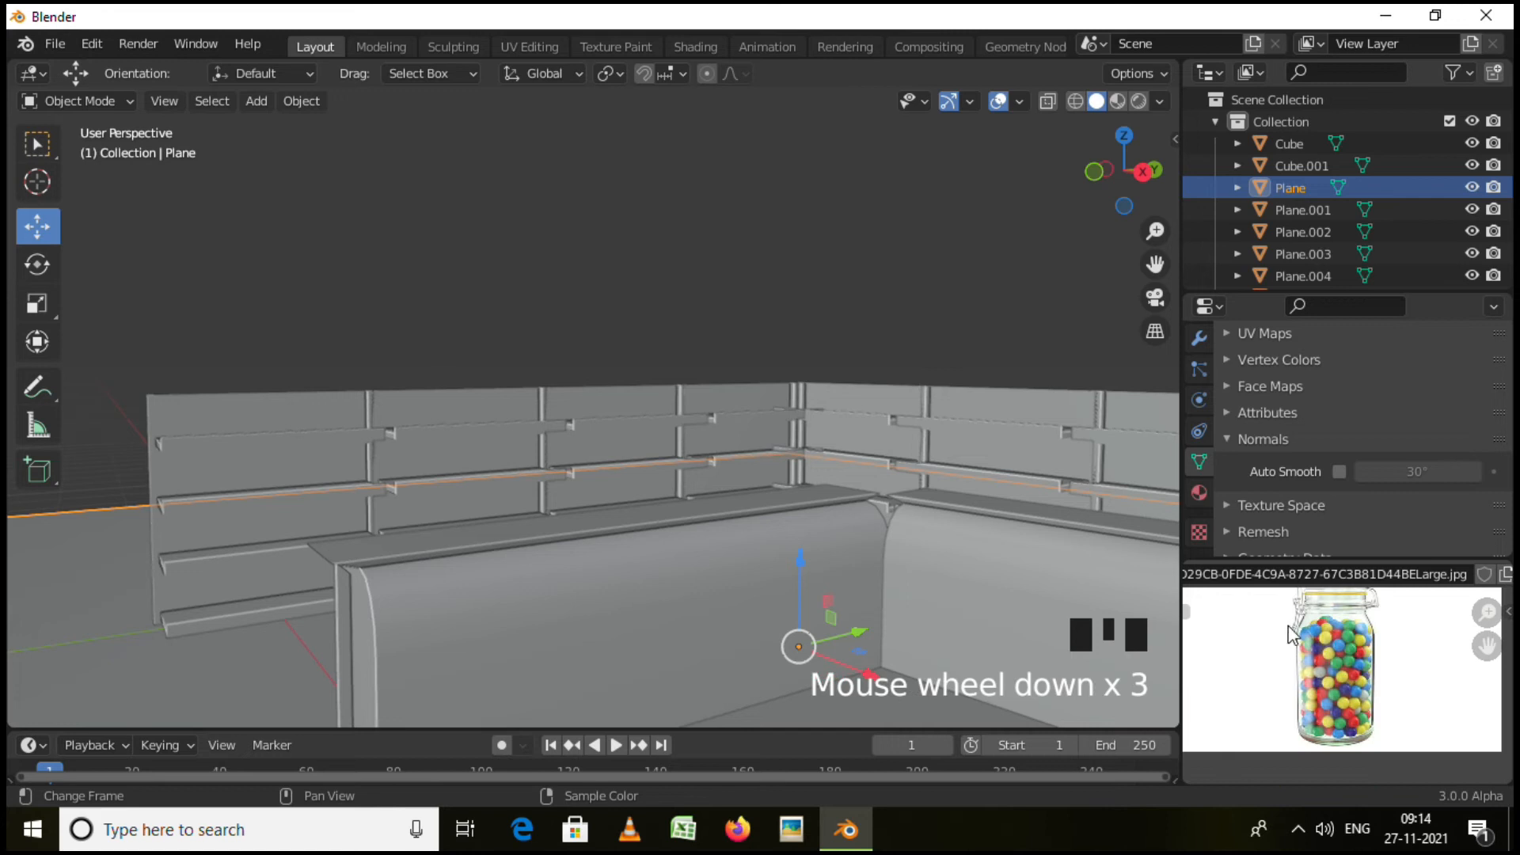
Place the 3D cursor on the original counter's top surface, near its free end.
{"action": "middle_click_drag", "start_coordinate": [687, 530], "coordinate": [689, 549], "text": "shift"}
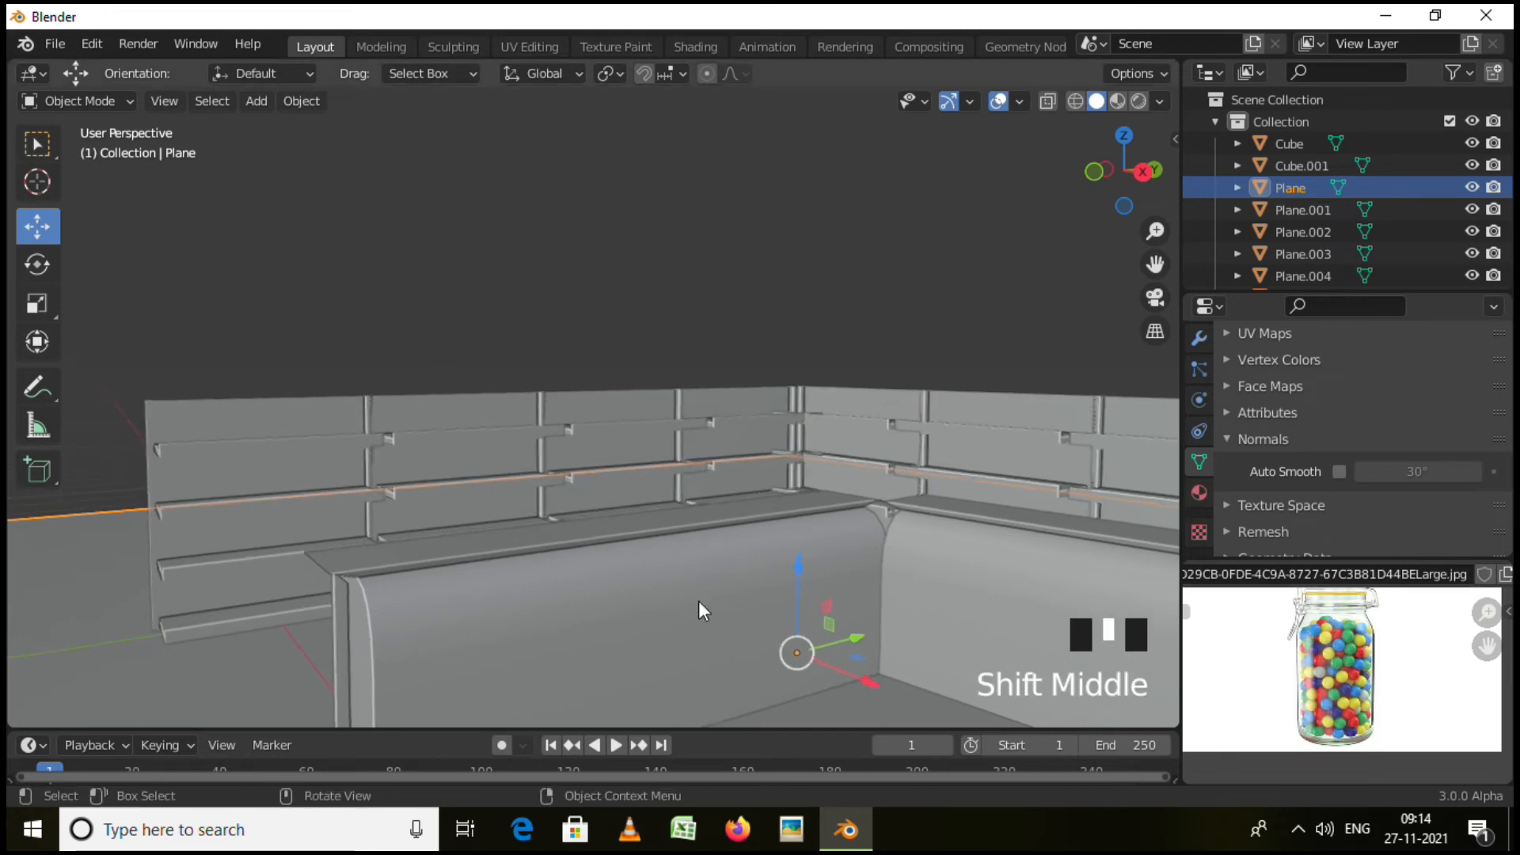
{"action": "scroll", "coordinate": [388, 551], "scroll_direction": "up", "scroll_amount": 3}
{"action": "middle_click_drag", "start_coordinate": [394, 560], "coordinate": [410, 572], "text": "shift"}
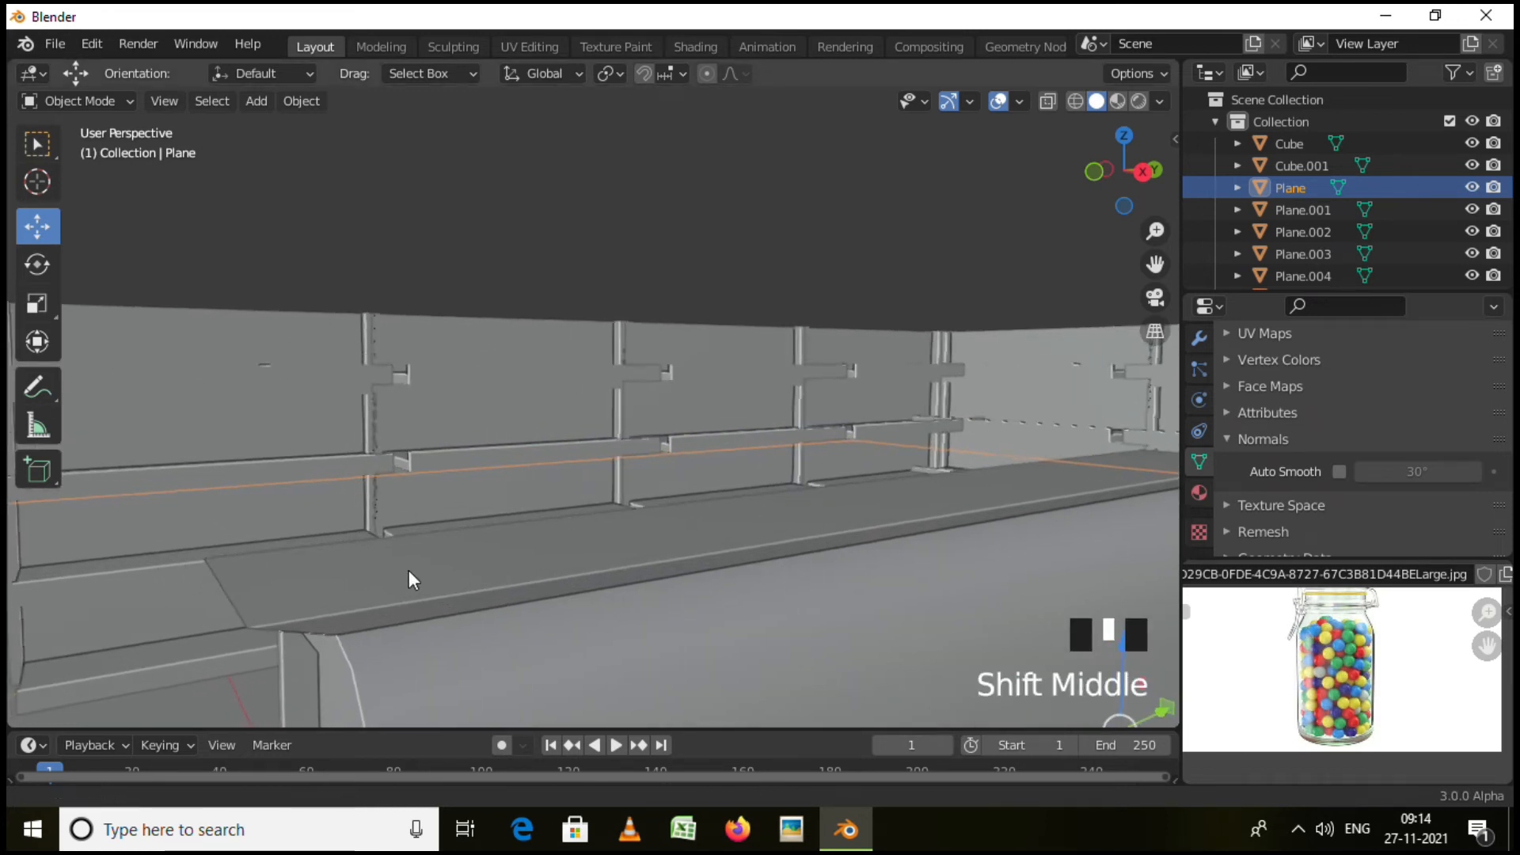
{"action": "right_click", "coordinate": [367, 576], "text": "shift"}
{"action": "middle_click_drag", "start_coordinate": [645, 604], "coordinate": [546, 586]}
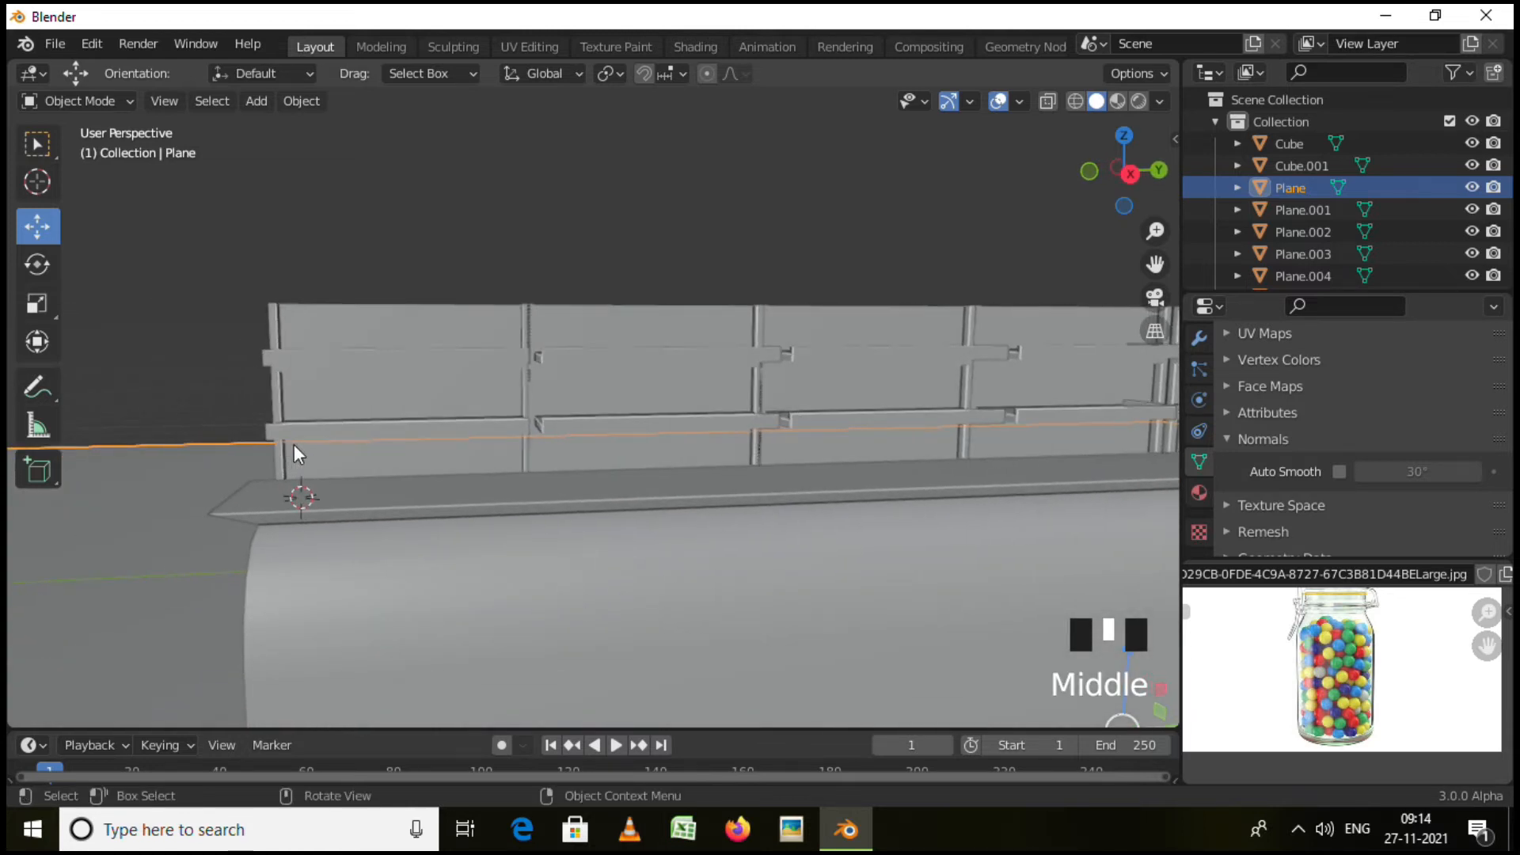
Add the candy jar photo from the Desktop to the scene as a reference image at the 3D cursor.
{"action": "key", "text": "shift+a"}
{"action": "mouse_move", "coordinate": [108, 282]}
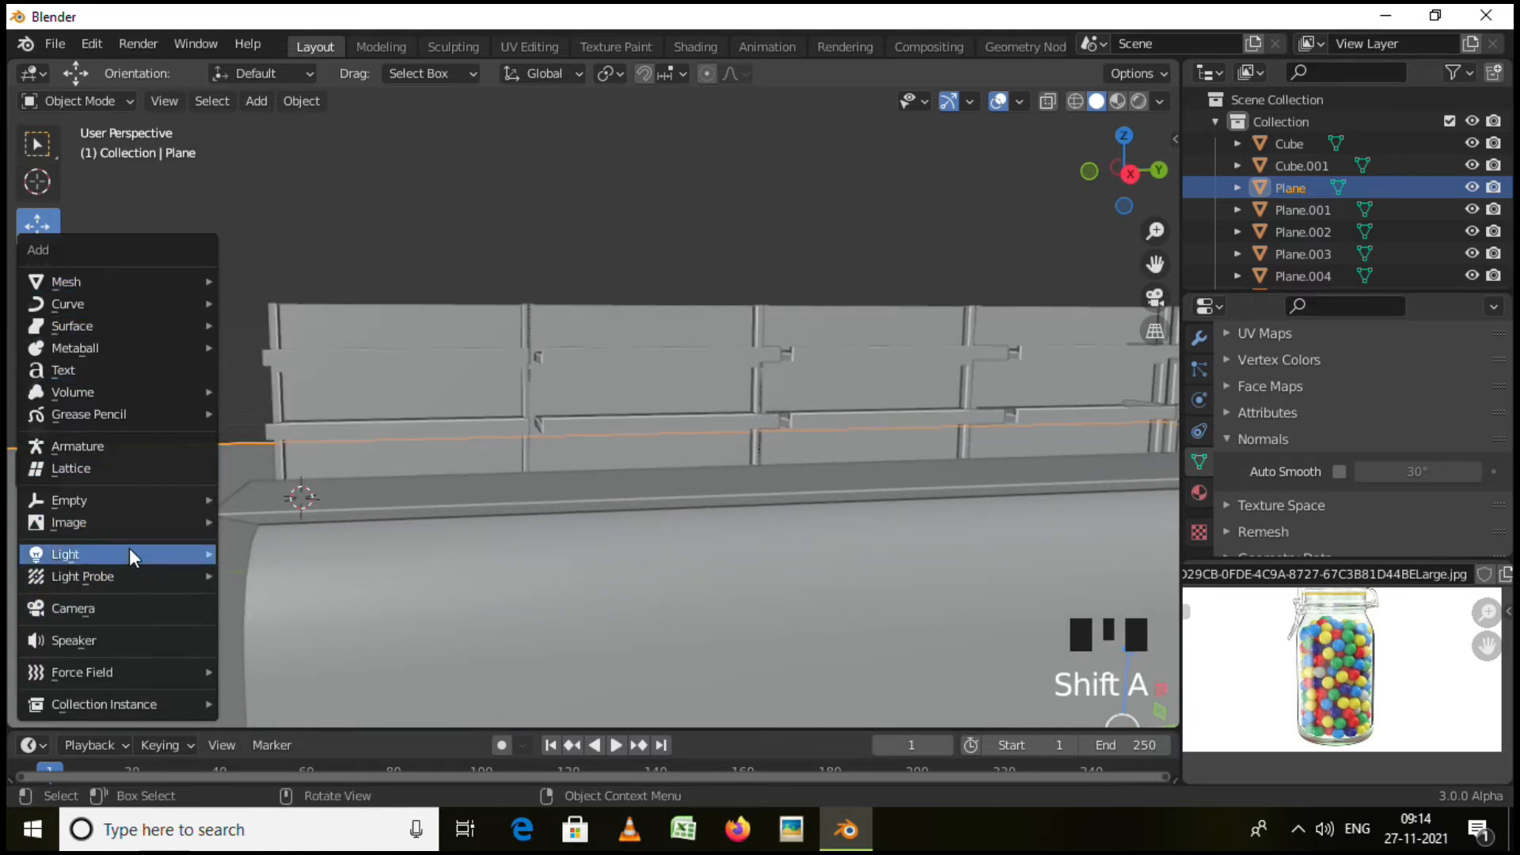
{"action": "mouse_move", "coordinate": [119, 522]}
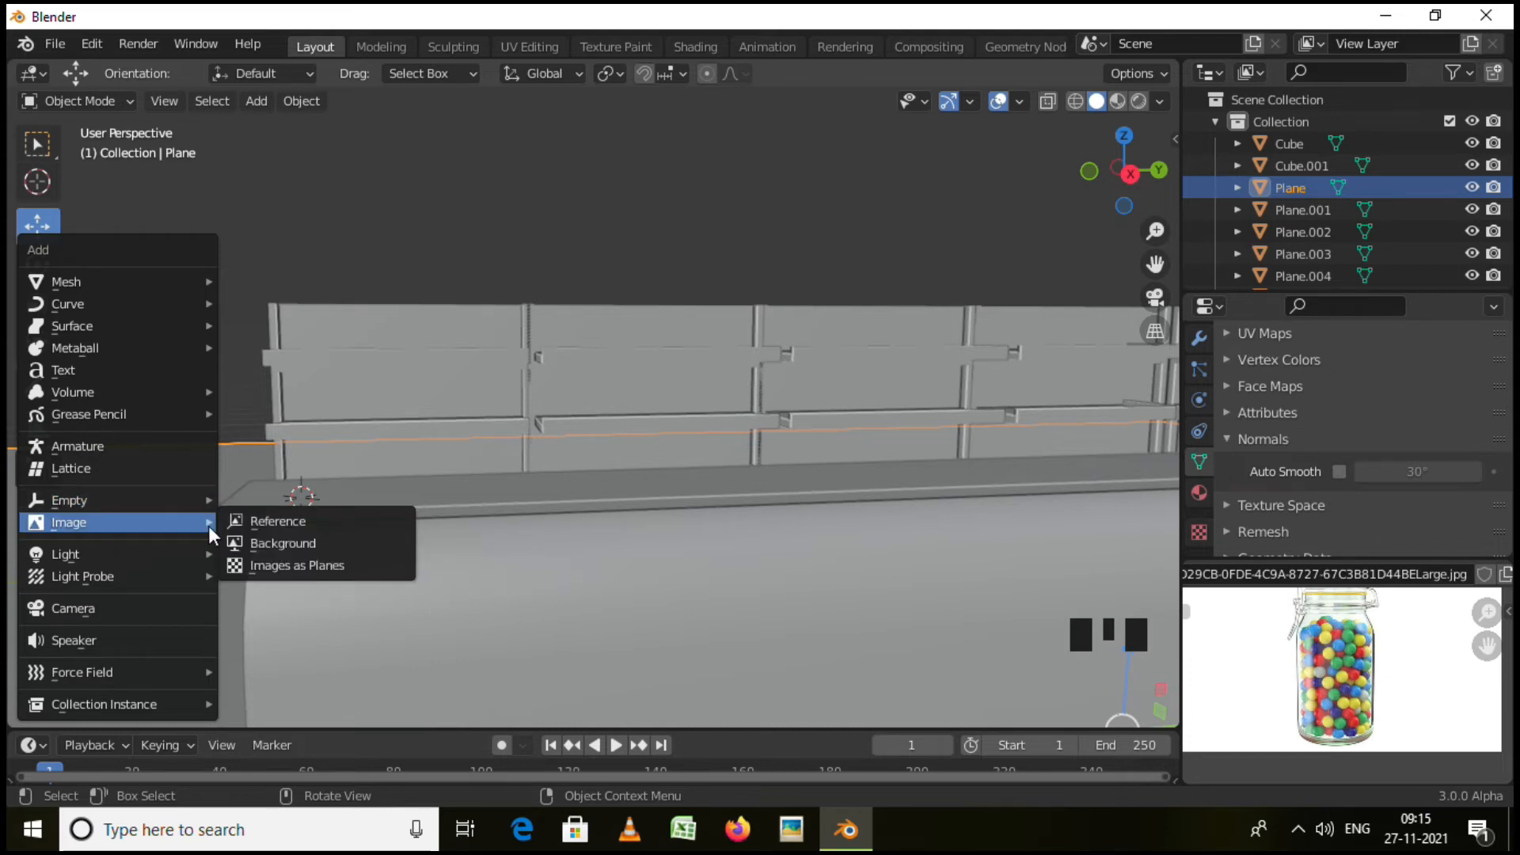
{"action": "left_click", "coordinate": [276, 521]}
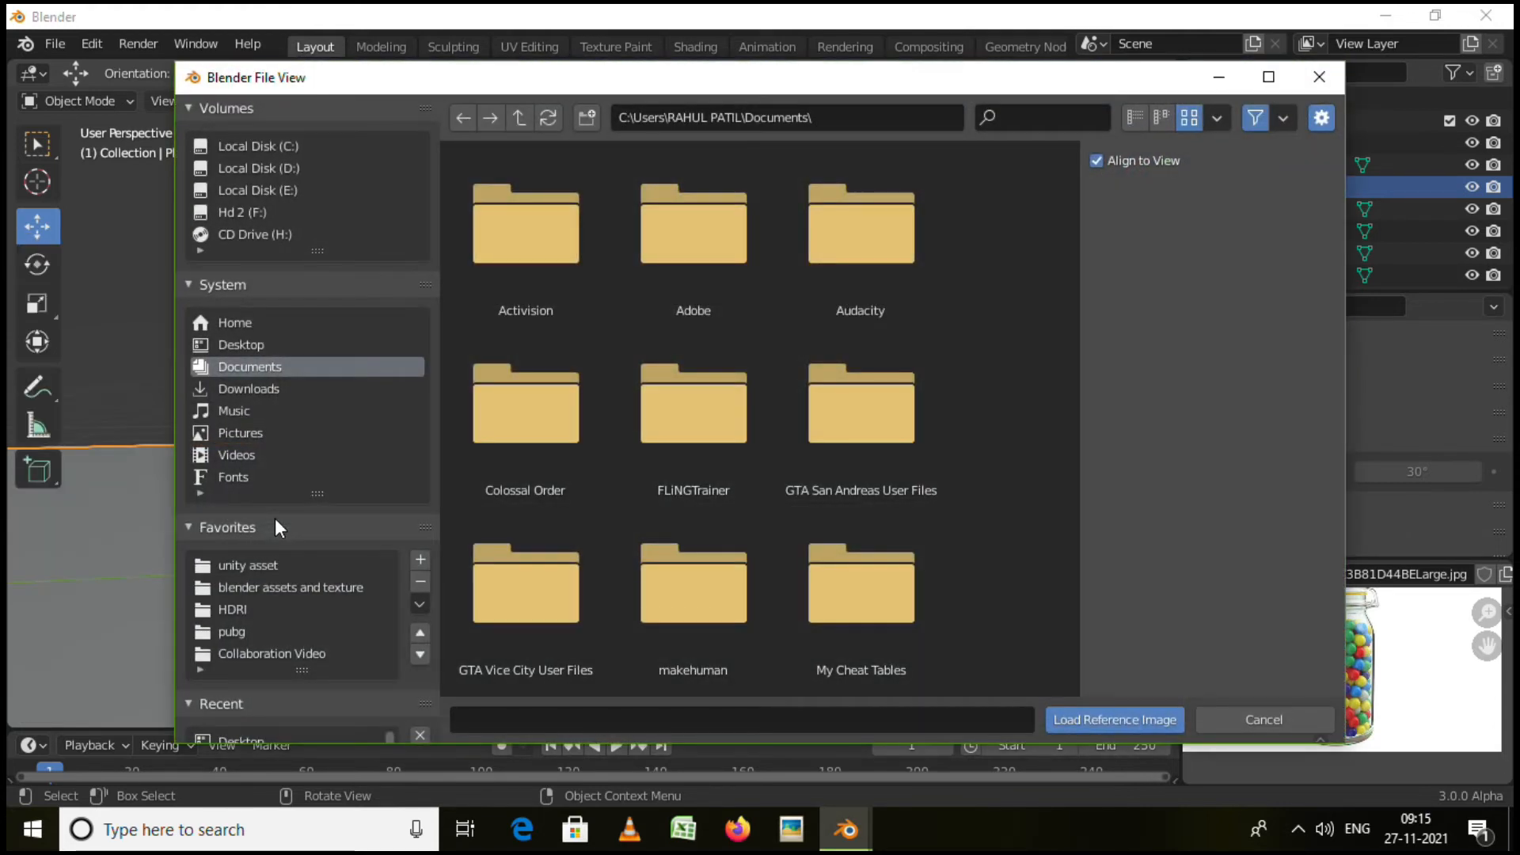
{"action": "left_click", "coordinate": [247, 344]}
{"action": "left_click", "coordinate": [693, 586]}
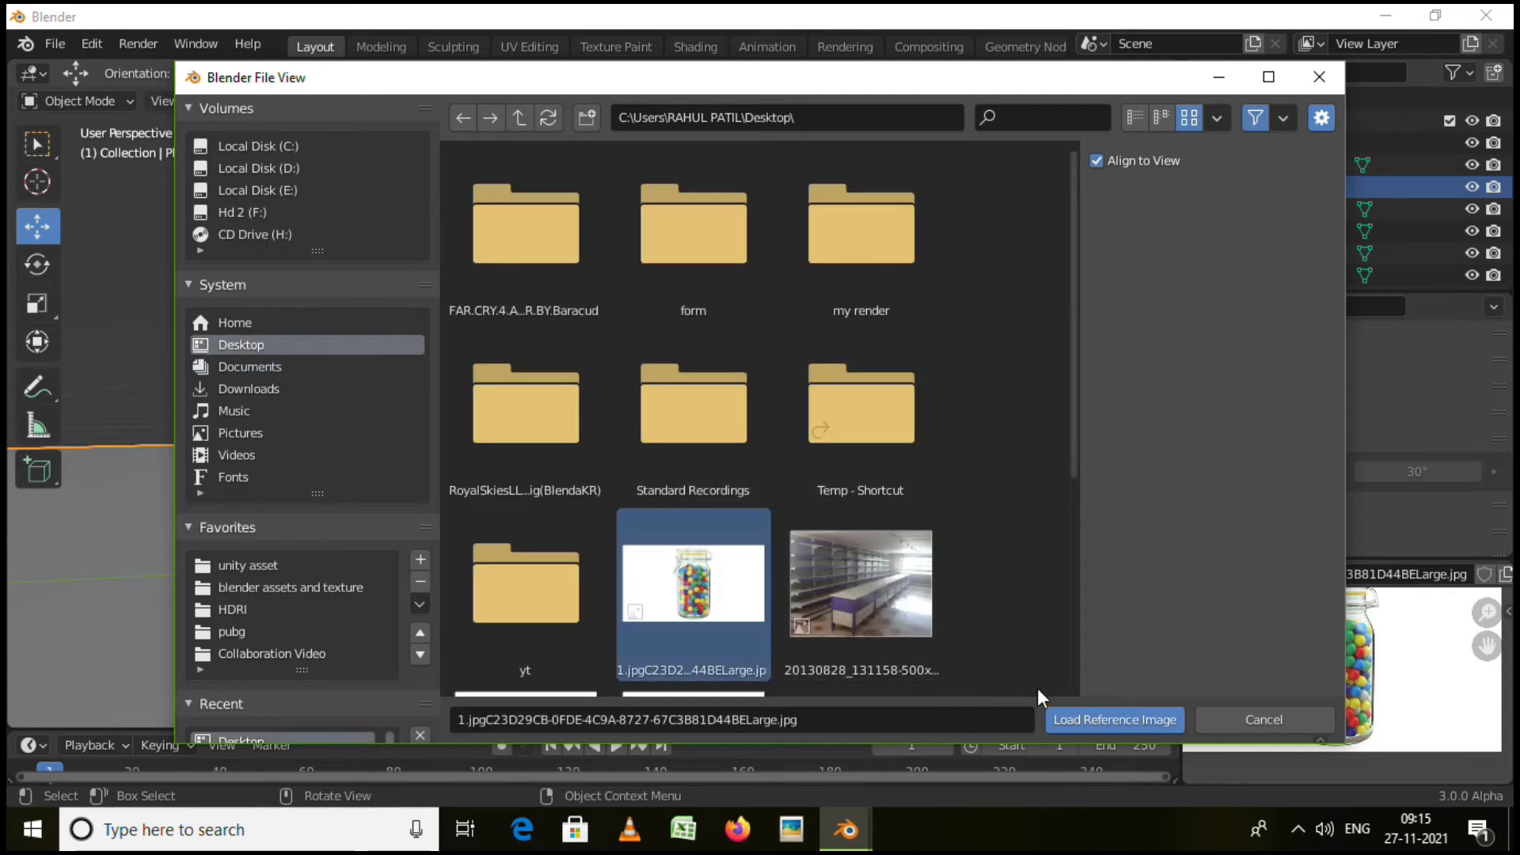
{"action": "left_click", "coordinate": [1134, 727]}
{"action": "scroll", "coordinate": [538, 412], "scroll_direction": "down", "scroll_amount": 3}
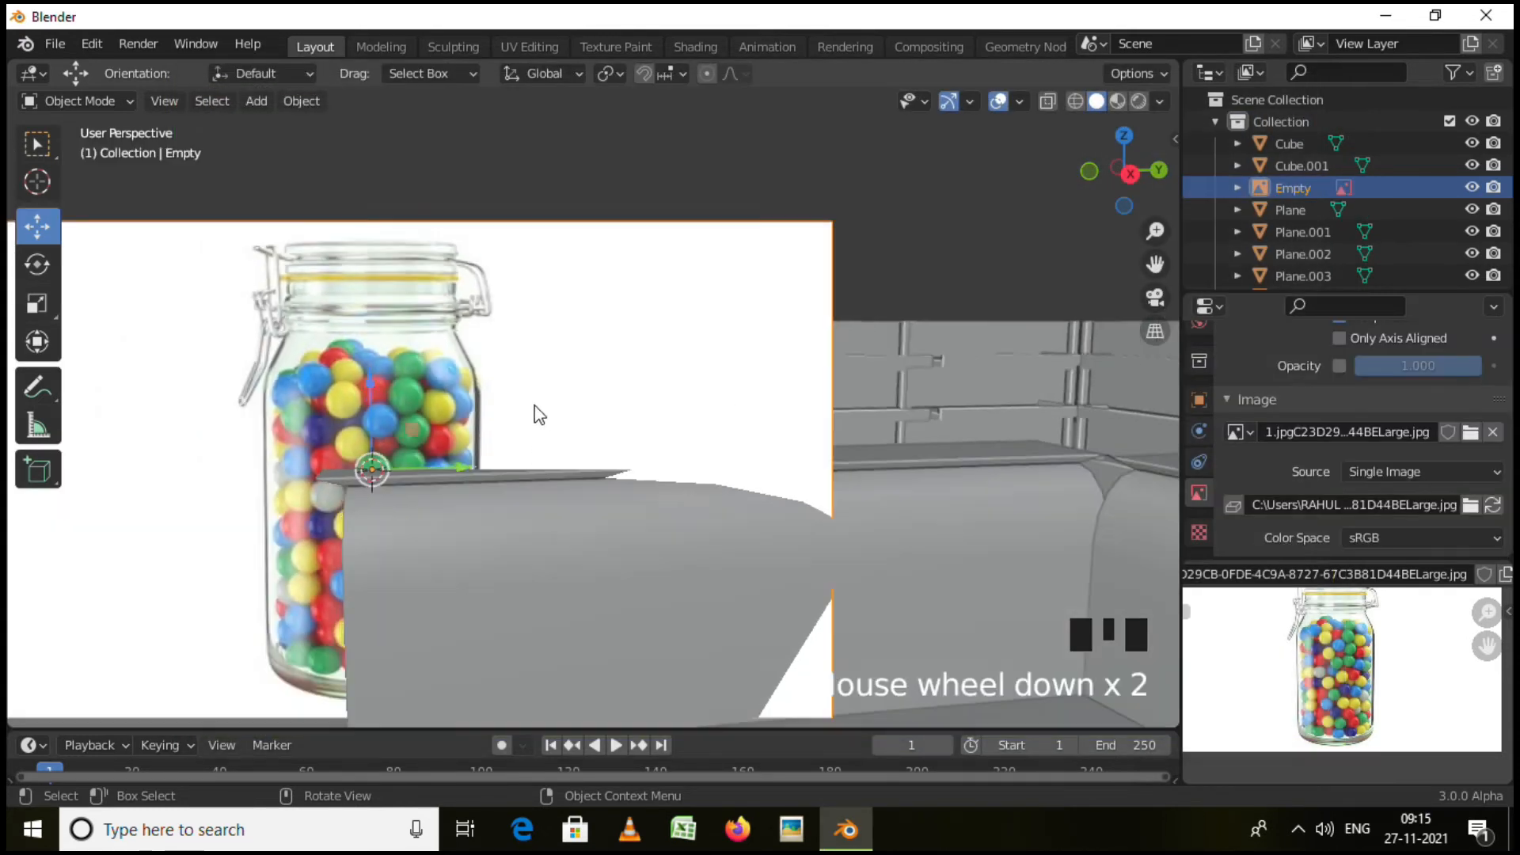
Scale the jar reference image down, raise it to stand on the countertop, and shift it along Y from the counter's end.
{"action": "key", "text": "s"}
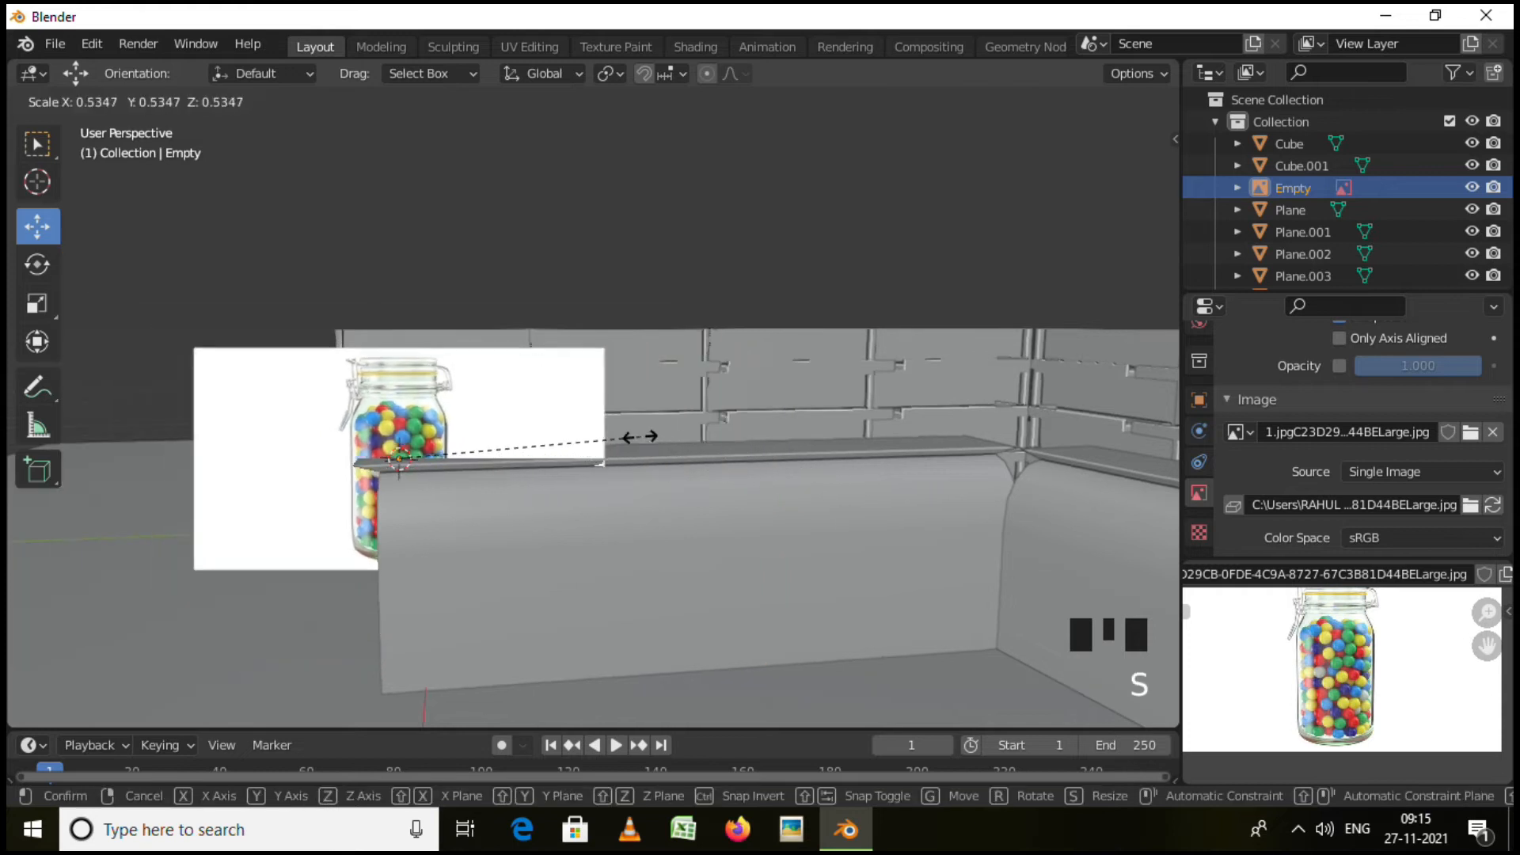
{"action": "left_click", "coordinate": [459, 440]}
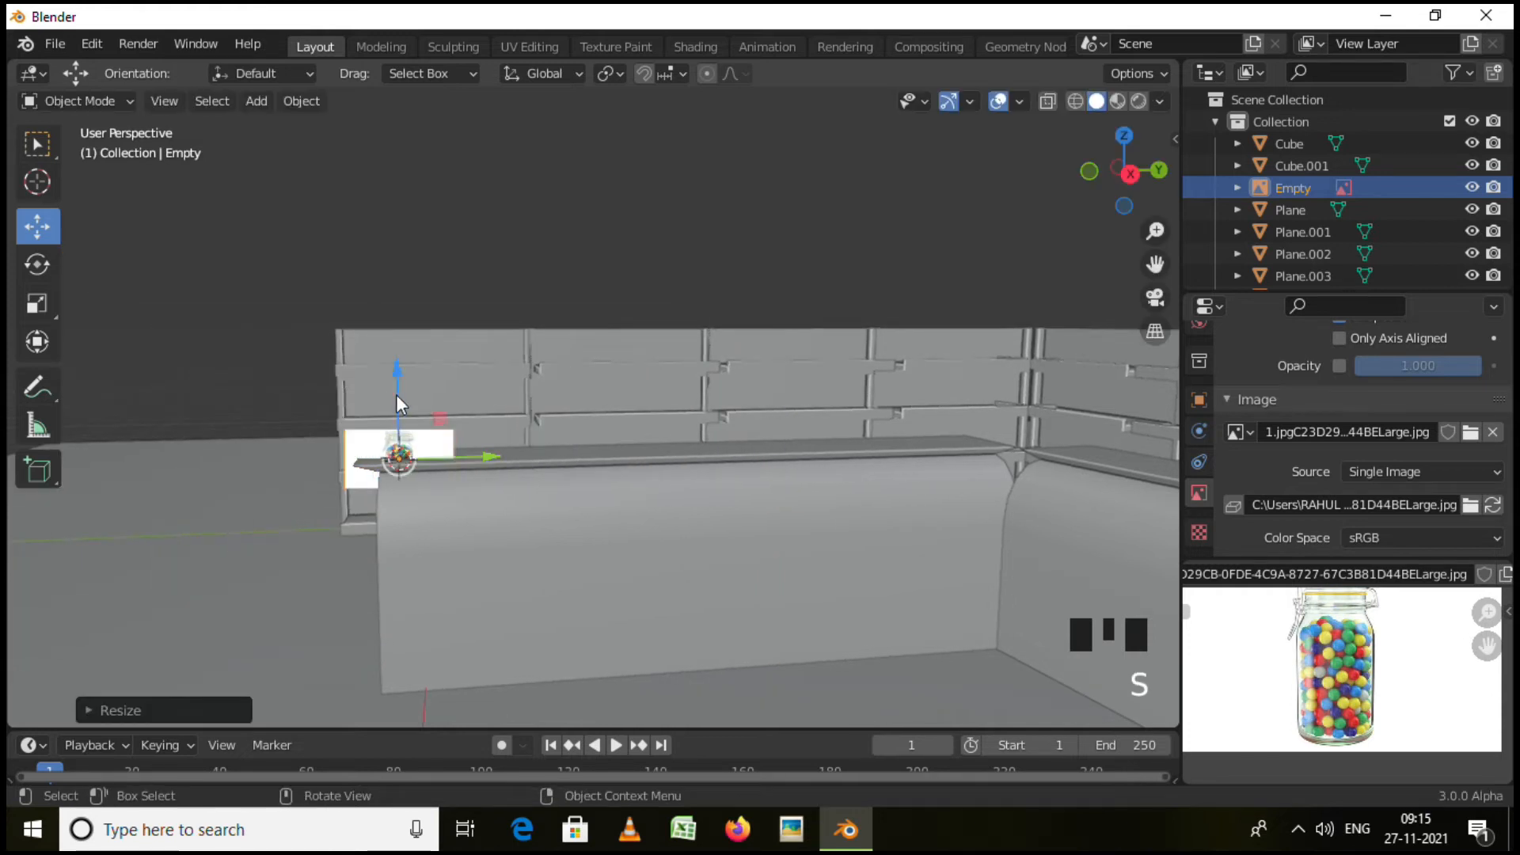
{"action": "left_click_drag", "start_coordinate": [396, 368], "coordinate": [402, 335]}
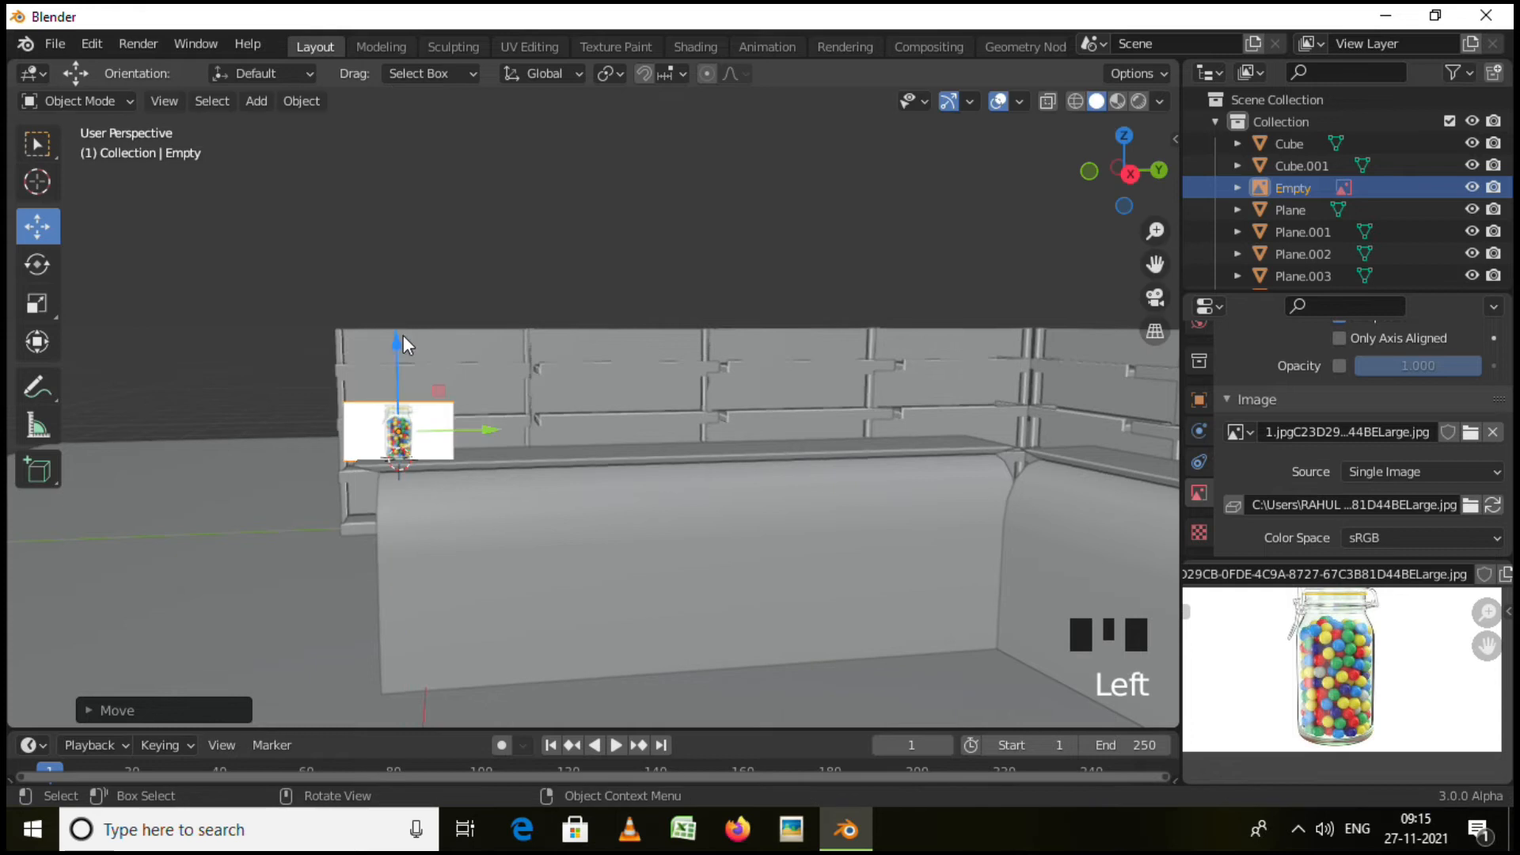
{"action": "left_click_drag", "start_coordinate": [488, 429], "coordinate": [404, 435]}
{"action": "scroll", "coordinate": [479, 457], "scroll_direction": "up", "scroll_amount": 8}
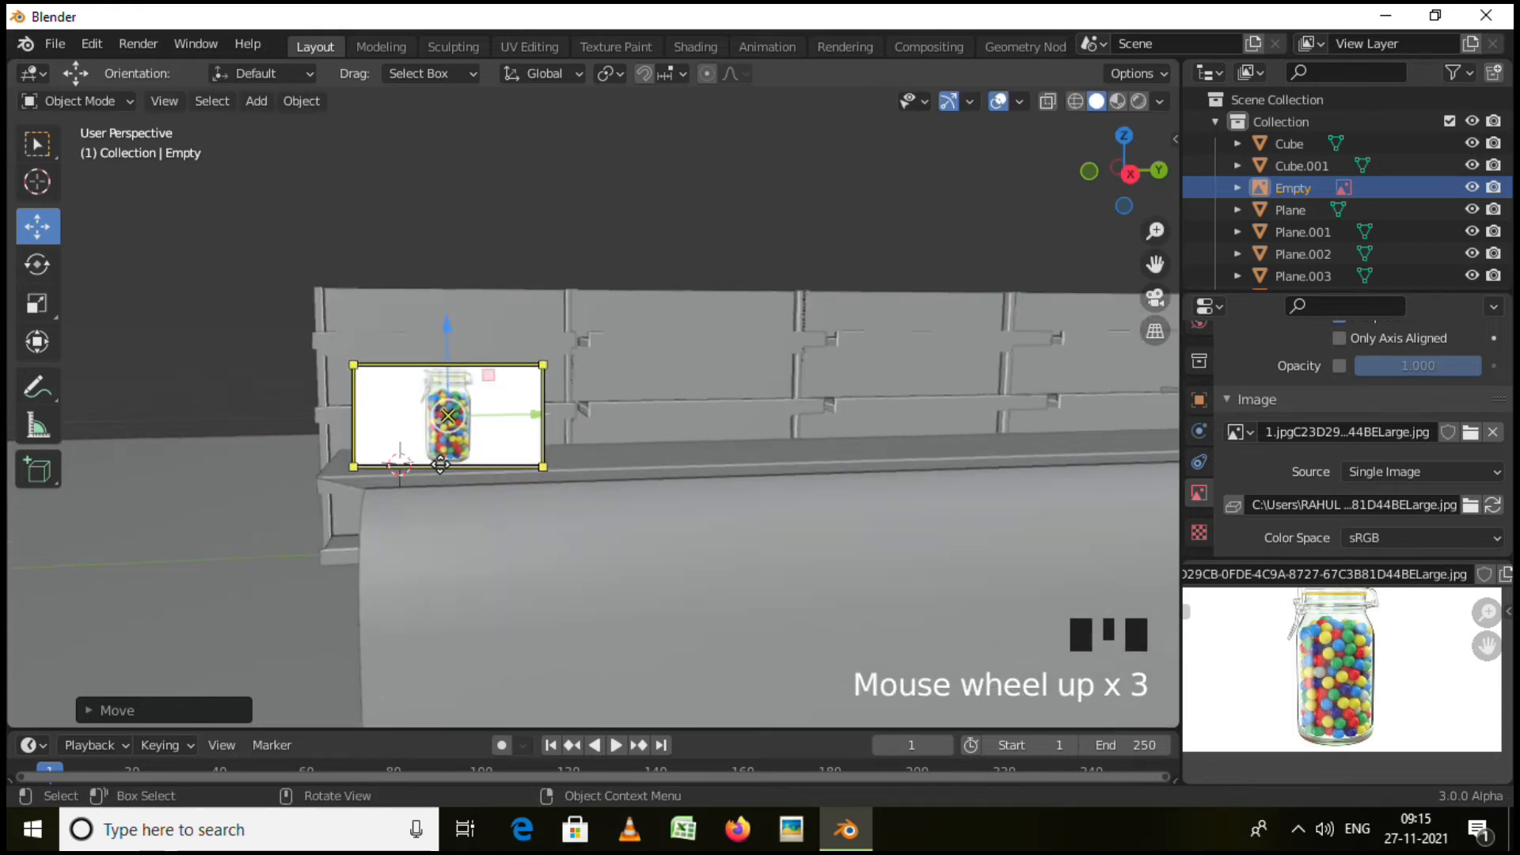
{"action": "middle_click", "coordinate": [507, 461]}
{"action": "left_click", "coordinate": [572, 412]}
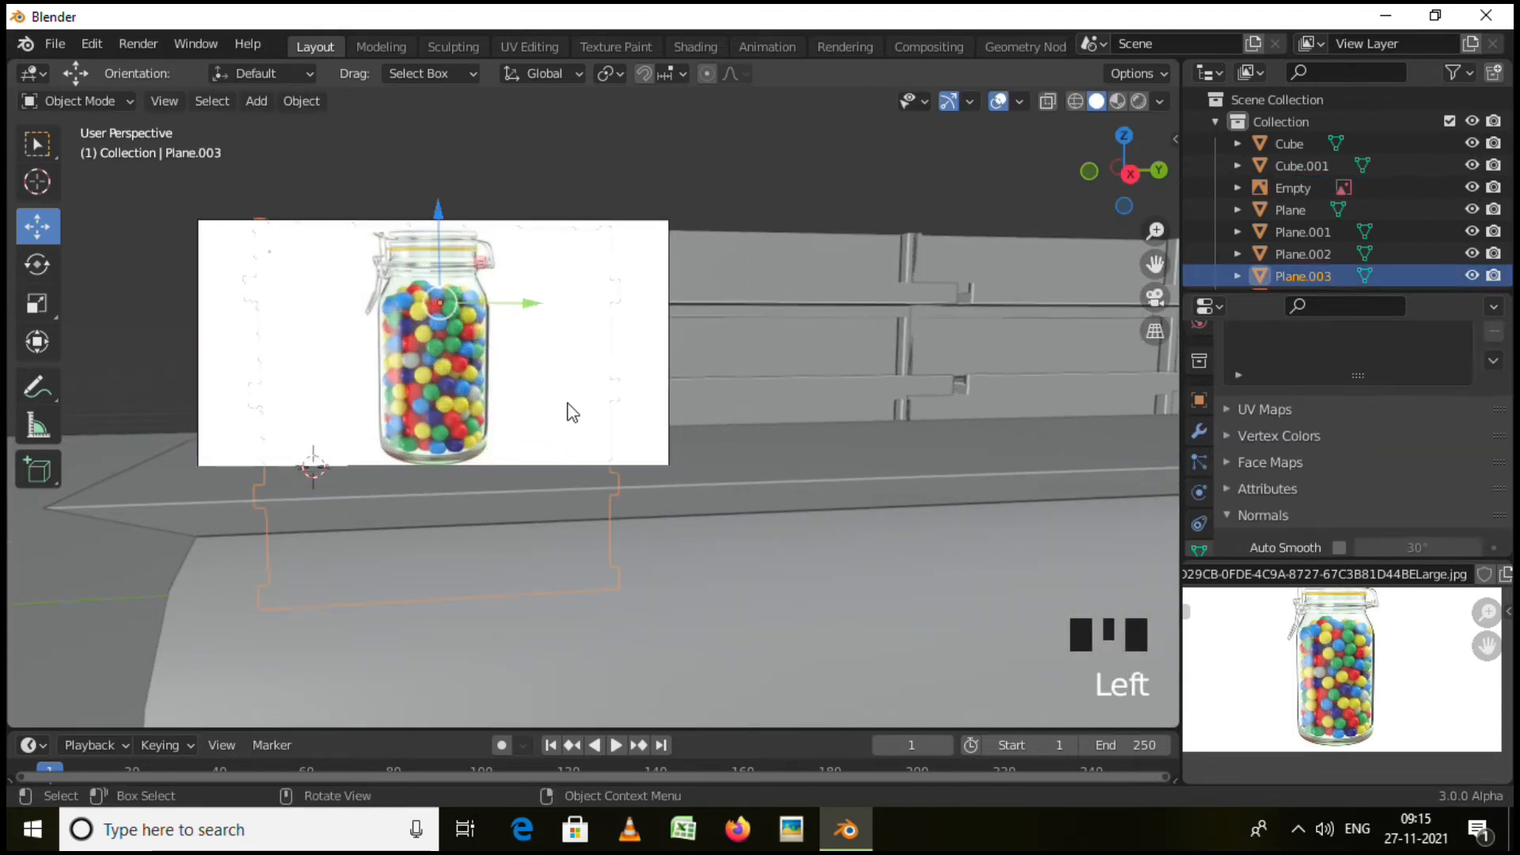
{"action": "left_click", "coordinate": [484, 321]}
From the top view, rotate the jar reference image around Z until it runs parallel to the counter's length.
{"action": "middle_click_drag", "start_coordinate": [474, 407], "coordinate": [675, 456]}
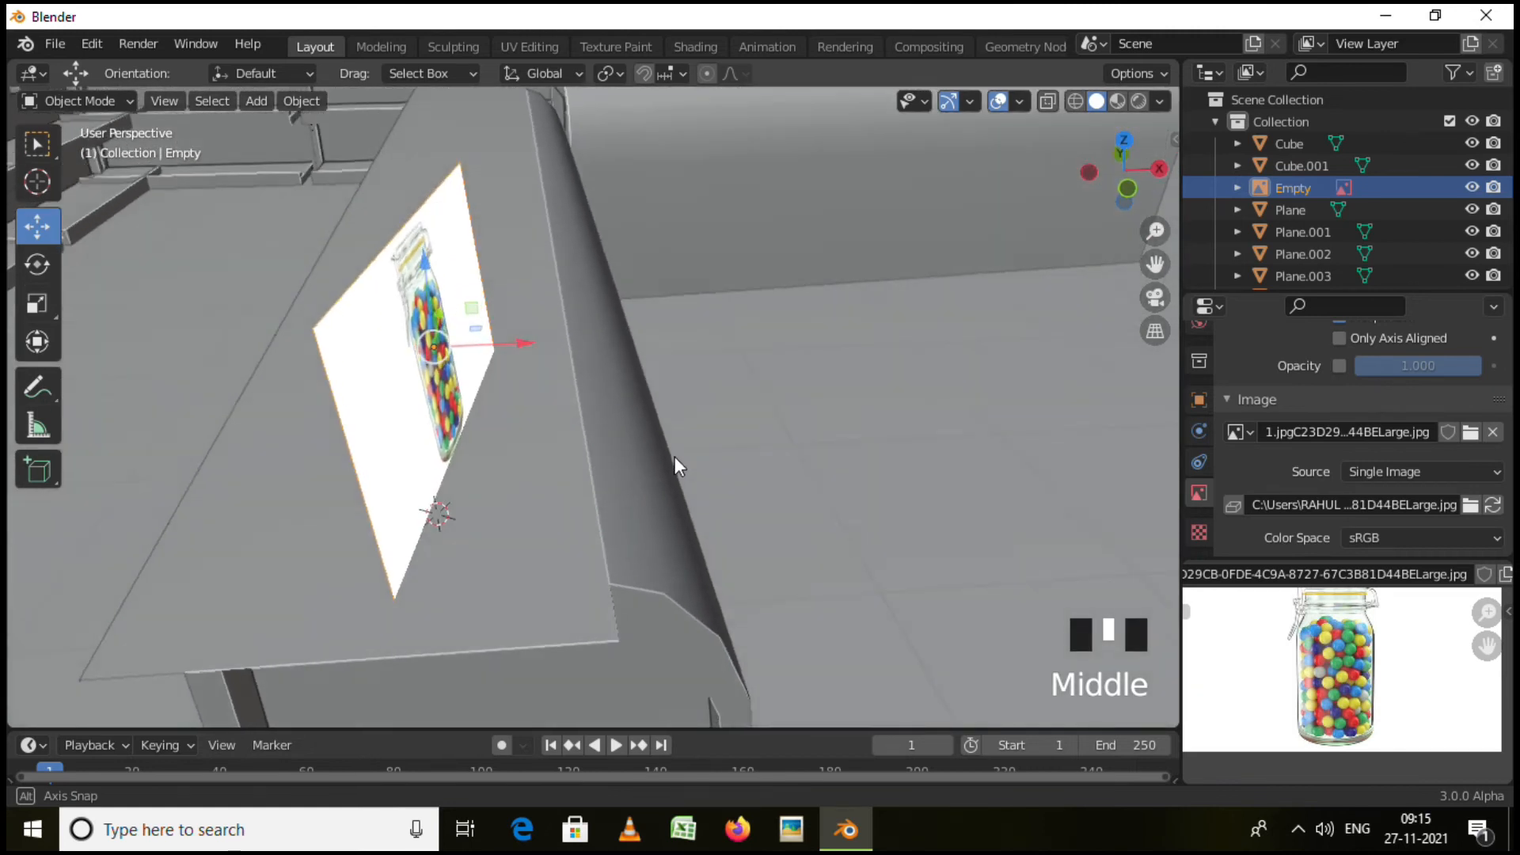
{"action": "scroll", "coordinate": [614, 448], "scroll_direction": "down", "scroll_amount": 2}
{"action": "key", "text": "KP_7"}
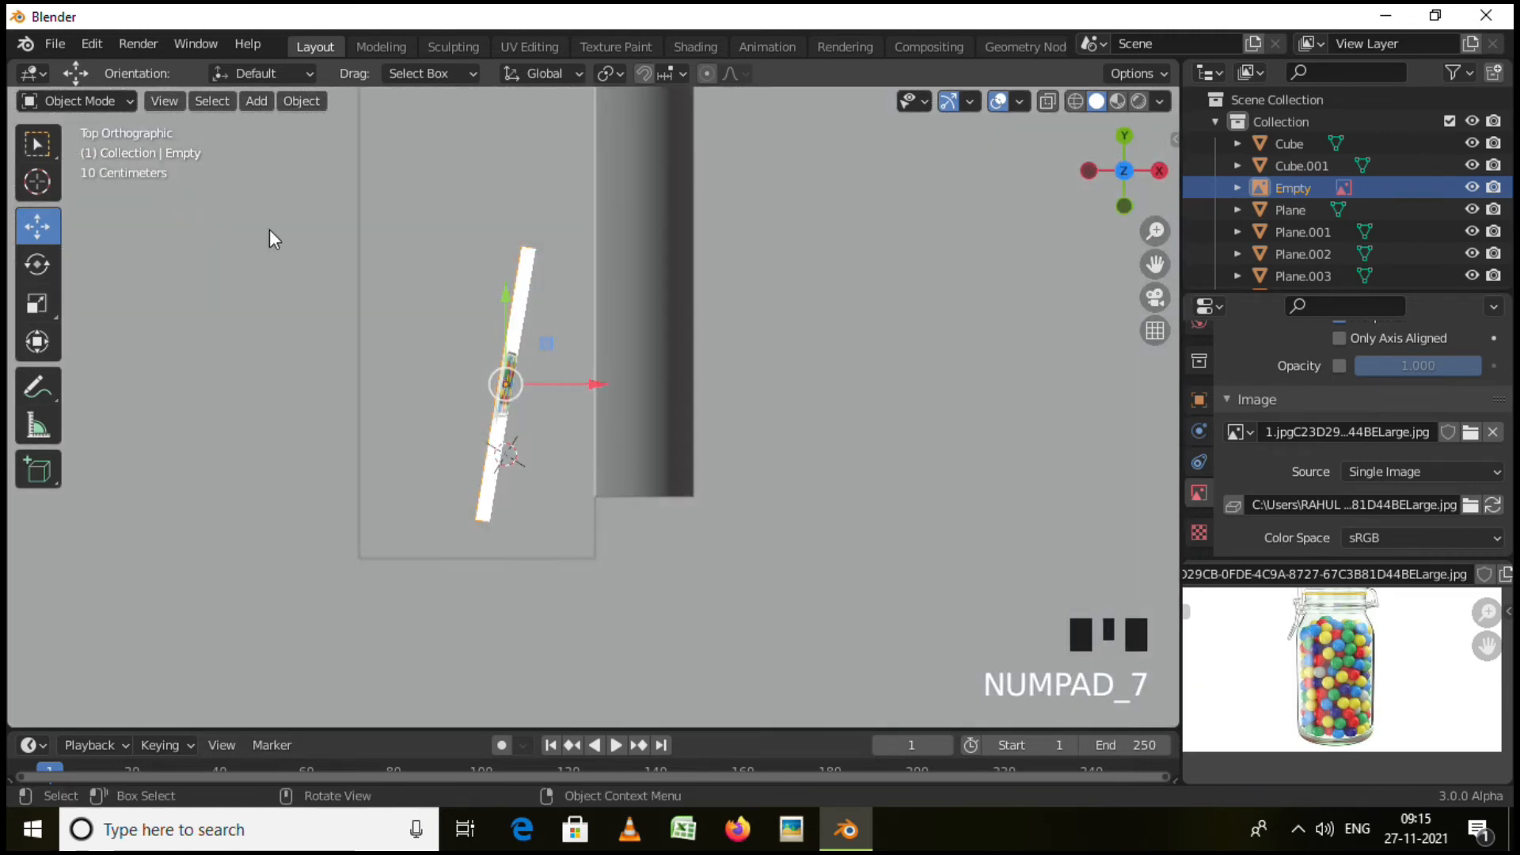
{"action": "left_click", "coordinate": [24, 267]}
{"action": "left_click_drag", "start_coordinate": [583, 349], "coordinate": [584, 330]}
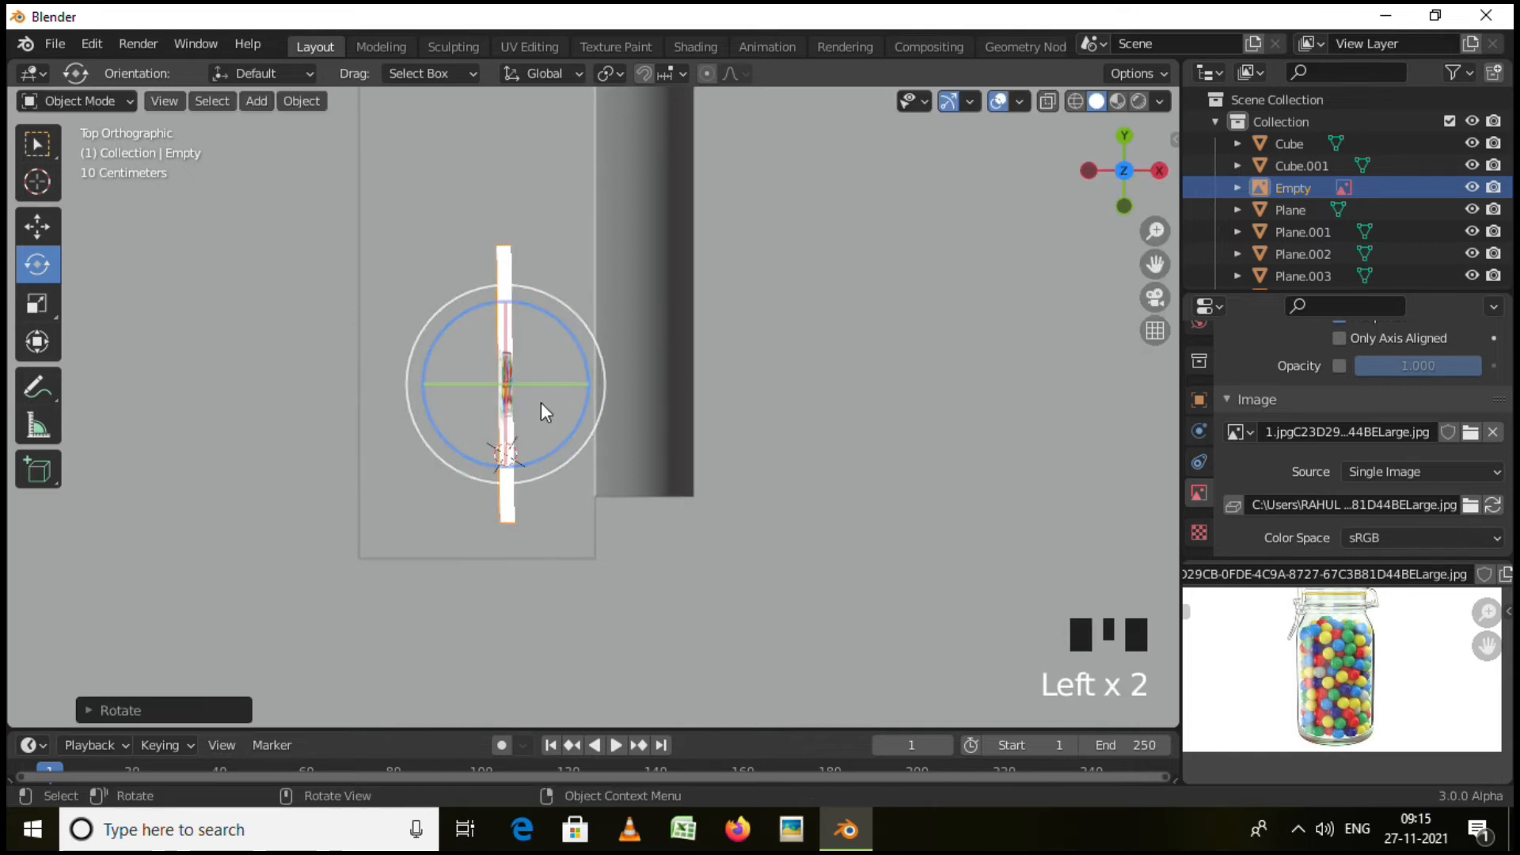
{"action": "left_click", "coordinate": [461, 382]}
{"action": "left_click_drag", "start_coordinate": [461, 383], "coordinate": [499, 385]}
{"action": "middle_click_drag", "start_coordinate": [507, 388], "coordinate": [488, 342]}
{"action": "middle_click_drag", "start_coordinate": [587, 422], "coordinate": [636, 405]}
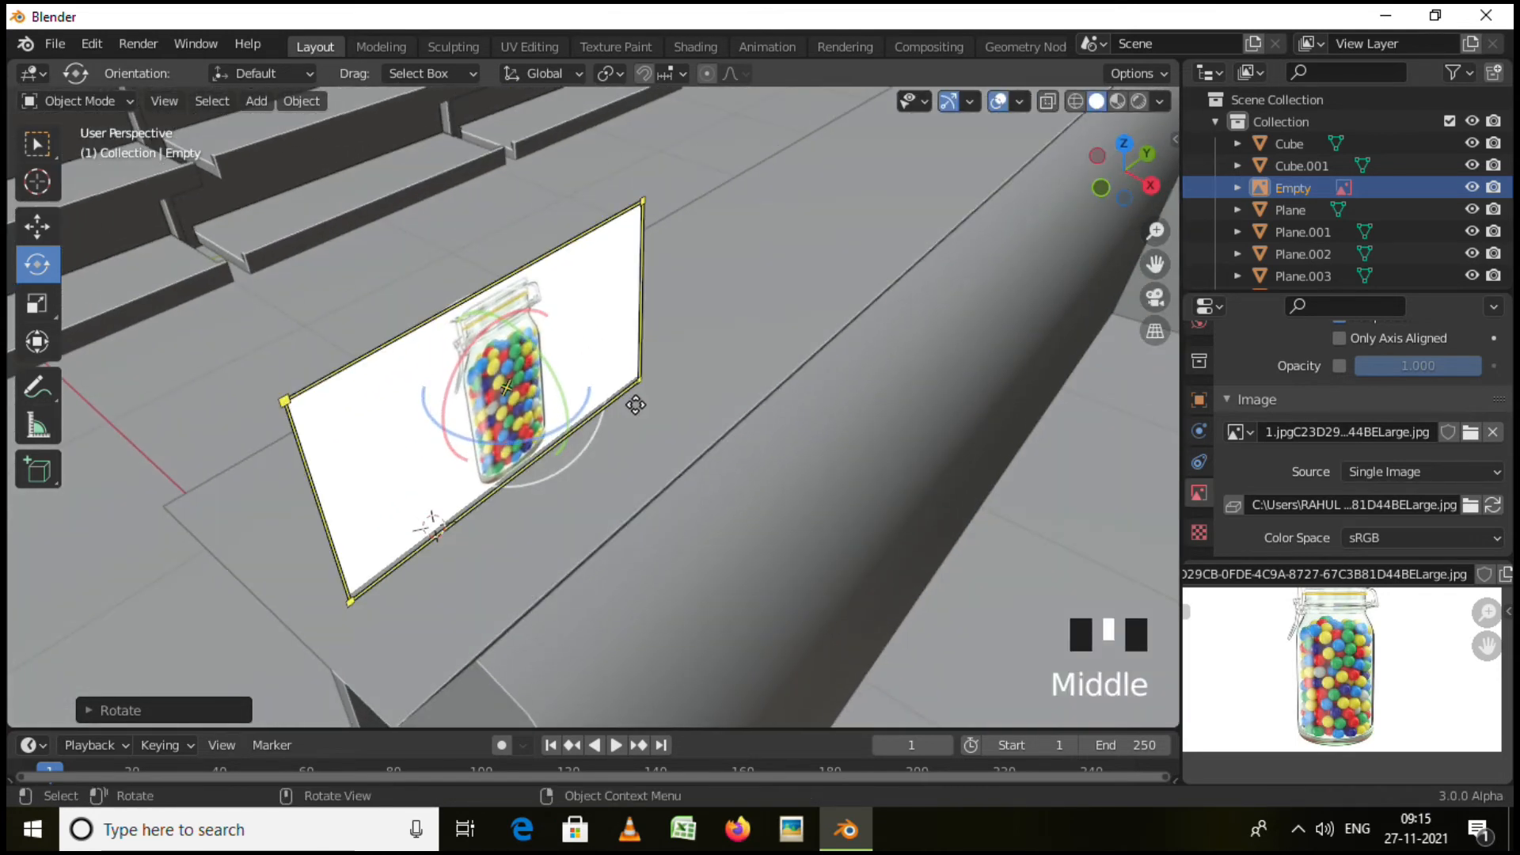
Move the jar reference image along X toward the rear edge of the countertop.
{"action": "left_click", "coordinate": [38, 228]}
{"action": "mouse_move", "coordinate": [575, 432]}
{"action": "left_mouse_down"}
{"action": "mouse_move", "coordinate": [527, 414]}
{"action": "mouse_move", "coordinate": [575, 425]}
{"action": "left_mouse_up"}
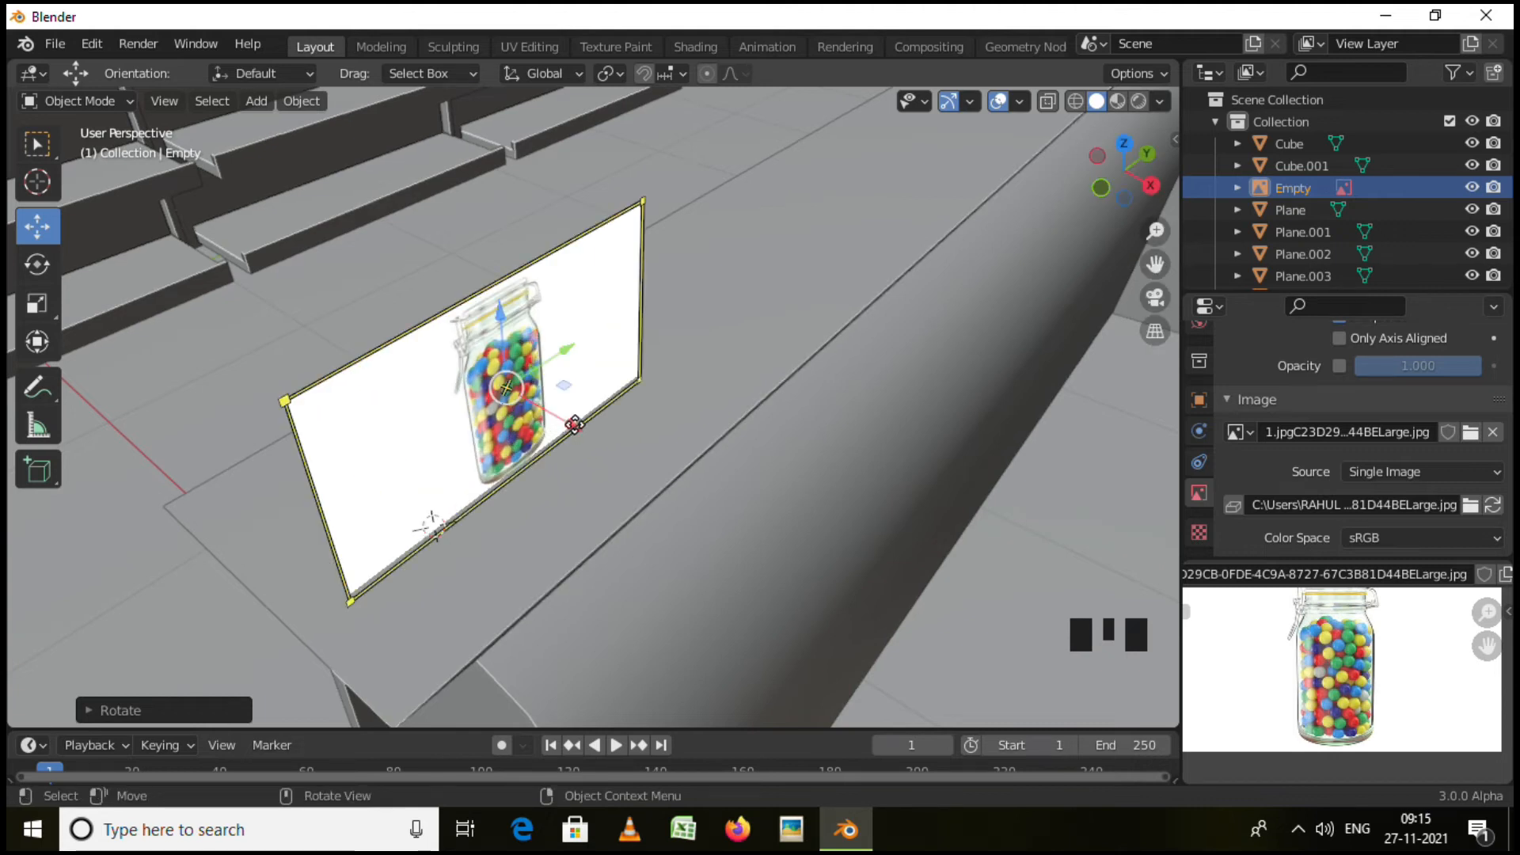
{"action": "middle_click_drag", "start_coordinate": [575, 425], "coordinate": [554, 458]}
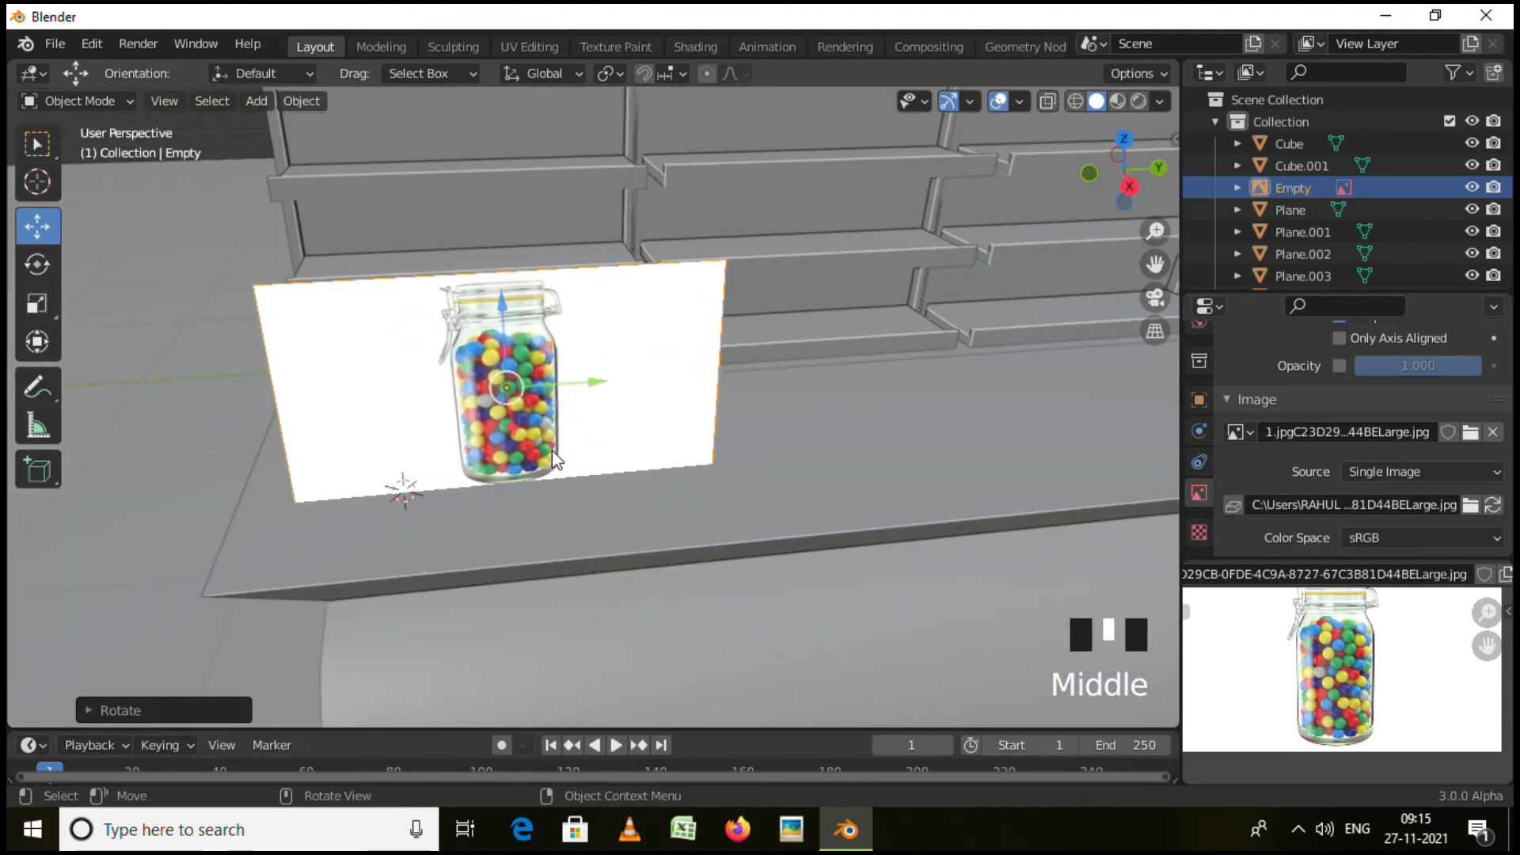
{"action": "left_click_drag", "start_coordinate": [515, 429], "coordinate": [534, 401]}
{"action": "middle_click_drag", "start_coordinate": [567, 493], "coordinate": [713, 558]}
Rotate the jar reference image 90° around Z so its picture faces the front orthographic view.
{"action": "key", "text": "KP_1"}
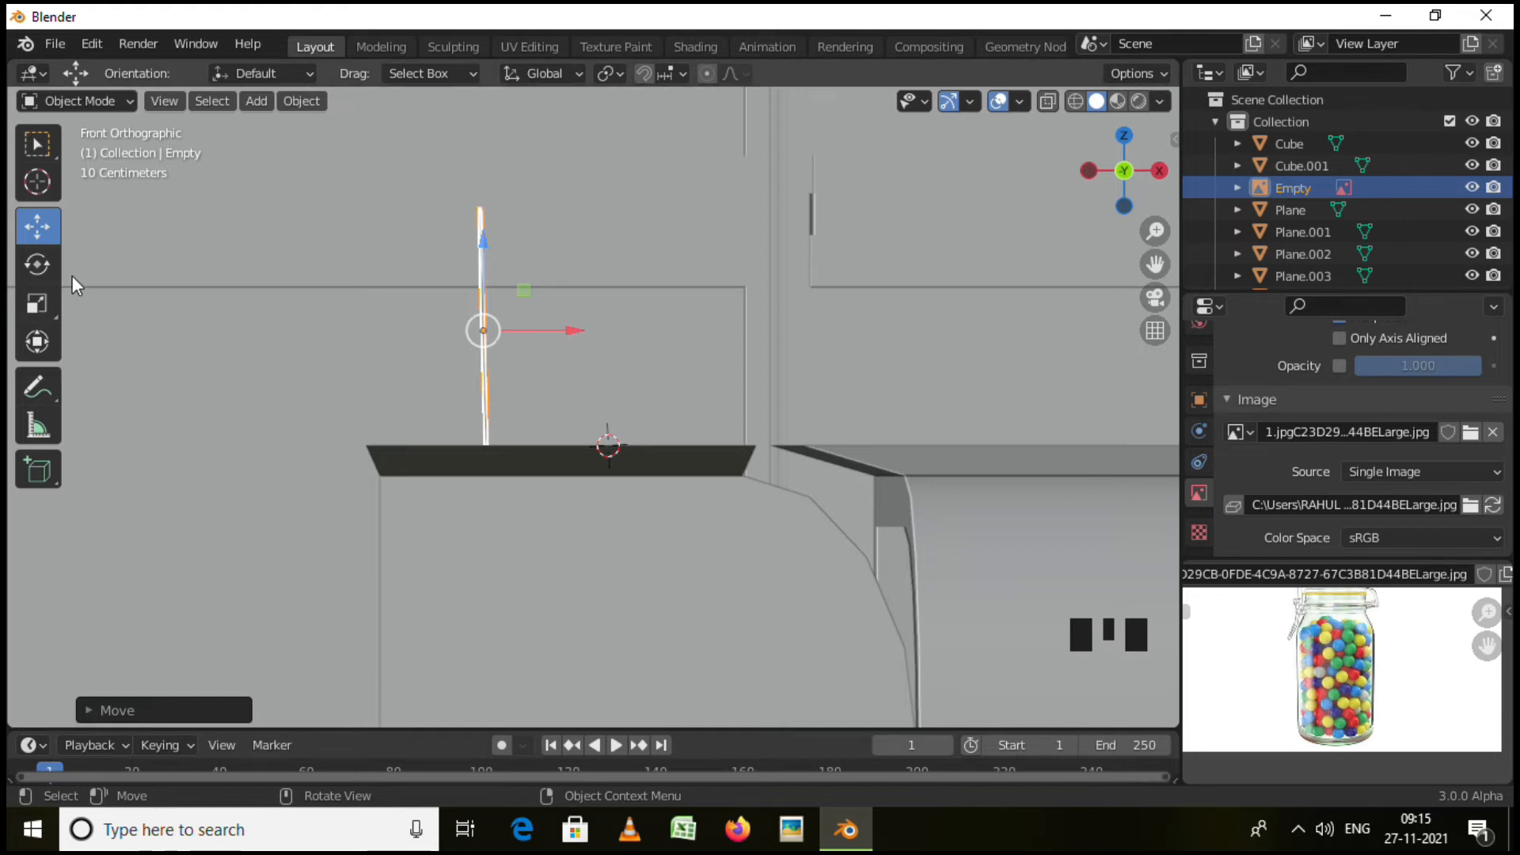
{"action": "left_click", "coordinate": [39, 252]}
{"action": "left_click_drag", "start_coordinate": [544, 337], "coordinate": [481, 349]}
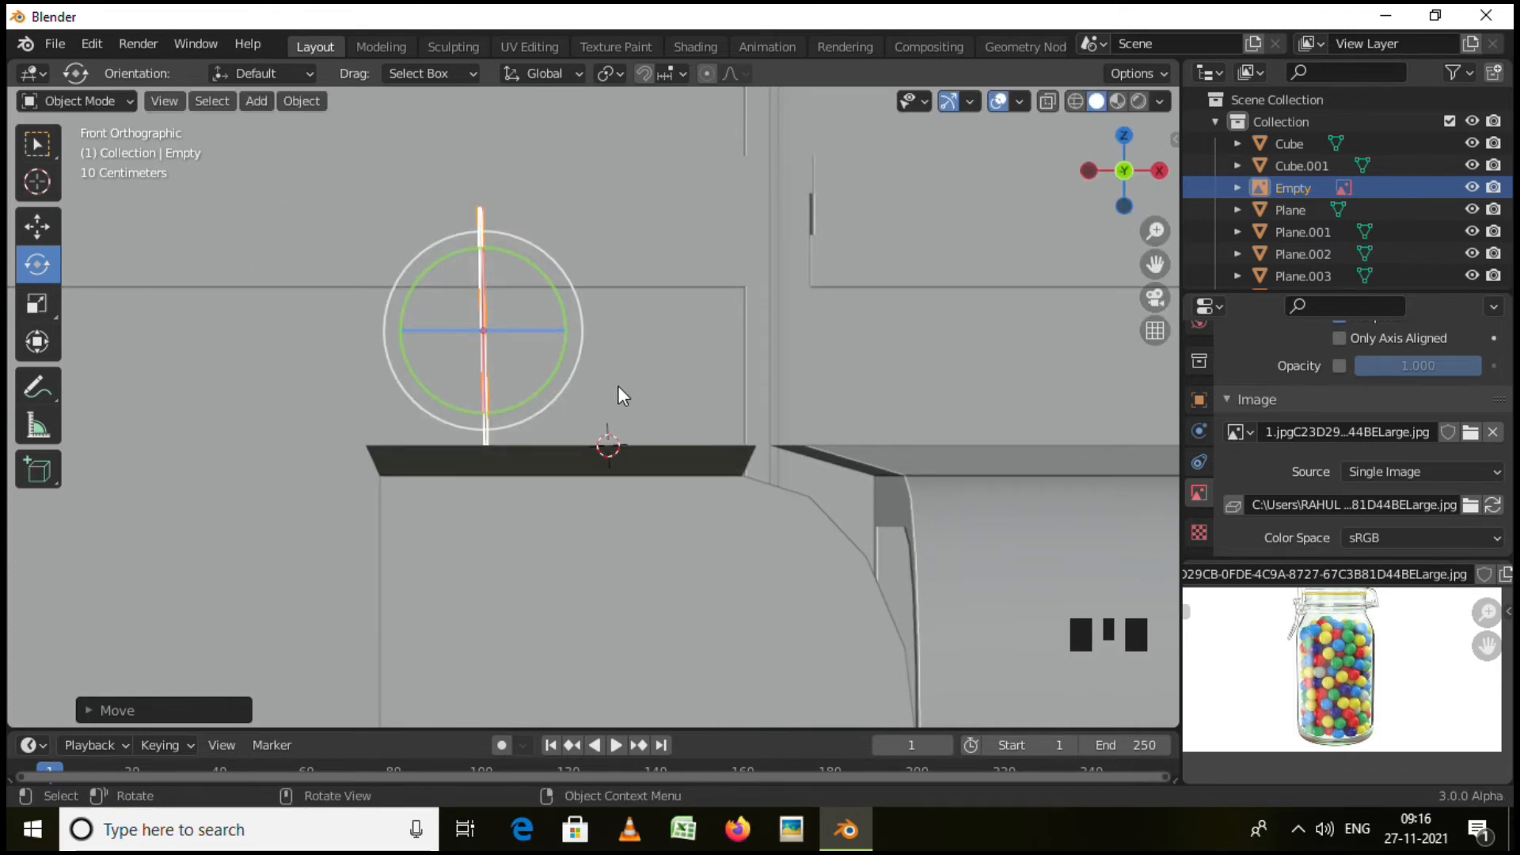
{"action": "key", "text": "r"}
{"action": "key", "text": "z"}
{"action": "key", "text": "9"}
{"action": "key", "text": "0"}
{"action": "left_click", "coordinate": [625, 412]}
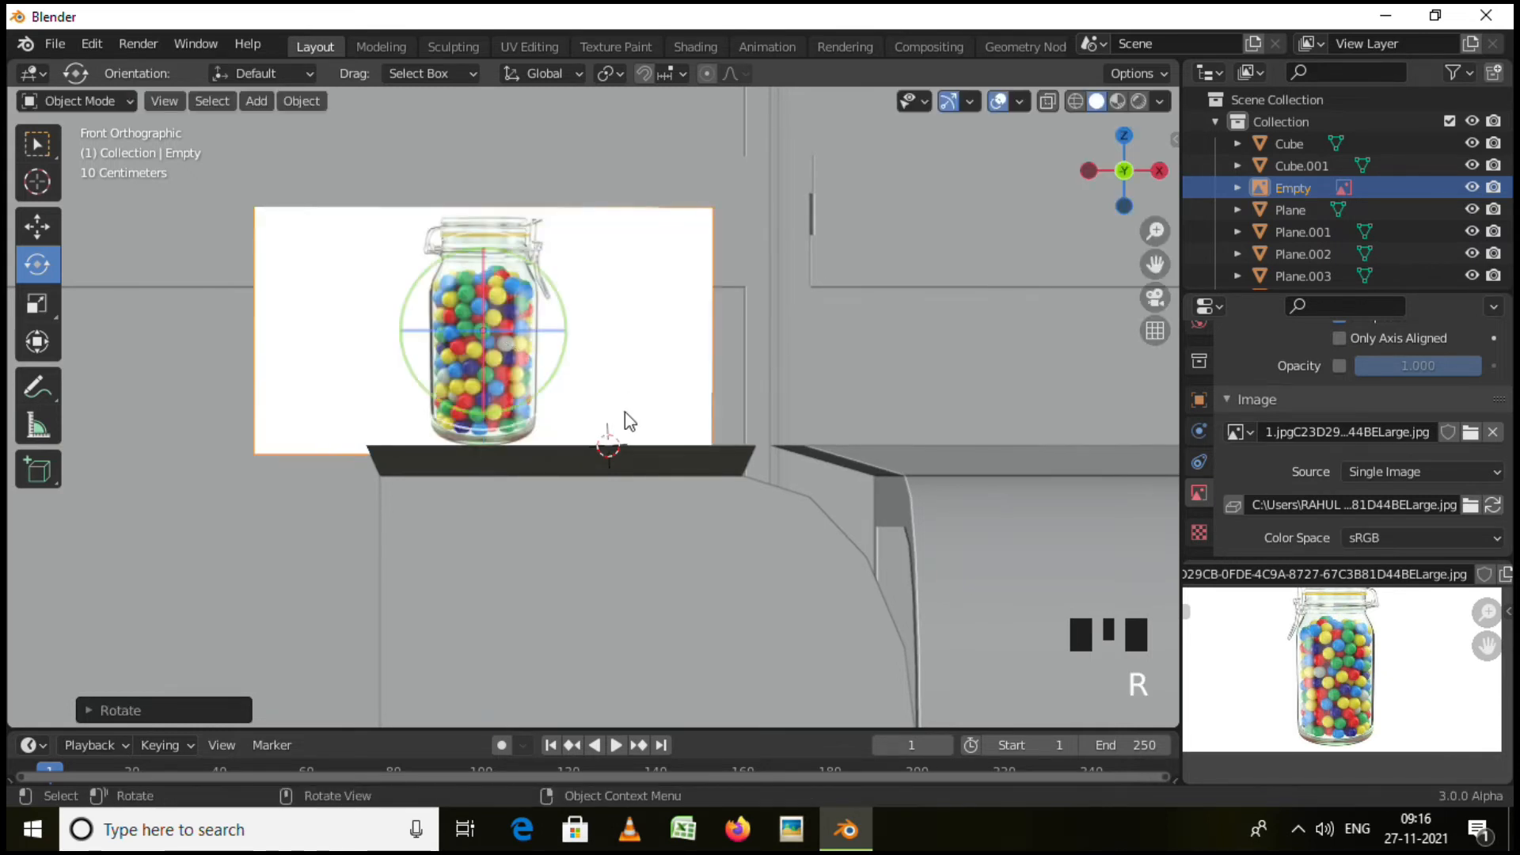
Place the 3D cursor on the countertop at the centre of the reference jar's base and return to the front view.
{"action": "middle_click_drag", "start_coordinate": [608, 438], "coordinate": [553, 427]}
{"action": "scroll", "coordinate": [511, 443], "scroll_direction": "up", "scroll_amount": 5}
{"action": "scroll", "coordinate": [511, 443], "scroll_direction": "up", "scroll_amount": 3}
{"action": "right_click", "coordinate": [475, 413], "text": "shift"}
{"action": "scroll", "coordinate": [556, 461], "scroll_direction": "down", "scroll_amount": 9}
{"action": "scroll", "coordinate": [553, 475], "scroll_direction": "down", "scroll_amount": 7}
{"action": "middle_click_drag", "start_coordinate": [548, 491], "coordinate": [566, 544]}
{"action": "key", "text": "KP_1"}
{"action": "scroll", "coordinate": [554, 495], "scroll_direction": "down", "scroll_amount": 2}
{"action": "scroll", "coordinate": [554, 534], "scroll_direction": "up", "scroll_amount": 1}
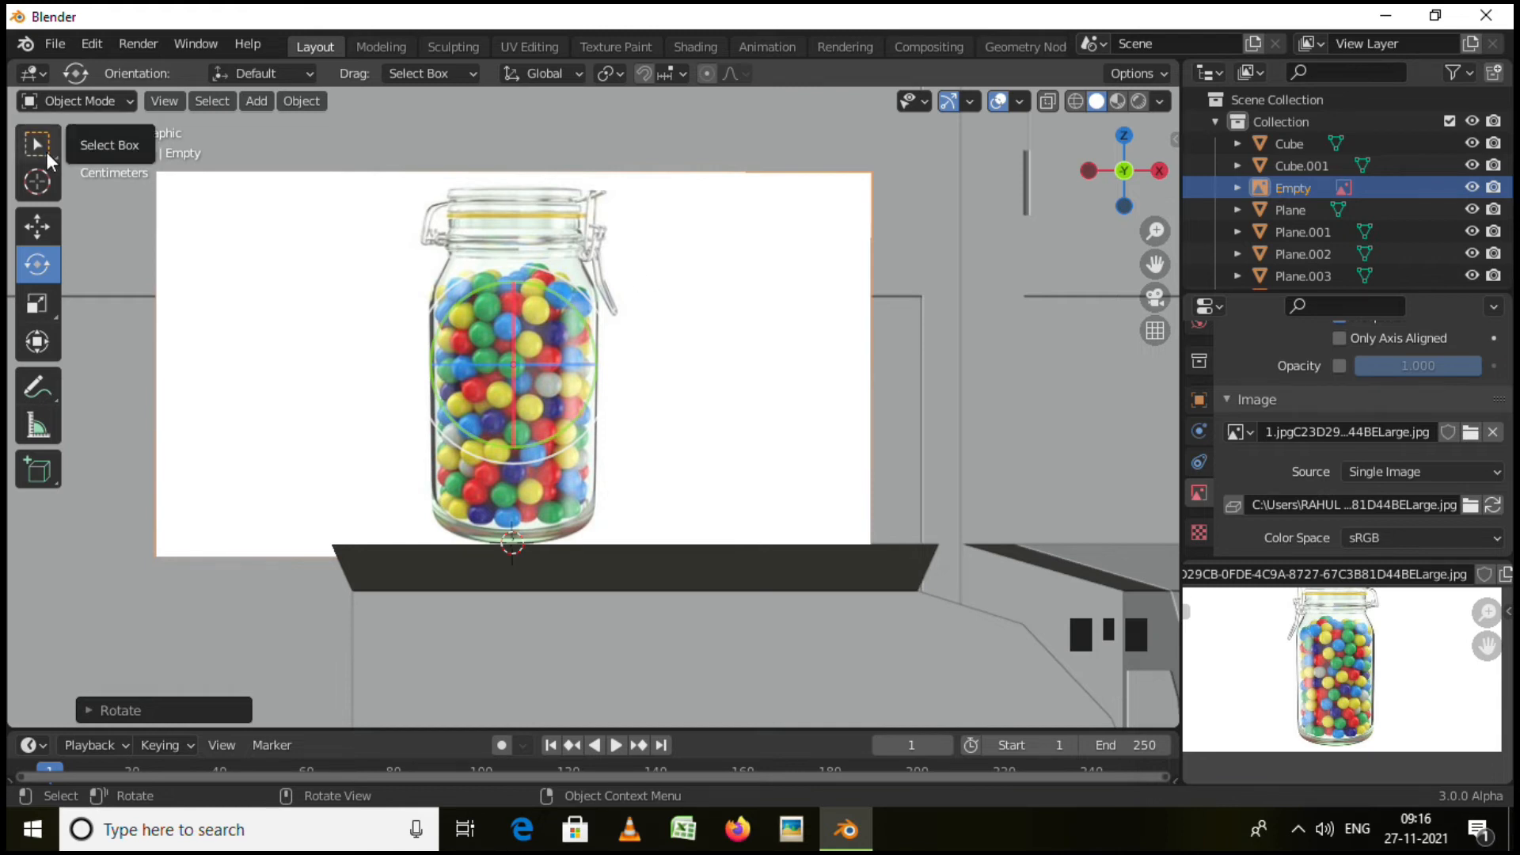
Add a cylinder mesh at the 3D cursor with 10 vertices.
{"action": "key", "text": "shift+a"}
{"action": "mouse_move", "coordinate": [416, 330]}
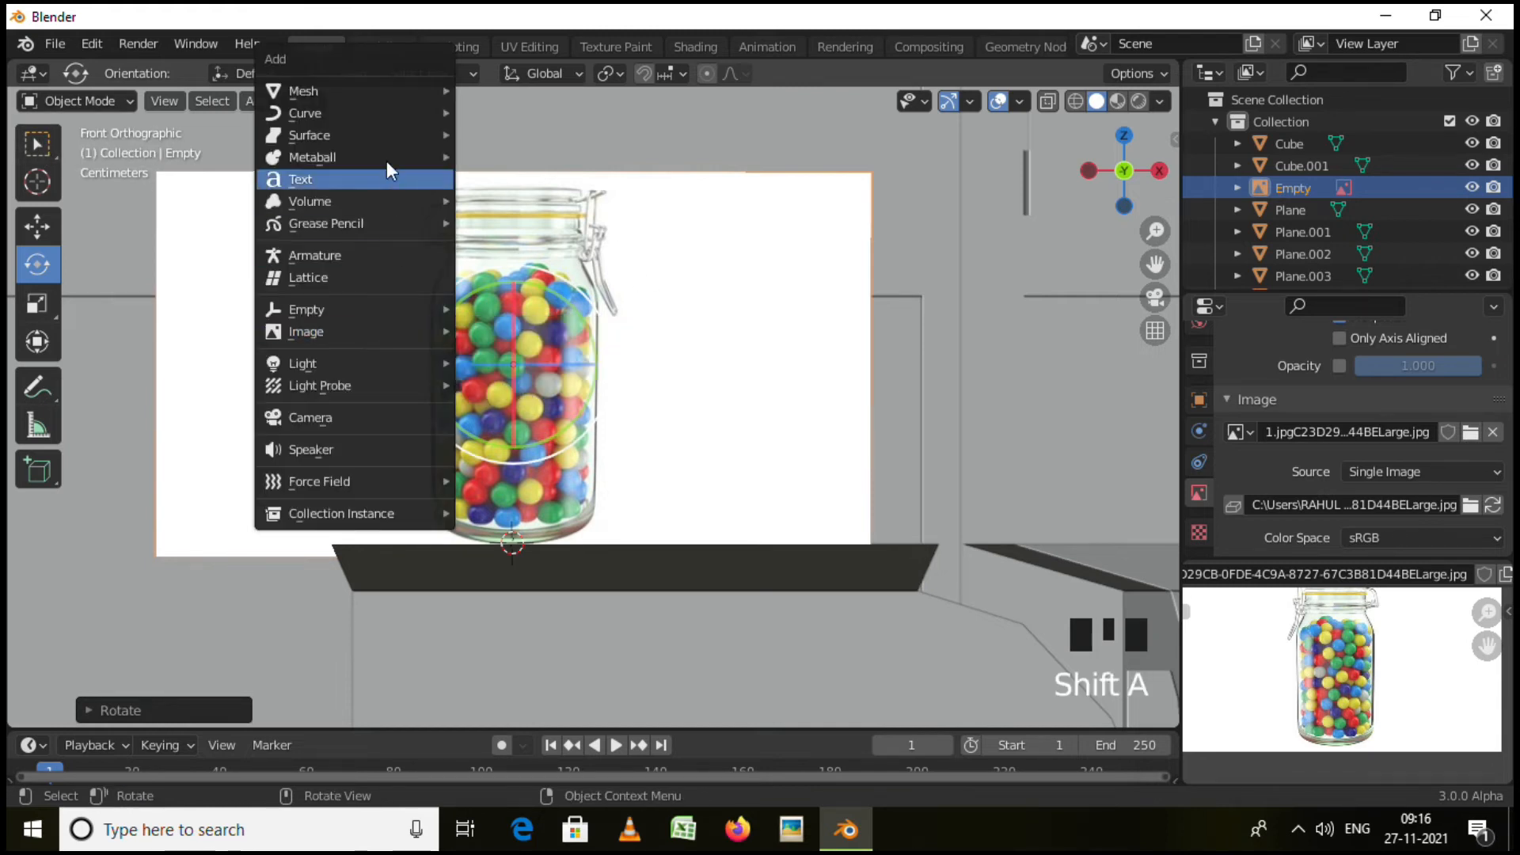
{"action": "mouse_move", "coordinate": [361, 91]}
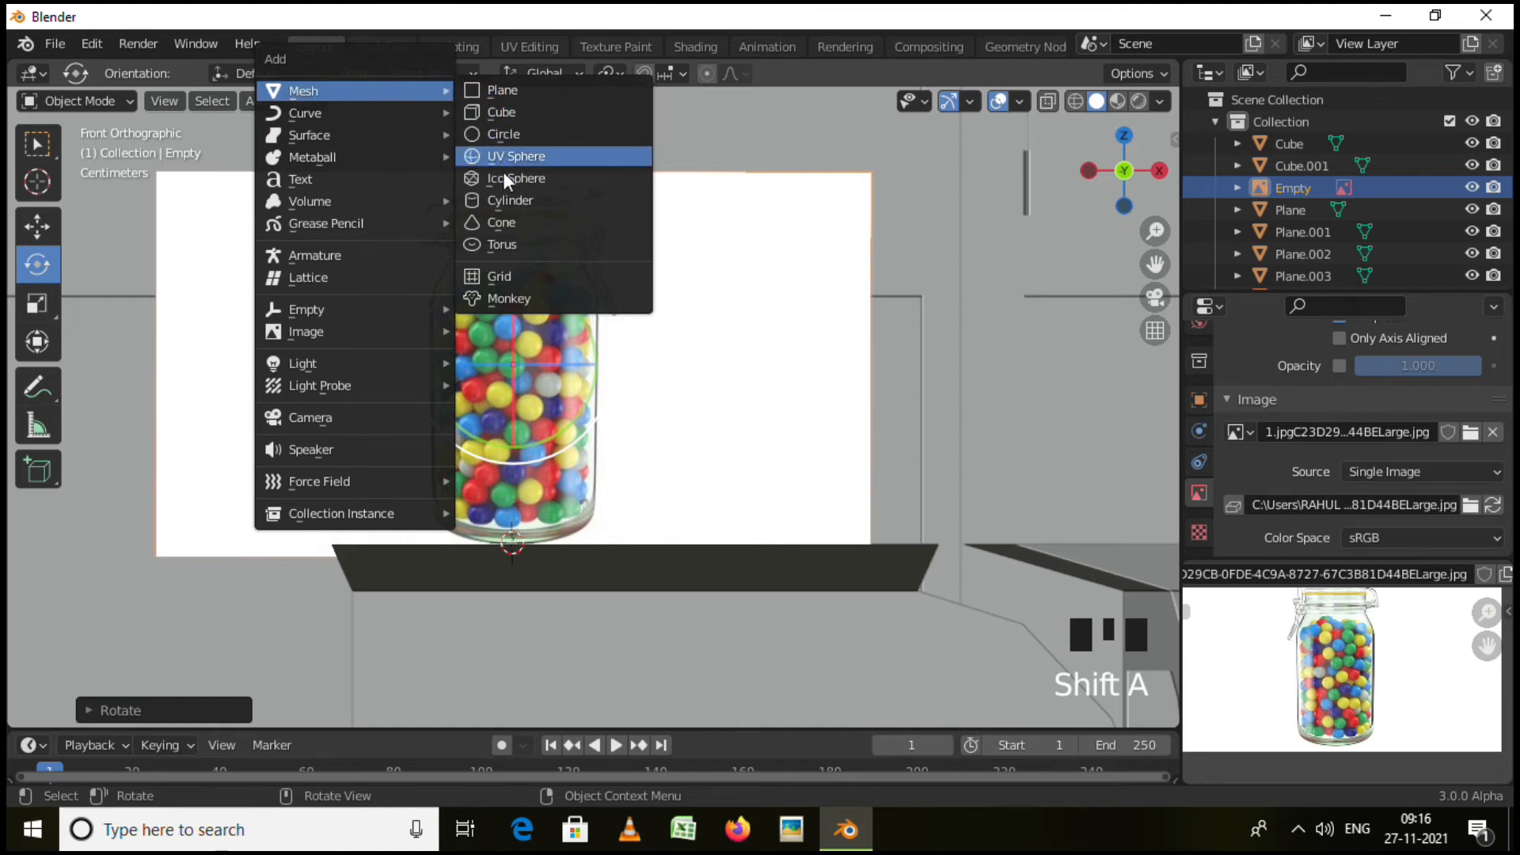
{"action": "left_click", "coordinate": [508, 201]}
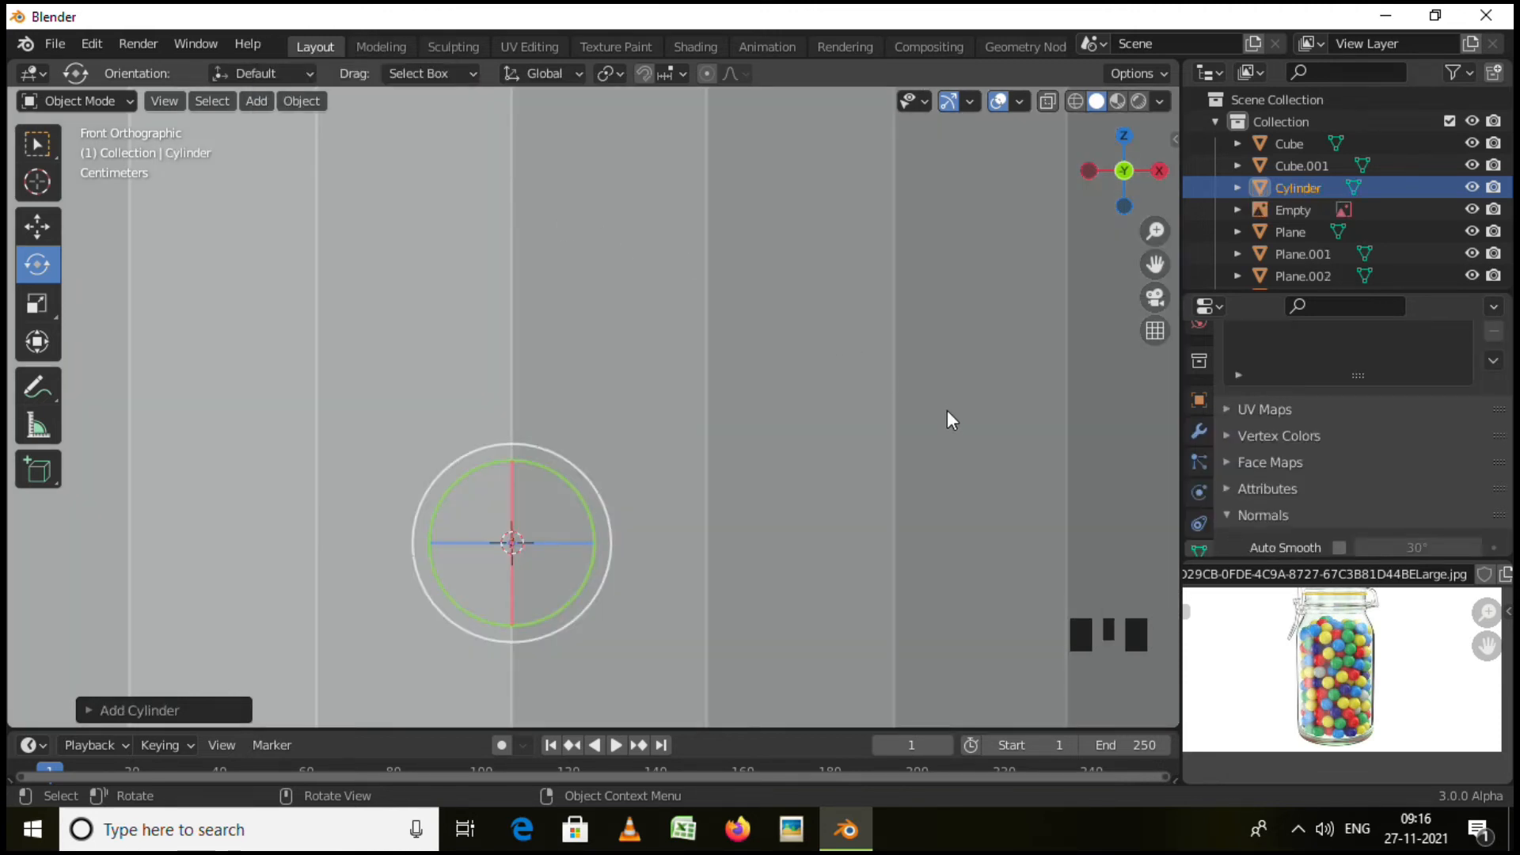
{"action": "left_click", "coordinate": [120, 711]}
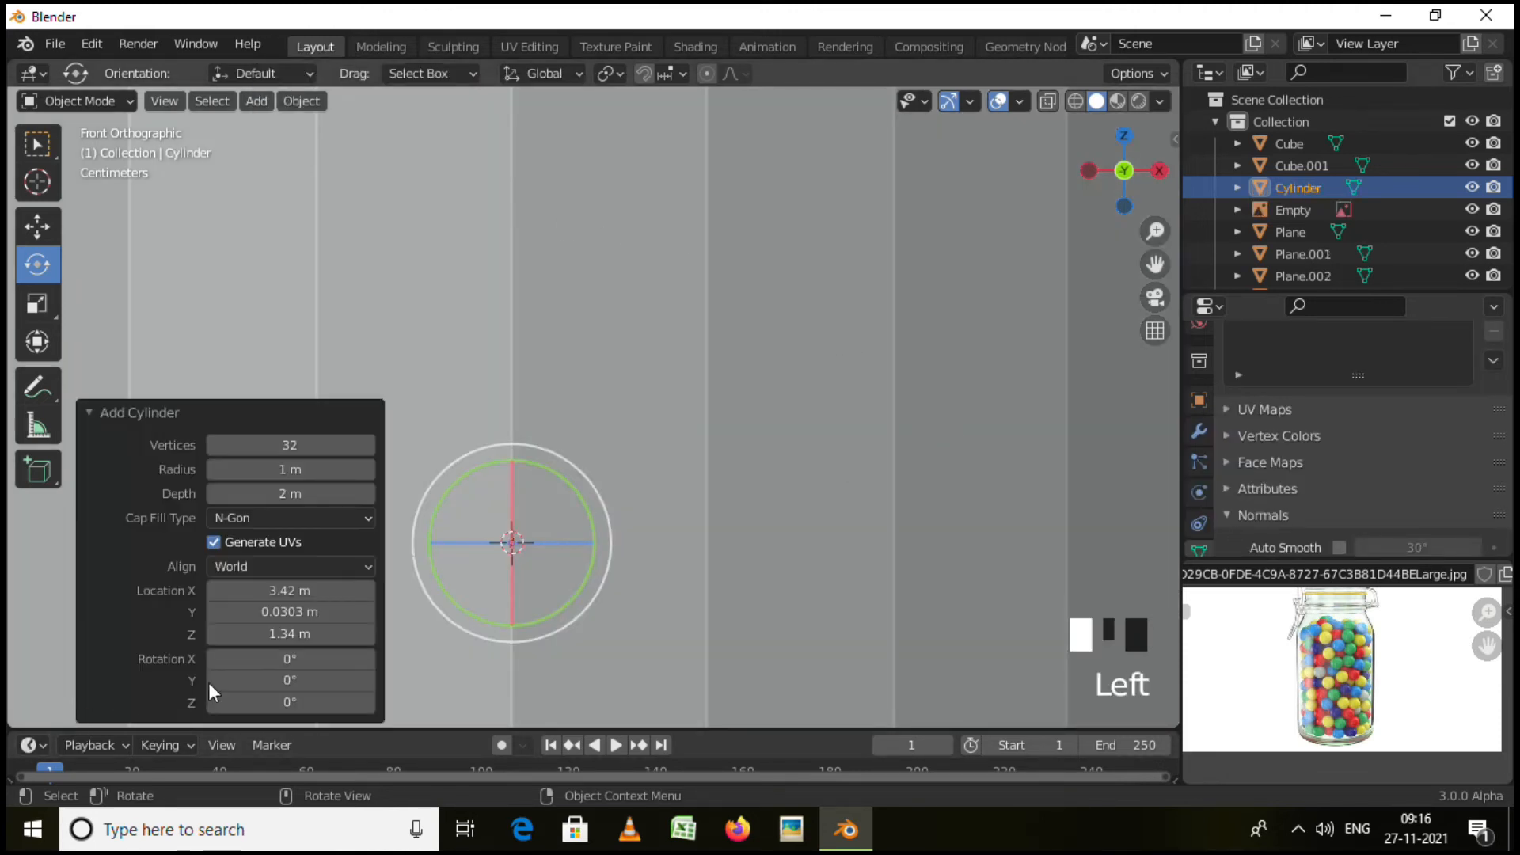
{"action": "left_click", "coordinate": [321, 445]}
{"action": "left_click", "coordinate": [286, 508]}
{"action": "left_click_drag", "start_coordinate": [323, 444], "coordinate": [290, 448]}
Scale the cylinder down to the reference jar's width and raise it about 0.115 m along Z over the jar body.
{"action": "scroll", "coordinate": [740, 465], "scroll_direction": "down", "scroll_amount": 7}
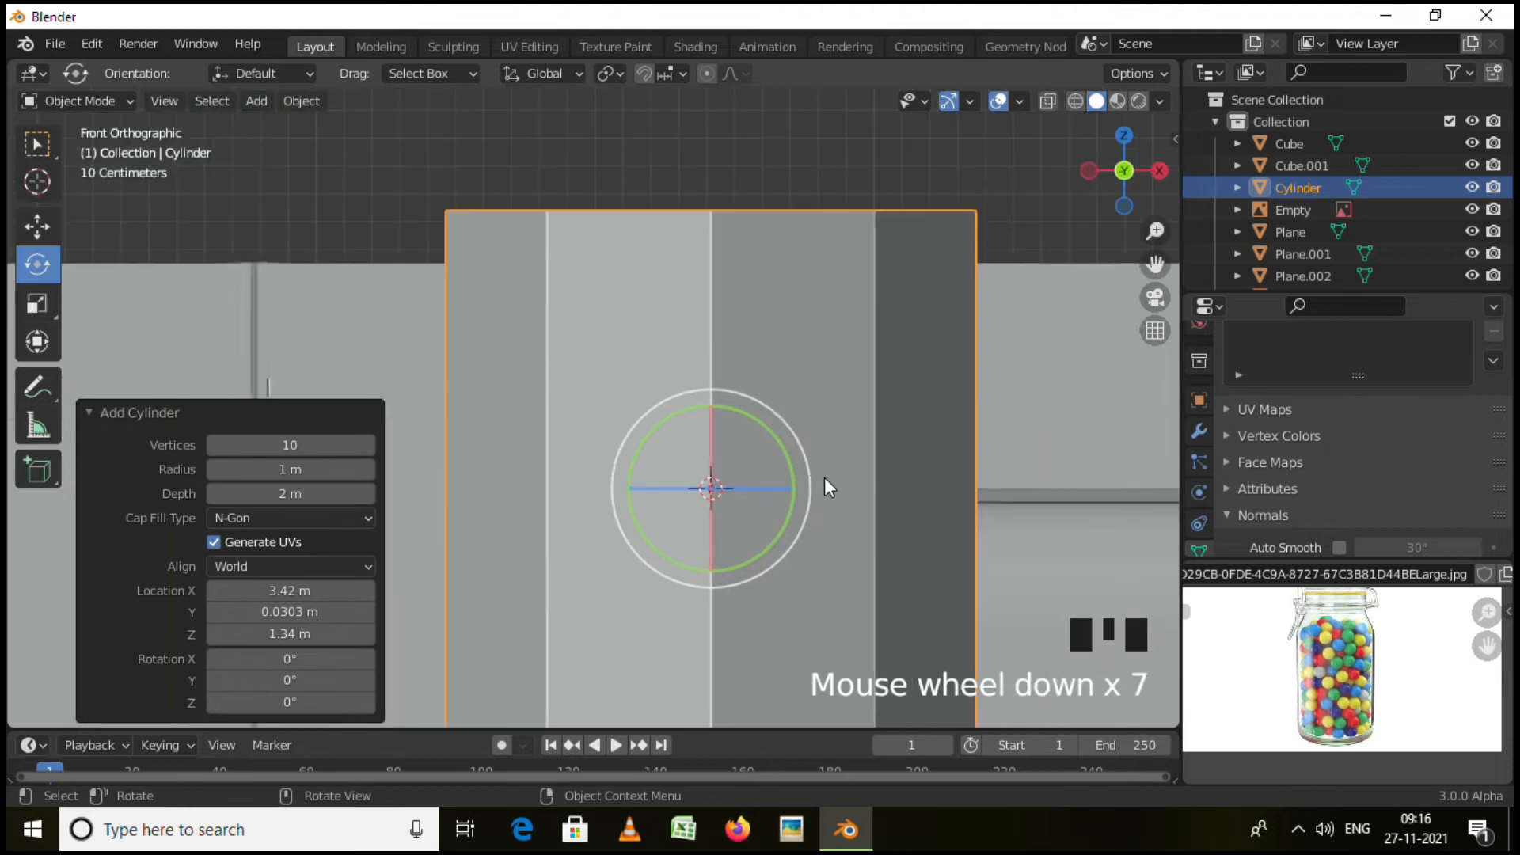
{"action": "key", "text": "s"}
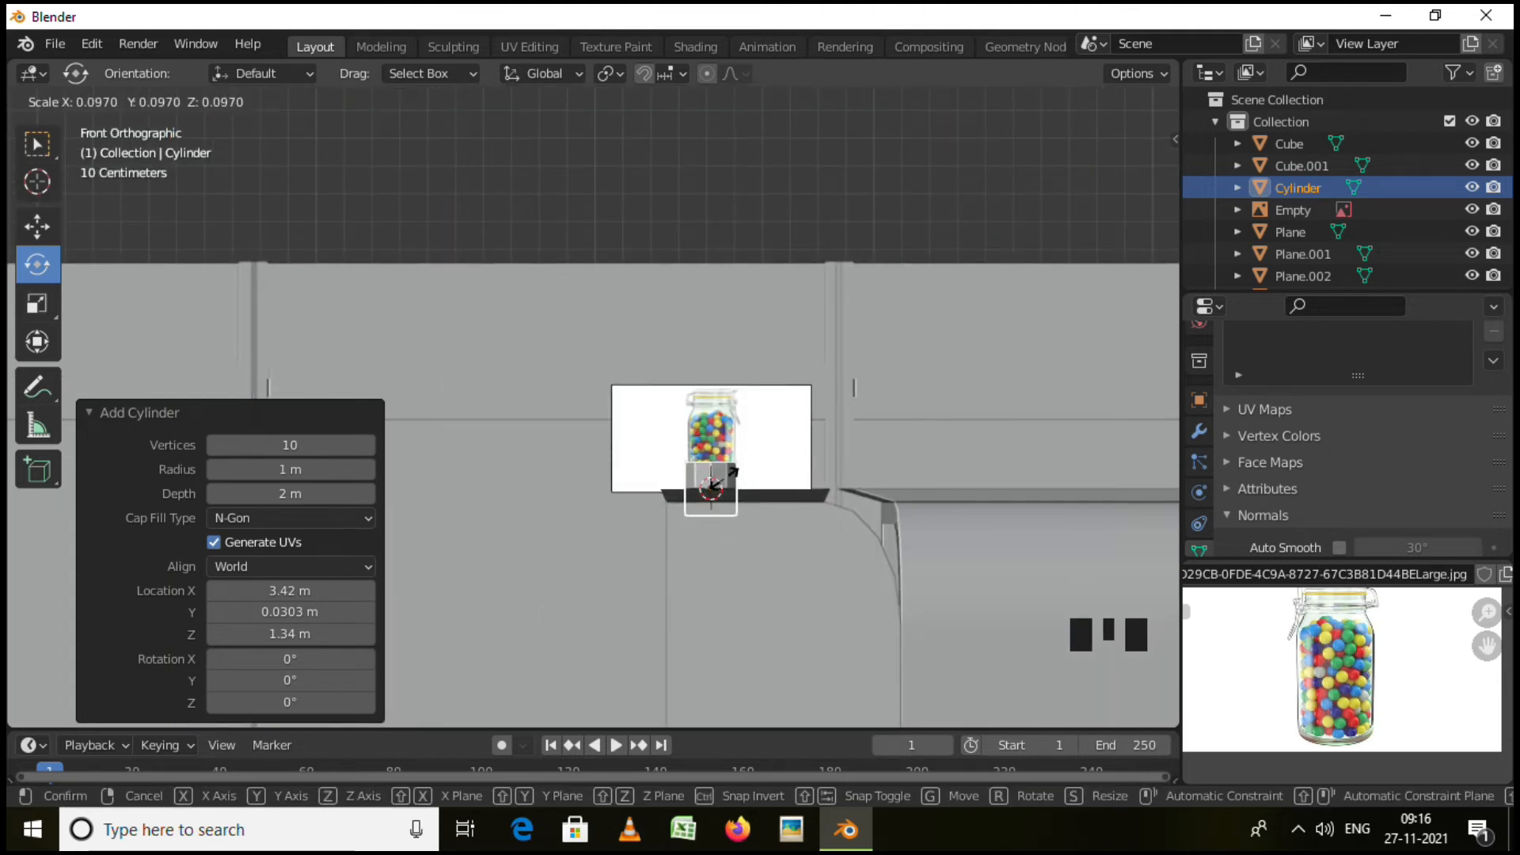
{"action": "left_click", "coordinate": [719, 479]}
{"action": "scroll", "coordinate": [720, 479], "scroll_direction": "up", "scroll_amount": 6}
{"action": "key", "text": "s"}
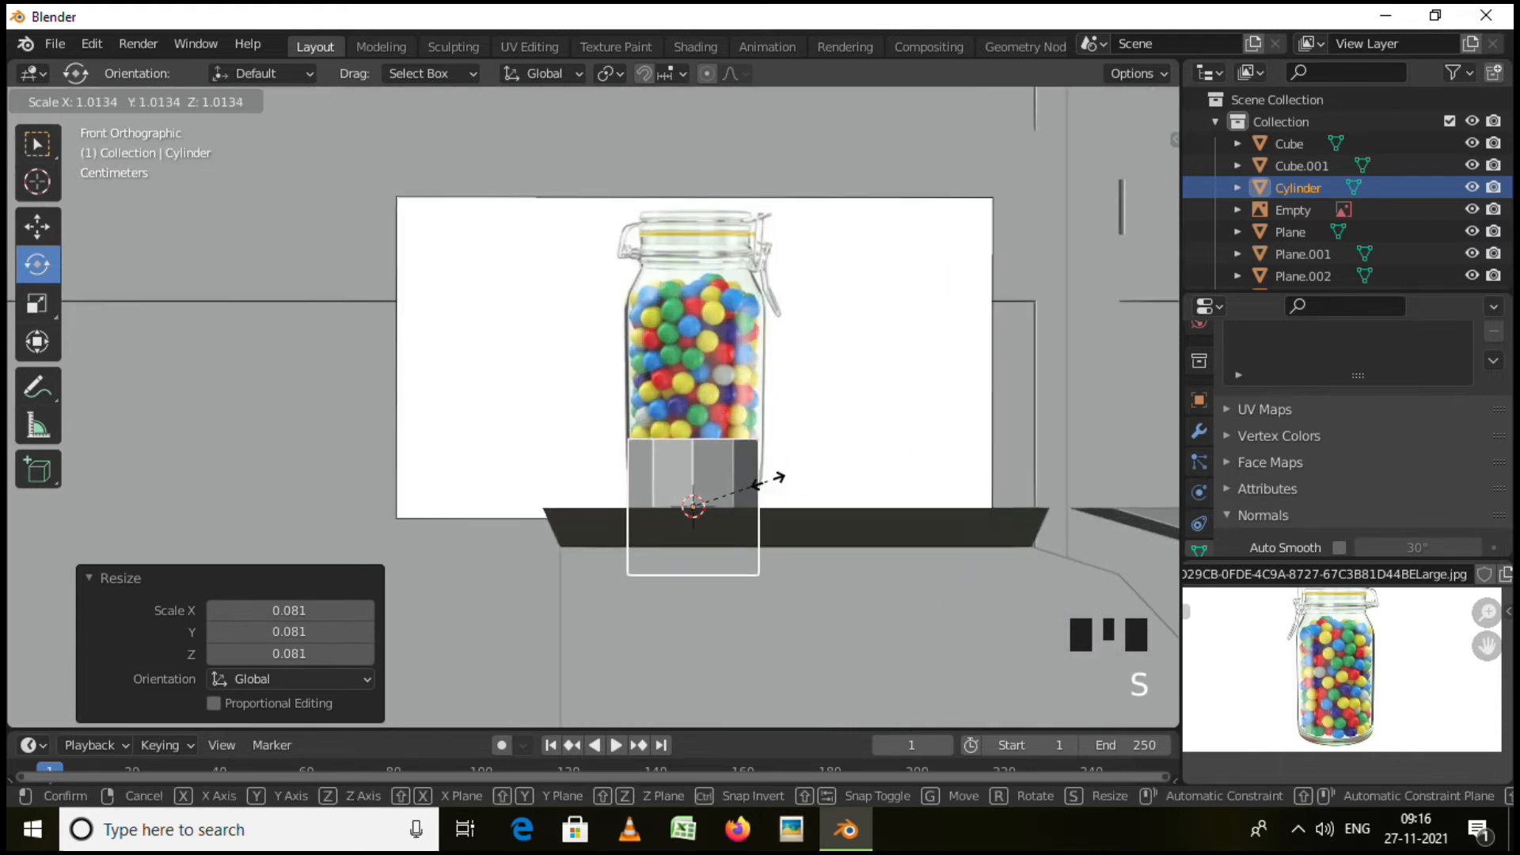
{"action": "left_click", "coordinate": [789, 480]}
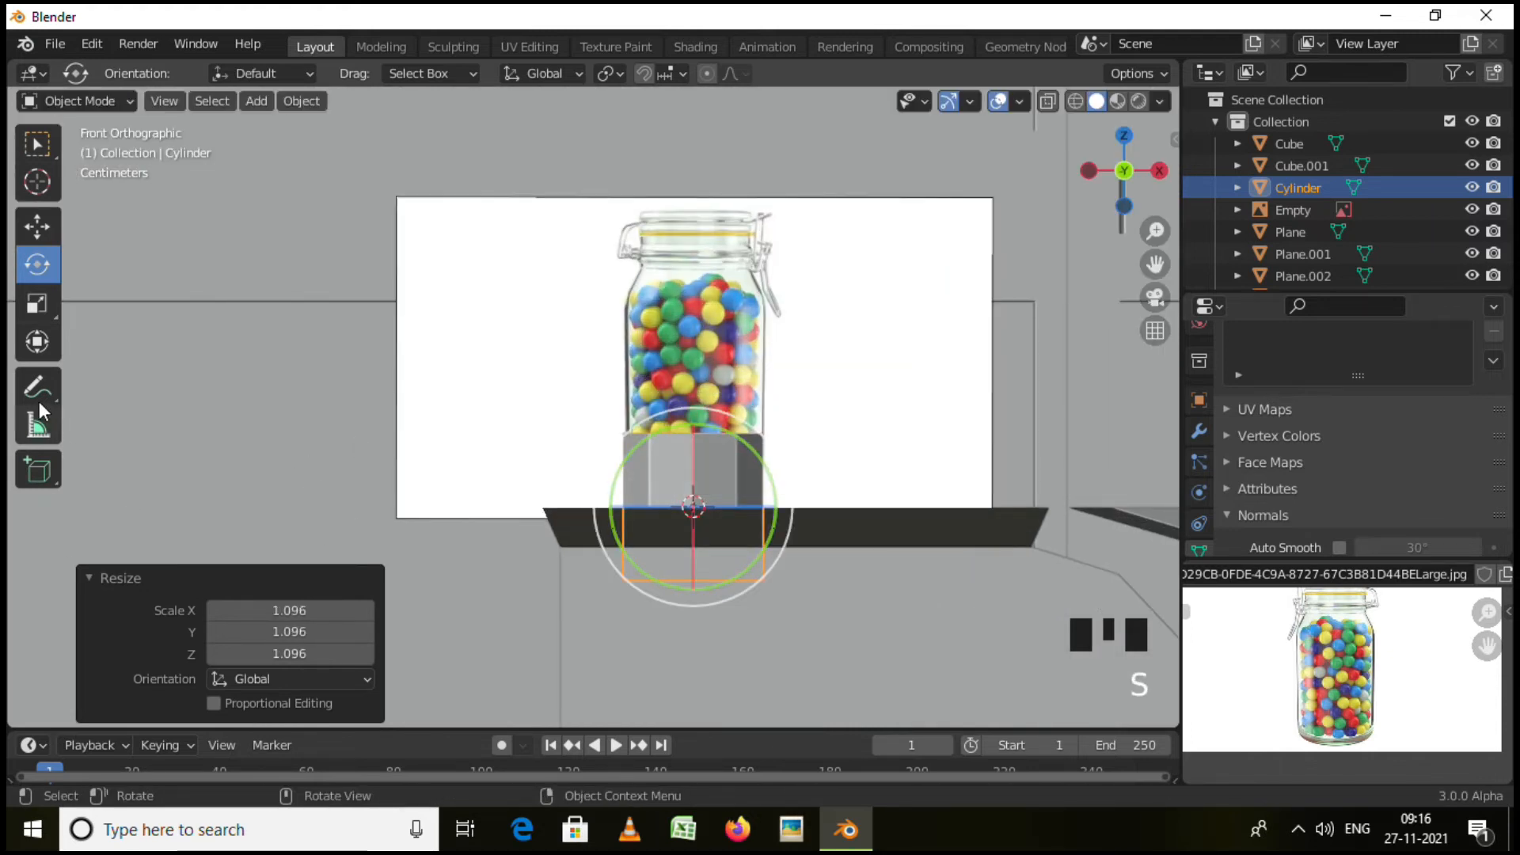
{"action": "left_click", "coordinate": [37, 226]}
{"action": "left_click_drag", "start_coordinate": [697, 424], "coordinate": [735, 316]}
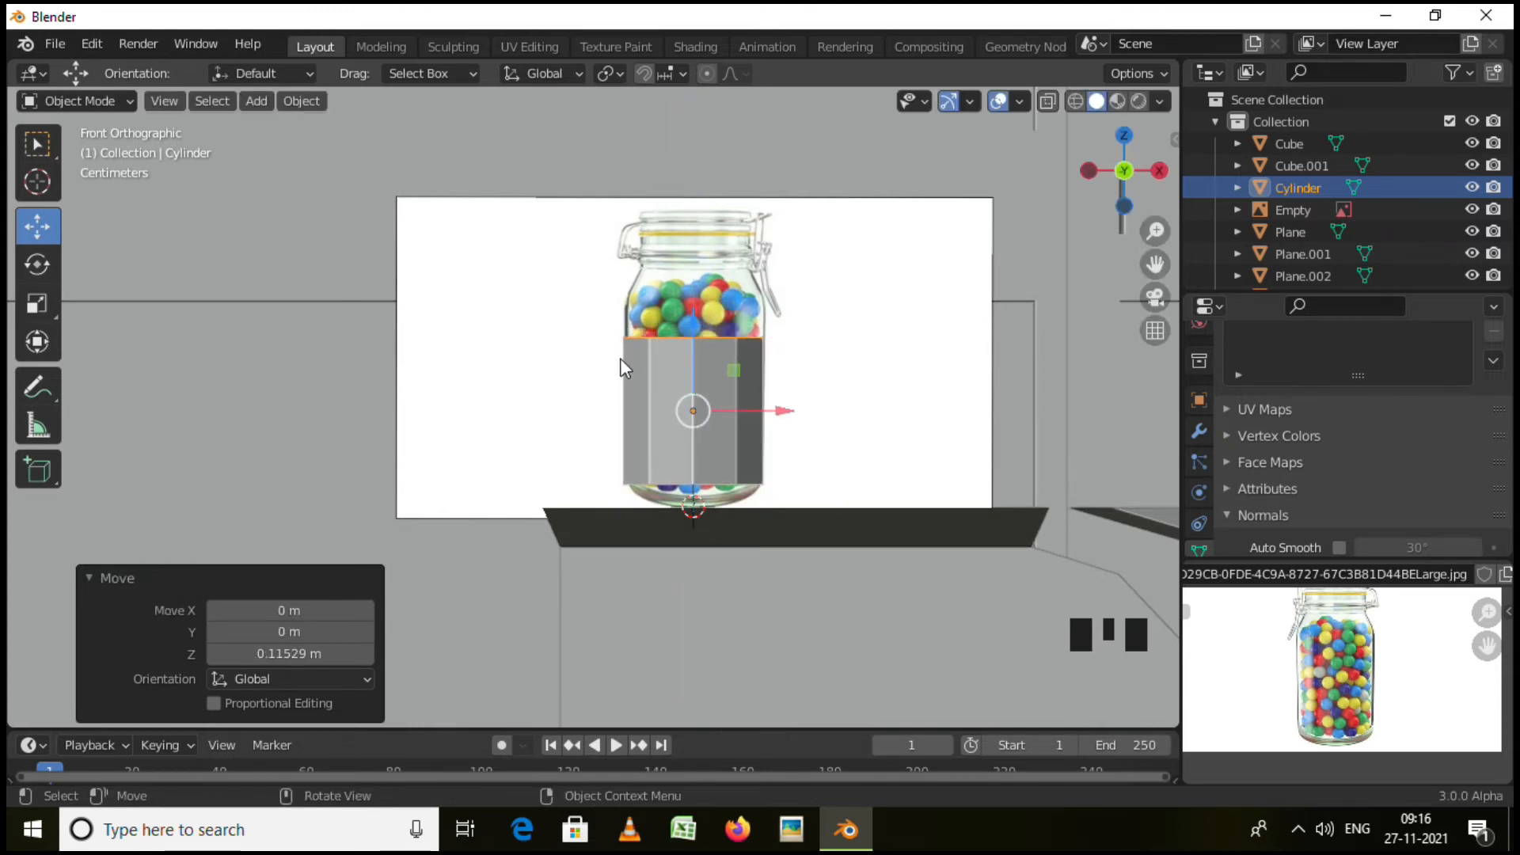
In Edit Mode, raise the cylinder's top face about 0.054 m to the jar's shoulder and scale it to about 0.972.
{"action": "scroll", "coordinate": [703, 353], "scroll_direction": "up", "scroll_amount": 3}
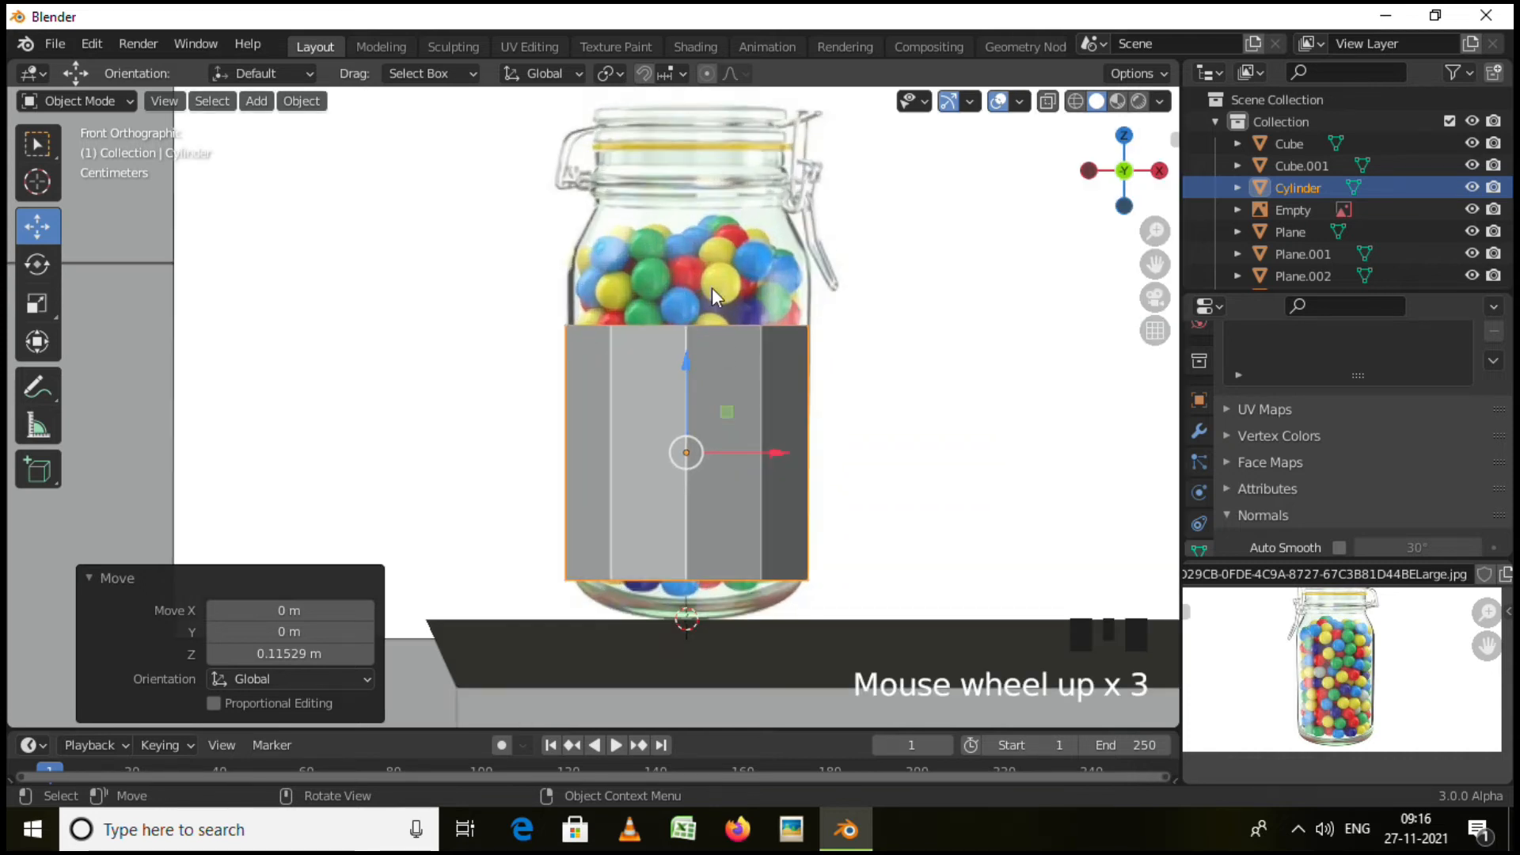
{"action": "middle_click_drag", "start_coordinate": [724, 241], "coordinate": [727, 362], "text": "shift"}
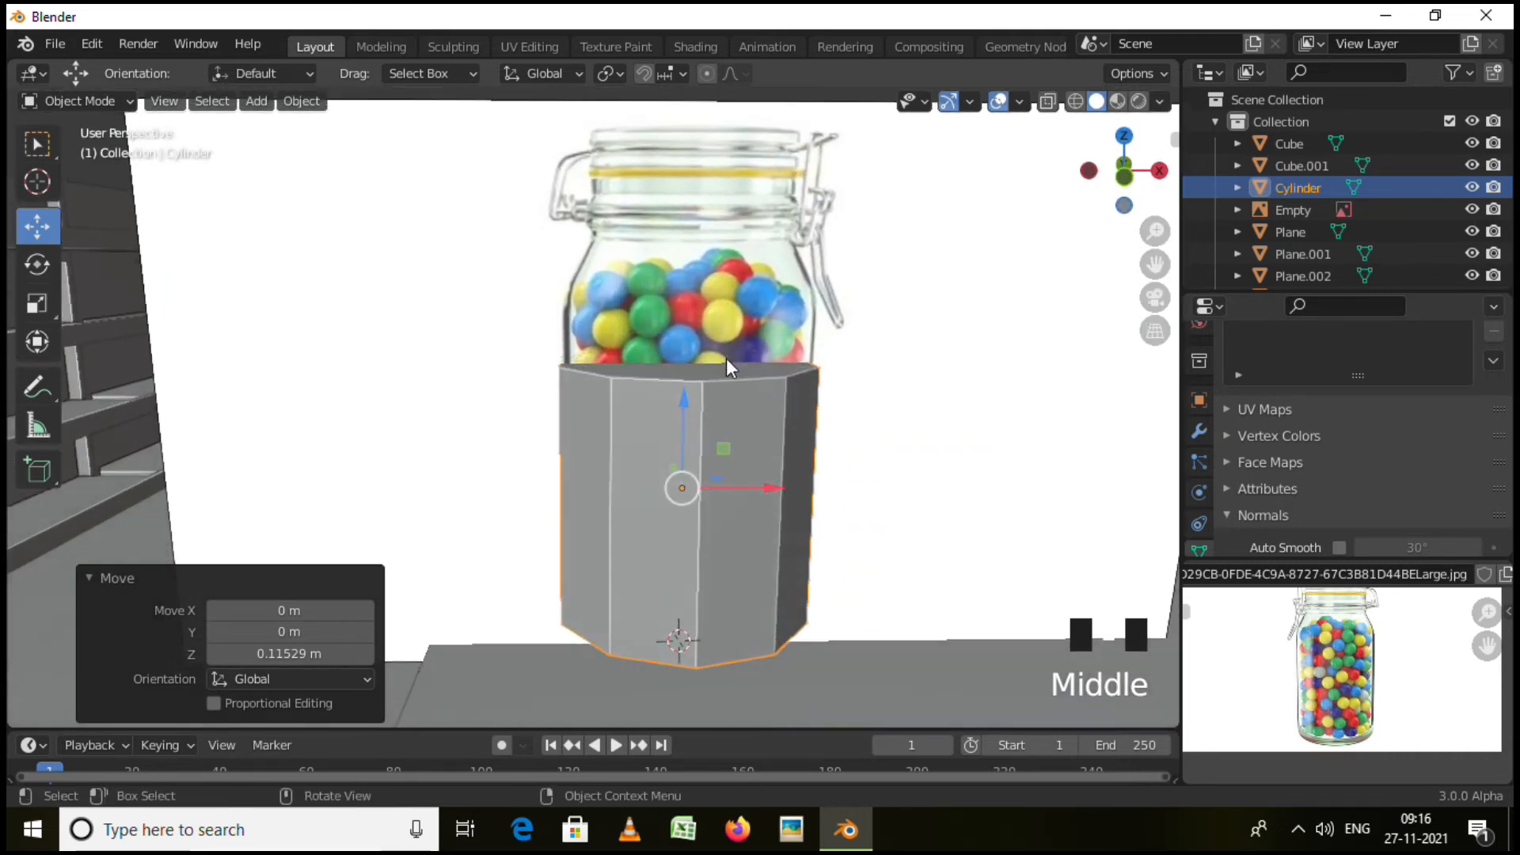
{"action": "left_click", "coordinate": [717, 420]}
{"action": "key", "text": "Tab"}
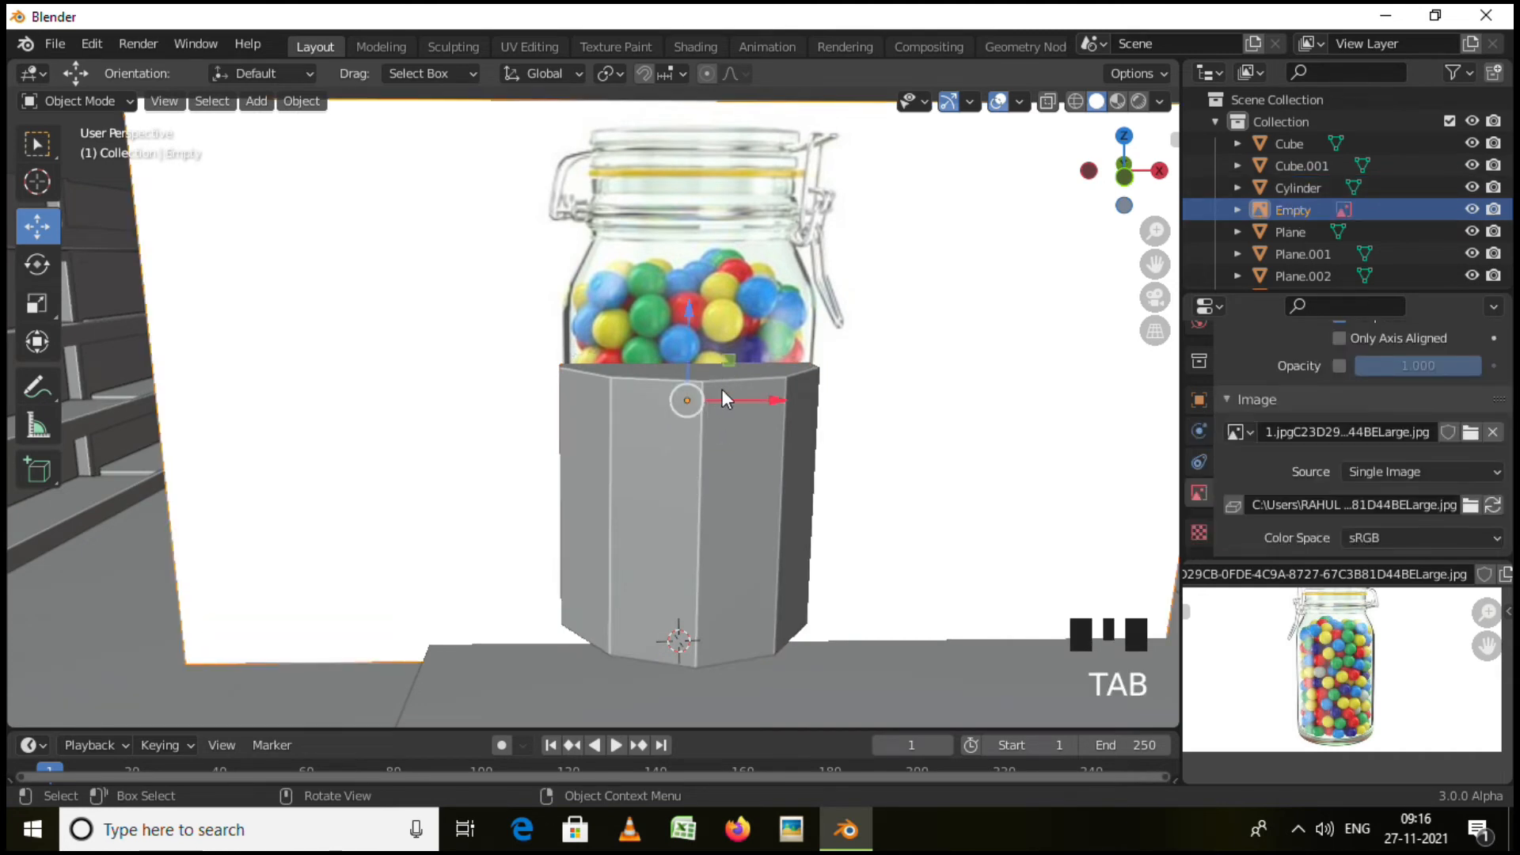
{"action": "left_click", "coordinate": [789, 410]}
{"action": "key", "text": "Tab"}
{"action": "left_click", "coordinate": [762, 388]}
{"action": "middle_click_drag", "start_coordinate": [766, 407], "coordinate": [749, 364]}
{"action": "key", "text": "KP_1"}
{"action": "left_click_drag", "start_coordinate": [681, 277], "coordinate": [696, 189]}
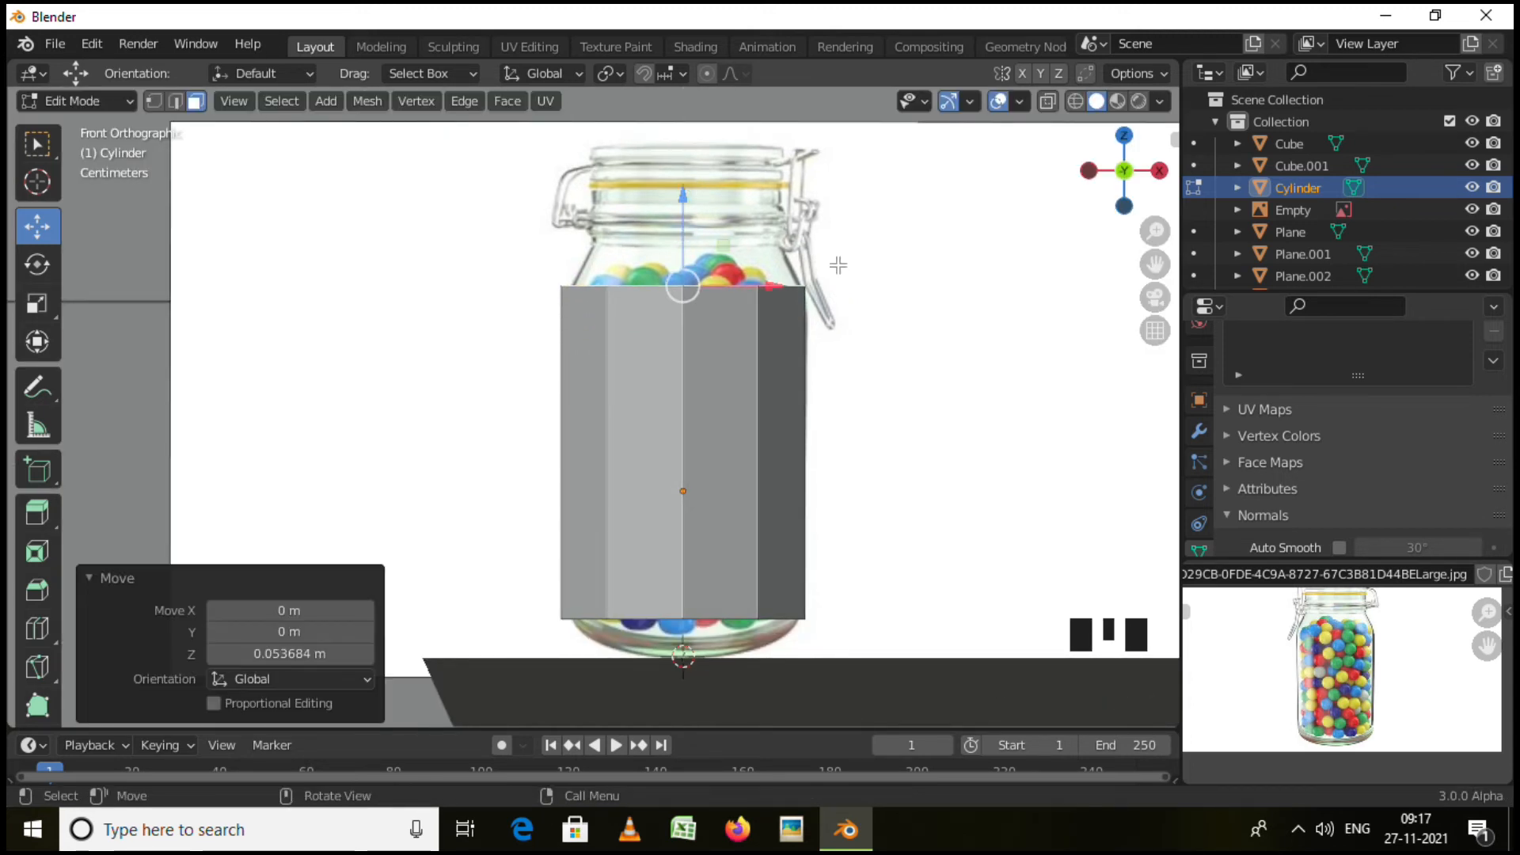
{"action": "key", "text": "s"}
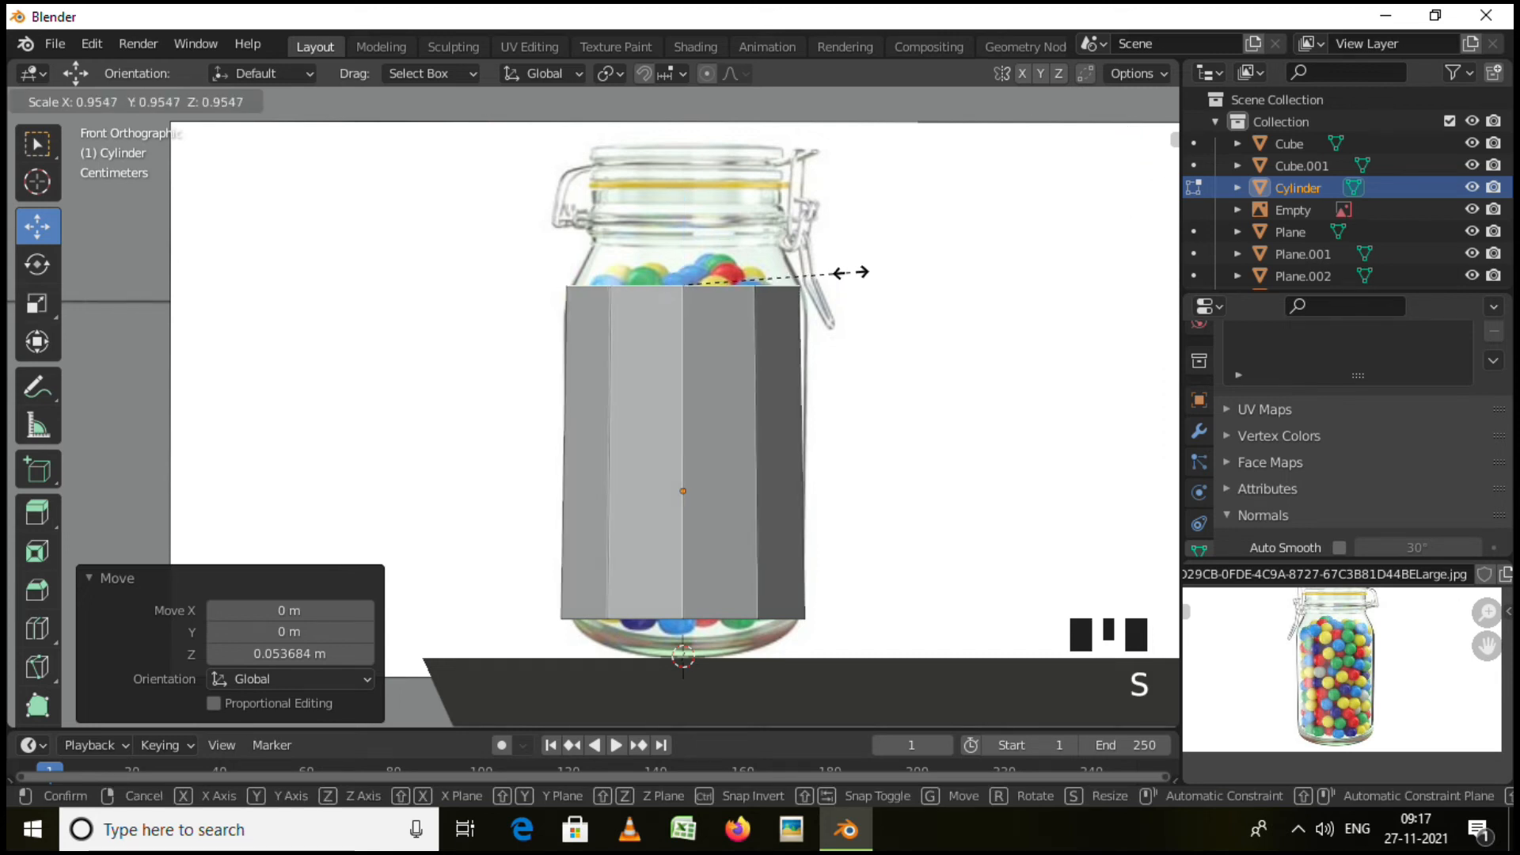
{"action": "left_click", "coordinate": [855, 277]}
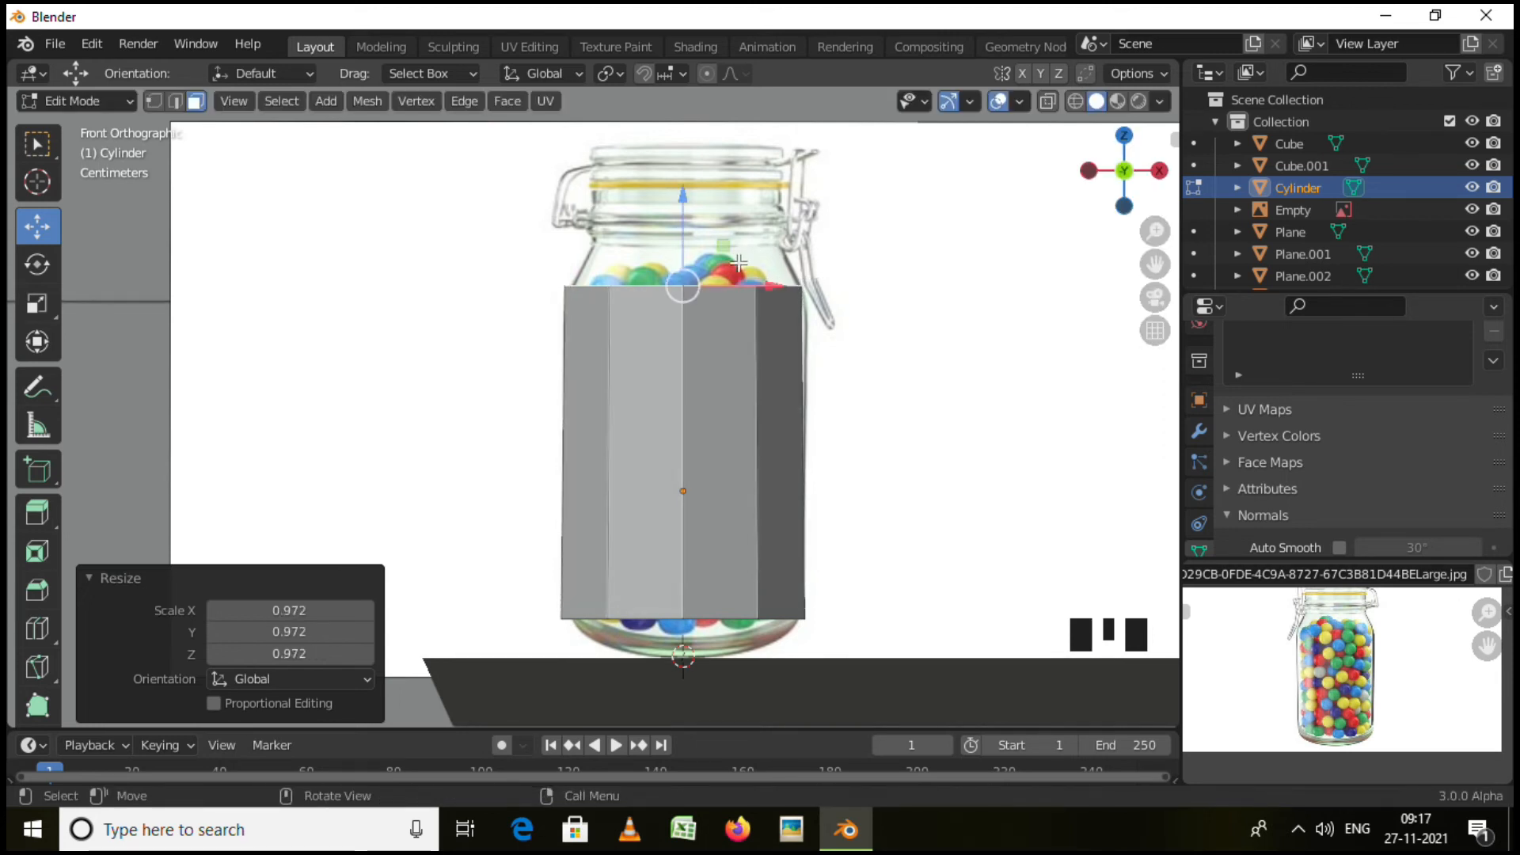
Extrude the top face about 0.032 m upward and scale it to about 0.783 to form the jar's sloping shoulder.
{"action": "middle_click_drag", "start_coordinate": [743, 285], "coordinate": [726, 373], "text": "shift"}
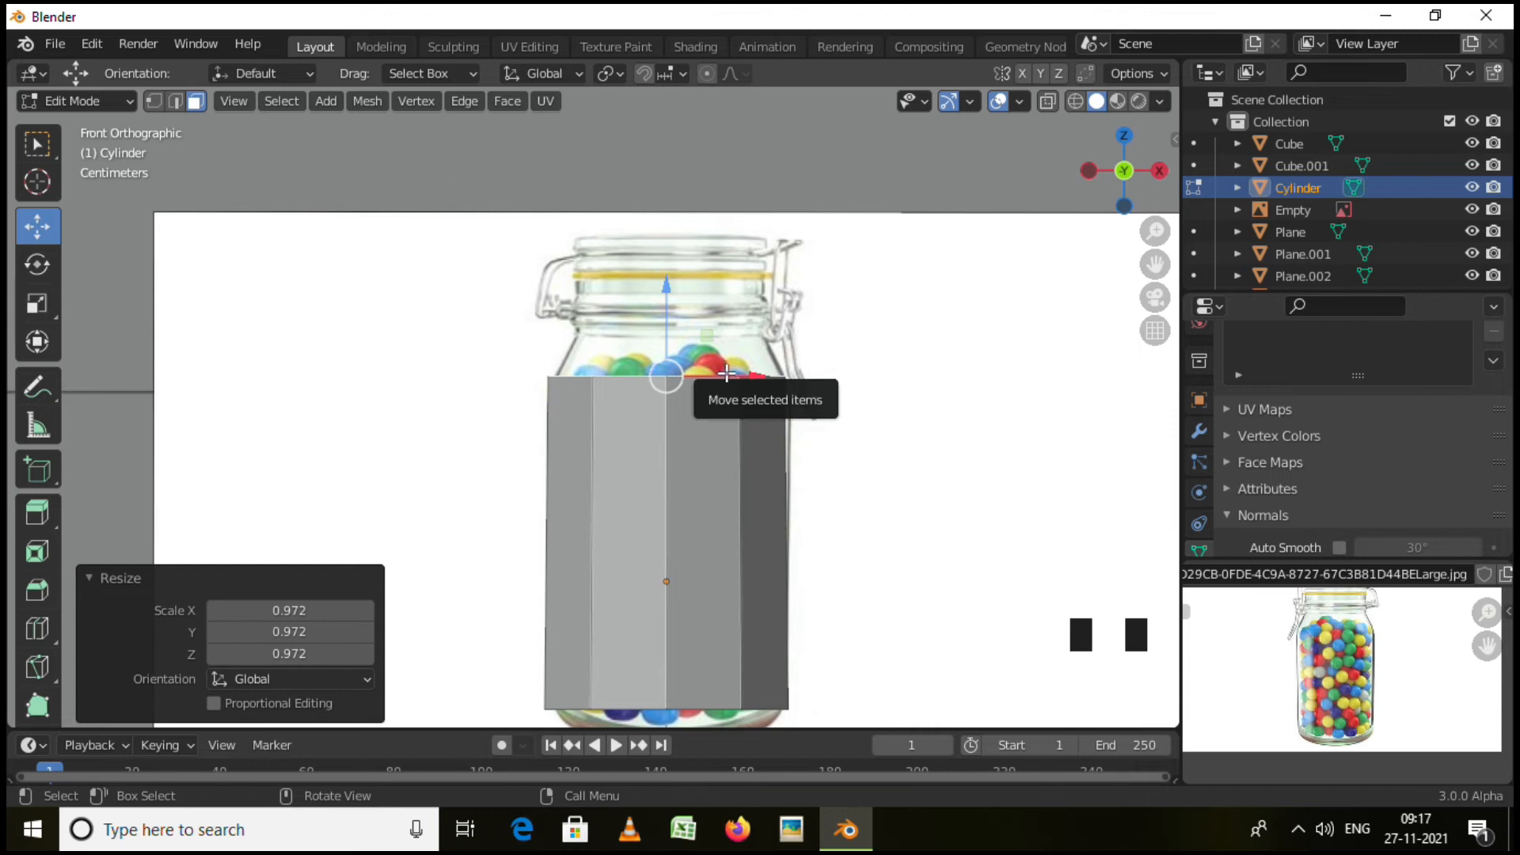
{"action": "key", "text": "e"}
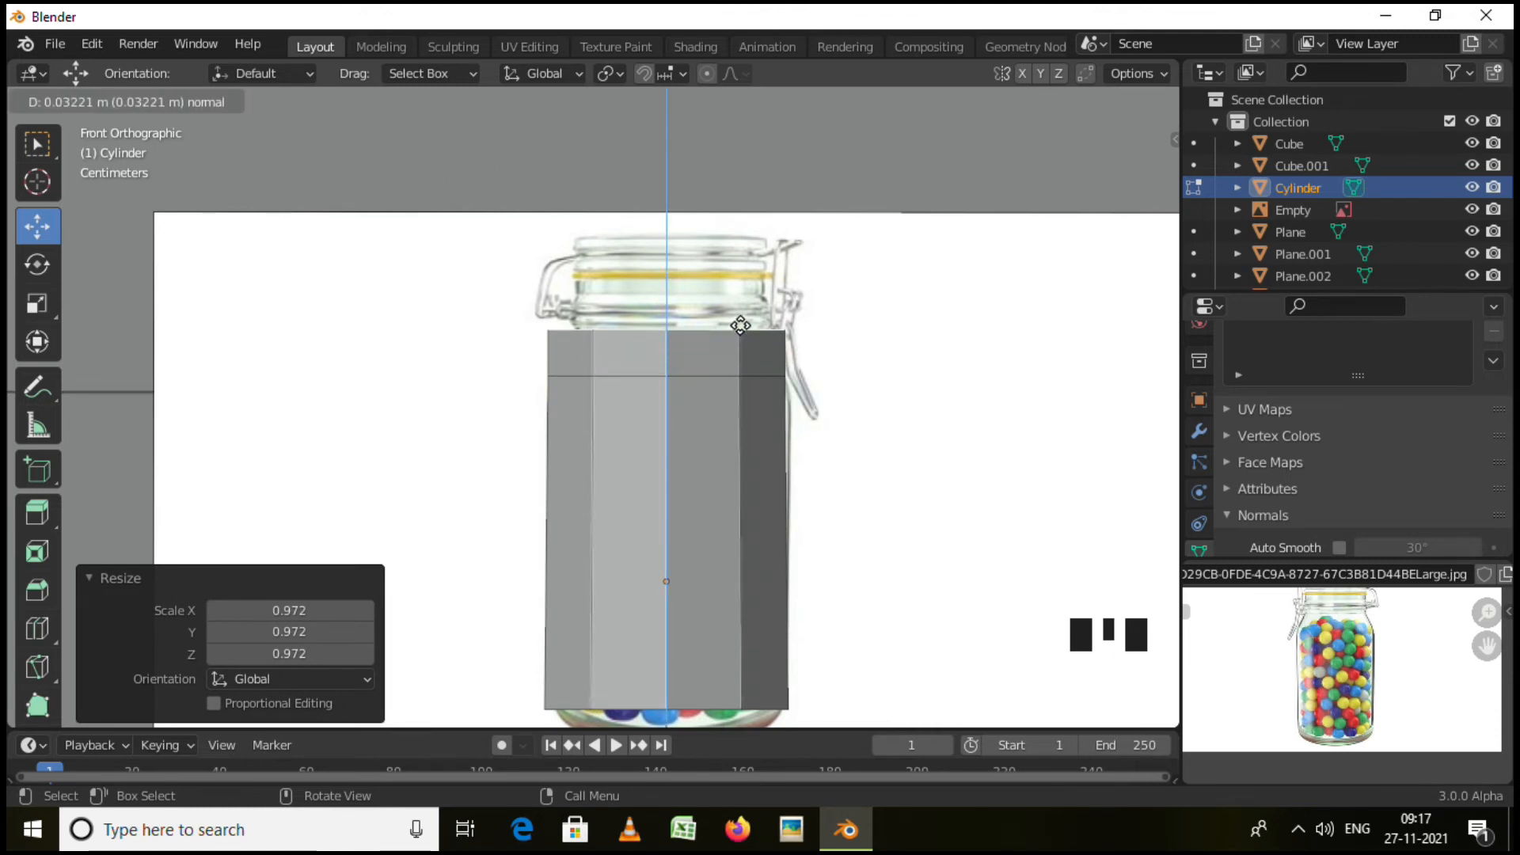
{"action": "left_click", "coordinate": [738, 329]}
{"action": "key", "text": "s"}
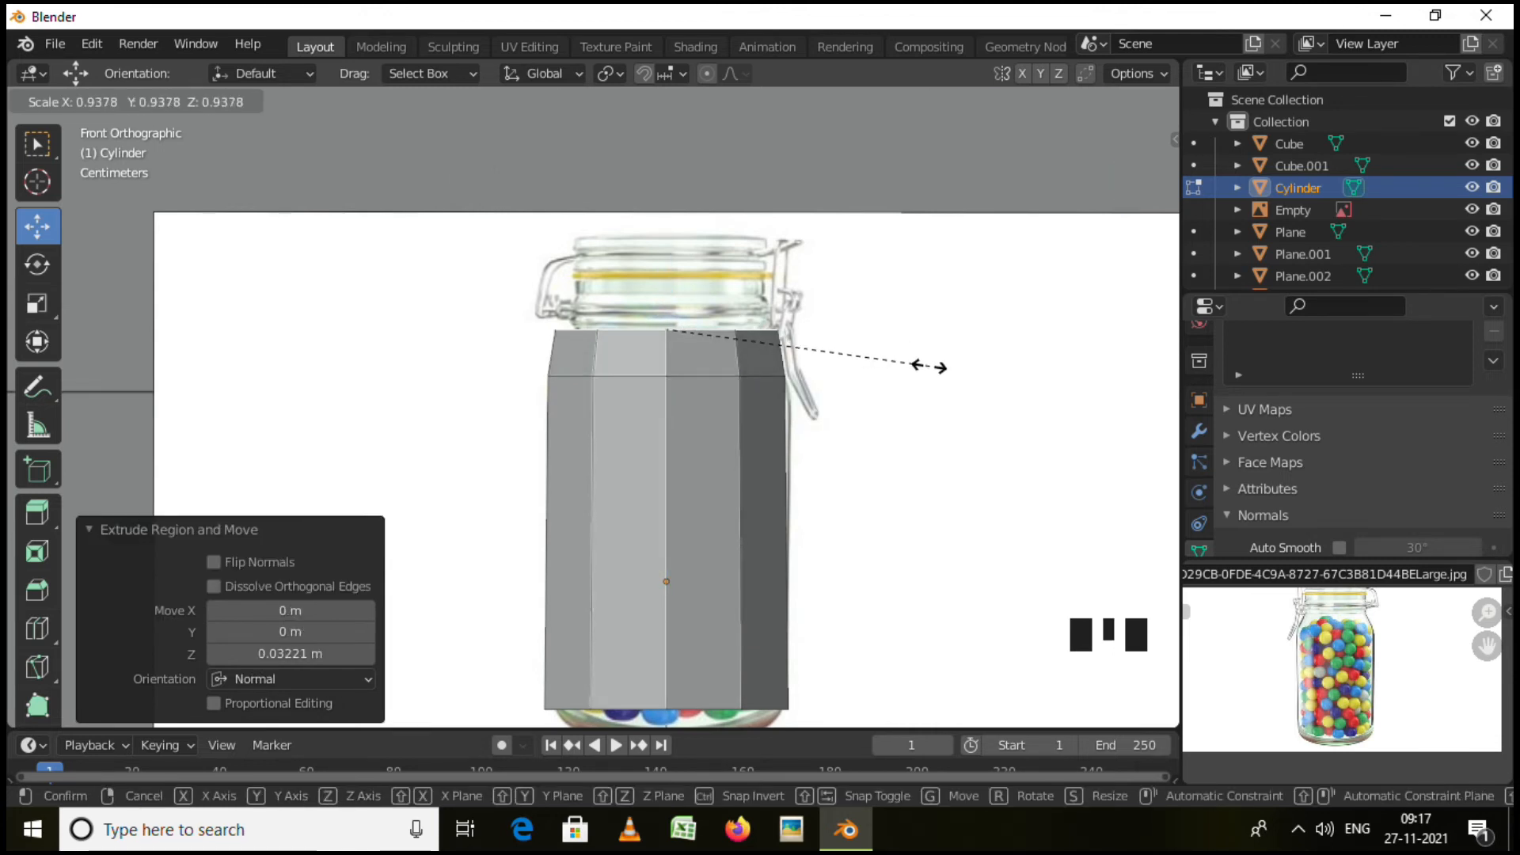
{"action": "left_click", "coordinate": [884, 360]}
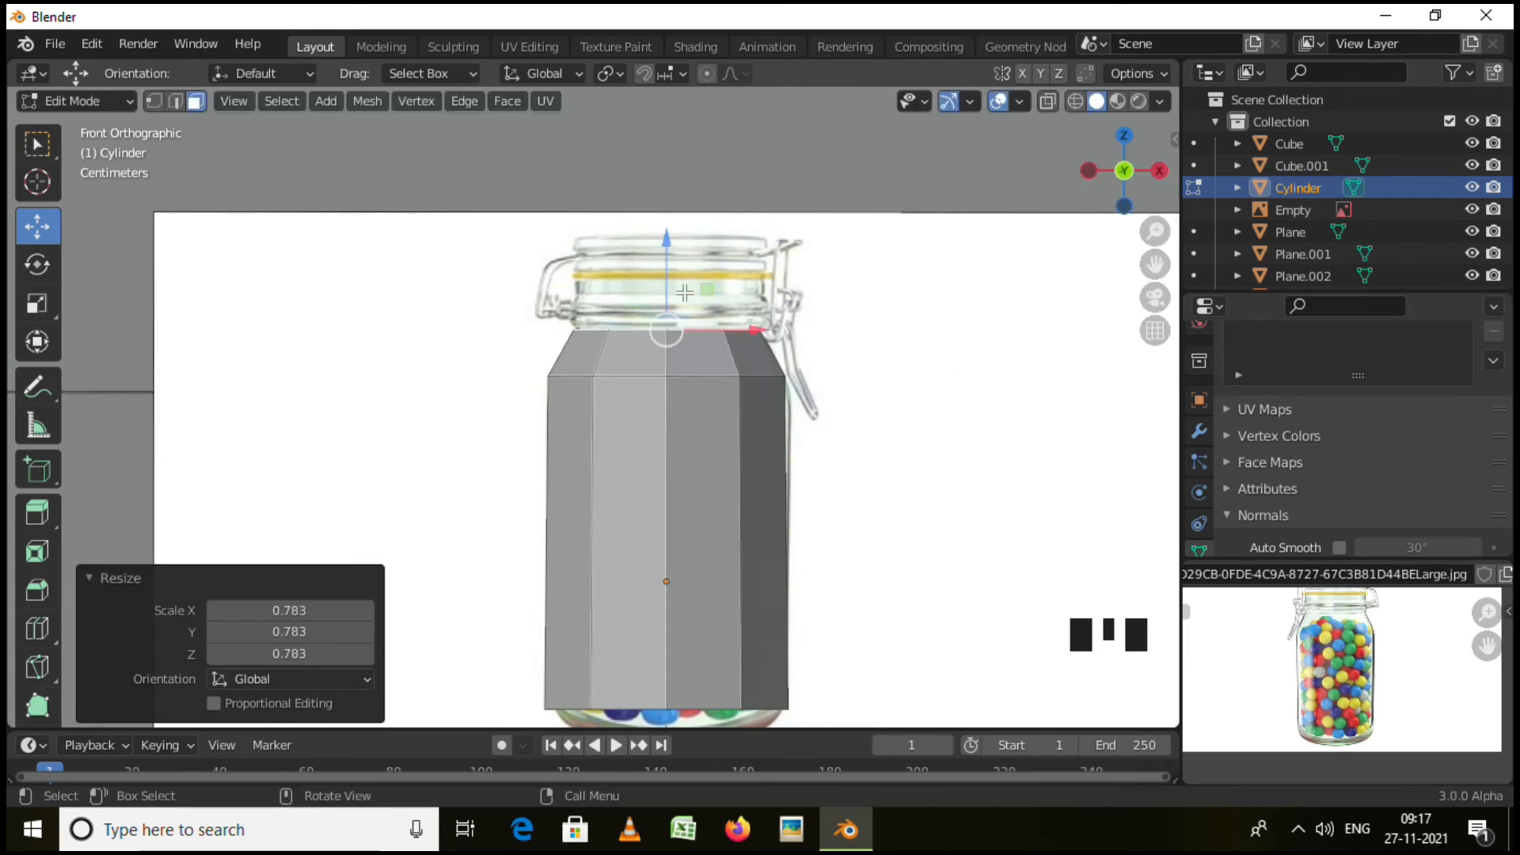
Extrude the shoulder's top face about 0.016 m upward and scale it to about 1.08 to flare the neck's lower ring.
{"action": "left_click_drag", "start_coordinate": [674, 278], "coordinate": [679, 255]}
{"action": "key", "text": "s"}
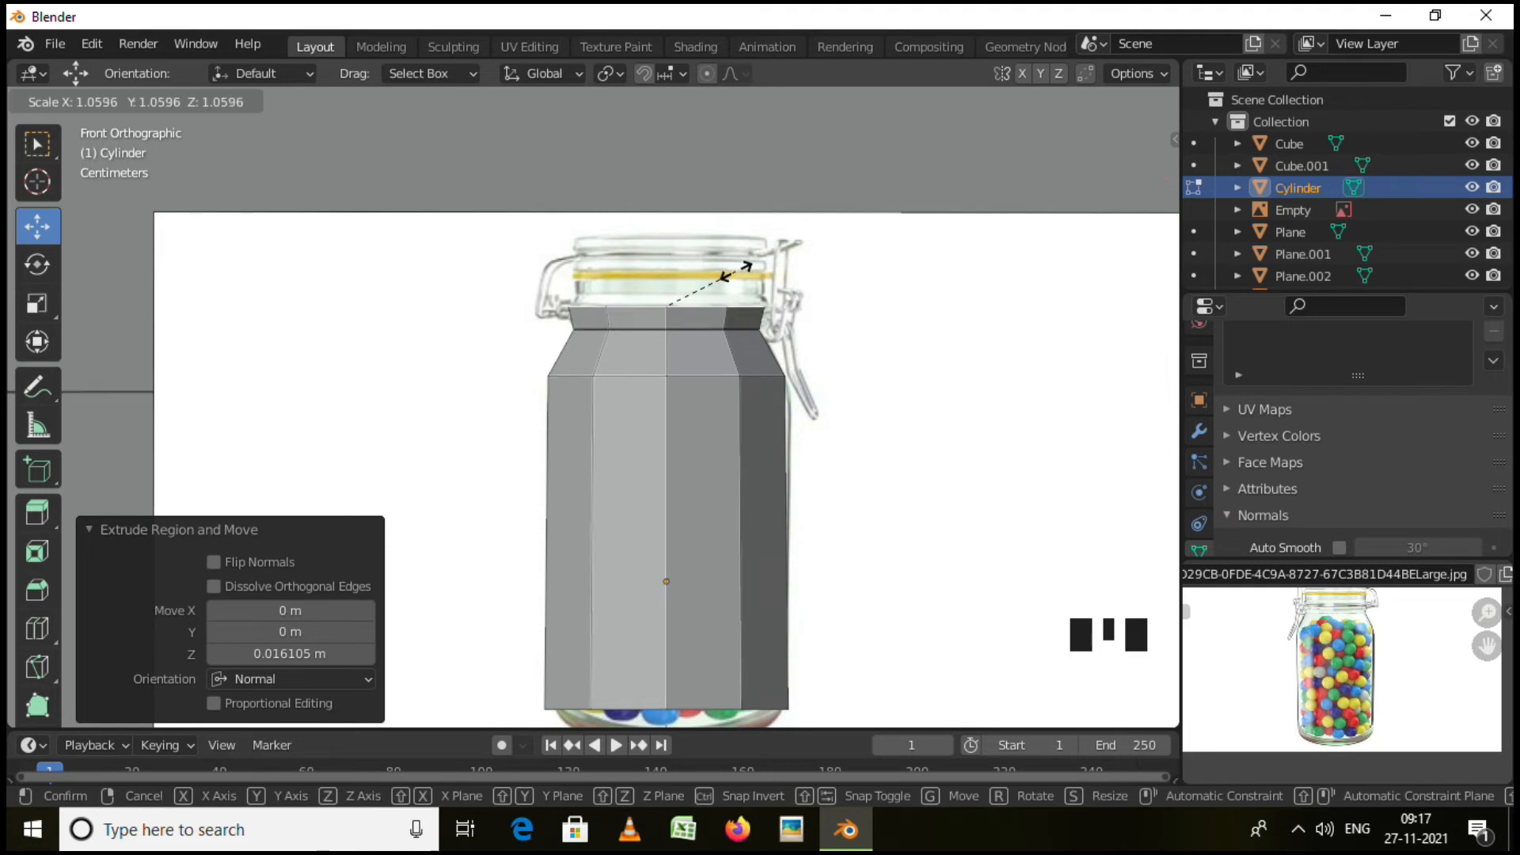
{"action": "left_click", "coordinate": [738, 273]}
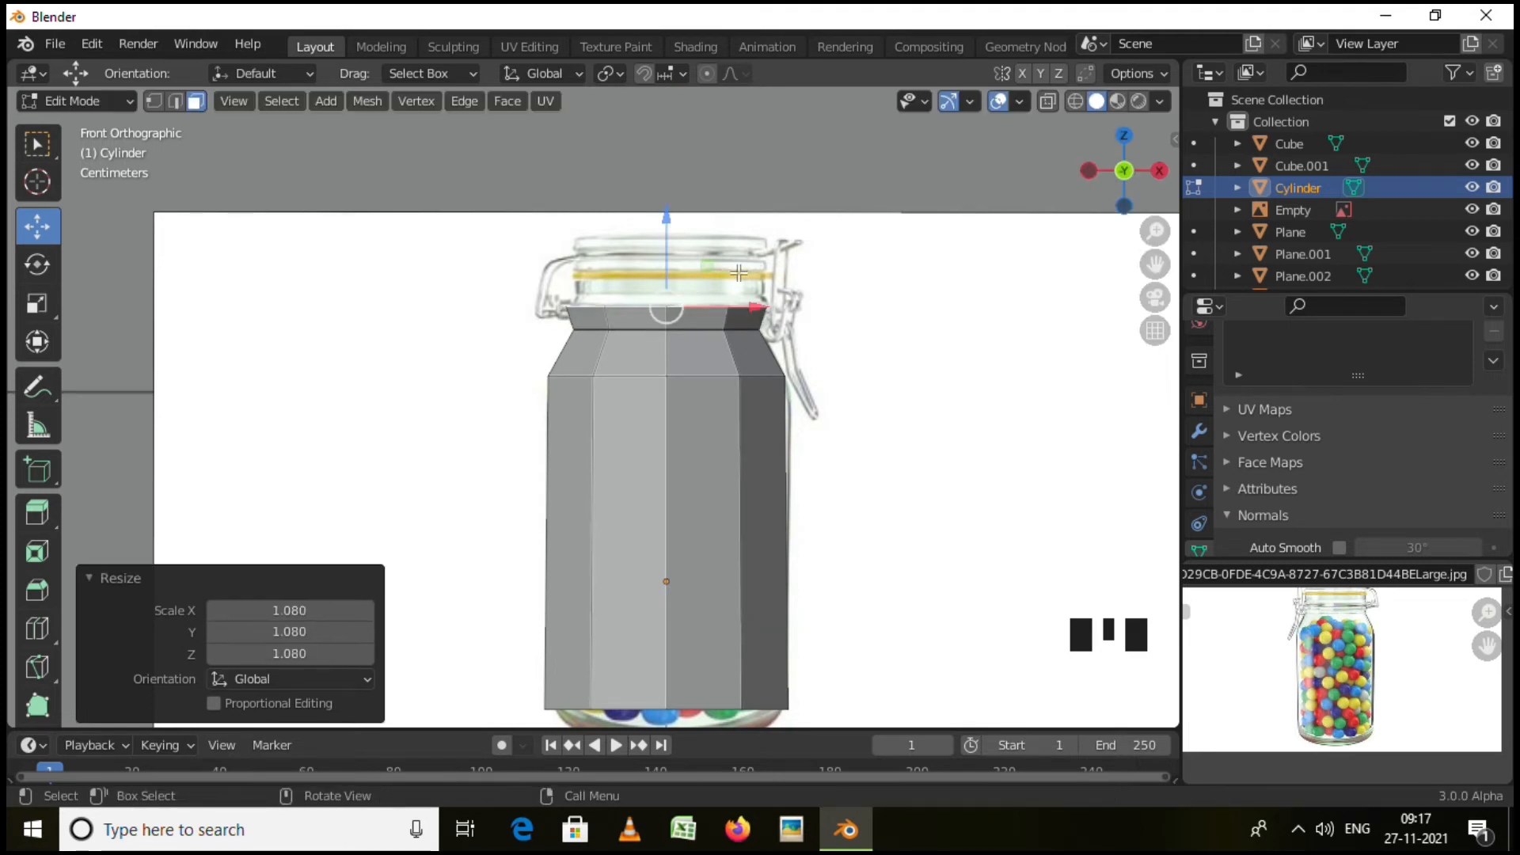
Extrude the neck's top face about 0.014 m upward and scale it to about 0.879 to narrow the neck.
{"action": "key", "text": "e"}
{"action": "left_click", "coordinate": [738, 252]}
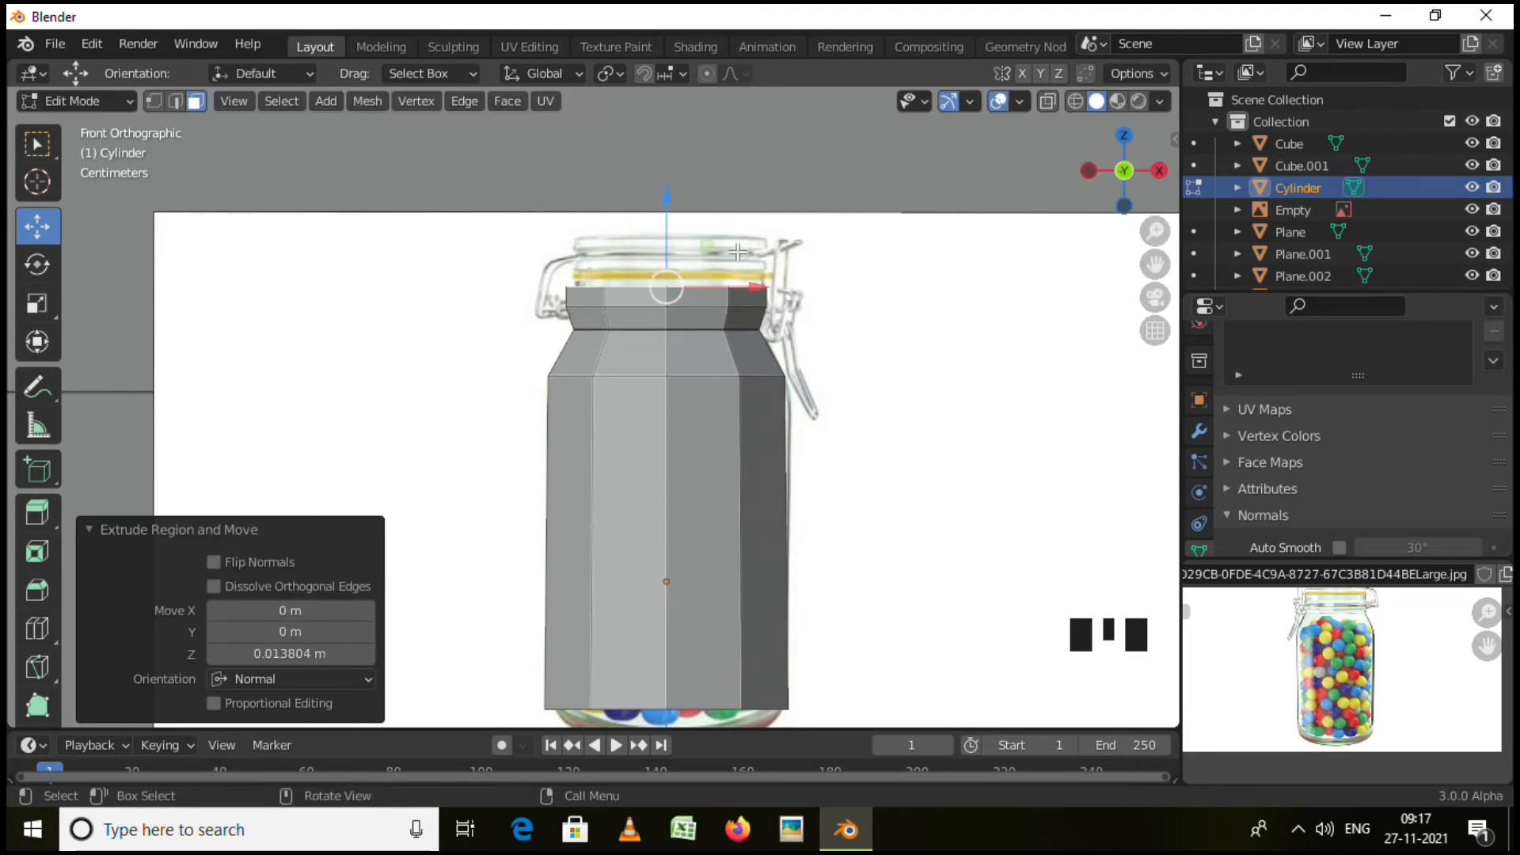
{"action": "key", "text": "s"}
{"action": "left_click", "coordinate": [787, 279]}
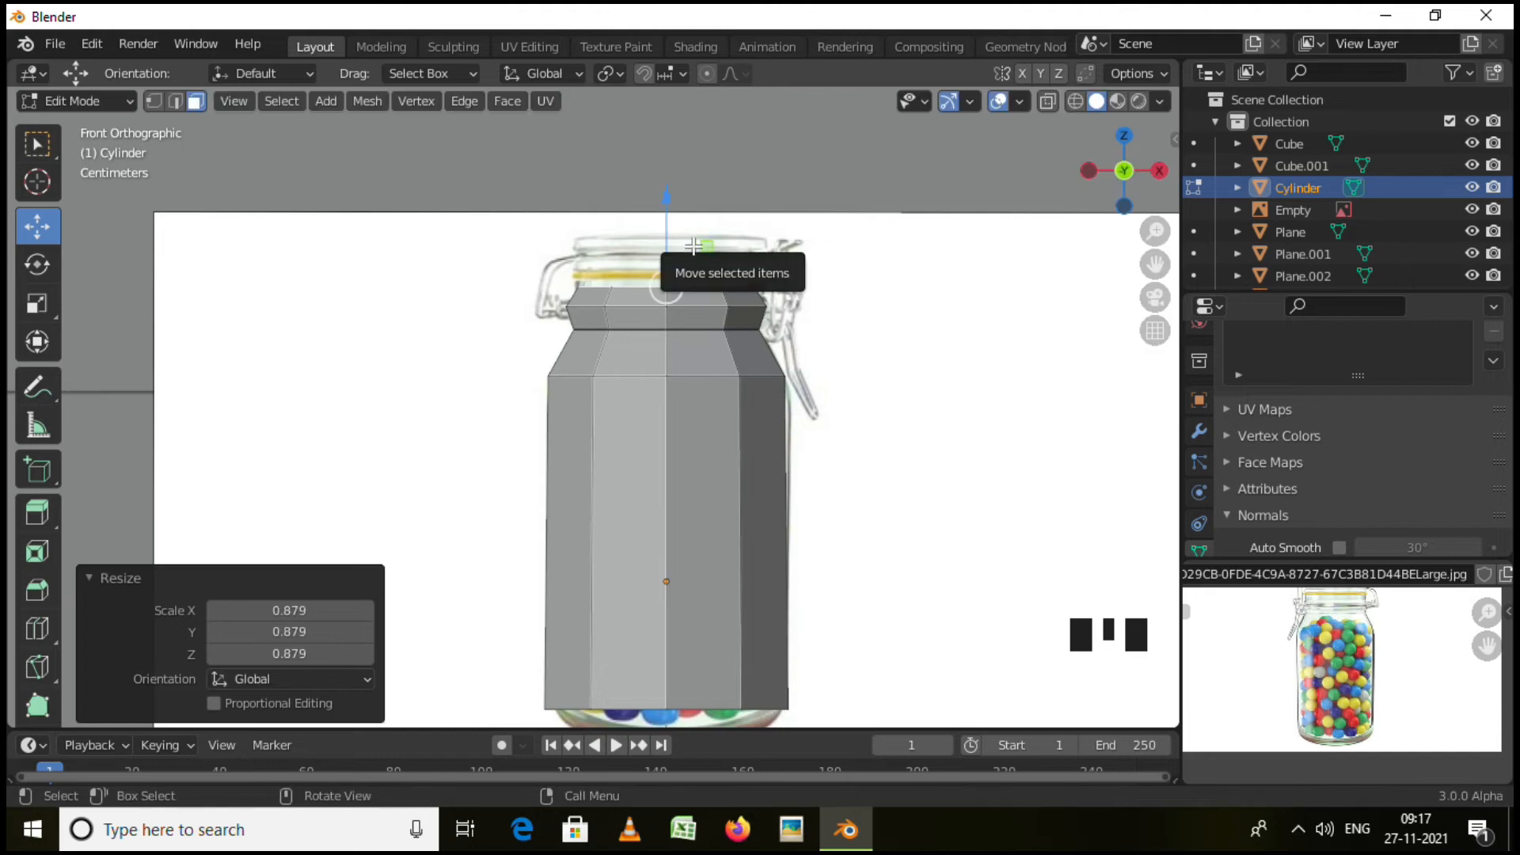
Extrude the narrowed neck face about 0.017 m upward and scale it to about 1.094 to widen it below the lid.
{"action": "key", "text": "e"}
{"action": "left_click", "coordinate": [694, 221]}
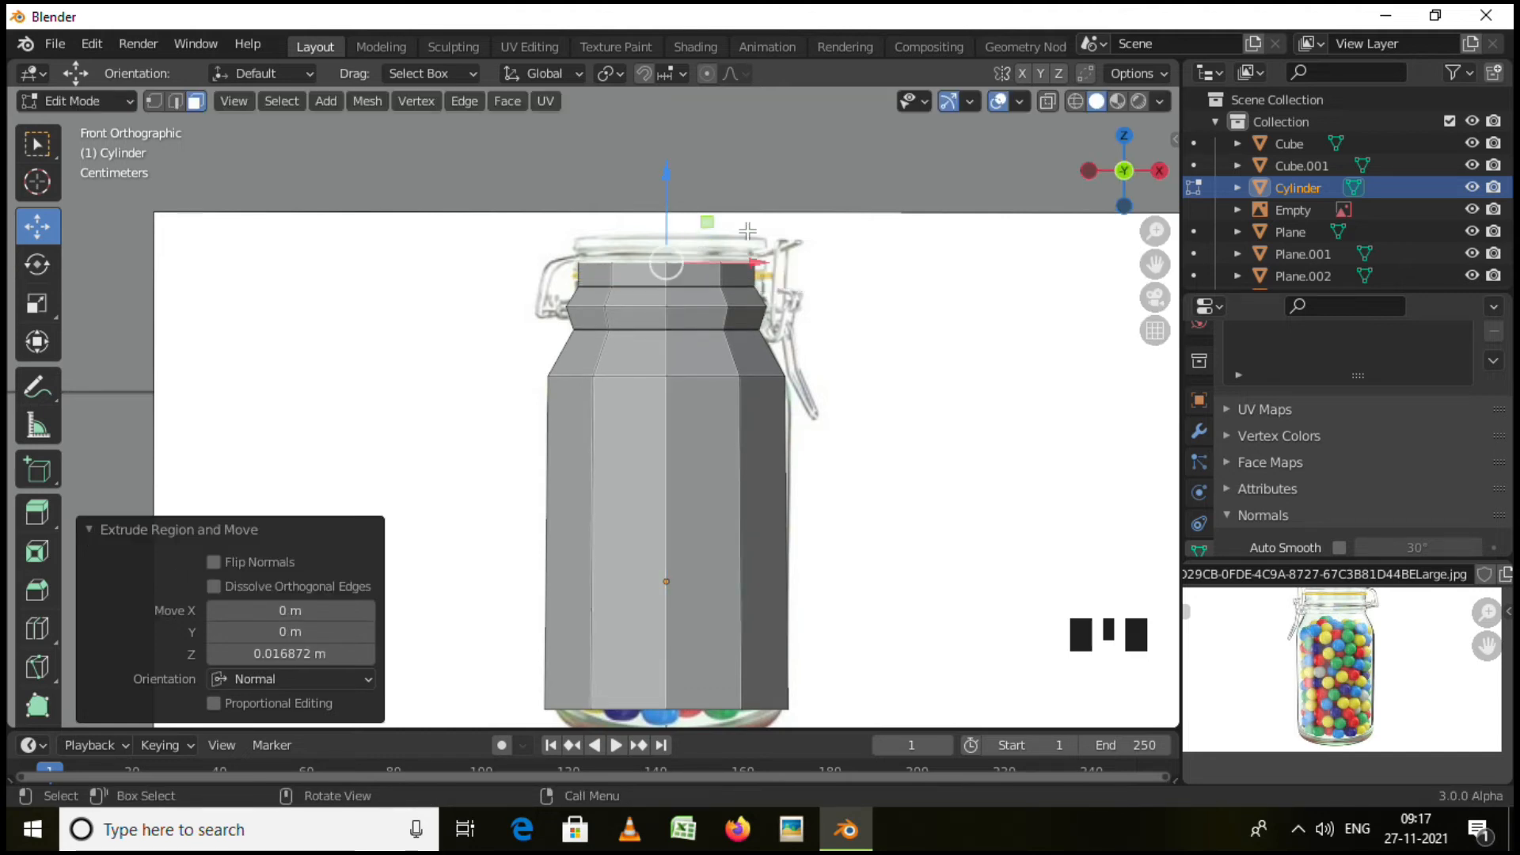
{"action": "key", "text": "s"}
{"action": "left_click", "coordinate": [797, 248]}
Extrude the top face about 0.018 m up to the lid's top and scale it to about 0.976.
{"action": "key", "text": "e"}
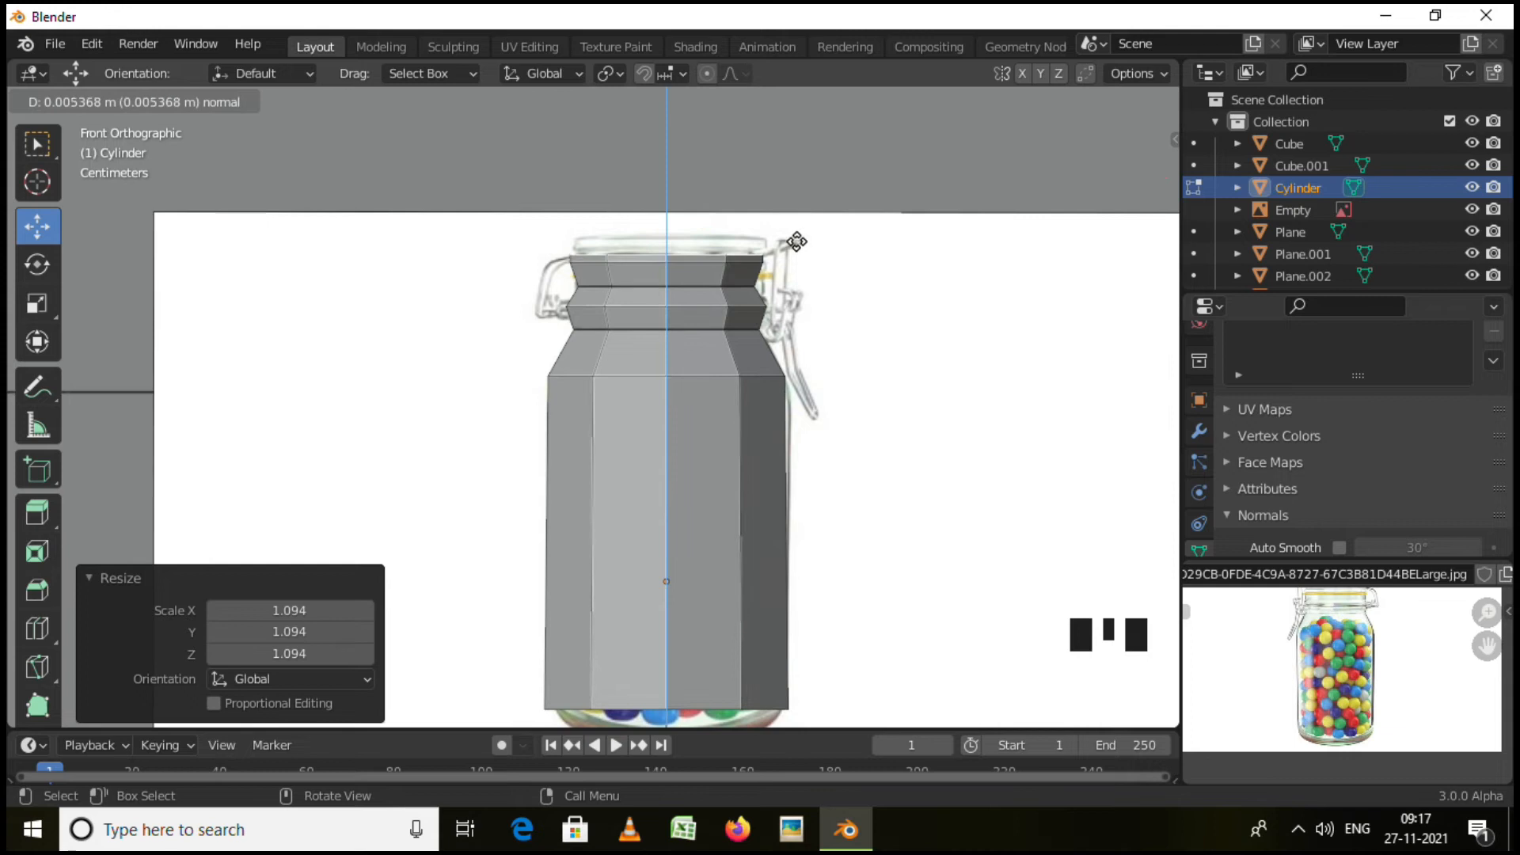
{"action": "left_click", "coordinate": [795, 225]}
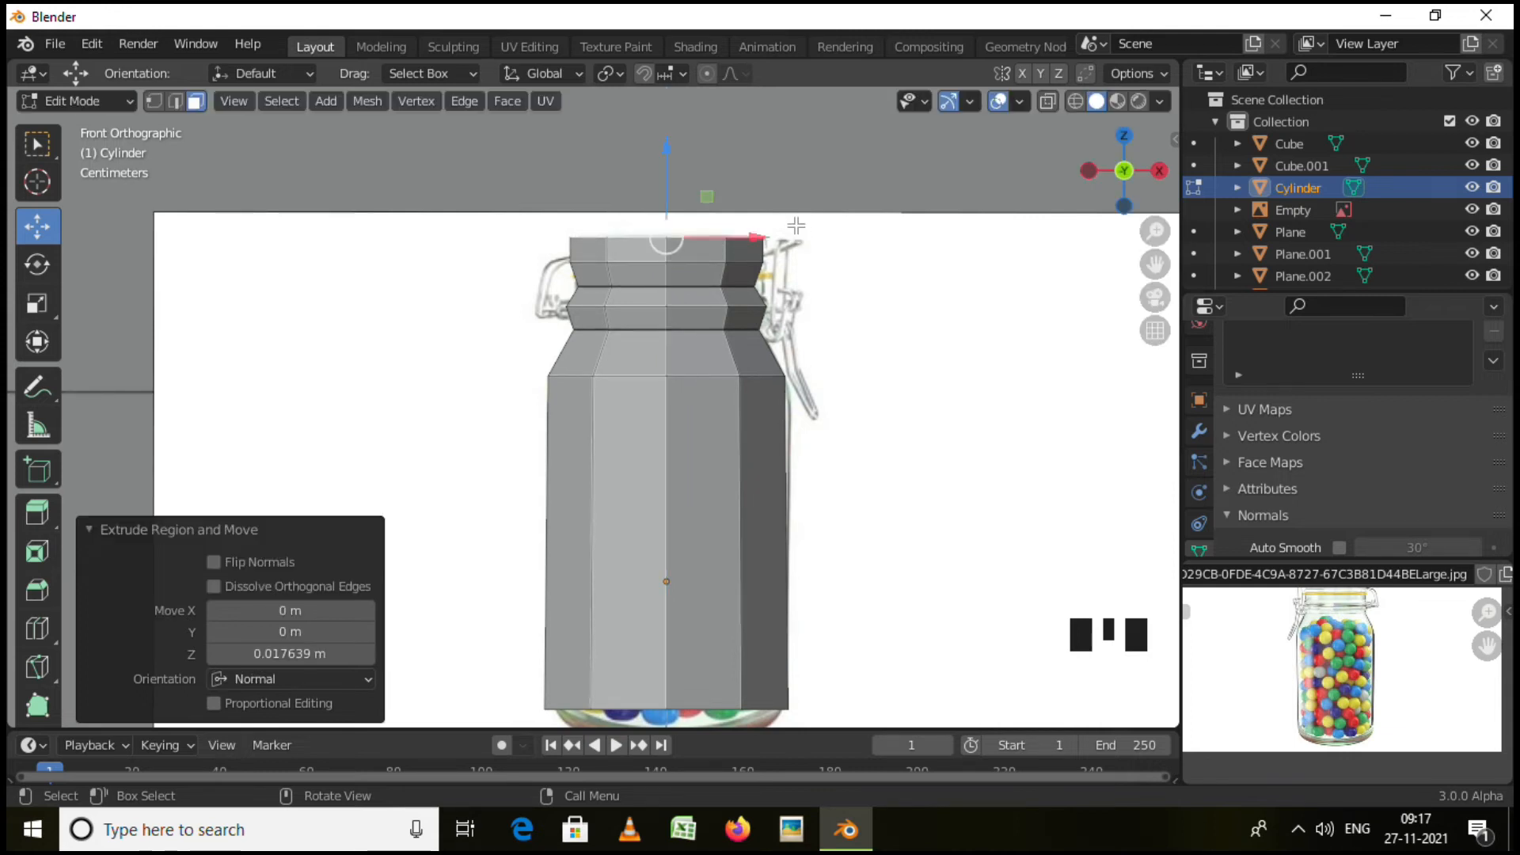
{"action": "key", "text": "s"}
{"action": "left_click", "coordinate": [849, 237]}
Bevel the edge loop around the jar's bottom with a width of about 0.228 m and 2 segments.
{"action": "middle_click_drag", "start_coordinate": [808, 292], "coordinate": [761, 422], "text": "shift"}
{"action": "mouse_move", "coordinate": [641, 560]}
{"action": "middle_mouse_down"}
{"action": "mouse_move", "coordinate": [648, 510]}
{"action": "mouse_move", "coordinate": [657, 558]}
{"action": "middle_mouse_up"}
{"action": "scroll", "coordinate": [659, 560], "scroll_direction": "up", "scroll_amount": 3}
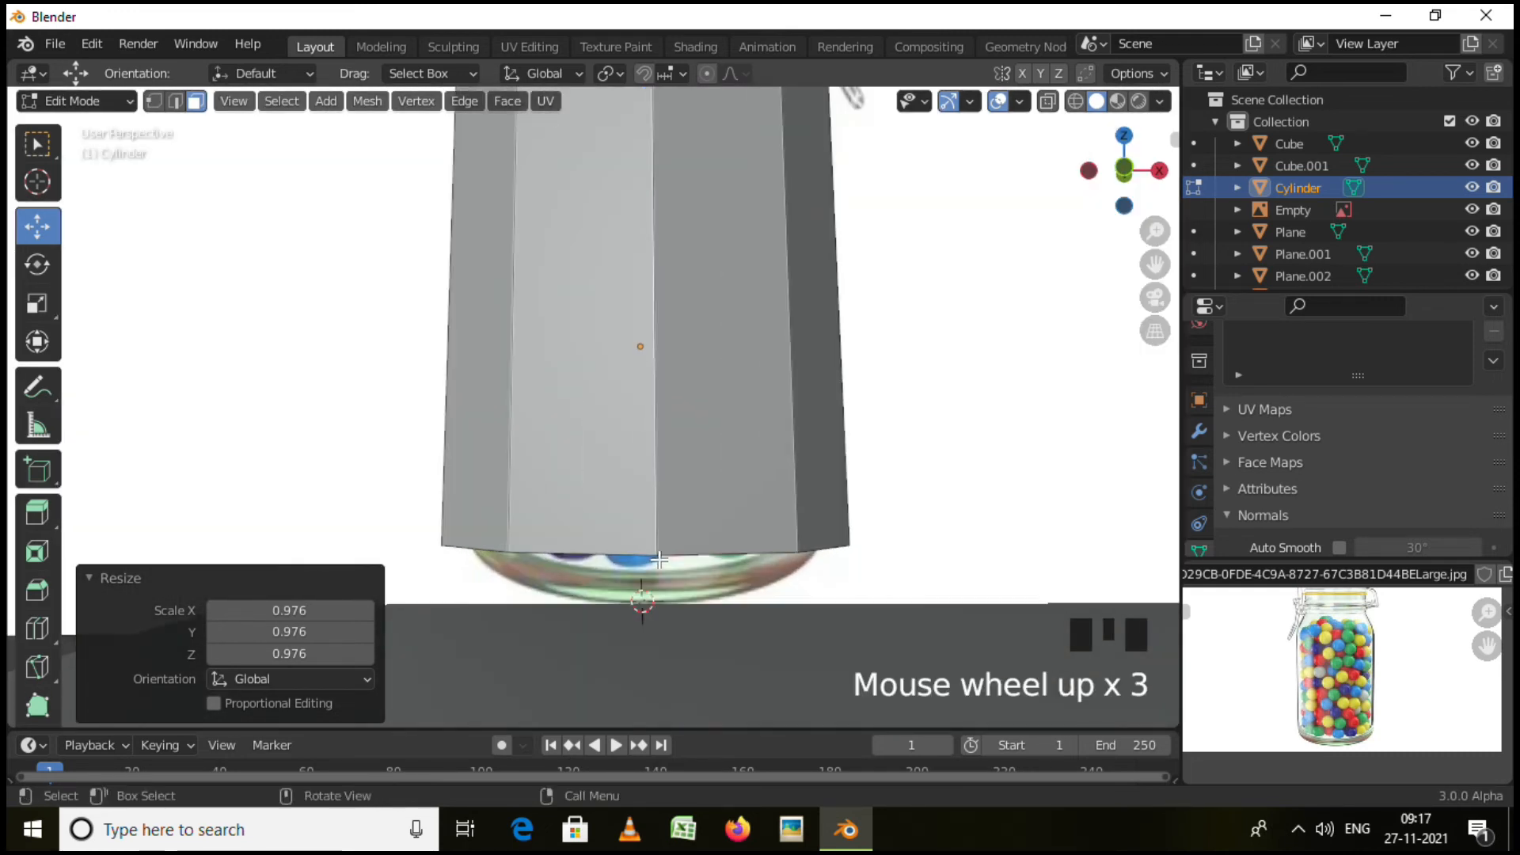
{"action": "left_click", "coordinate": [611, 428]}
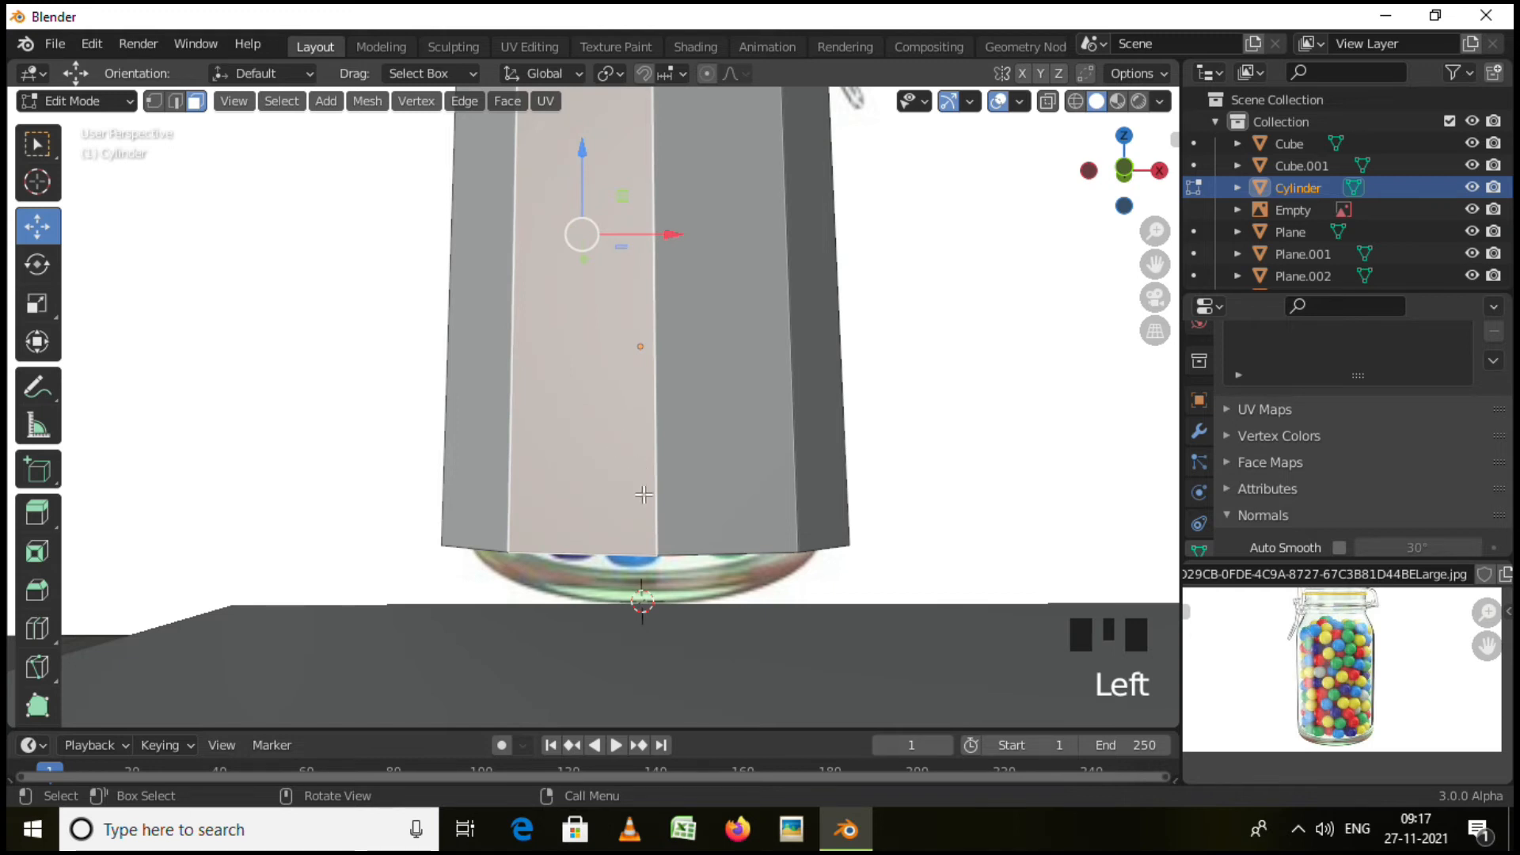
{"action": "key", "text": "2"}
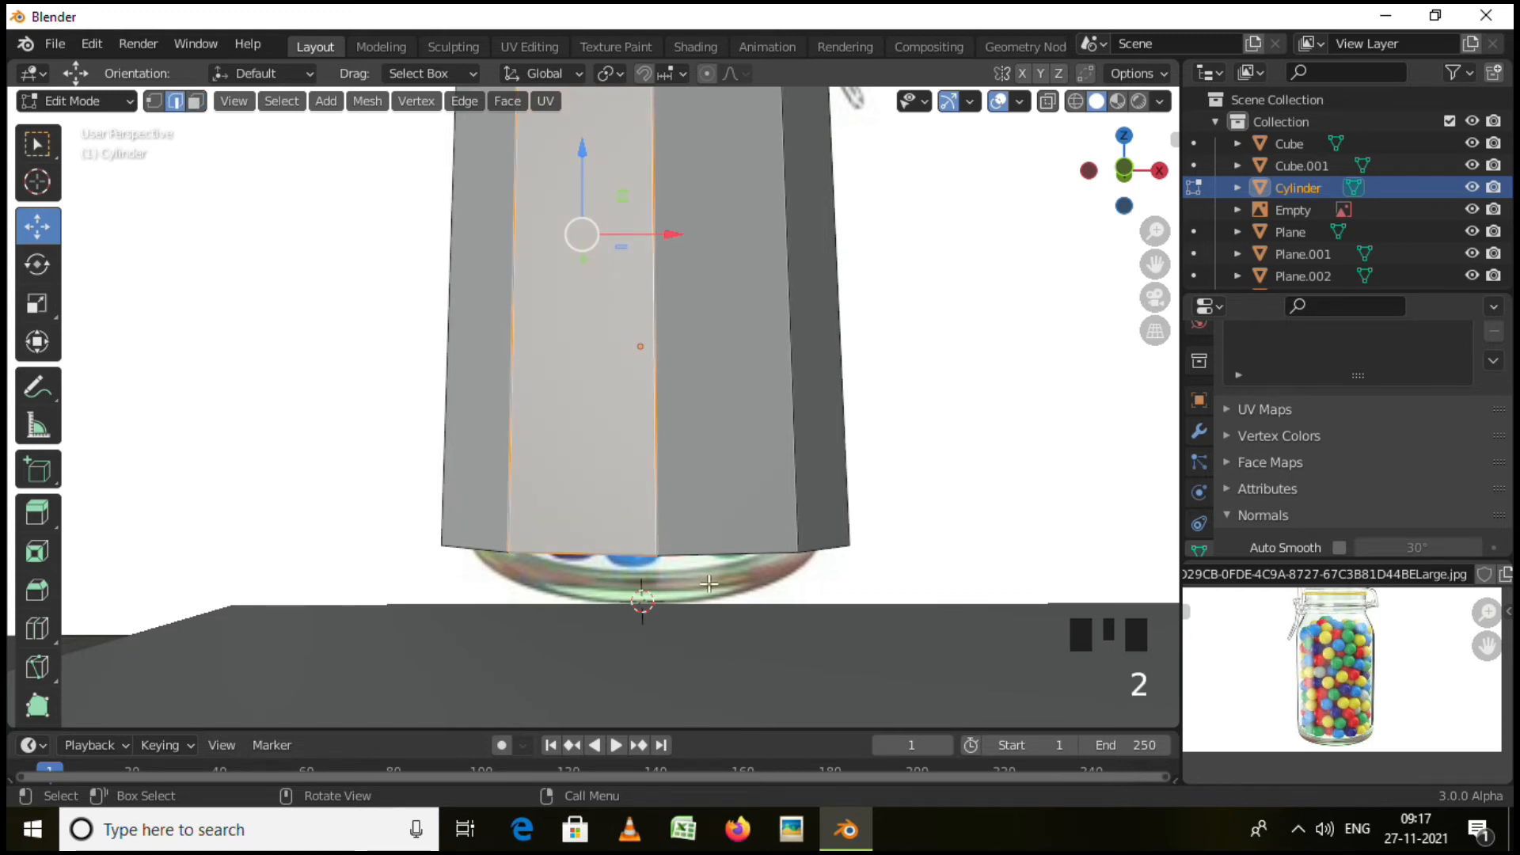
{"action": "left_click", "coordinate": [717, 557]}
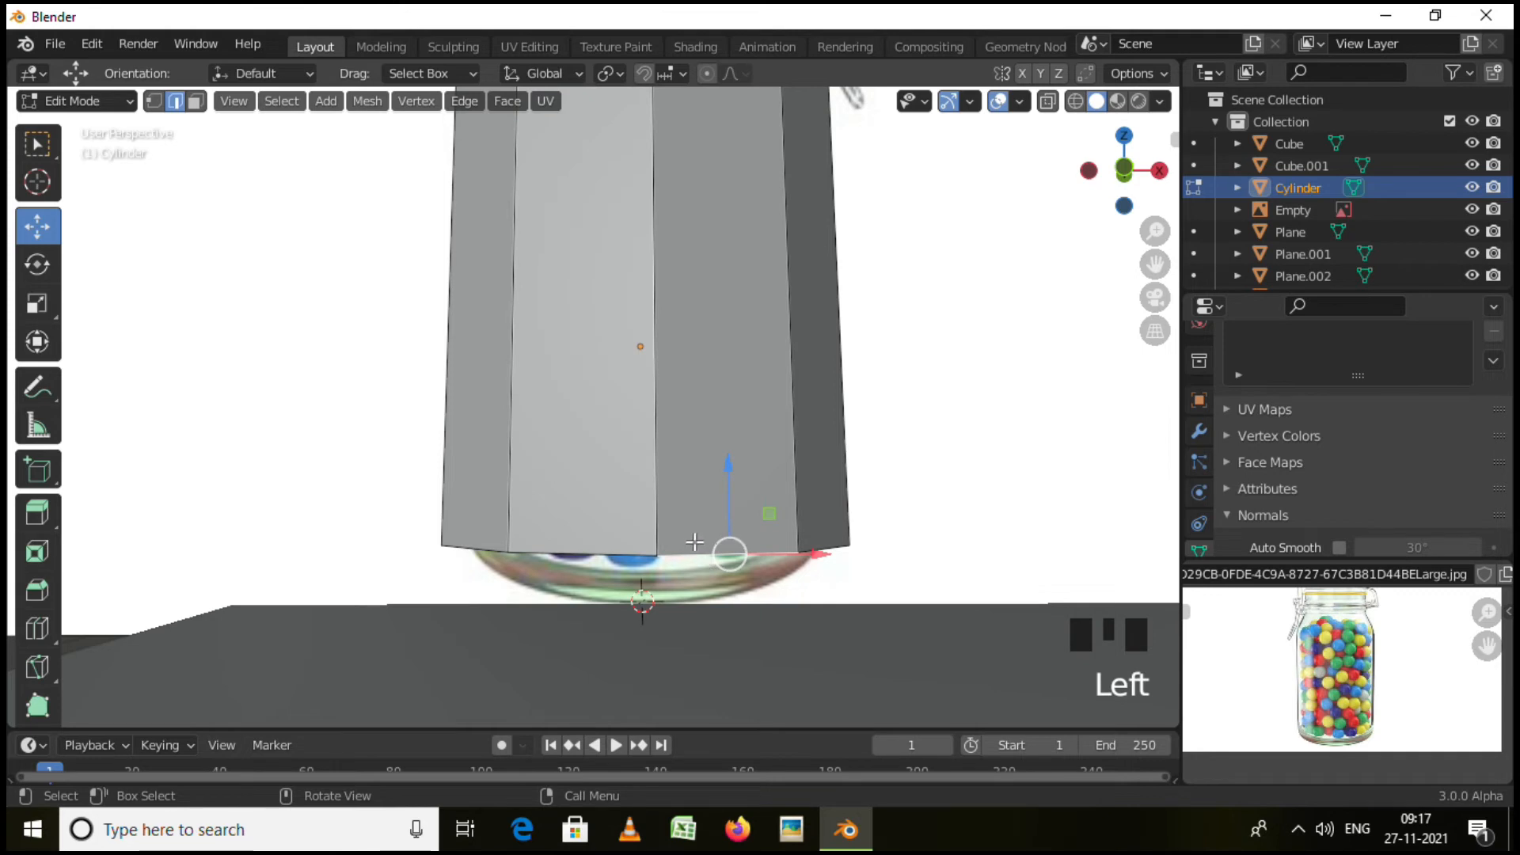
{"action": "left_click", "coordinate": [627, 559], "text": "alt"}
{"action": "middle_click_drag", "start_coordinate": [669, 563], "coordinate": [689, 548]}
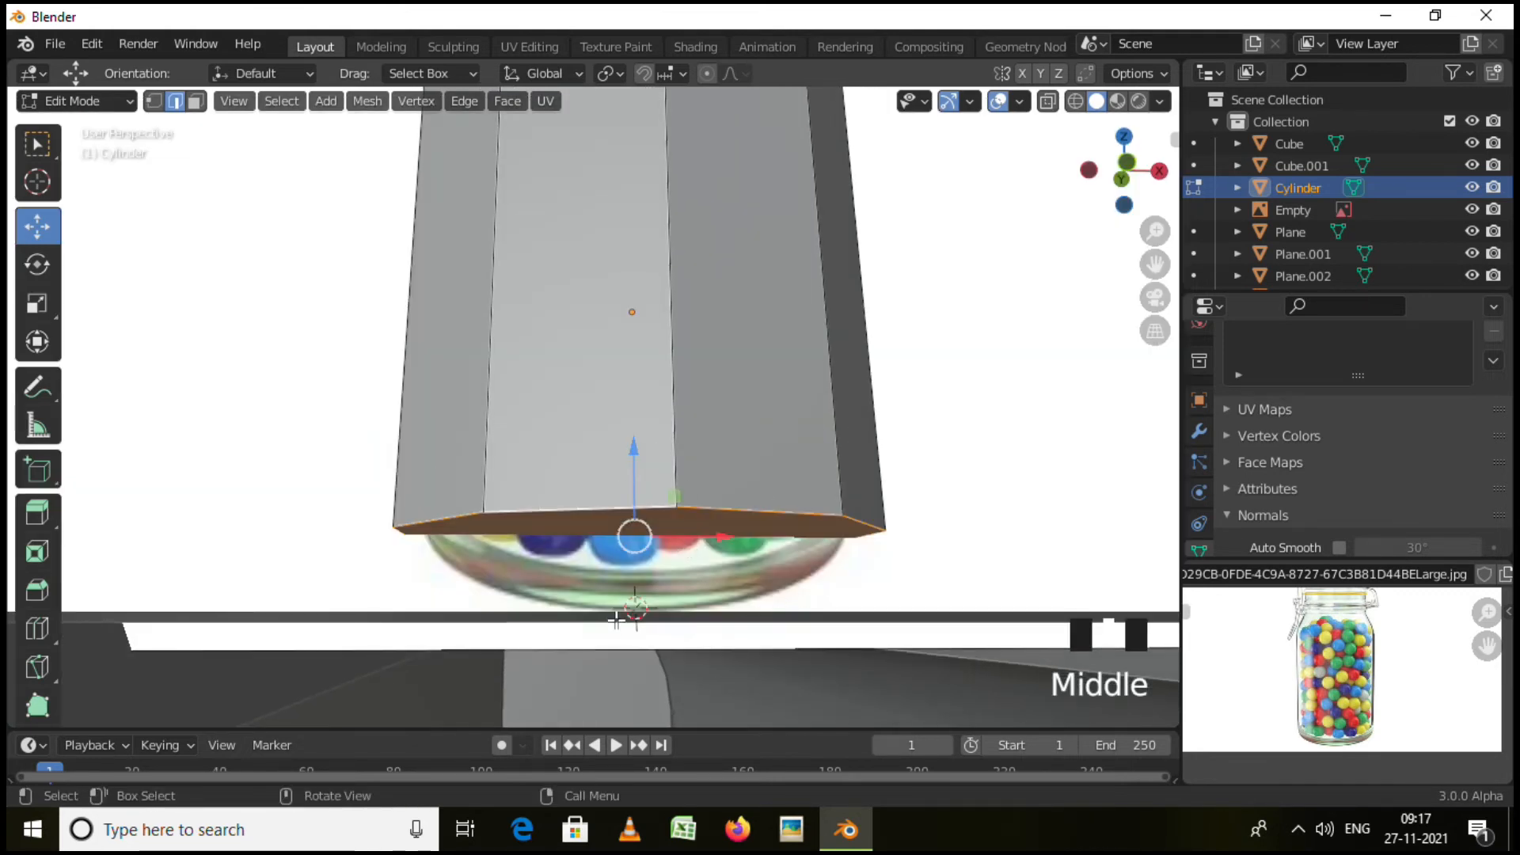
{"action": "middle_click_drag", "start_coordinate": [728, 469], "coordinate": [689, 515]}
{"action": "scroll", "coordinate": [688, 495], "scroll_direction": "down", "scroll_amount": 2}
{"action": "key", "text": "ctrl+b"}
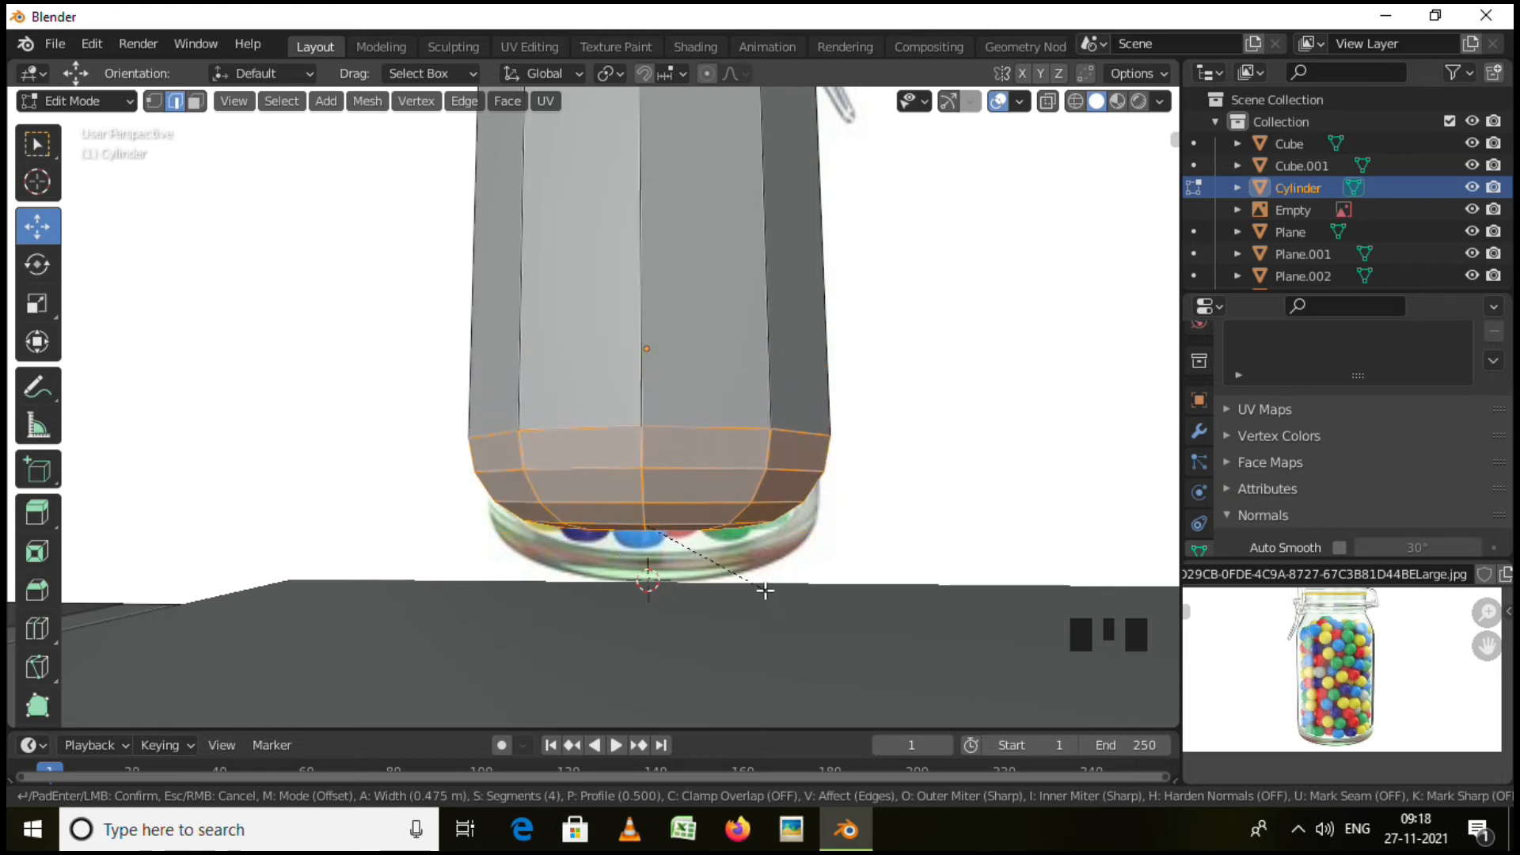
{"action": "scroll", "coordinate": [728, 565], "scroll_direction": "down", "scroll_amount": 1}
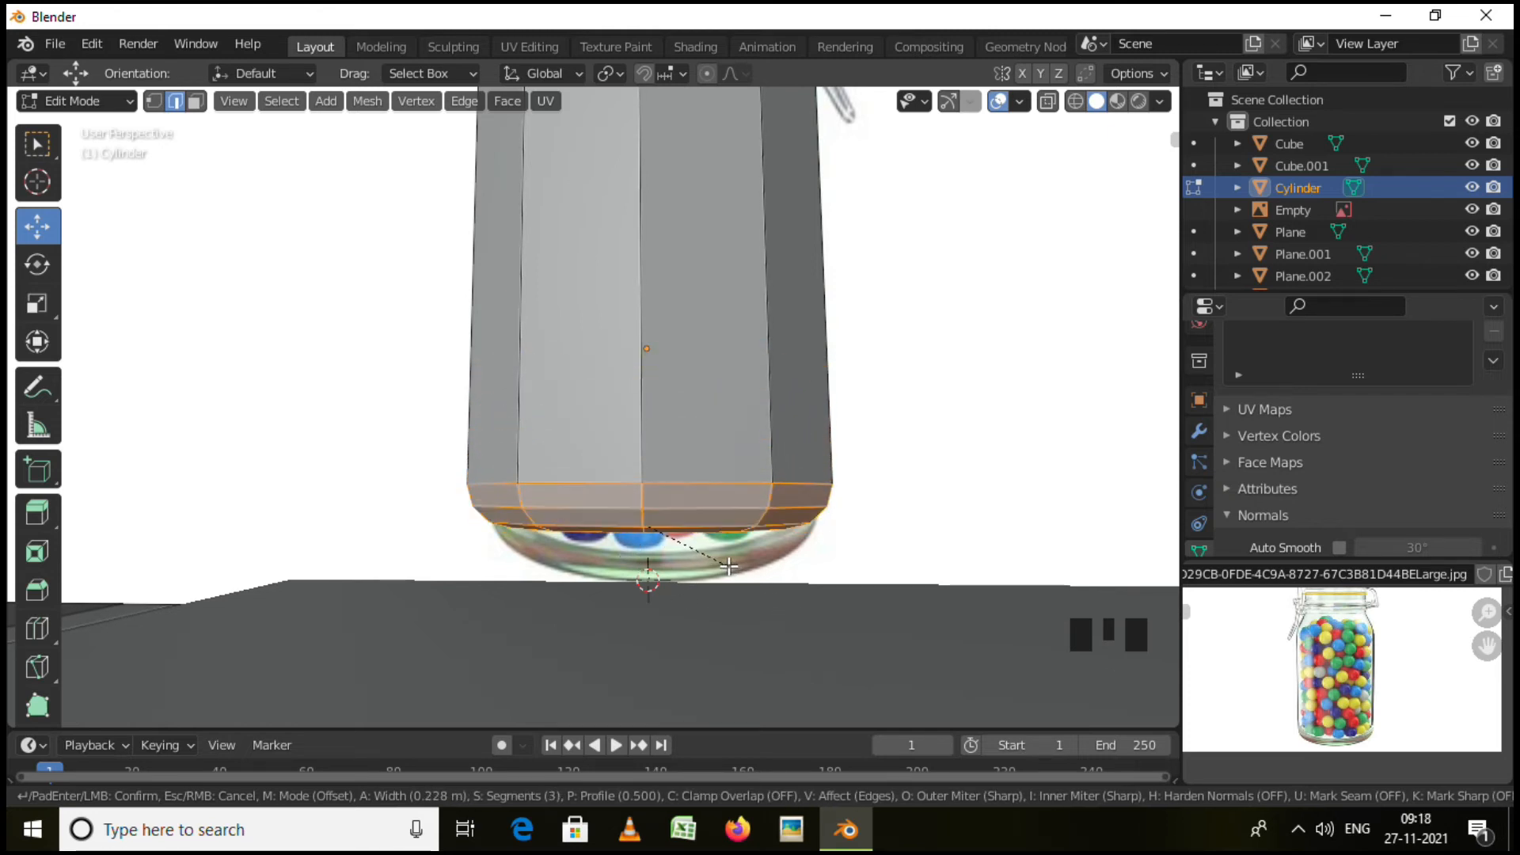
{"action": "scroll", "coordinate": [728, 565], "scroll_direction": "down", "scroll_amount": 1}
{"action": "left_click", "coordinate": [728, 566]}
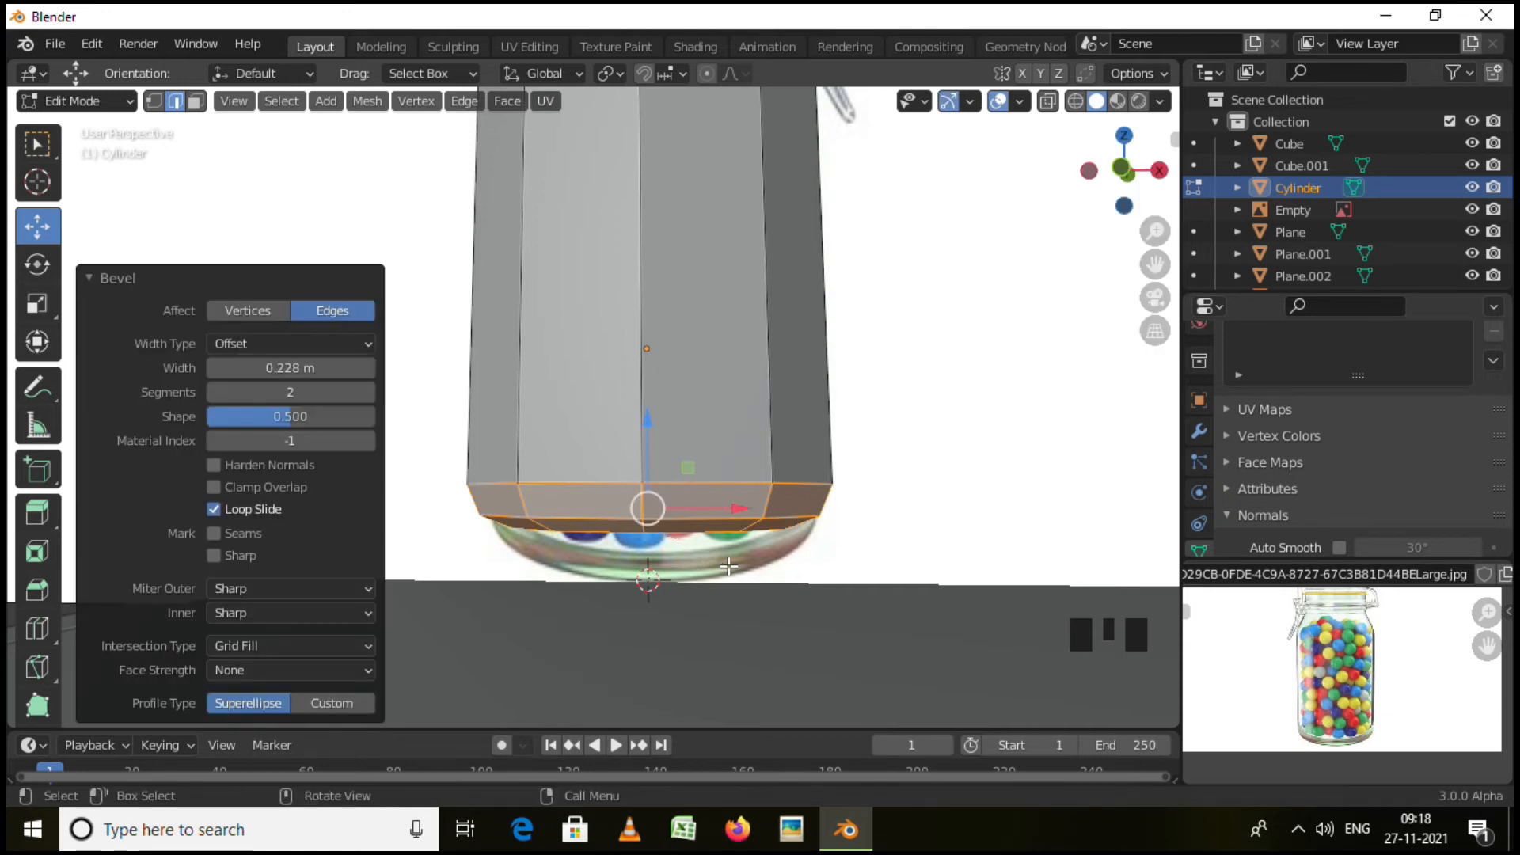
Shade the jar smooth in Object Mode and enable Auto Smooth at 30°.
{"action": "scroll", "coordinate": [811, 503], "scroll_direction": "down", "scroll_amount": 3}
{"action": "middle_click_drag", "start_coordinate": [831, 498], "coordinate": [780, 497]}
{"action": "scroll", "coordinate": [742, 497], "scroll_direction": "down", "scroll_amount": 3}
{"action": "key", "text": "Tab"}
{"action": "key", "text": "KP_1"}
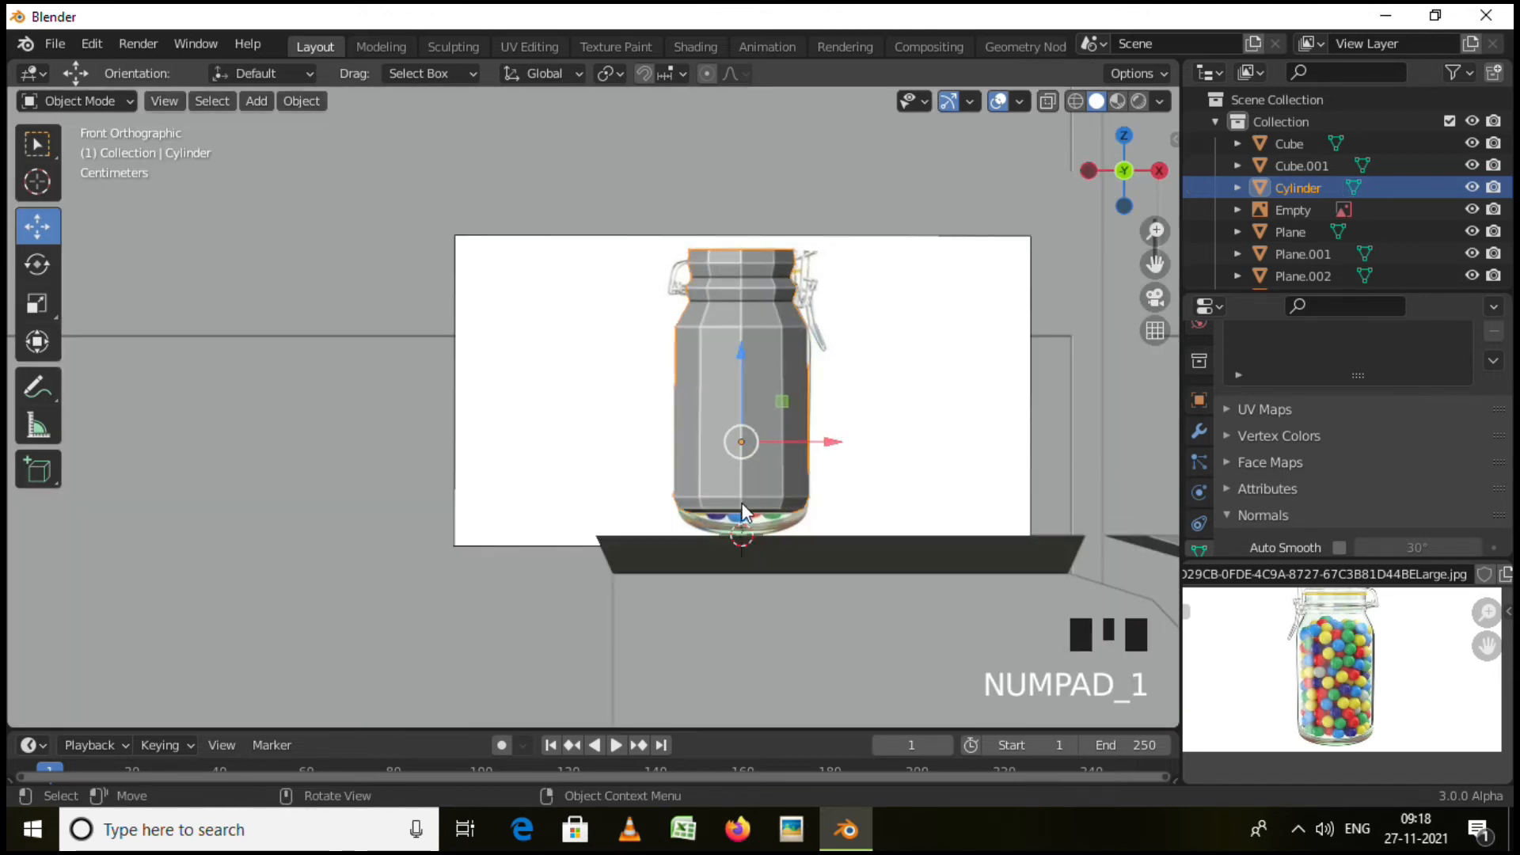
{"action": "scroll", "coordinate": [749, 499], "scroll_direction": "up", "scroll_amount": 4}
{"action": "scroll", "coordinate": [771, 484], "scroll_direction": "down", "scroll_amount": 3}
{"action": "scroll", "coordinate": [771, 485], "scroll_direction": "down", "scroll_amount": 1}
{"action": "middle_click_drag", "start_coordinate": [811, 449], "coordinate": [801, 473], "text": "shift"}
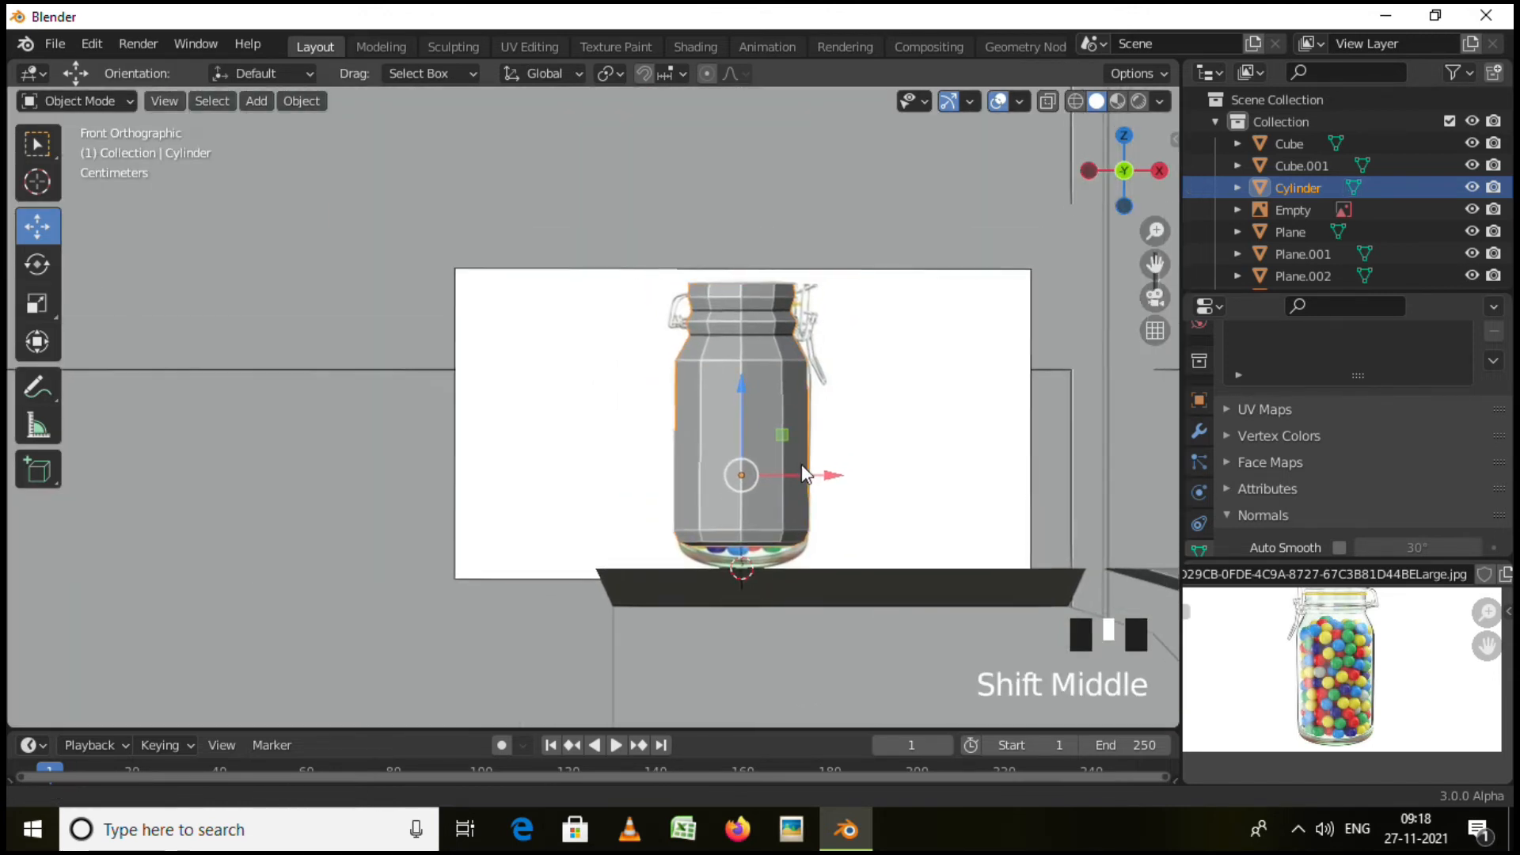
{"action": "scroll", "coordinate": [733, 396], "scroll_direction": "up", "scroll_amount": 2}
{"action": "right_click", "coordinate": [765, 395]}
{"action": "left_click", "coordinate": [744, 391]}
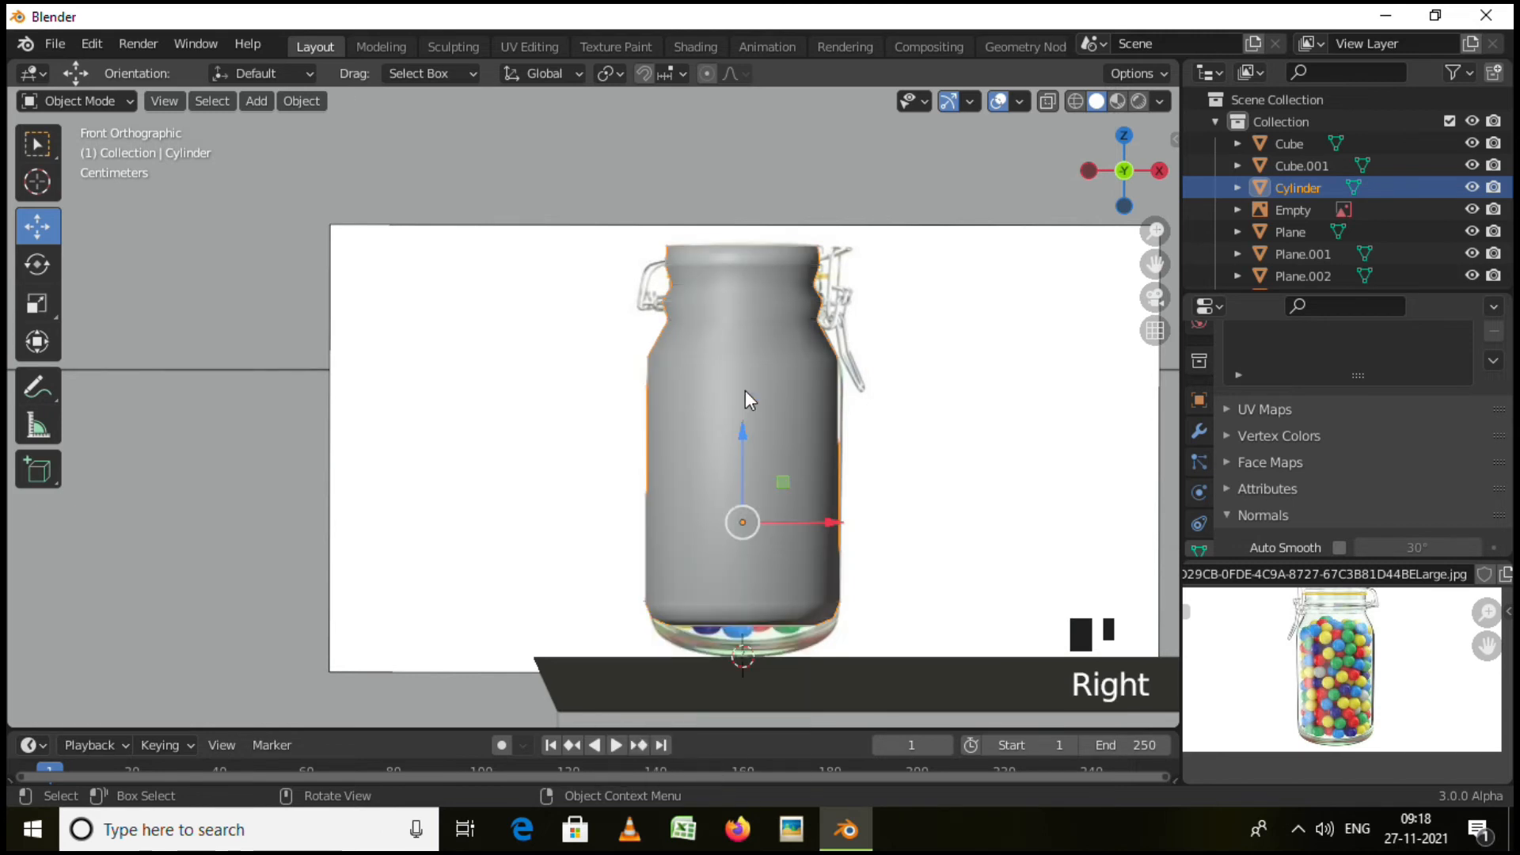
{"action": "left_click", "coordinate": [1338, 547]}
Move the jar about -0.094 m along Y, clear of the reference image.
{"action": "mouse_move", "coordinate": [1011, 468]}
{"action": "middle_mouse_down"}
{"action": "mouse_move", "coordinate": [1174, 444]}
{"action": "mouse_move", "coordinate": [77, 505]}
{"action": "mouse_move", "coordinate": [12, 555]}
{"action": "mouse_move", "coordinate": [933, 499]}
{"action": "mouse_move", "coordinate": [953, 468]}
{"action": "mouse_move", "coordinate": [857, 511]}
{"action": "mouse_move", "coordinate": [762, 514]}
{"action": "middle_mouse_up"}
{"action": "left_click_drag", "start_coordinate": [826, 513], "coordinate": [719, 539]}
{"action": "middle_click_drag", "start_coordinate": [719, 538], "coordinate": [990, 507]}
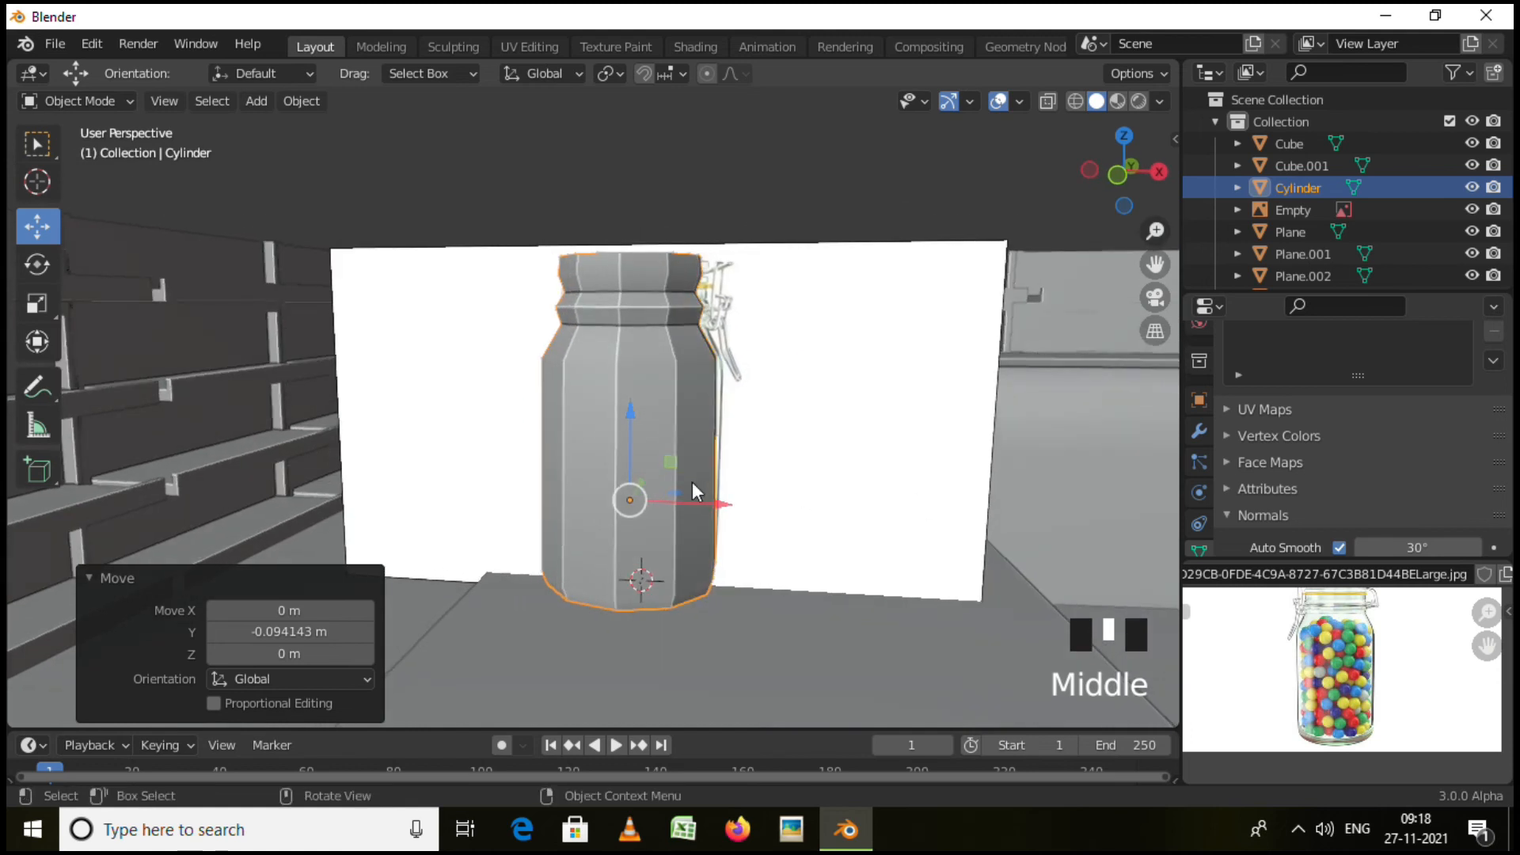
{"action": "scroll", "coordinate": [697, 485], "scroll_direction": "up", "scroll_amount": 2}
{"action": "scroll", "coordinate": [714, 485], "scroll_direction": "down", "scroll_amount": 2}
{"action": "mouse_move", "coordinate": [715, 485]}
{"action": "middle_mouse_down"}
{"action": "mouse_move", "coordinate": [618, 481]}
{"action": "mouse_move", "coordinate": [705, 487]}
{"action": "middle_mouse_up"}
{"action": "left_click_drag", "start_coordinate": [705, 487], "coordinate": [673, 496]}
{"action": "middle_click_drag", "start_coordinate": [673, 497], "coordinate": [739, 475]}
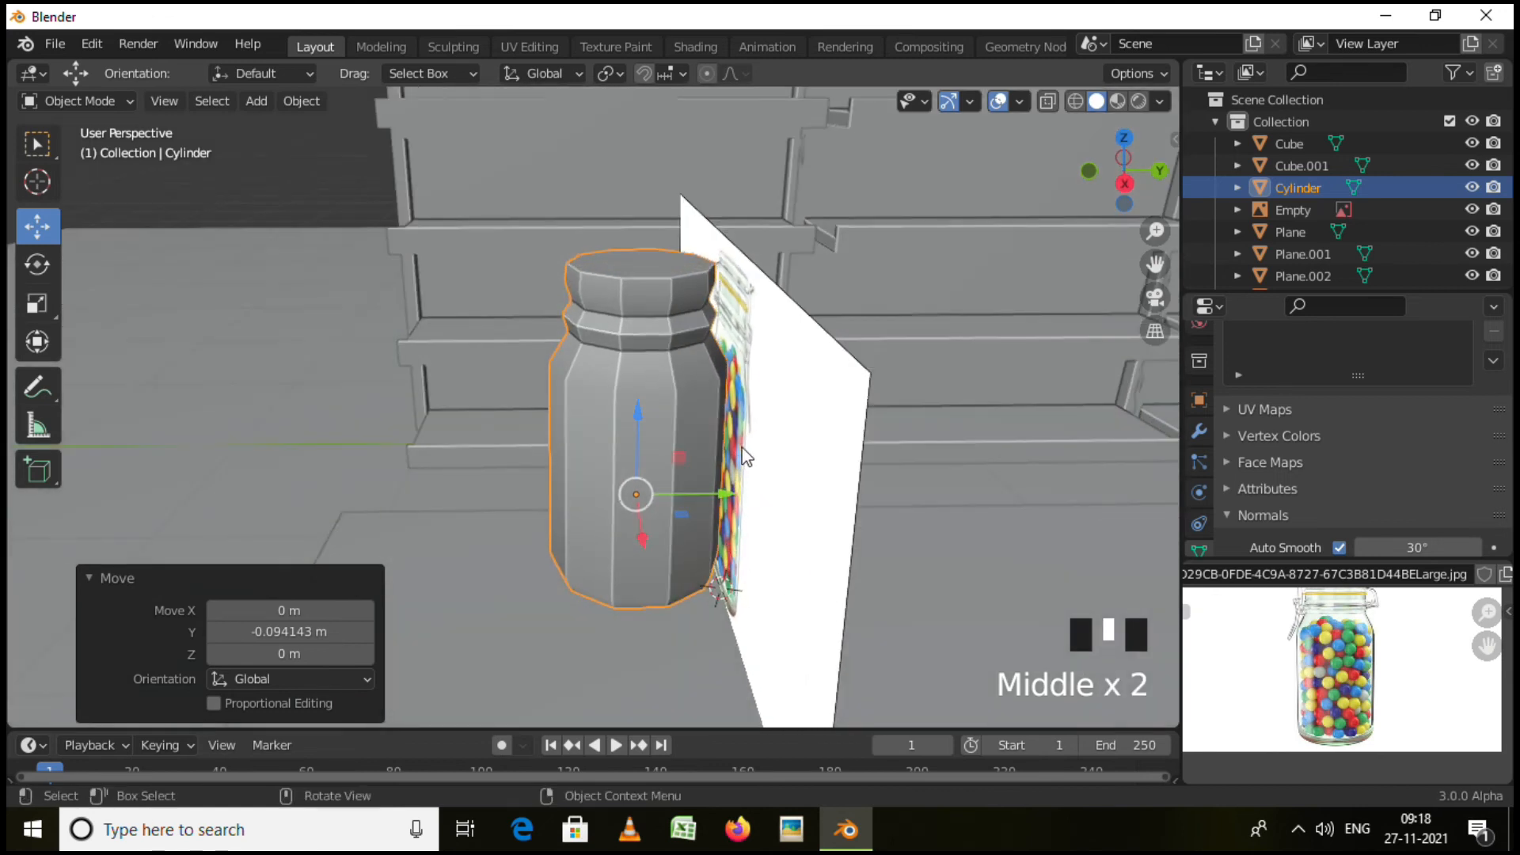
Try a Subdivision Surface modifier with raised viewport levels on the jar, and remove it.
{"action": "scroll", "coordinate": [1208, 489], "scroll_direction": "down", "scroll_amount": 3}
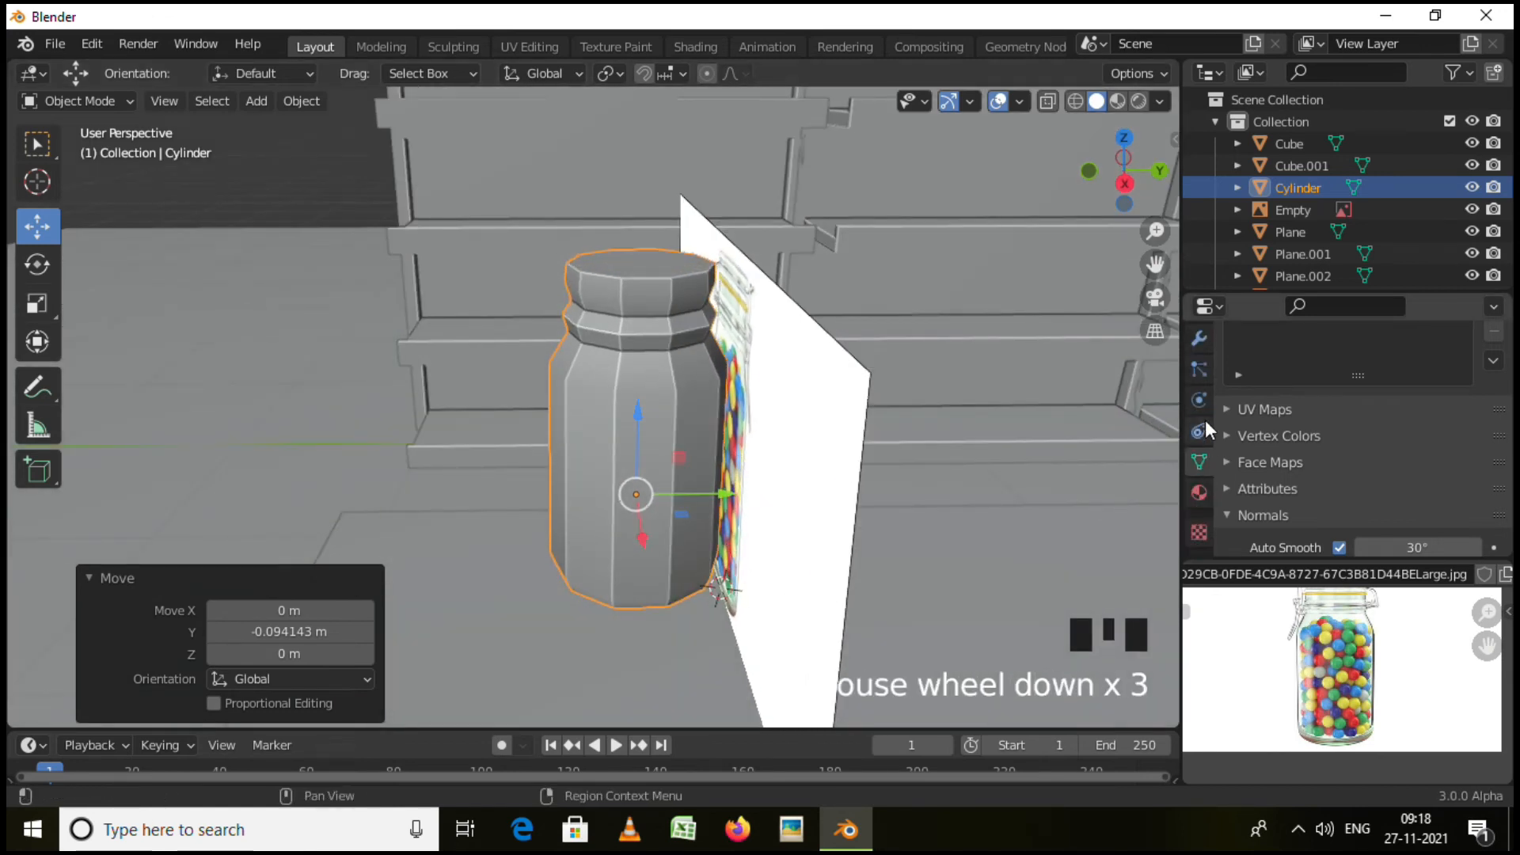
{"action": "left_click", "coordinate": [1200, 341]}
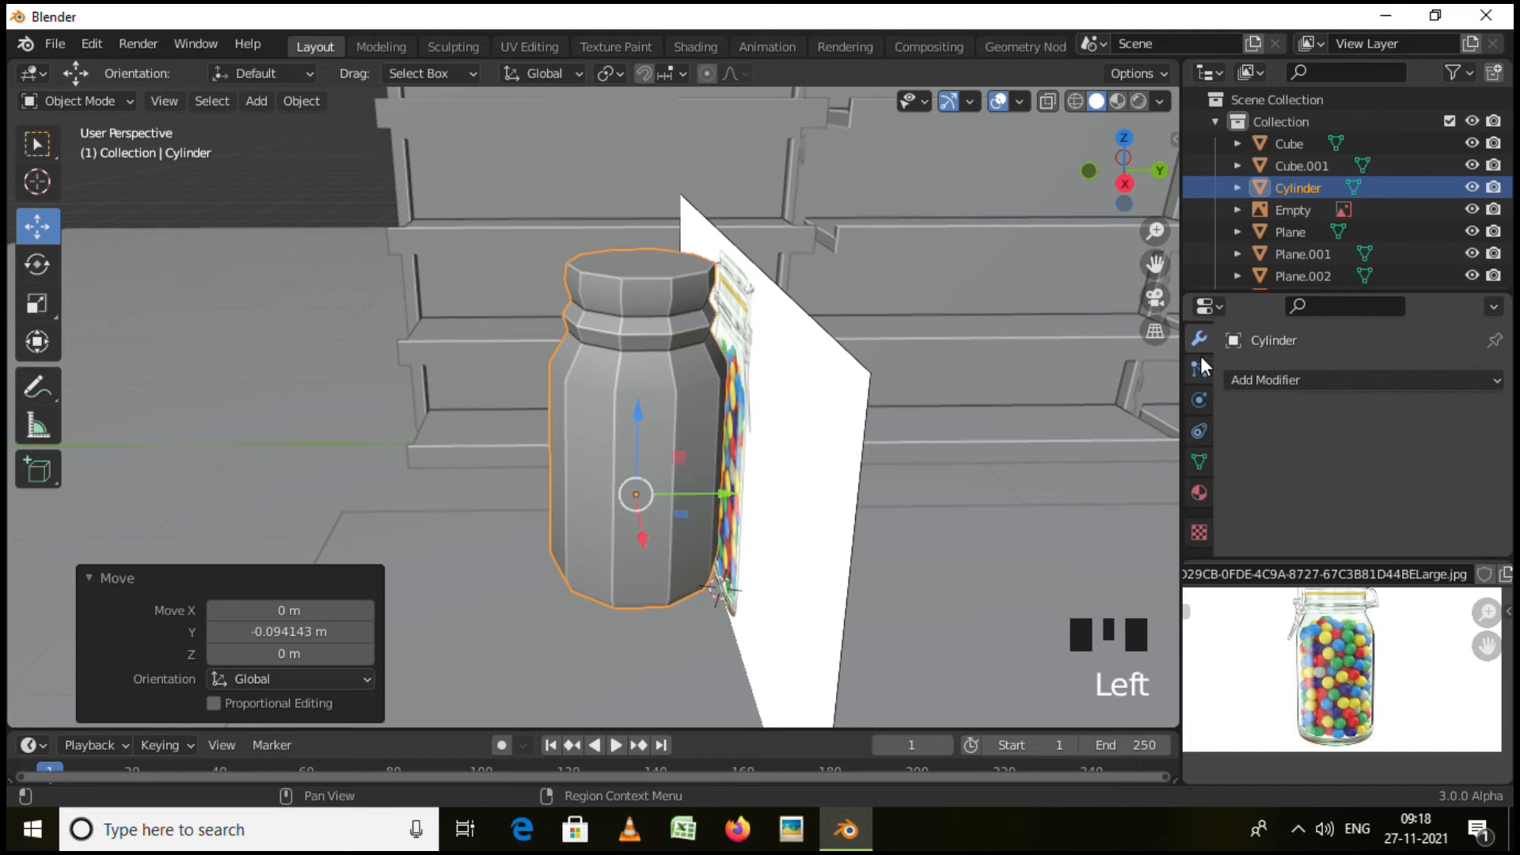
{"action": "left_click", "coordinate": [1299, 380]}
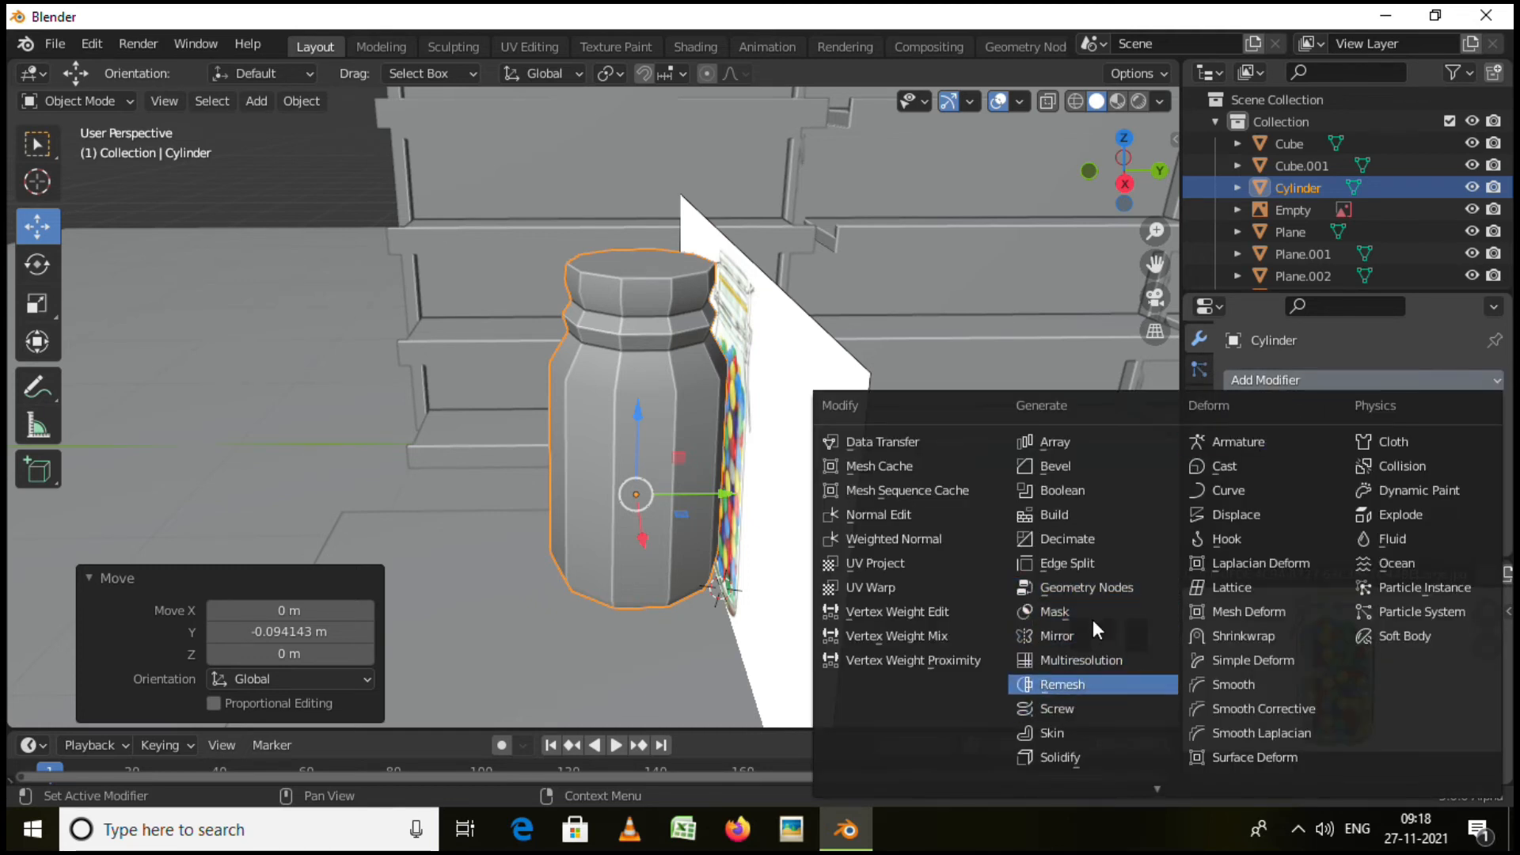
{"action": "scroll", "coordinate": [1093, 619], "scroll_direction": "down", "scroll_amount": 2}
{"action": "left_click", "coordinate": [1083, 719]}
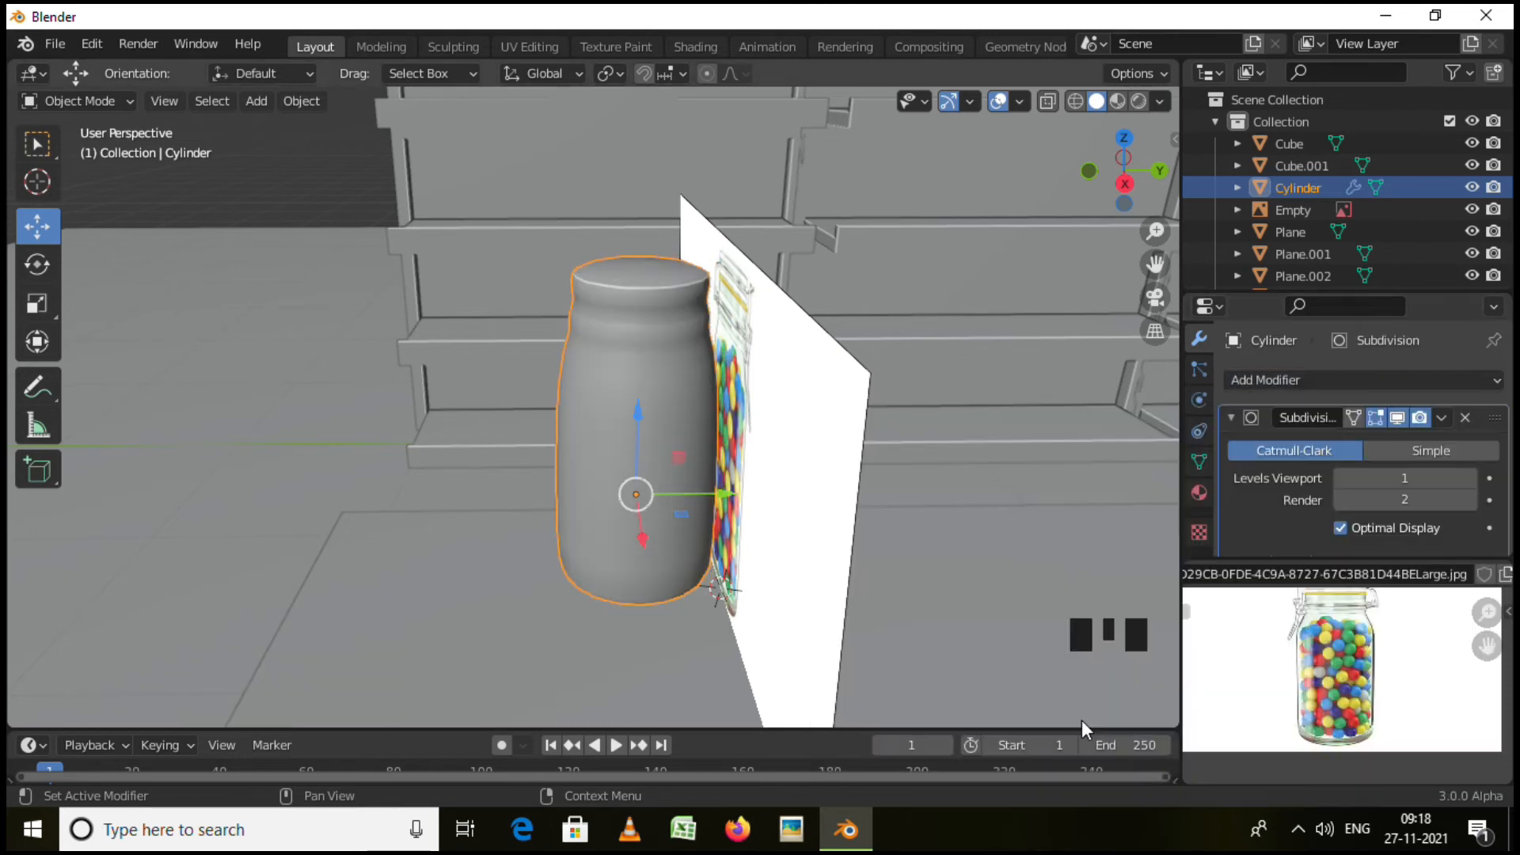
{"action": "middle_click_drag", "start_coordinate": [691, 568], "coordinate": [1148, 549]}
{"action": "left_click", "coordinate": [1471, 479]}
{"action": "left_click", "coordinate": [1471, 478]}
{"action": "middle_click_drag", "start_coordinate": [1109, 468], "coordinate": [1093, 499]}
{"action": "left_click", "coordinate": [1463, 416]}
Delete the reference image behind the jar.
{"action": "middle_click_drag", "start_coordinate": [909, 516], "coordinate": [761, 453]}
{"action": "scroll", "coordinate": [665, 590], "scroll_direction": "up", "scroll_amount": 1}
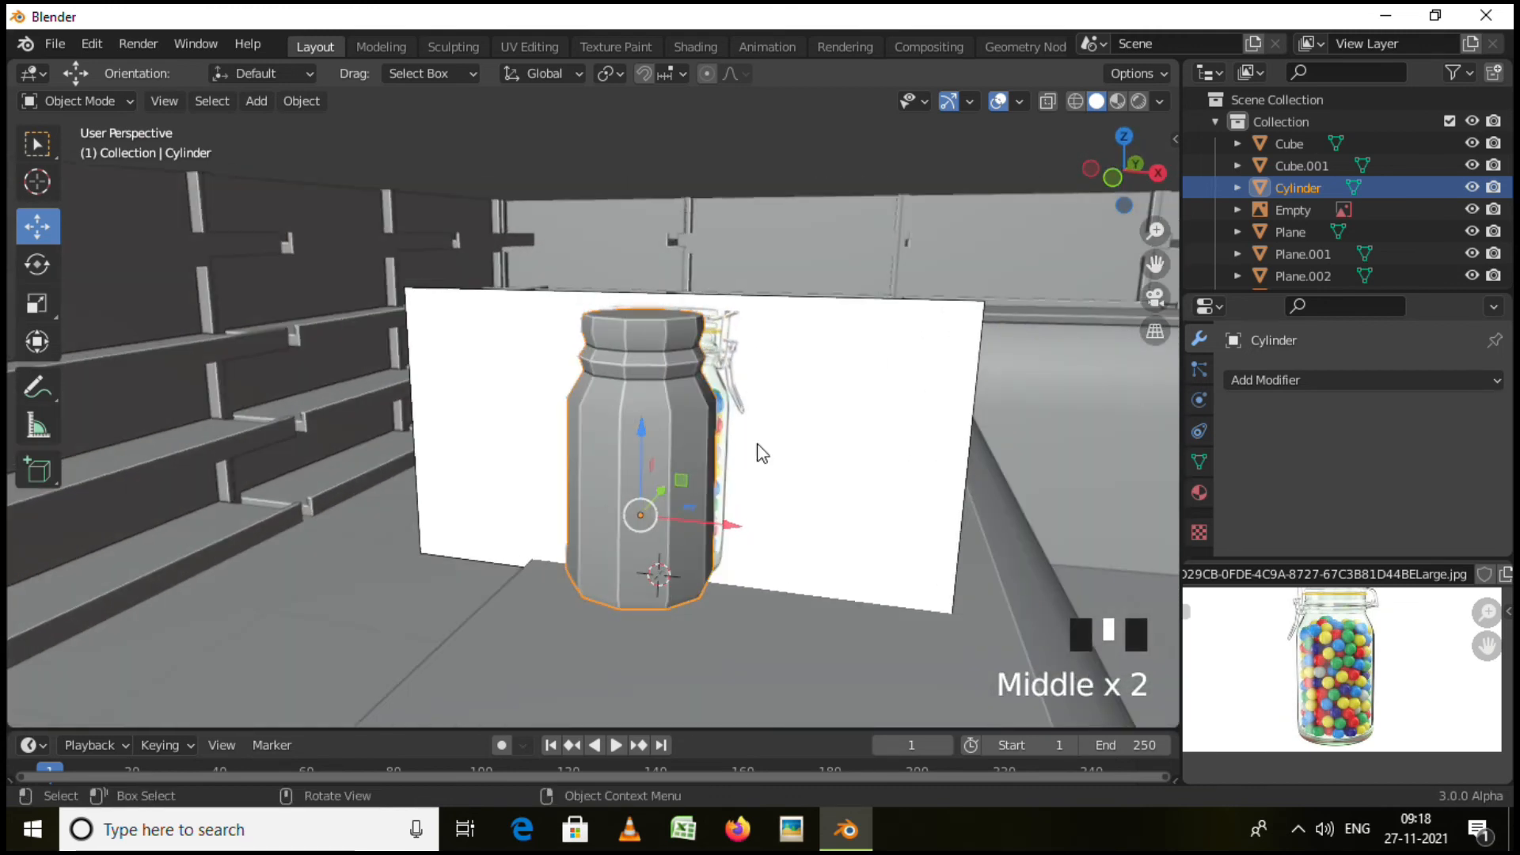
{"action": "left_click", "coordinate": [840, 445]}
{"action": "middle_click_drag", "start_coordinate": [872, 451], "coordinate": [700, 449]}
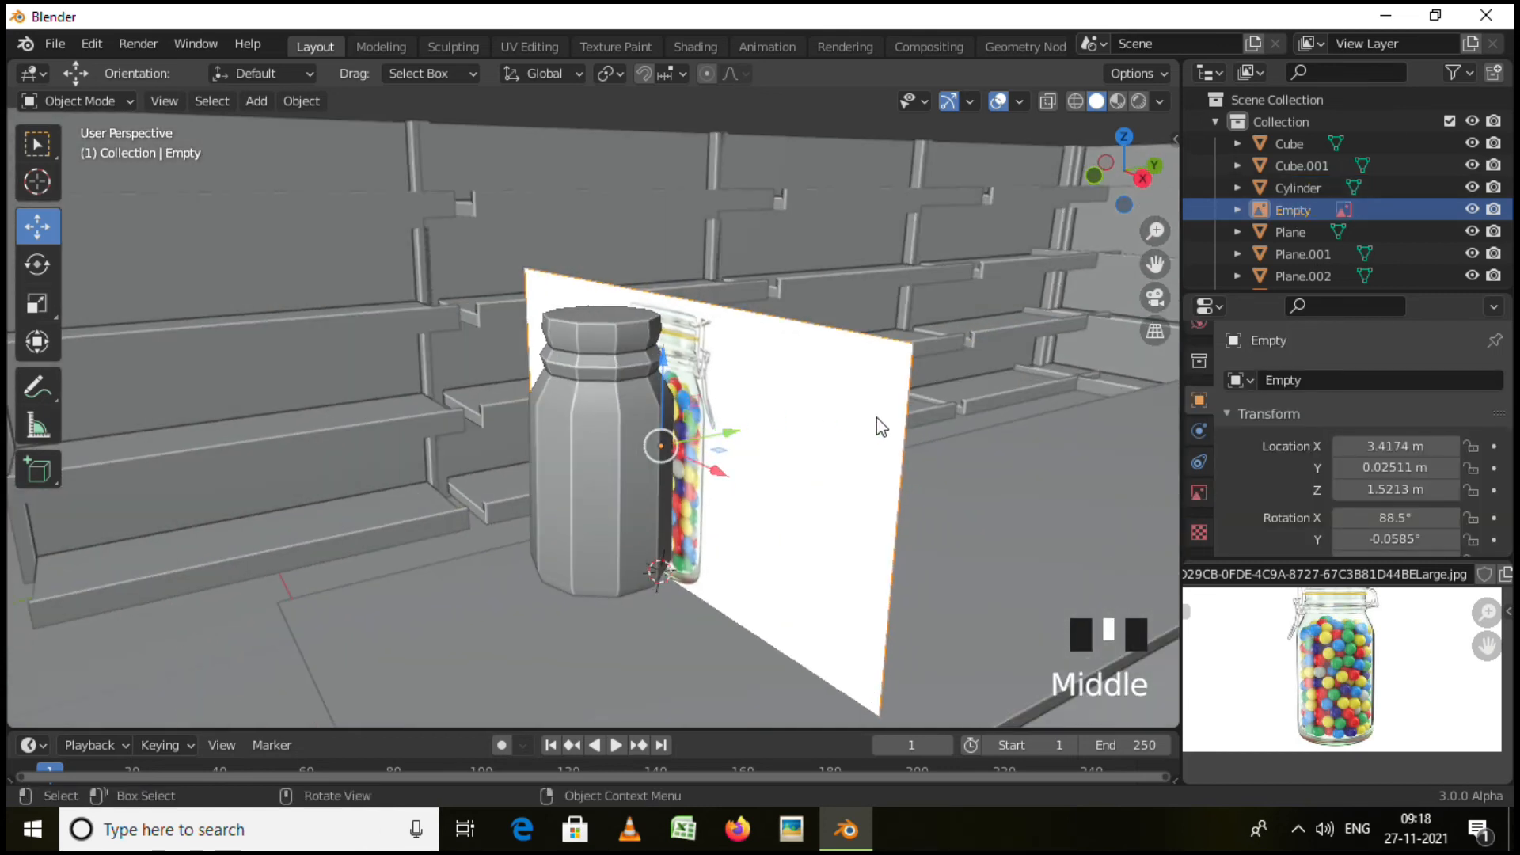
{"action": "key", "text": "Delete"}
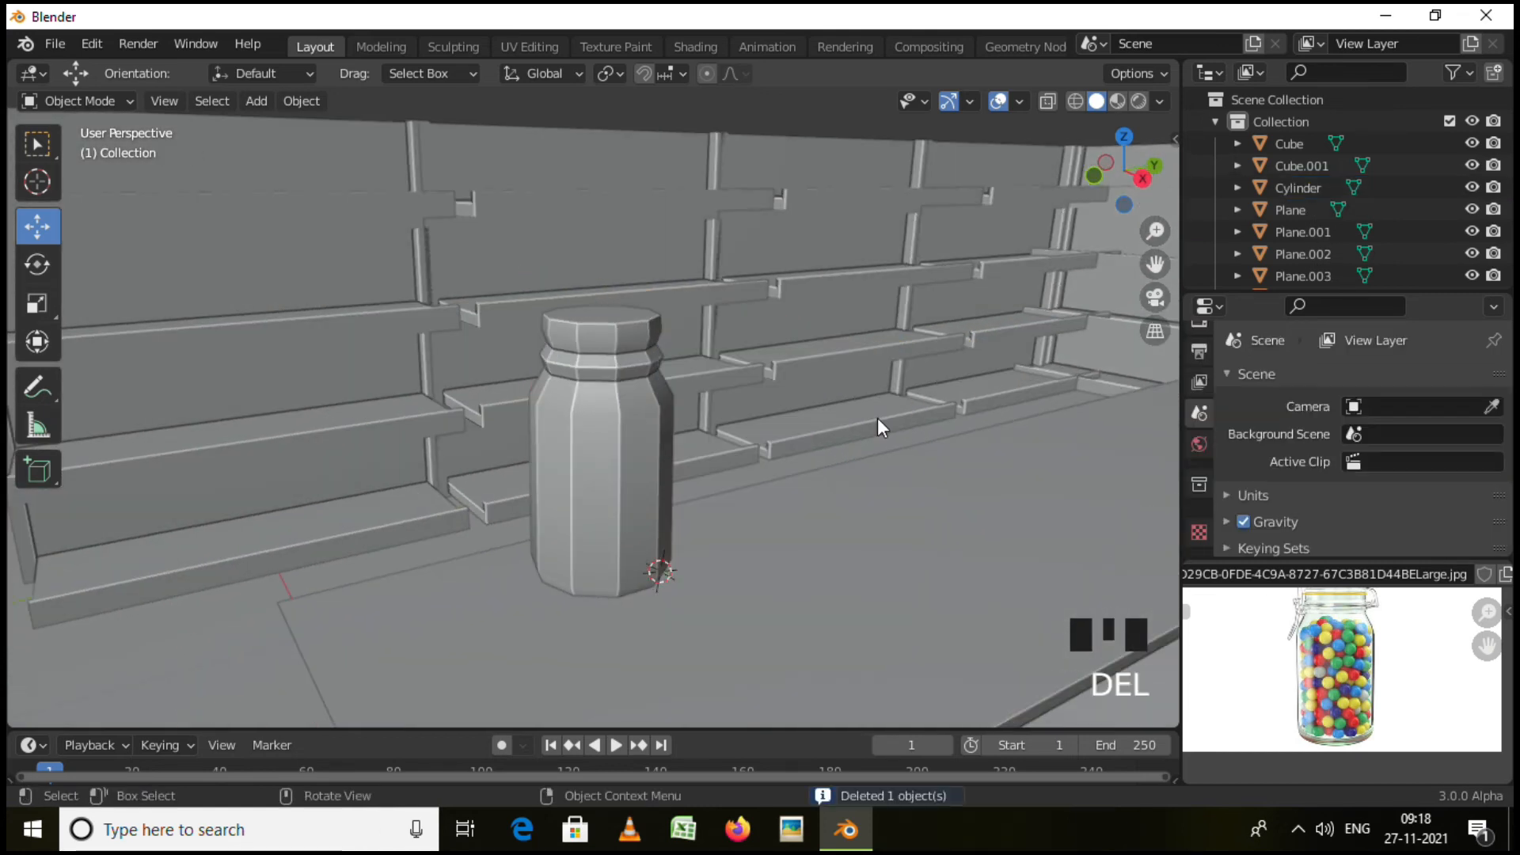
Snap the jar to the 3D cursor placed at the outer end of the second-highest wall shelf, and raise it about 0.077 m.
{"action": "scroll", "coordinate": [872, 348], "scroll_direction": "down", "scroll_amount": 4}
{"action": "middle_click_drag", "start_coordinate": [777, 468], "coordinate": [781, 482]}
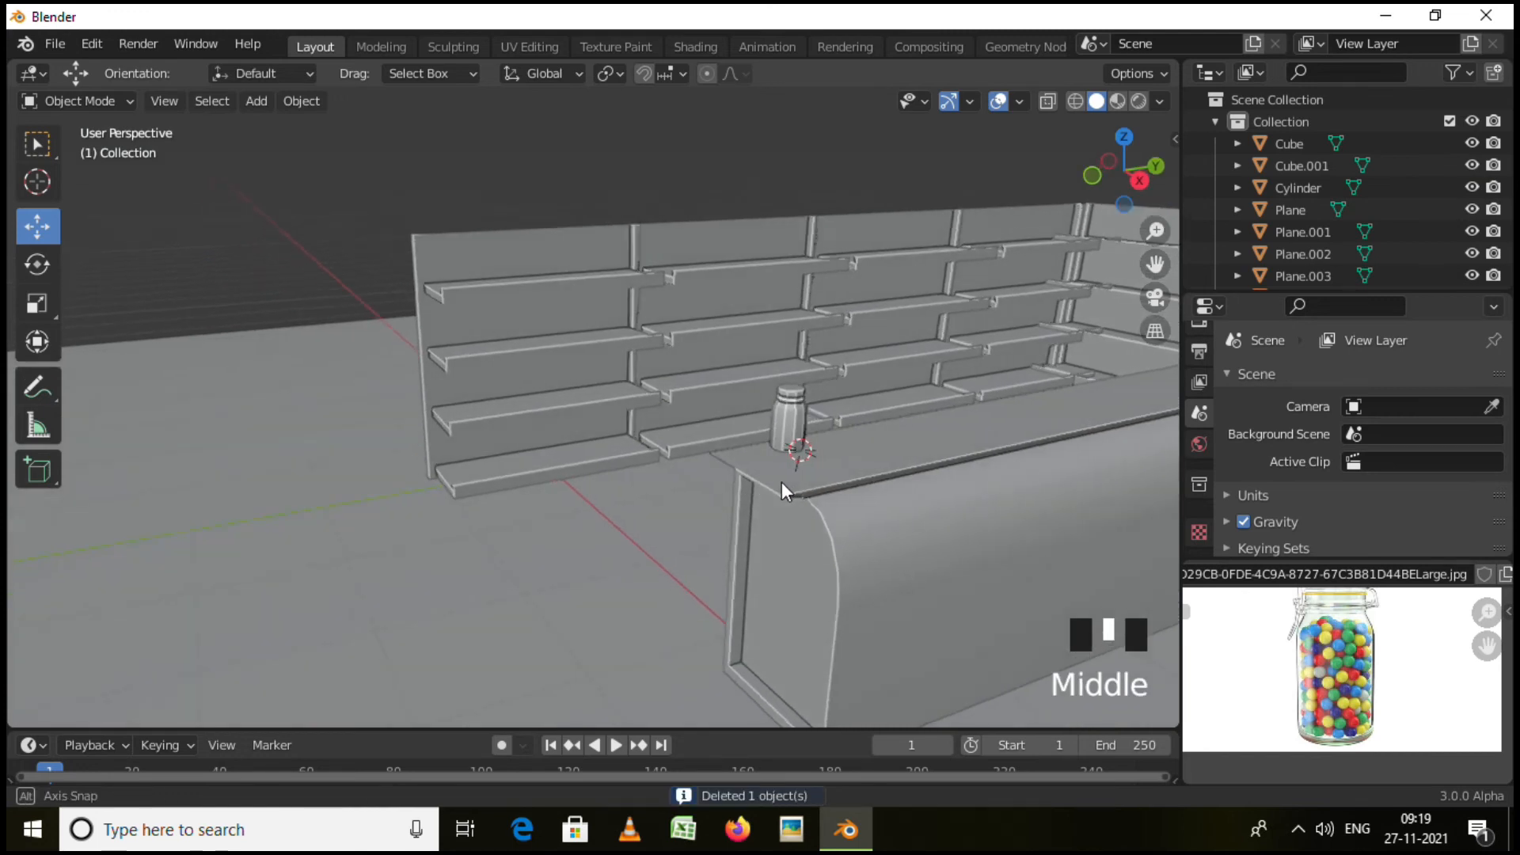
{"action": "left_click", "coordinate": [805, 420]}
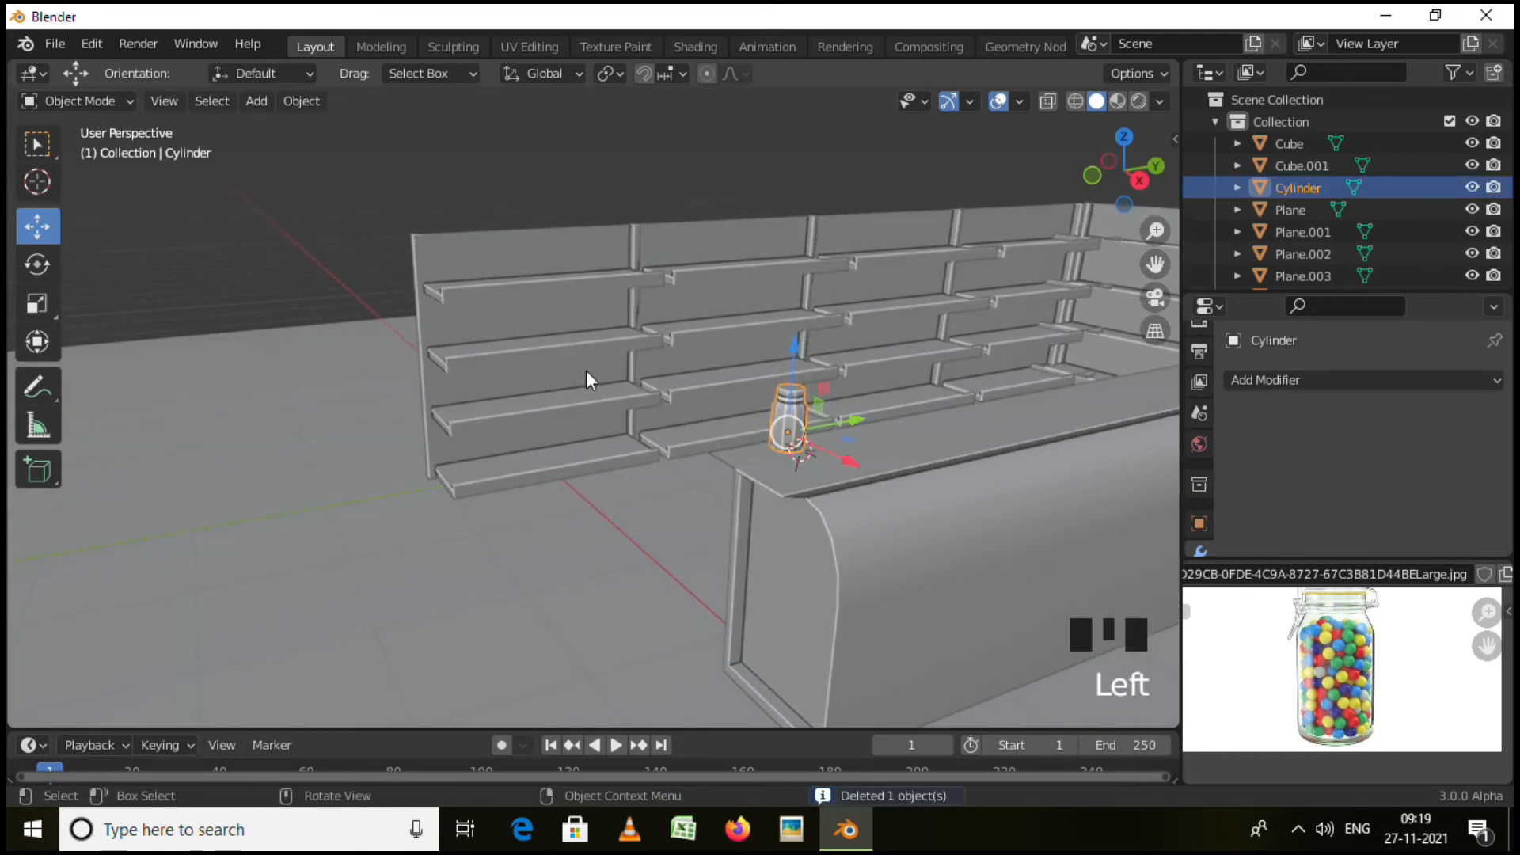
{"action": "right_click", "coordinate": [459, 347], "text": "shift"}
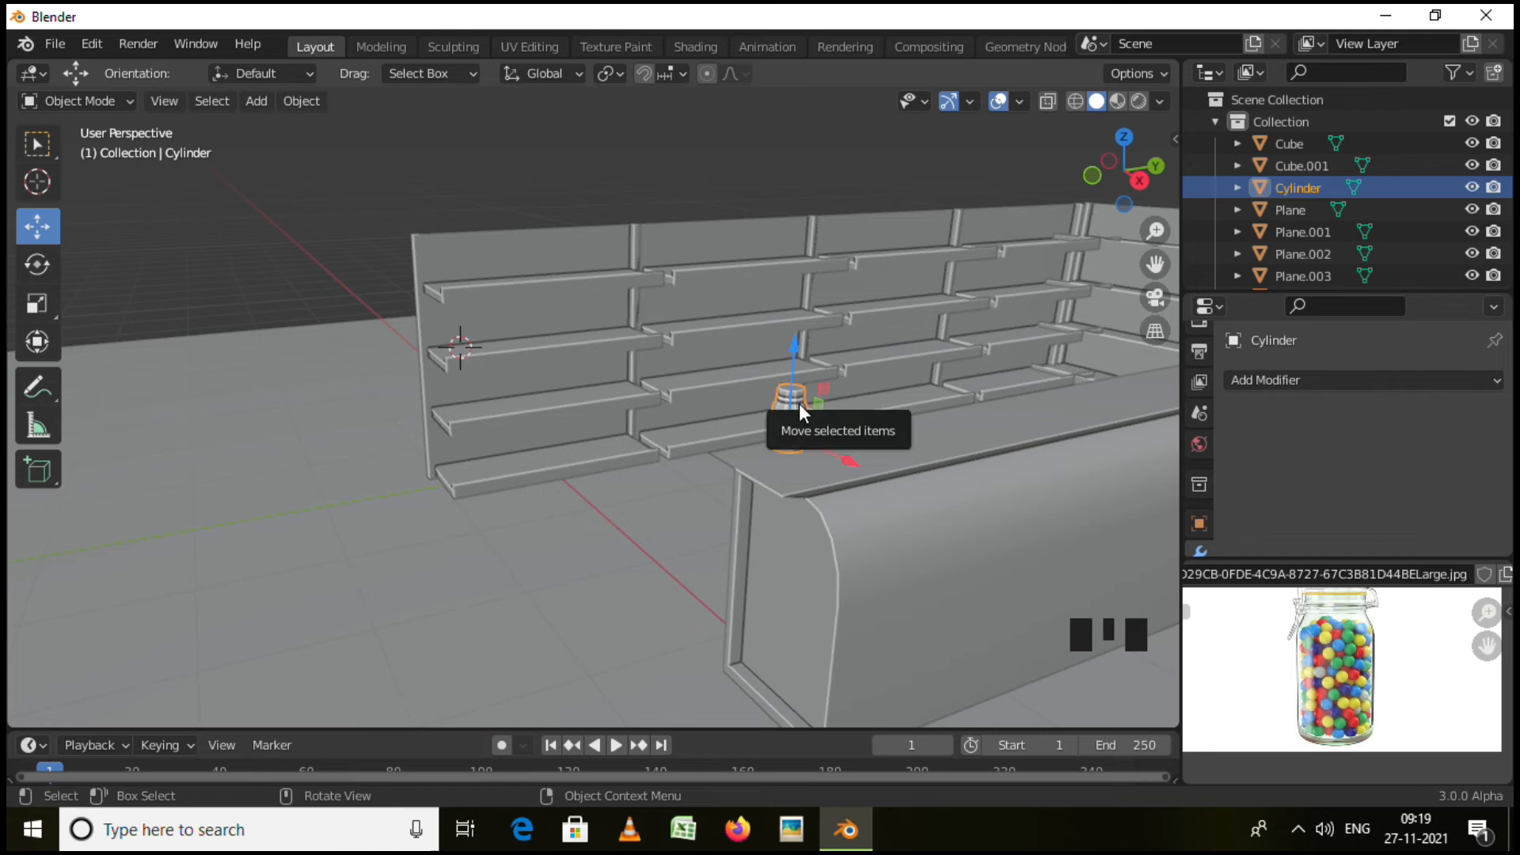
{"action": "key", "text": "shift+s"}
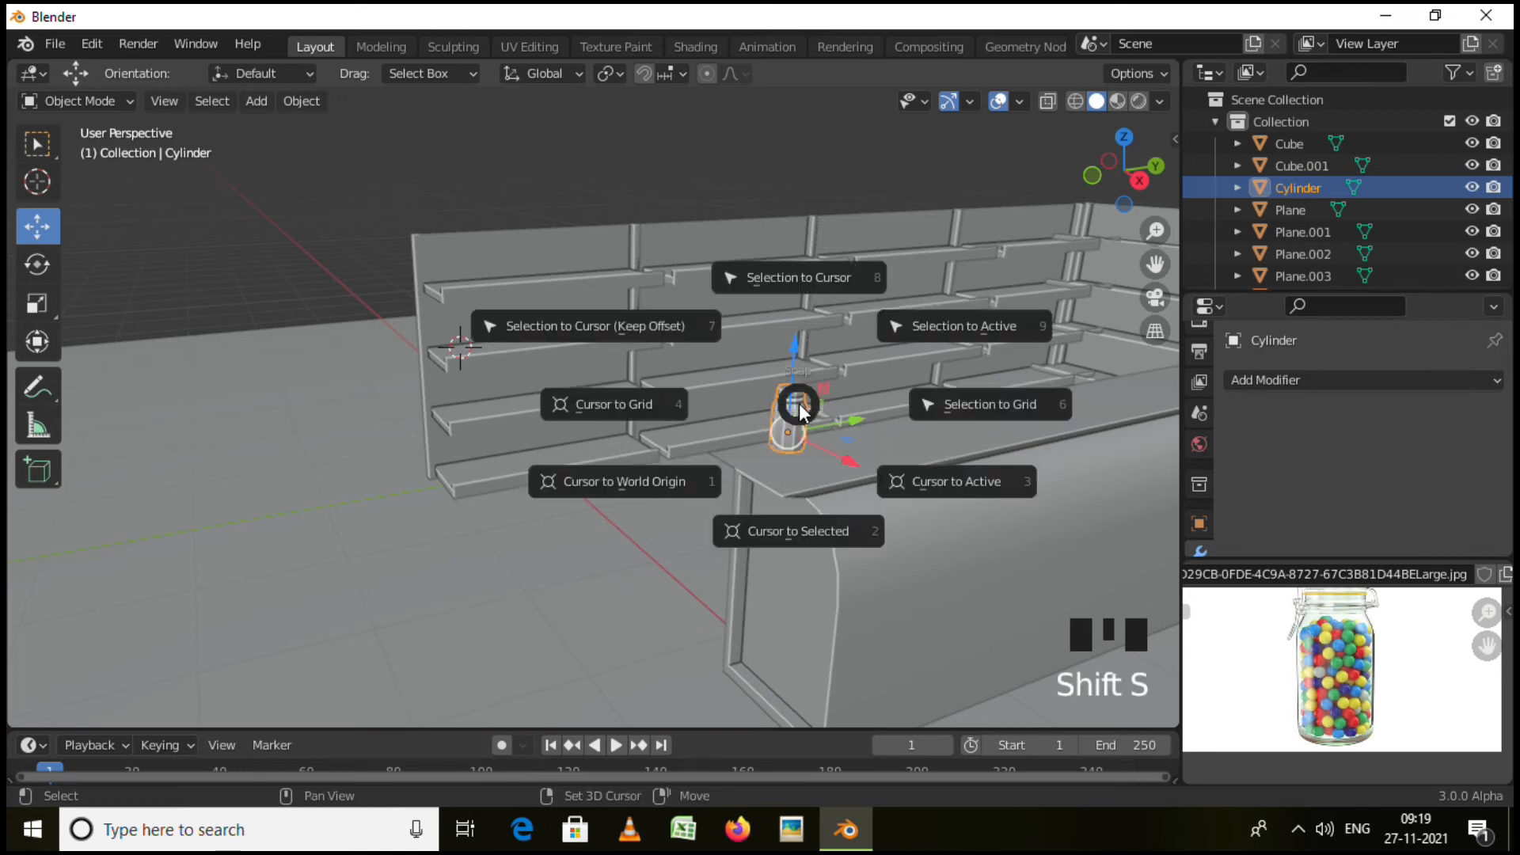
{"action": "left_click", "coordinate": [821, 272]}
{"action": "scroll", "coordinate": [540, 333], "scroll_direction": "up", "scroll_amount": 9}
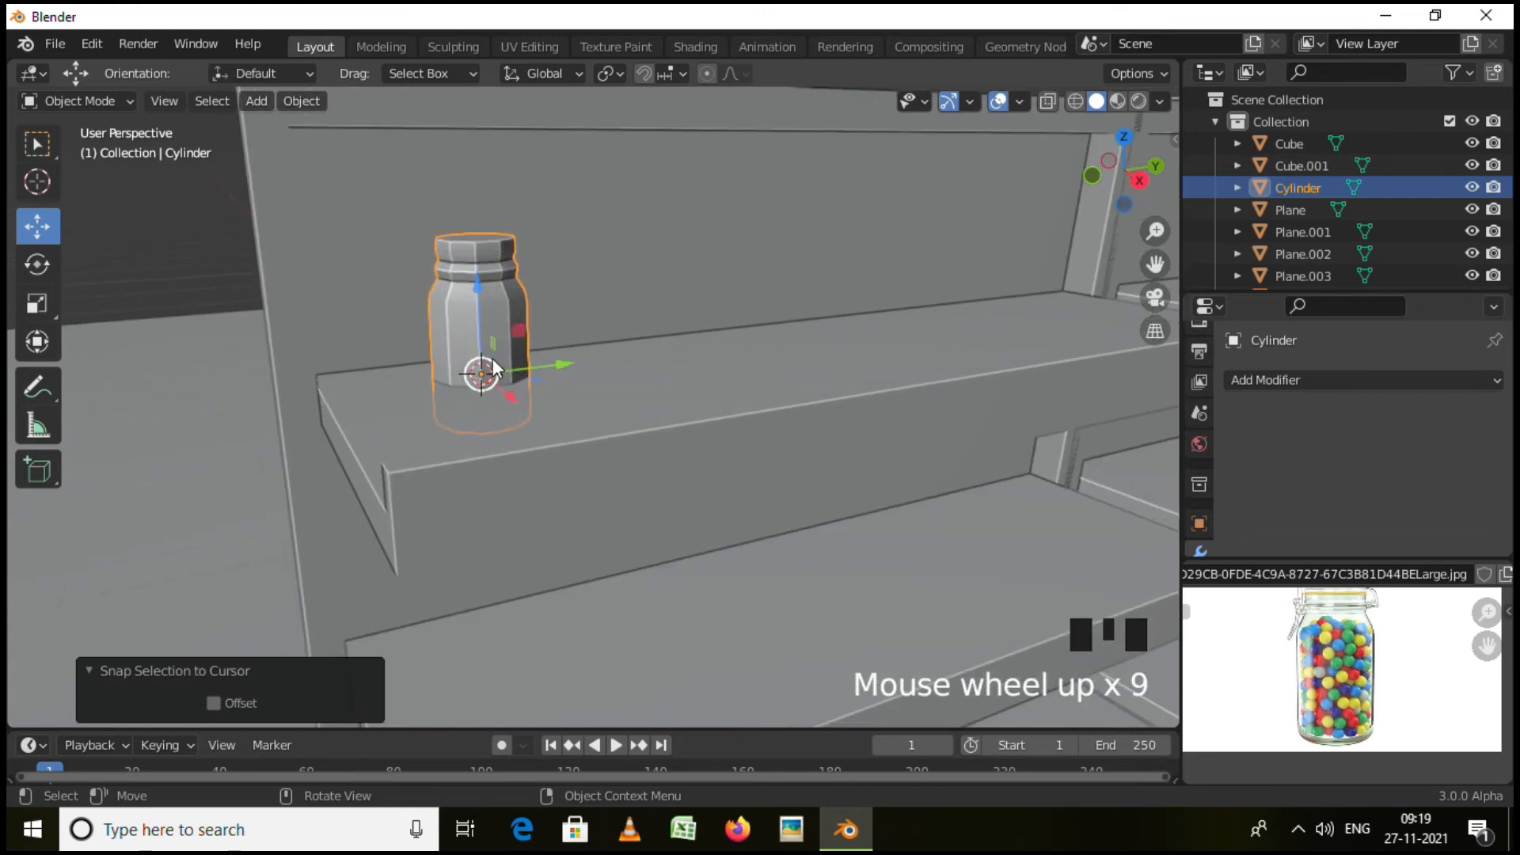
{"action": "left_click_drag", "start_coordinate": [480, 284], "coordinate": [480, 250]}
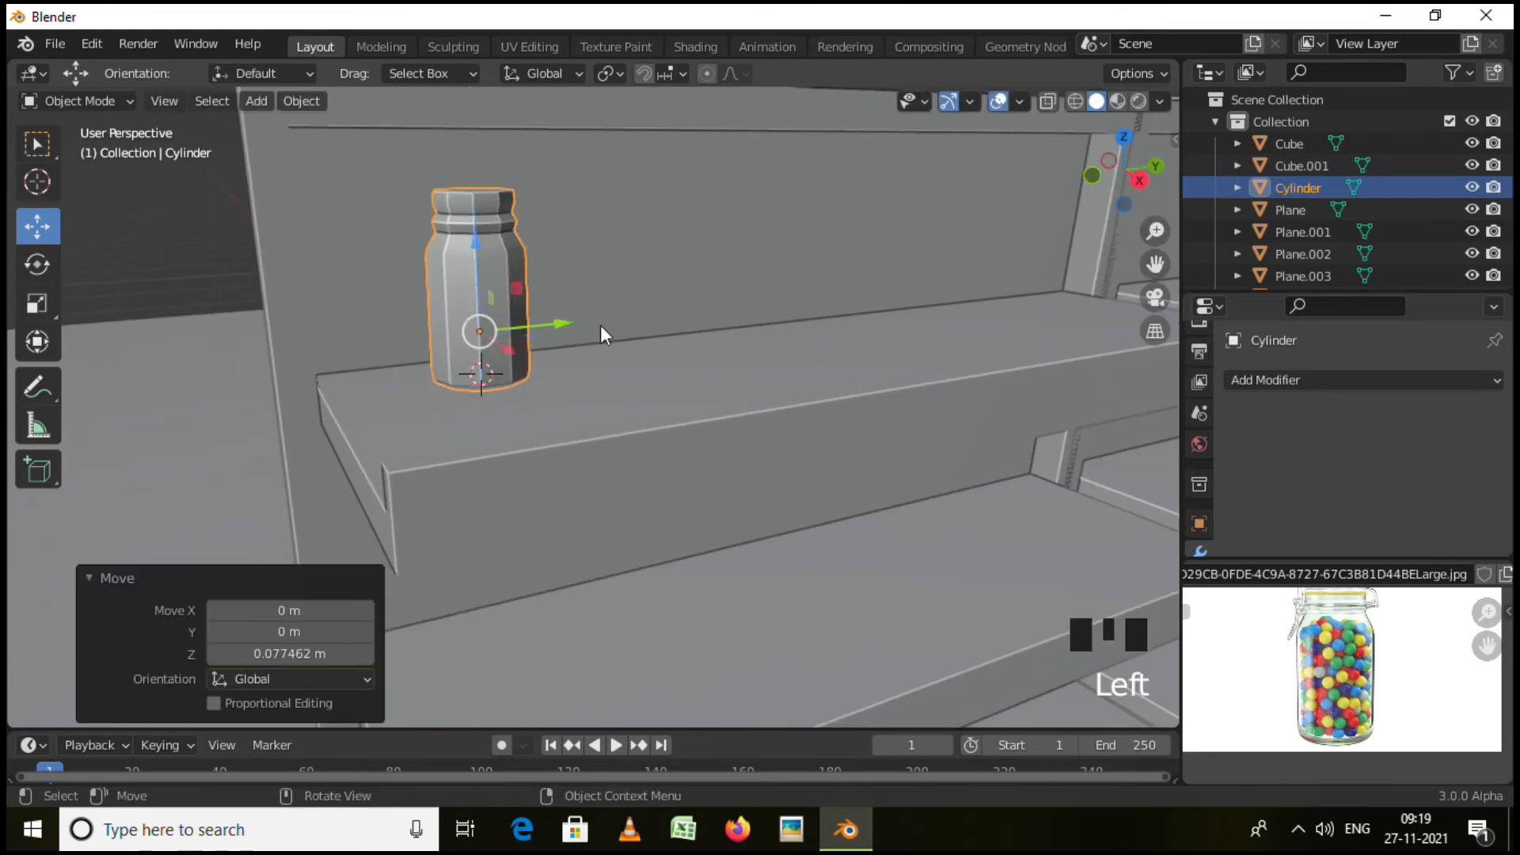
Duplicate the jar twice along the same shelf, spacing the copies about 0.25 m apart.
{"action": "scroll", "coordinate": [753, 435], "scroll_direction": "down", "scroll_amount": 5}
{"action": "middle_click_drag", "start_coordinate": [752, 436], "coordinate": [610, 483]}
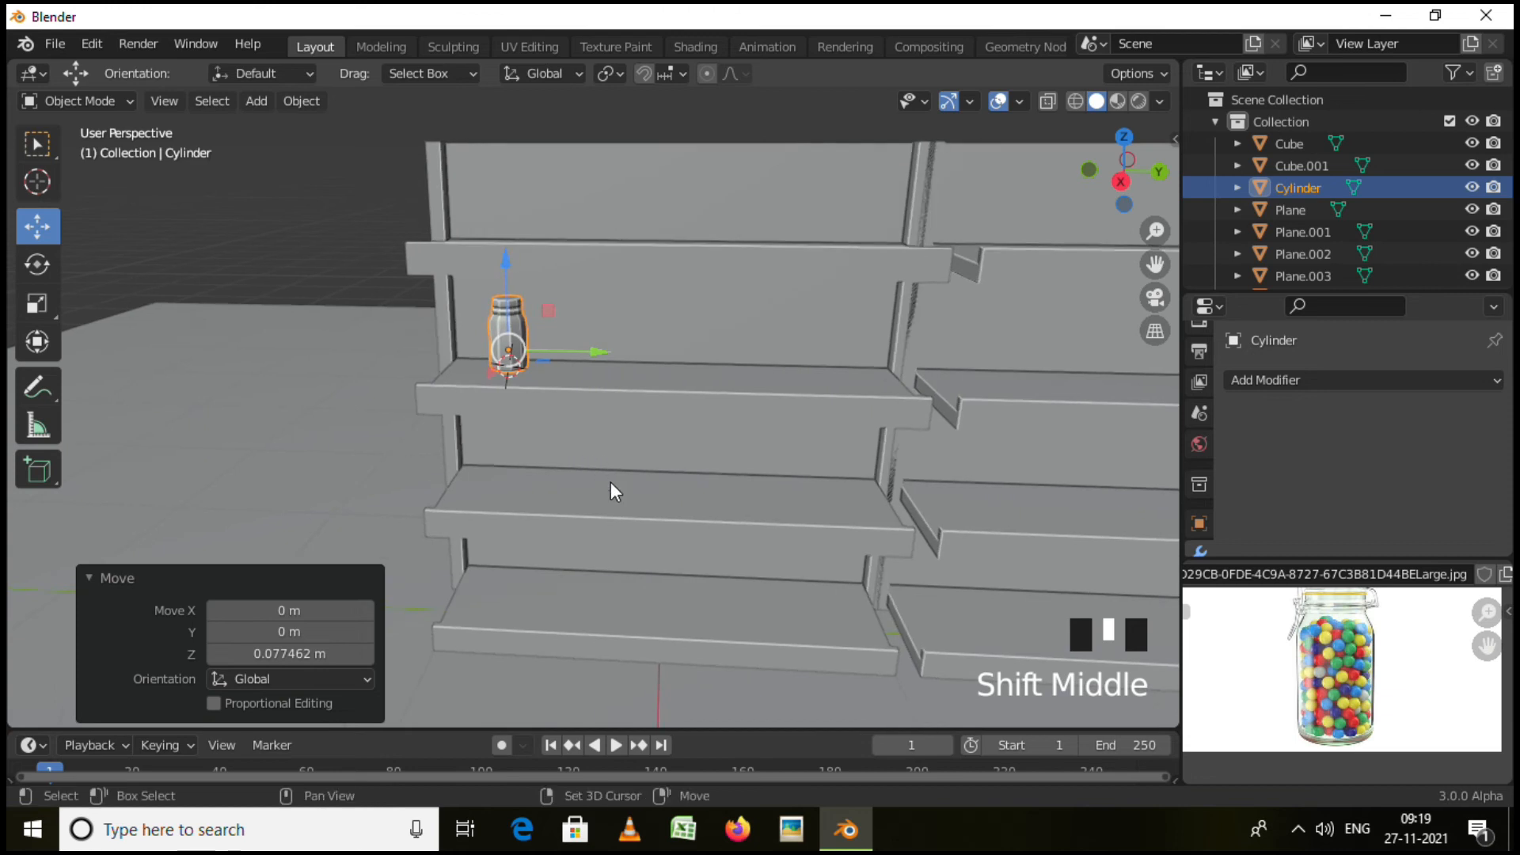
{"action": "key", "text": "shift+d"}
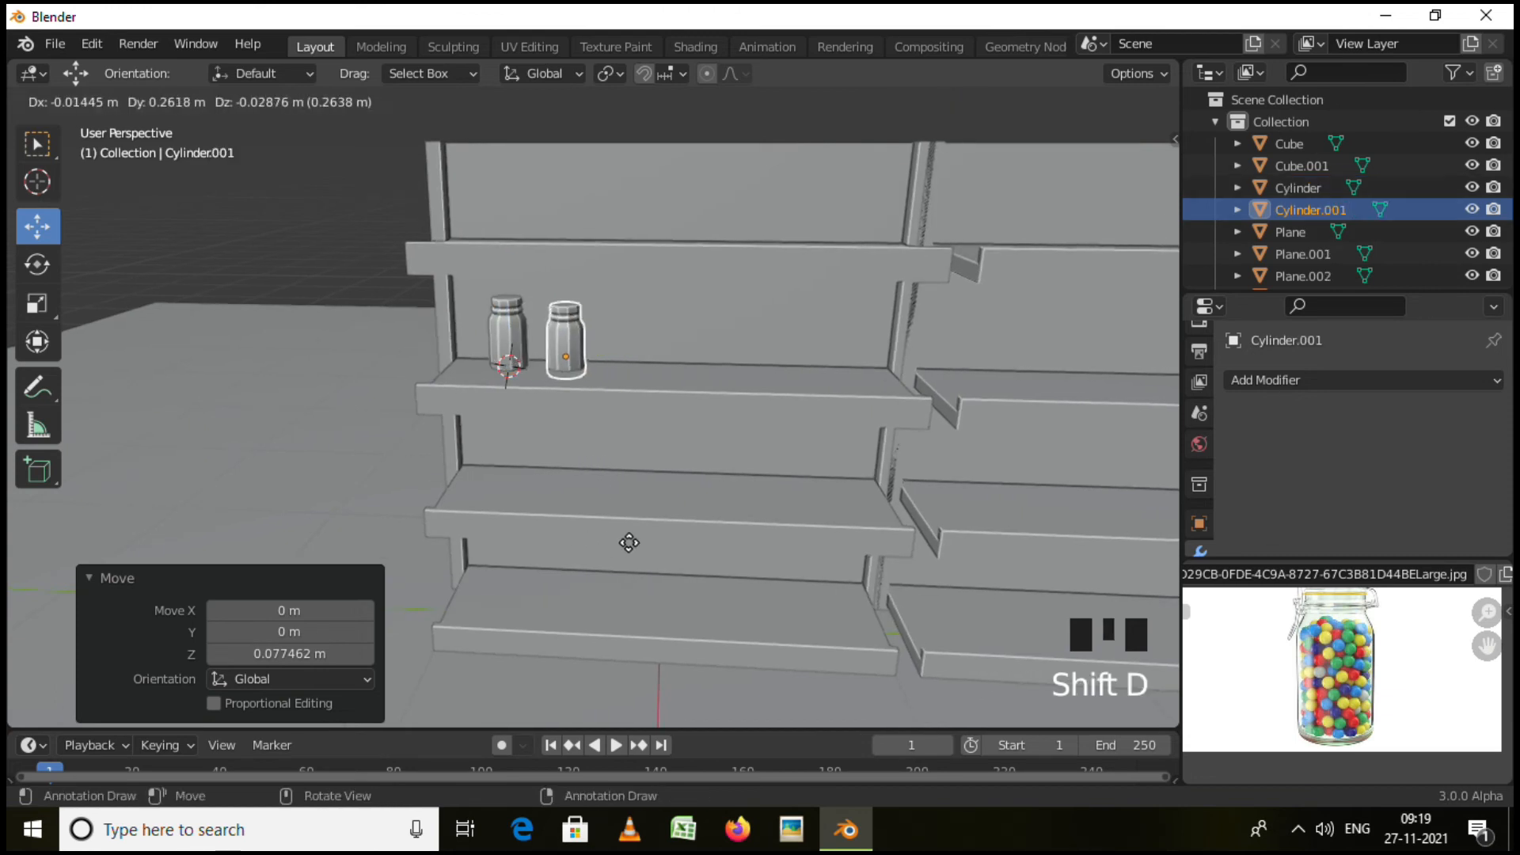
{"action": "left_click", "coordinate": [626, 537]}
{"action": "key", "text": "shift+d"}
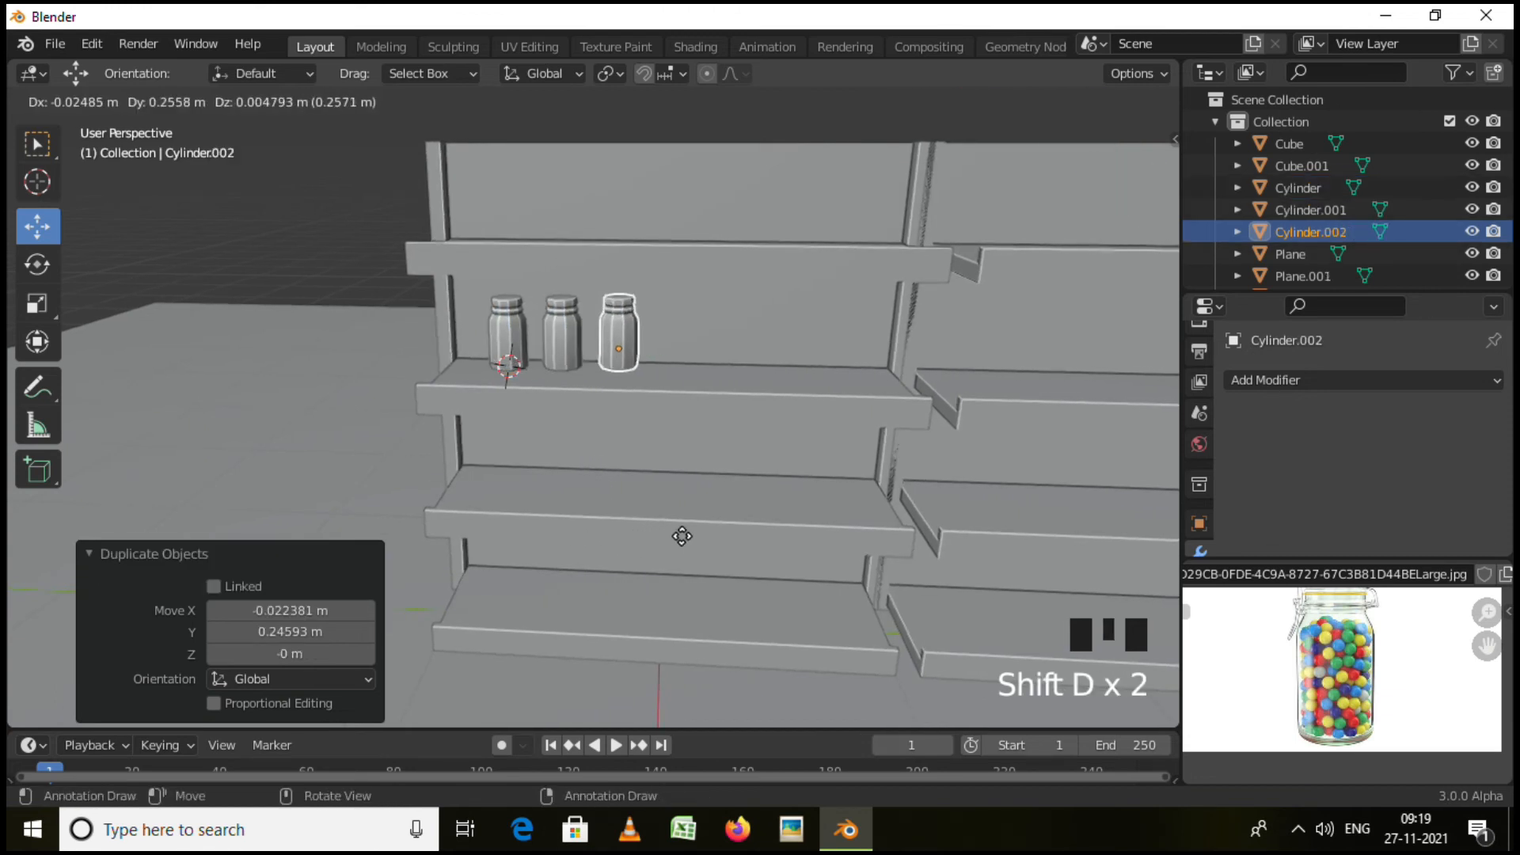
{"action": "left_click", "coordinate": [684, 543]}
Duplicate the three jars about 0.558 m straight up onto the top shelf.
{"action": "left_click", "coordinate": [554, 337], "text": "shift"}
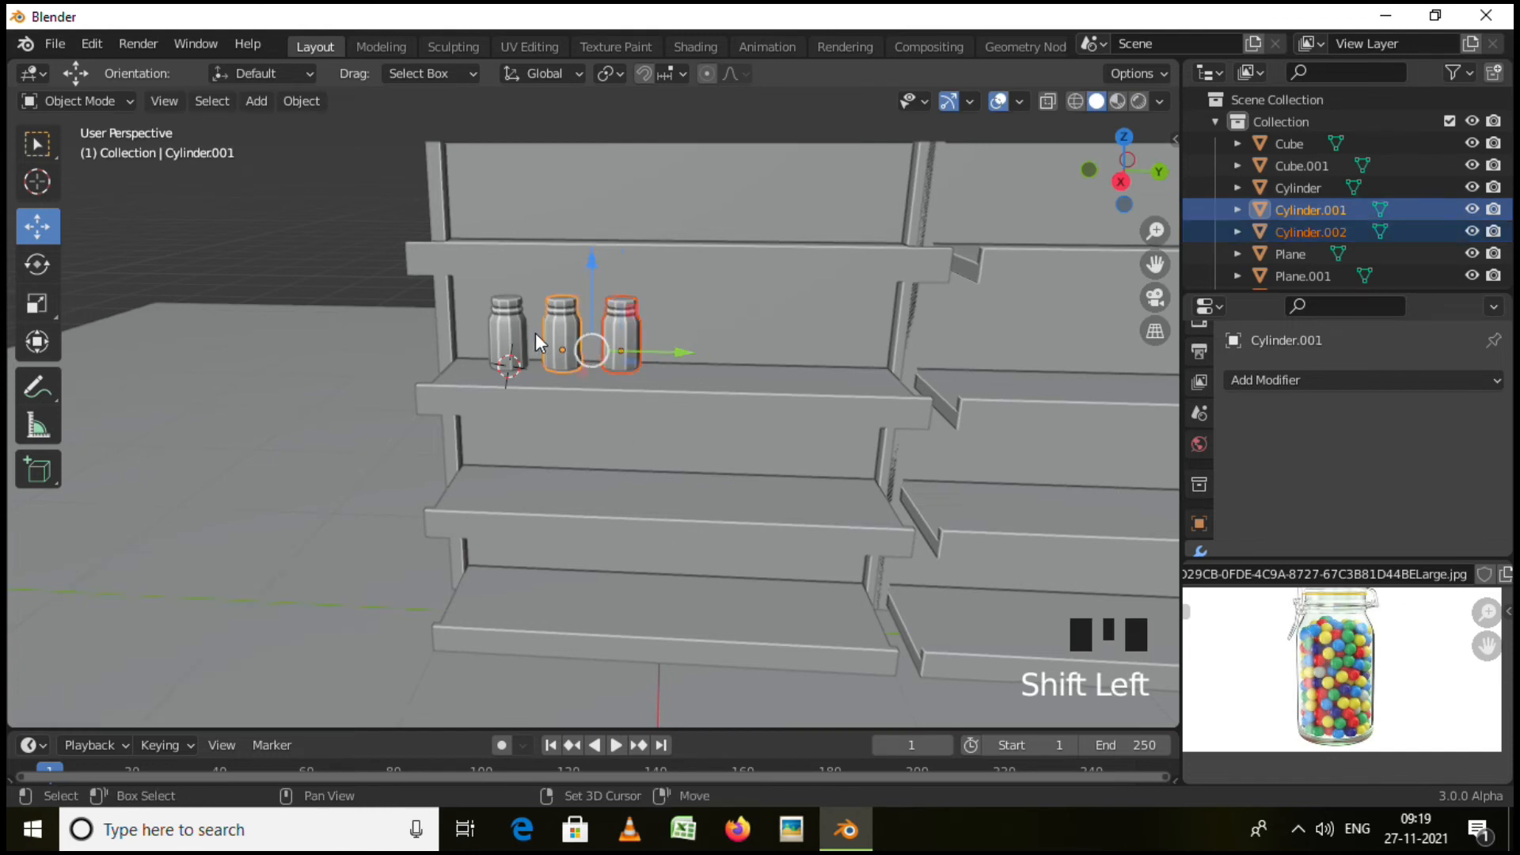
{"action": "left_click", "coordinate": [493, 329], "text": "shift"}
{"action": "key", "text": "shift+d"}
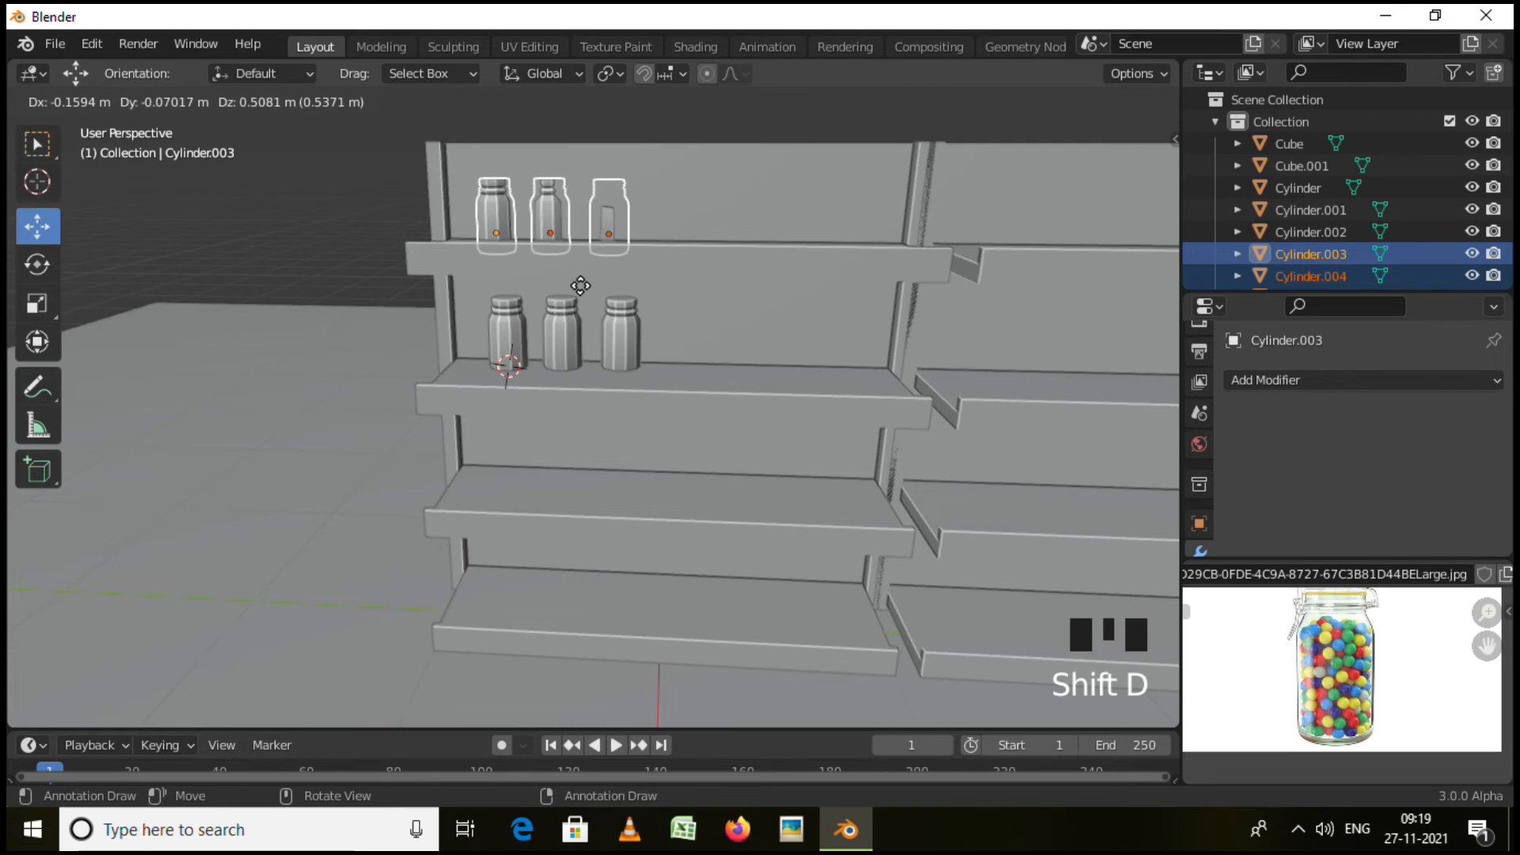
{"action": "left_click", "coordinate": [581, 283]}
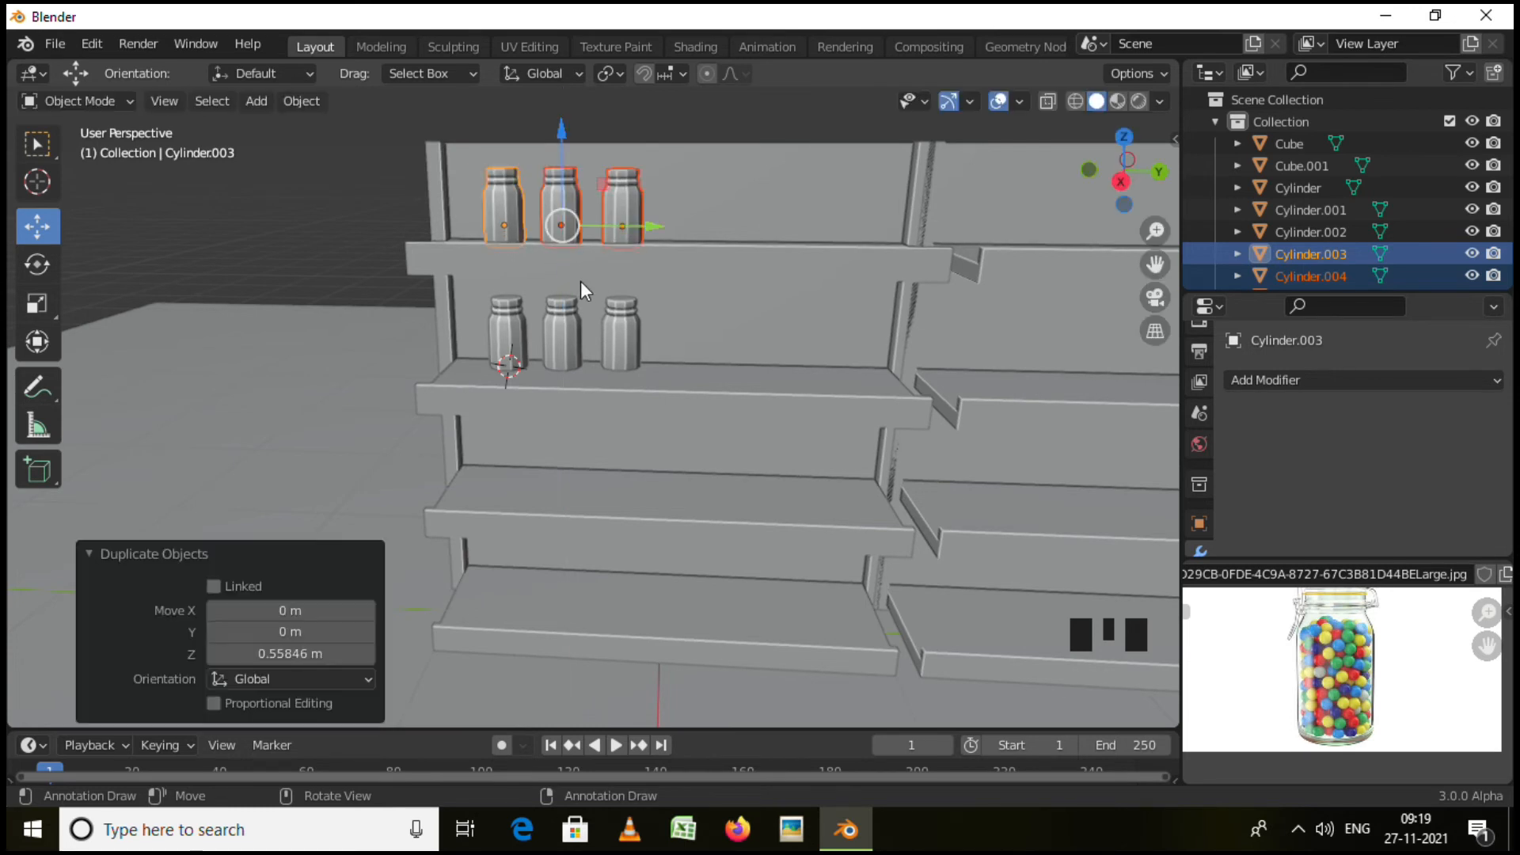
Duplicate the three top-shelf jars about 0.803 m along Y on the same shelf.
{"action": "key", "text": "shift+d"}
{"action": "key", "text": "x"}
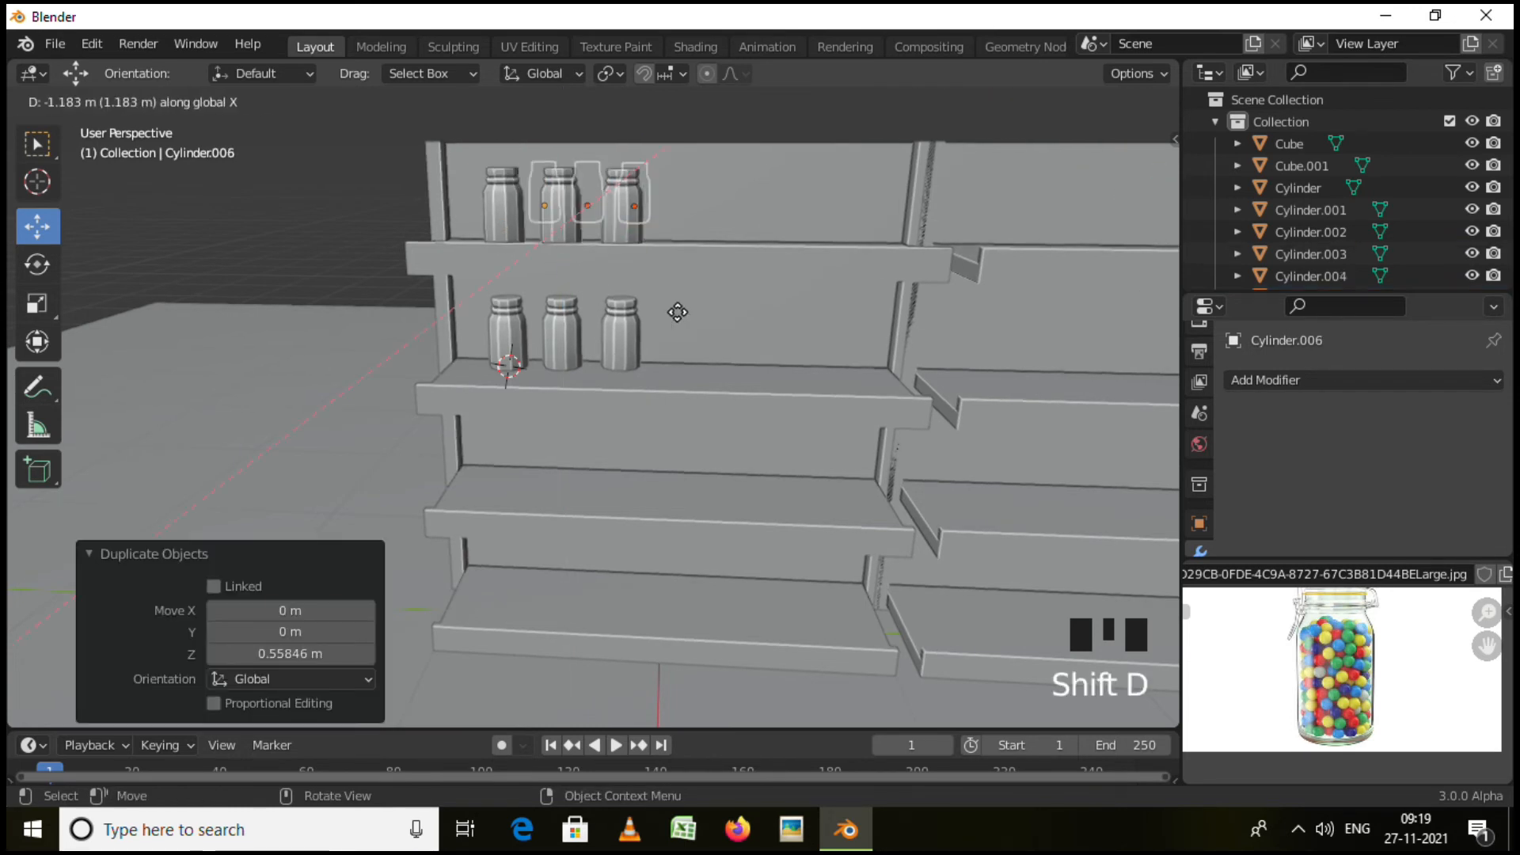
{"action": "key", "text": "y"}
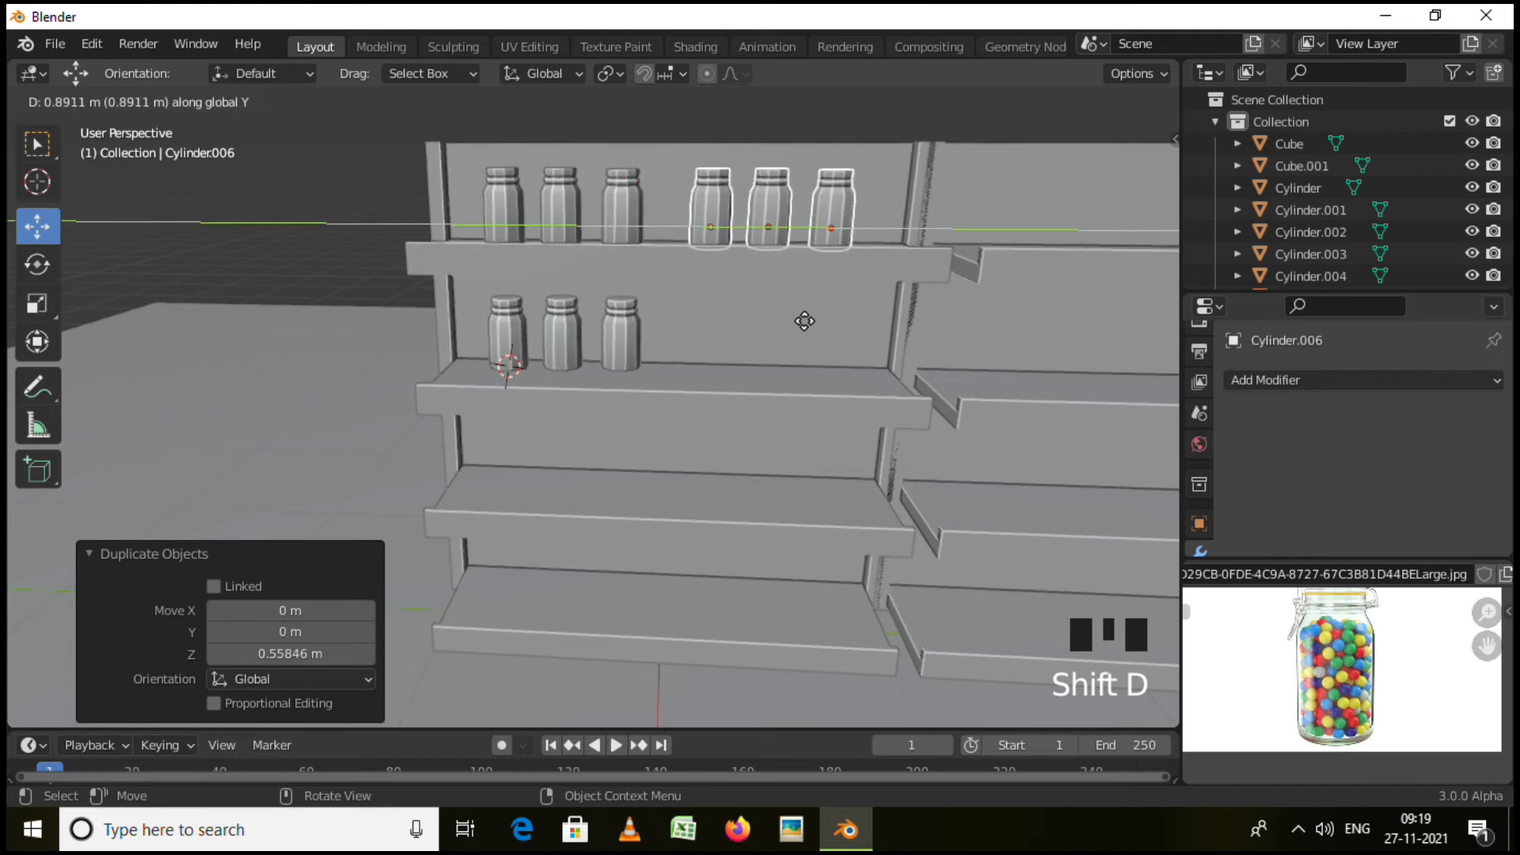
{"action": "left_click", "coordinate": [784, 333]}
Duplicate all six top-shelf jars along Y onto the top shelf of the neighbouring bay.
{"action": "left_click", "coordinate": [500, 207], "text": "shift"}
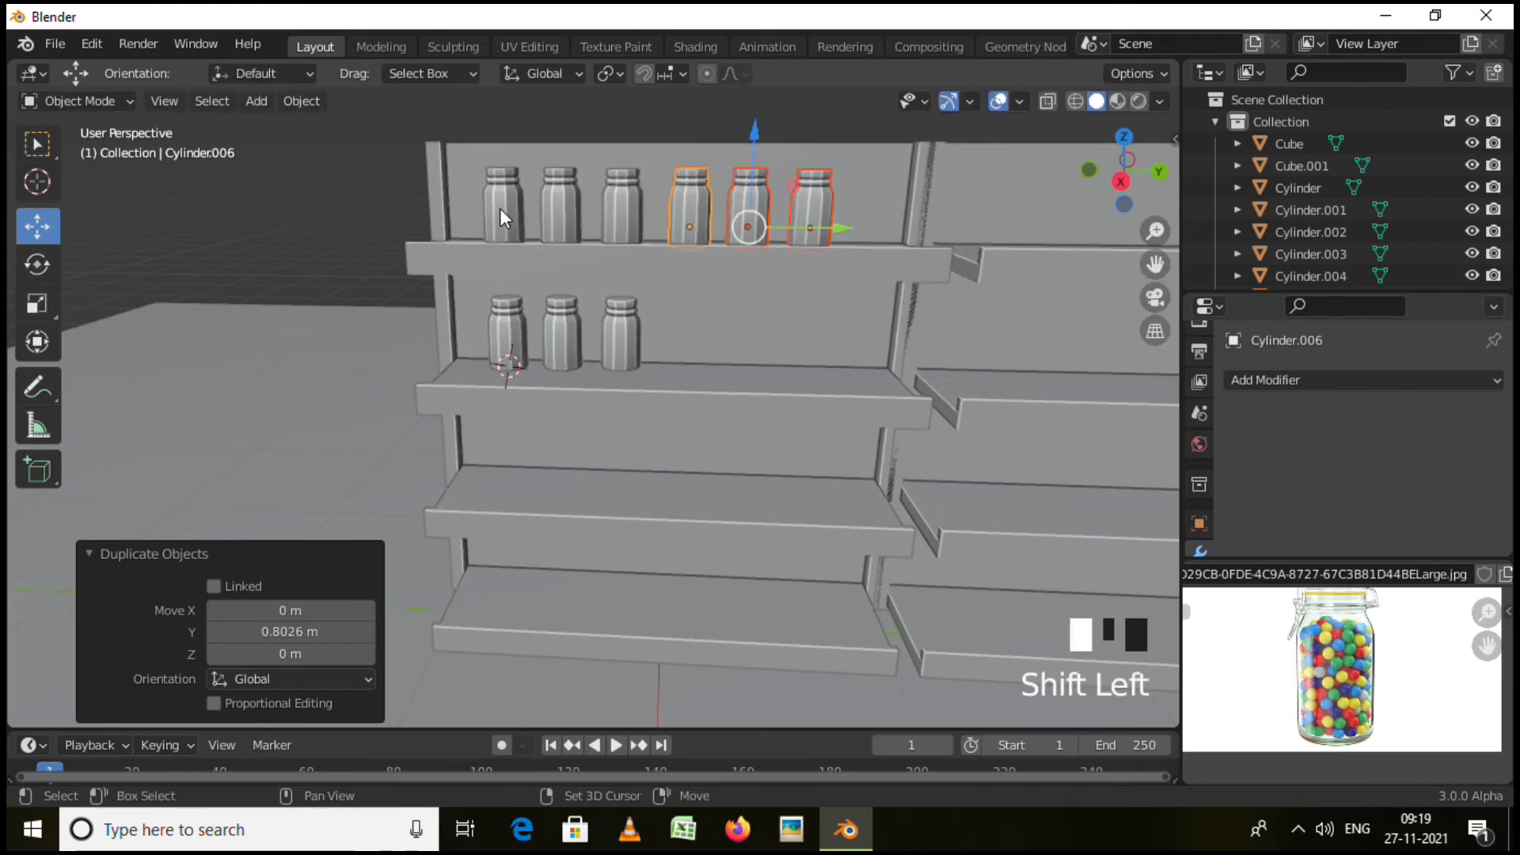
{"action": "left_click", "coordinate": [555, 206], "text": "shift"}
{"action": "left_click", "coordinate": [621, 207], "text": "shift"}
{"action": "key", "text": "shift+d"}
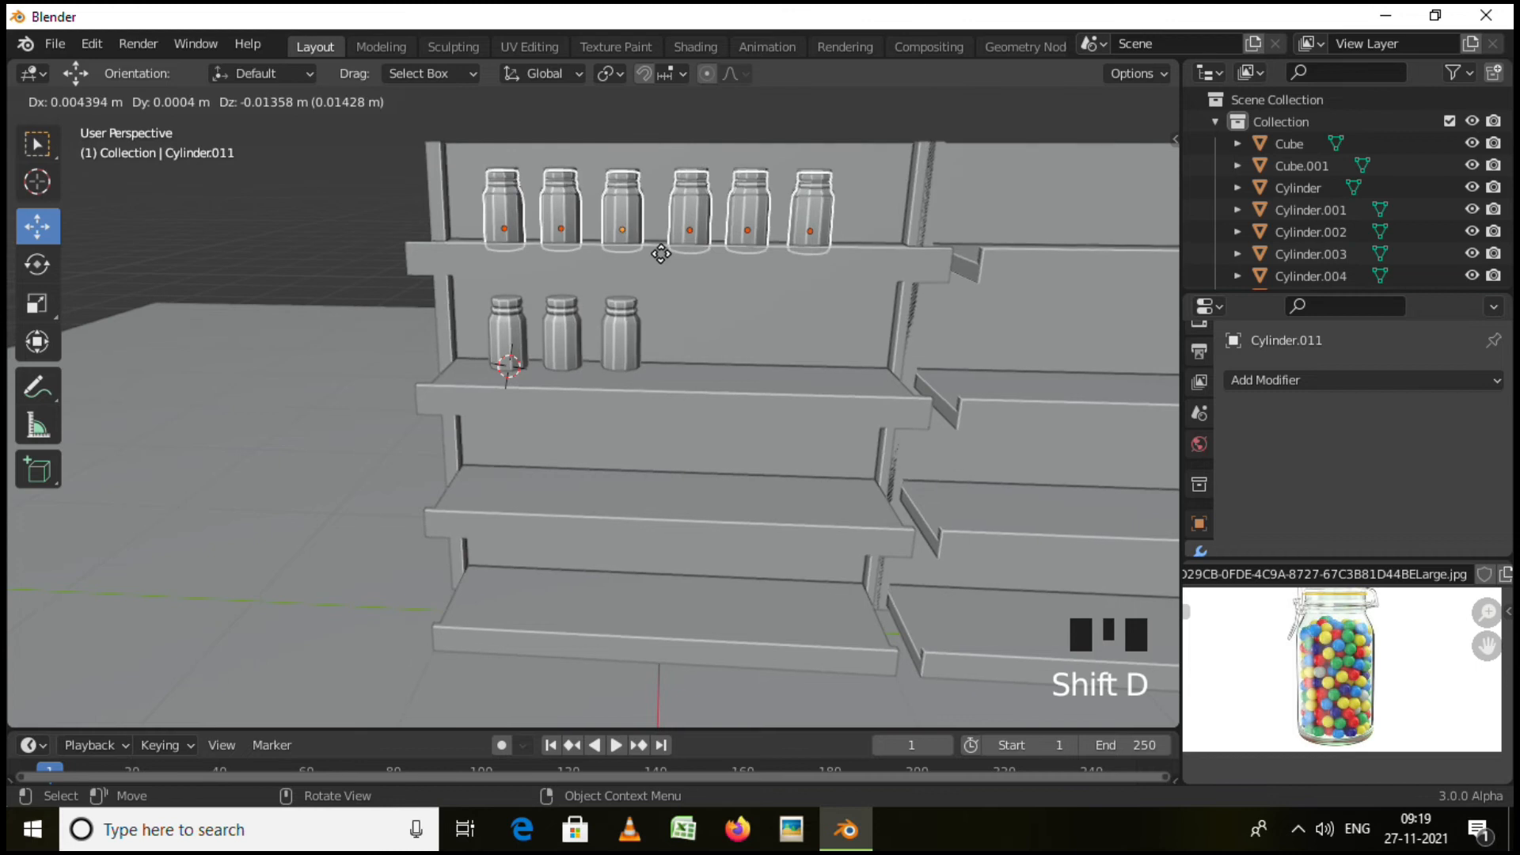
{"action": "key", "text": "y"}
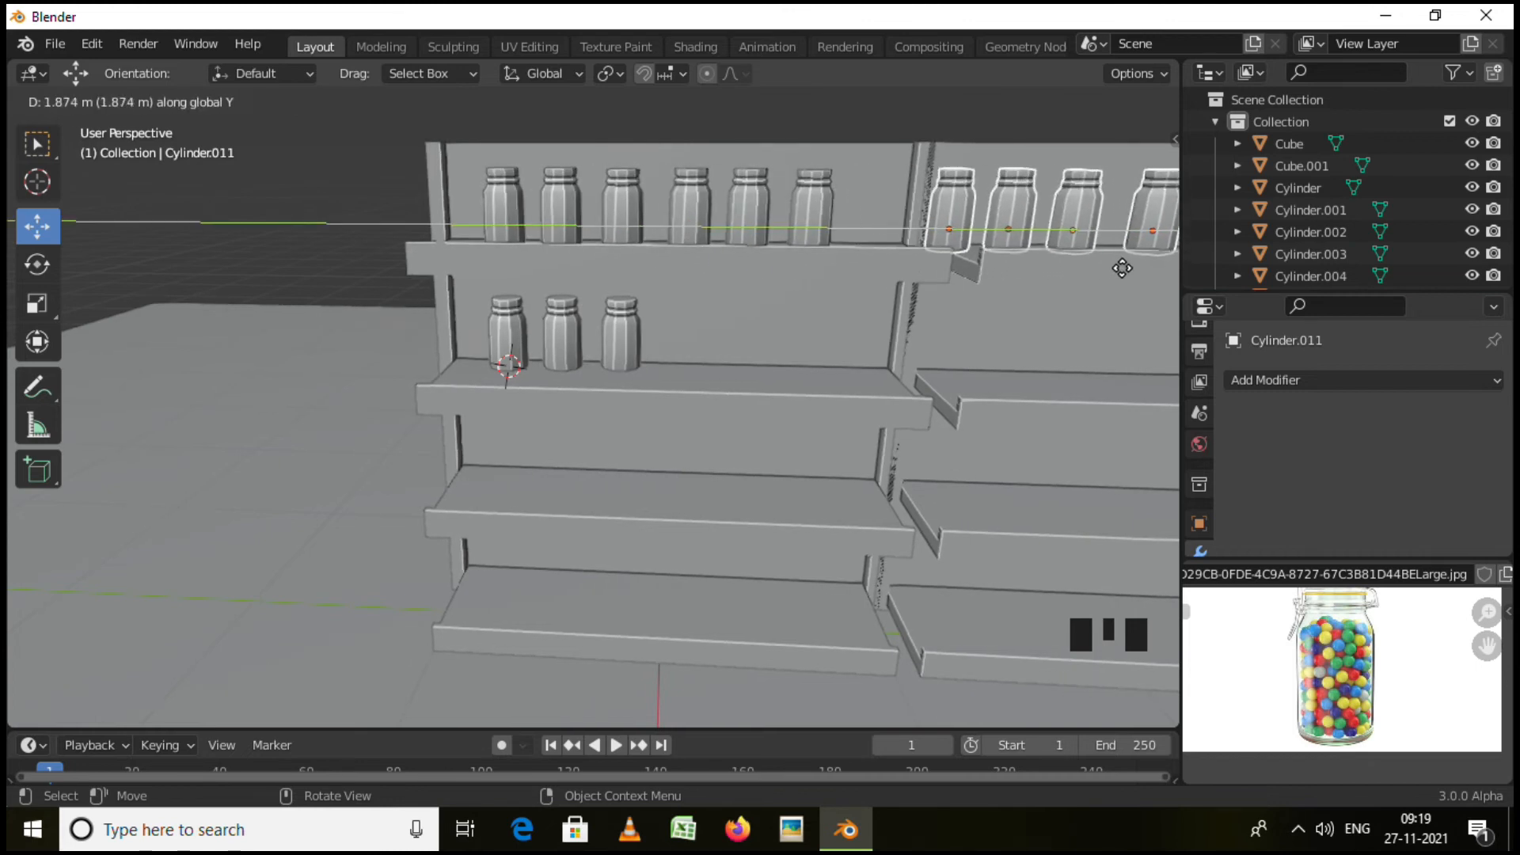
{"action": "left_click", "coordinate": [848, 279]}
{"action": "middle_click_drag", "start_coordinate": [847, 278], "coordinate": [709, 345], "text": "shift"}
{"action": "left_click", "coordinate": [773, 143]}
{"action": "middle_click_drag", "start_coordinate": [833, 401], "coordinate": [640, 326]}
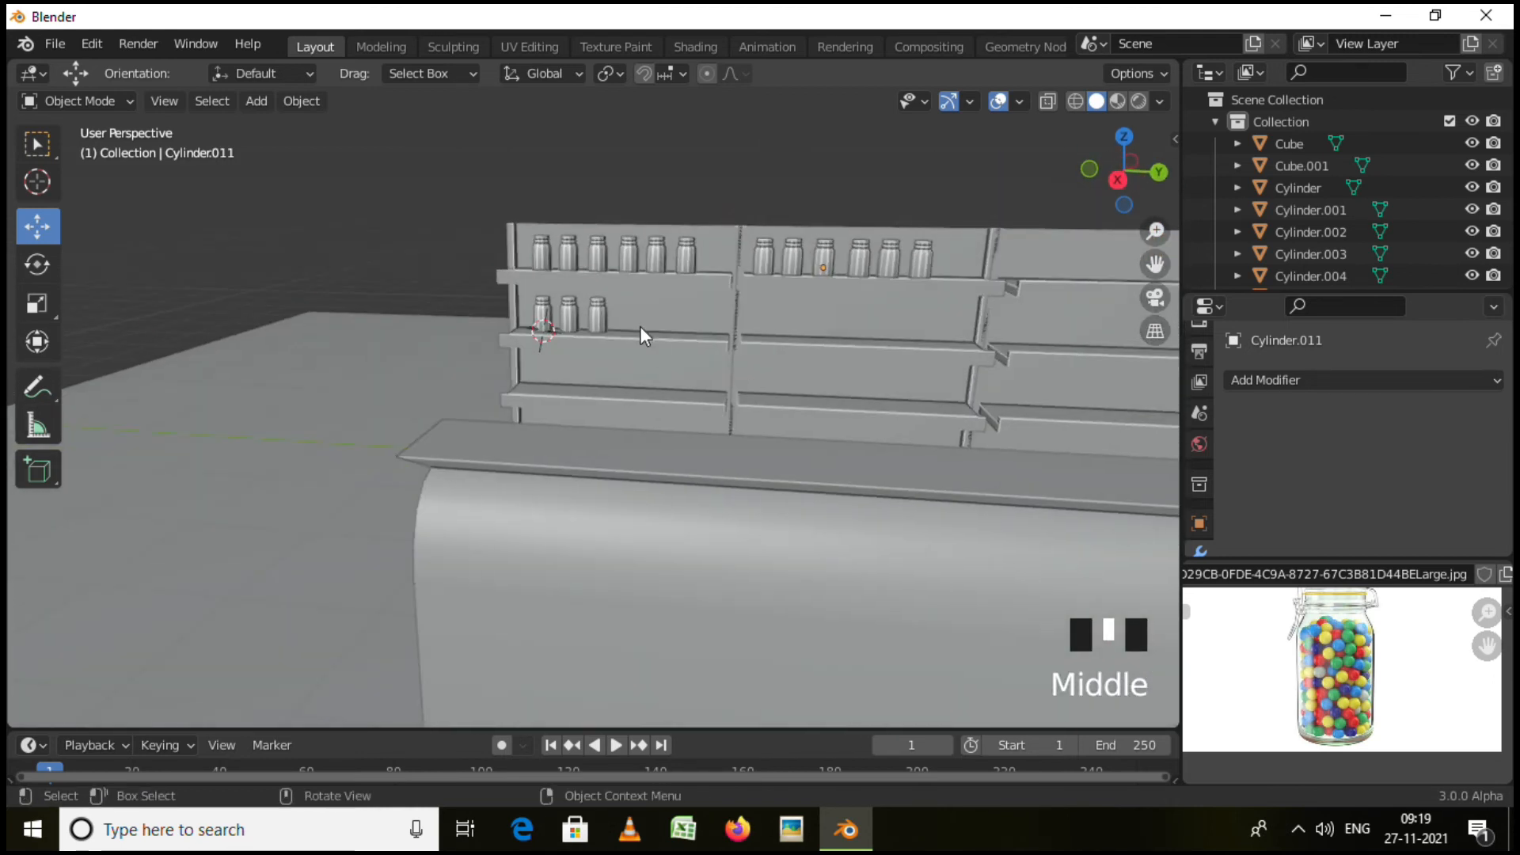
{"action": "middle_click_drag", "start_coordinate": [735, 388], "coordinate": [593, 418]}
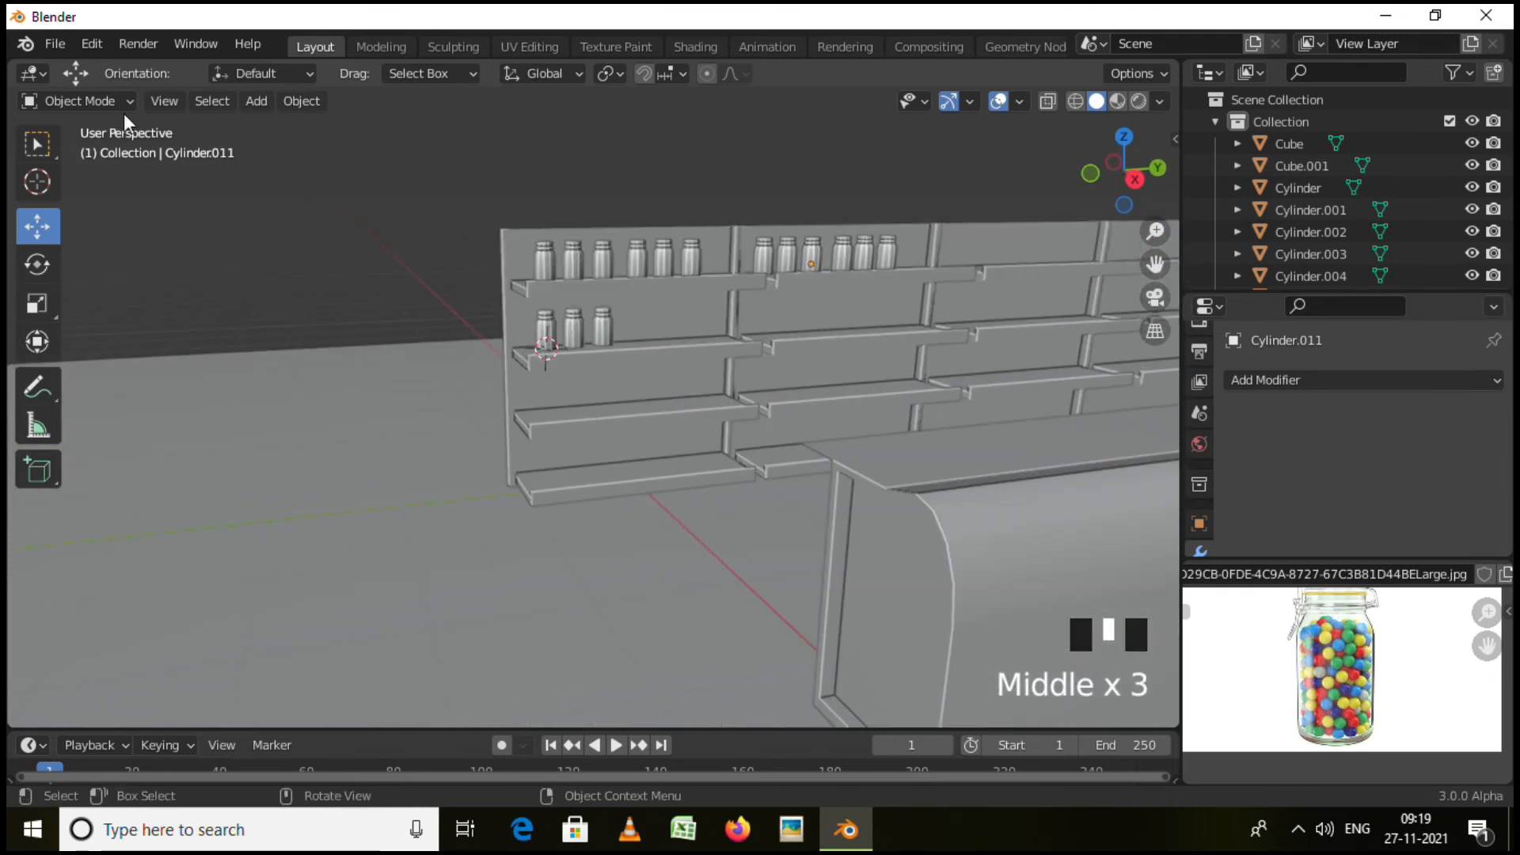
Save the scene as shop.blend in the Desktop folder.
{"action": "left_click", "coordinate": [60, 44]}
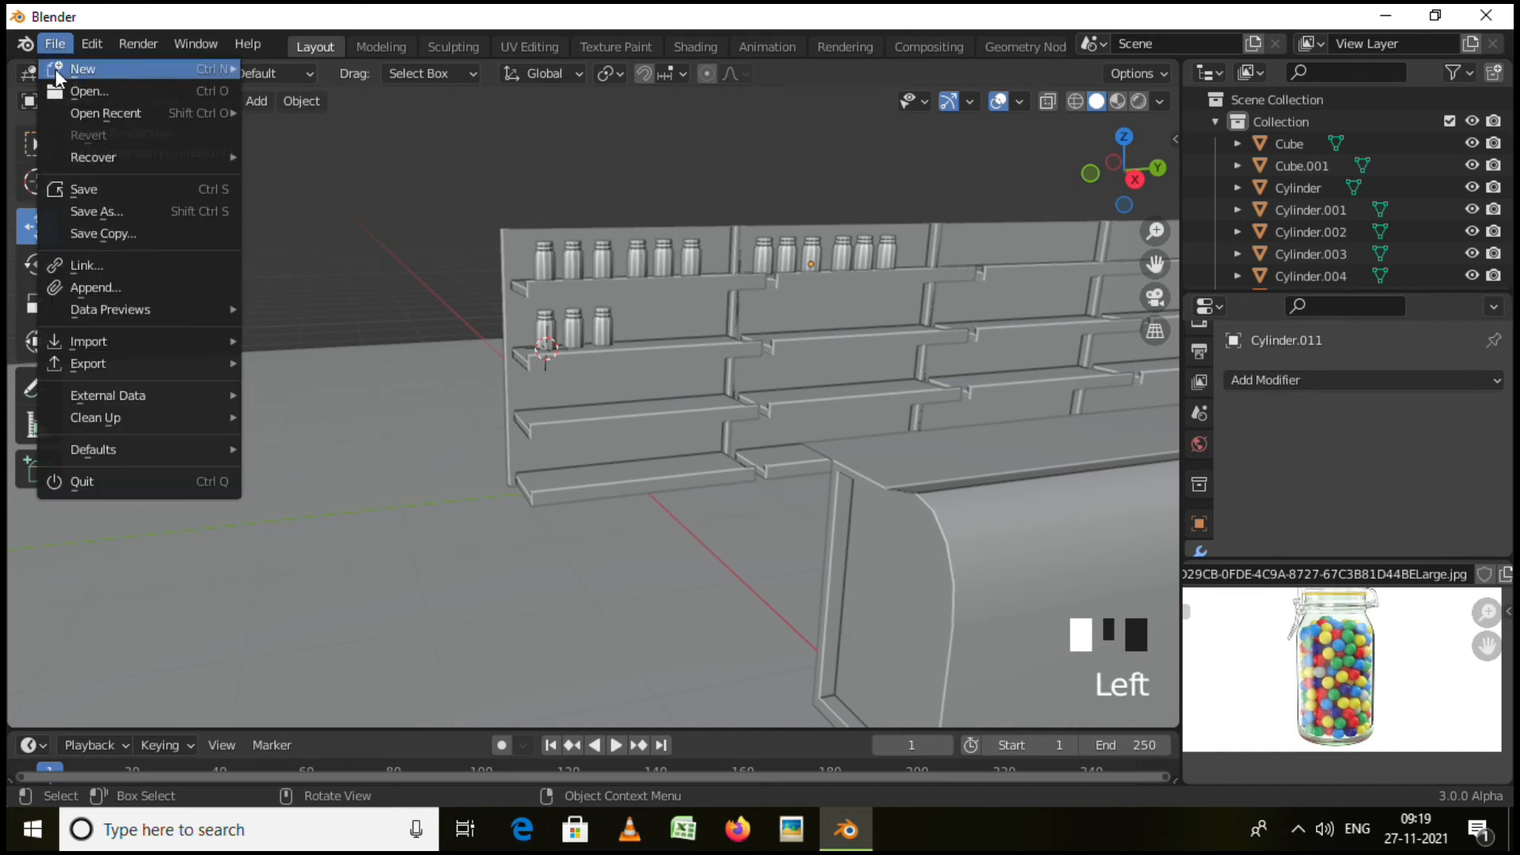
{"action": "left_click", "coordinate": [127, 193]}
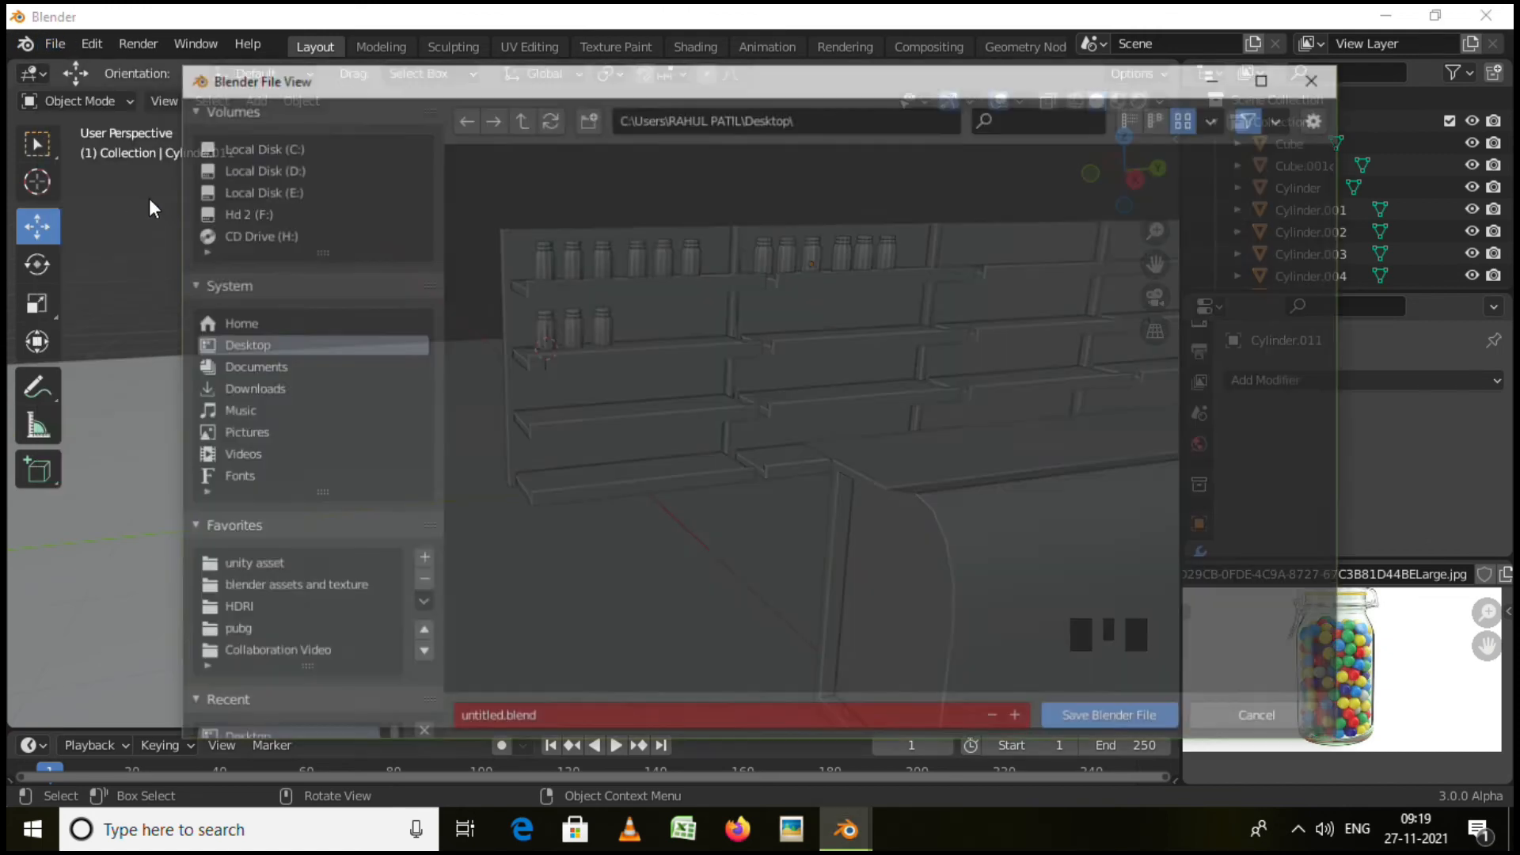
{"action": "left_click", "coordinate": [509, 724]}
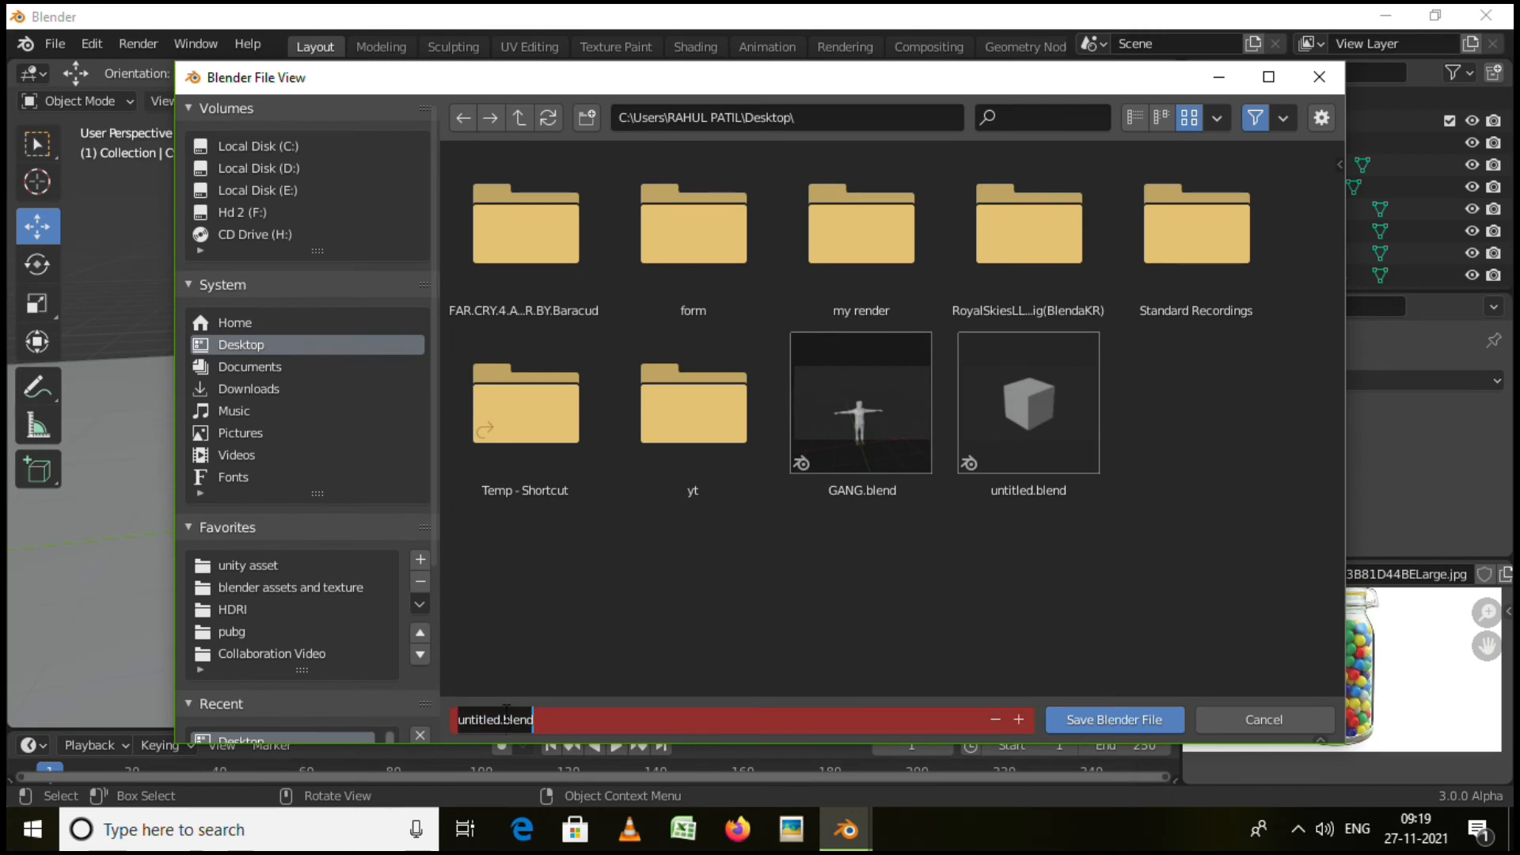
{"action": "left_click_drag", "start_coordinate": [501, 720], "coordinate": [301, 720]}
{"action": "type", "text": "shop"}
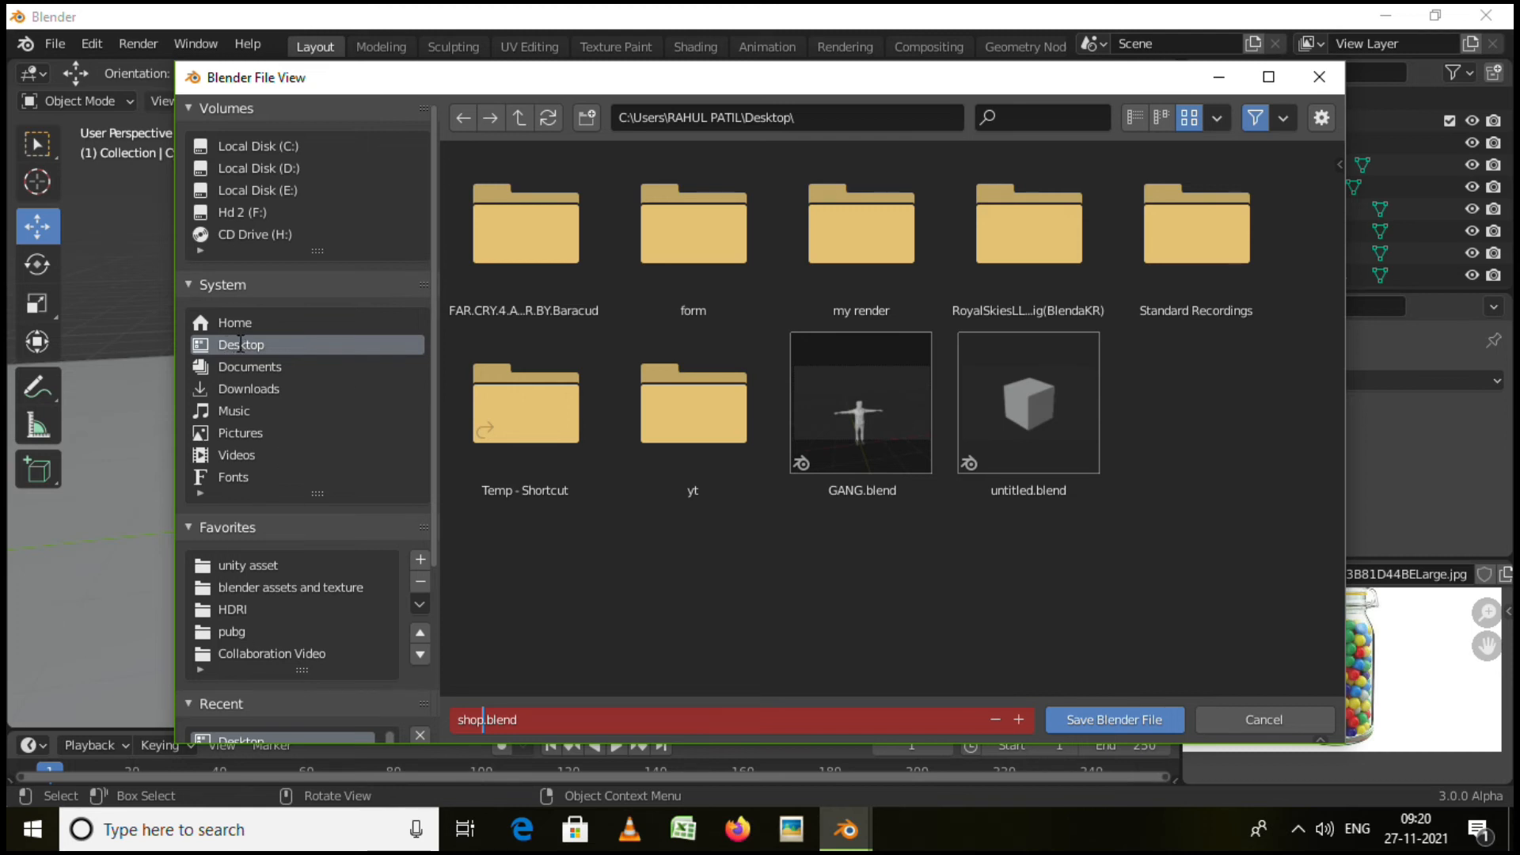
{"action": "left_click", "coordinate": [1116, 719]}
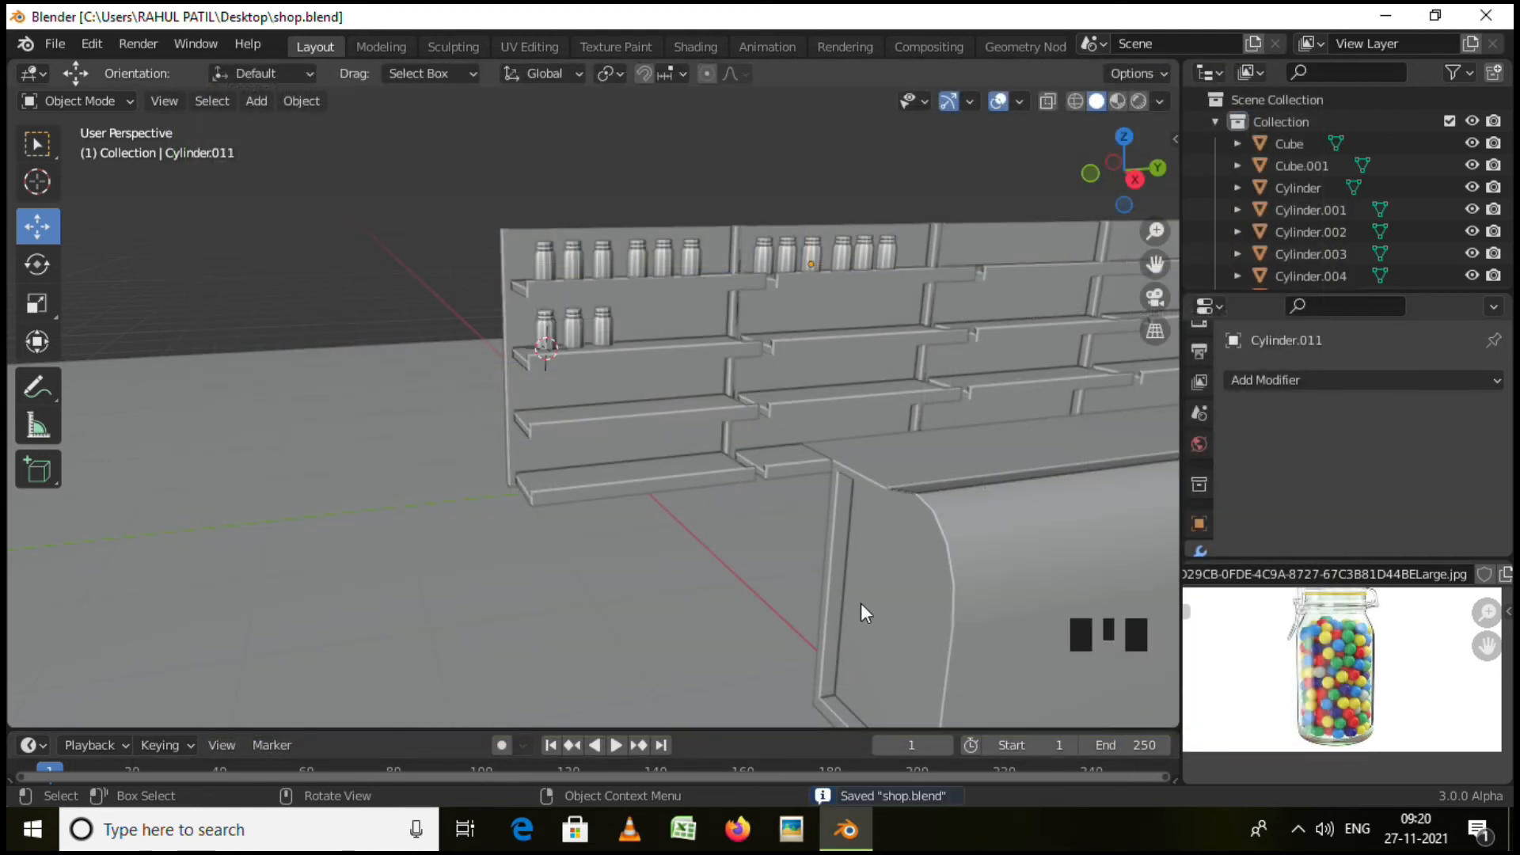
Inspect the whole shop layout with its shelves, jars and counters from different angles.
{"action": "scroll", "coordinate": [710, 340], "scroll_direction": "down", "scroll_amount": 3}
{"action": "middle_click_drag", "start_coordinate": [745, 383], "coordinate": [925, 431], "text": "shift"}
{"action": "scroll", "coordinate": [924, 434], "scroll_direction": "down", "scroll_amount": 3}
{"action": "middle_click_drag", "start_coordinate": [816, 439], "coordinate": [771, 483], "text": "shift"}
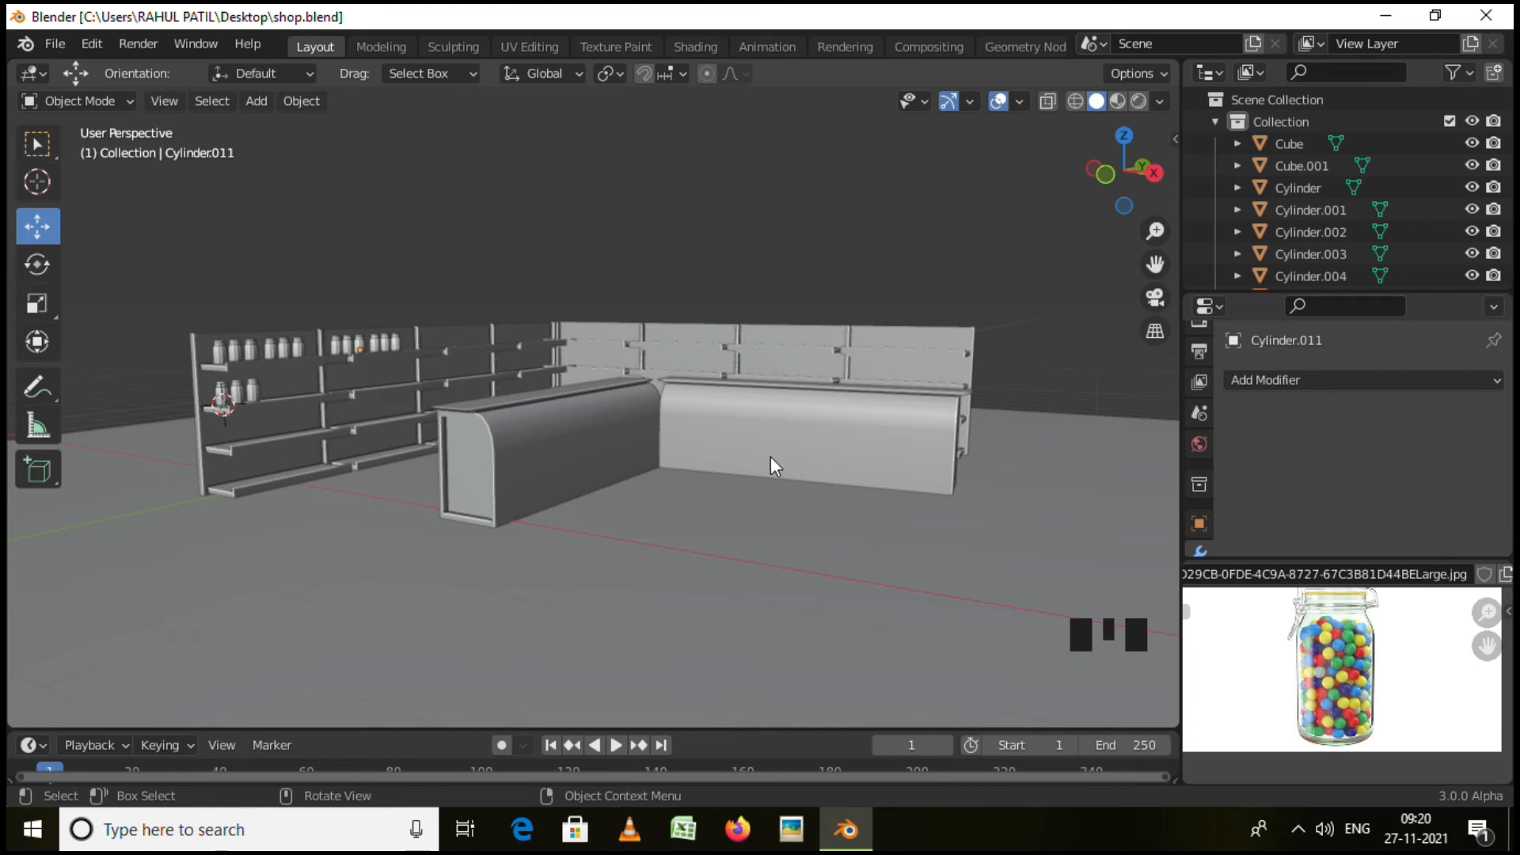
{"action": "middle_click_drag", "start_coordinate": [792, 366], "coordinate": [493, 372]}
{"action": "scroll", "coordinate": [611, 401], "scroll_direction": "up", "scroll_amount": 2}
{"action": "middle_click_drag", "start_coordinate": [611, 401], "coordinate": [486, 401]}
{"action": "scroll", "coordinate": [285, 358], "scroll_direction": "up", "scroll_amount": 2}
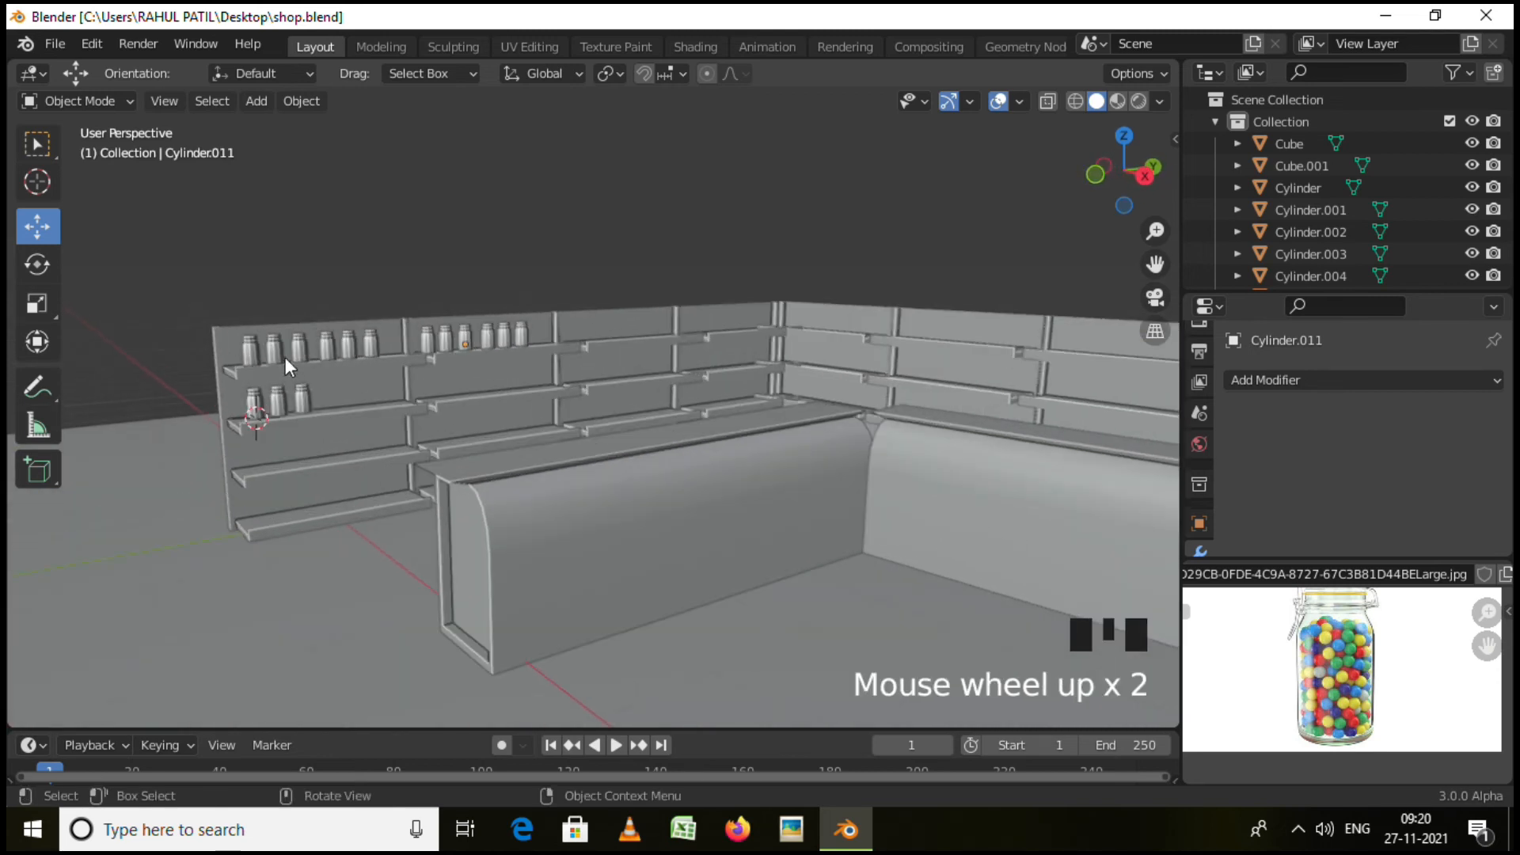
{"action": "scroll", "coordinate": [523, 415], "scroll_direction": "down", "scroll_amount": 2}
{"action": "middle_click_drag", "start_coordinate": [607, 438], "coordinate": [507, 424], "text": "shift"}
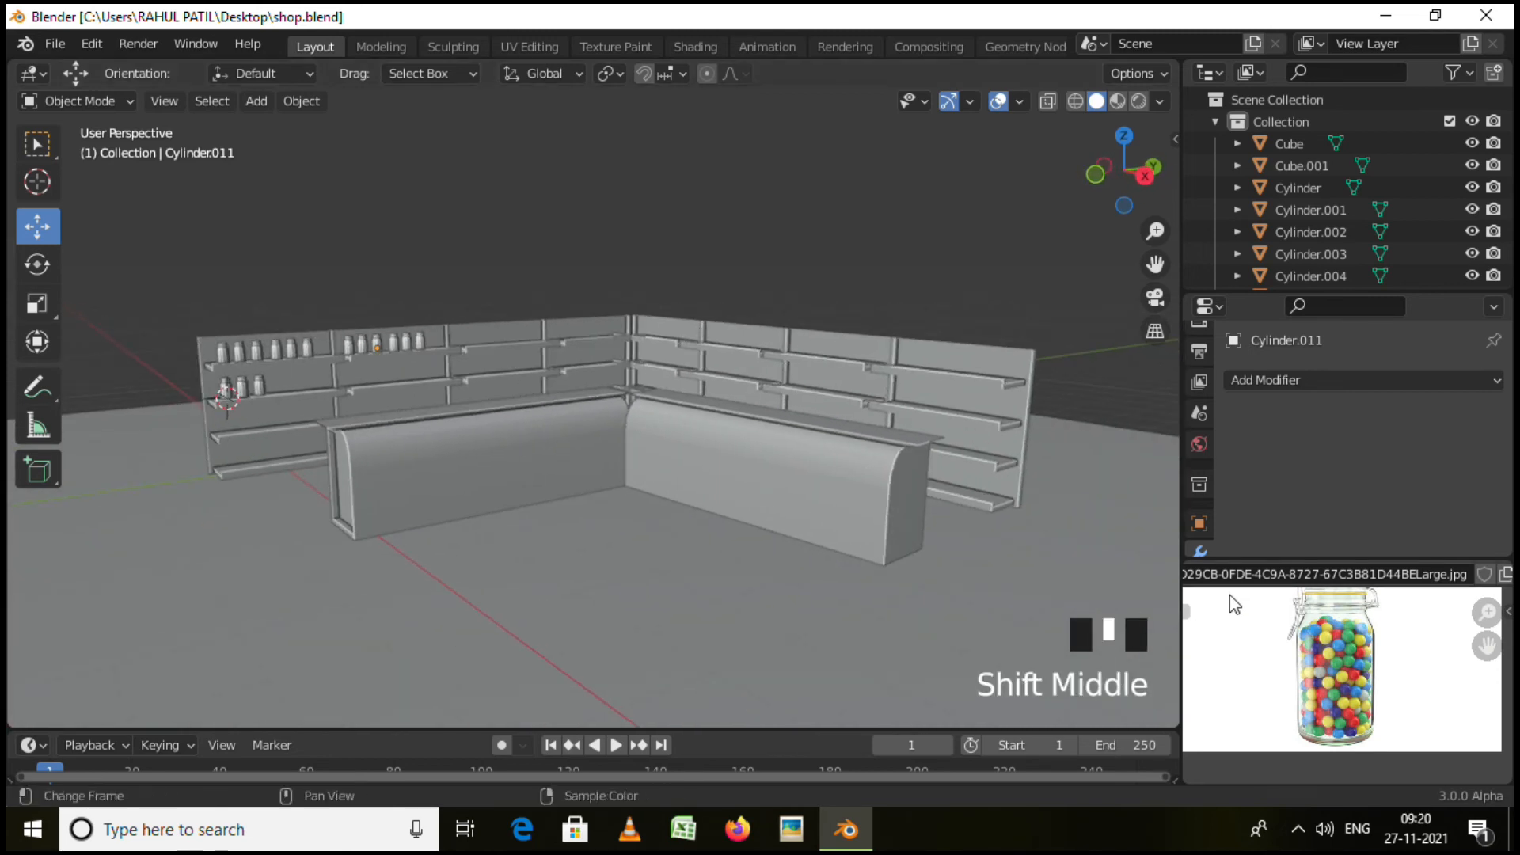
{"action": "middle_click_drag", "start_coordinate": [630, 438], "coordinate": [567, 476], "text": "shift"}
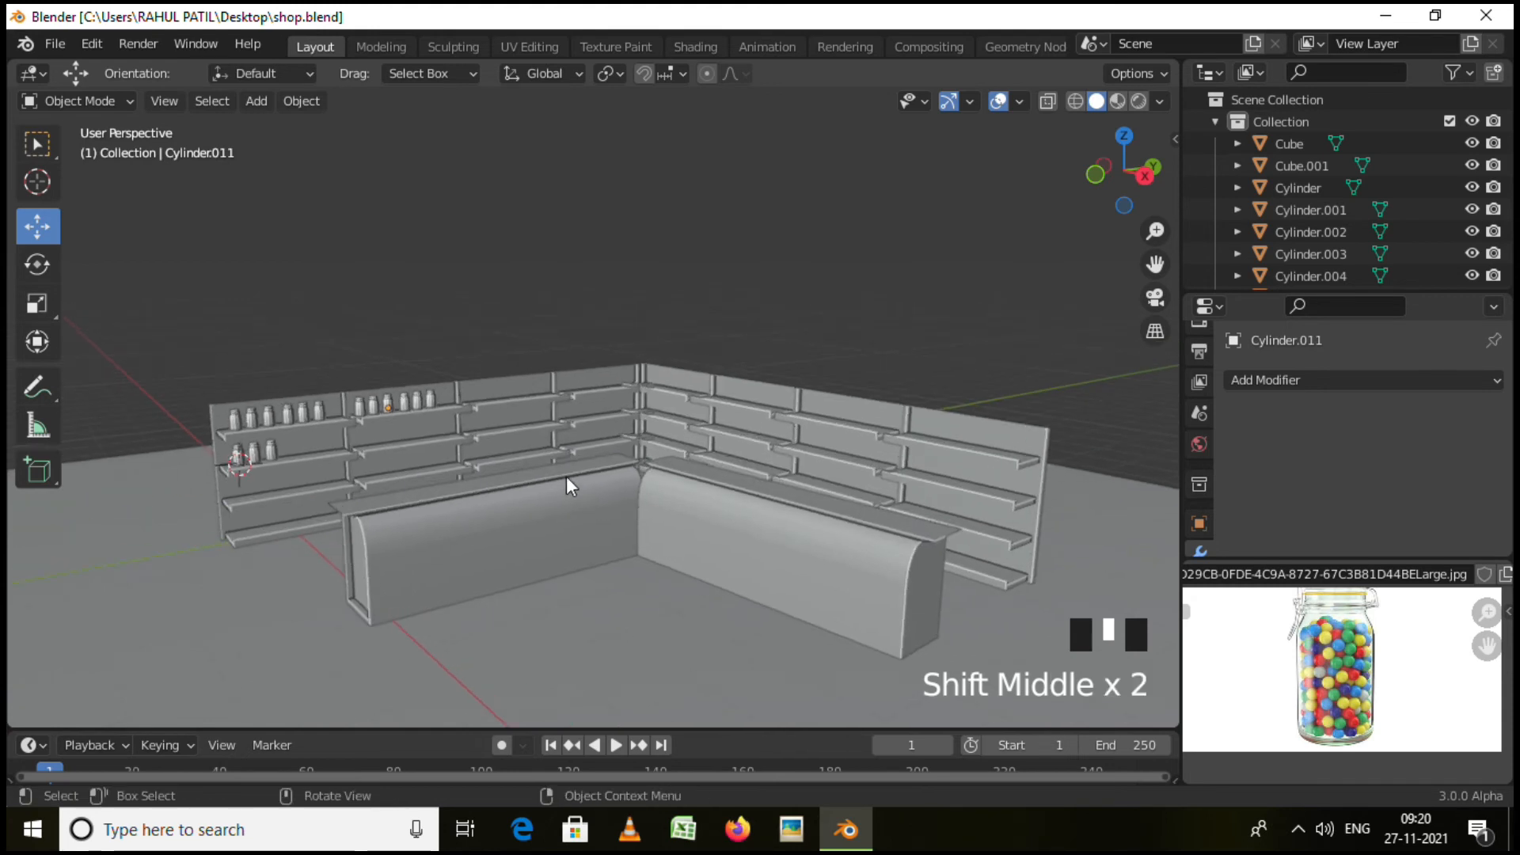
Place the 3D cursor on the counter top and load the Lay's chips pack PNG there as a reference image.
{"action": "scroll", "coordinate": [561, 472], "scroll_direction": "up", "scroll_amount": 4}
{"action": "scroll", "coordinate": [322, 526], "scroll_direction": "down", "scroll_amount": 2}
{"action": "right_click", "coordinate": [244, 521], "text": "shift"}
{"action": "key", "text": "shift+a"}
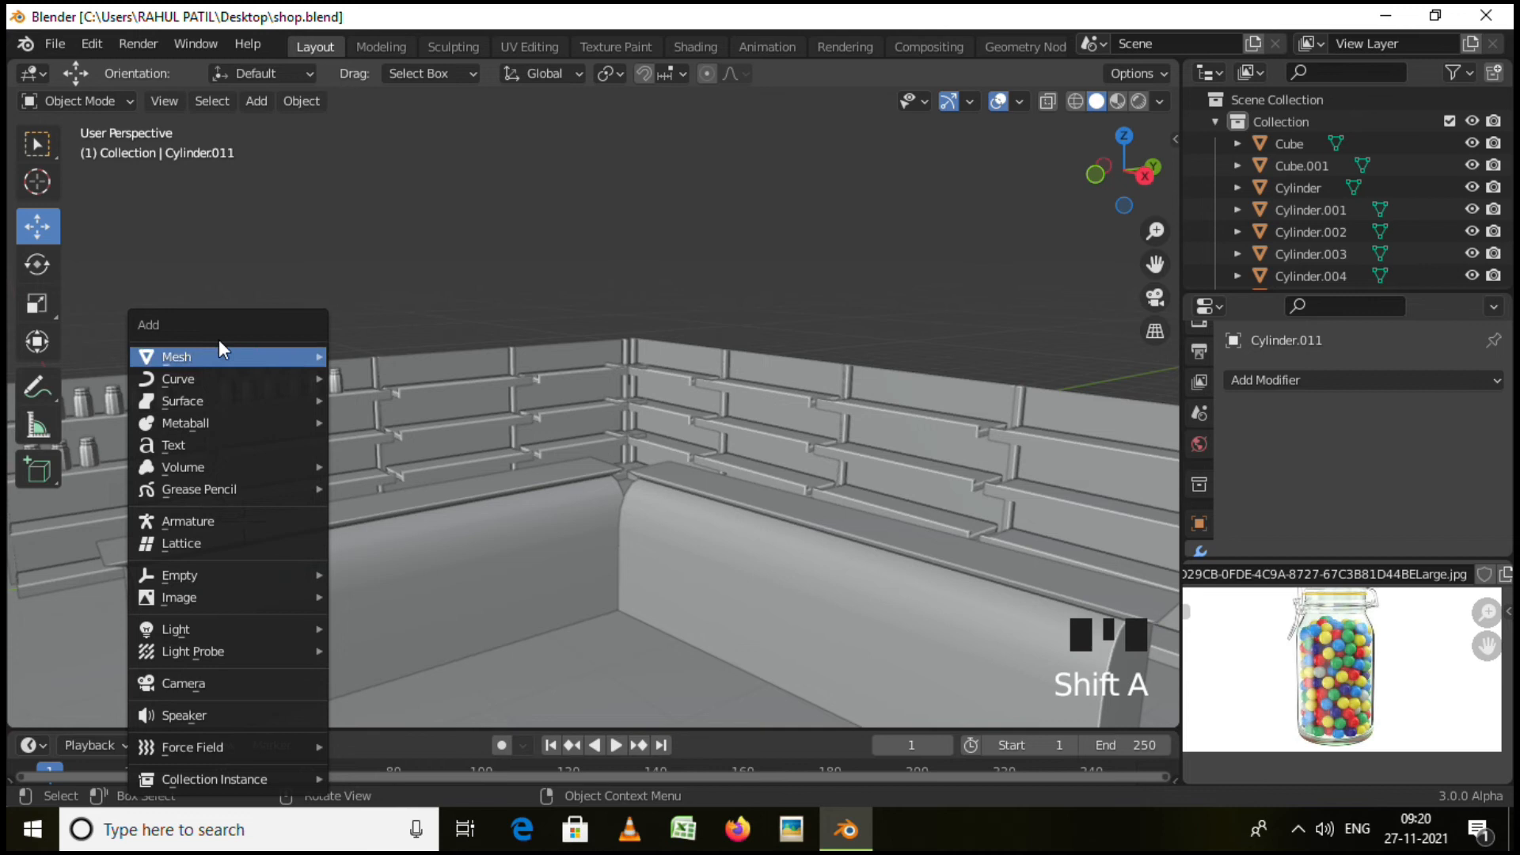
{"action": "mouse_move", "coordinate": [209, 598]}
{"action": "left_click", "coordinate": [348, 593]}
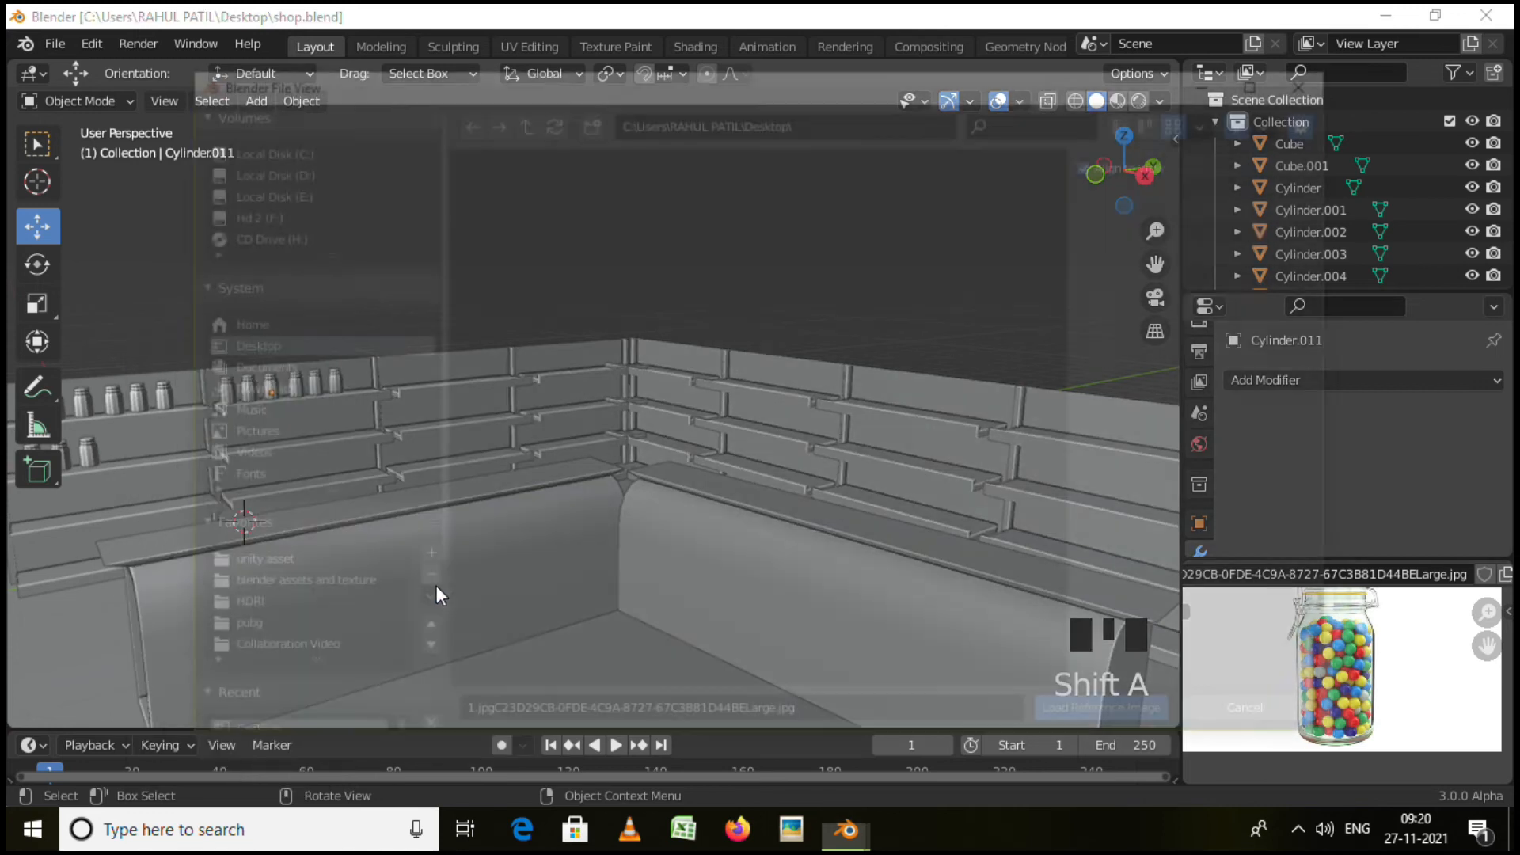
{"action": "scroll", "coordinate": [788, 559], "scroll_direction": "down", "scroll_amount": 1}
{"action": "scroll", "coordinate": [788, 559], "scroll_direction": "down", "scroll_amount": 2}
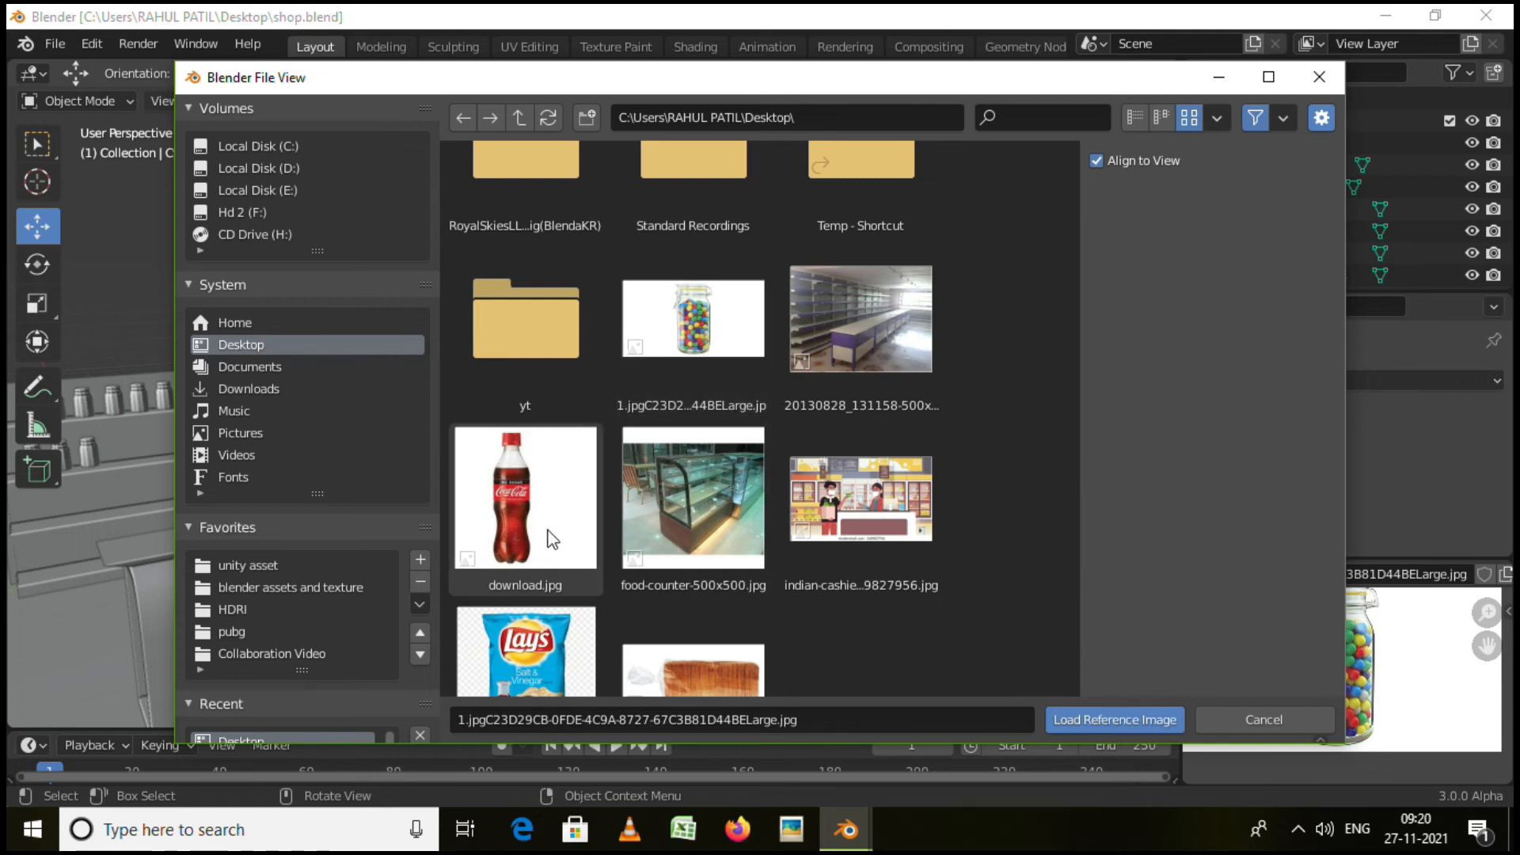
{"action": "scroll", "coordinate": [550, 622], "scroll_direction": "down", "scroll_amount": 1}
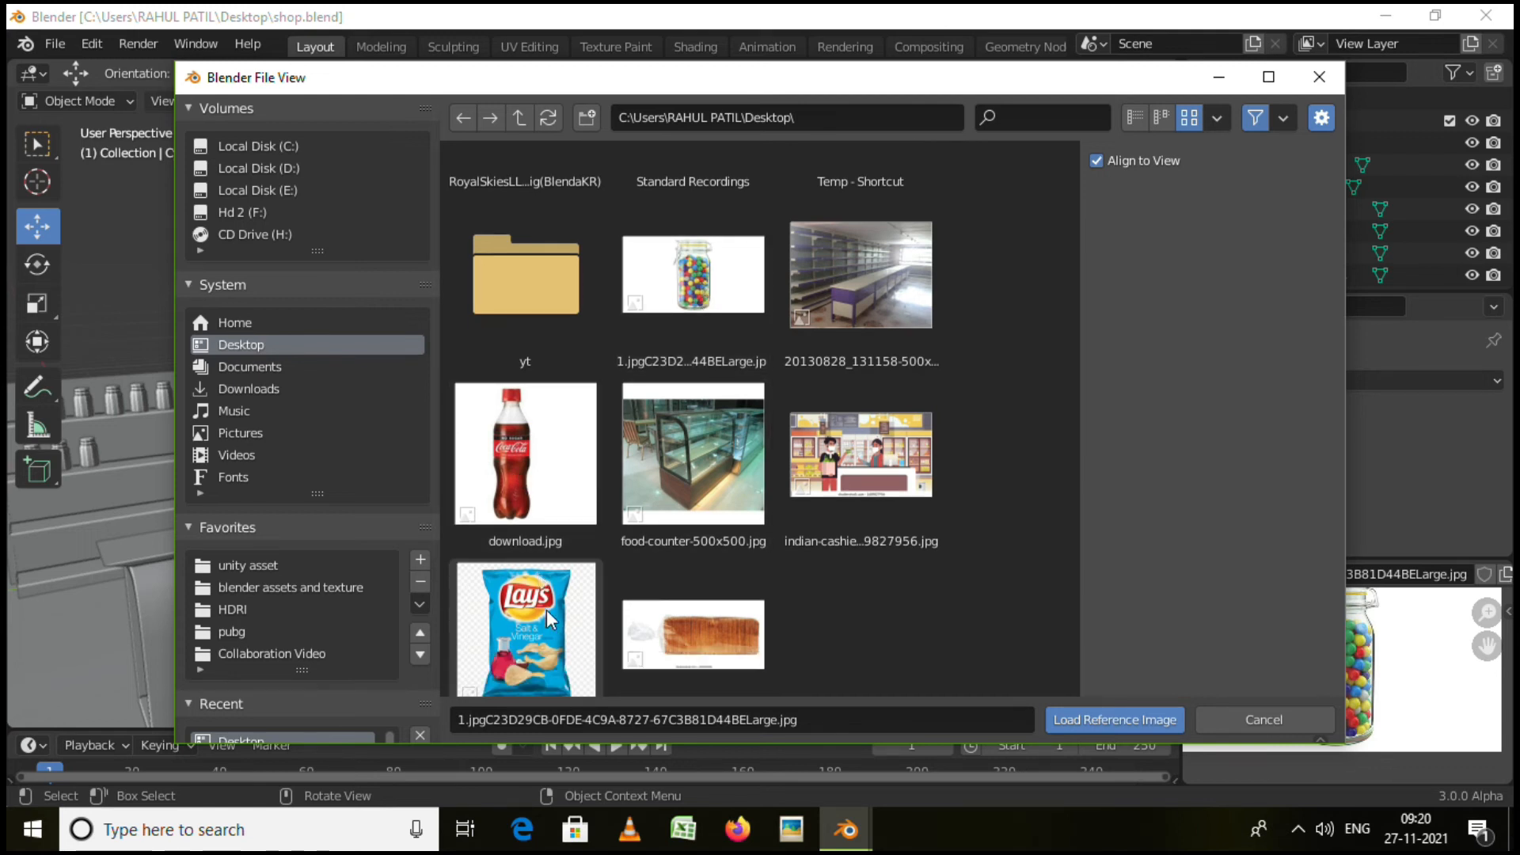
{"action": "left_click", "coordinate": [551, 622]}
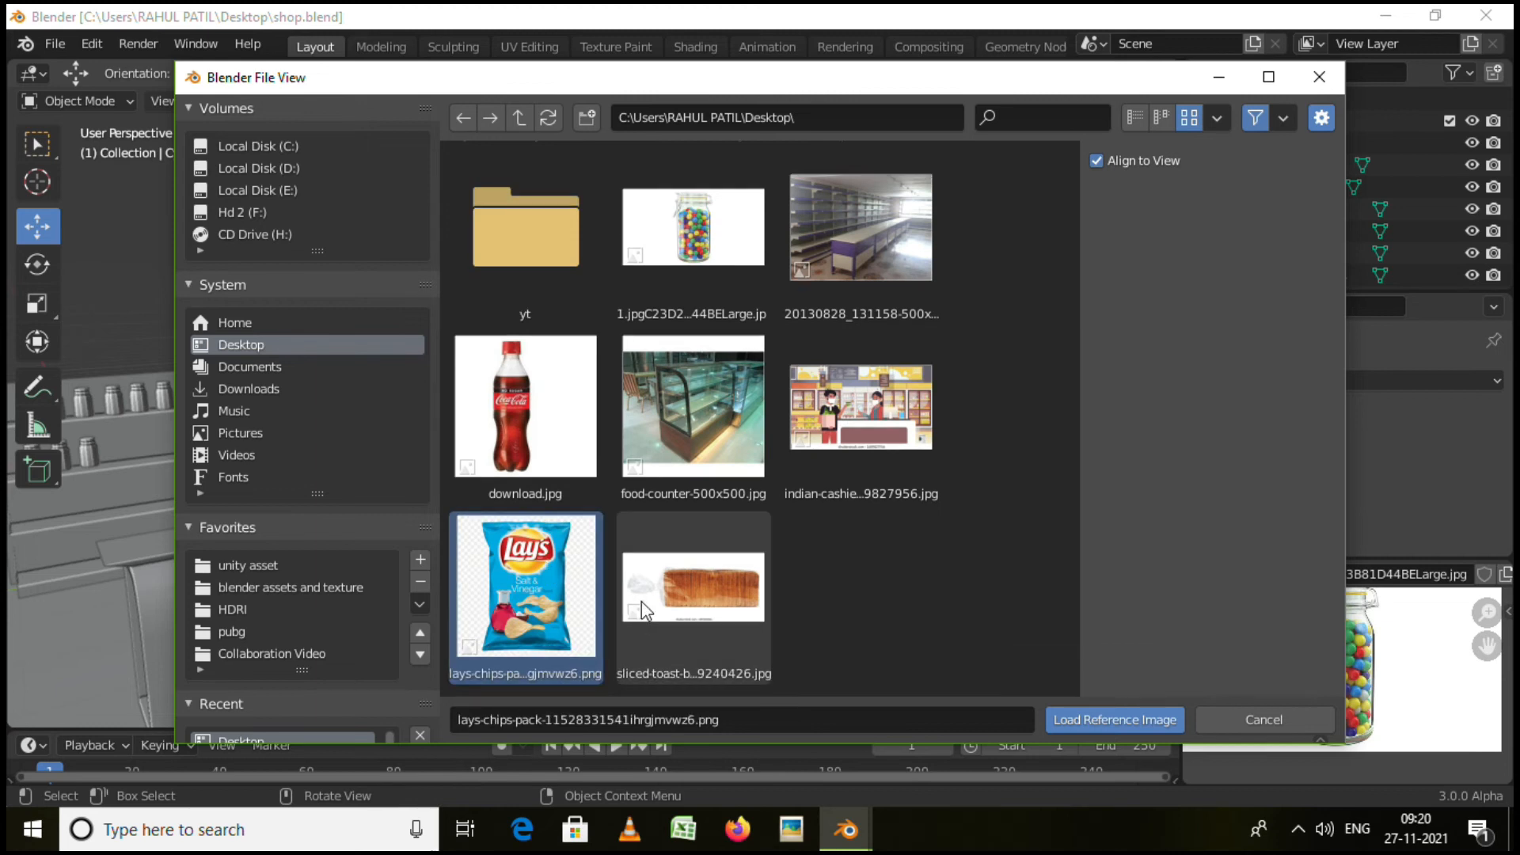
{"action": "left_click", "coordinate": [1133, 716]}
Scale the chips reference image to about 0.214 and raise it about 0.519 m along Z onto the counter.
{"action": "middle_click_drag", "start_coordinate": [472, 553], "coordinate": [790, 569], "text": "shift"}
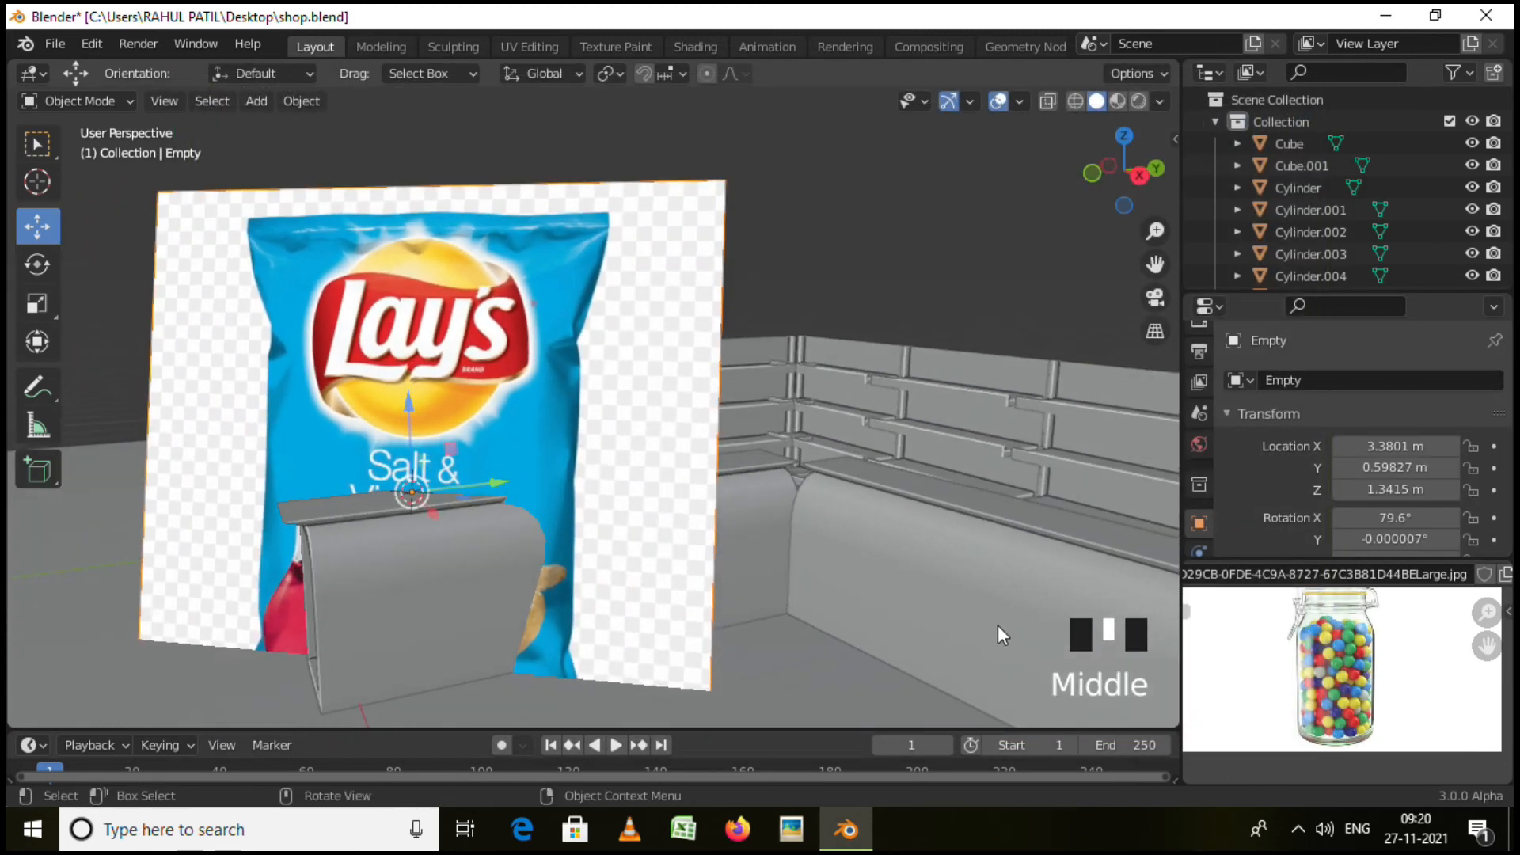
{"action": "key", "text": "s"}
{"action": "left_click", "coordinate": [544, 498]}
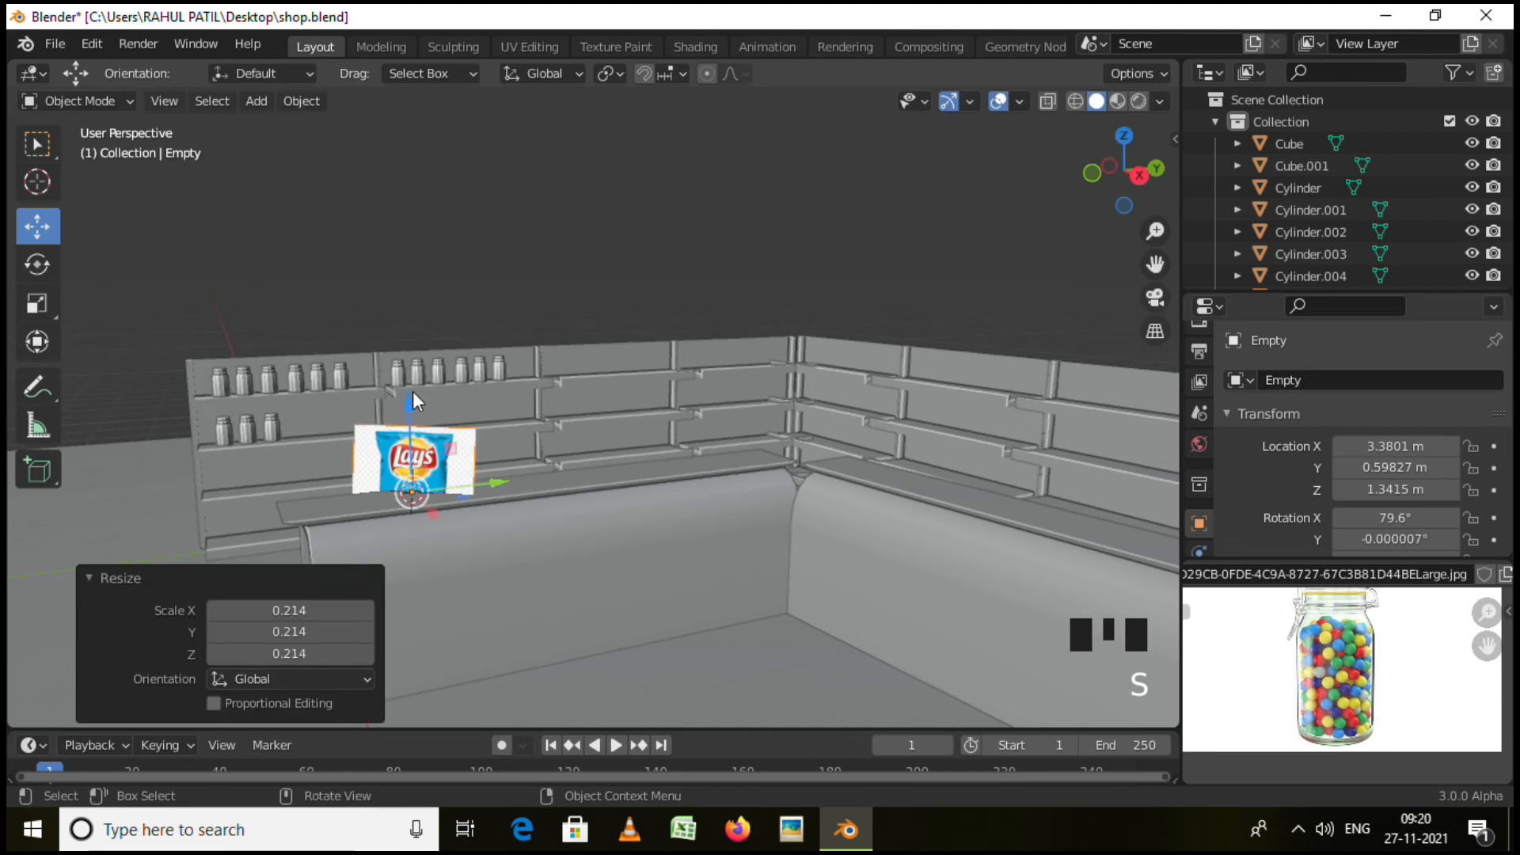
{"action": "left_click_drag", "start_coordinate": [409, 402], "coordinate": [443, 333]}
Rotate the chips image until it stands upright across the counter end, finishing with about 5.69° around Z.
{"action": "key", "text": "KP_7"}
{"action": "key", "text": "KP_7"}
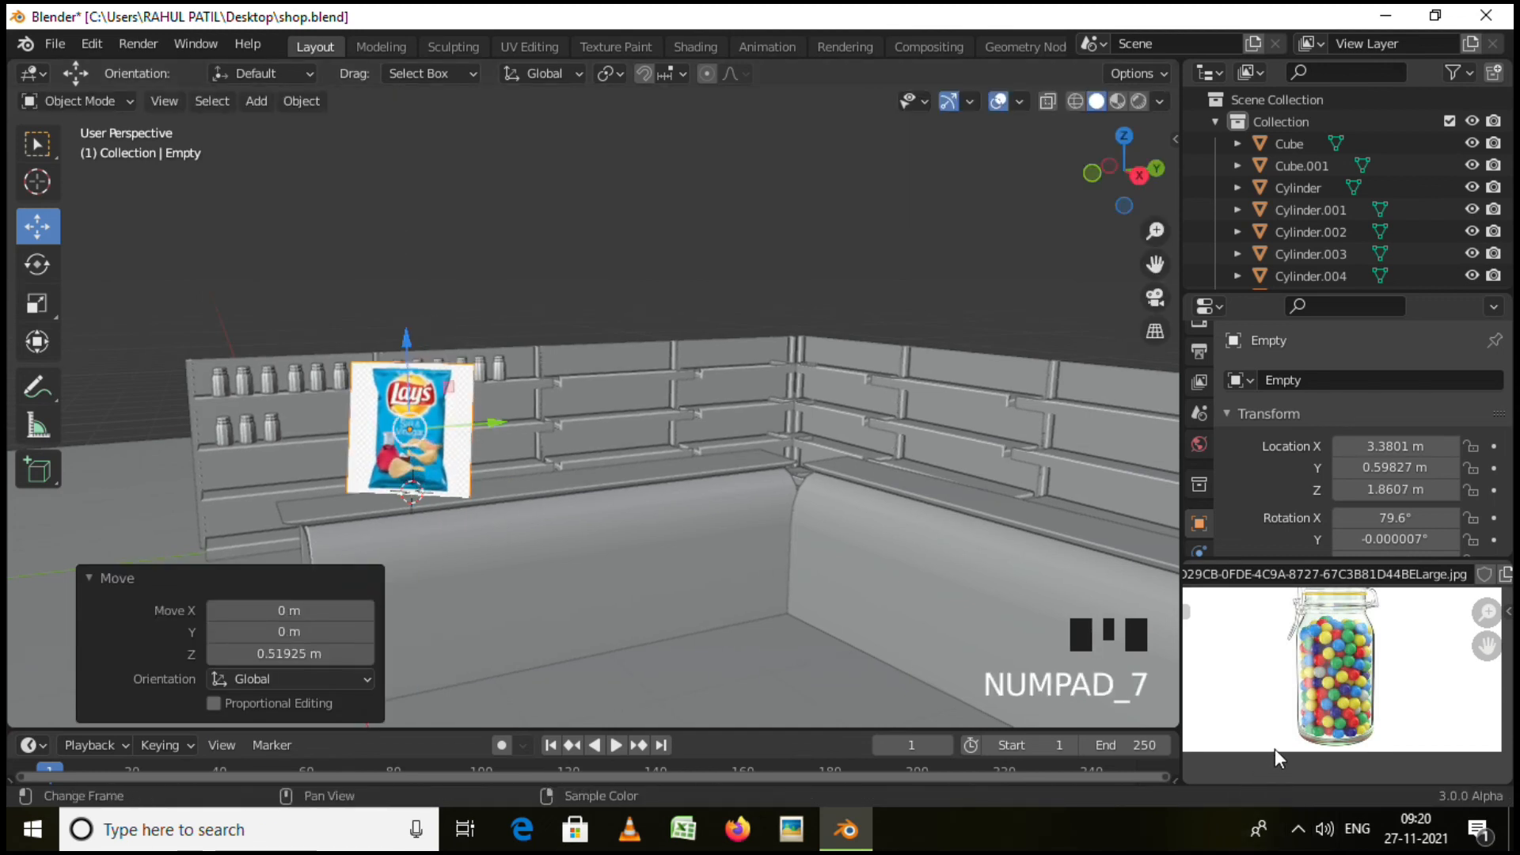
{"action": "key", "text": "KP_7"}
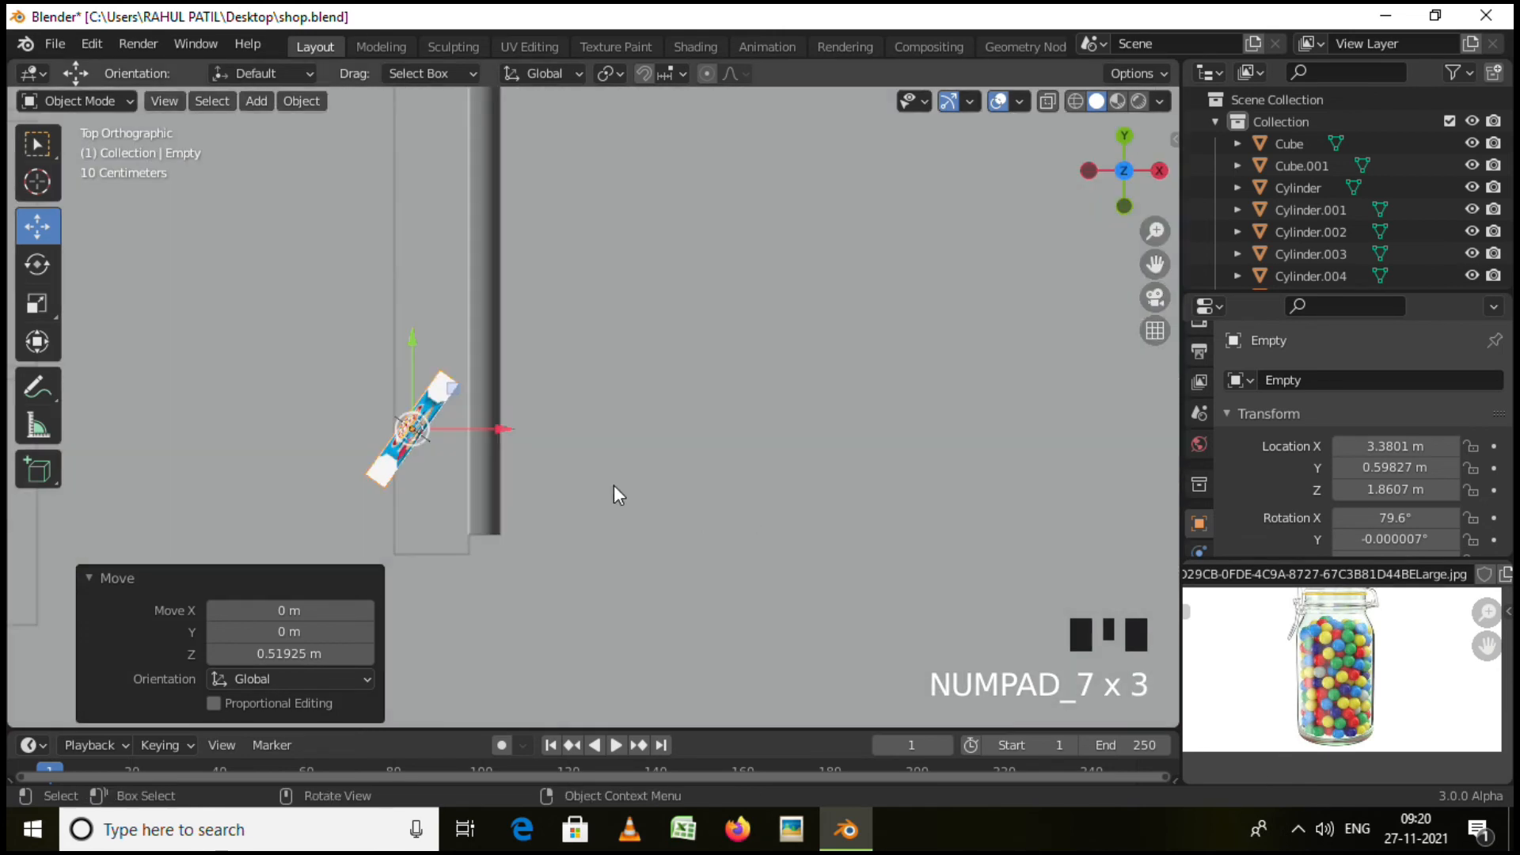
{"action": "left_click", "coordinate": [38, 263]}
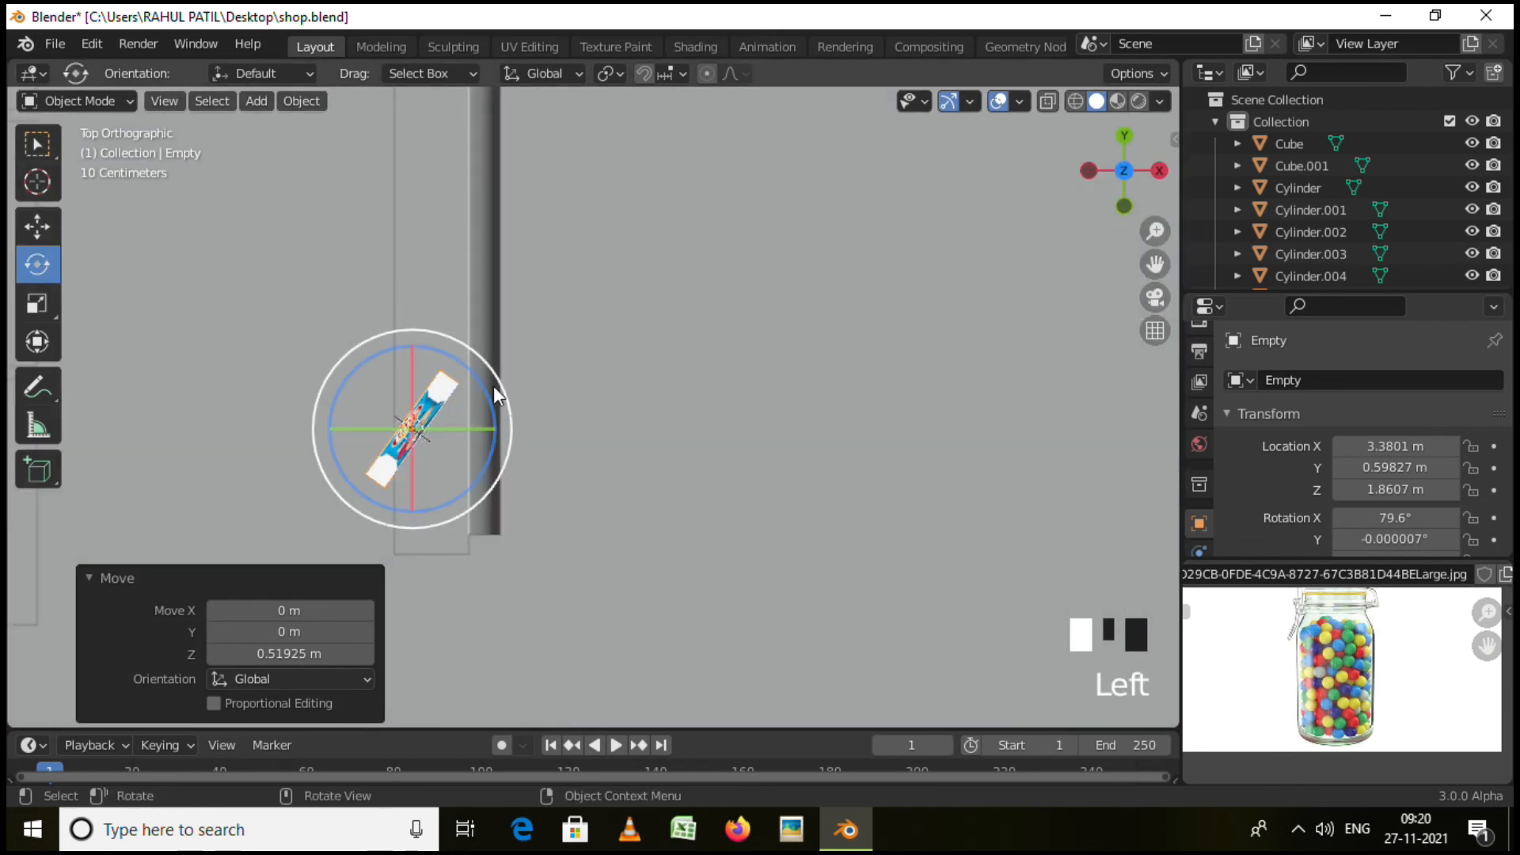
{"action": "left_click_drag", "start_coordinate": [471, 372], "coordinate": [501, 450]}
{"action": "left_click_drag", "start_coordinate": [410, 353], "coordinate": [420, 438]}
{"action": "mouse_move", "coordinate": [419, 438]}
{"action": "middle_mouse_down"}
{"action": "mouse_move", "coordinate": [541, 387]}
{"action": "mouse_move", "coordinate": [485, 393]}
{"action": "mouse_move", "coordinate": [472, 431]}
{"action": "mouse_move", "coordinate": [447, 429]}
{"action": "middle_mouse_up"}
{"action": "left_click_drag", "start_coordinate": [366, 434], "coordinate": [417, 370]}
{"action": "middle_click_drag", "start_coordinate": [416, 370], "coordinate": [696, 380]}
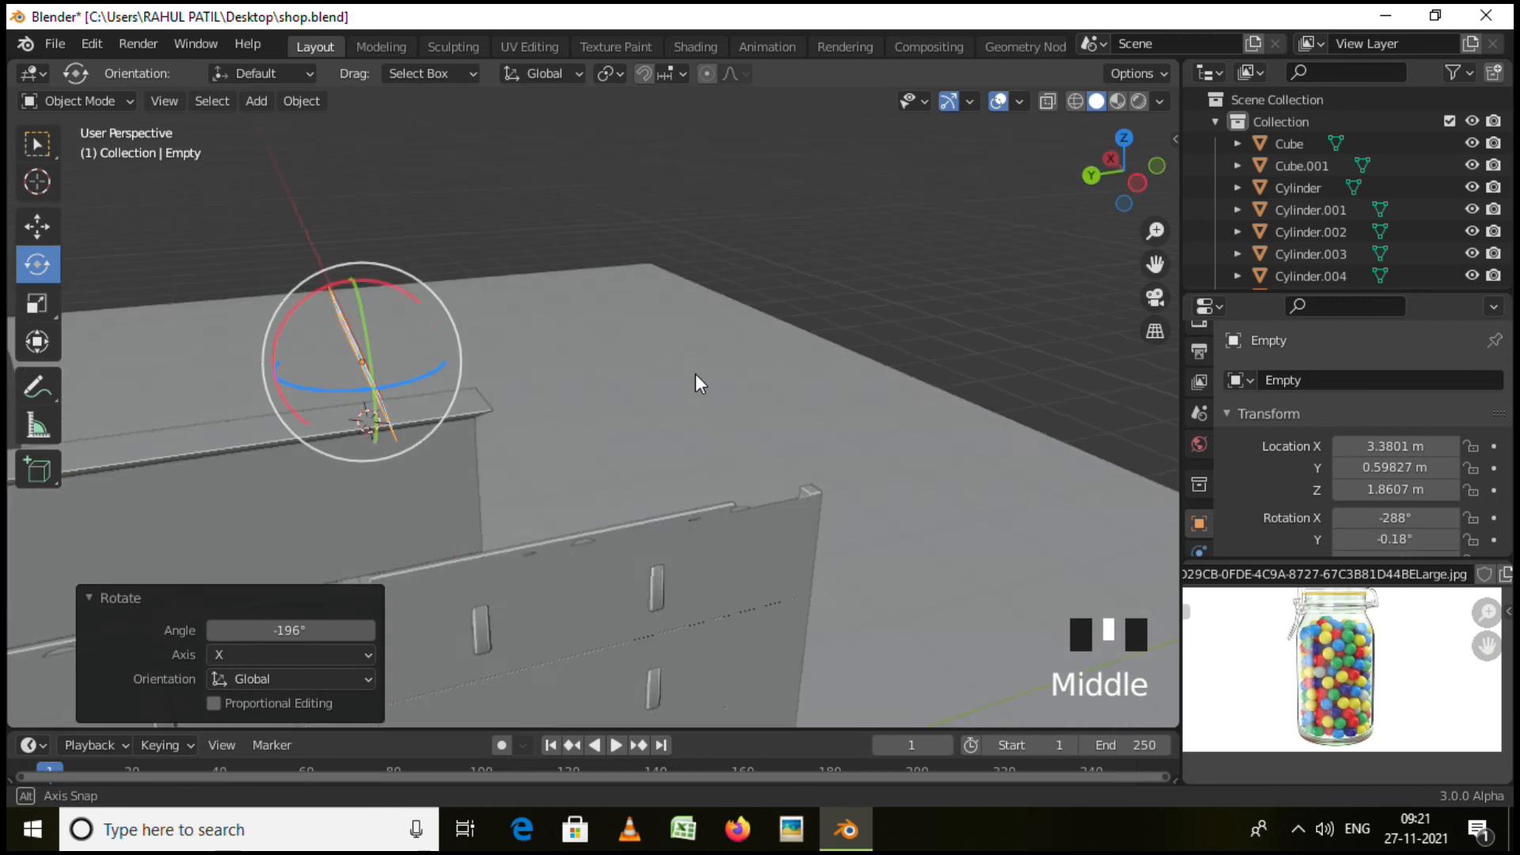
{"action": "left_click_drag", "start_coordinate": [384, 285], "coordinate": [423, 287]}
{"action": "middle_click_drag", "start_coordinate": [422, 286], "coordinate": [373, 385]}
{"action": "left_click_drag", "start_coordinate": [374, 385], "coordinate": [392, 388]}
Put the 3D cursor at the base of the chips image and snap it to the grid.
{"action": "scroll", "coordinate": [492, 430], "scroll_direction": "up", "scroll_amount": 7}
{"action": "mouse_move", "coordinate": [490, 424]}
{"action": "middle_mouse_down", "text": "shift"}
{"action": "mouse_move", "coordinate": [561, 455]}
{"action": "mouse_move", "coordinate": [467, 434]}
{"action": "middle_mouse_up", "text": "shift"}
{"action": "right_click", "coordinate": [366, 400], "text": "shift"}
{"action": "scroll", "coordinate": [469, 434], "scroll_direction": "down", "scroll_amount": 2}
{"action": "middle_click_drag", "start_coordinate": [473, 434], "coordinate": [604, 498], "text": "shift"}
{"action": "middle_click_drag", "start_coordinate": [650, 570], "coordinate": [605, 542]}
{"action": "middle_click_drag", "start_coordinate": [420, 421], "coordinate": [645, 459]}
{"action": "left_click", "coordinate": [649, 456]}
{"action": "key", "text": "shift+s"}
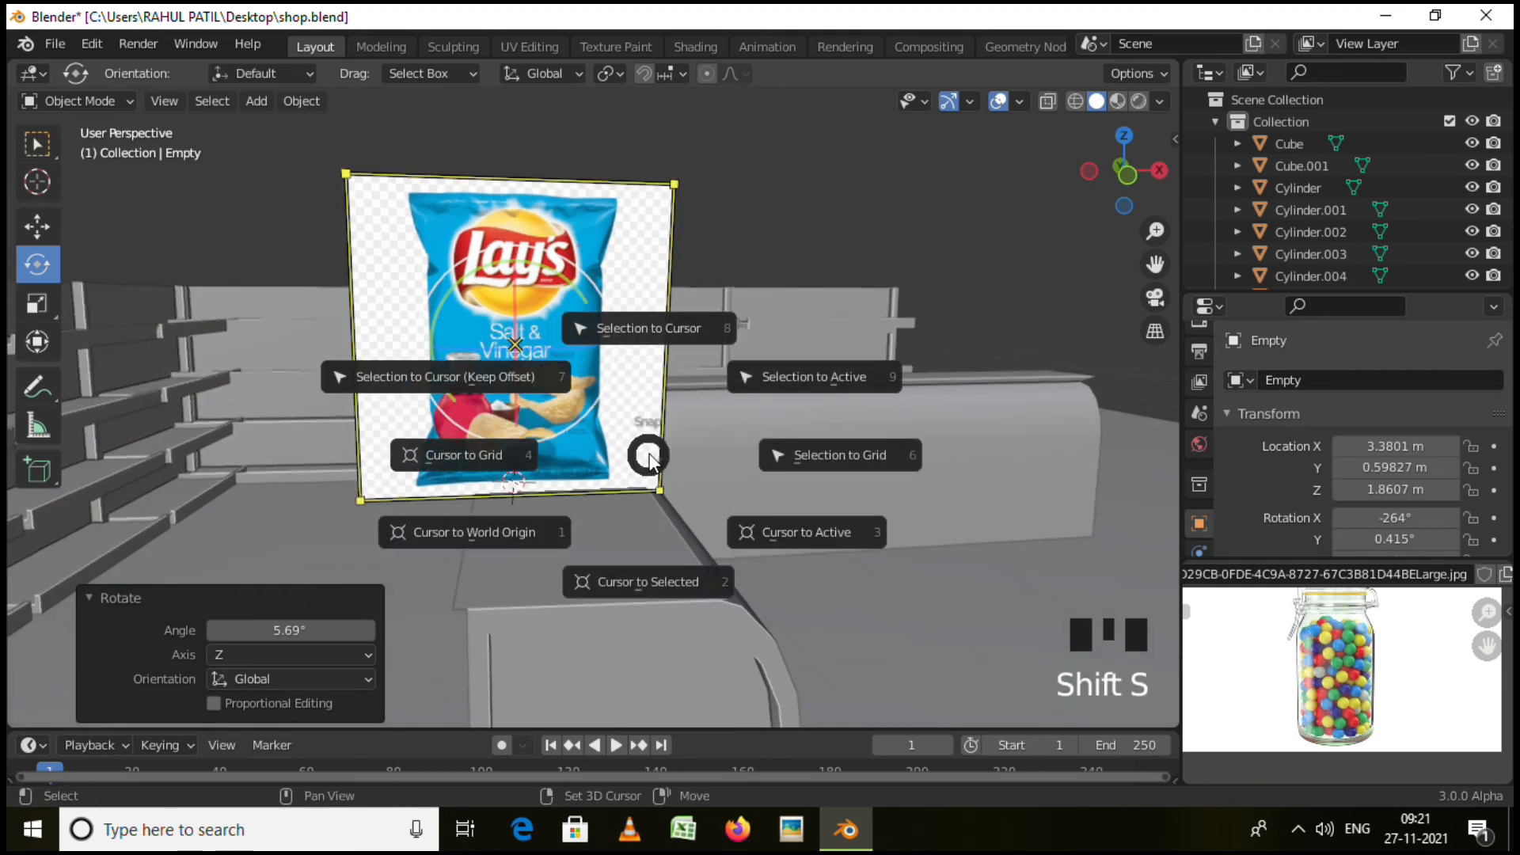
{"action": "left_click", "coordinate": [608, 457]}
Add a 2 m plane and snap it to the 3D cursor placed at the pack's bottom edge in the reference image.
{"action": "key", "text": "shift+a"}
{"action": "mouse_move", "coordinate": [532, 210]}
{"action": "left_click", "coordinate": [703, 209]}
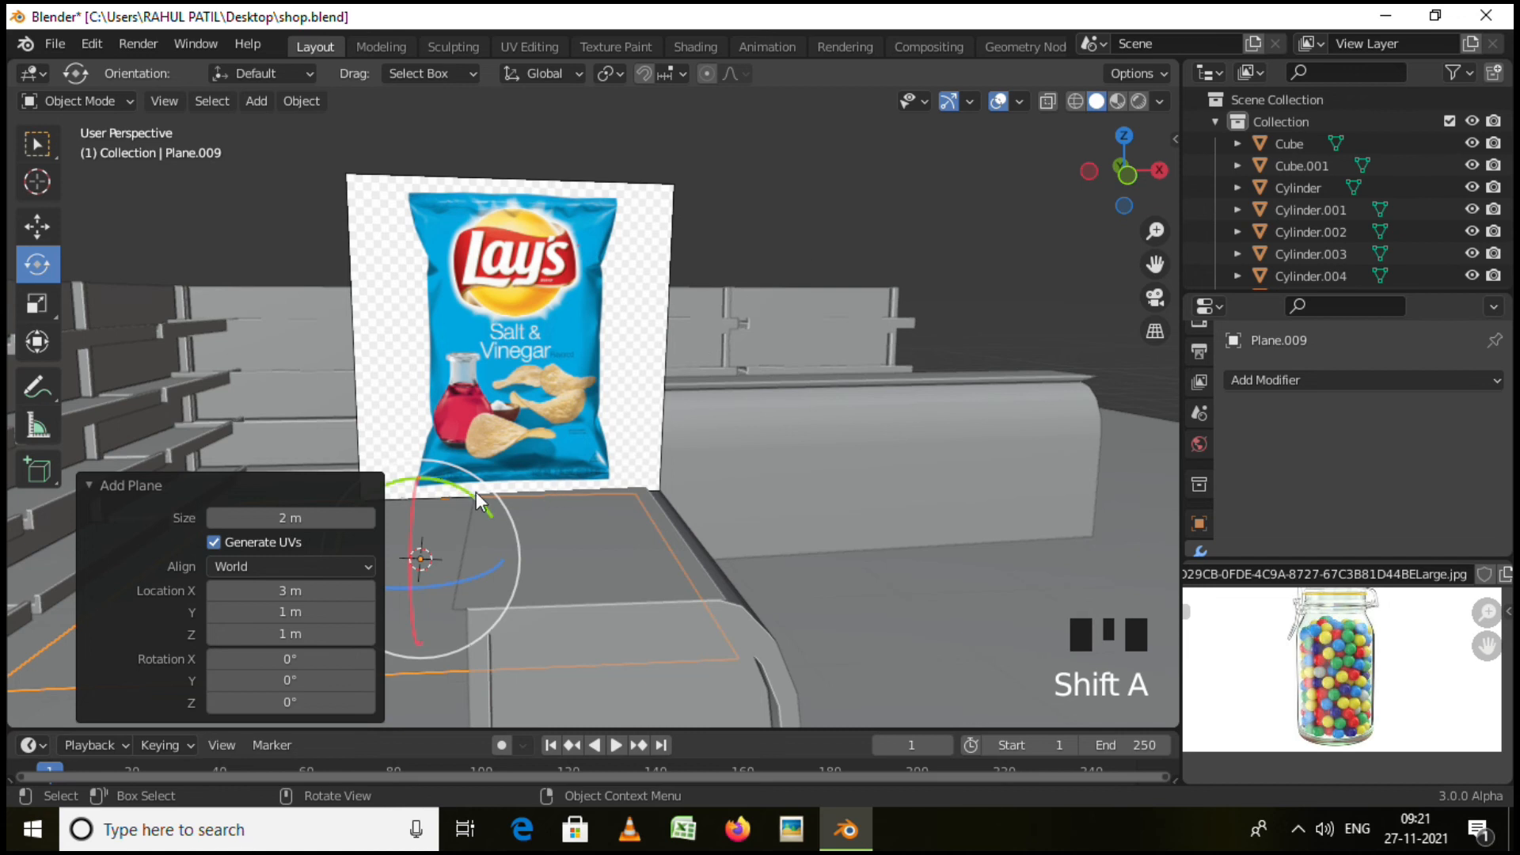
{"action": "right_click", "coordinate": [515, 480], "text": "shift"}
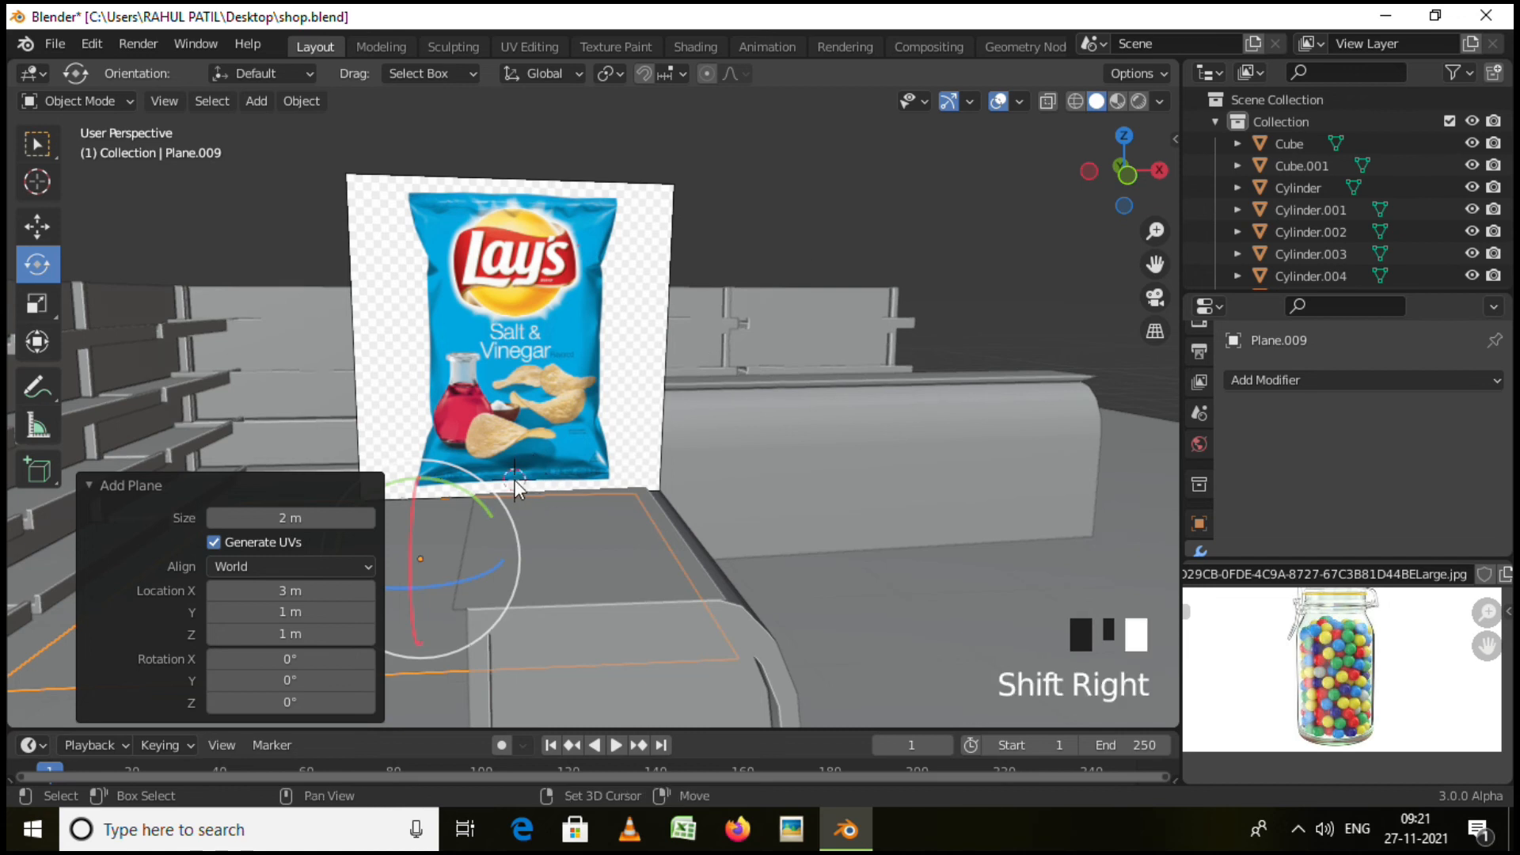
{"action": "key", "text": "shift+s"}
{"action": "left_click", "coordinate": [602, 377]}
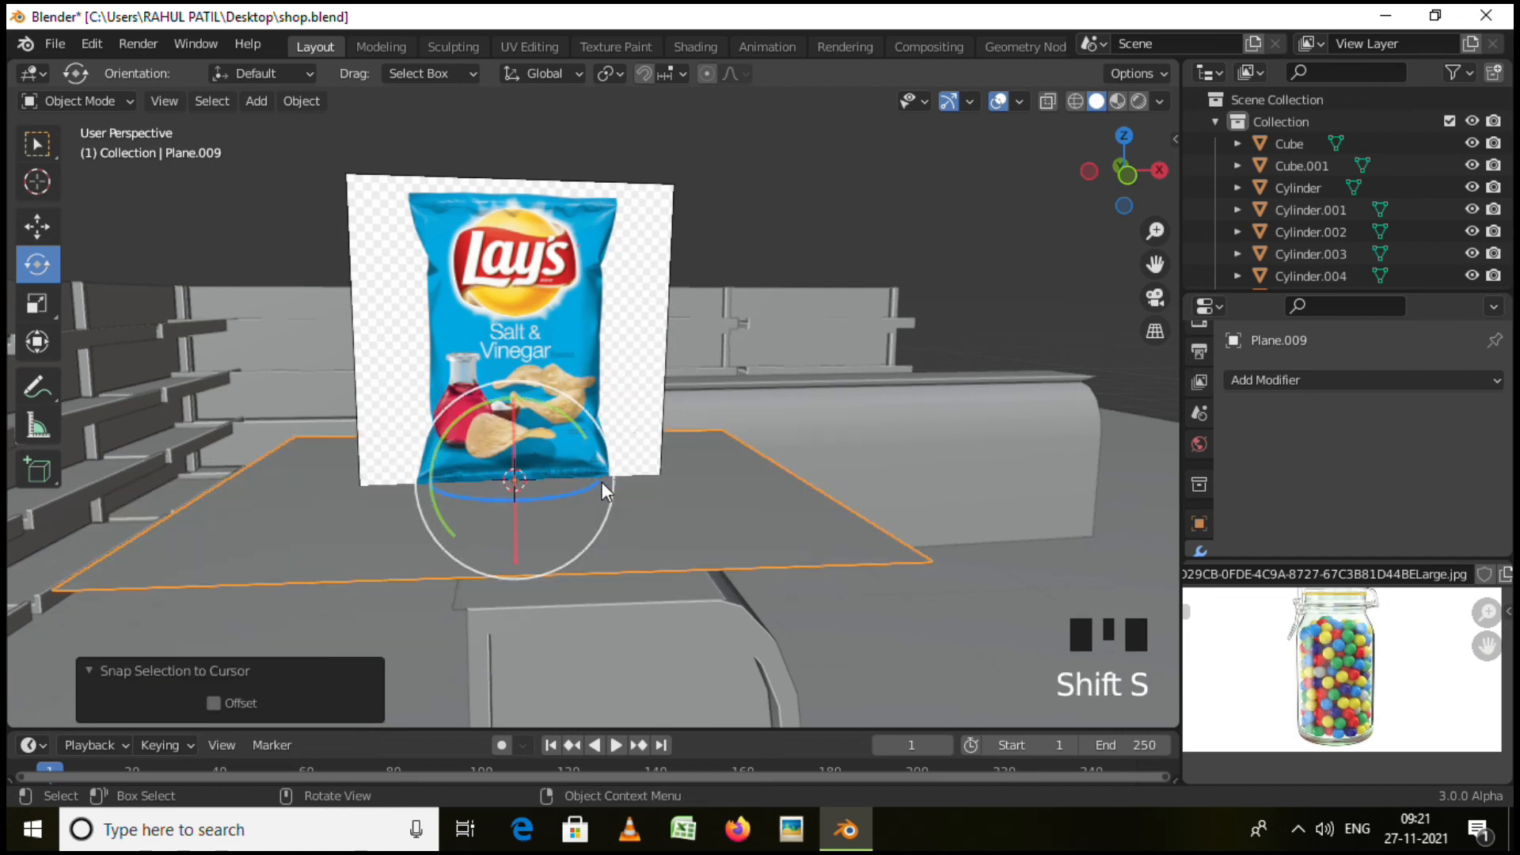
Rotate the plane about 92.2° around X so it stands upright and scale it to about 0.395.
{"action": "middle_click_drag", "start_coordinate": [602, 482], "coordinate": [608, 508]}
{"action": "left_click_drag", "start_coordinate": [519, 421], "coordinate": [529, 507]}
{"action": "key", "text": "s"}
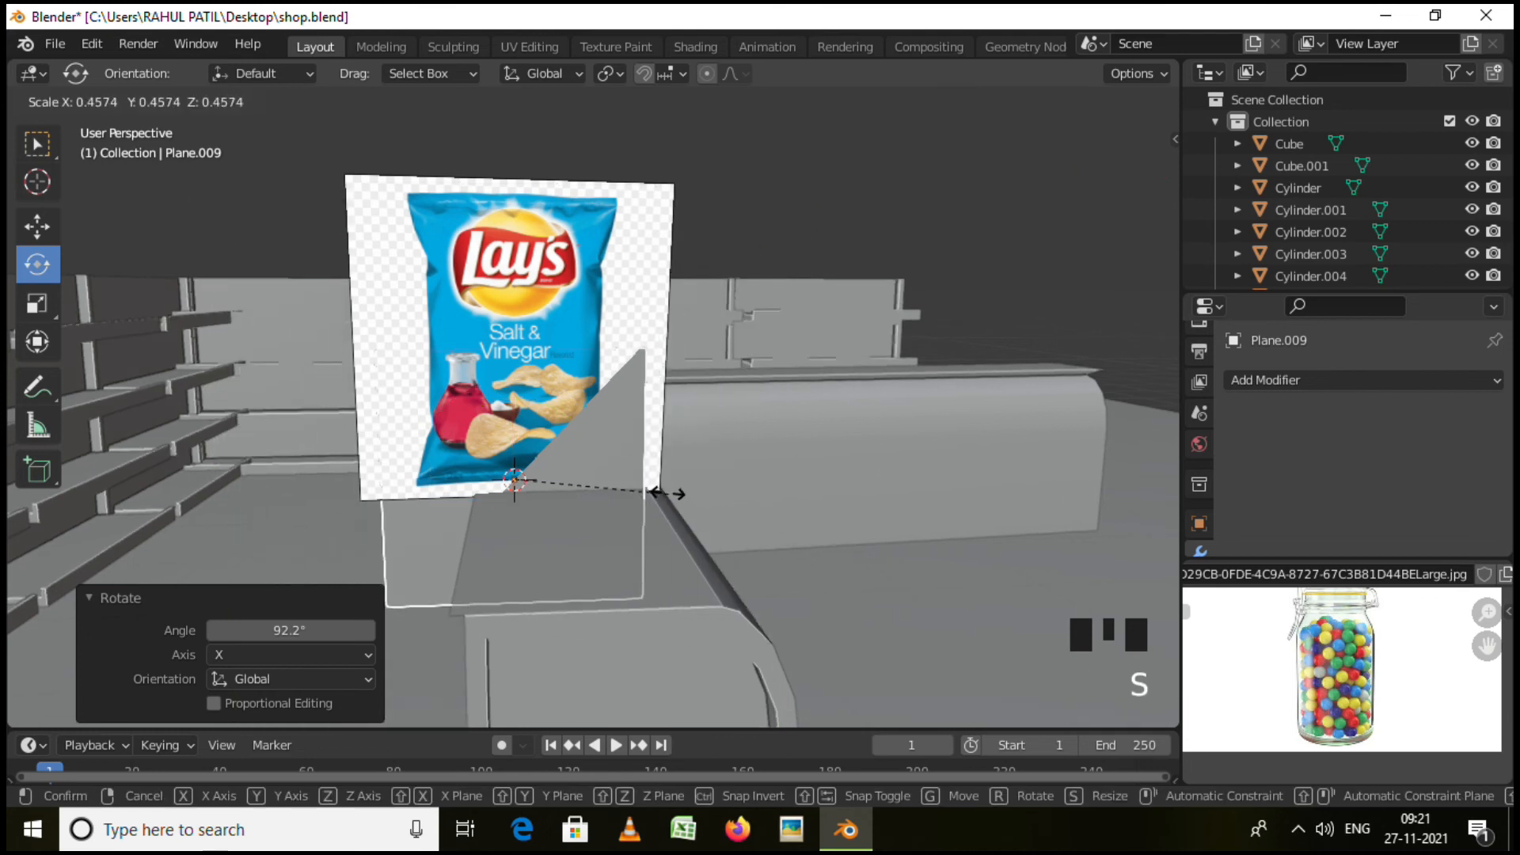
{"action": "left_click", "coordinate": [648, 489]}
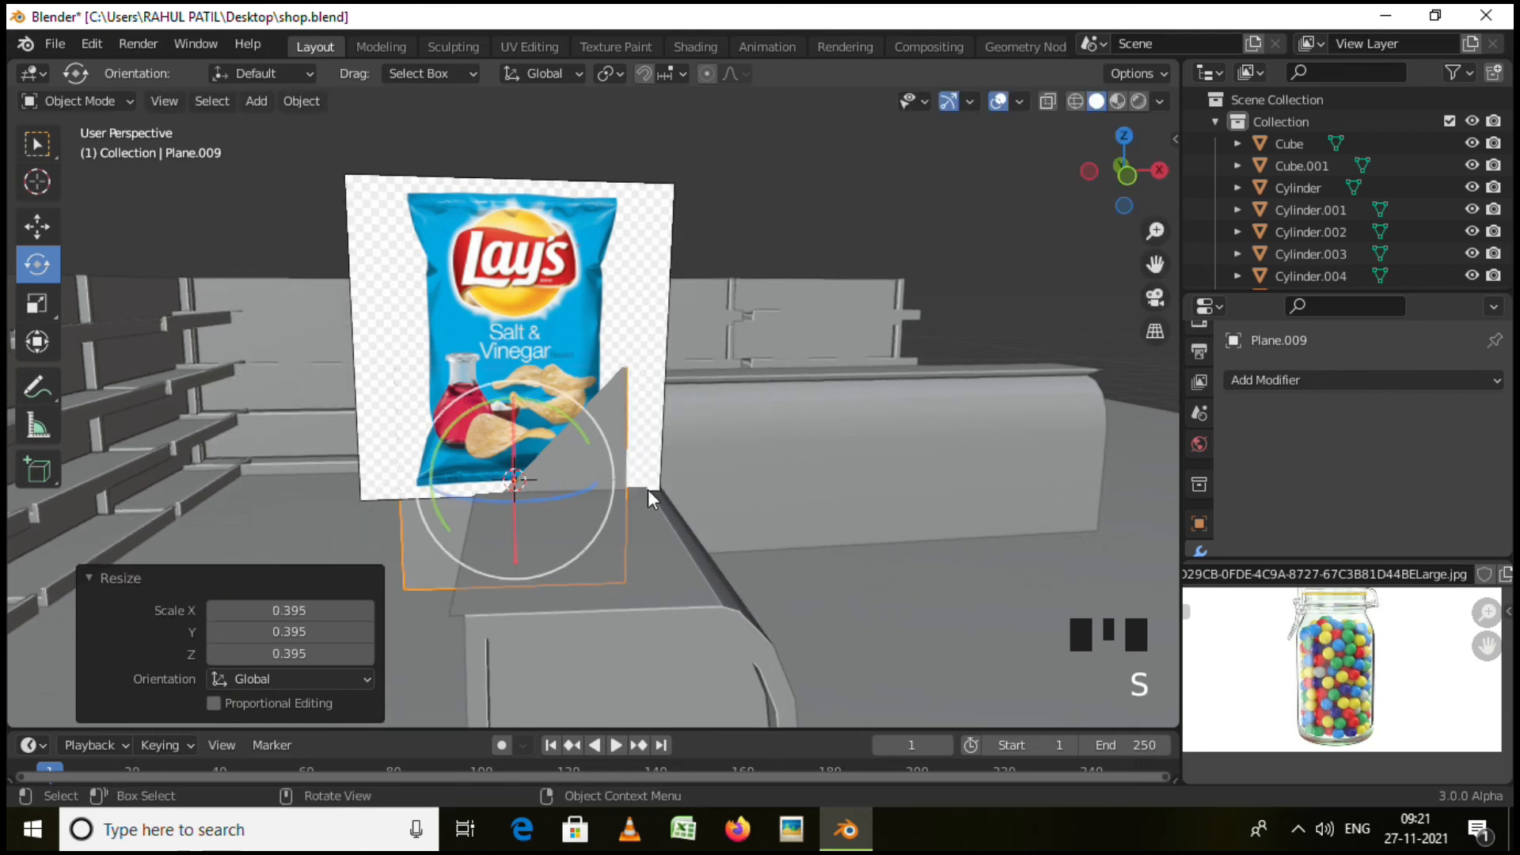
Raise the plane, move it about -0.151 m along Y in front of the chips image, and turn on X-ray.
{"action": "left_click", "coordinate": [37, 228]}
{"action": "left_click_drag", "start_coordinate": [507, 405], "coordinate": [515, 305]}
{"action": "middle_click_drag", "start_coordinate": [692, 391], "coordinate": [475, 420]}
{"action": "left_click_drag", "start_coordinate": [610, 375], "coordinate": [545, 376]}
{"action": "middle_click_drag", "start_coordinate": [546, 375], "coordinate": [753, 354]}
{"action": "scroll", "coordinate": [481, 344], "scroll_direction": "up", "scroll_amount": 2}
{"action": "middle_click_drag", "start_coordinate": [482, 344], "coordinate": [722, 363]}
{"action": "left_click", "coordinate": [1047, 101]}
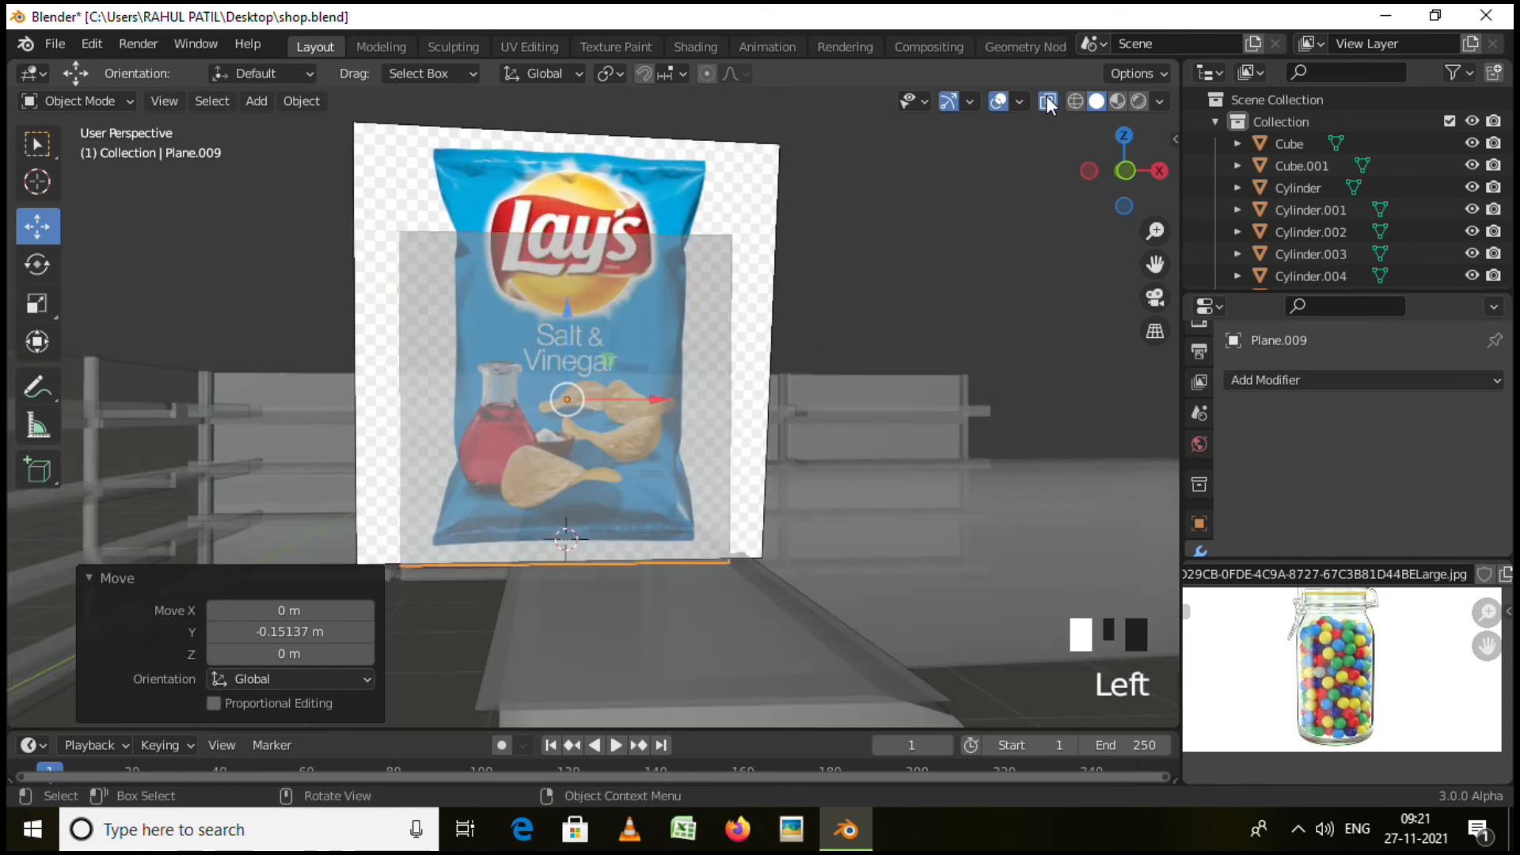
Select the plane again and raise it about 0.131 m along Z to centre it on the chips pack.
{"action": "middle_click_drag", "start_coordinate": [633, 353], "coordinate": [382, 224]}
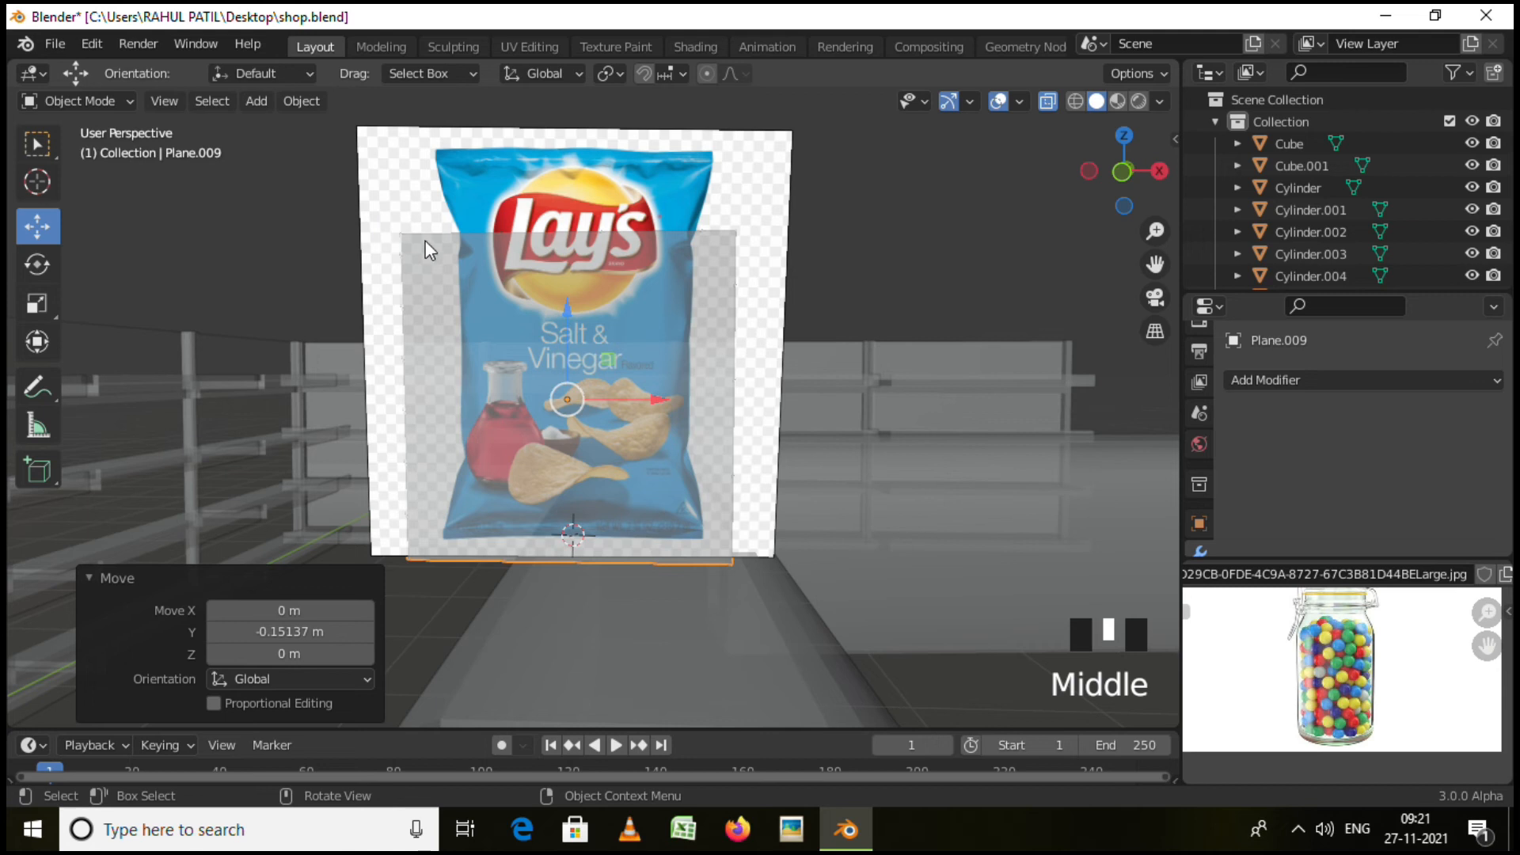
{"action": "key", "text": "2"}
{"action": "left_click", "coordinate": [547, 270]}
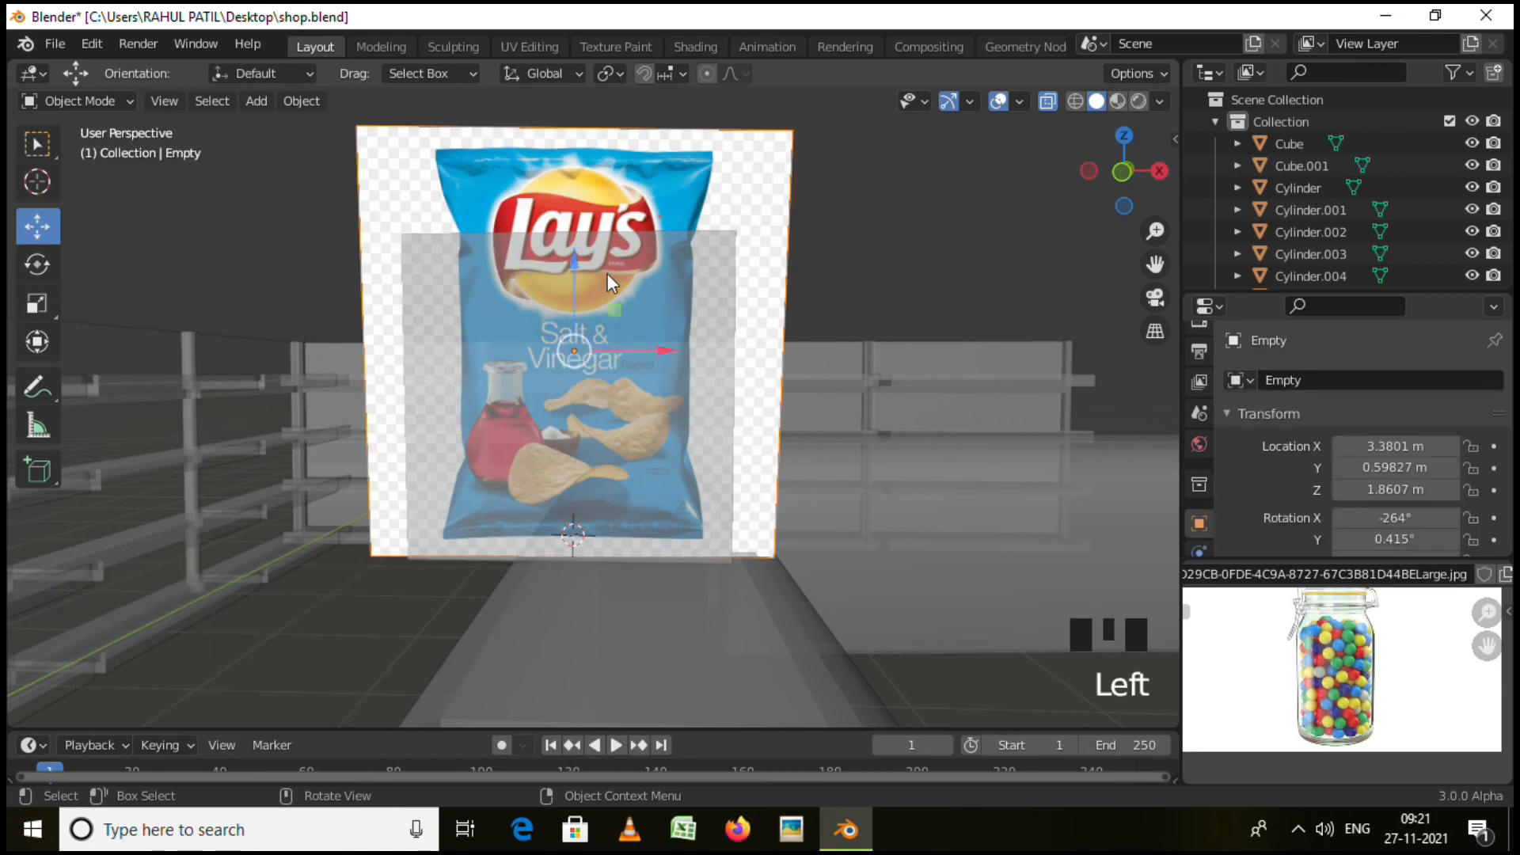
{"action": "left_click", "coordinate": [583, 257]}
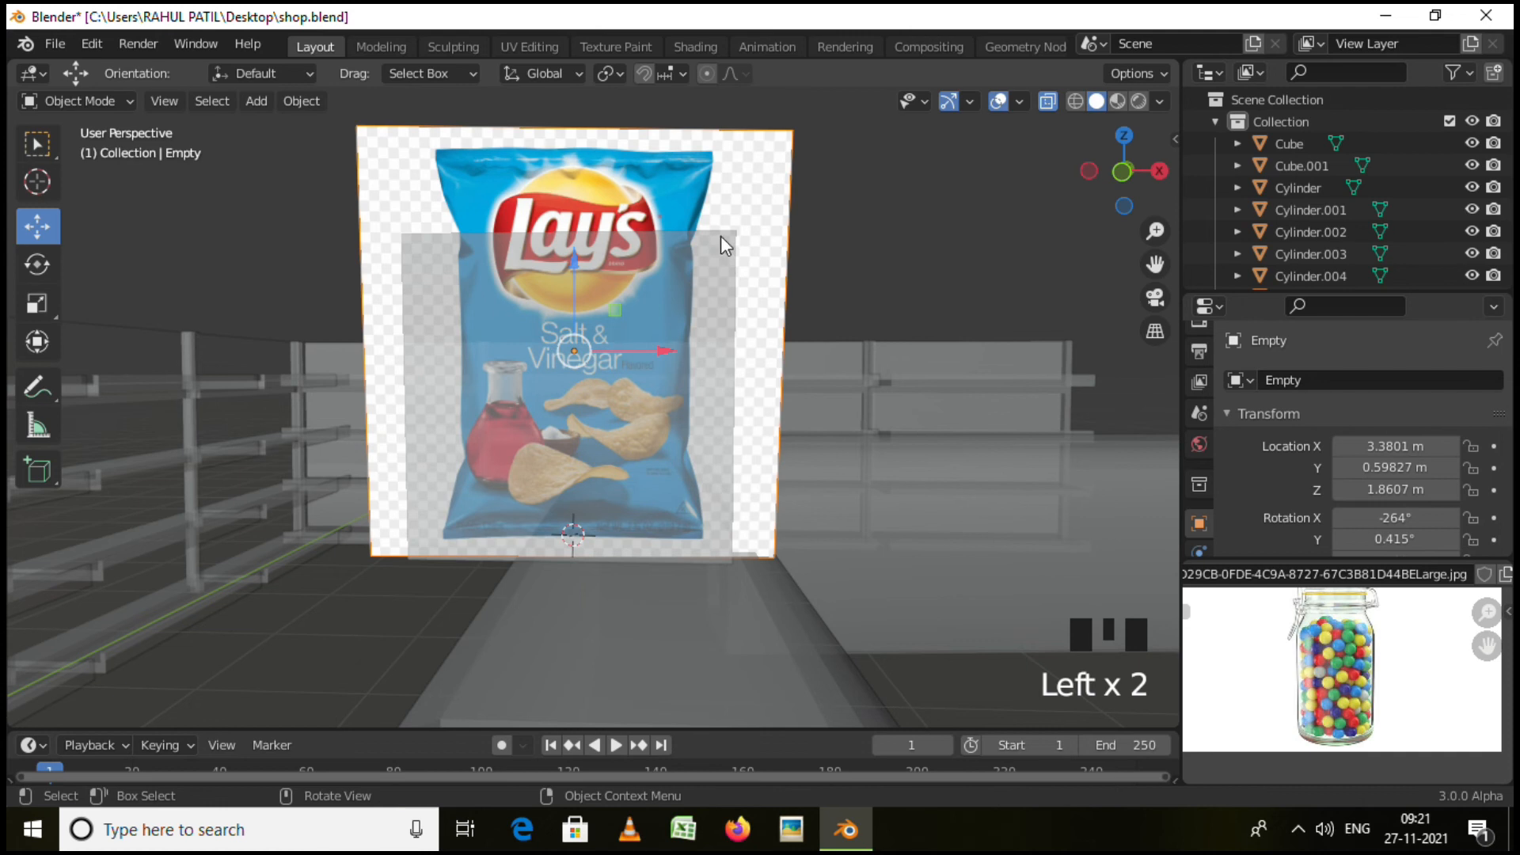
{"action": "left_click", "coordinate": [727, 245]}
{"action": "left_click_drag", "start_coordinate": [559, 315], "coordinate": [586, 253]}
{"action": "key", "text": "s"}
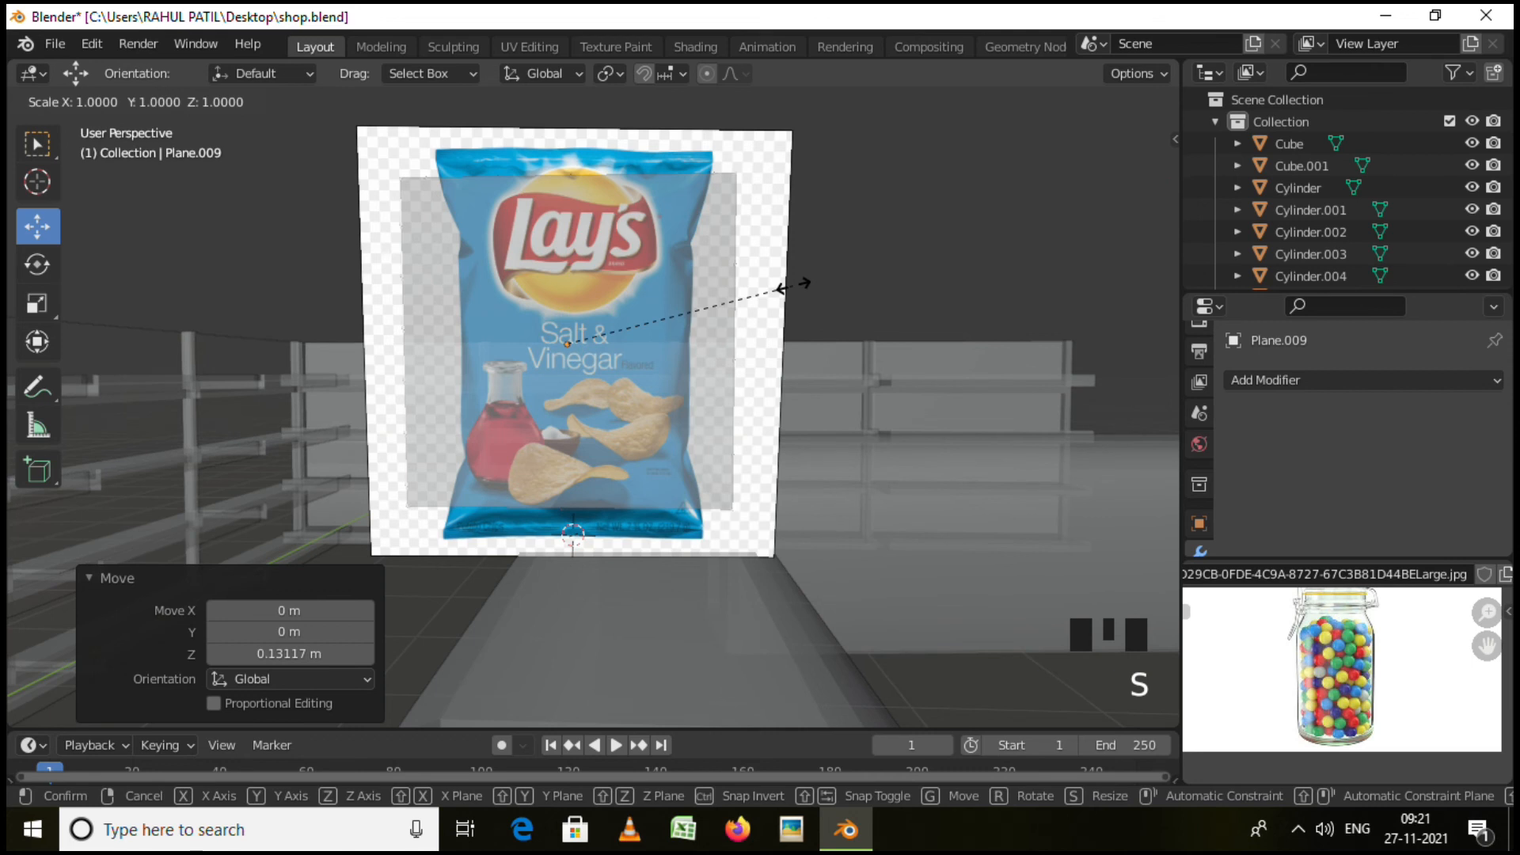
{"action": "key", "text": "y"}
{"action": "right_click", "coordinate": [795, 283]}
{"action": "key", "text": "s"}
{"action": "key", "text": "y"}
{"action": "right_click", "coordinate": [737, 296]}
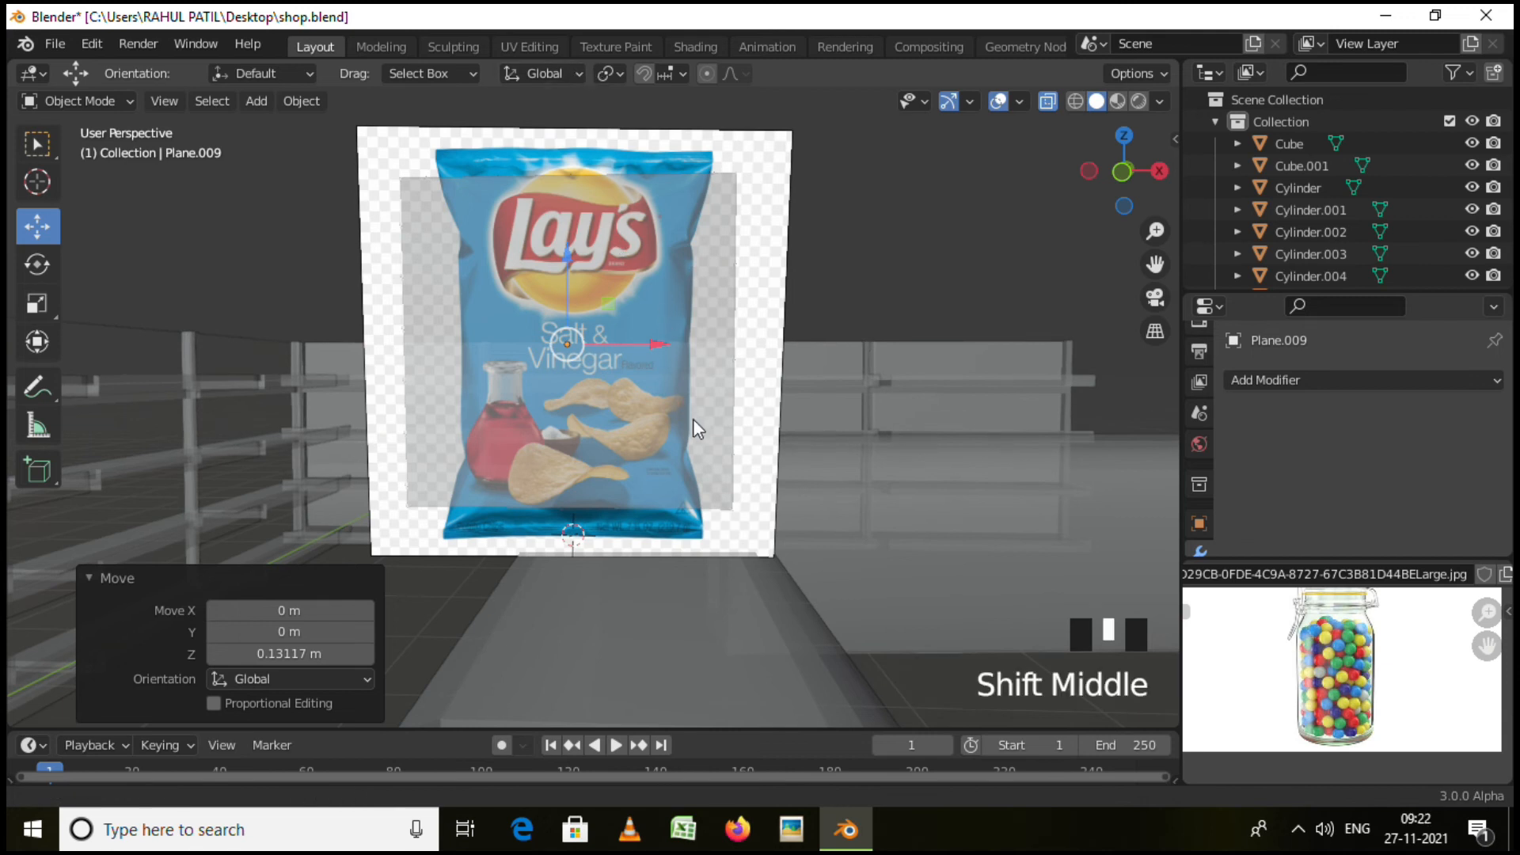
Scale the plane to about 0.72 along X to match the pack's width and shift it about 0.018 m along X.
{"action": "middle_click_drag", "start_coordinate": [692, 420], "coordinate": [687, 430], "text": "shift"}
{"action": "key", "text": "s"}
{"action": "key", "text": "x"}
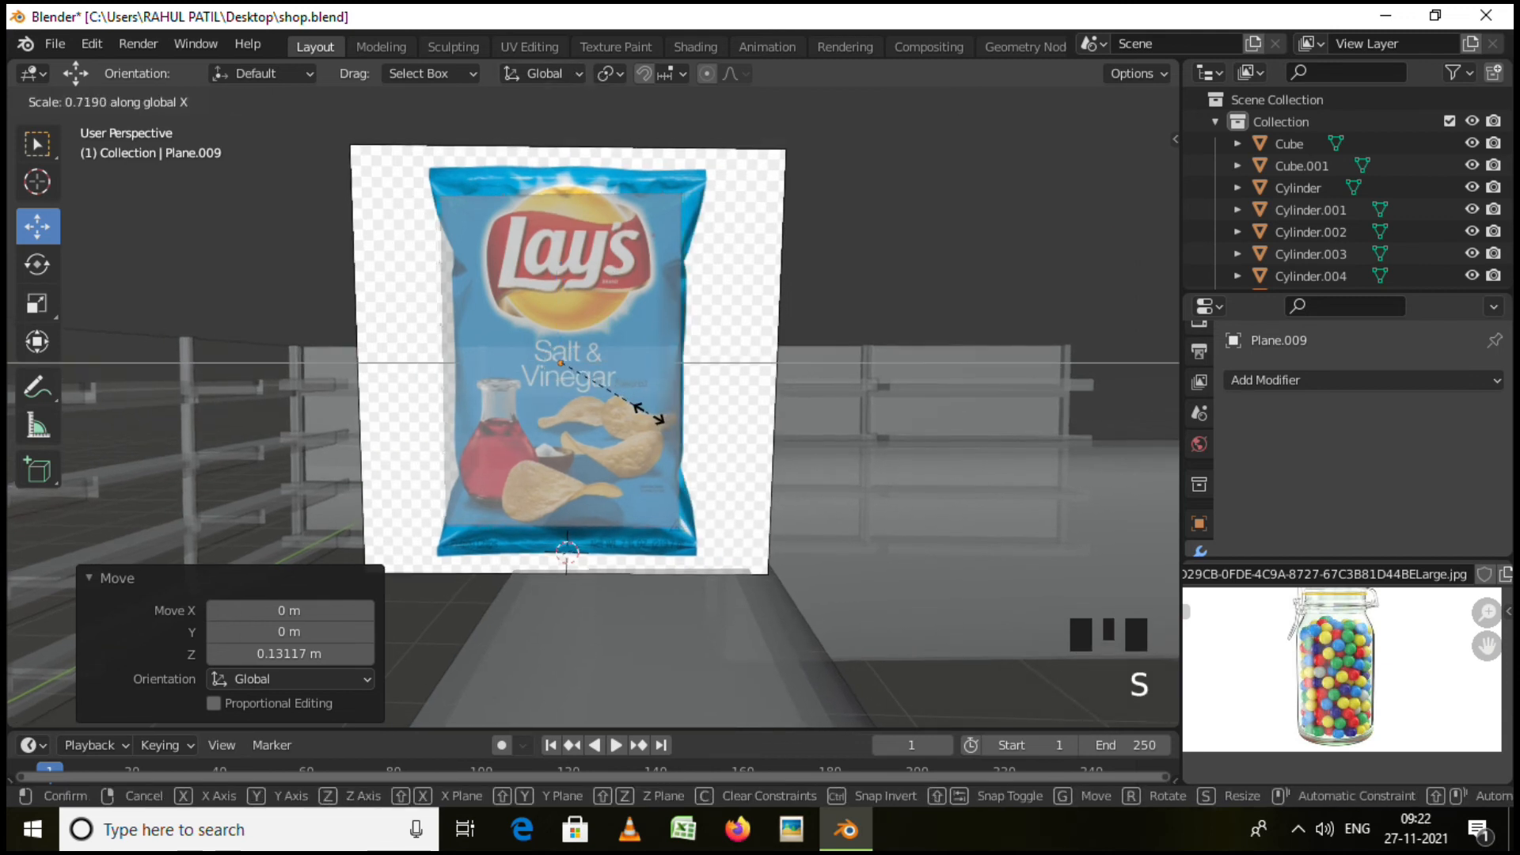
{"action": "left_click", "coordinate": [649, 414]}
{"action": "left_click_drag", "start_coordinate": [656, 363], "coordinate": [669, 356]}
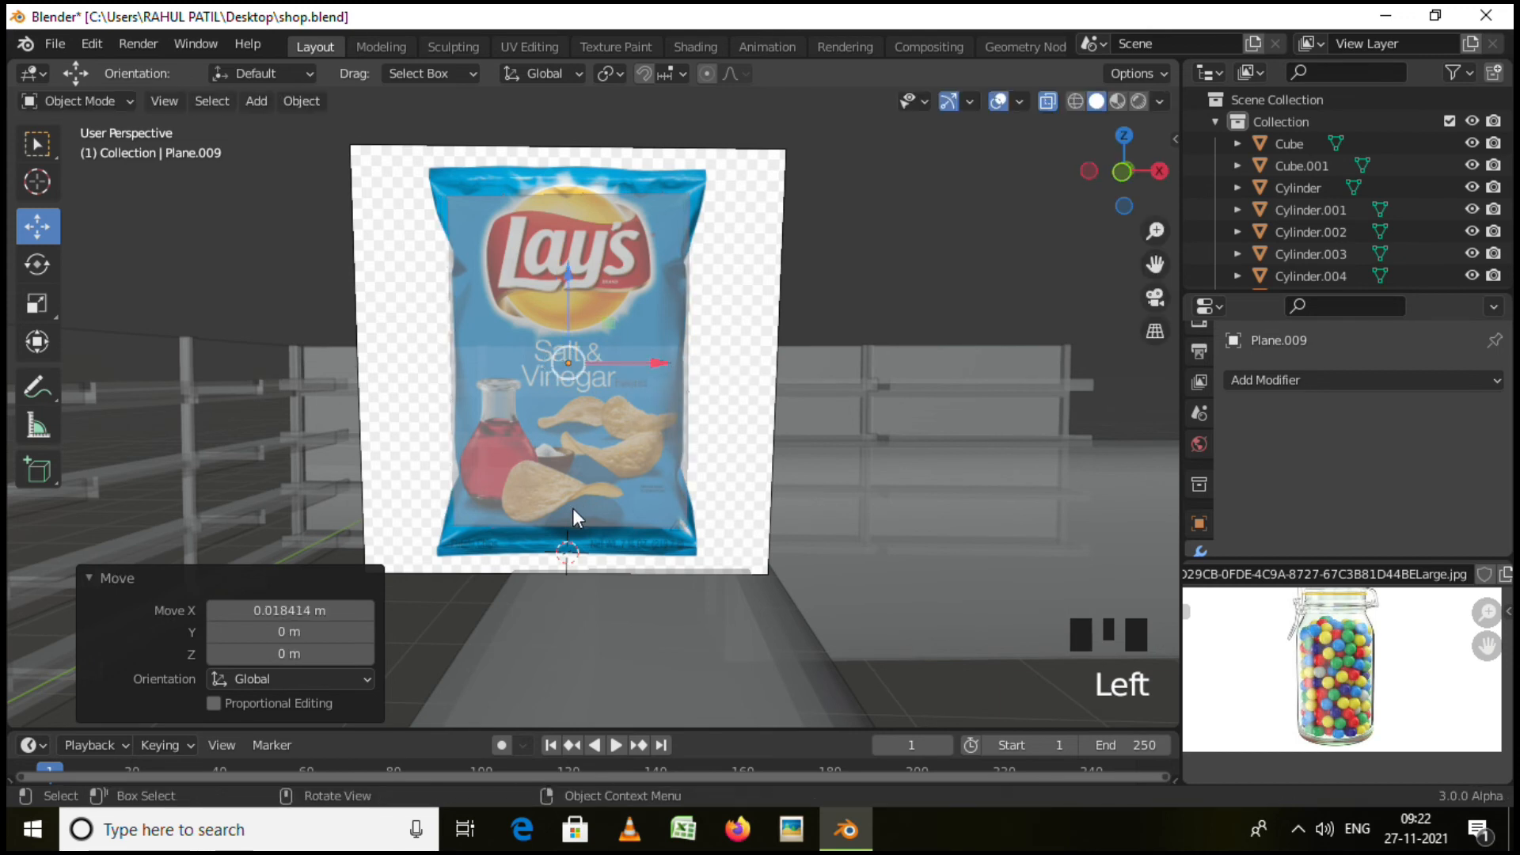
Extrude the plane's bottom edge about -0.032 m along Z, scale it to about 1.104, and extrude it about 0.027 m further down.
{"action": "key", "text": "Tab"}
{"action": "left_click", "coordinate": [450, 523]}
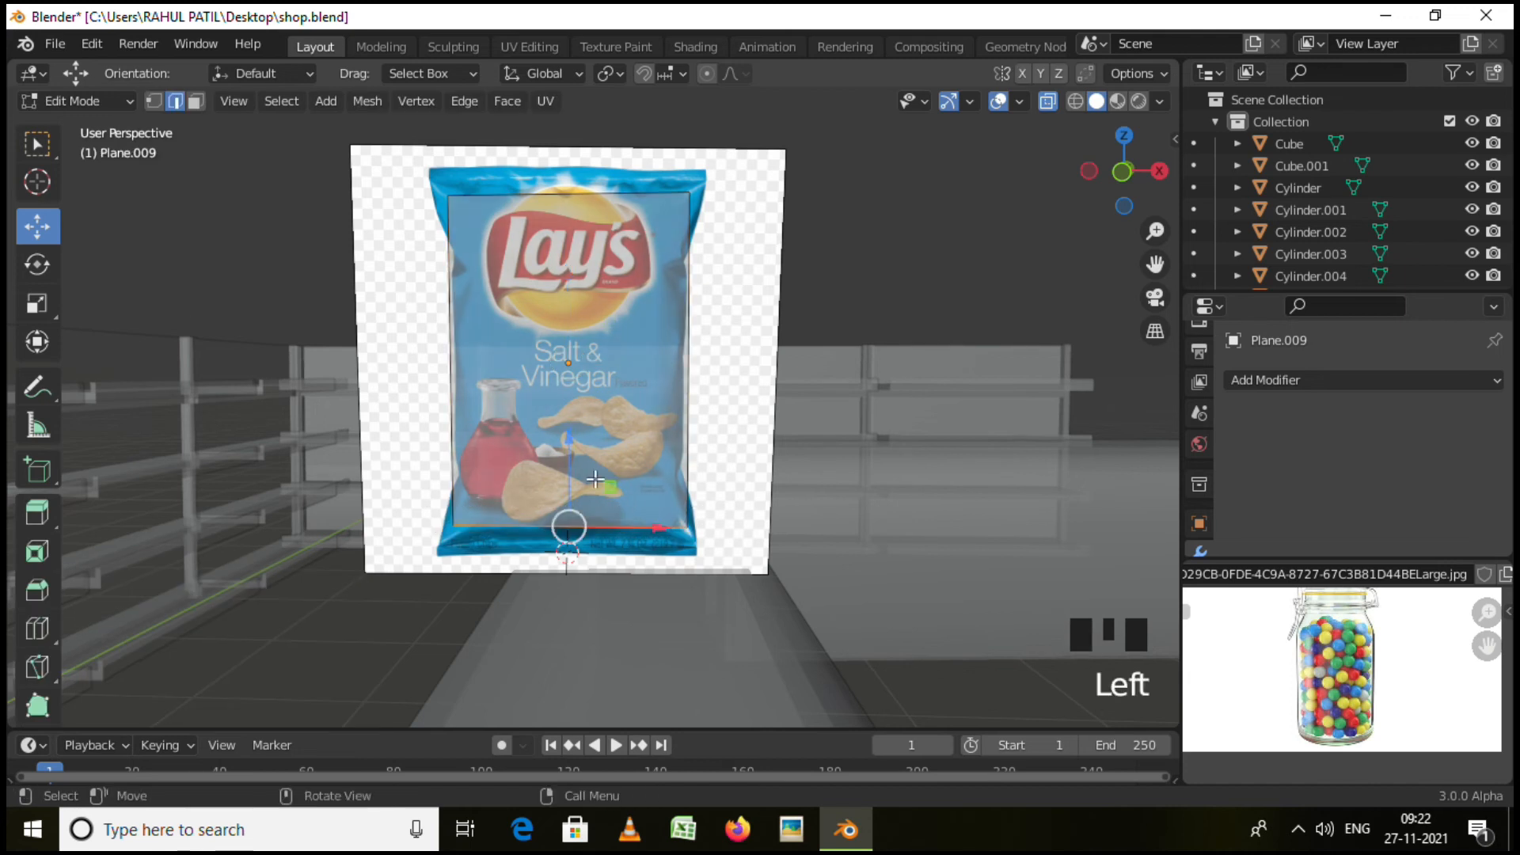
{"action": "key", "text": "e"}
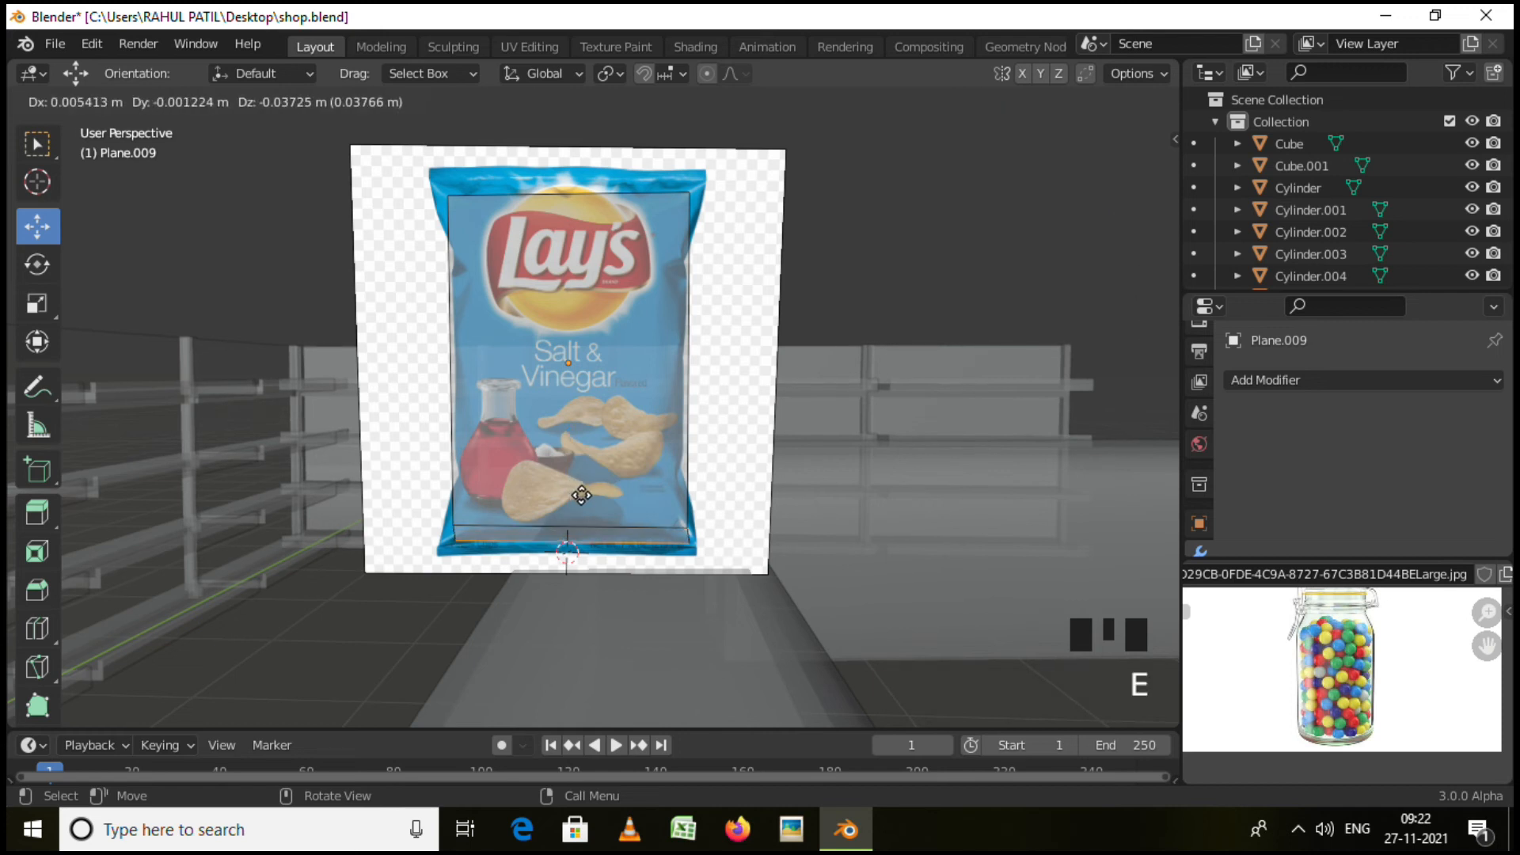
{"action": "key", "text": "z"}
{"action": "left_click", "coordinate": [582, 494]}
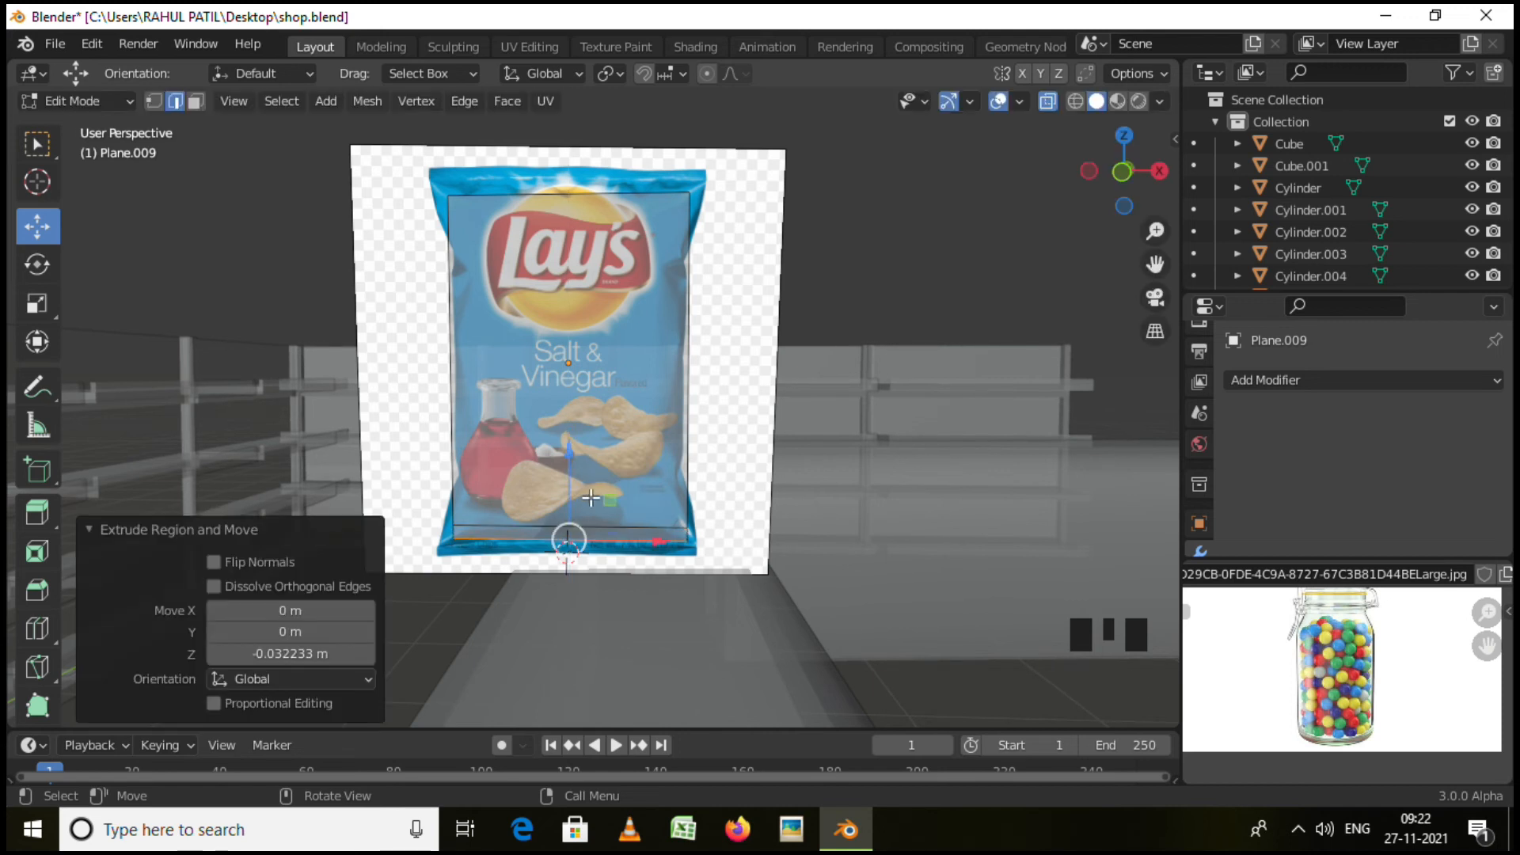
{"action": "key", "text": "s"}
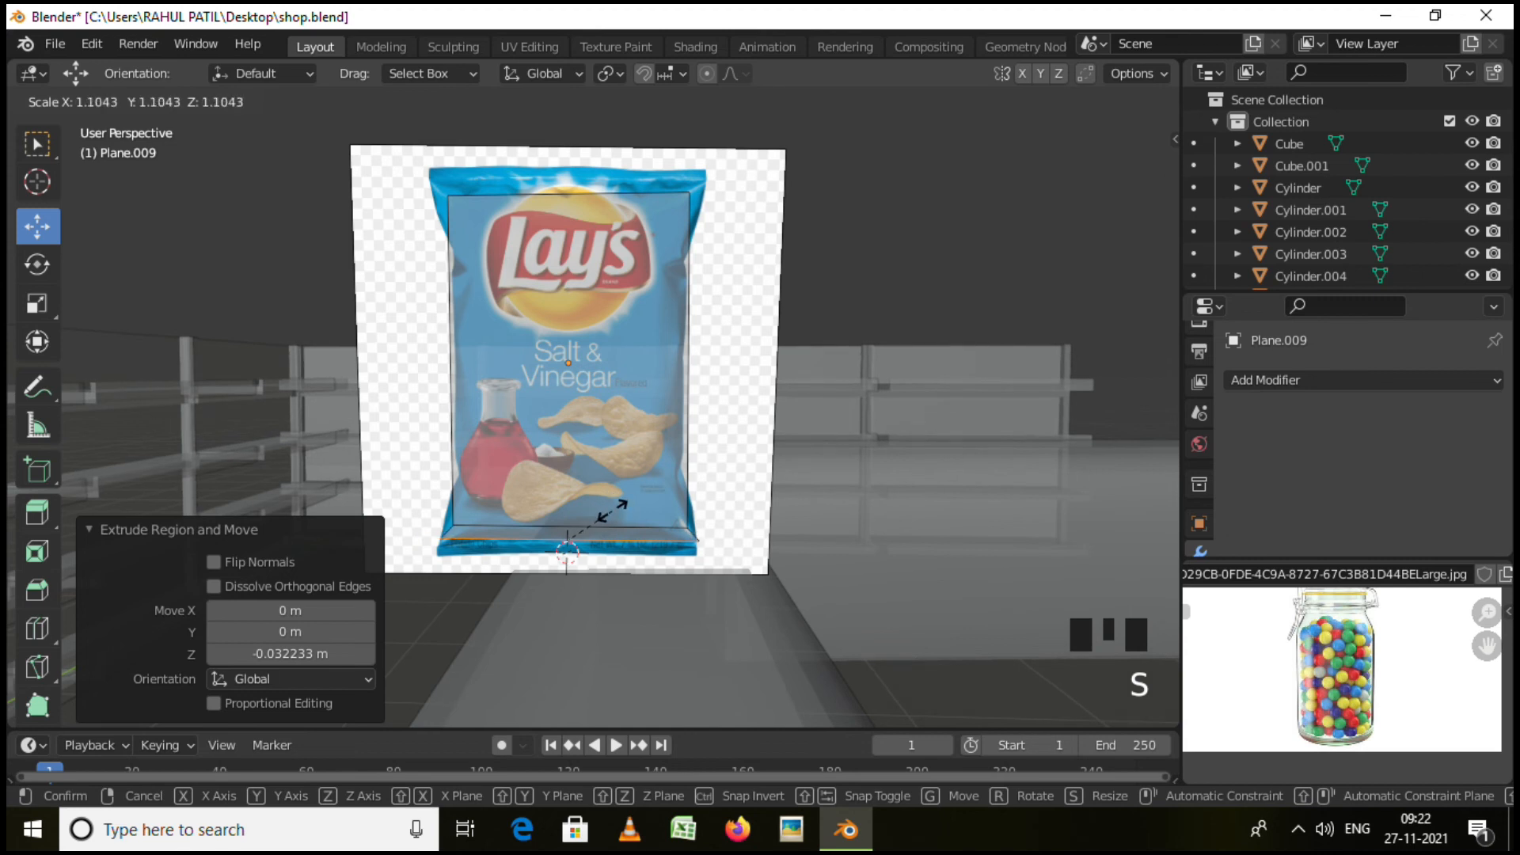
{"action": "left_click", "coordinate": [613, 512]}
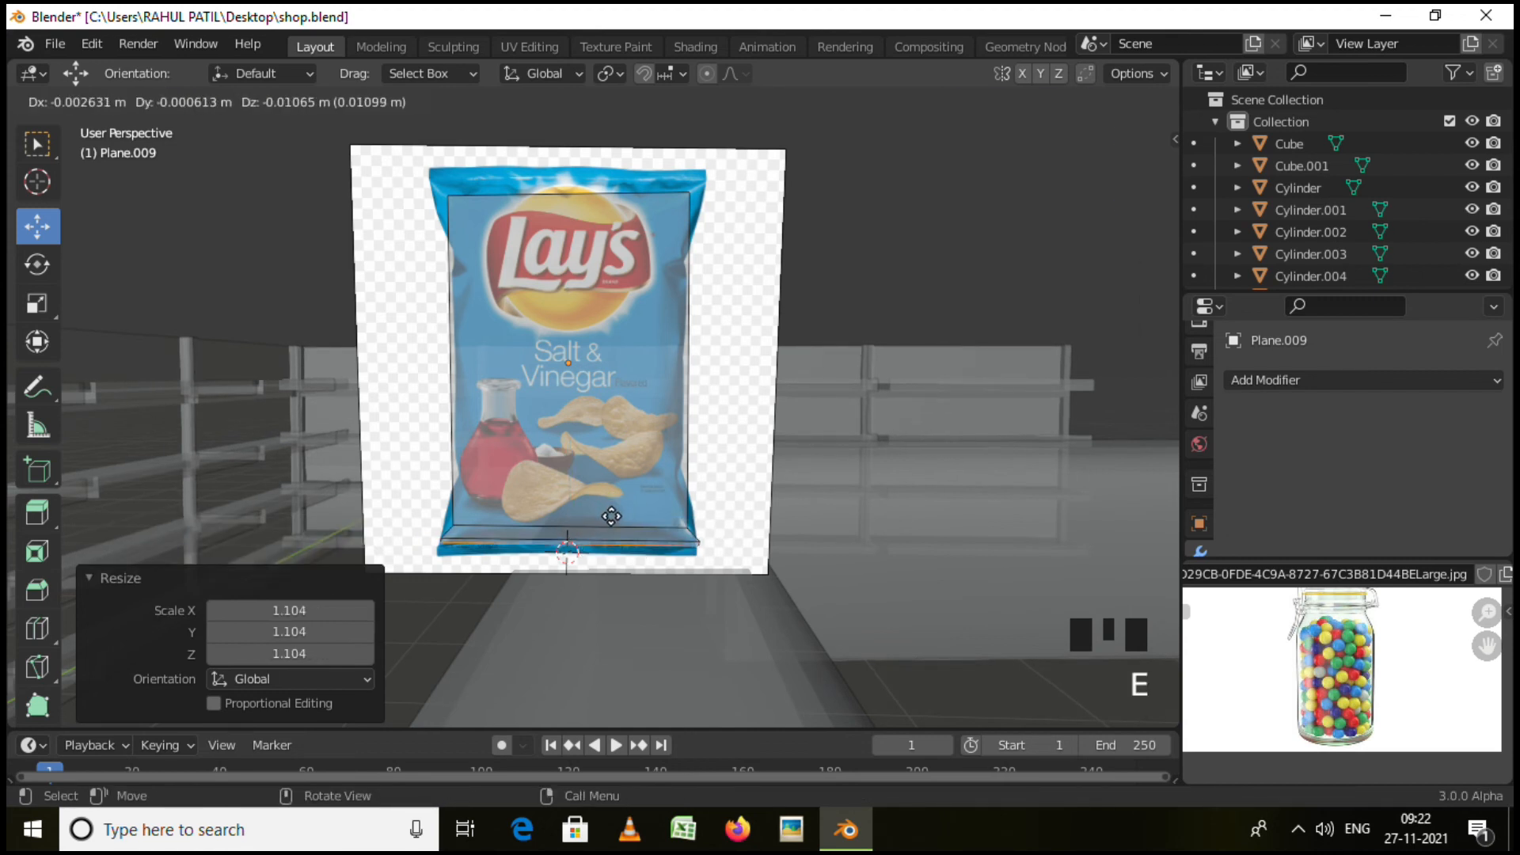
{"action": "left_click", "coordinate": [612, 523]}
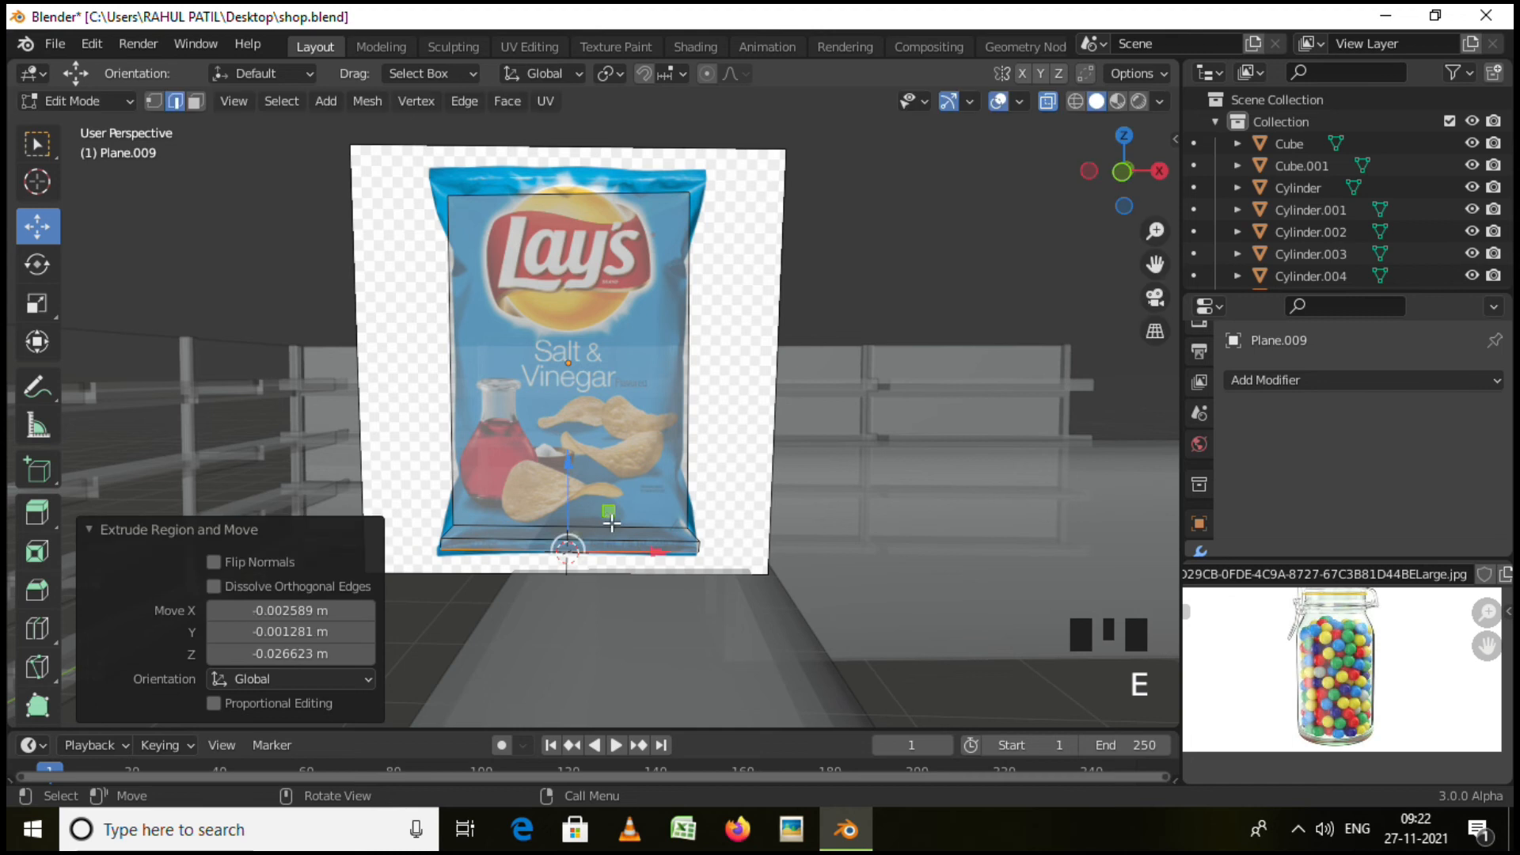
Extrude the plane's top edge upward by about 0.026 m and scale it to about 1.121.
{"action": "left_click", "coordinate": [689, 198]}
{"action": "left_click", "coordinate": [720, 216]}
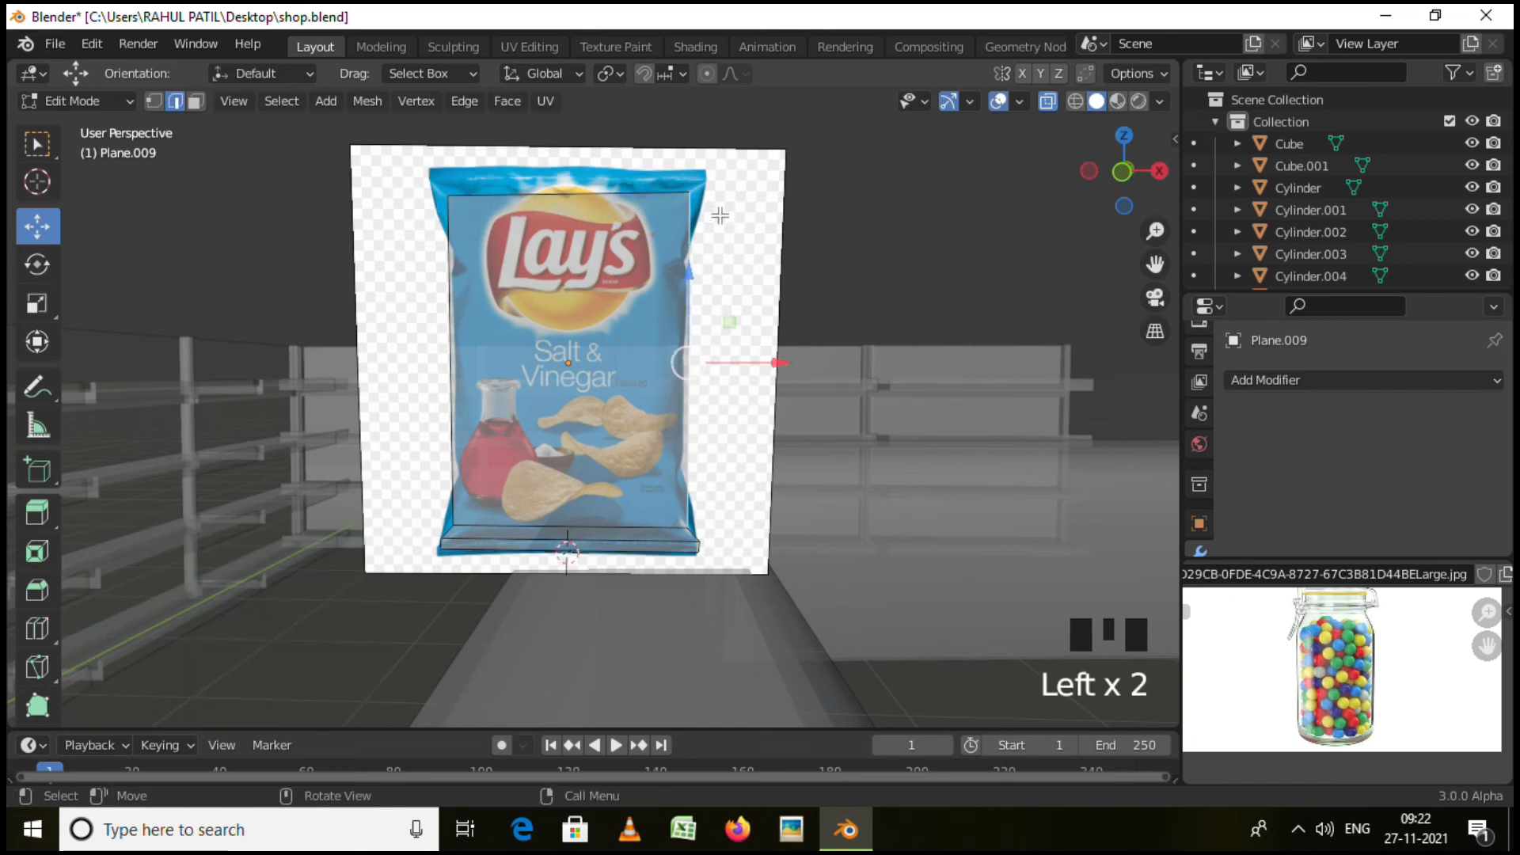
{"action": "left_click", "coordinate": [665, 192]}
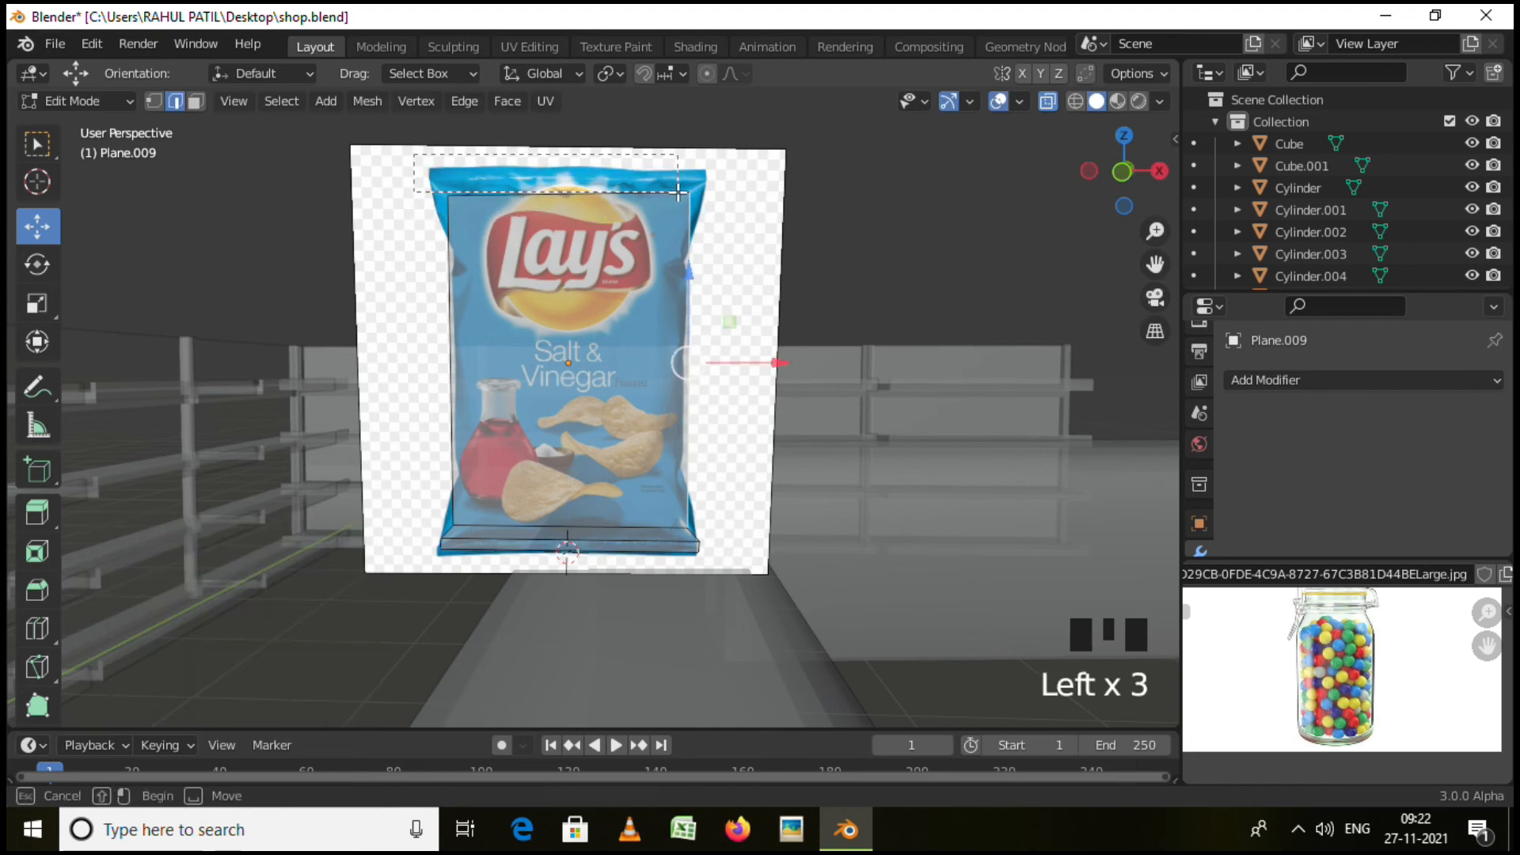
{"action": "key", "text": "e"}
{"action": "left_click", "coordinate": [600, 269]}
{"action": "key", "text": "s"}
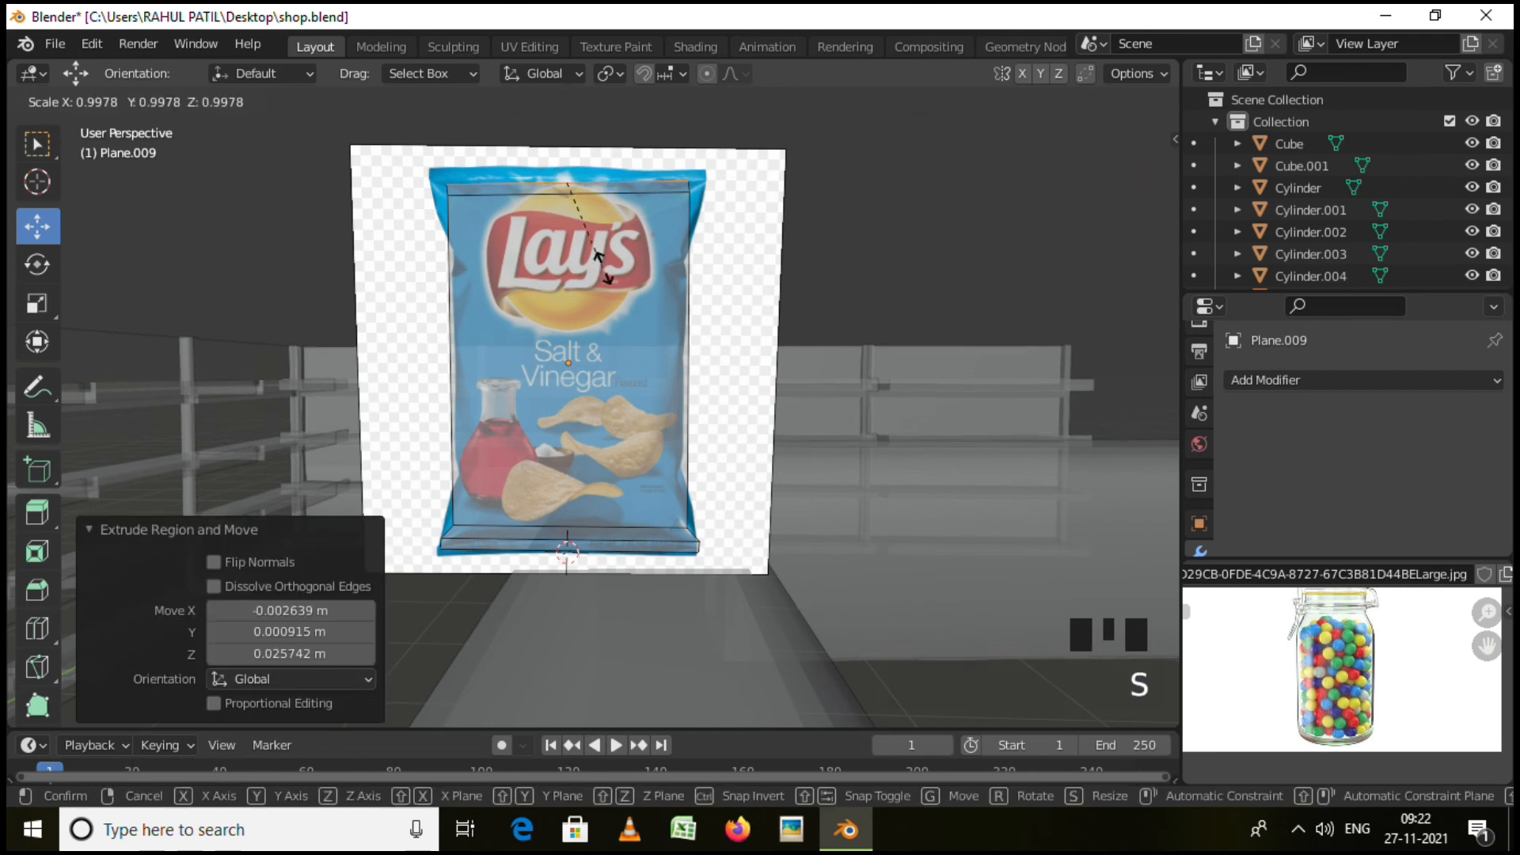
{"action": "left_click", "coordinate": [621, 271]}
Extrude the widened top edge about 0.028 m further up and scale it out to the pack's upper corners.
{"action": "key", "text": "e"}
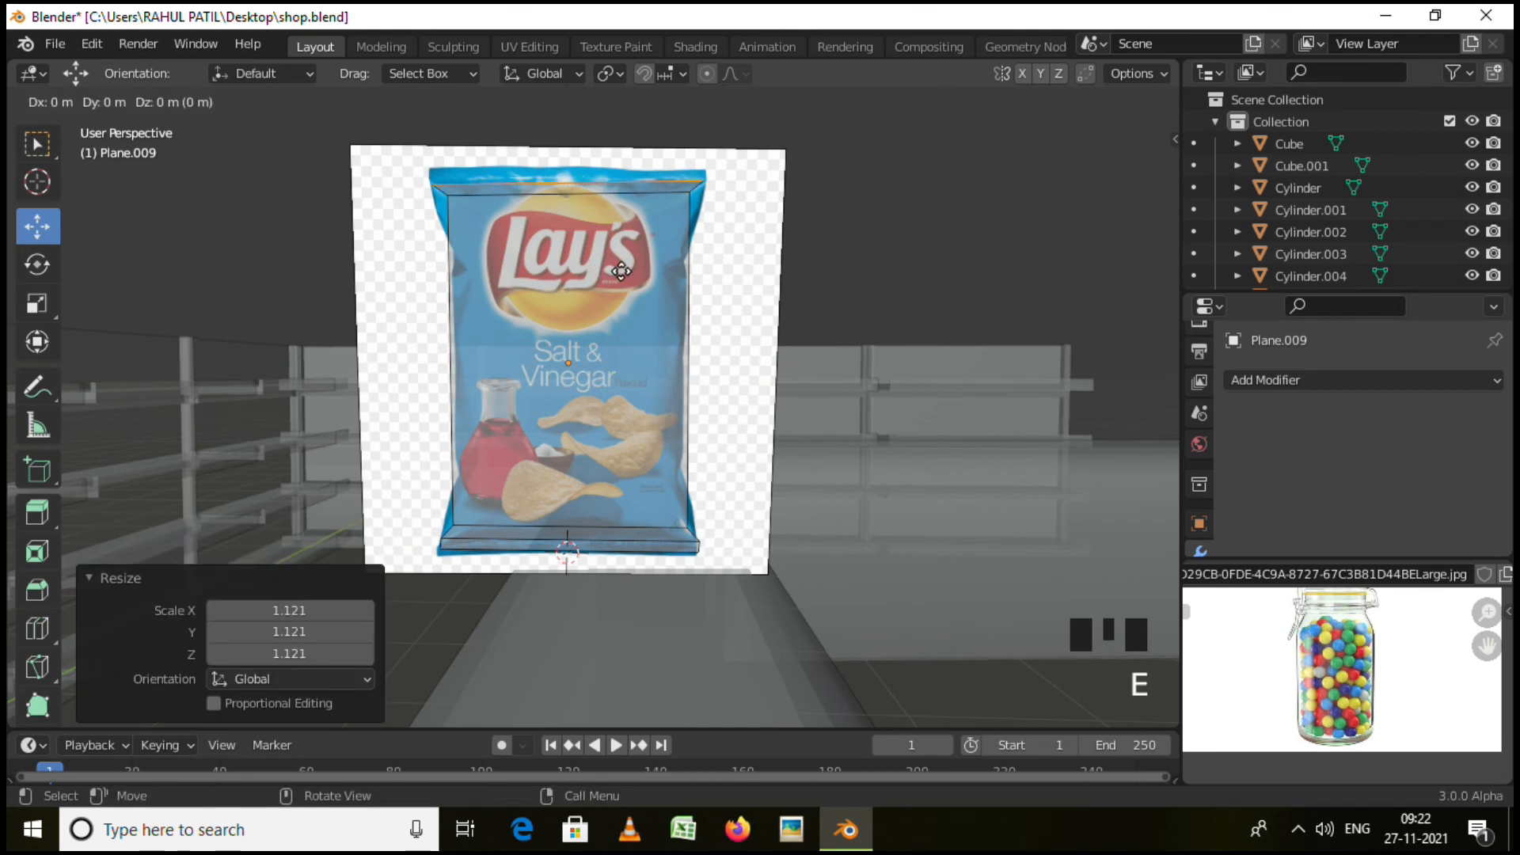
{"action": "left_click", "coordinate": [621, 265]}
{"action": "key", "text": "s"}
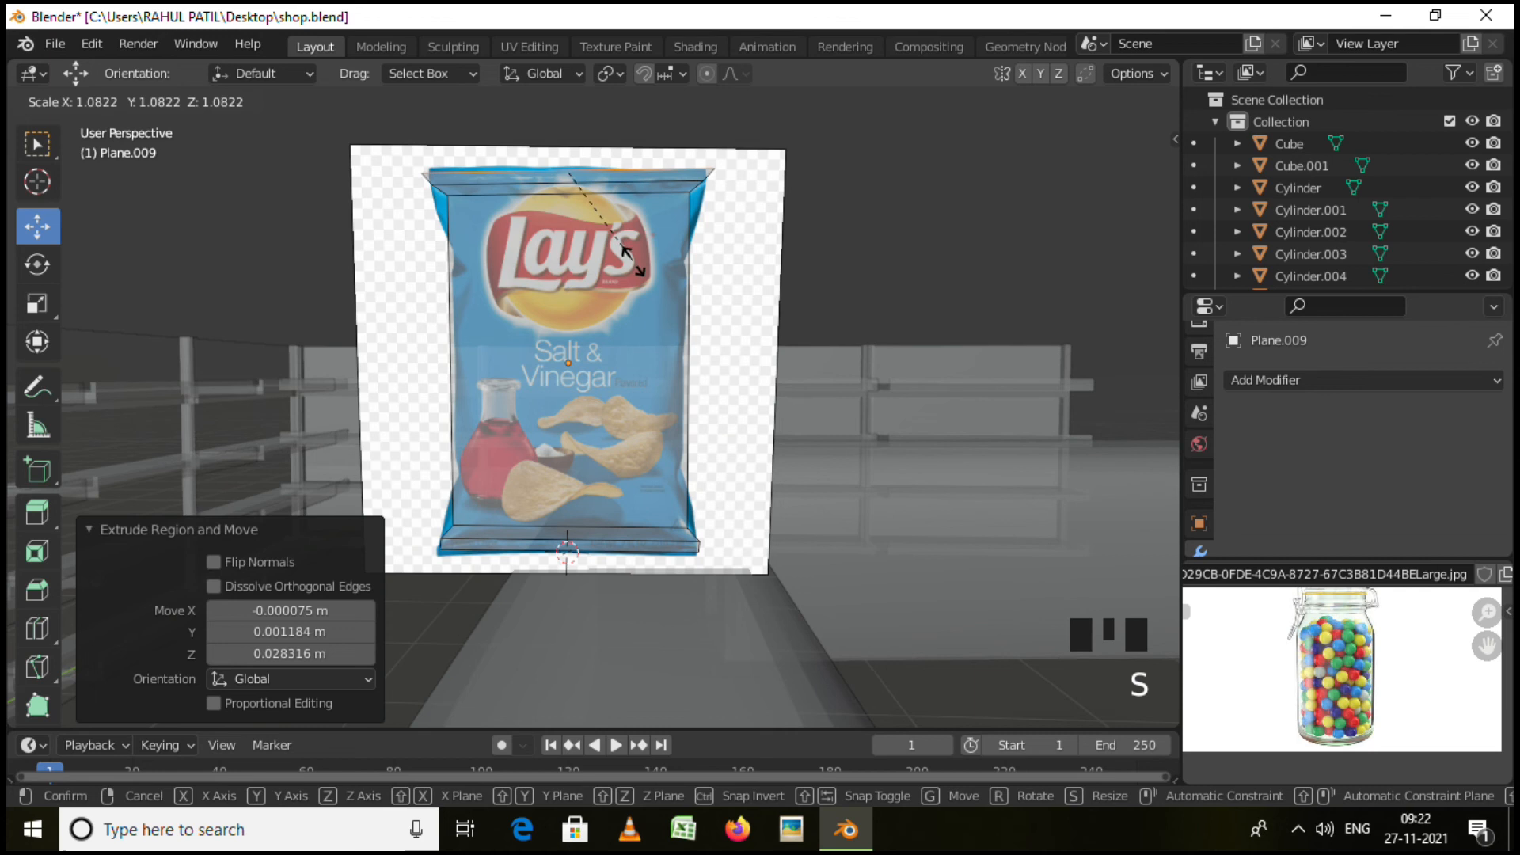
{"action": "left_click", "coordinate": [638, 265]}
Leave Edit Mode, turn off X-ray, and move the packet plane about -0.421 m along Y, away from the reference image.
{"action": "middle_click_drag", "start_coordinate": [733, 370], "coordinate": [657, 373]}
{"action": "key", "text": "Tab"}
{"action": "left_click", "coordinate": [1053, 100]}
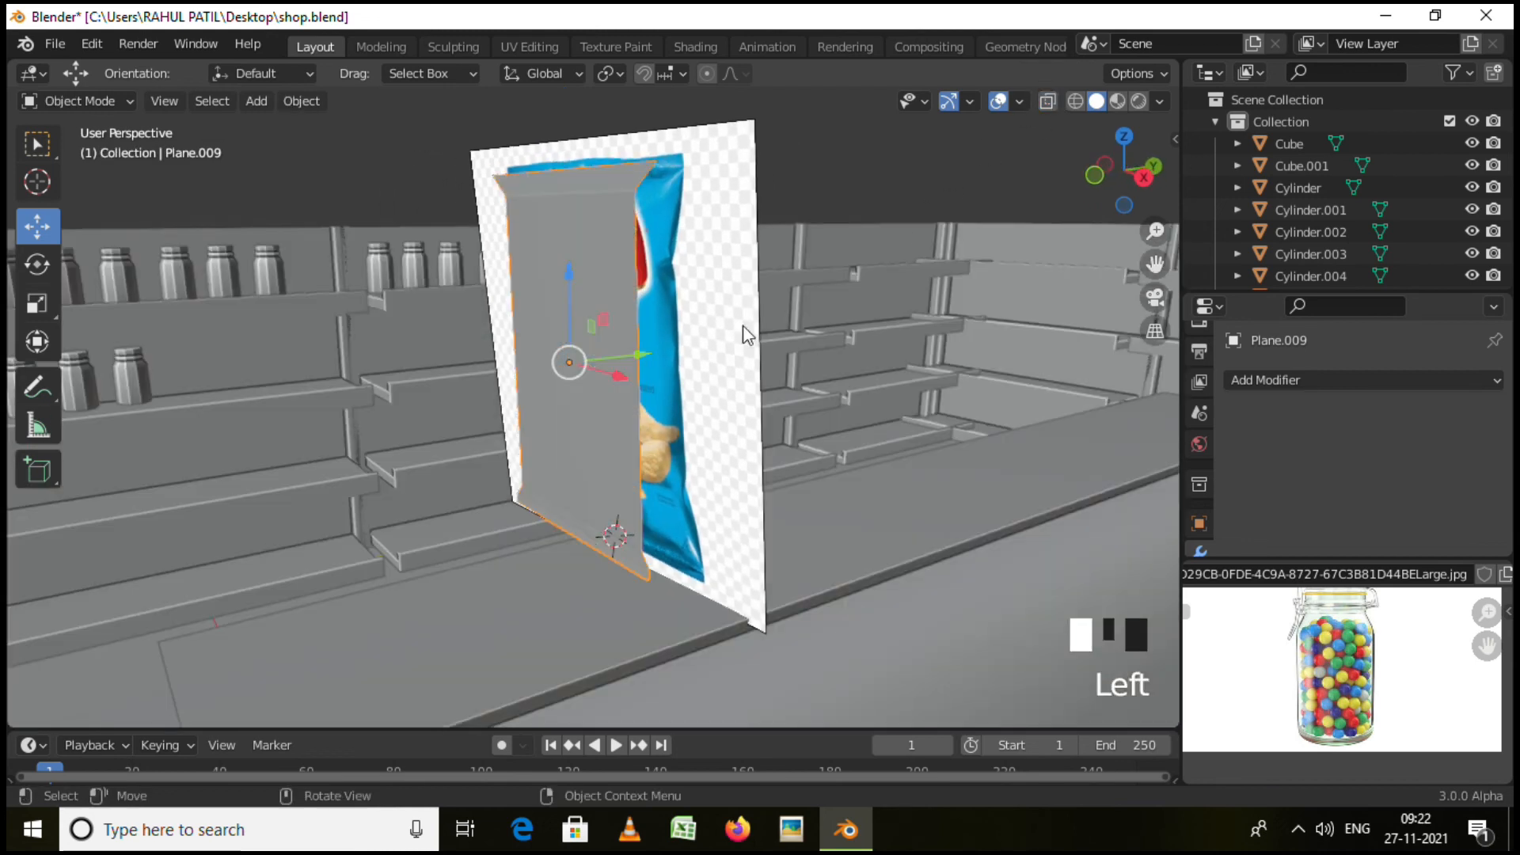
{"action": "left_click_drag", "start_coordinate": [640, 366], "coordinate": [475, 392]}
{"action": "middle_click_drag", "start_coordinate": [853, 421], "coordinate": [616, 366]}
{"action": "scroll", "coordinate": [688, 426], "scroll_direction": "down", "scroll_amount": 2}
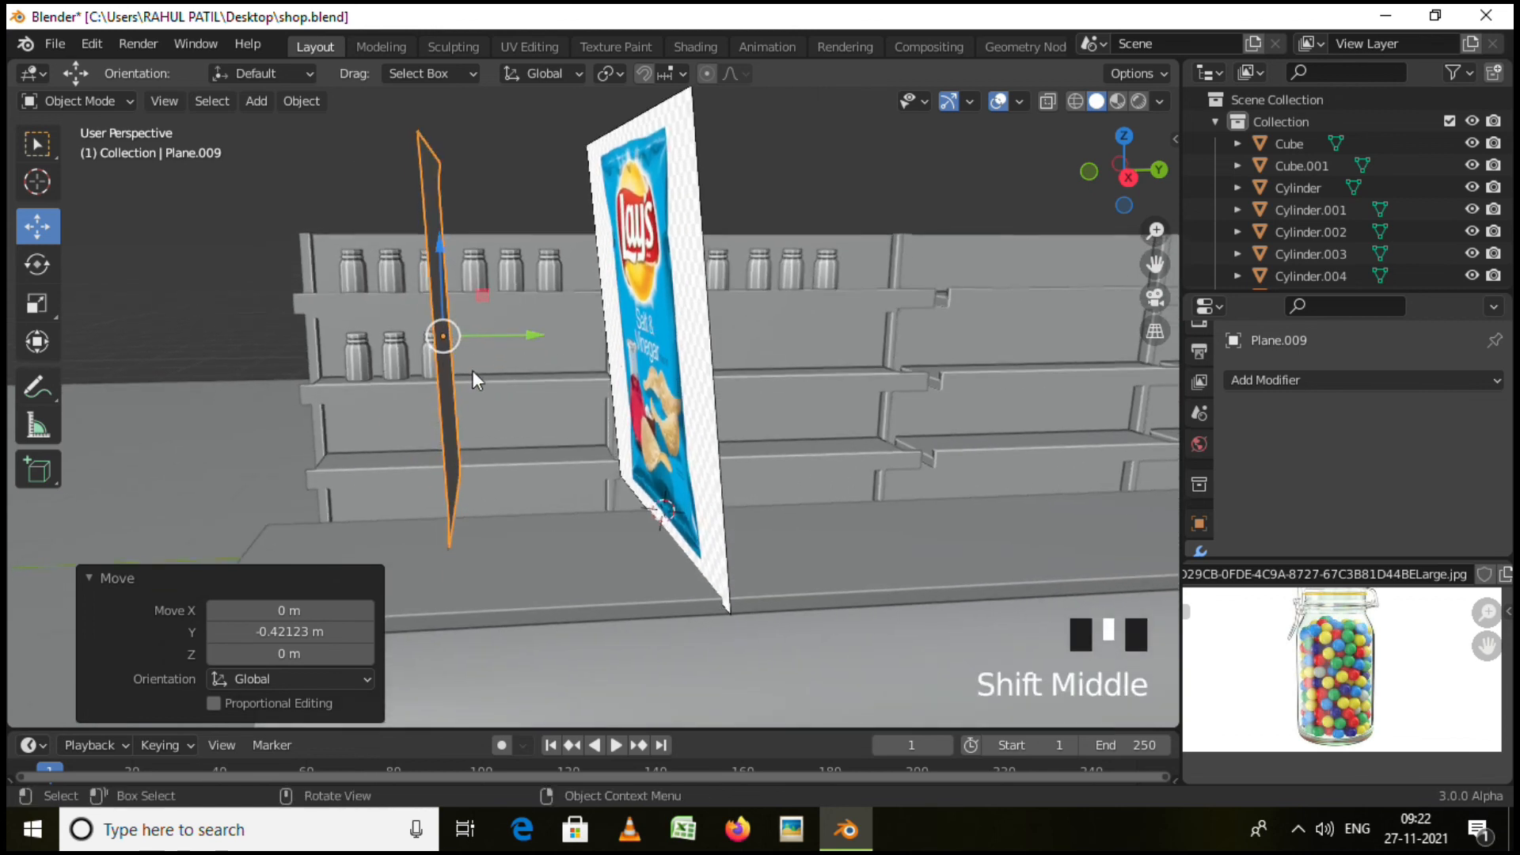
Extrude the packet's large central face toward the reference image to give the packet thickness.
{"action": "left_click", "coordinate": [539, 397]}
{"action": "middle_click_drag", "start_coordinate": [543, 397], "coordinate": [538, 413]}
{"action": "left_click", "coordinate": [395, 401]}
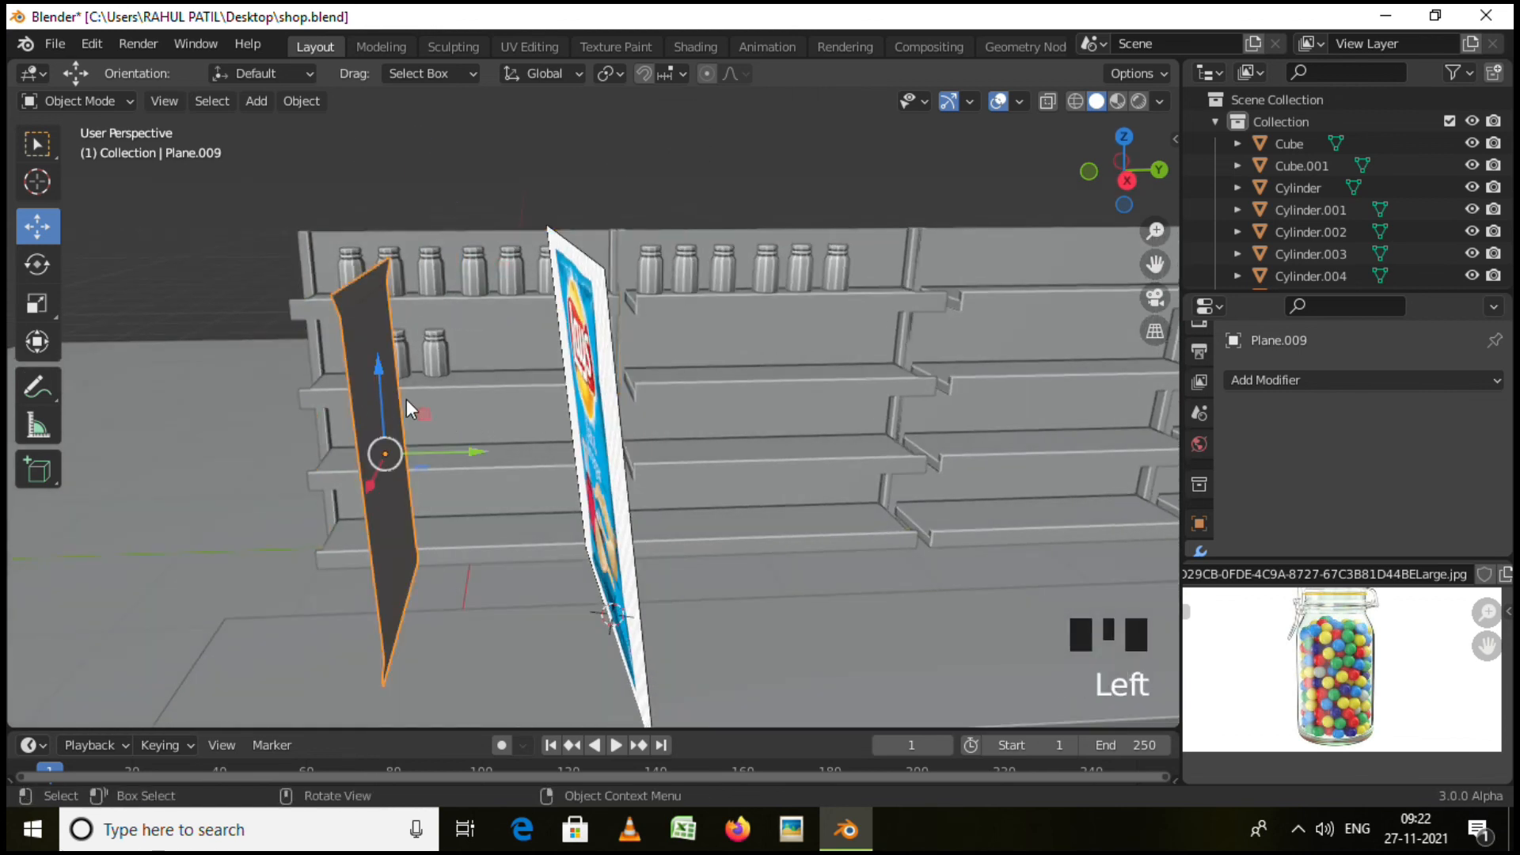
{"action": "middle_click_drag", "start_coordinate": [350, 467], "coordinate": [437, 495]}
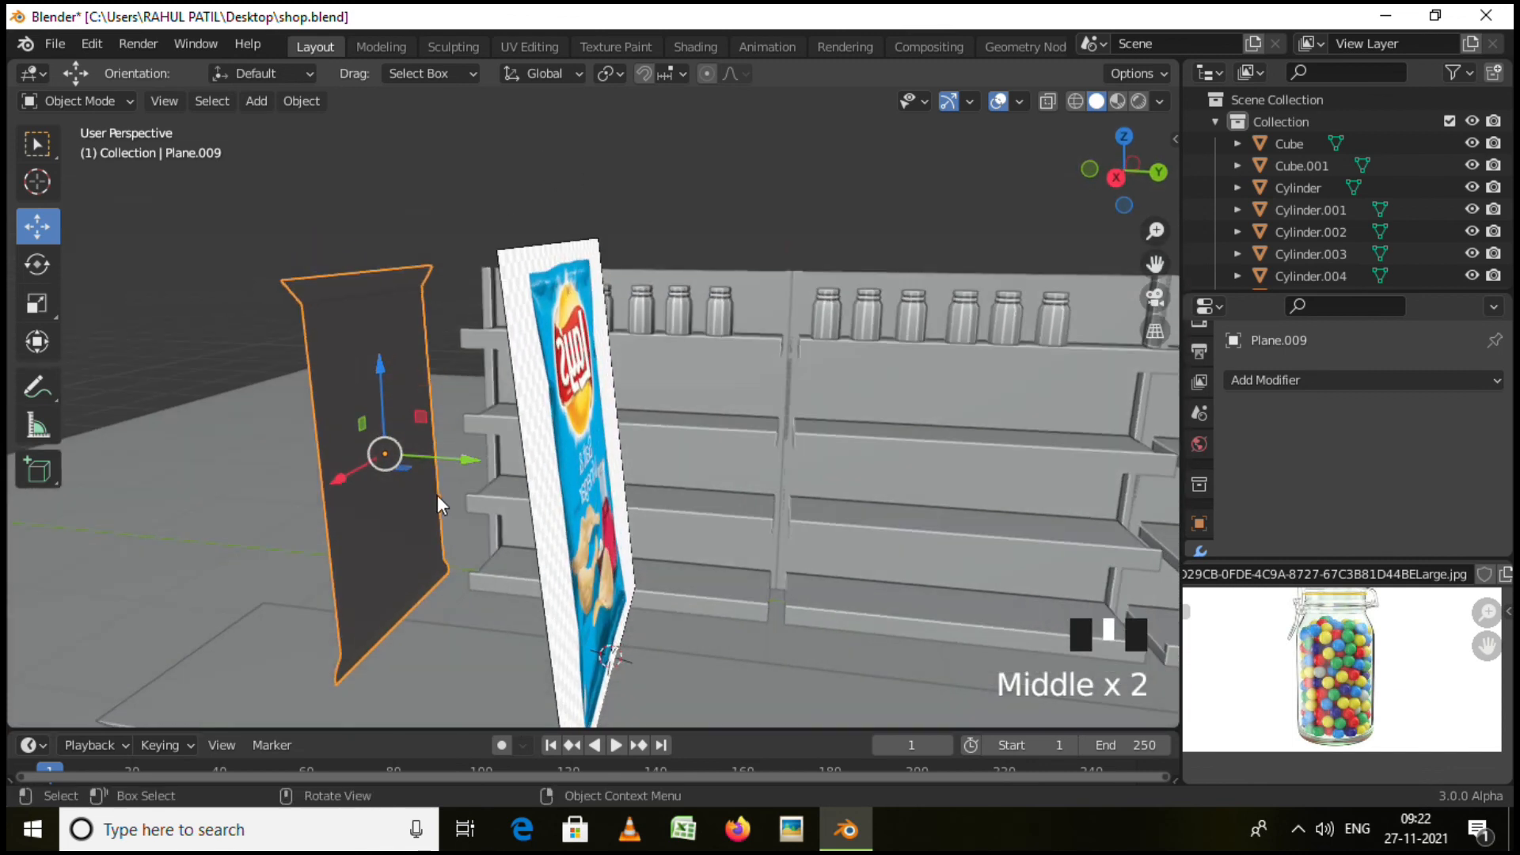
{"action": "scroll", "coordinate": [434, 495], "scroll_direction": "down", "scroll_amount": 1}
{"action": "key", "text": "Tab"}
{"action": "left_click", "coordinate": [432, 455]}
{"action": "middle_click_drag", "start_coordinate": [431, 455], "coordinate": [483, 461]}
{"action": "key", "text": "3"}
{"action": "left_click", "coordinate": [420, 467]}
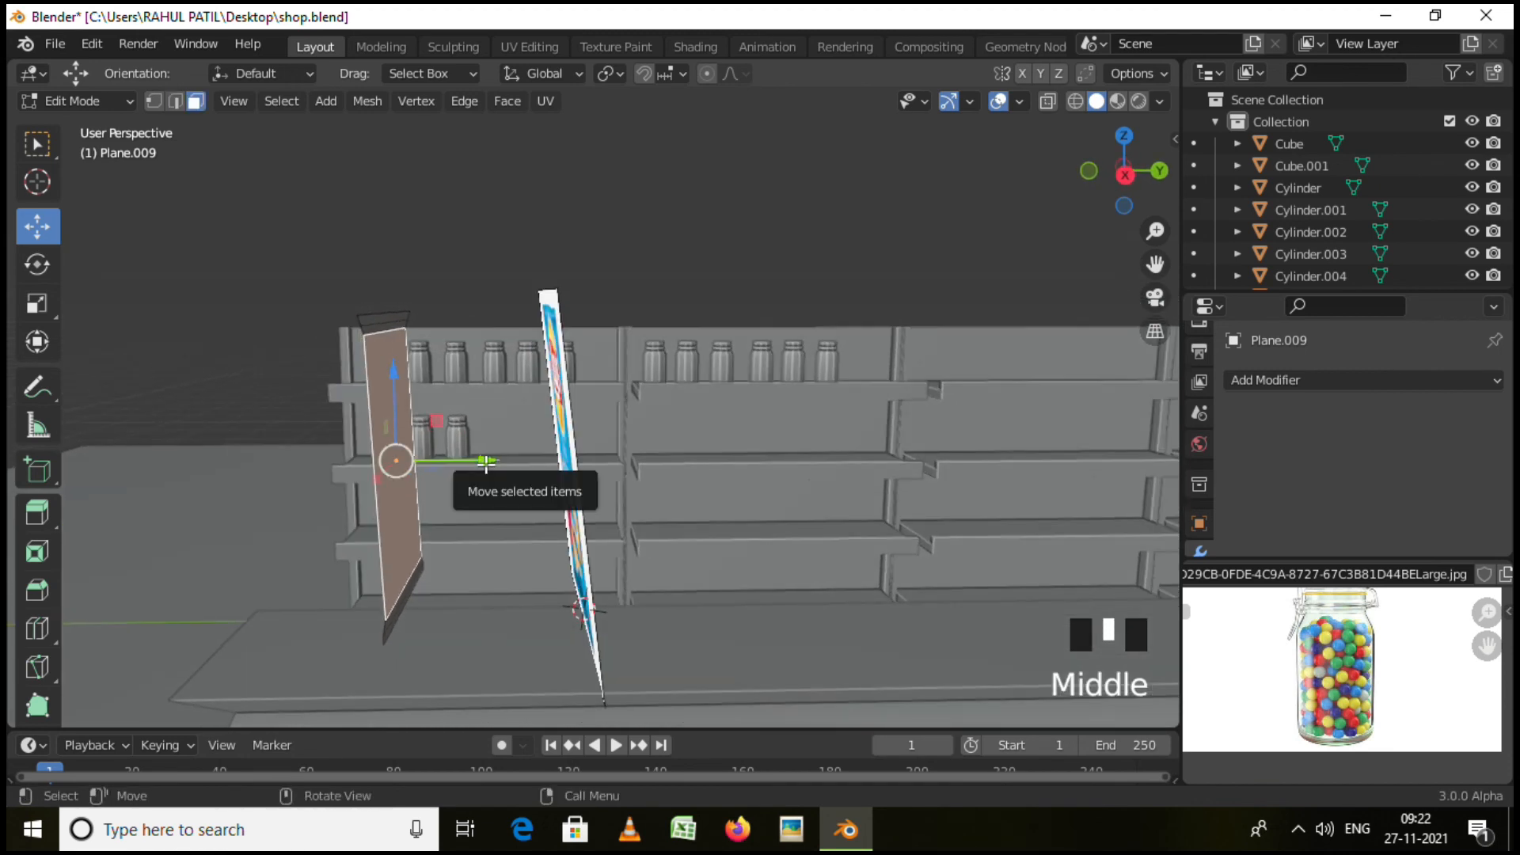
{"action": "key", "text": "e"}
{"action": "left_click", "coordinate": [507, 465]}
Extrude the central face on the packet's opposite side outward by about 0.145 m.
{"action": "mouse_move", "coordinate": [465, 485]}
{"action": "middle_mouse_down"}
{"action": "mouse_move", "coordinate": [398, 436]}
{"action": "mouse_move", "coordinate": [475, 448]}
{"action": "mouse_move", "coordinate": [491, 471]}
{"action": "mouse_move", "coordinate": [440, 485]}
{"action": "middle_mouse_up"}
{"action": "left_click", "coordinate": [383, 430]}
{"action": "left_click", "coordinate": [486, 449]}
{"action": "key", "text": "e"}
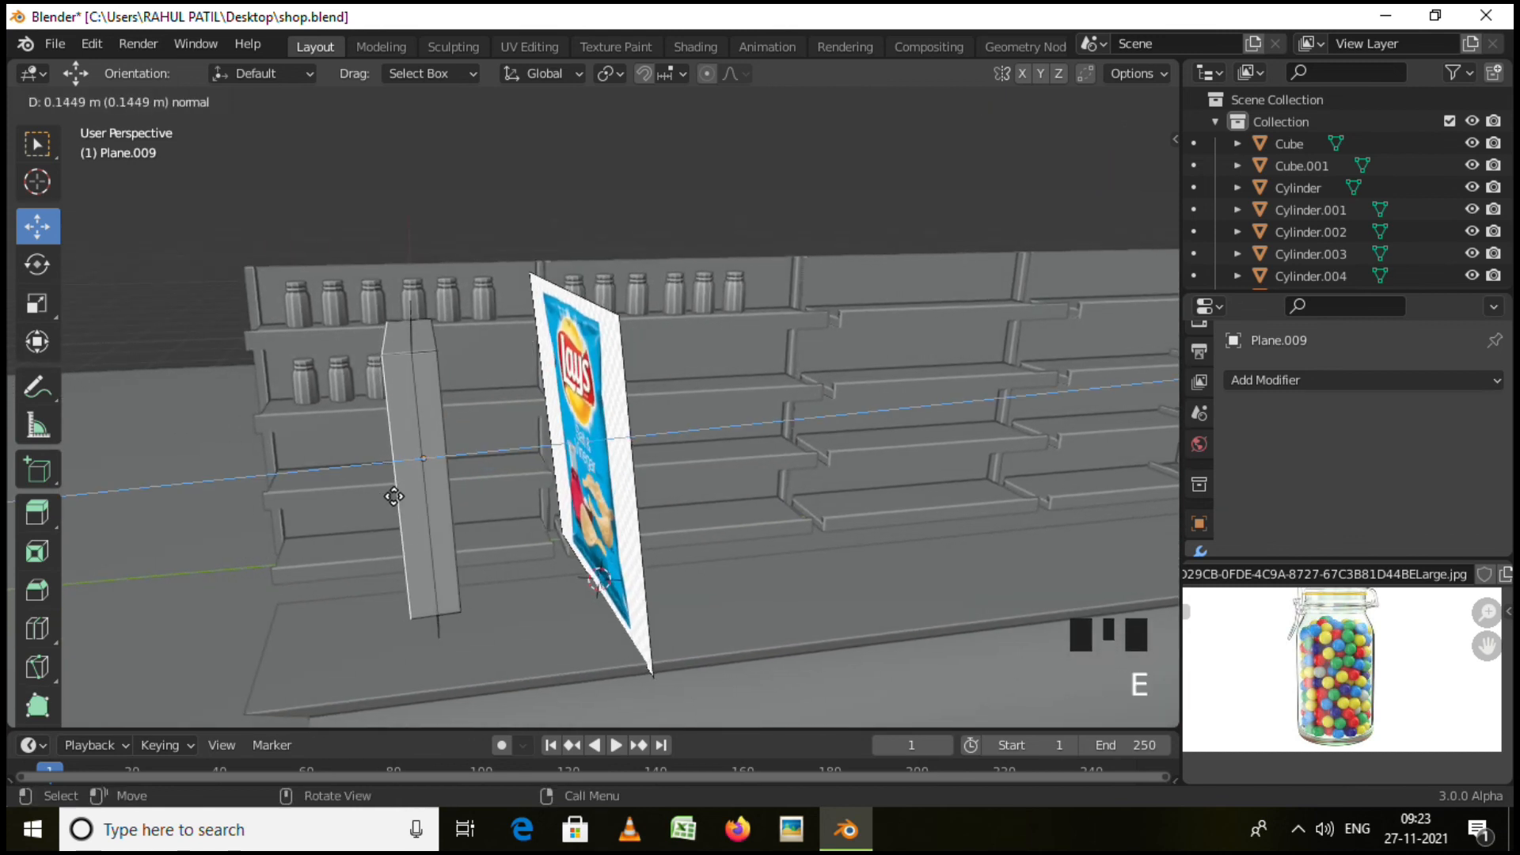
{"action": "left_click", "coordinate": [393, 497]}
Bevel the upper front and back edges of the packet body with a width of about 0.104 m and two segments.
{"action": "middle_click_drag", "start_coordinate": [393, 497], "coordinate": [403, 383]}
{"action": "left_click", "coordinate": [395, 358]}
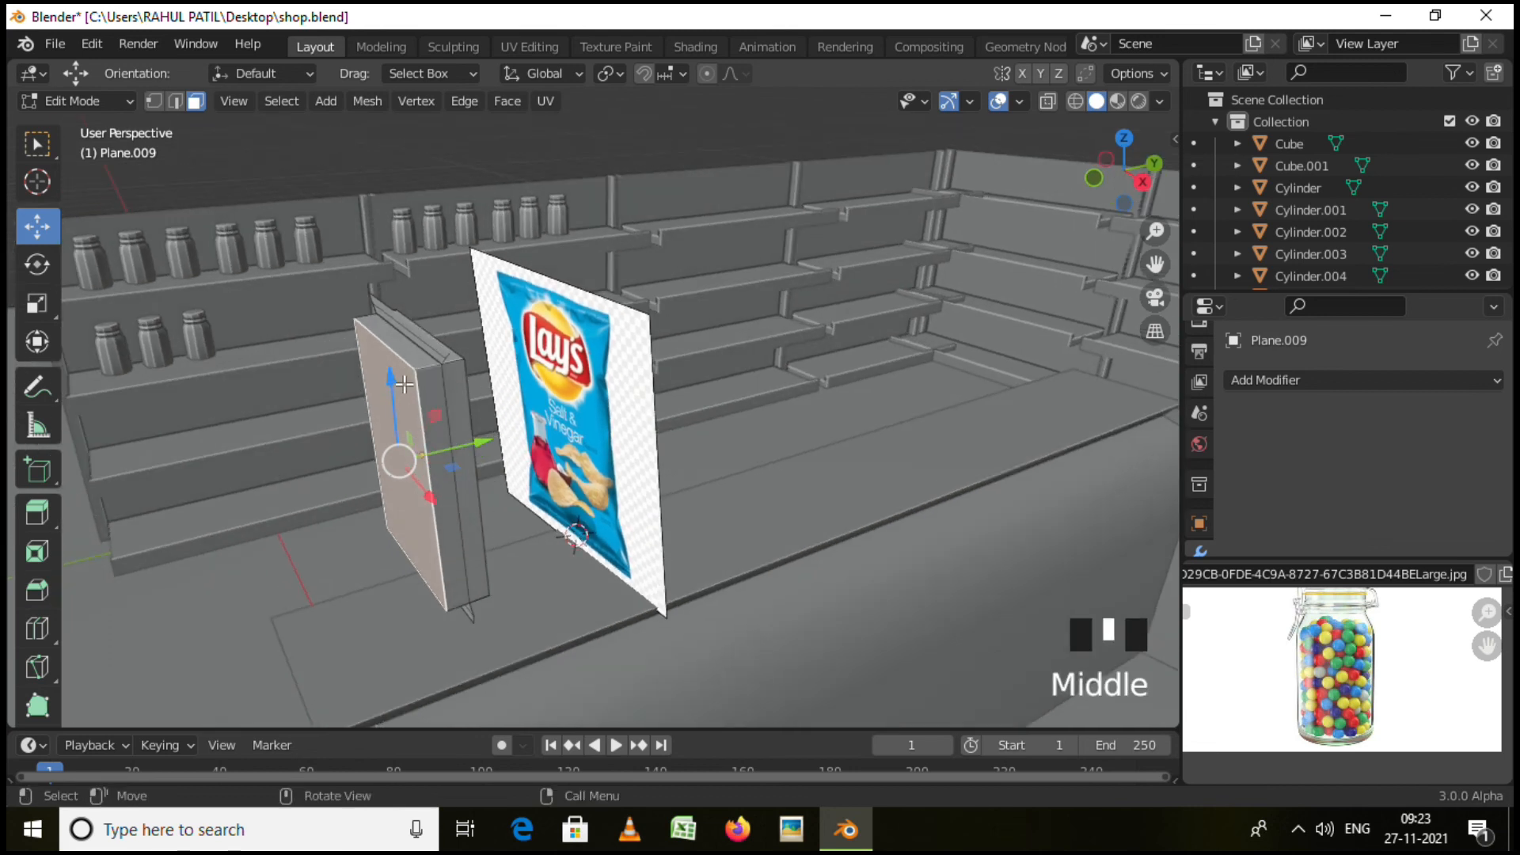
{"action": "key", "text": "2"}
{"action": "left_click", "coordinate": [383, 338]}
{"action": "middle_click_drag", "start_coordinate": [383, 338], "coordinate": [582, 421]}
{"action": "left_click", "coordinate": [582, 420], "text": "shift"}
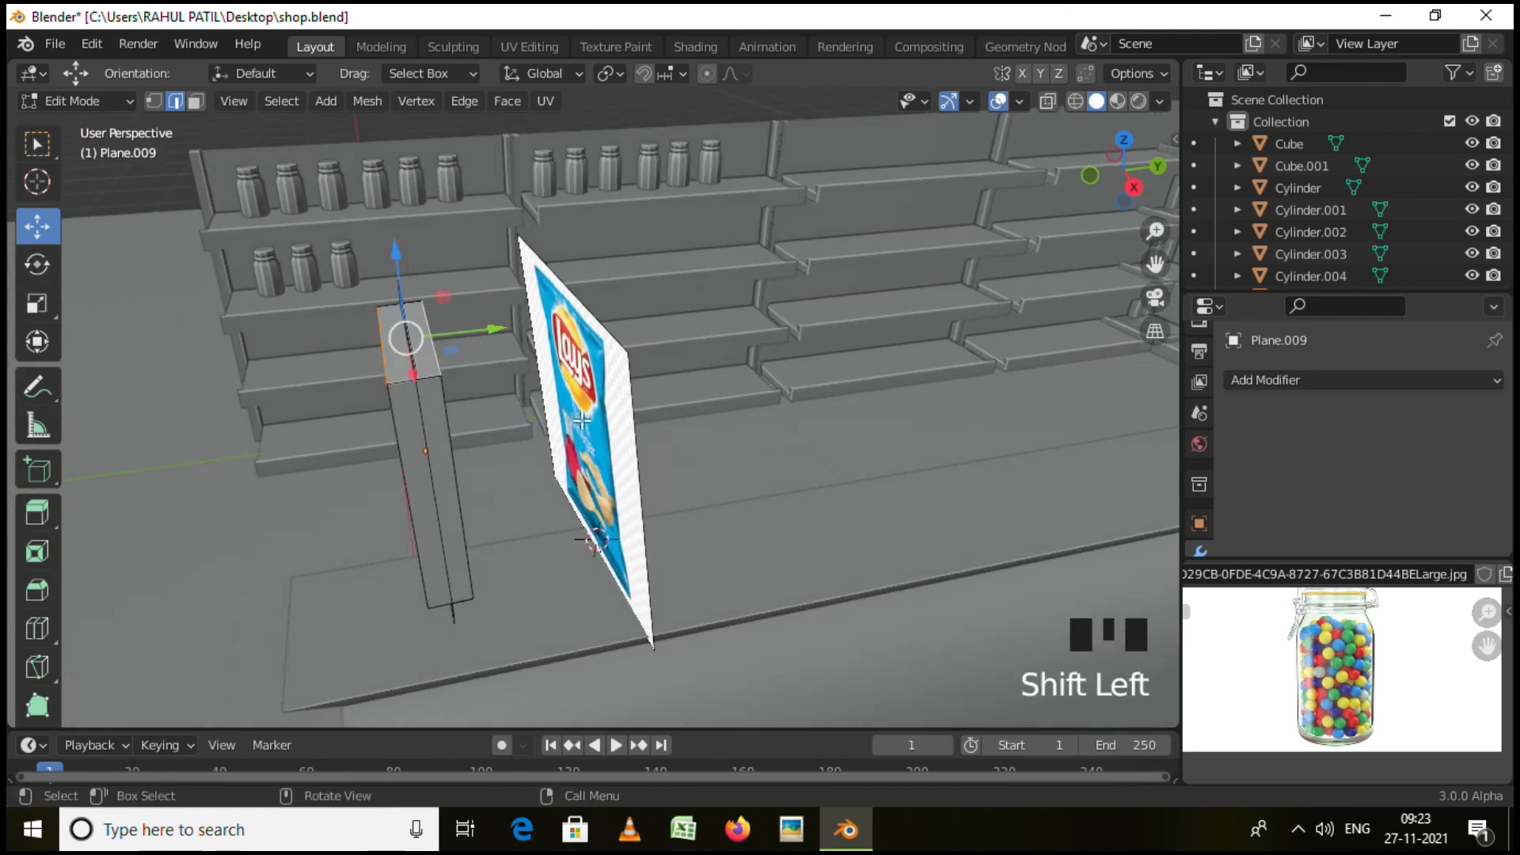
{"action": "key", "text": "ctrl+b"}
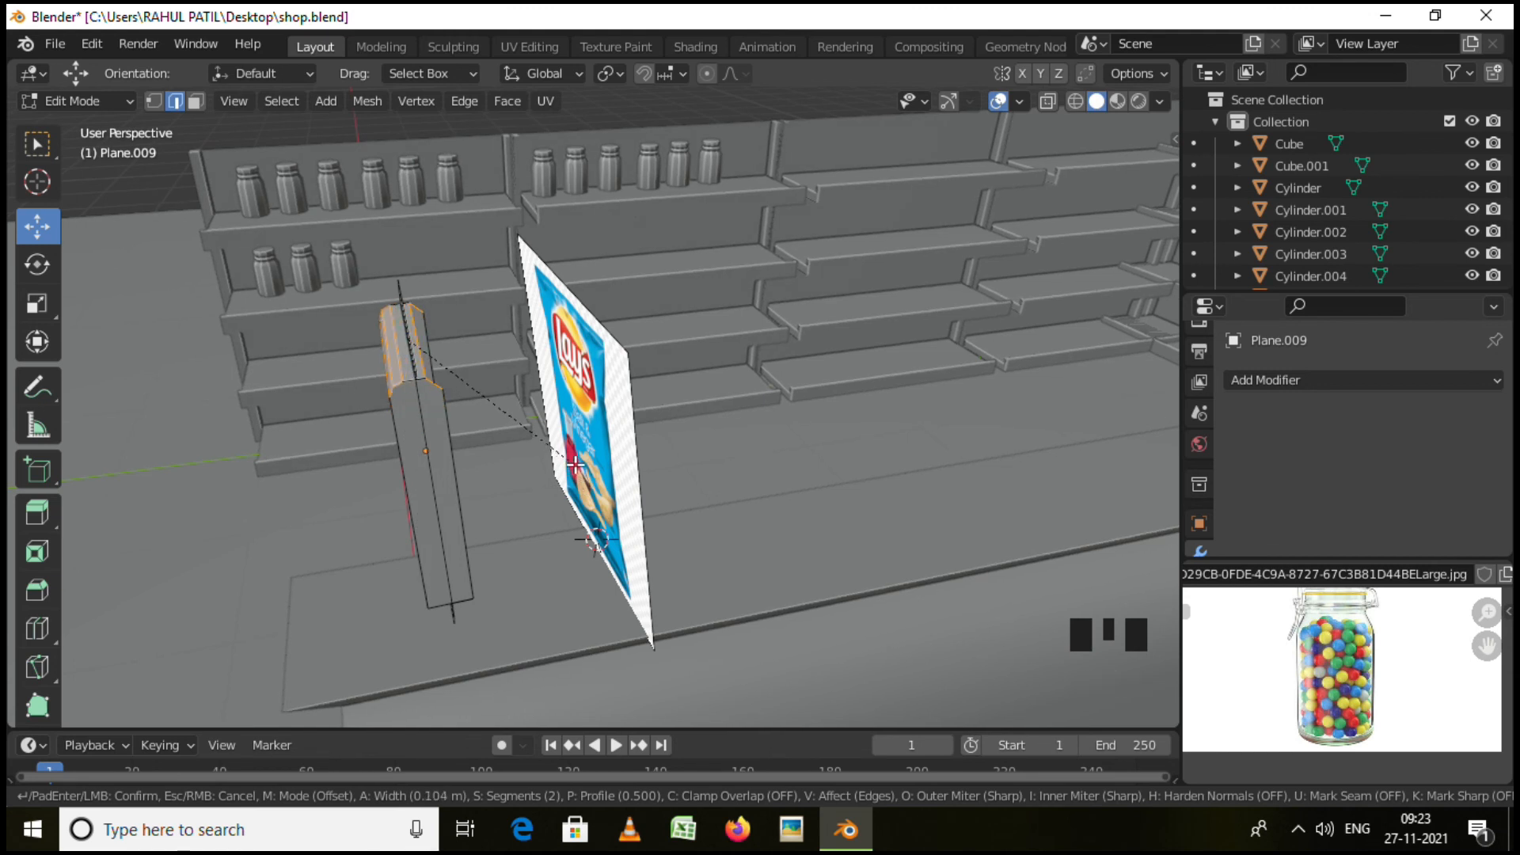
{"action": "left_click", "coordinate": [575, 464]}
Bevel the lower front and back edges of the packet body with two segments.
{"action": "middle_click_drag", "start_coordinate": [576, 464], "coordinate": [890, 374]}
{"action": "scroll", "coordinate": [613, 453], "scroll_direction": "down", "scroll_amount": 2, "text": "shift"}
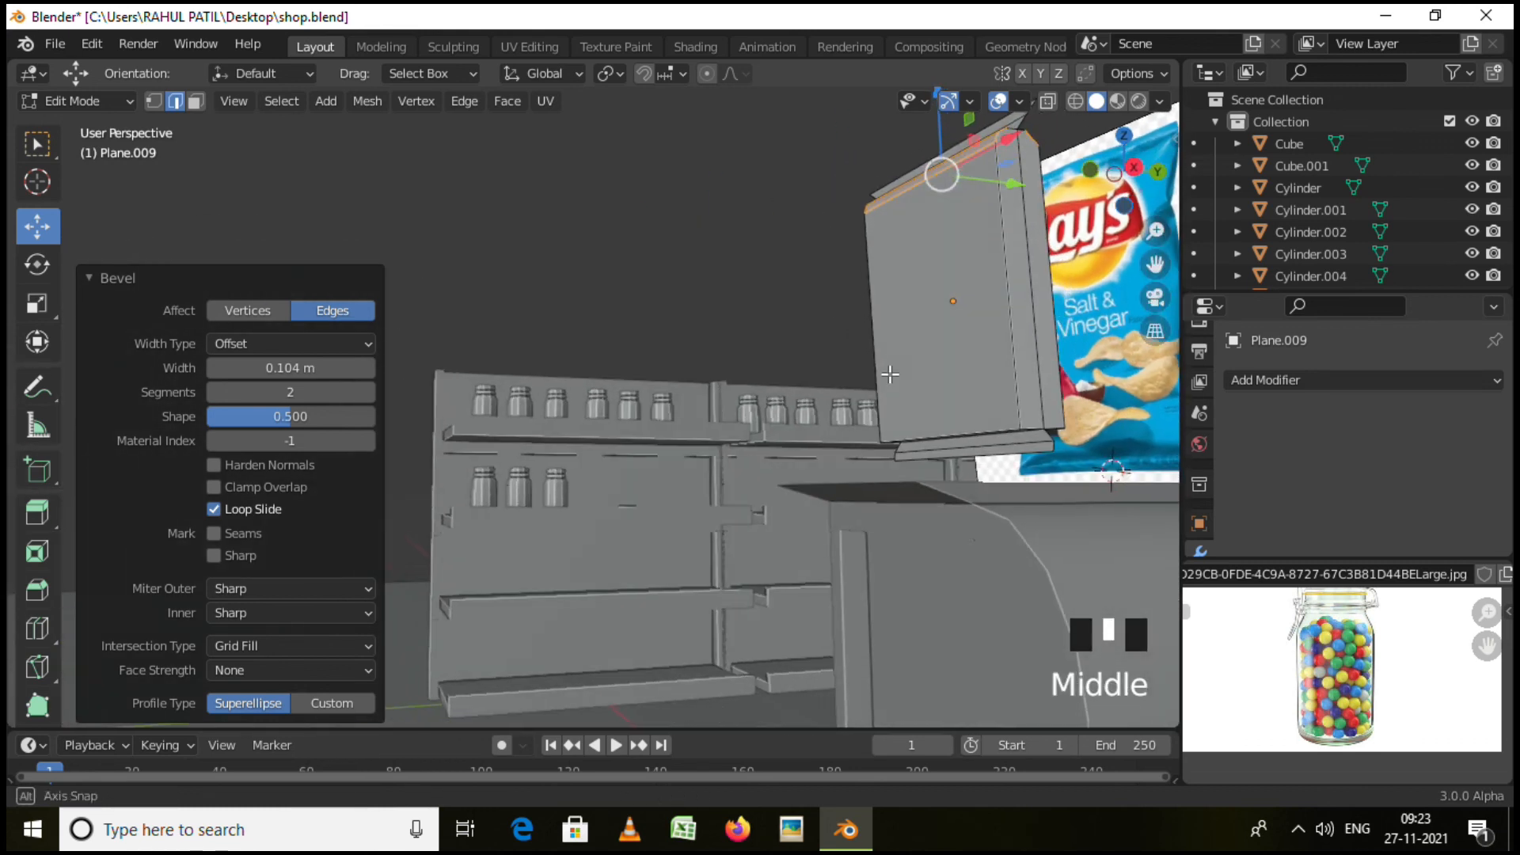
{"action": "left_click", "coordinate": [959, 434]}
{"action": "middle_click_drag", "start_coordinate": [958, 433], "coordinate": [967, 475]}
{"action": "left_click", "coordinate": [967, 431], "text": "shift"}
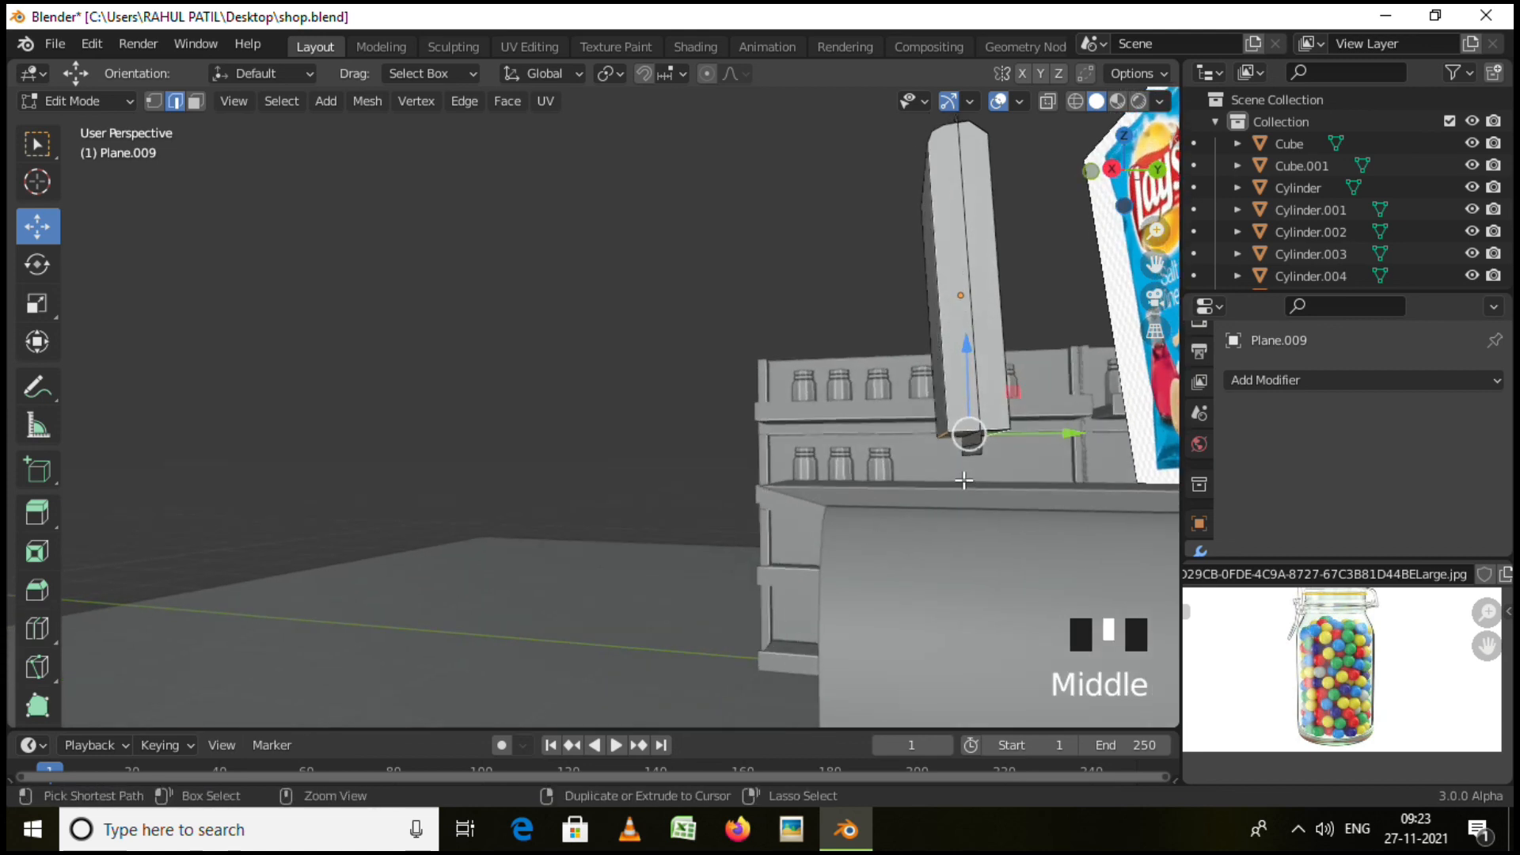
{"action": "key", "text": "ctrl+x"}
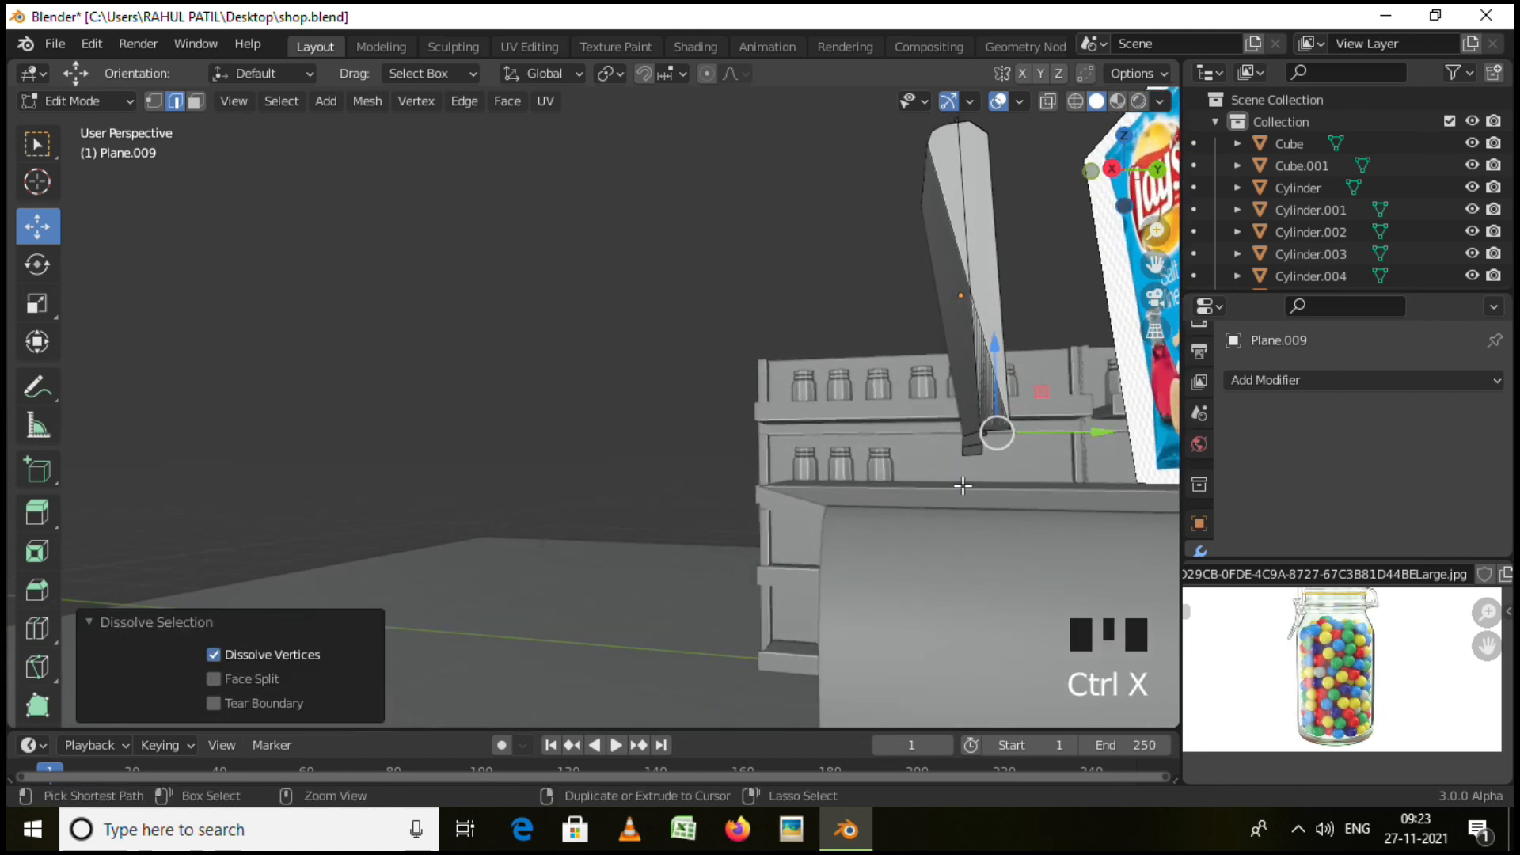
{"action": "key", "text": "ctrl+z"}
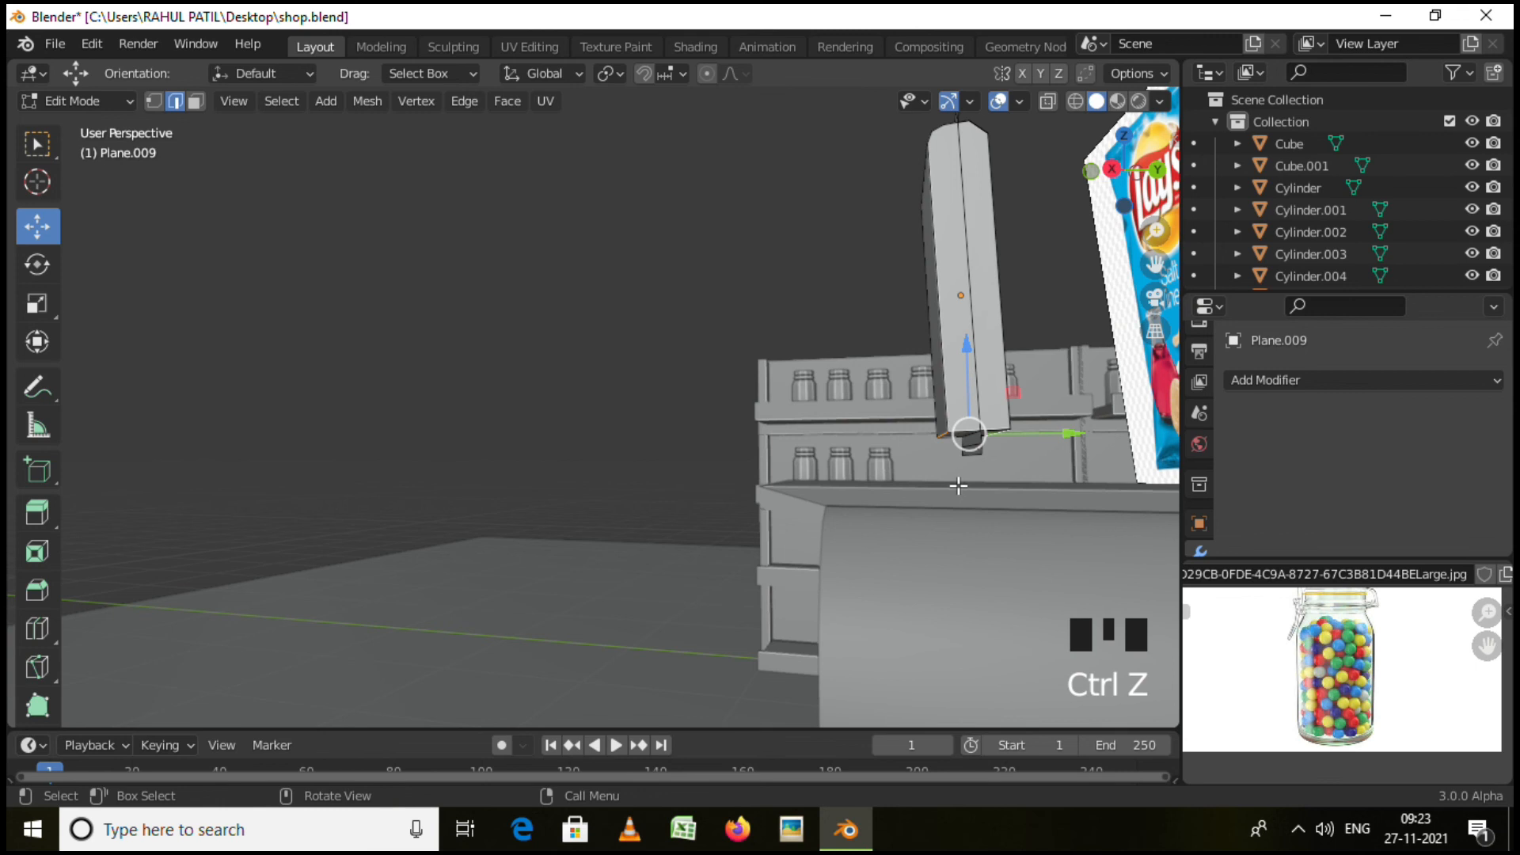
{"action": "key", "text": "ctrl+b"}
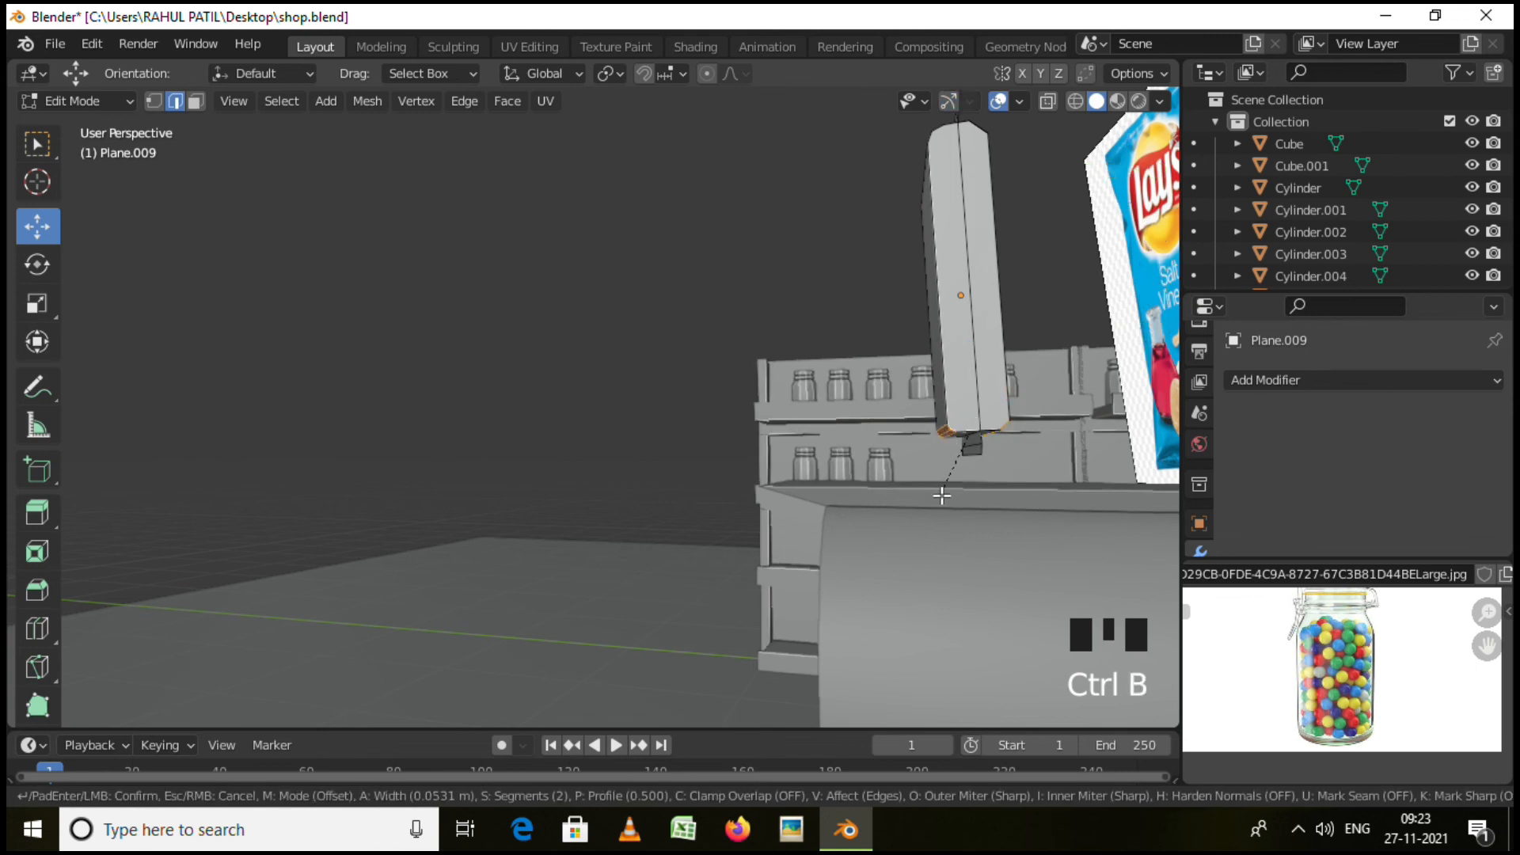
{"action": "left_click", "coordinate": [942, 501]}
Leave Edit Mode and delete the chips reference image.
{"action": "middle_click_drag", "start_coordinate": [942, 500], "coordinate": [1051, 459]}
{"action": "key", "text": "Tab"}
{"action": "middle_click_drag", "start_coordinate": [896, 444], "coordinate": [963, 323]}
{"action": "left_click", "coordinate": [892, 364]}
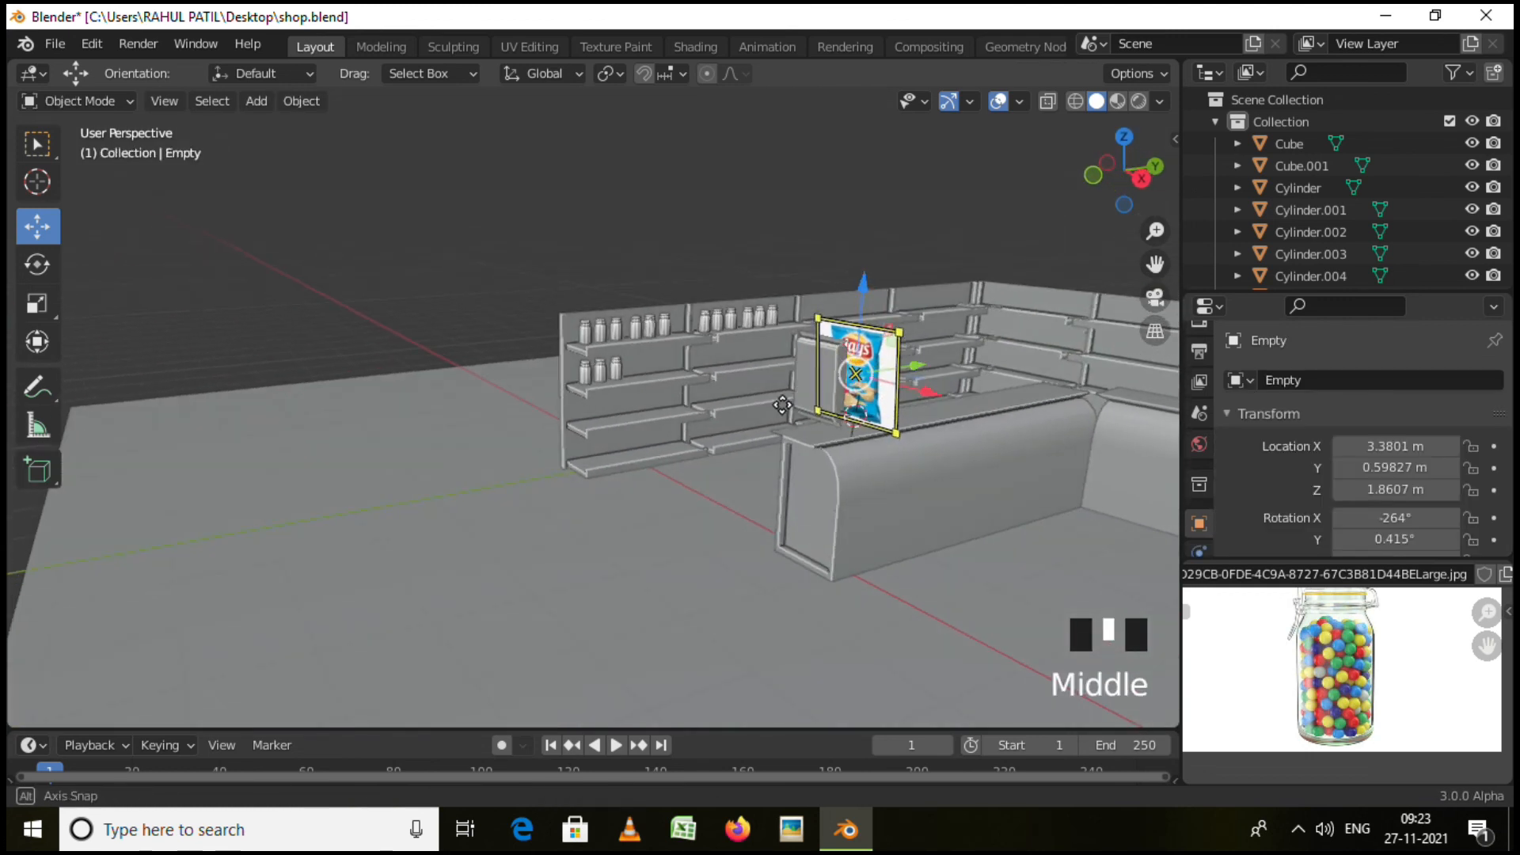
{"action": "key", "text": "Delete"}
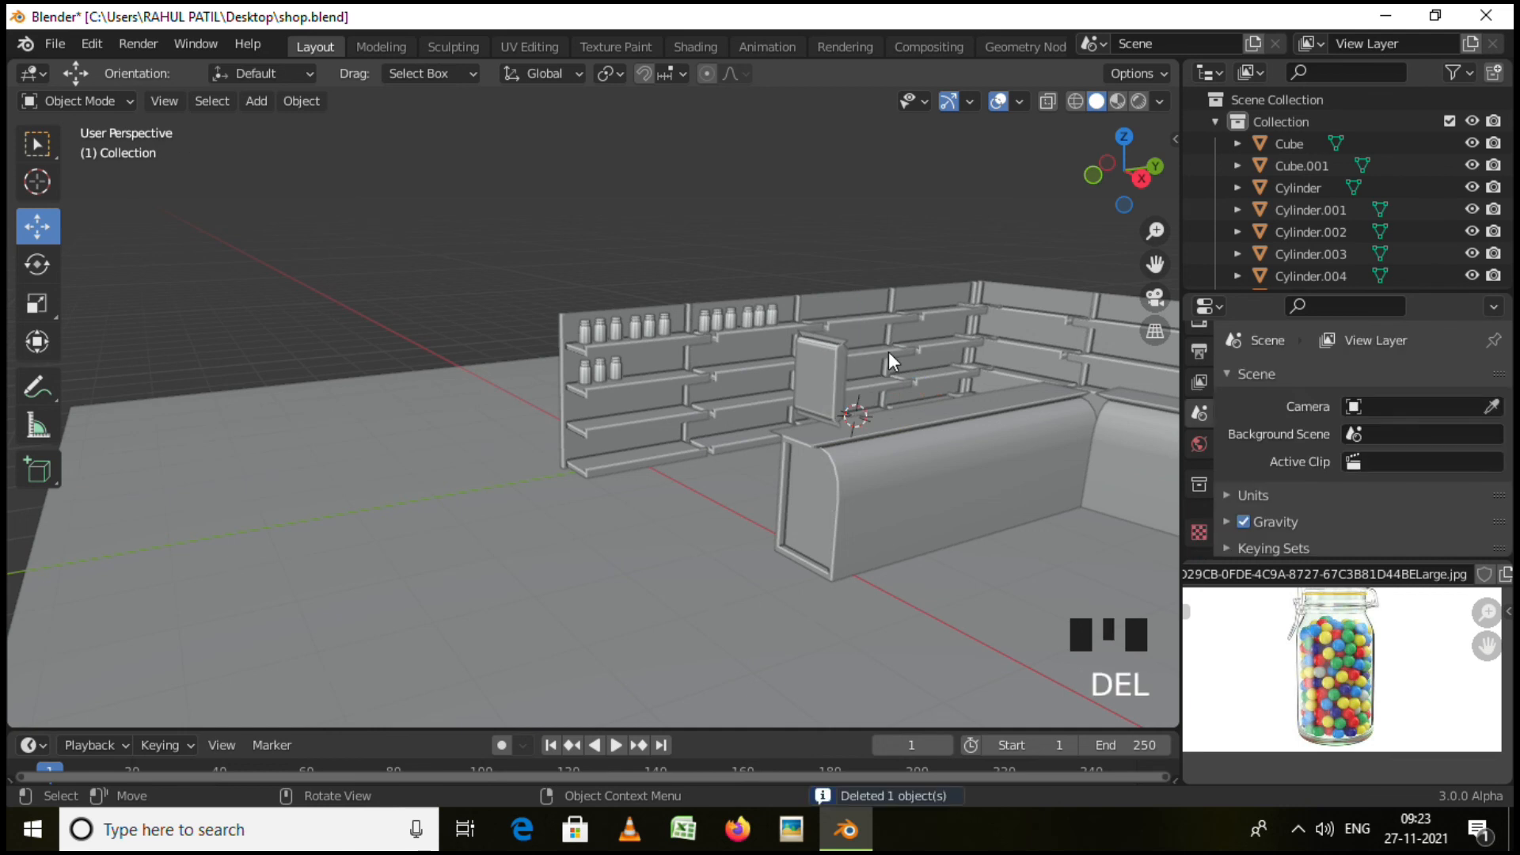
Scale the packet to about 0.515 and move it about -2.392 m along X to the wall shelves.
{"action": "middle_click_drag", "start_coordinate": [869, 399], "coordinate": [982, 502]}
{"action": "left_click", "coordinate": [743, 396]}
{"action": "key", "text": "s"}
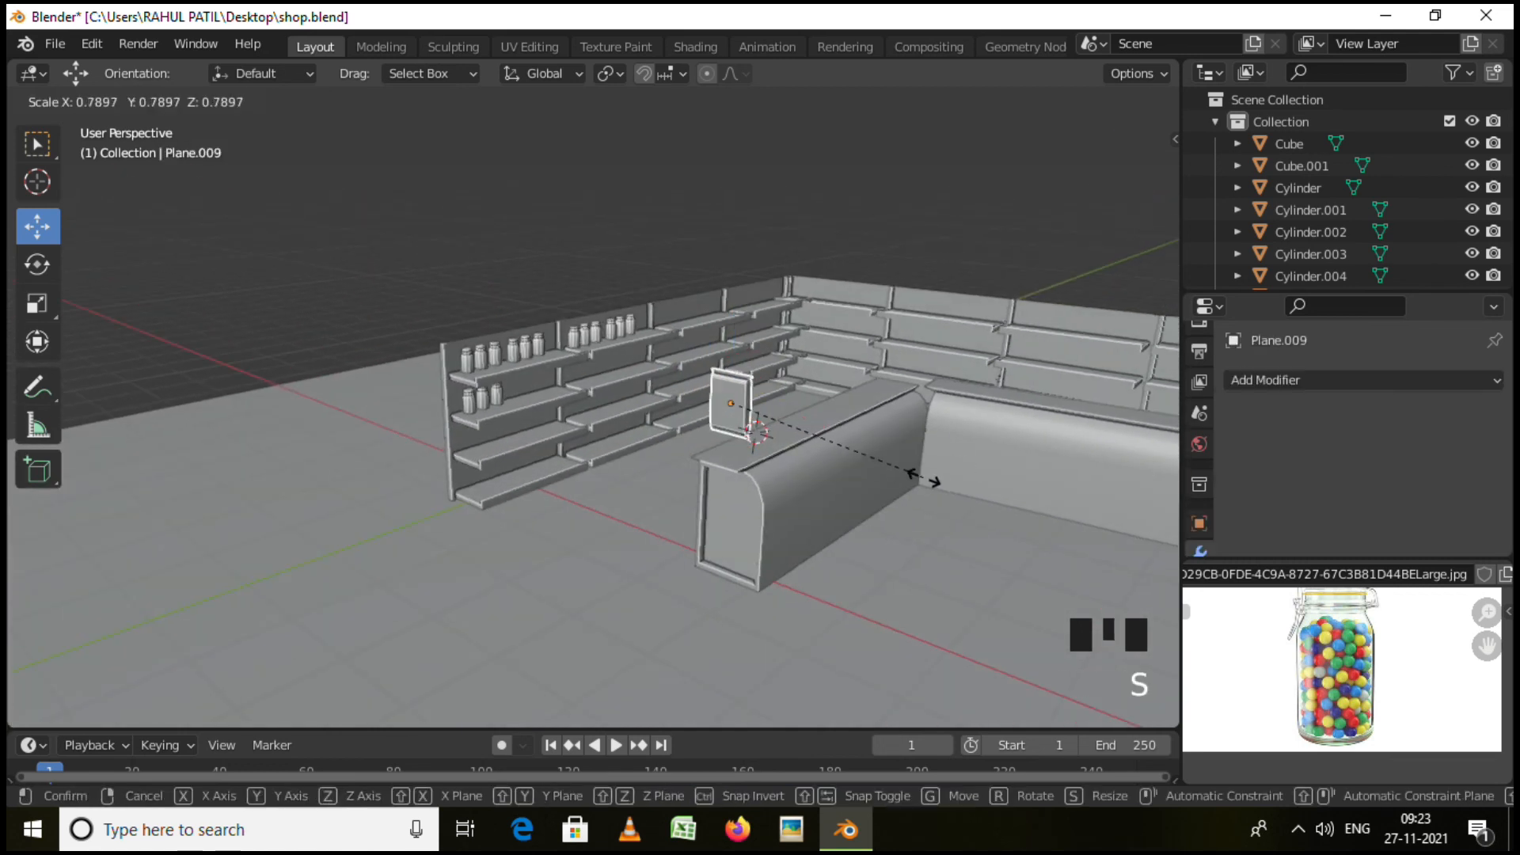
{"action": "left_click", "coordinate": [833, 477]}
{"action": "middle_click_drag", "start_coordinate": [833, 476], "coordinate": [769, 447]}
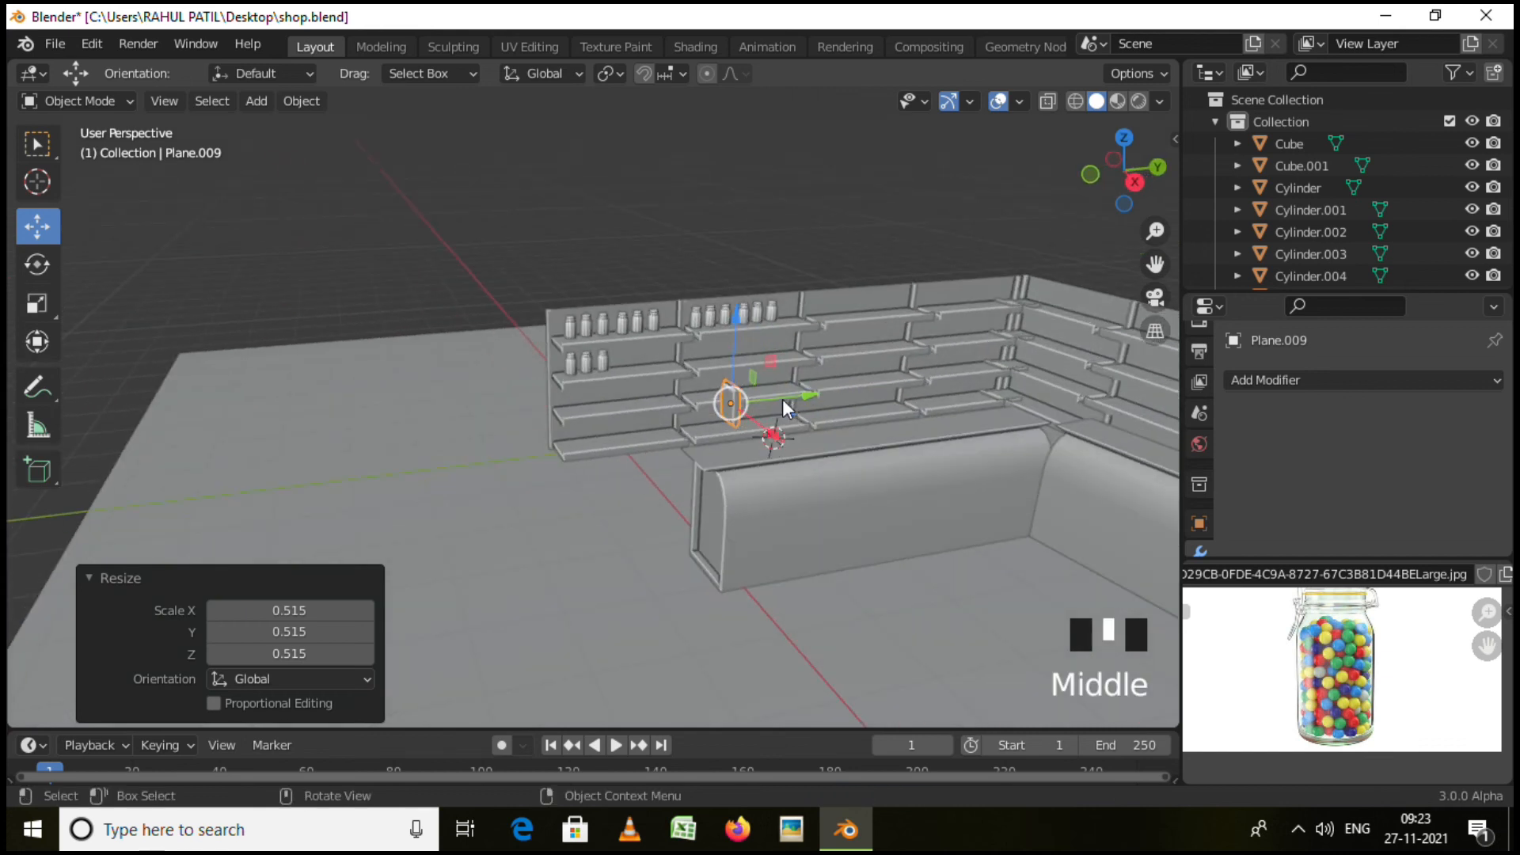
{"action": "left_click_drag", "start_coordinate": [788, 445], "coordinate": [719, 396]}
Place the 3D cursor on the second shelf beside the three jars and snap the packet to it.
{"action": "middle_click_drag", "start_coordinate": [719, 396], "coordinate": [714, 448]}
{"action": "scroll", "coordinate": [631, 372], "scroll_direction": "up", "scroll_amount": 6}
{"action": "right_click", "coordinate": [657, 403], "text": "shift"}
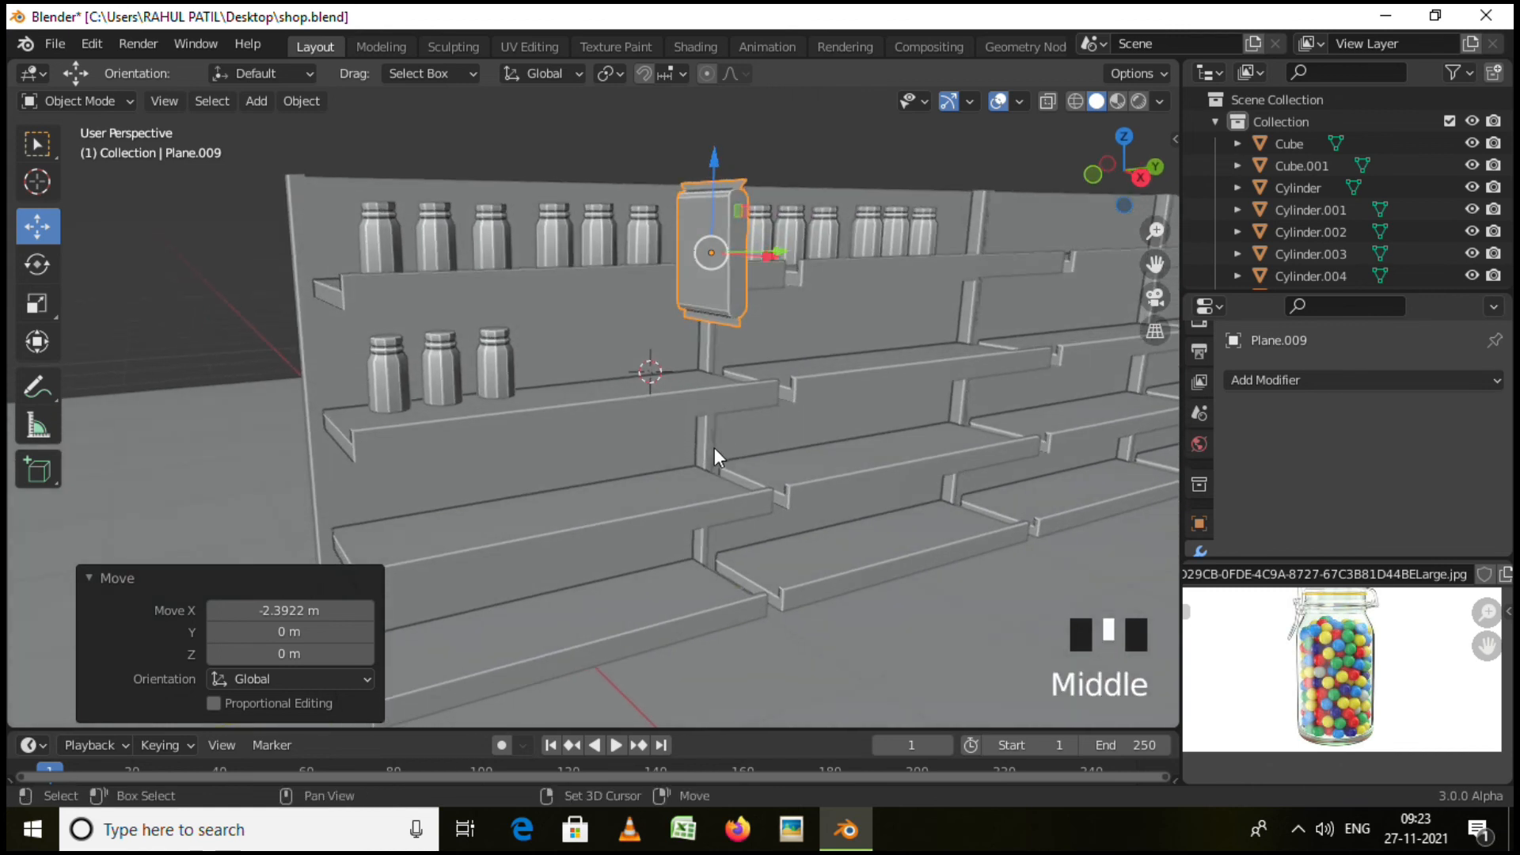
{"action": "key", "text": "shift+s"}
{"action": "left_click", "coordinate": [722, 319]}
Rotate the packet around Z to face forward, raise it onto the shelf, and move it about -0.526 m along Y beside the jars.
{"action": "middle_click_drag", "start_coordinate": [740, 397], "coordinate": [668, 378]}
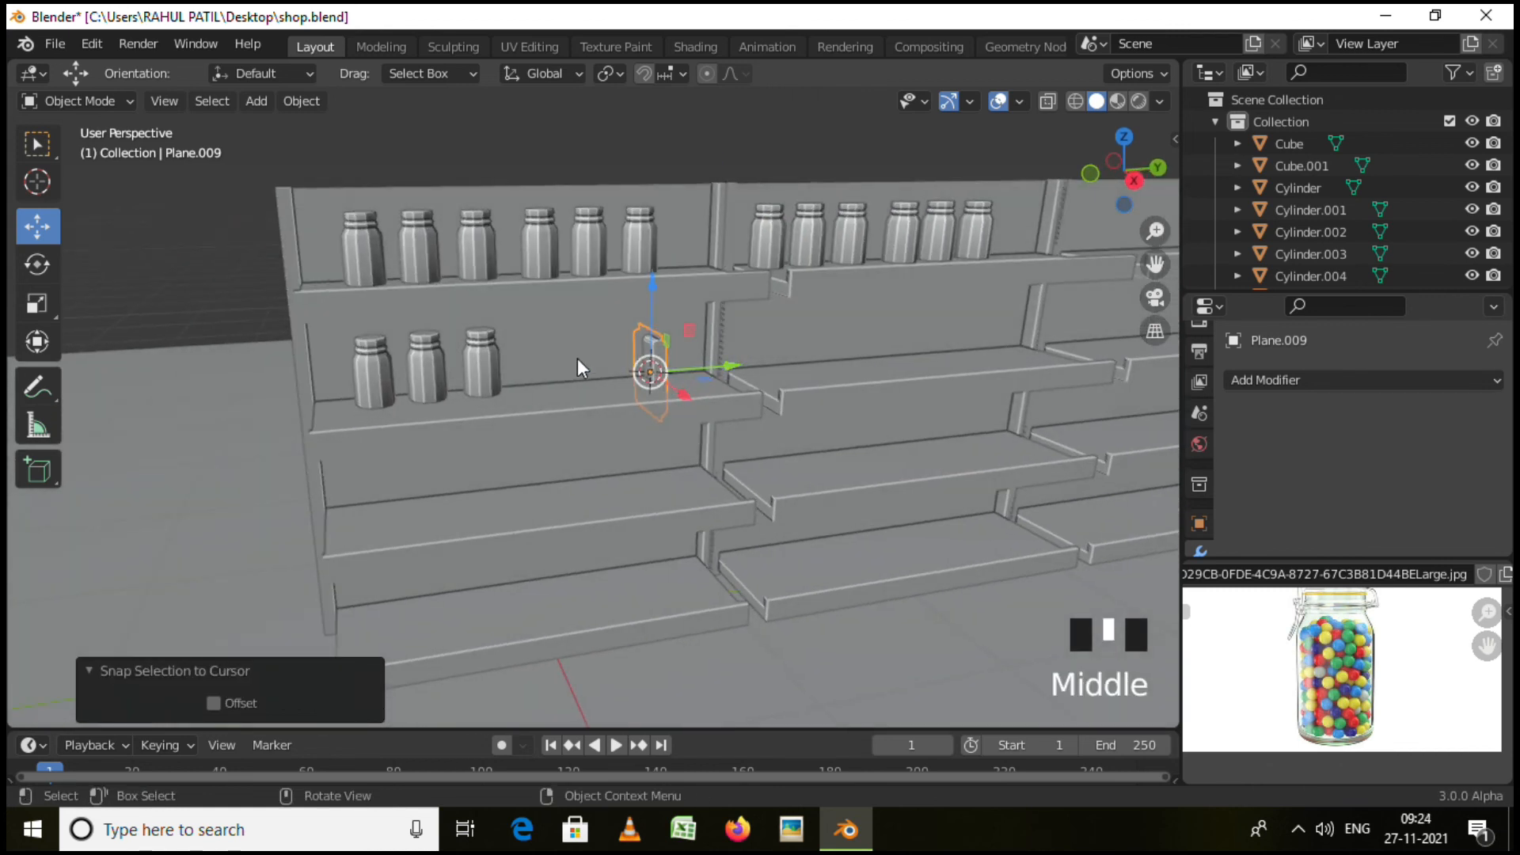
{"action": "key", "text": "r"}
{"action": "key", "text": "z"}
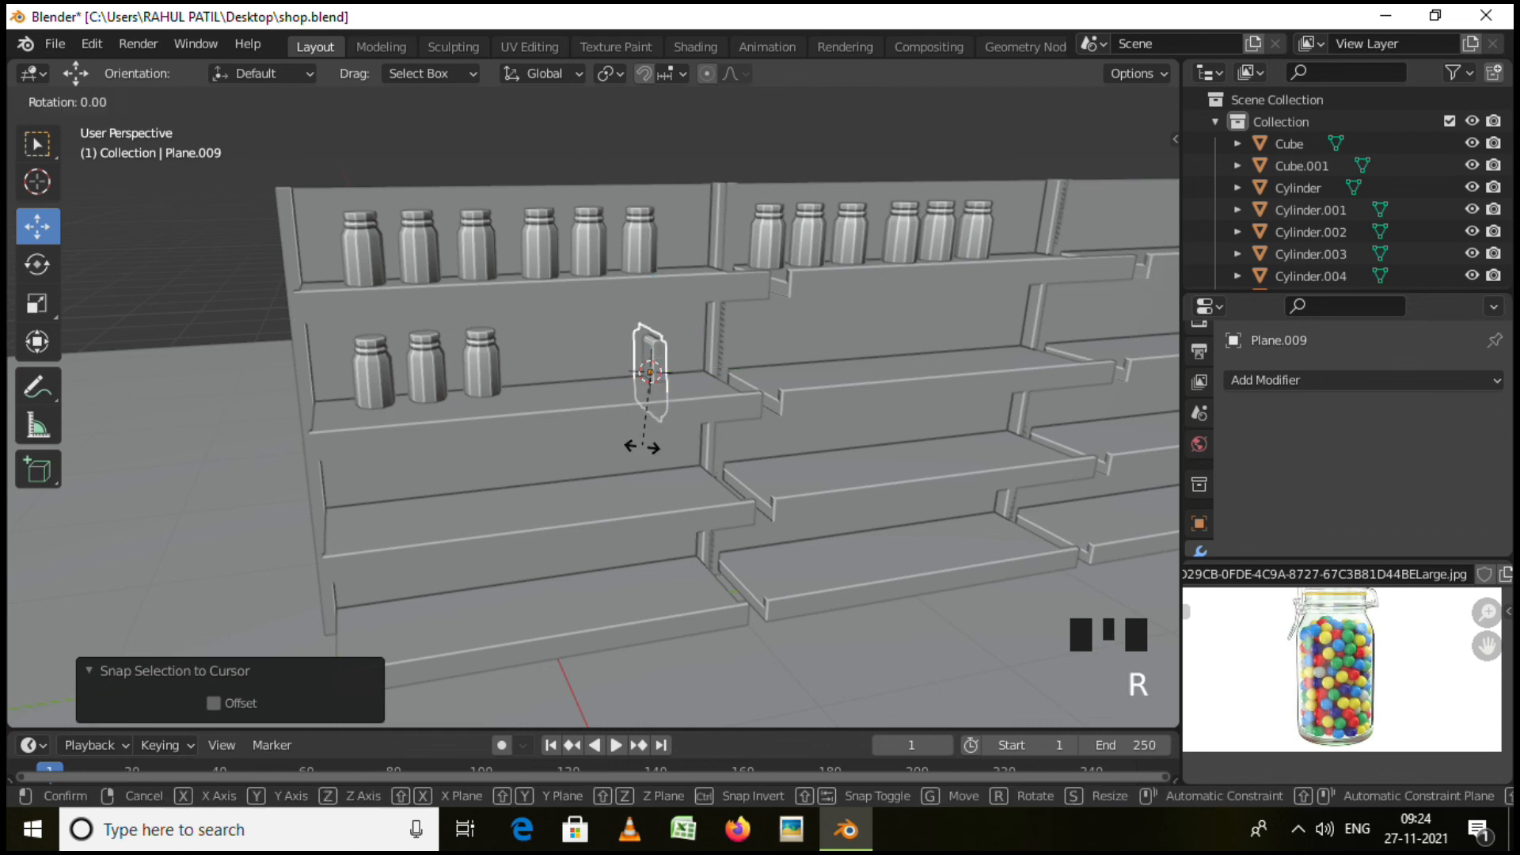
{"action": "left_click", "coordinate": [768, 396]}
{"action": "left_click_drag", "start_coordinate": [656, 286], "coordinate": [654, 254]}
{"action": "mouse_move", "coordinate": [743, 333]}
{"action": "middle_mouse_down"}
{"action": "mouse_move", "coordinate": [712, 320]}
{"action": "mouse_move", "coordinate": [738, 336]}
{"action": "middle_mouse_up"}
{"action": "left_click_drag", "start_coordinate": [738, 336], "coordinate": [626, 350]}
Duplicate the packet three times along the second shelf, placing one copy beside it and two in the neighbouring bay.
{"action": "key", "text": "shift+d"}
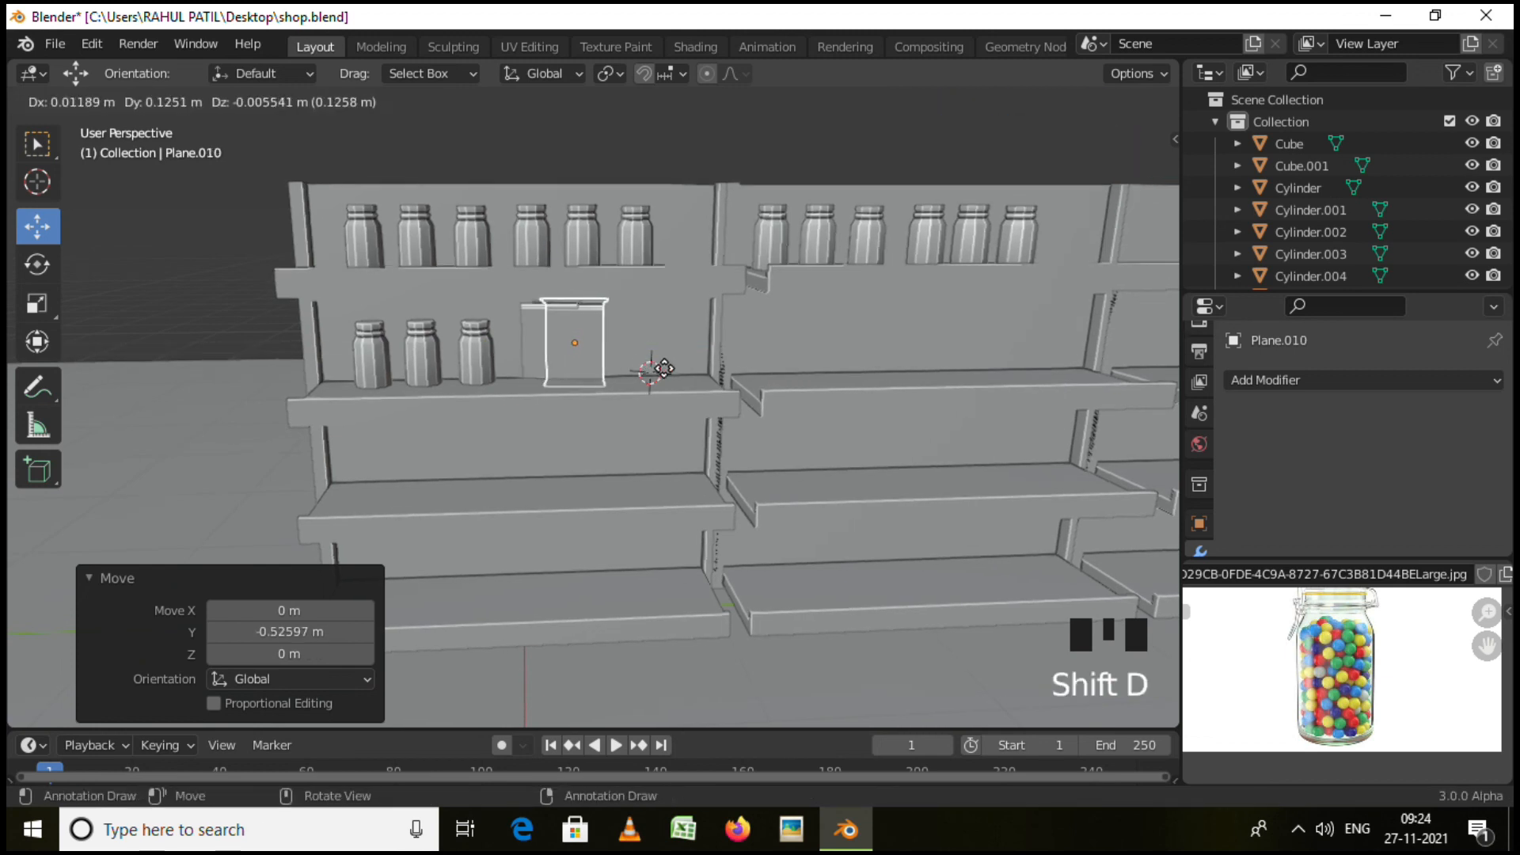
{"action": "left_click", "coordinate": [710, 361]}
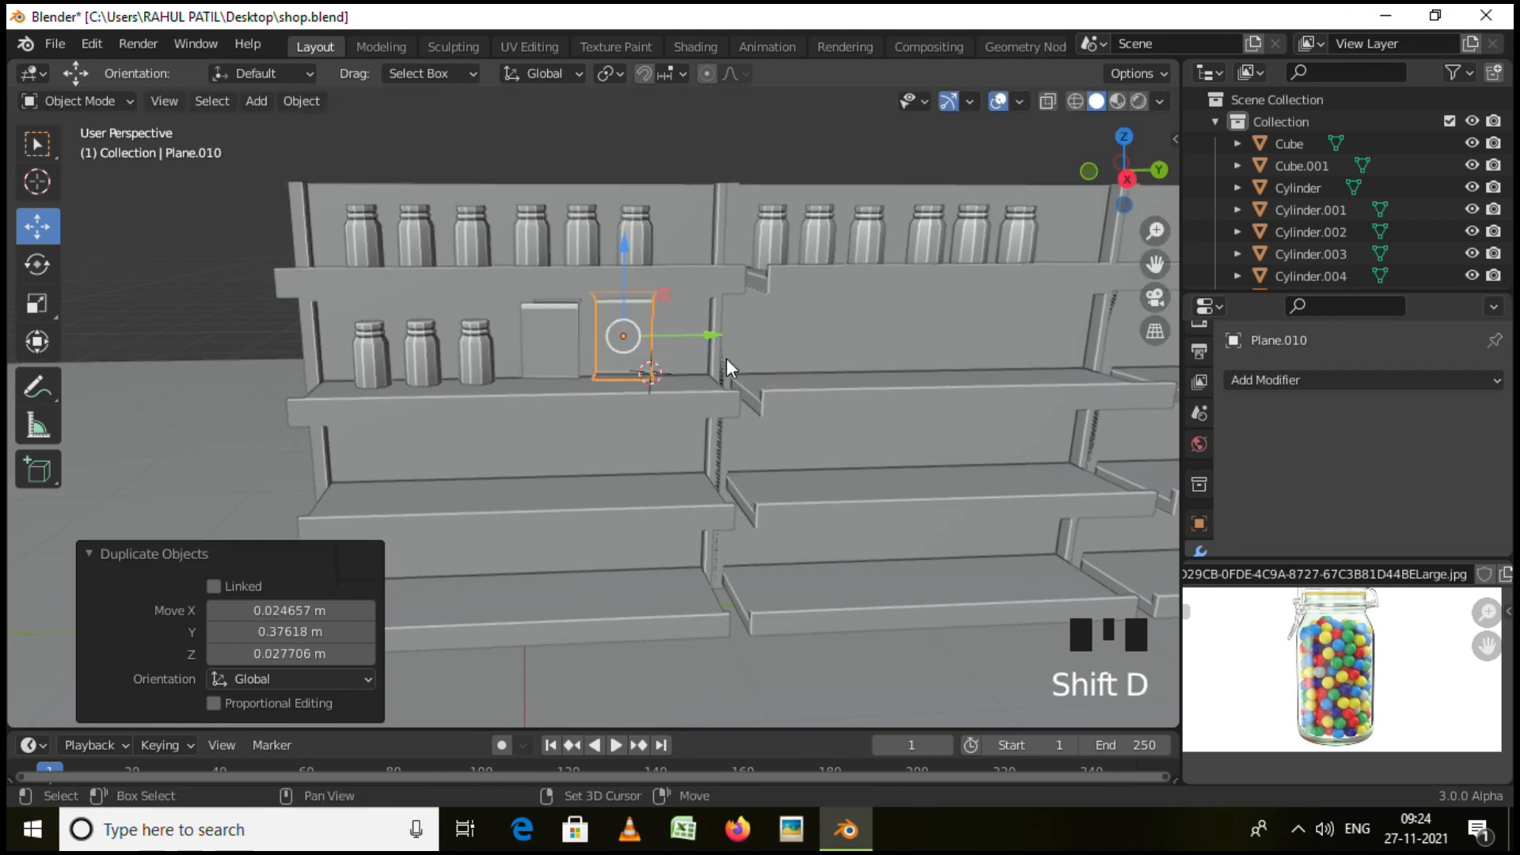
{"action": "key", "text": "shift+d"}
{"action": "left_click", "coordinate": [889, 363]}
{"action": "middle_click_drag", "start_coordinate": [899, 397], "coordinate": [662, 410]}
{"action": "key", "text": "shift+d"}
{"action": "left_click", "coordinate": [919, 409]}
Scale the first packet in the neighbouring bay of the second shelf to about 0.906.
{"action": "left_click", "coordinate": [365, 326]}
{"action": "left_click_drag", "start_coordinate": [347, 339], "coordinate": [412, 343]}
{"action": "left_click", "coordinate": [469, 301]}
{"action": "left_click", "coordinate": [606, 328]}
{"action": "key", "text": "s"}
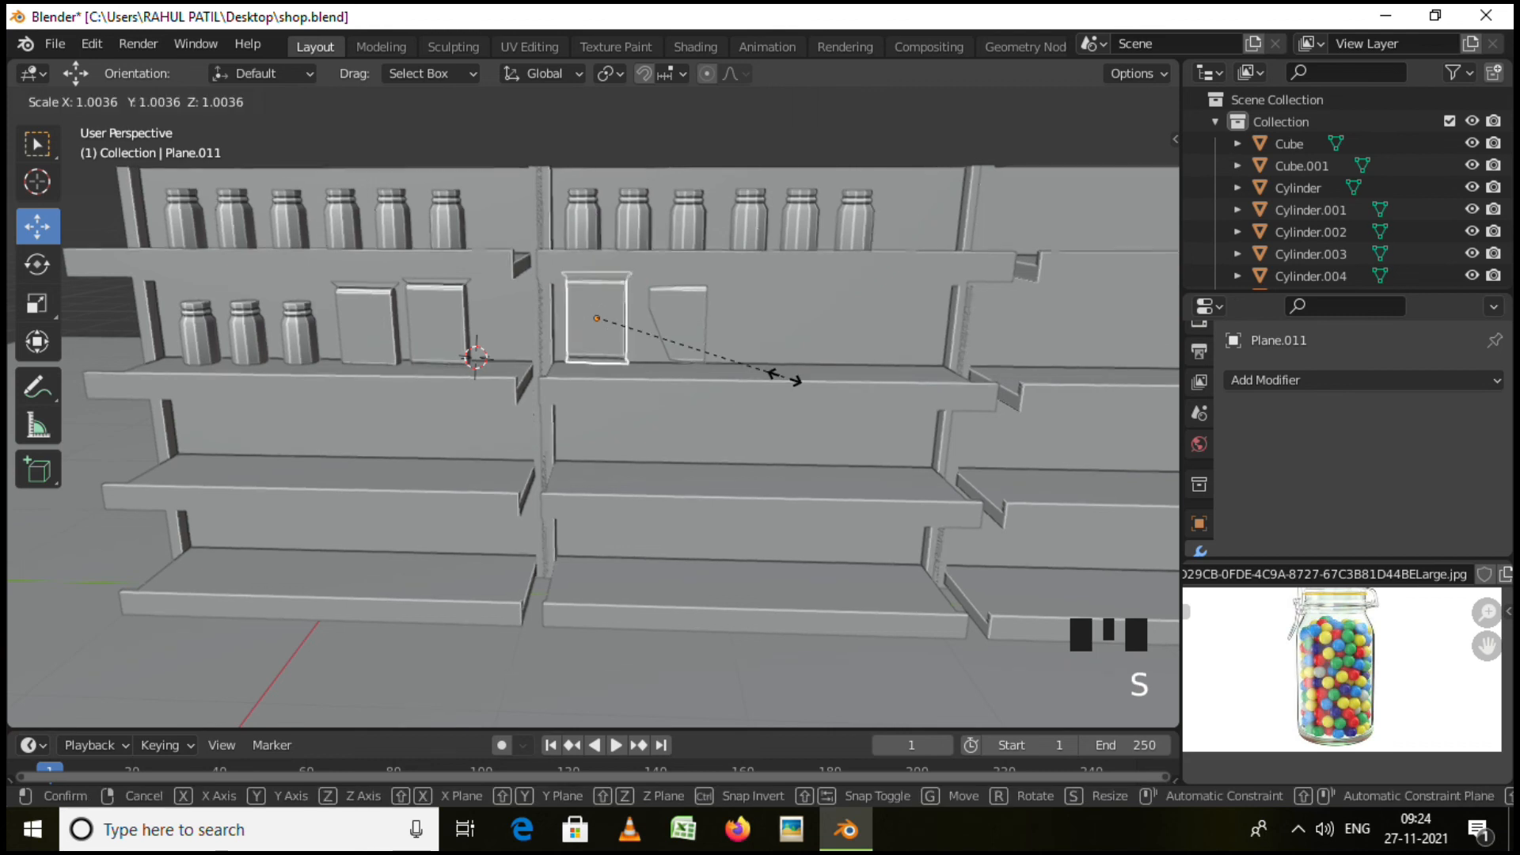
{"action": "left_click", "coordinate": [767, 372]}
{"action": "mouse_move", "coordinate": [648, 327]}
{"action": "middle_mouse_down"}
{"action": "mouse_move", "coordinate": [766, 344]}
{"action": "mouse_move", "coordinate": [670, 347]}
{"action": "middle_mouse_up"}
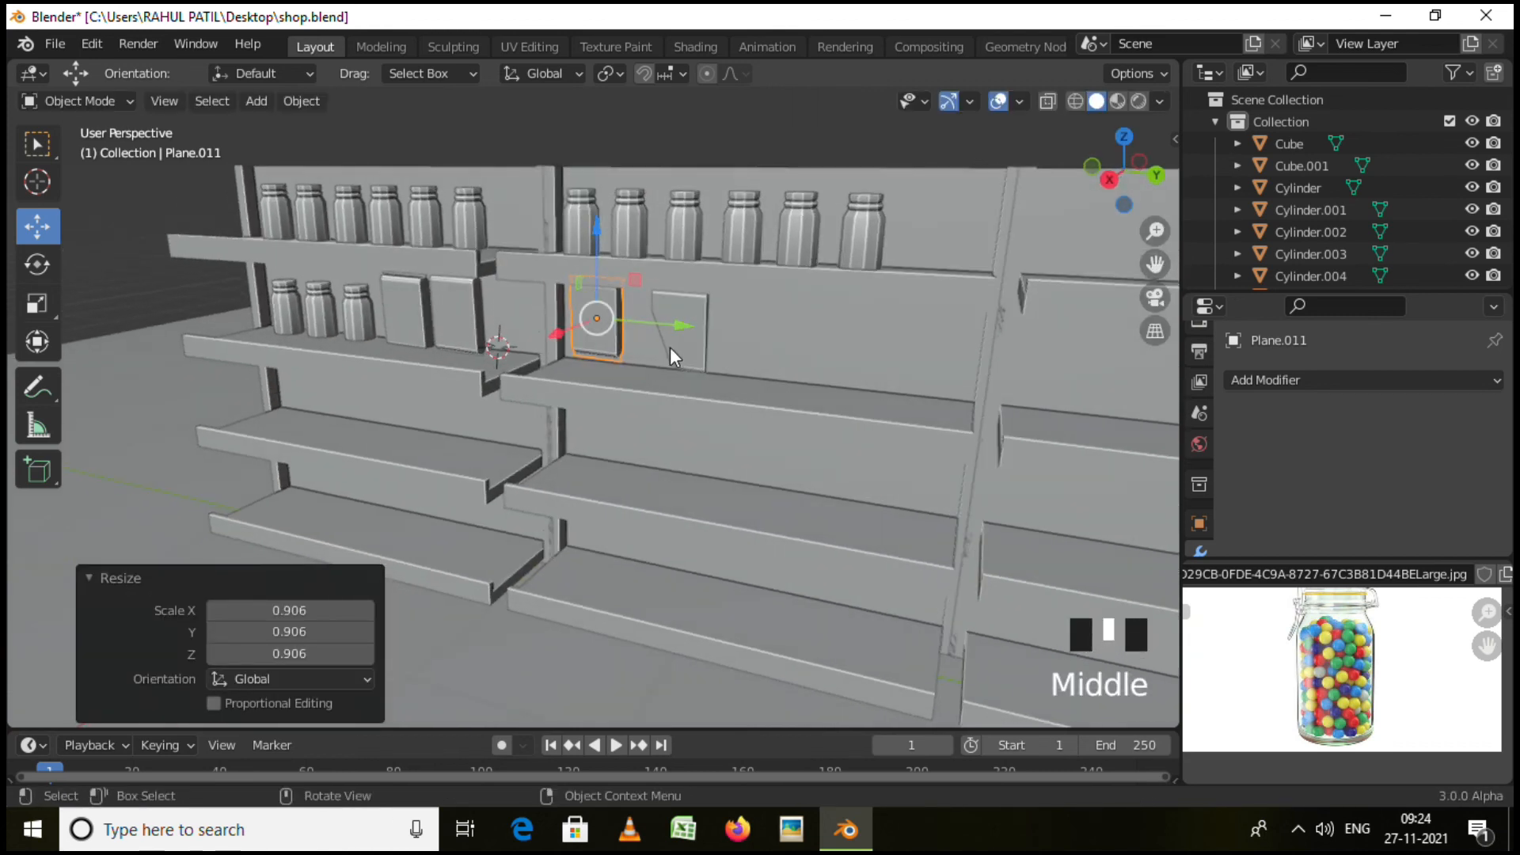
Shift both packets in the neighbouring bay closer to the bay's inner divider, moving the second about -0.106 m along Y and -0.026 m along Z.
{"action": "key", "text": "g"}
{"action": "left_click", "coordinate": [541, 331]}
{"action": "left_click", "coordinate": [696, 314]}
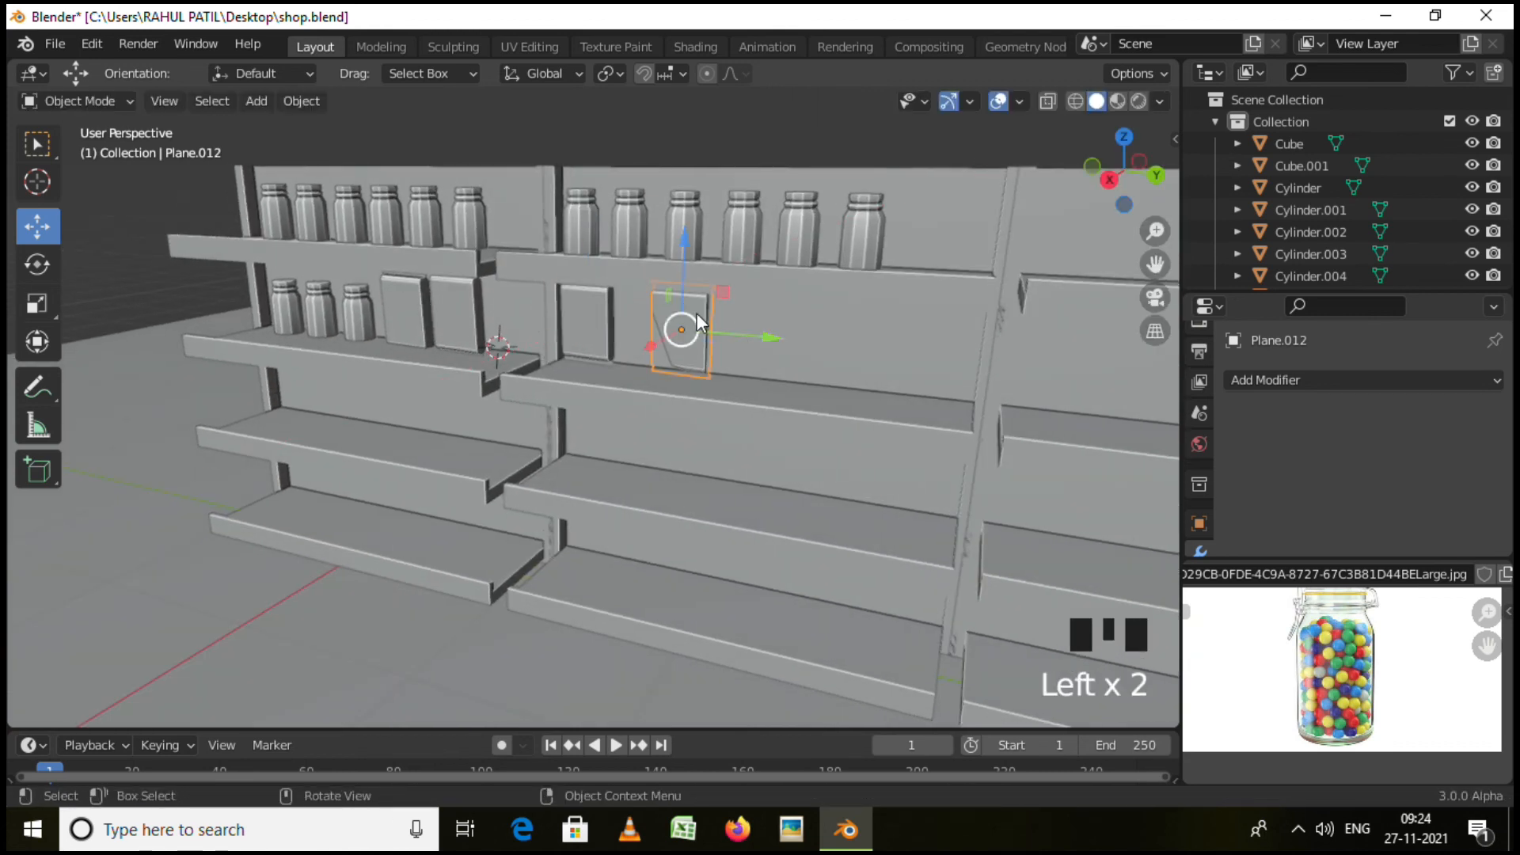
{"action": "key", "text": "g"}
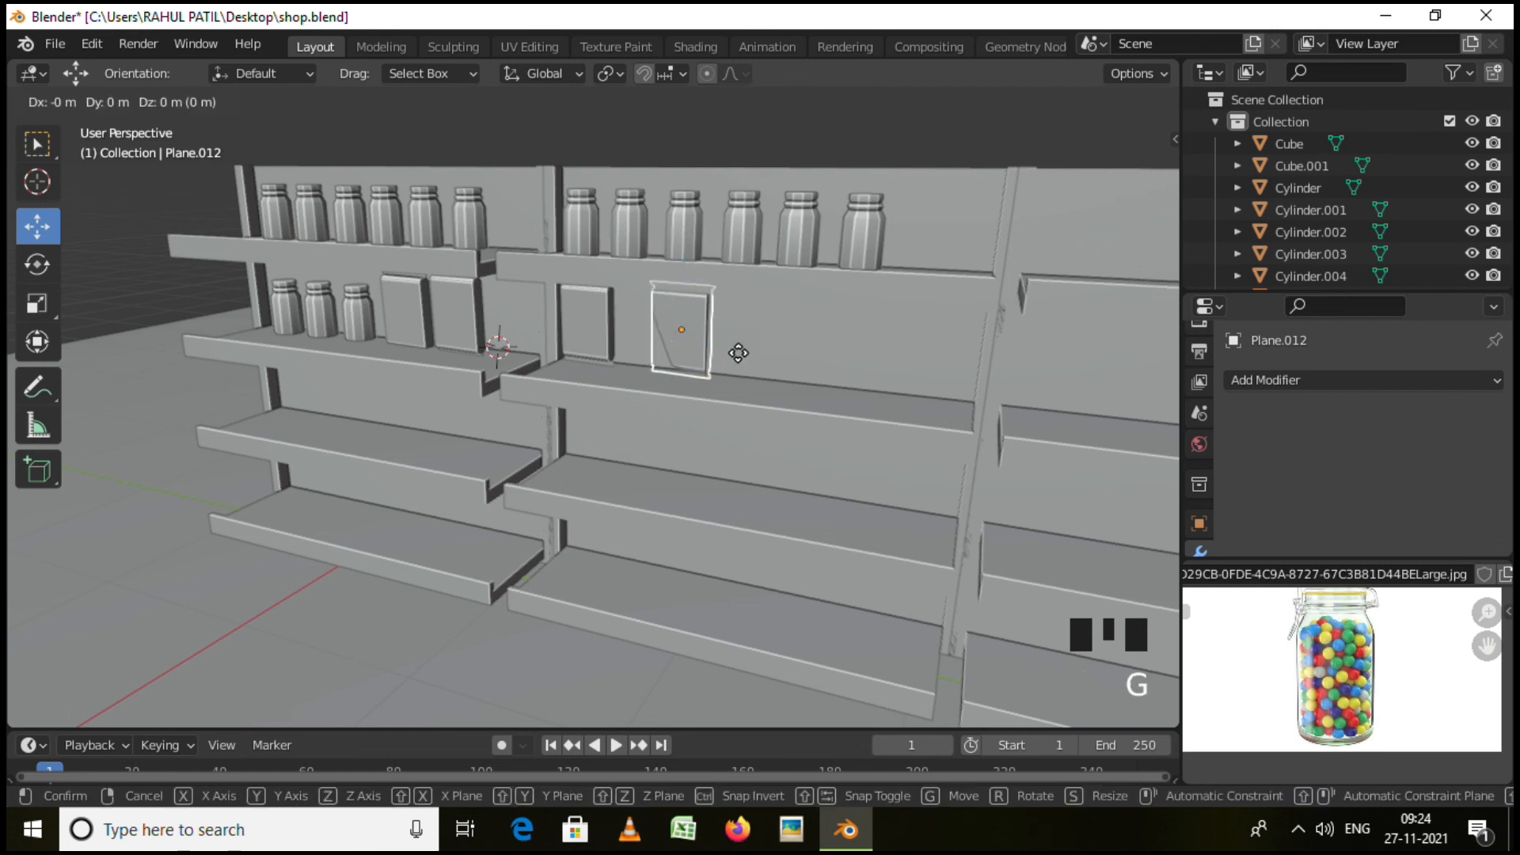
{"action": "left_click", "coordinate": [714, 357]}
{"action": "middle_click_drag", "start_coordinate": [682, 372], "coordinate": [600, 342]}
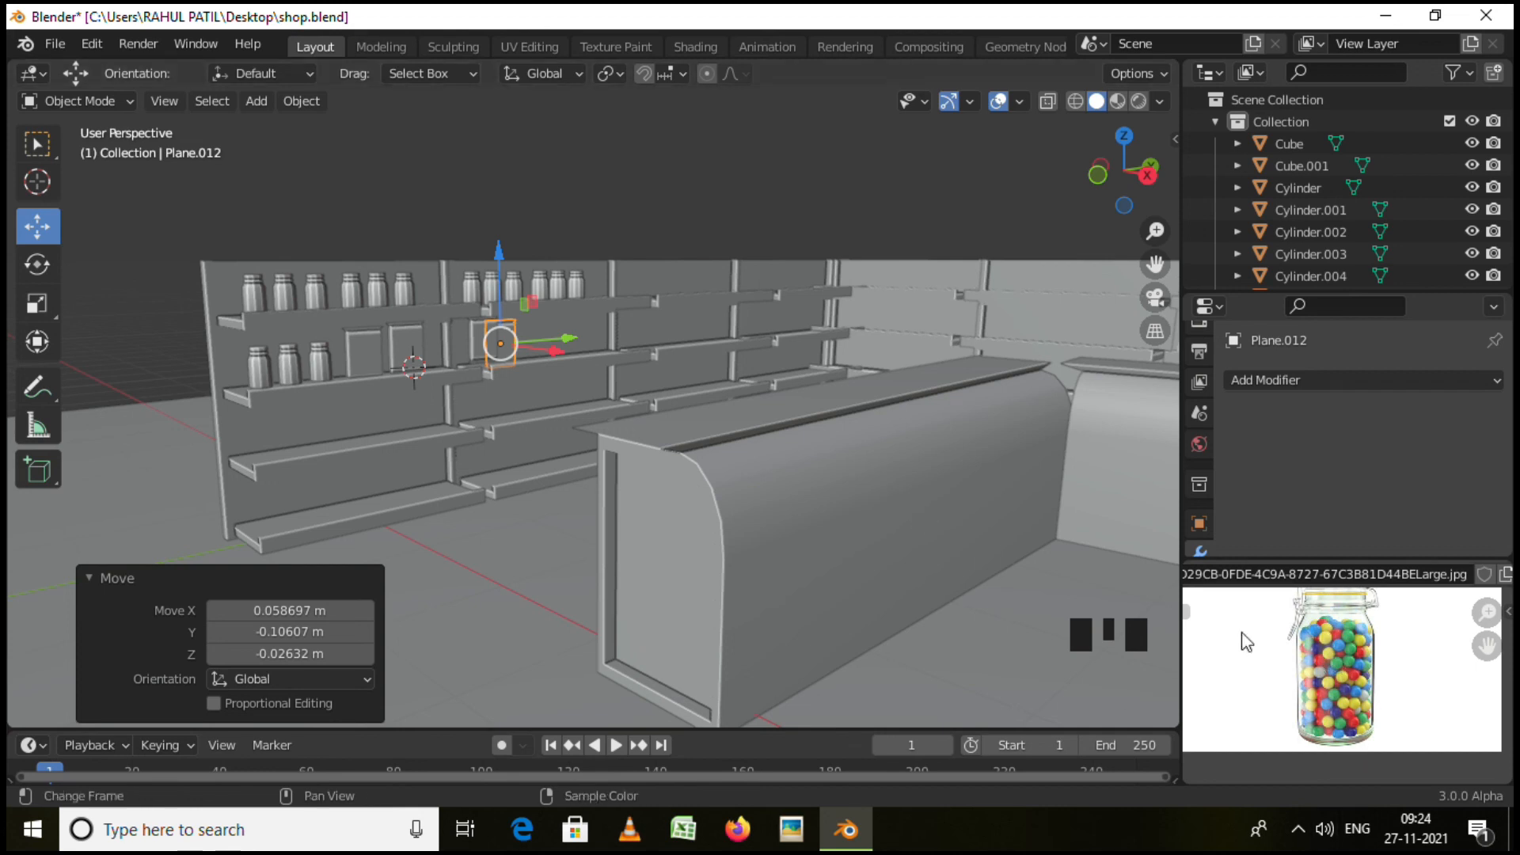
Add a UV sphere at the 3D cursor on the counter top, scale it down to a small ball, and raise it about 0.061 m.
{"action": "right_click", "coordinate": [687, 415], "text": "shift"}
{"action": "scroll", "coordinate": [707, 423], "scroll_direction": "up", "scroll_amount": 3}
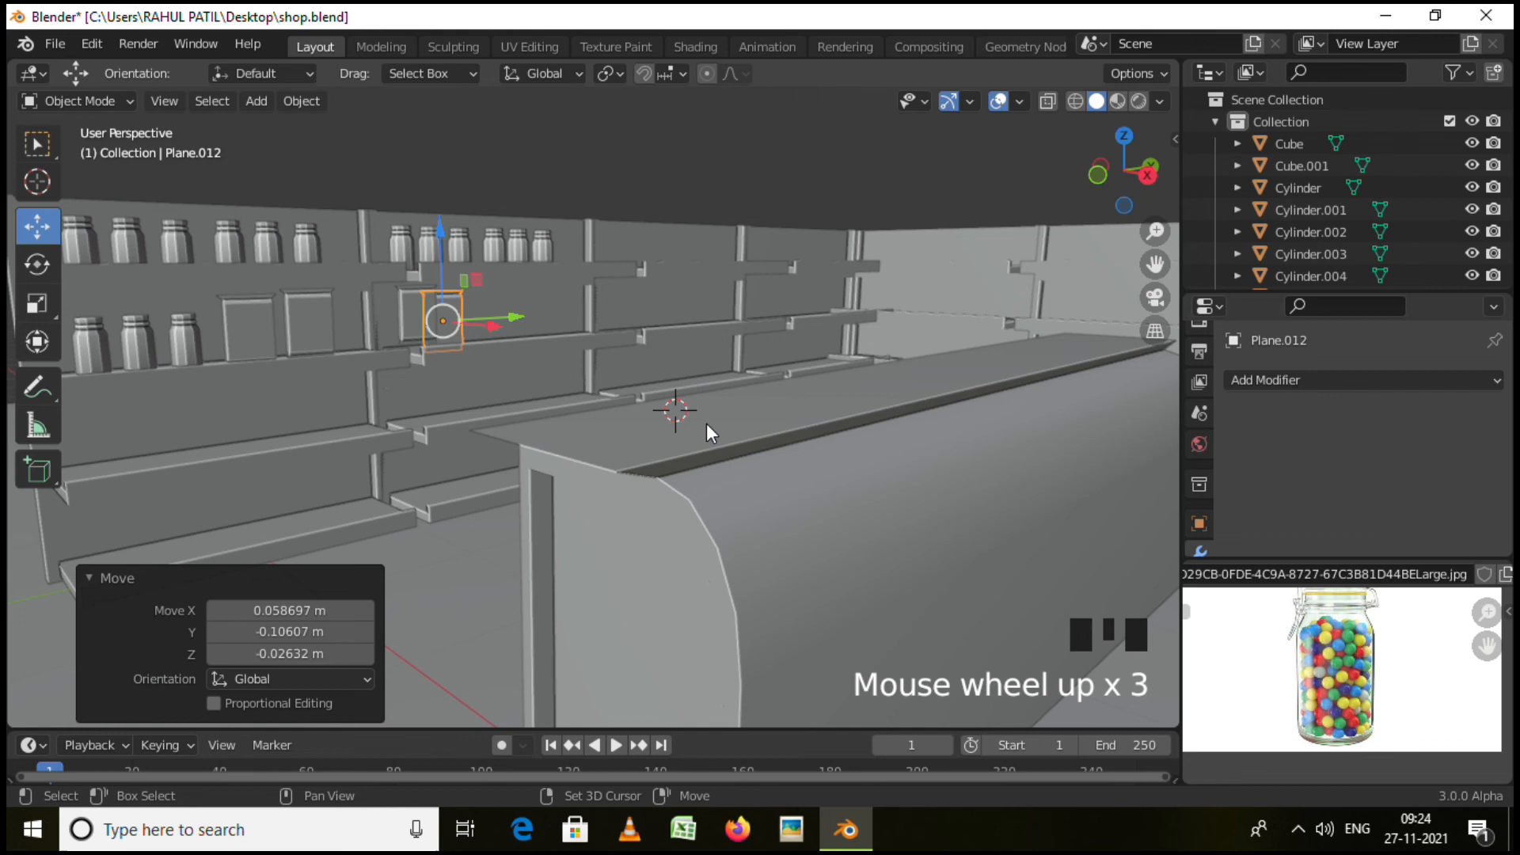
{"action": "key", "text": "shift+a"}
{"action": "mouse_move", "coordinate": [673, 353]}
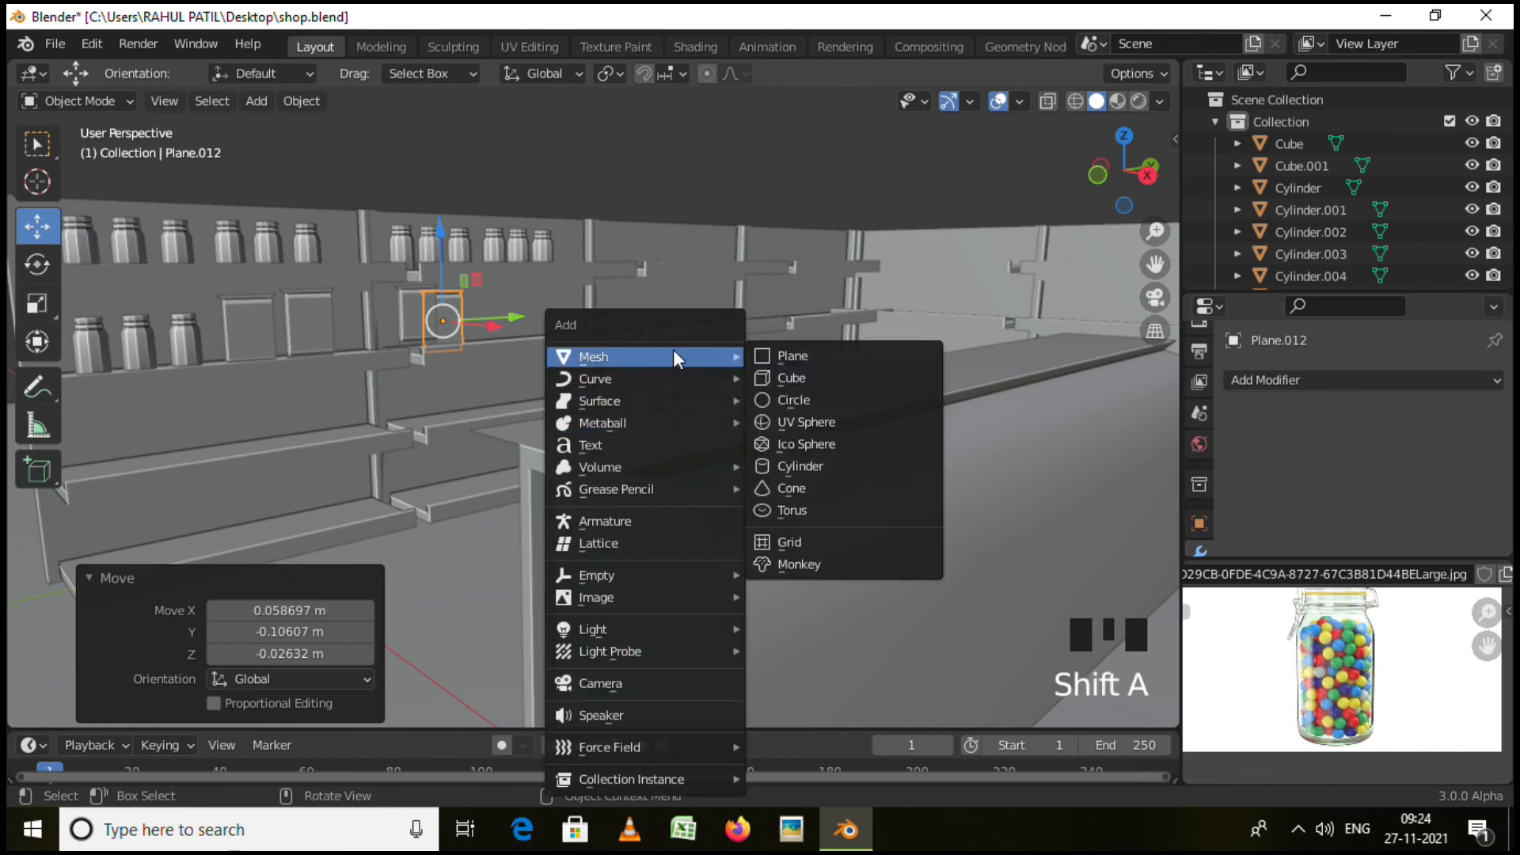
{"action": "left_click", "coordinate": [809, 422]}
{"action": "key", "text": "s"}
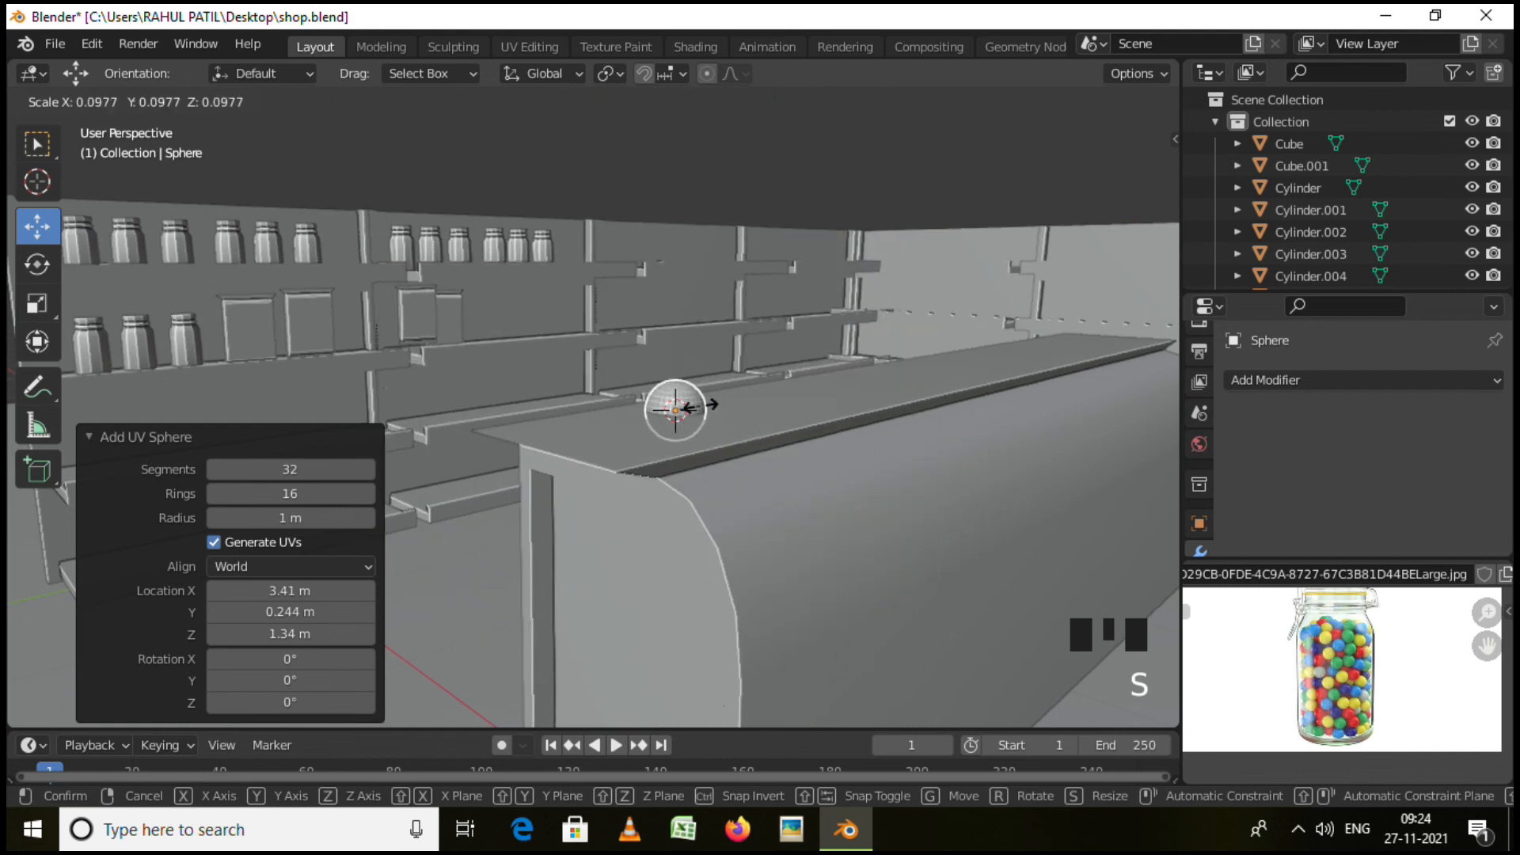
{"action": "left_click", "coordinate": [686, 340]}
{"action": "left_click_drag", "start_coordinate": [686, 340], "coordinate": [687, 323]}
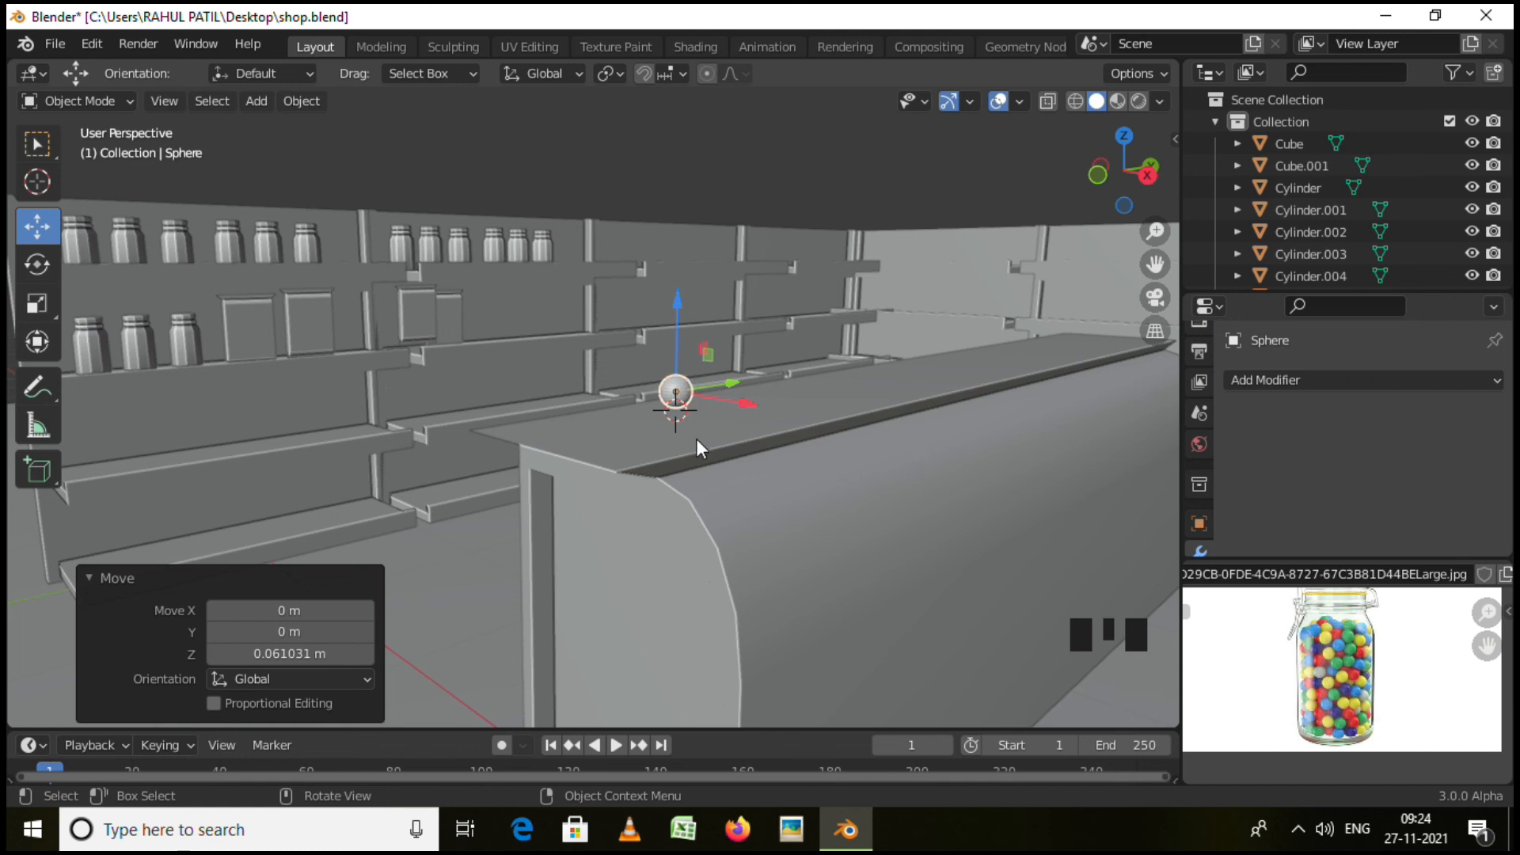
Delete the small sphere from the counter top.
{"action": "scroll", "coordinate": [866, 448], "scroll_direction": "down", "scroll_amount": 4}
{"action": "middle_click_drag", "start_coordinate": [870, 450], "coordinate": [634, 406], "text": "shift"}
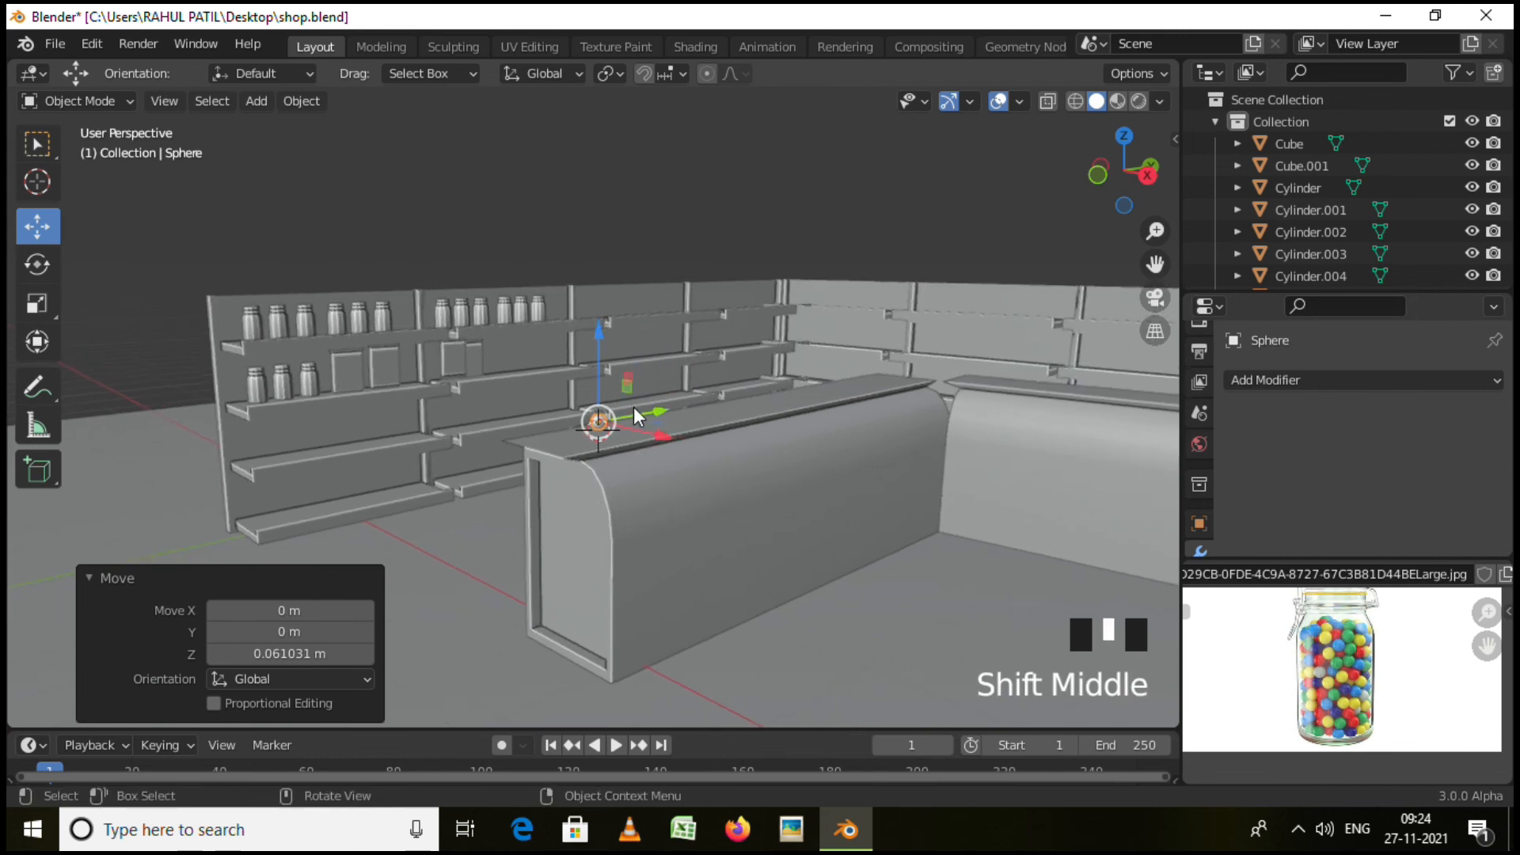
{"action": "scroll", "coordinate": [633, 406], "scroll_direction": "down", "scroll_amount": 2}
{"action": "middle_click_drag", "start_coordinate": [800, 448], "coordinate": [638, 460], "text": "shift"}
{"action": "scroll", "coordinate": [787, 451], "scroll_direction": "down", "scroll_amount": 1}
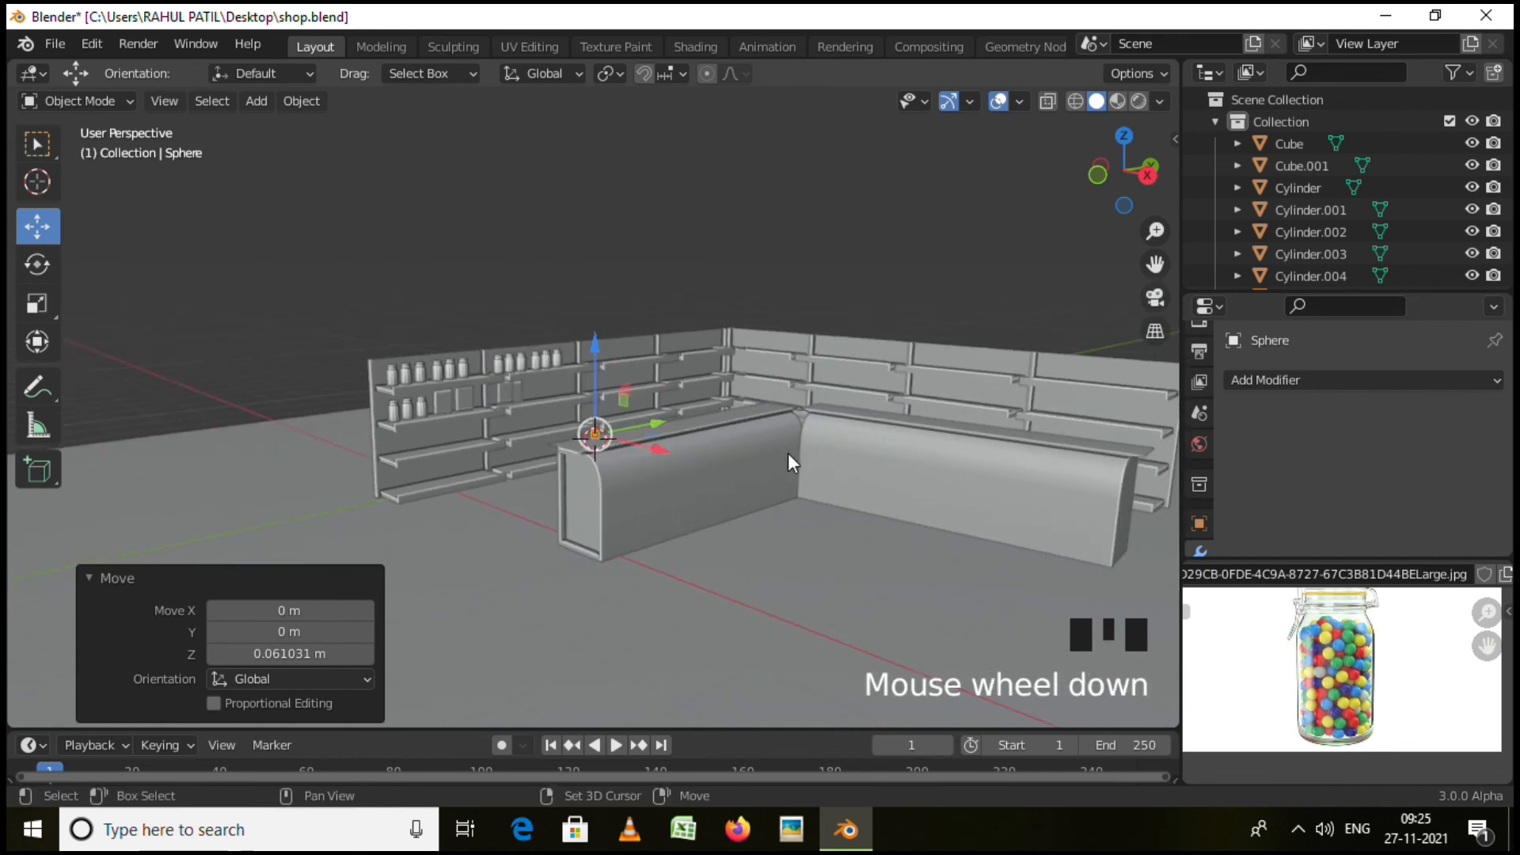
{"action": "middle_click_drag", "start_coordinate": [787, 453], "coordinate": [678, 450], "text": "shift"}
{"action": "key", "text": "Delete"}
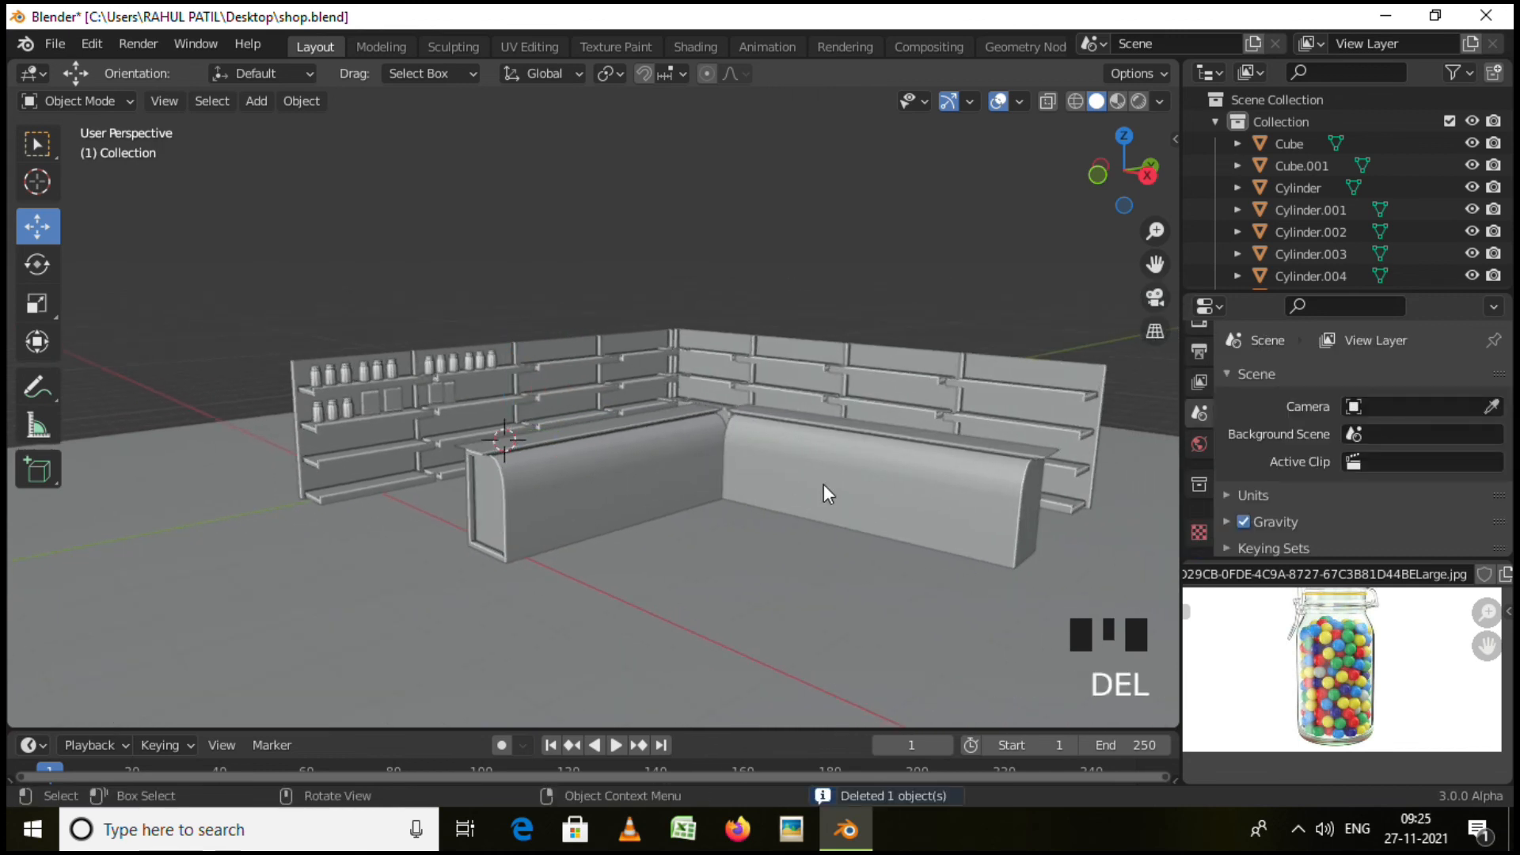